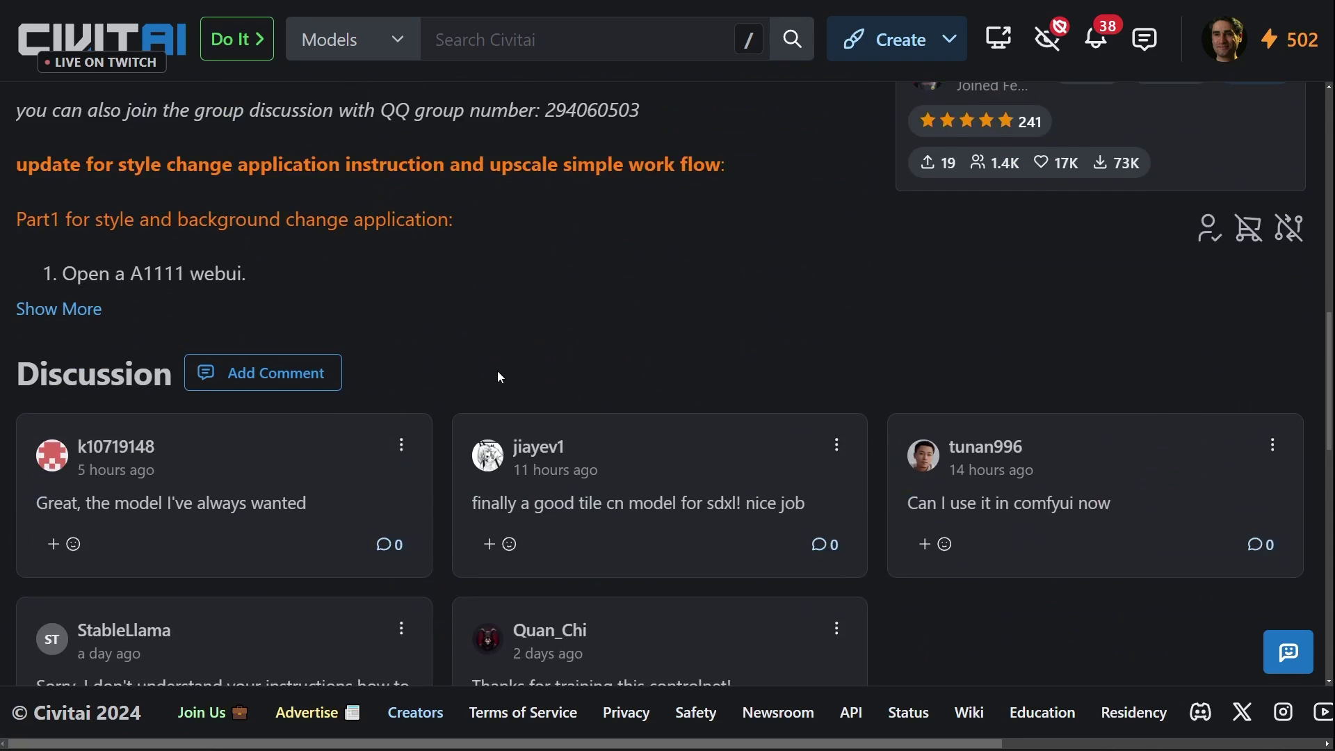
# Step: Expand the SDXL ControlNet Tile model's full description and examine its usage instructions and before/after portrait comparisons
pyautogui.scroll(4, 2, 299)
pyautogui.click(58, 310)
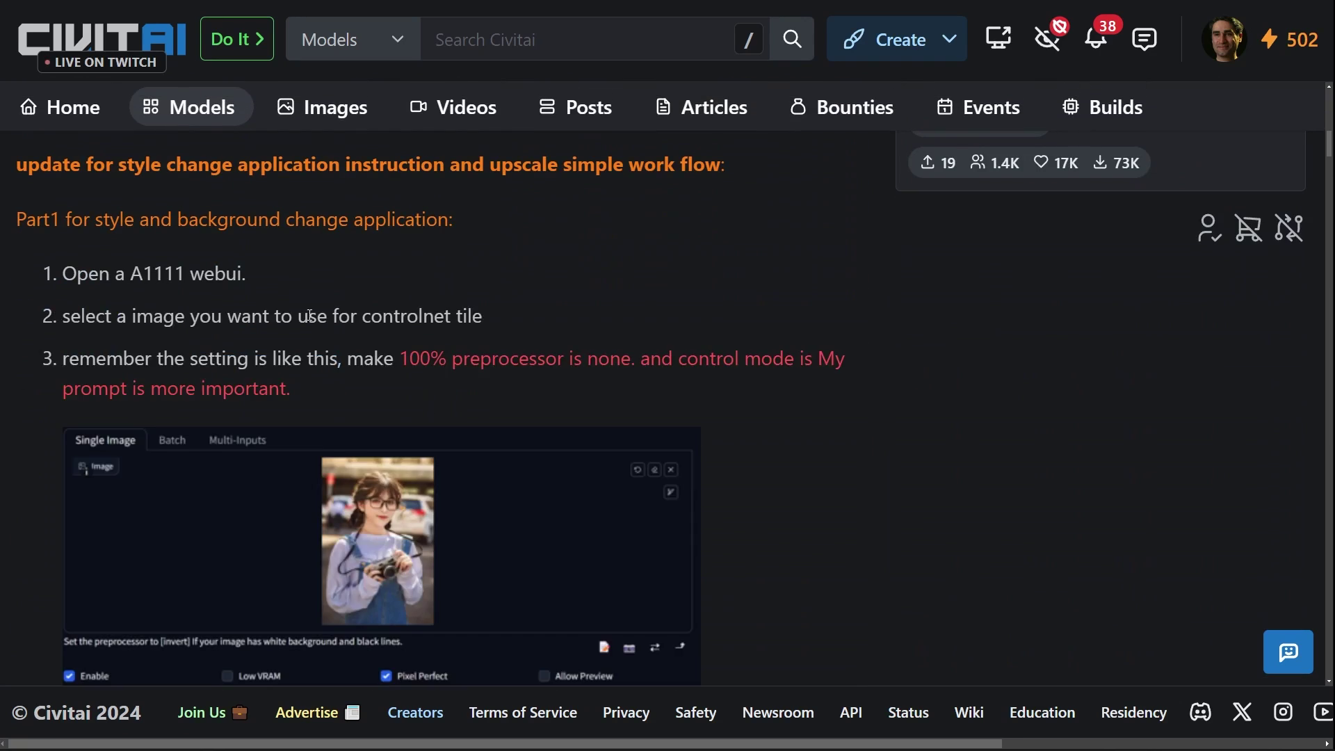
pyautogui.scroll(-20, 392, 376)
pyautogui.scroll(-5, 392, 377)
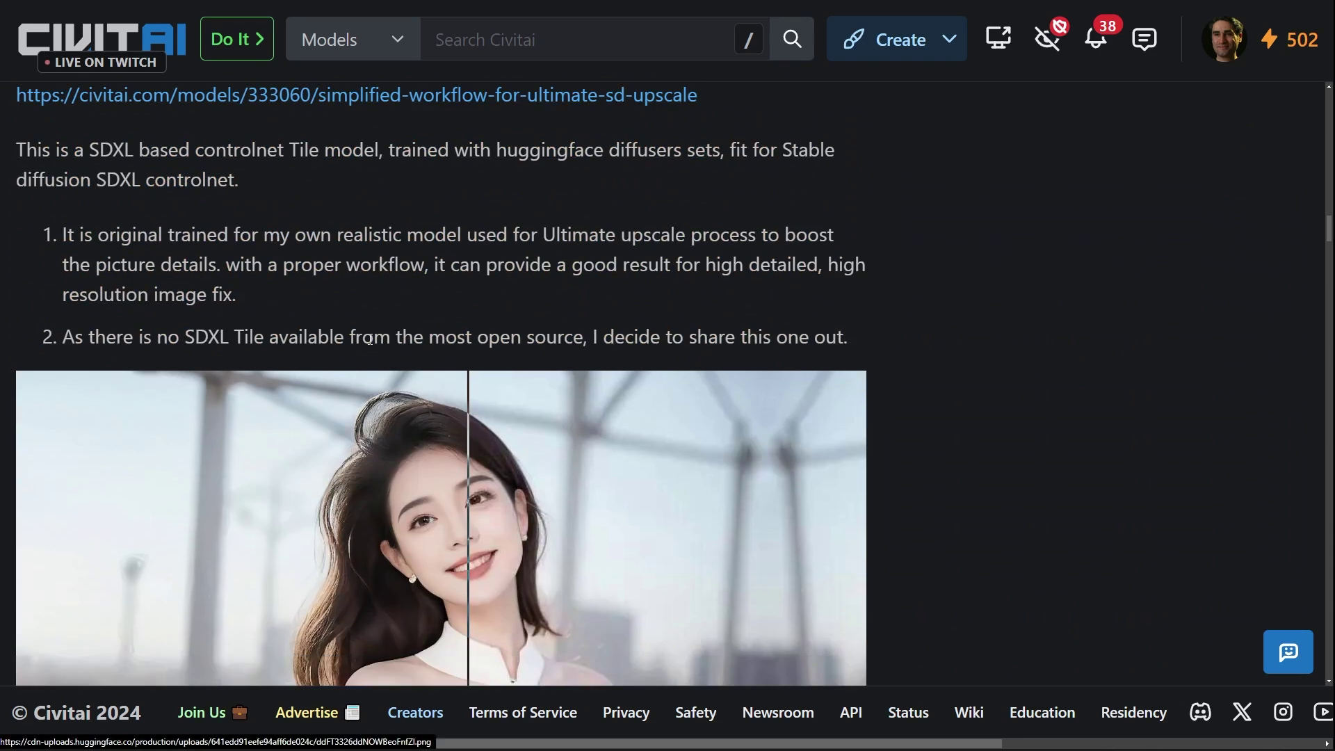
pyautogui.scroll(3, 569, 303)
pyautogui.scroll(-20, 212, 330)
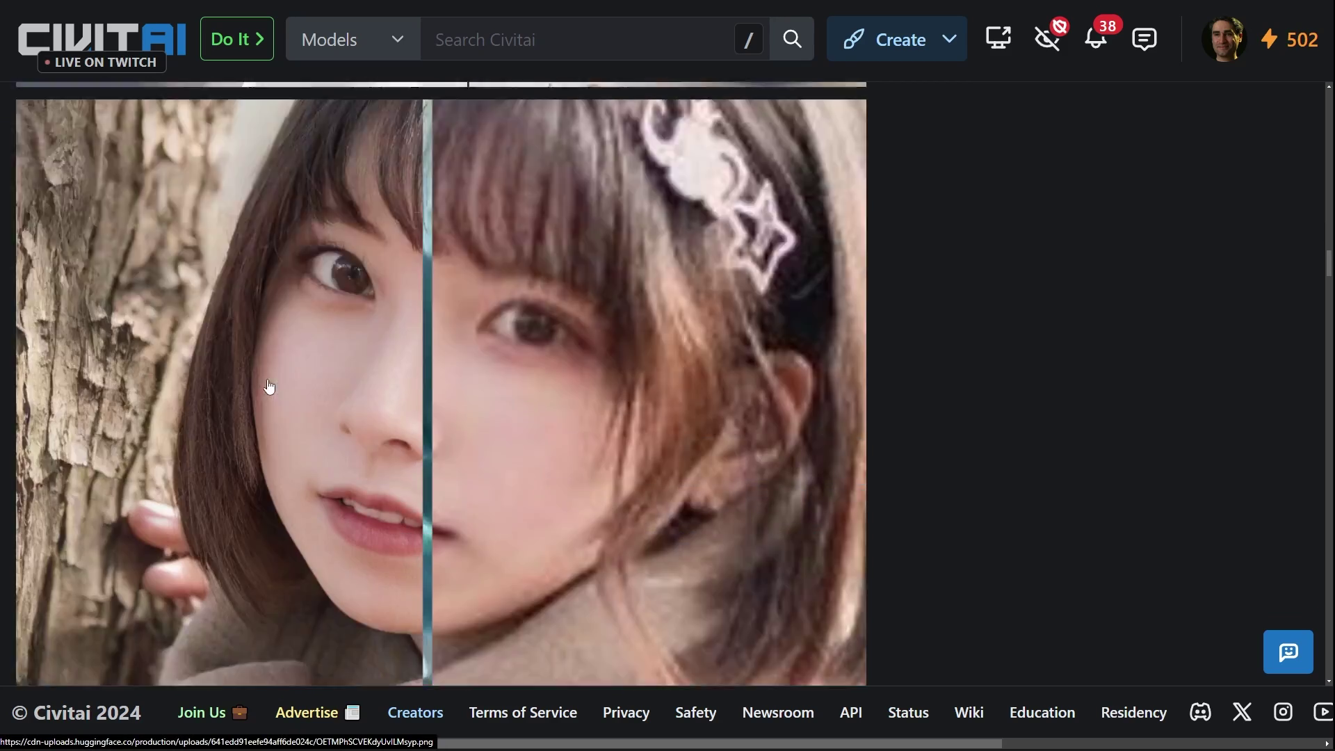
pyautogui.scroll(-5, 992, 304)
pyautogui.scroll(15, 993, 304)
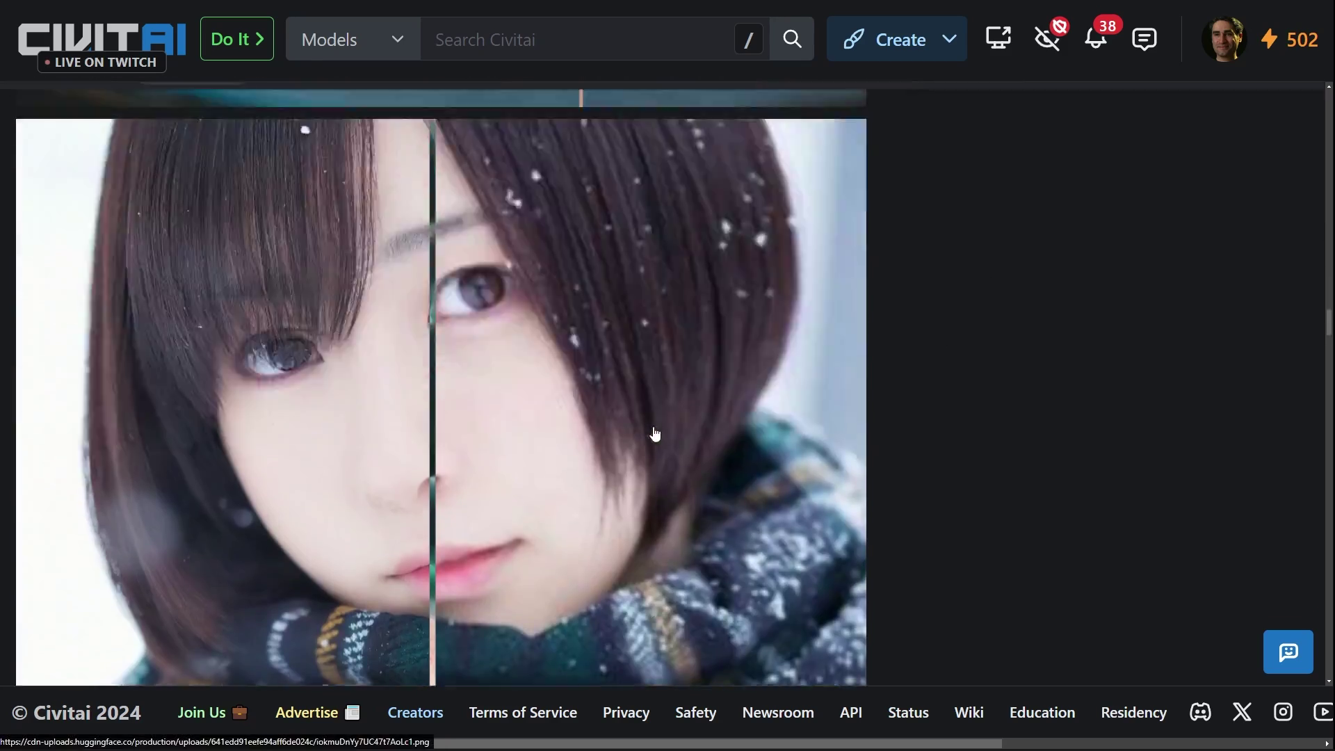
pyautogui.scroll(20, 653, 497)
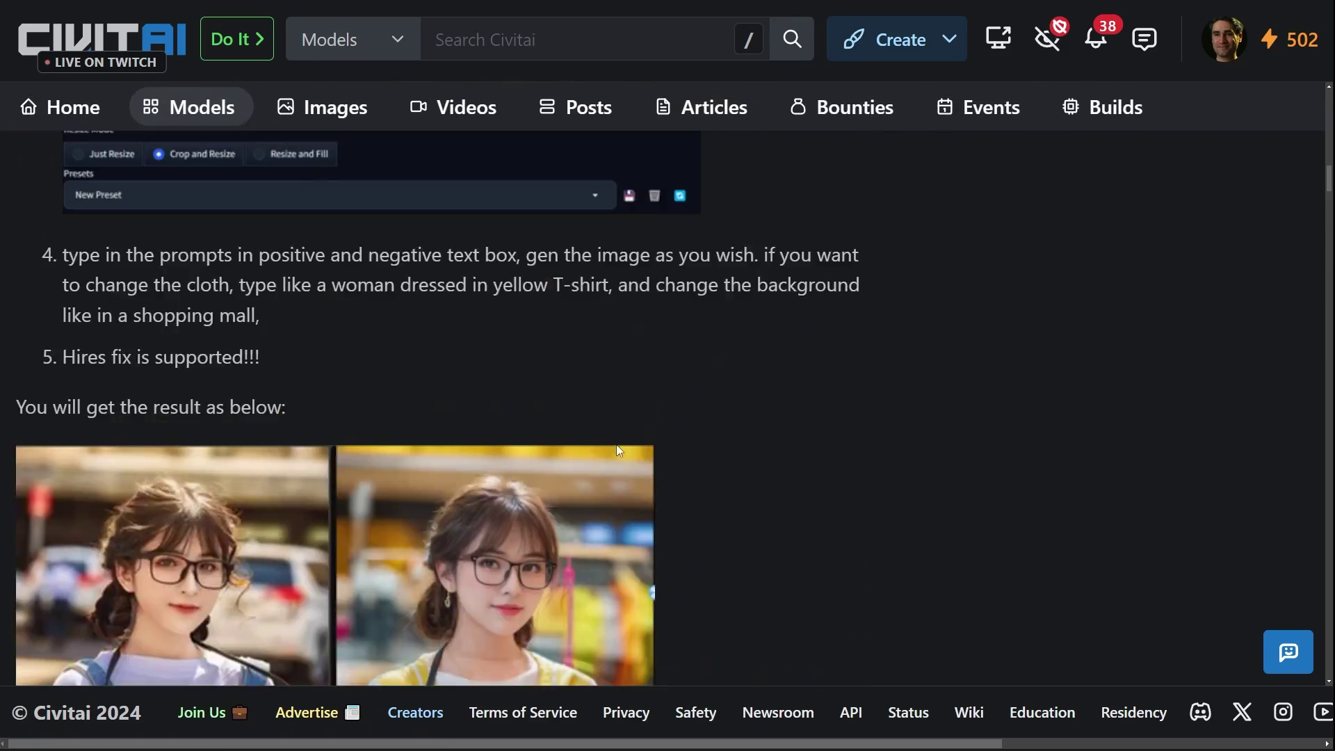
# Step: Return to the start of the TPLanet_SDXL_Controlnet_Tile_Realistic_V1 page and review its title, details and sample images
pyautogui.scroll(4, 658, 509)
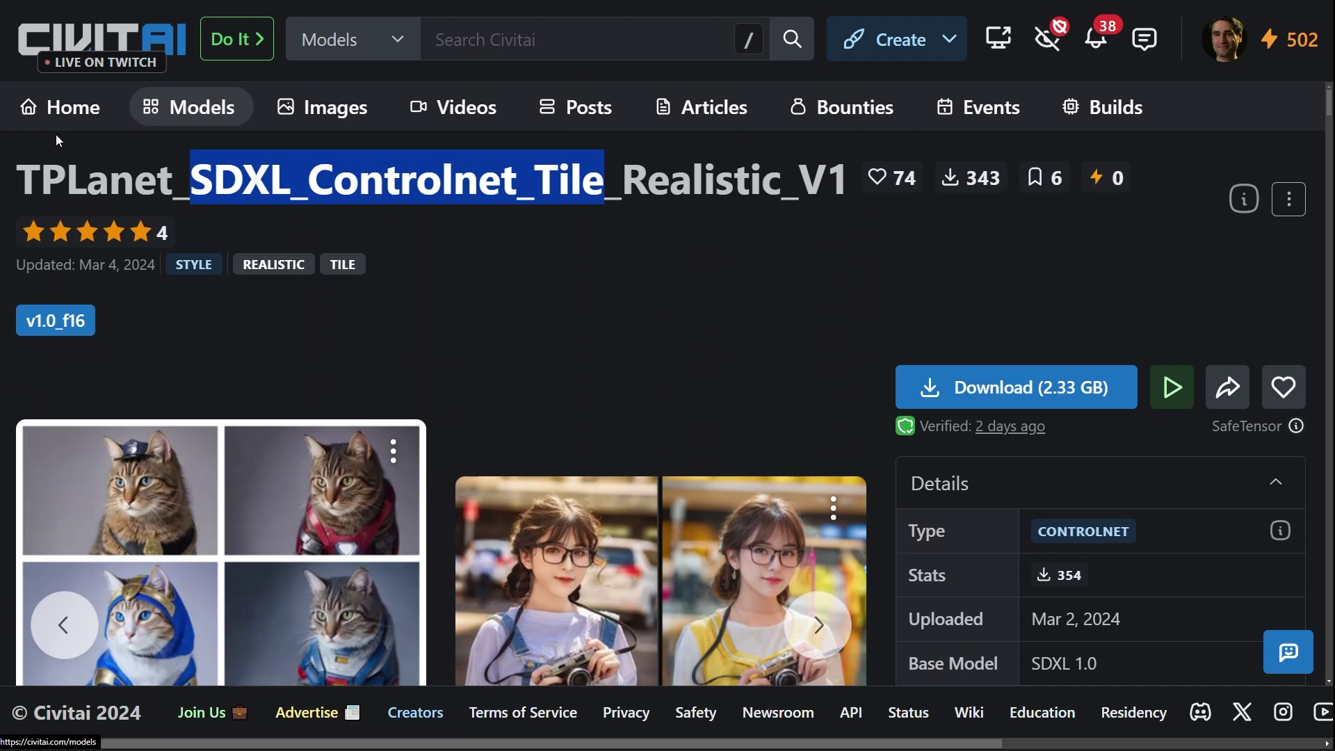
pyautogui.click(211, 173)
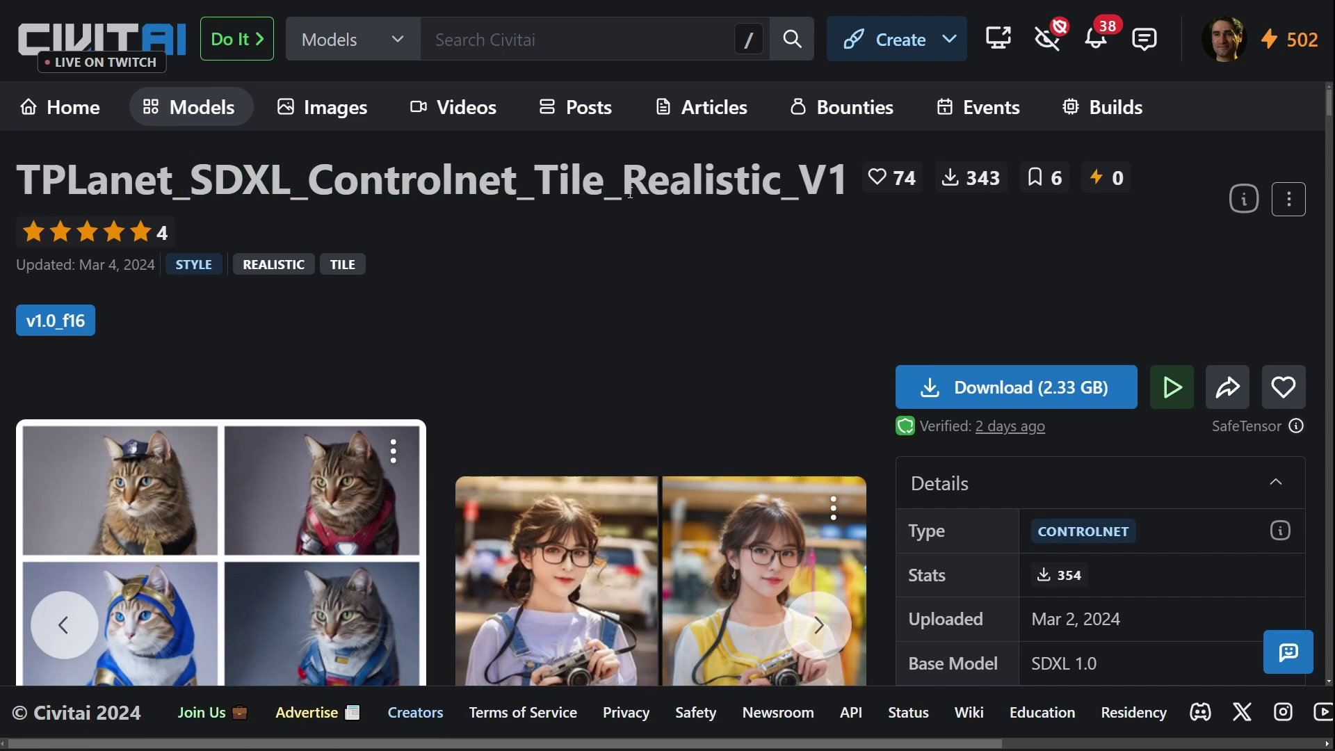
pyautogui.scroll(-6, 652, 385)
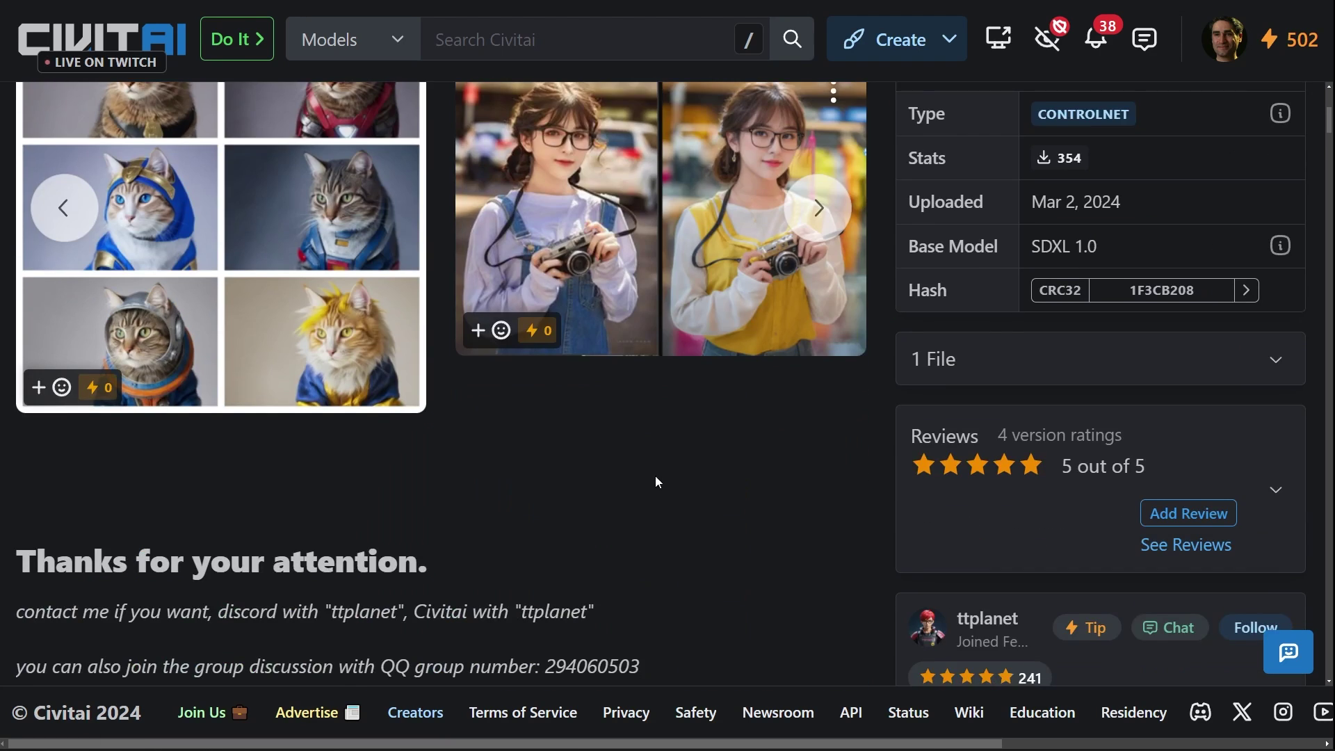
pyautogui.scroll(5, 656, 477)
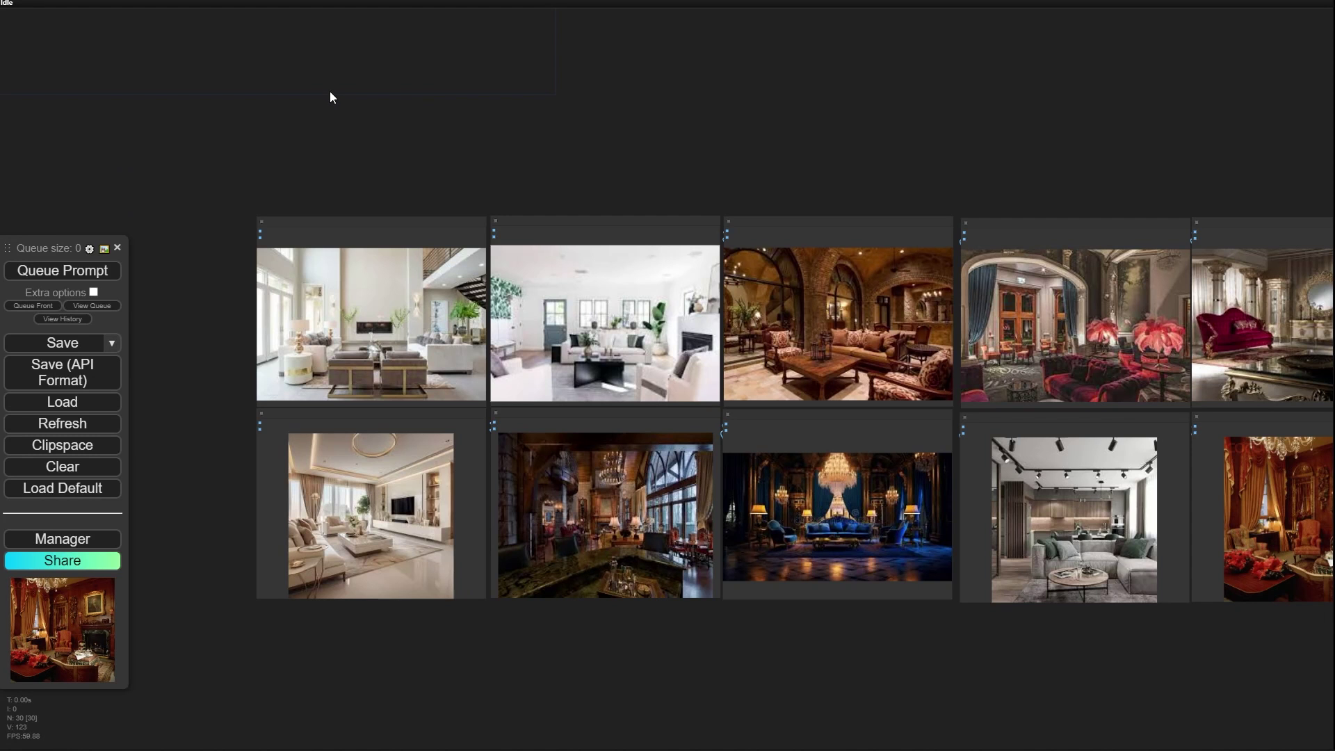
# Step: Switch to ComfyUI and examine the original and upscaled versions of the living room with two brown armchairs in close-up
pyautogui.scroll(7, 402, 689)
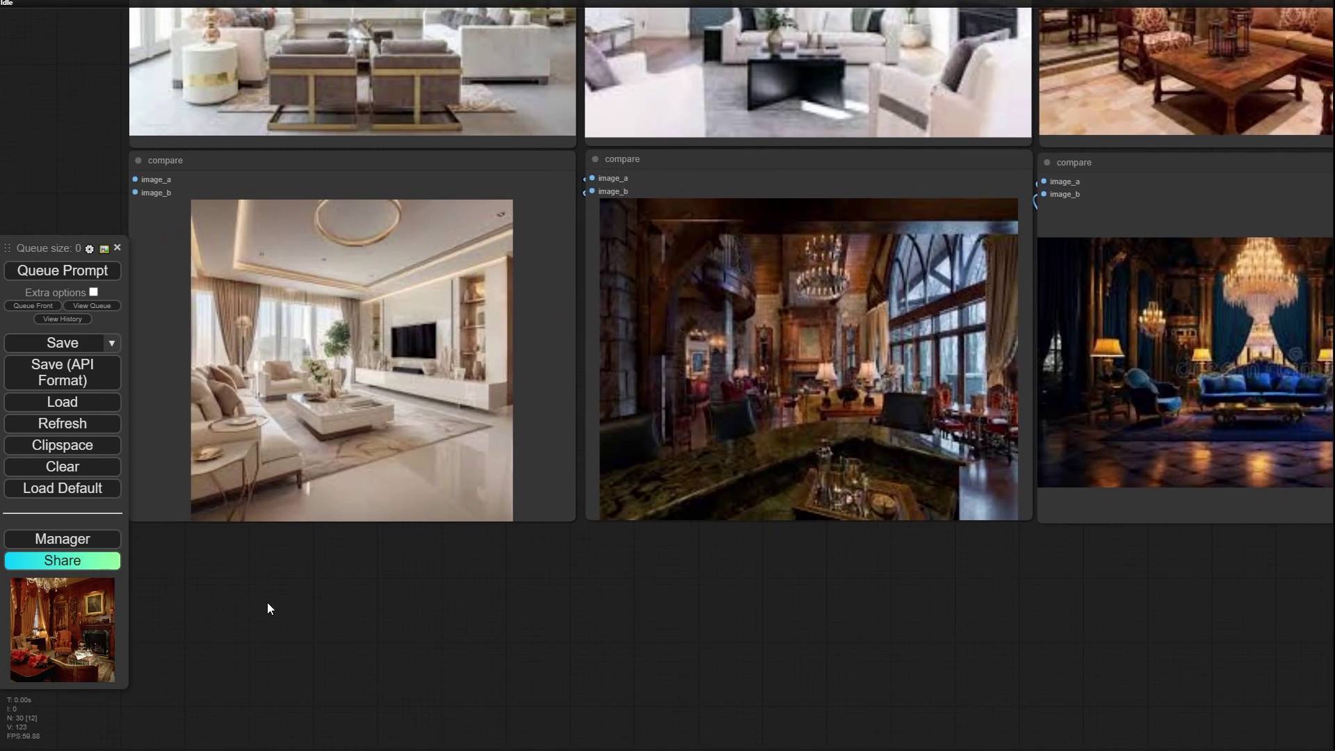
pyautogui.scroll(9, 196, 152)
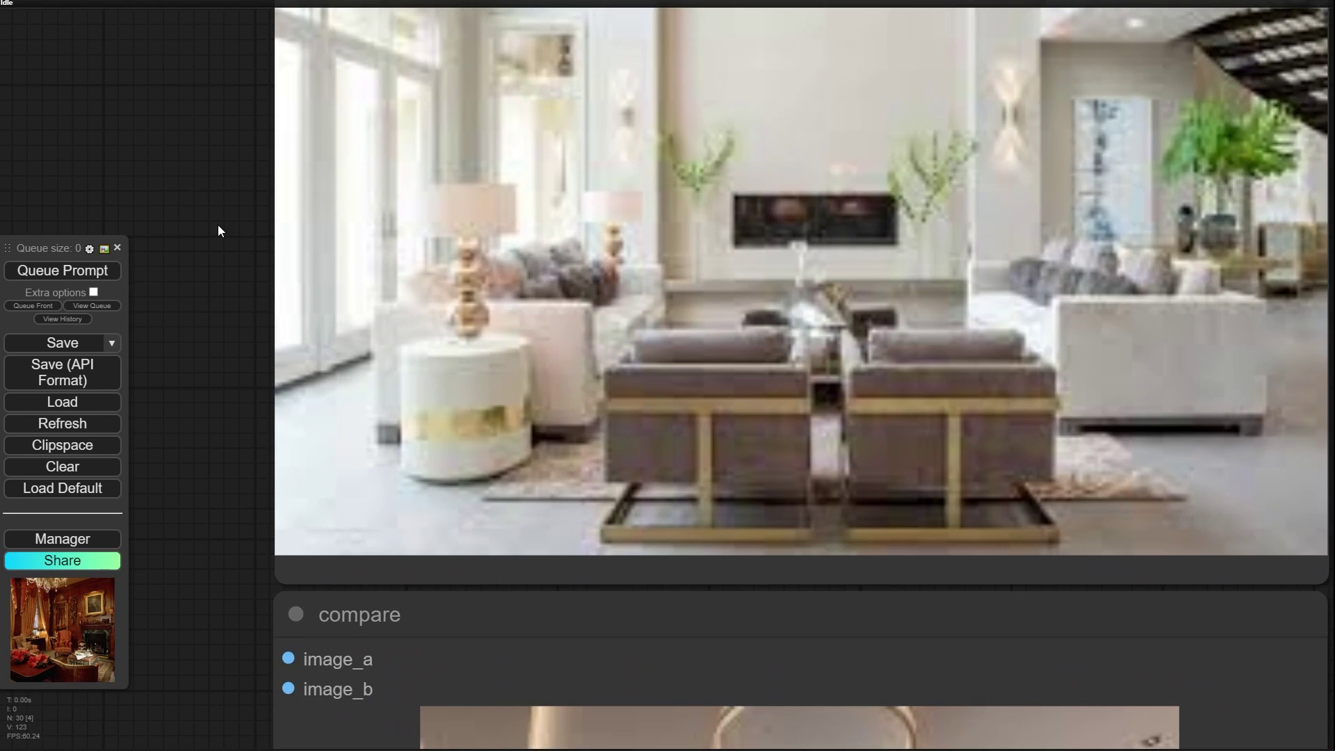
pyautogui.moveTo(219, 224); pyautogui.dragTo(140, 365)
pyautogui.scroll(8, 234, 495)
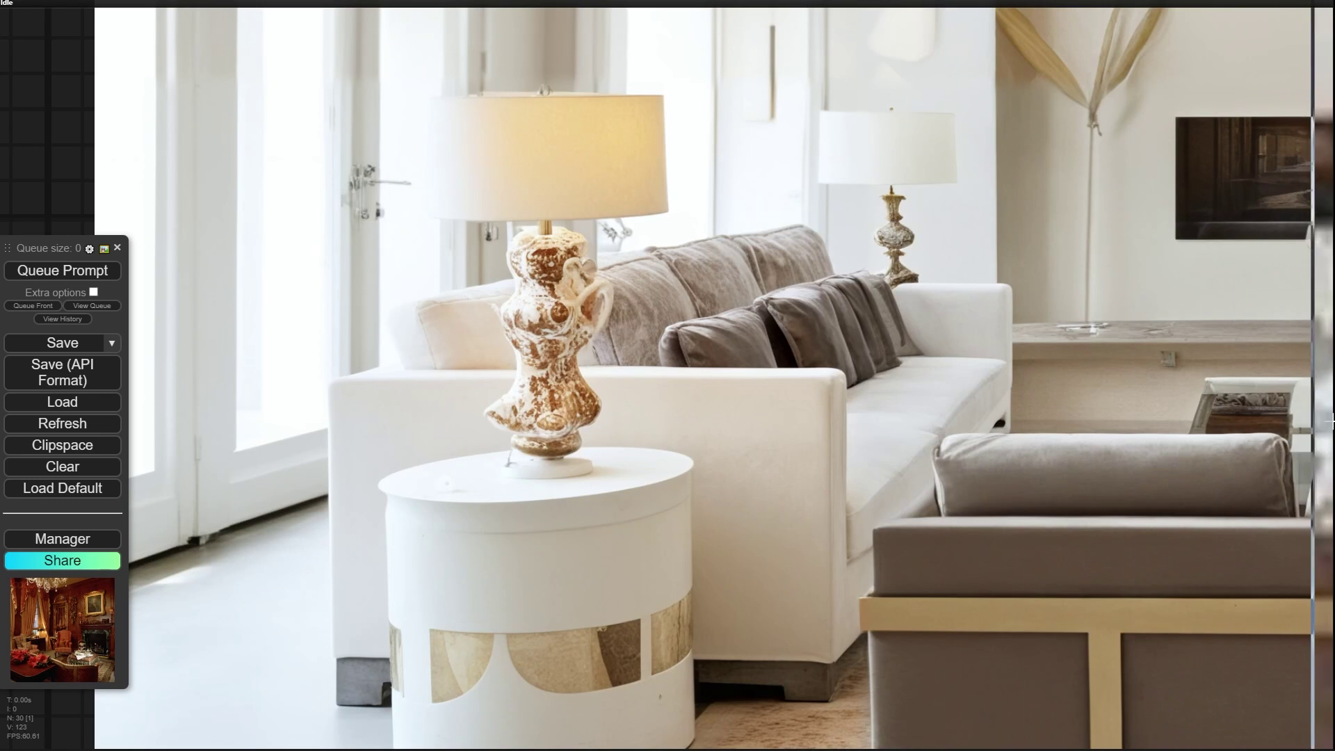
pyautogui.moveTo(1294, 403); pyautogui.dragTo(465, 283)
pyautogui.scroll(-3, 576, 302)
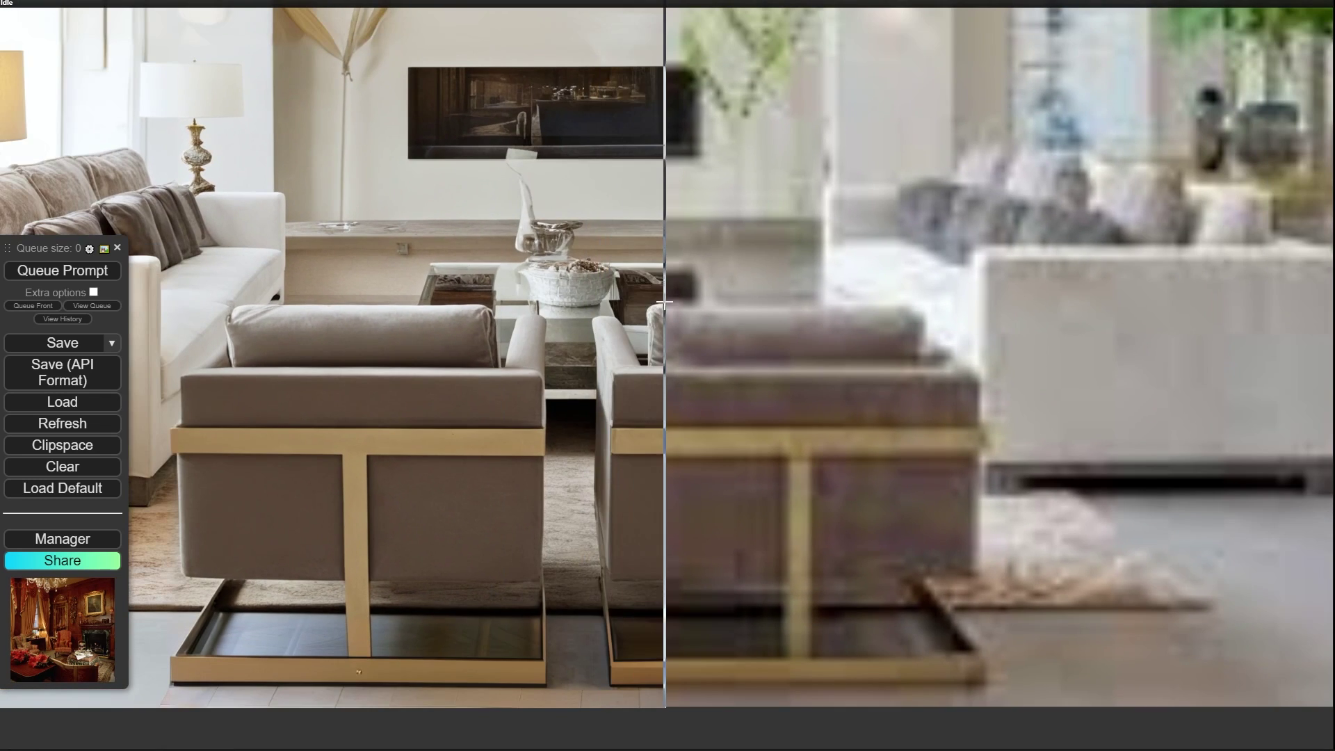
pyautogui.moveTo(668, 324); pyautogui.dragTo(657, 328)
pyautogui.moveTo(948, 420); pyautogui.dragTo(465, 398)
pyautogui.scroll(6, 575, 261)
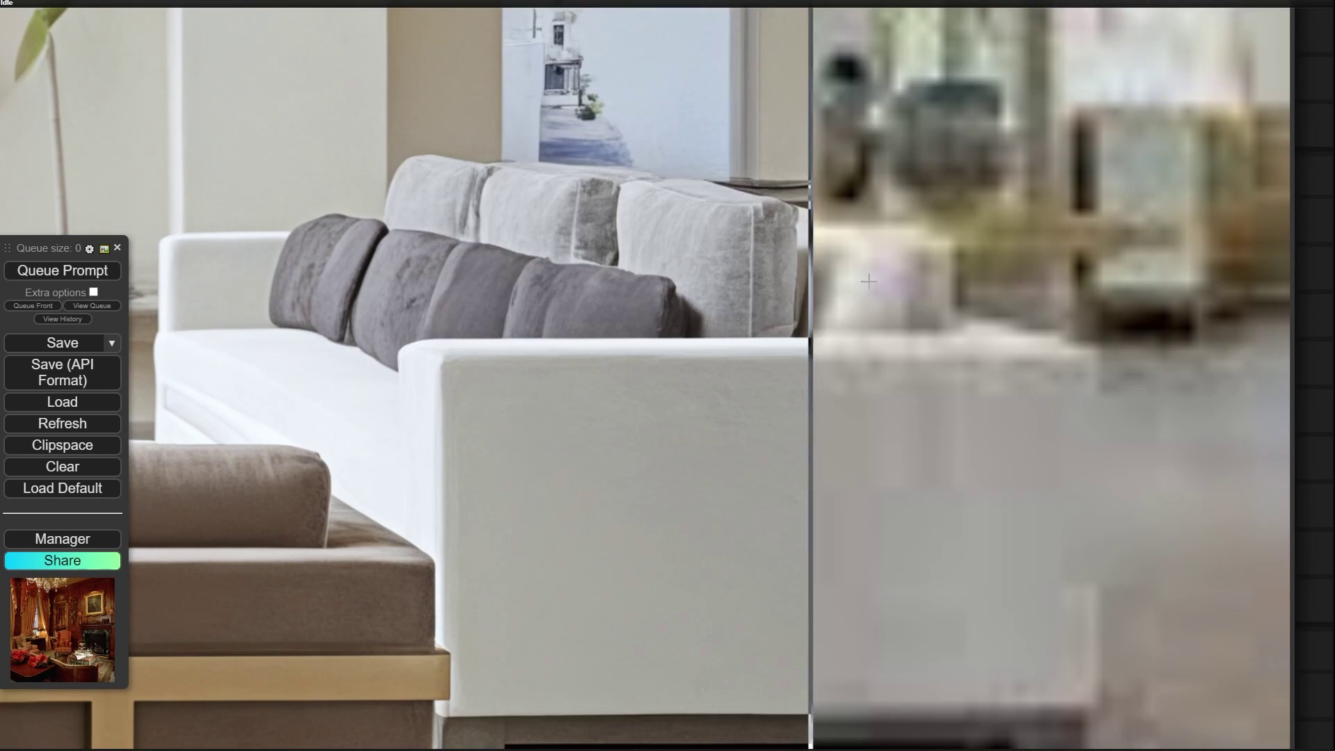
pyautogui.scroll(-15, 949, 390)
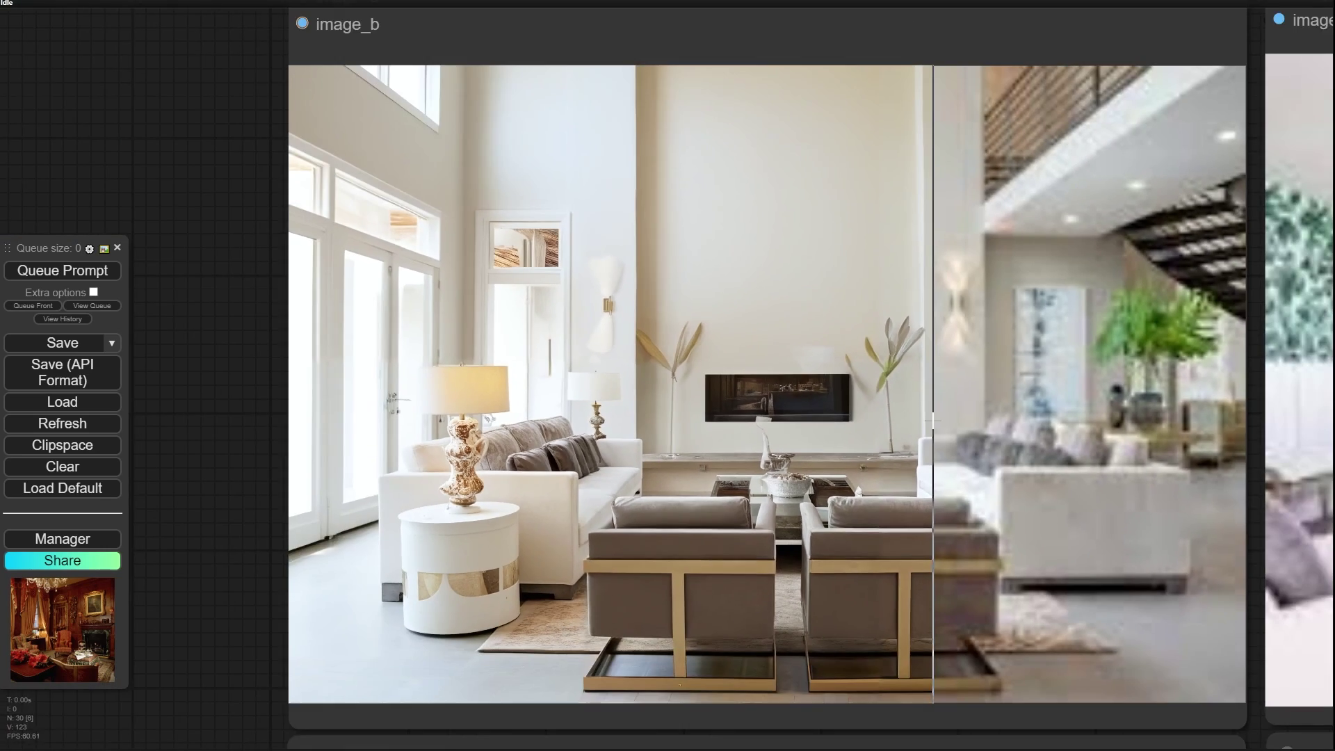
# Step: Compare the original and upscaled white living room, inspecting the sofa, gold vase and black coffee table up close
pyautogui.moveTo(932, 420); pyautogui.dragTo(920, 427)
pyautogui.scroll(-1, 920, 426)
pyautogui.moveTo(1173, 420); pyautogui.dragTo(110, 315)
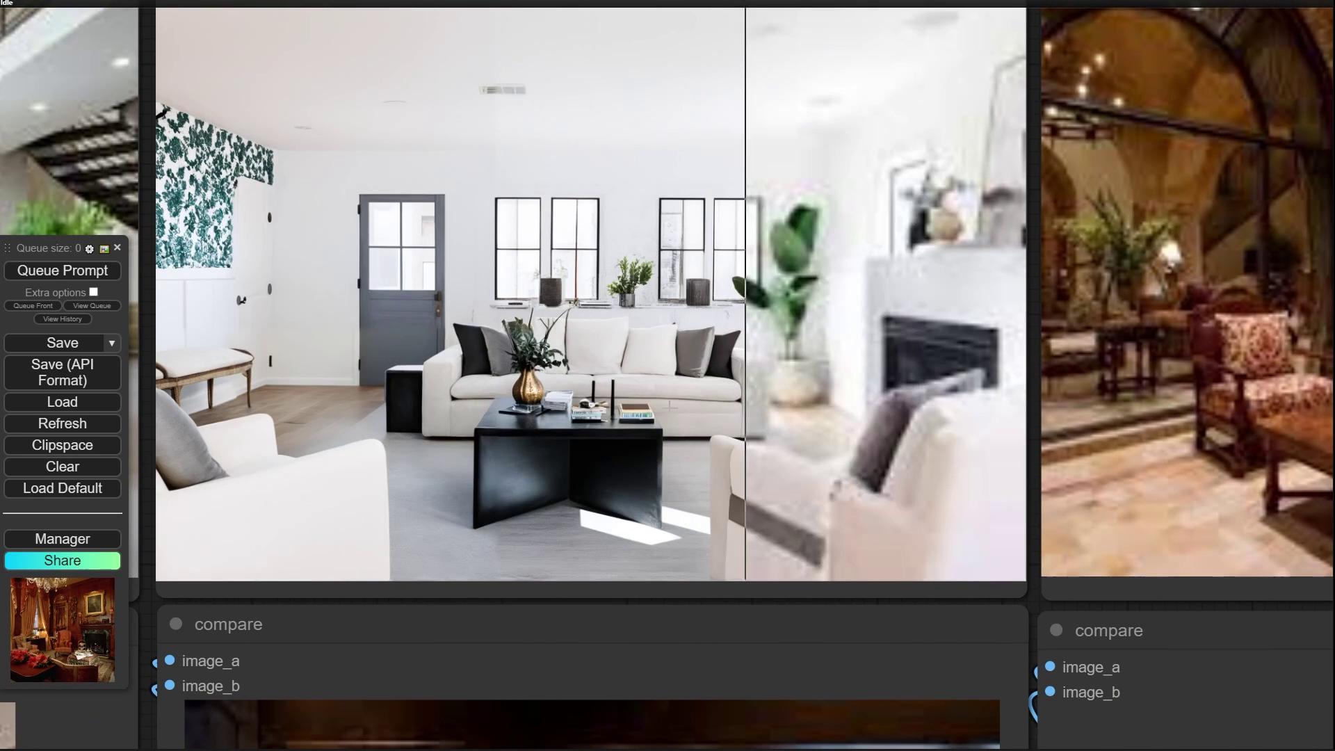
pyautogui.scroll(12, 407, 403)
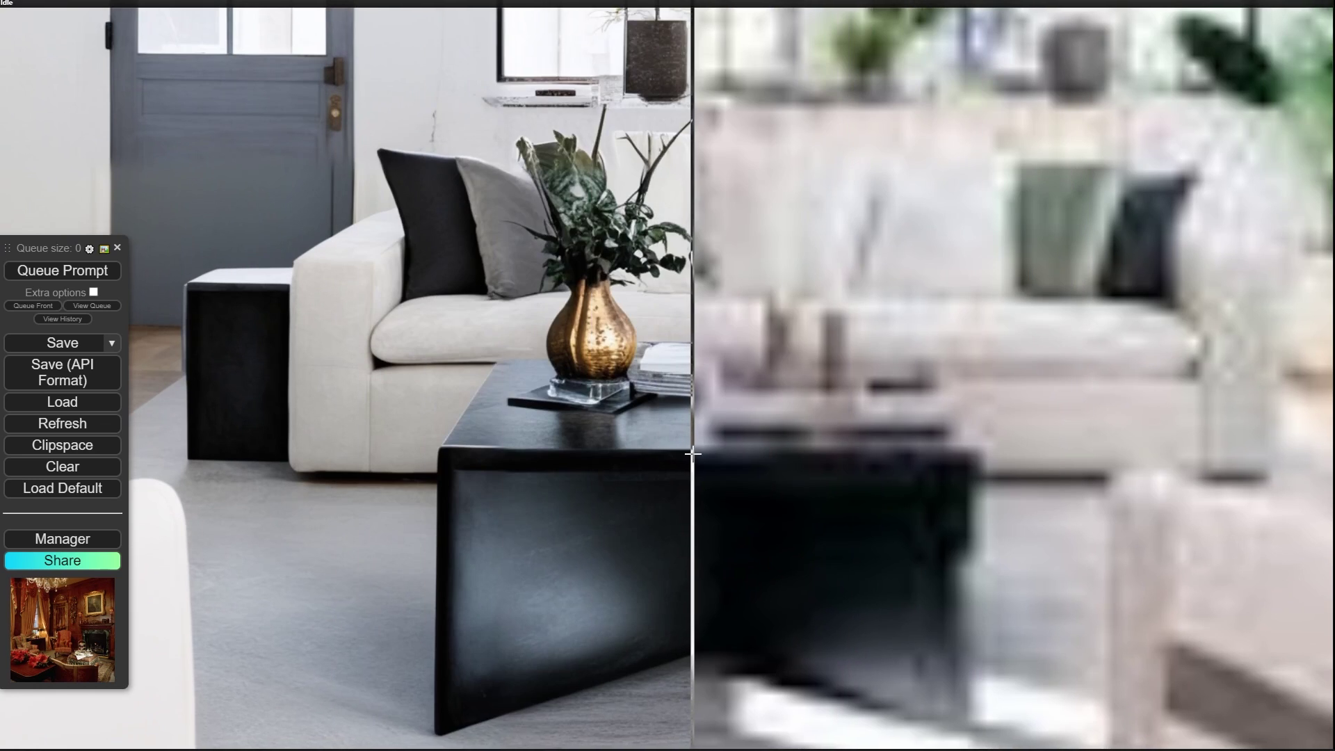
pyautogui.moveTo(443, 623); pyautogui.dragTo(416, 290)
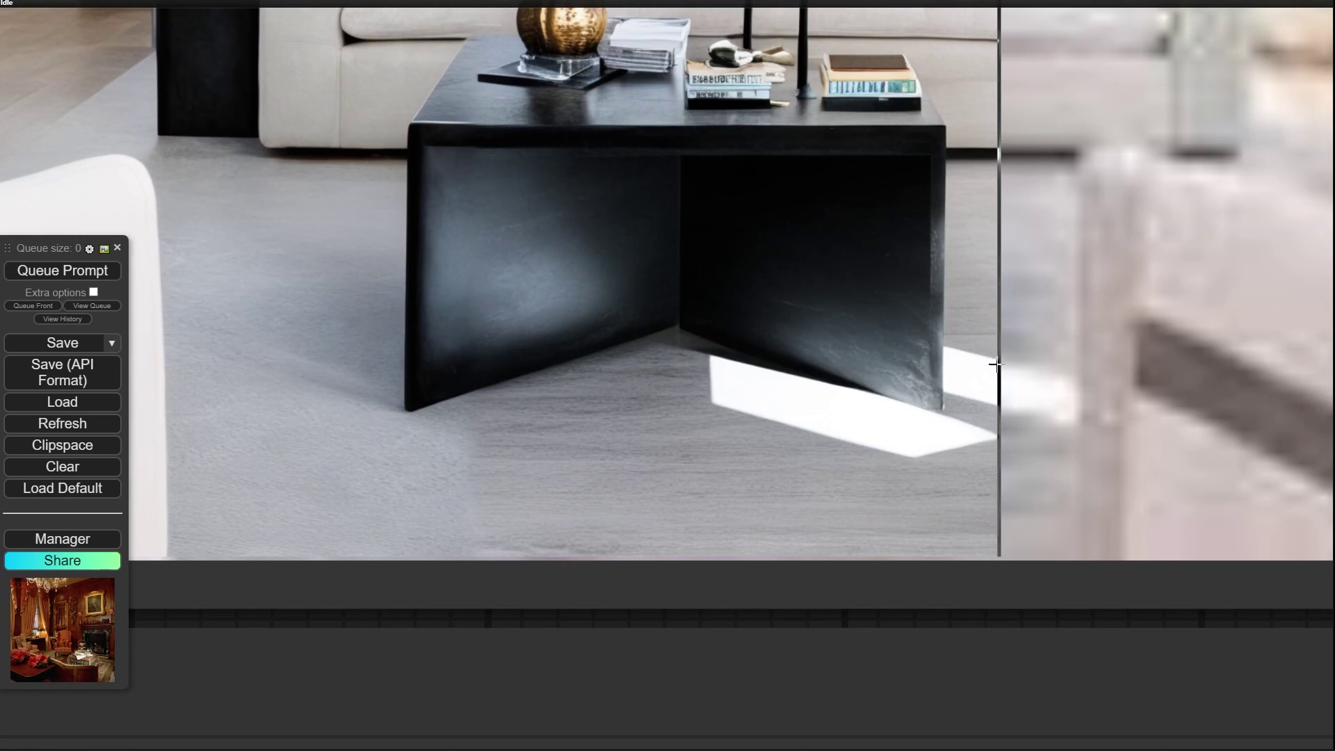
pyautogui.scroll(-10, 996, 364)
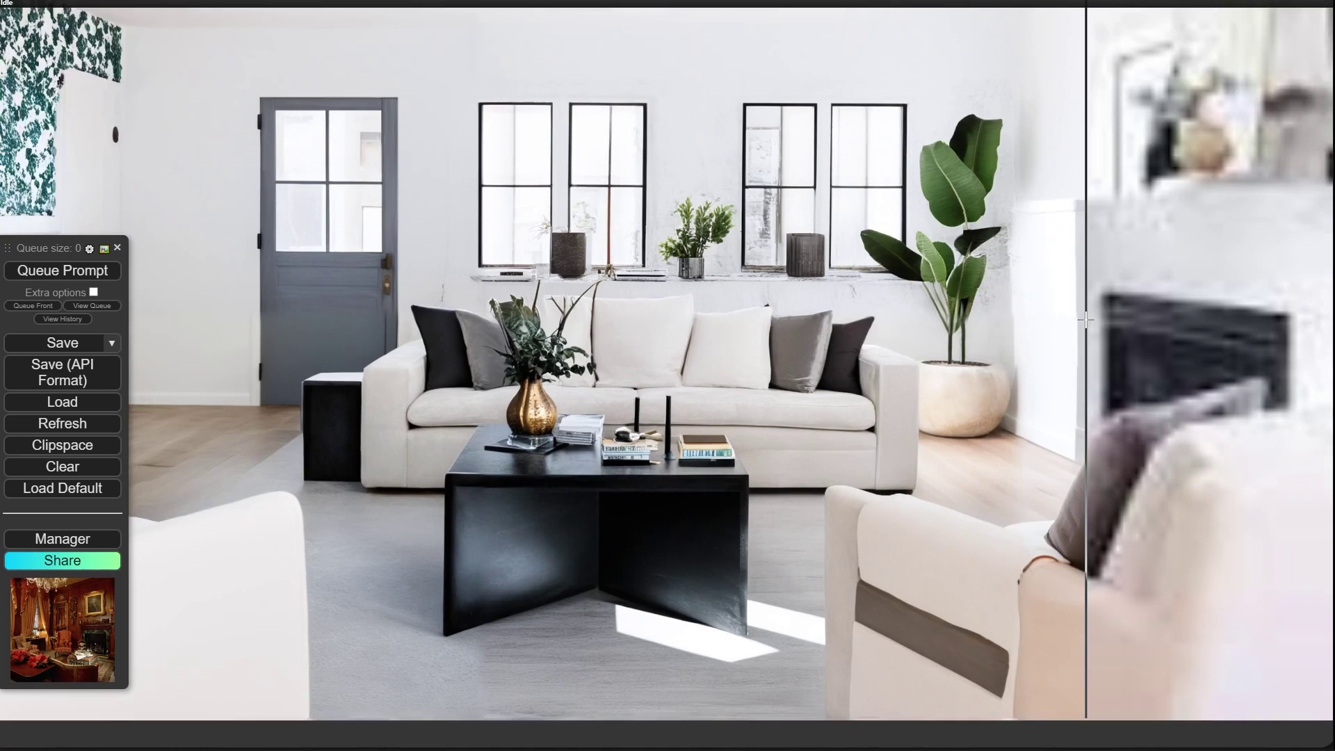
# Step: Compare the original and upscaled rustic arched lounge, inspecting the patterned armchair, lanterns and wooden table up close
pyautogui.moveTo(1040, 311); pyautogui.dragTo(269, 215)
pyautogui.scroll(-4, 268, 215)
pyautogui.moveTo(843, 201); pyautogui.dragTo(573, 413)
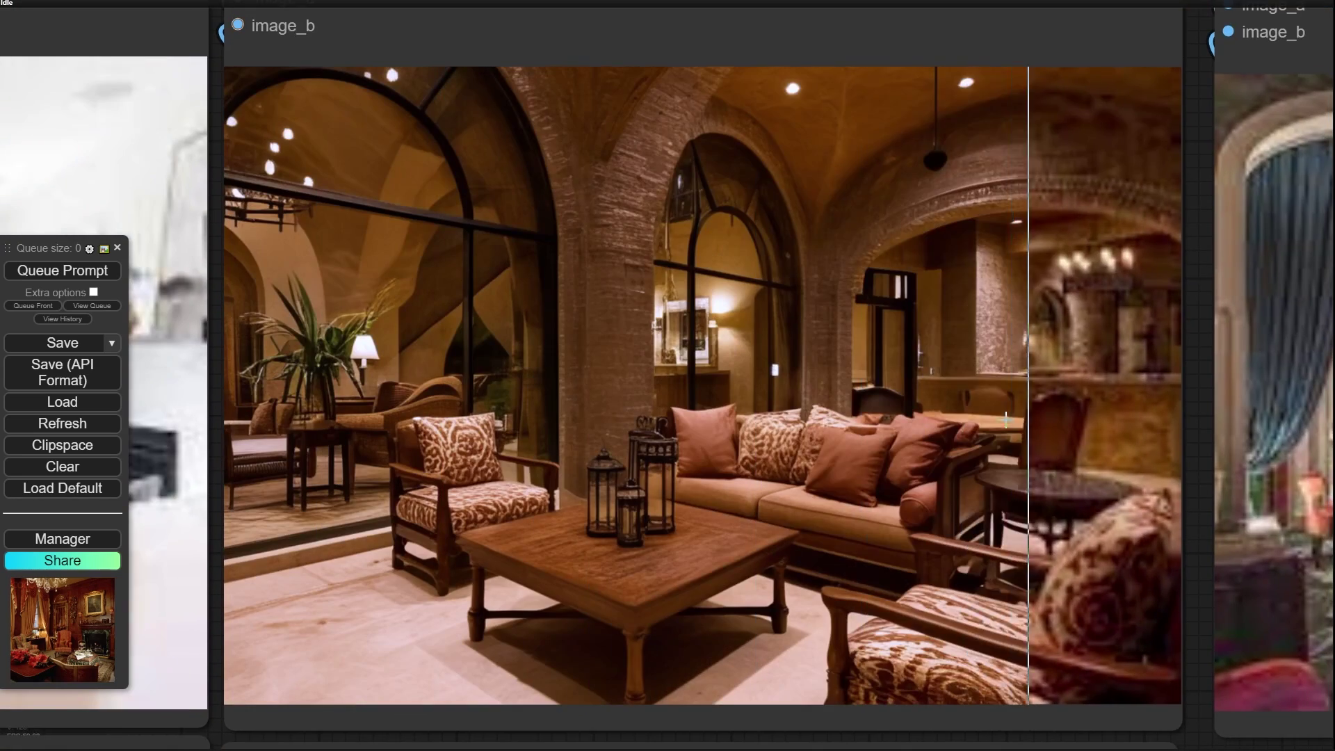
pyautogui.moveTo(1007, 418); pyautogui.dragTo(935, 189)
pyautogui.scroll(1, 248, 55)
pyautogui.scroll(1, 484, 176)
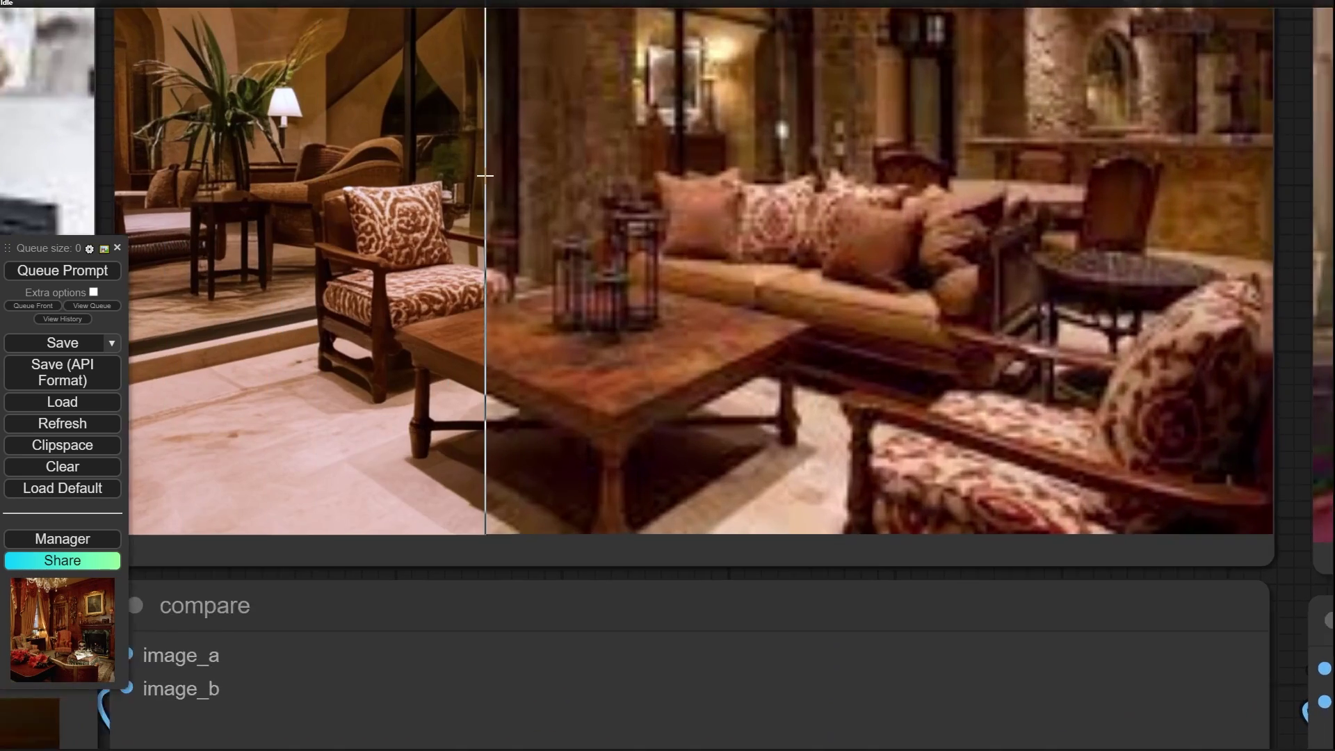
pyautogui.moveTo(485, 176); pyautogui.dragTo(563, 358)
pyautogui.scroll(3, 564, 357)
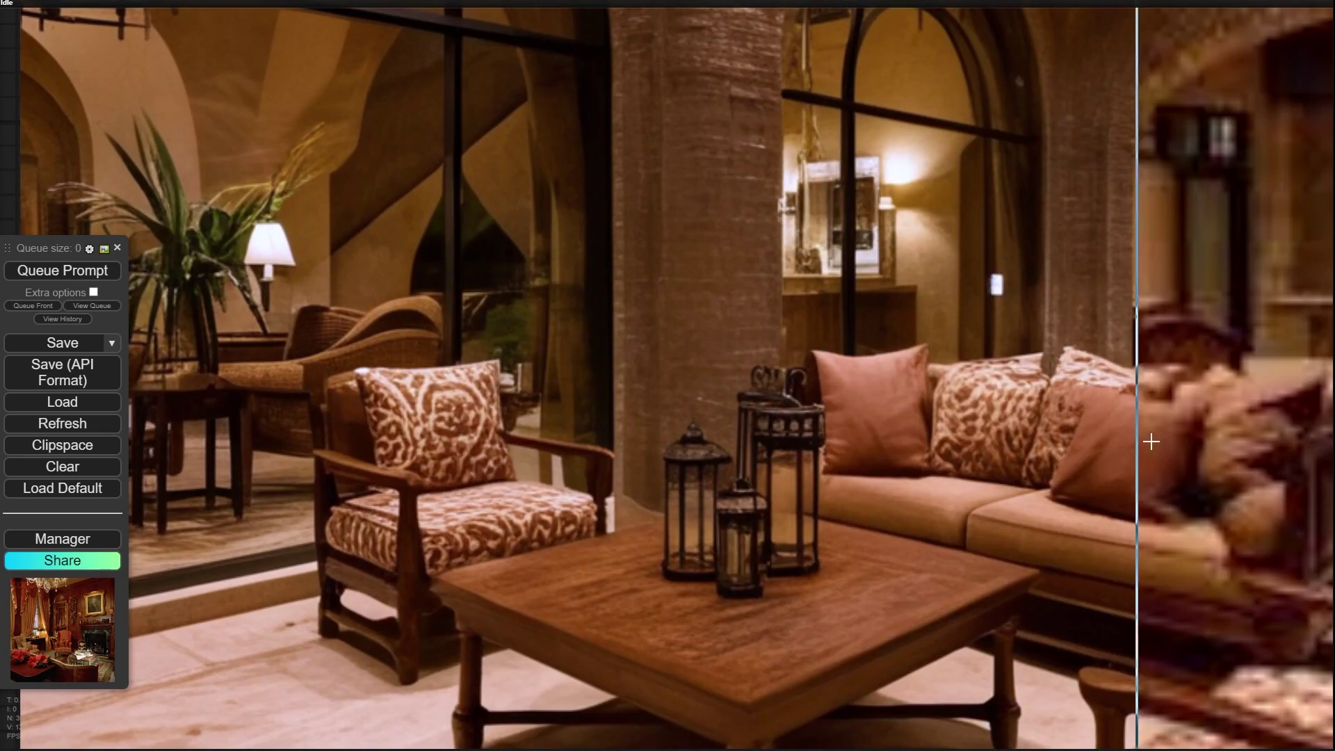
# Step: Compare the original and upscaled lounge with blue curtains and pink feather lamps
pyautogui.scroll(-2, 1158, 444)
pyautogui.moveTo(1102, 458); pyautogui.dragTo(87, 346)
pyautogui.scroll(-2, 537, 353)
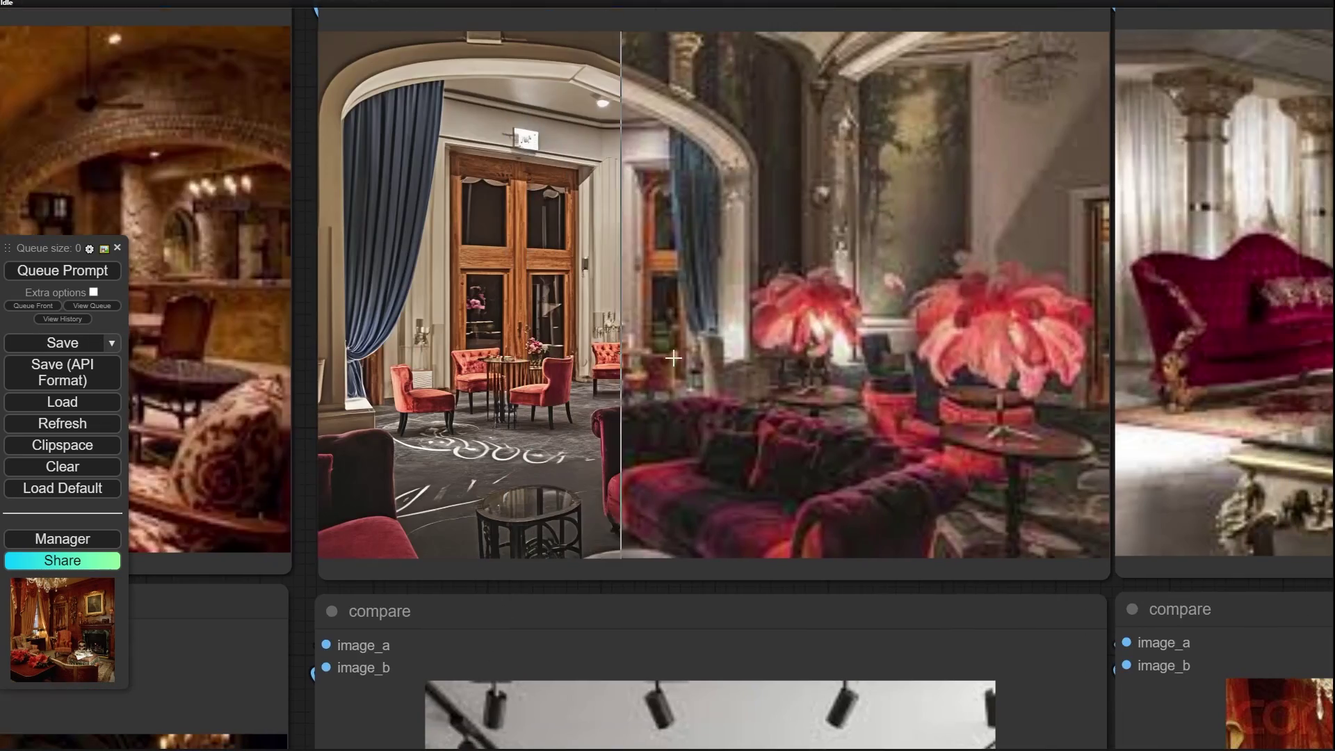
pyautogui.scroll(3, 730, 369)
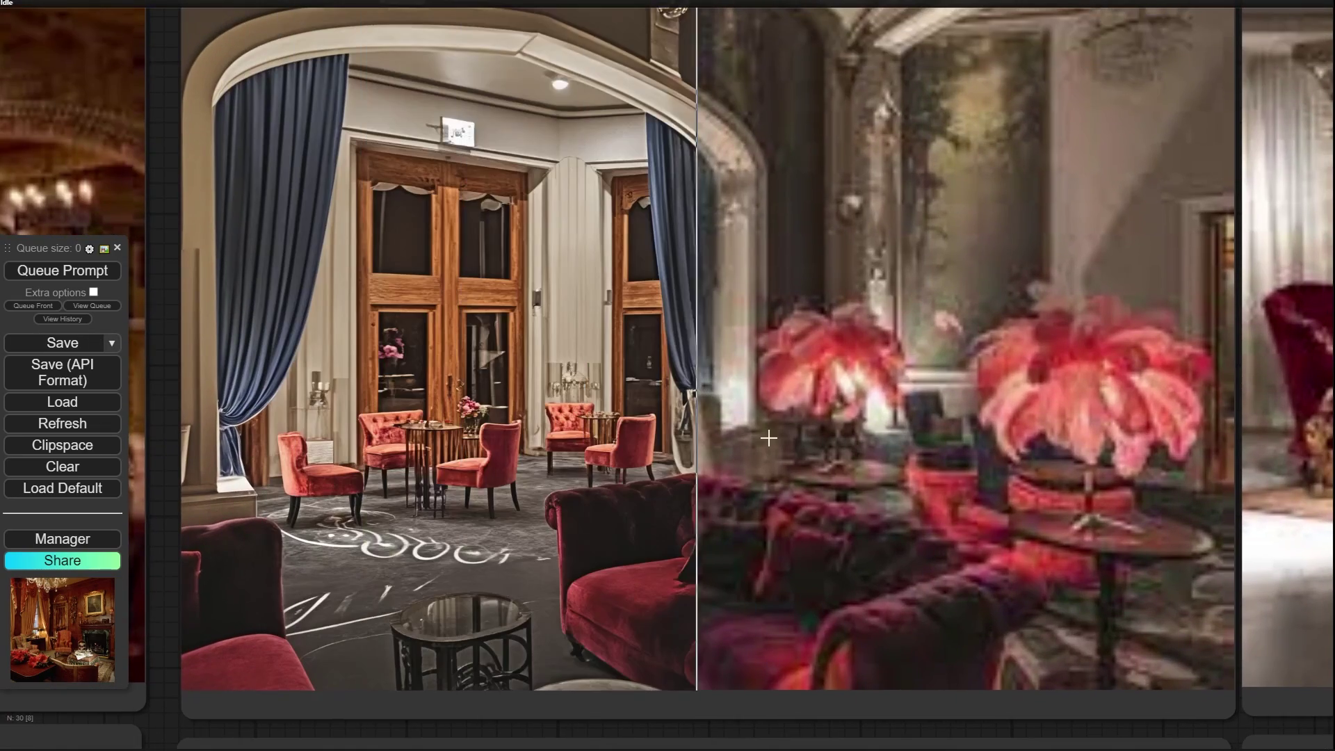
# Step: Compare the original and upscaled red sofa room, inspecting the sofa, carved cabinets, mirror and glossy table up close
pyautogui.moveTo(939, 426); pyautogui.dragTo(42, 324)
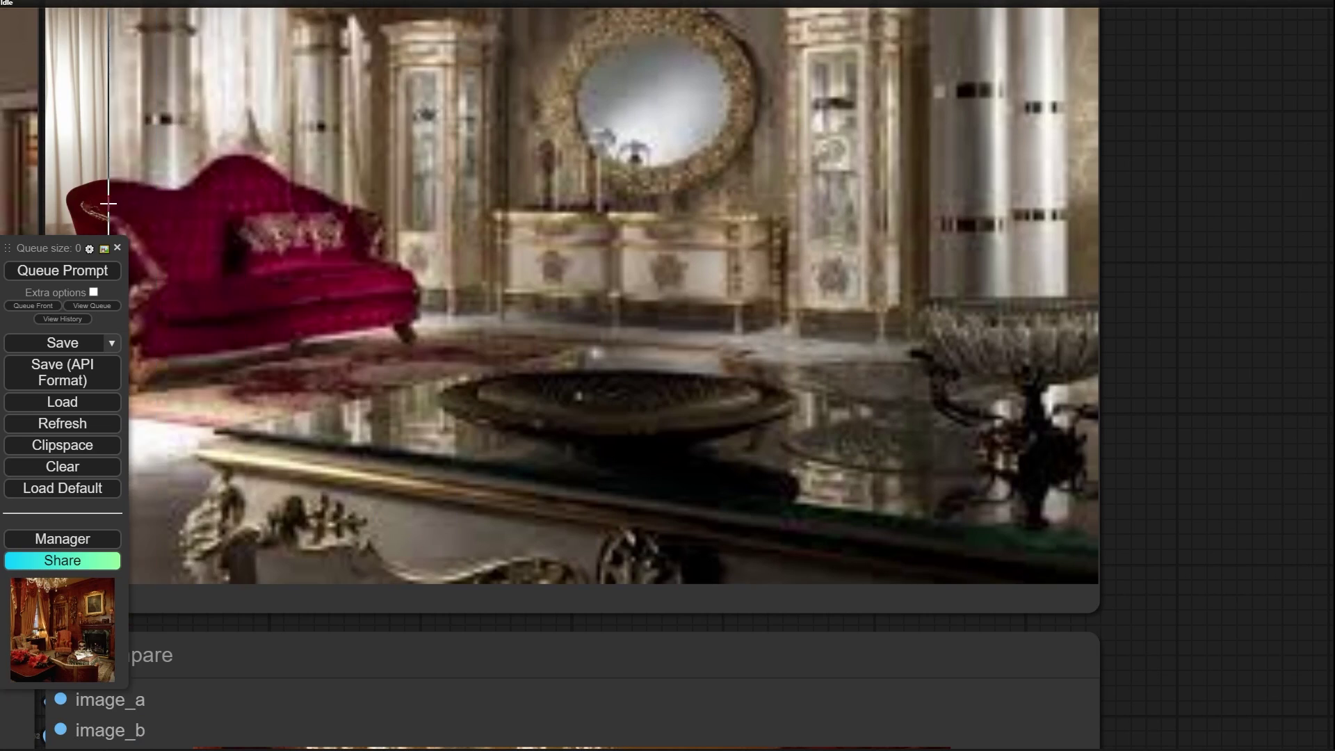
pyautogui.moveTo(659, 248); pyautogui.dragTo(1093, 391)
pyautogui.scroll(4, 883, 407)
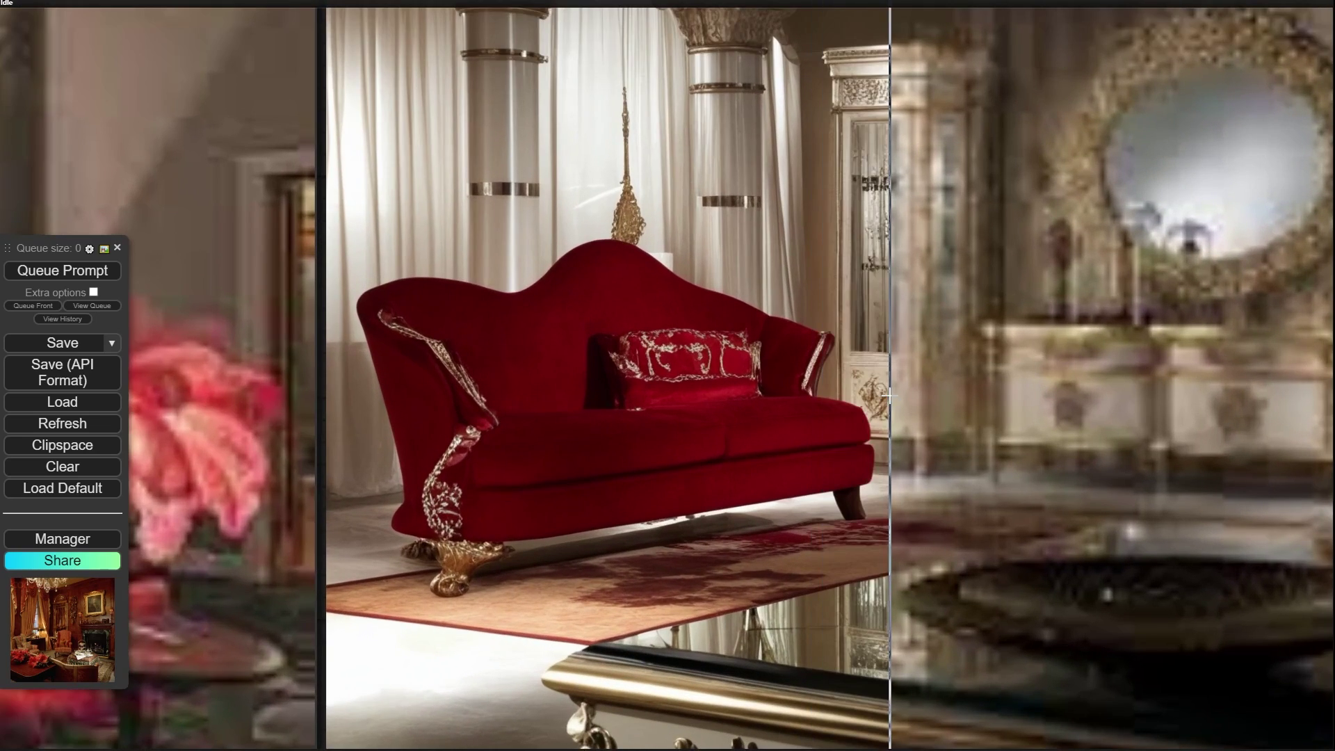
pyautogui.moveTo(889, 407); pyautogui.dragTo(676, 350)
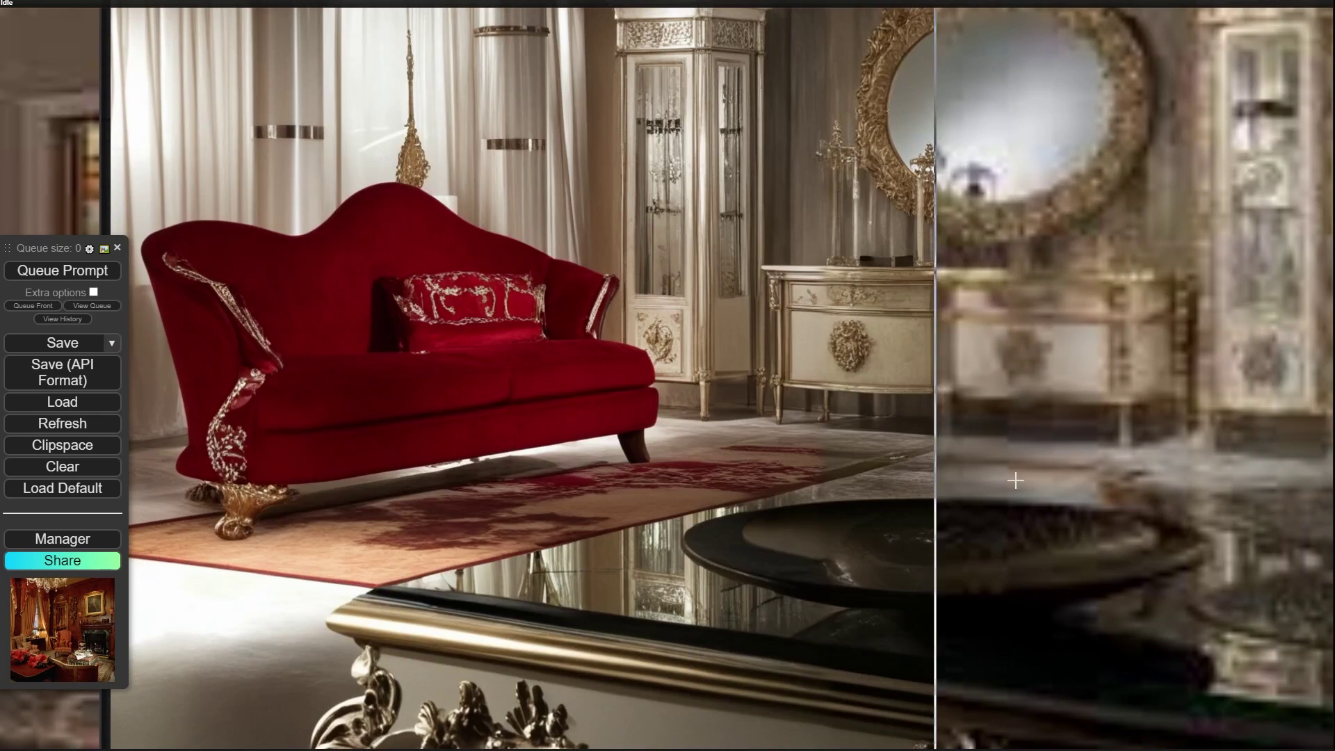
pyautogui.moveTo(1135, 439); pyautogui.dragTo(725, 372)
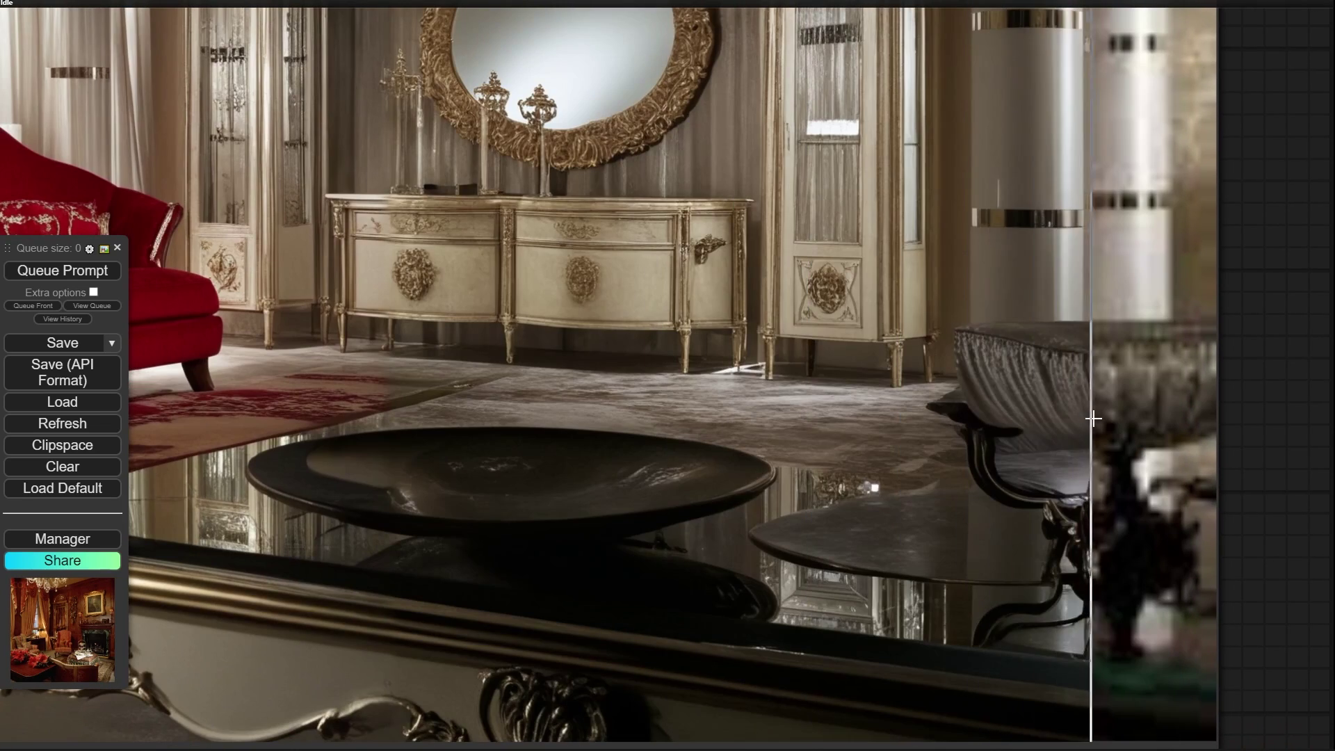
pyautogui.scroll(-5, 612, 452)
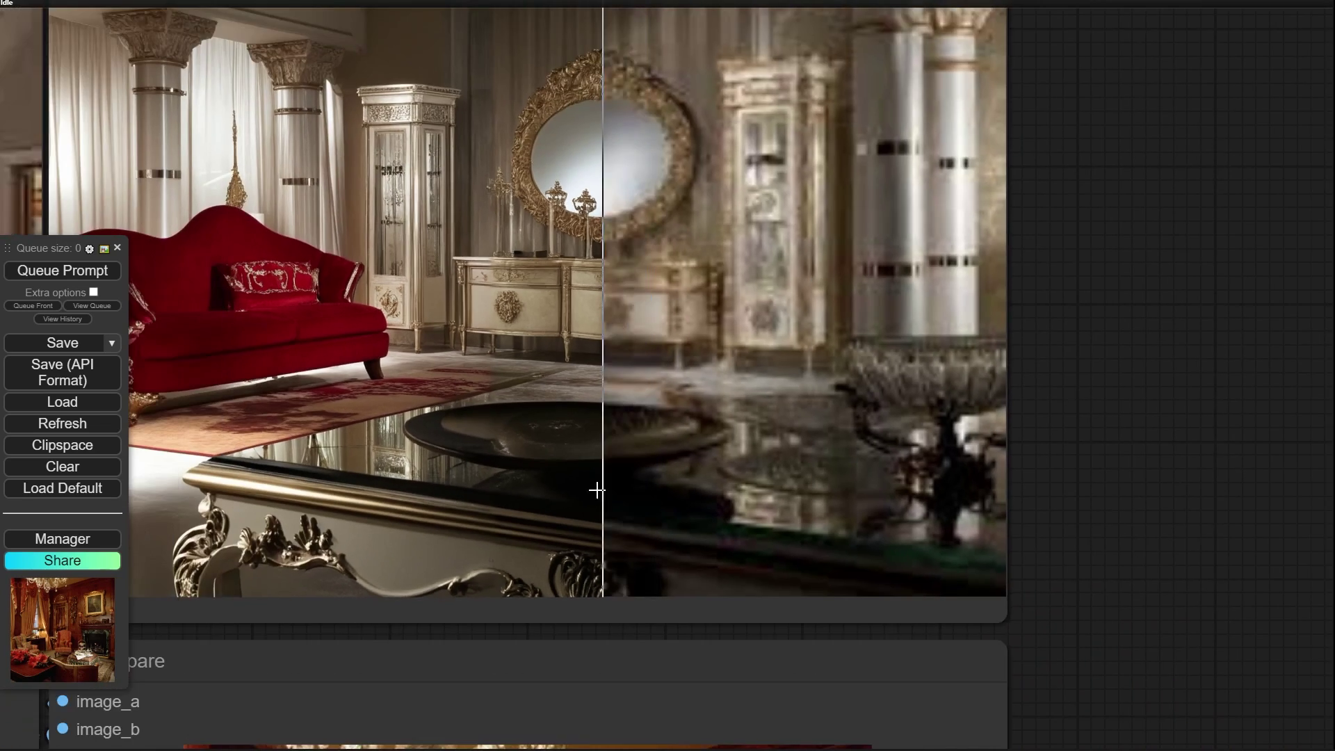
# Step: Compare the original and upscaled red fireplace room, inspecting the tasselled ottoman, chair back and patterned rug up close
pyautogui.moveTo(597, 486); pyautogui.dragTo(723, 194)
pyautogui.scroll(-1, 599, 717)
pyautogui.moveTo(600, 716); pyautogui.dragTo(610, 353)
pyautogui.scroll(2, 637, 326)
pyautogui.scroll(10, 1085, 598)
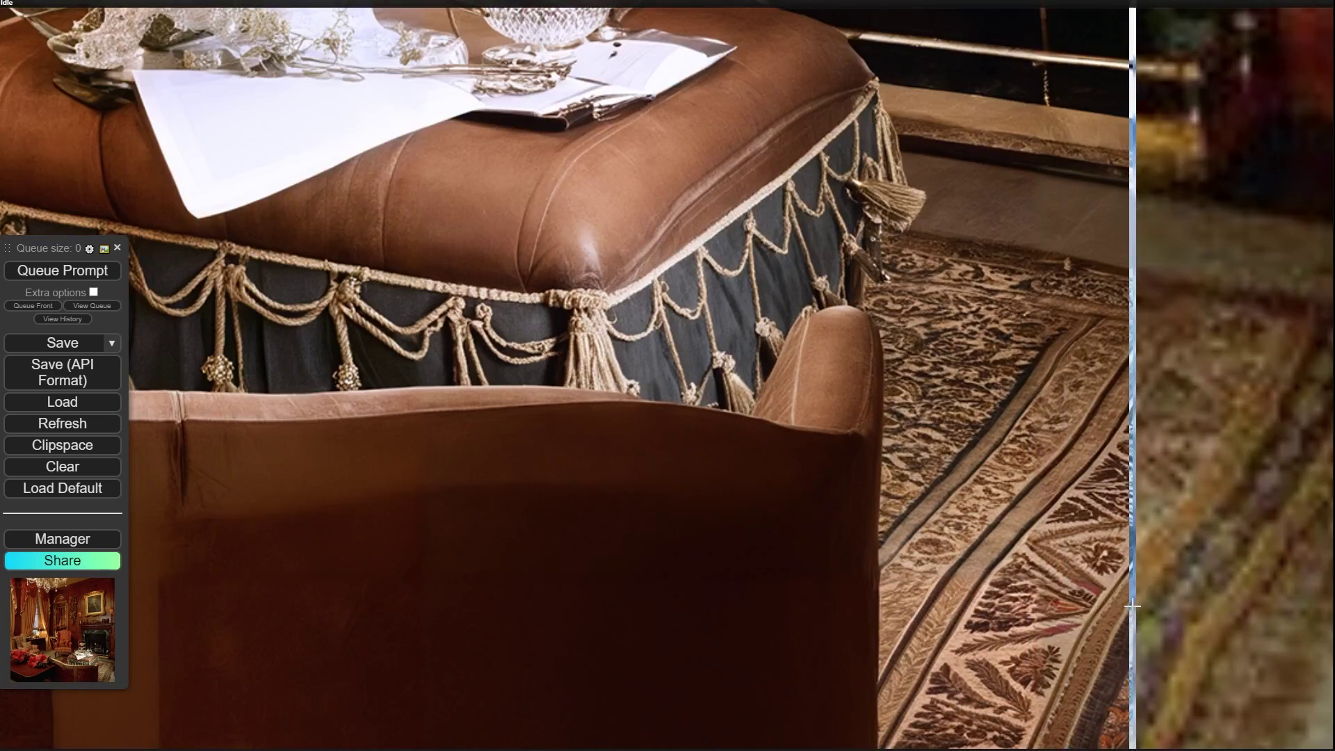
pyautogui.moveTo(1132, 605); pyautogui.dragTo(736, 339)
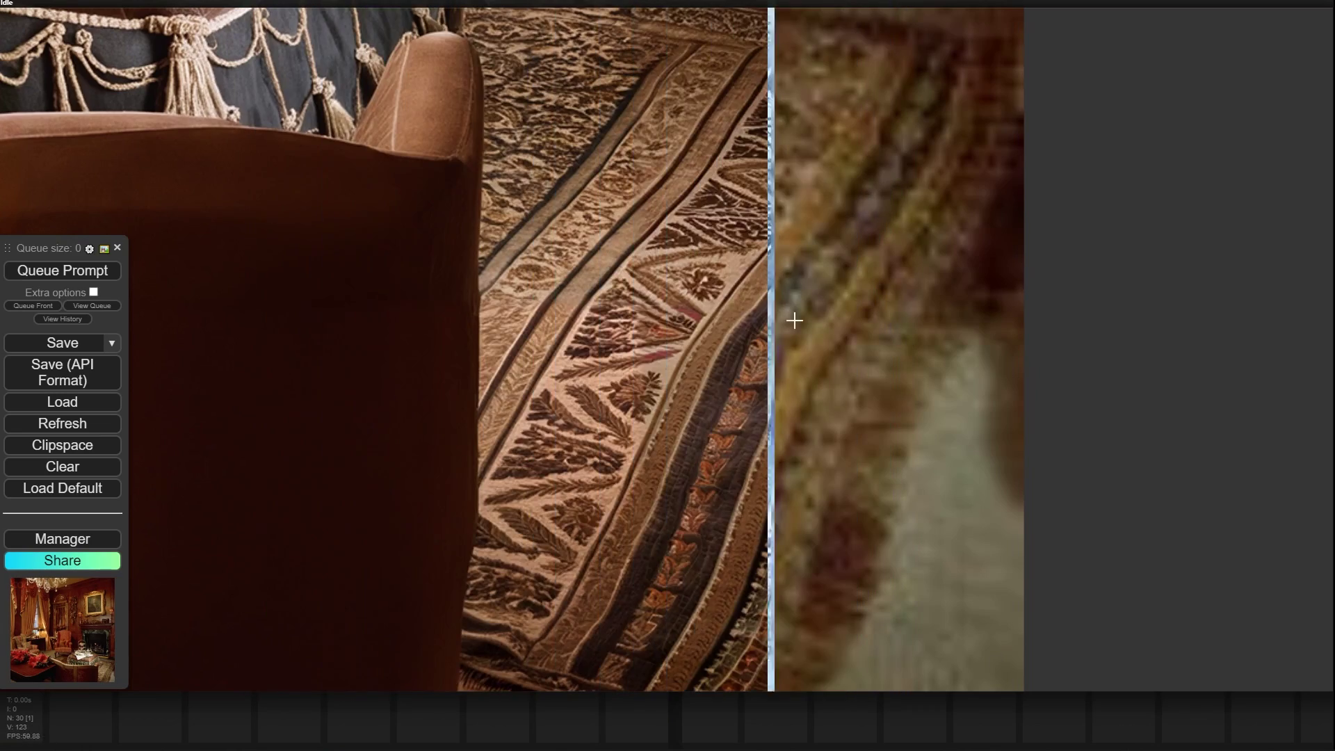
# Step: Compare the original and upscaled modern grey living room, inspecting the sofa and green cushions up close
pyautogui.scroll(-10, 861, 322)
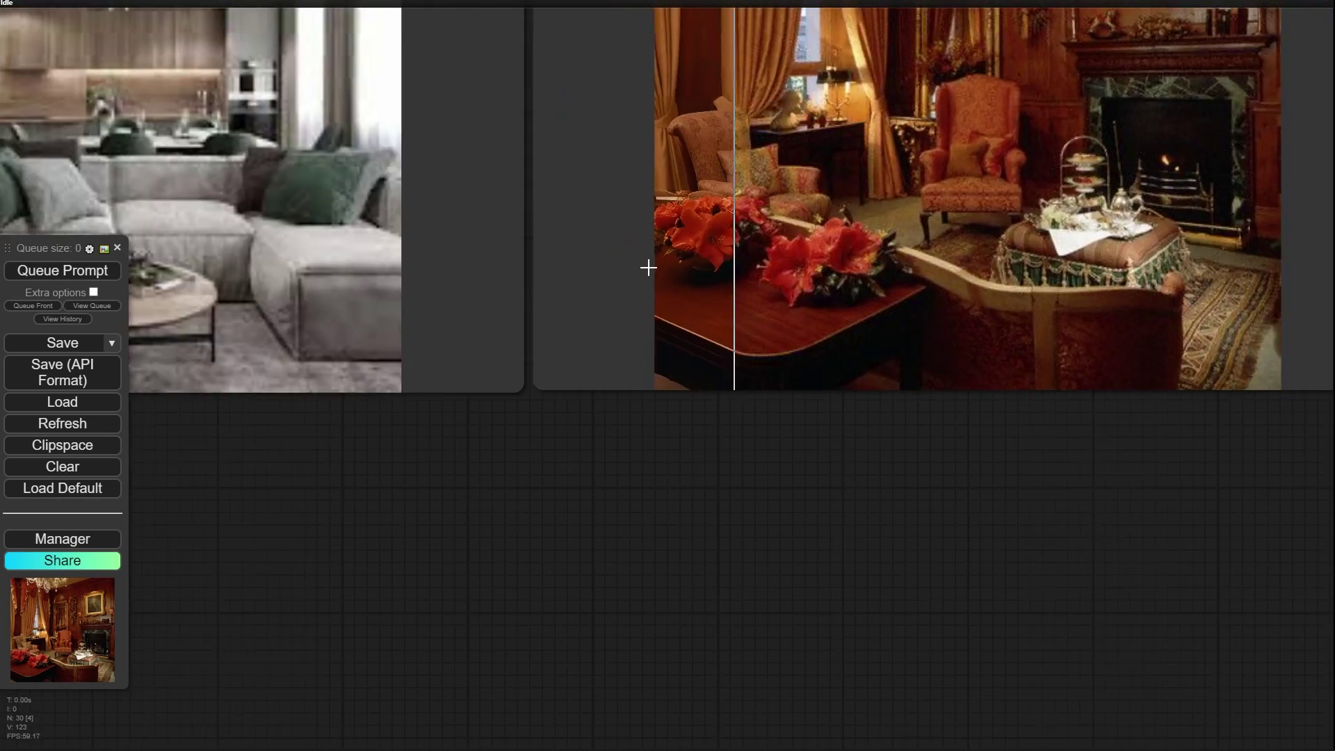
pyautogui.scroll(5, 805, 420)
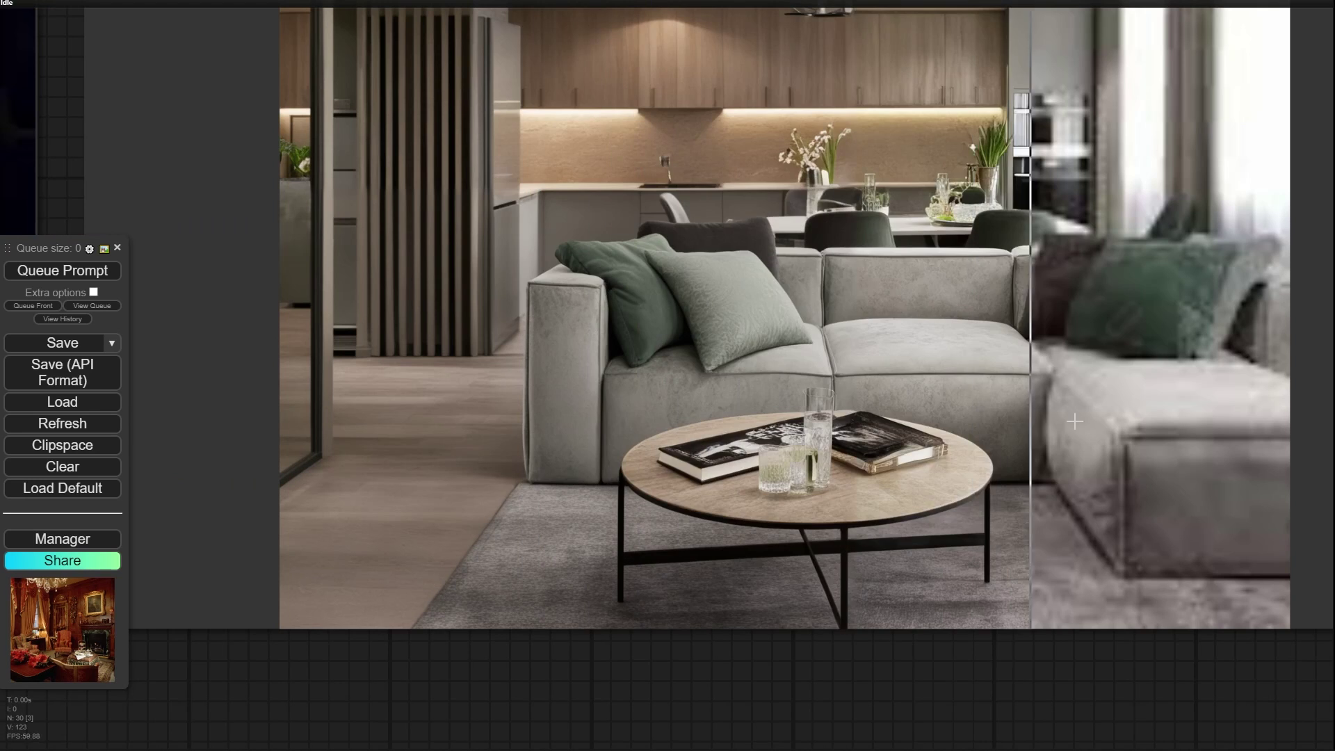
pyautogui.scroll(10, 696, 306)
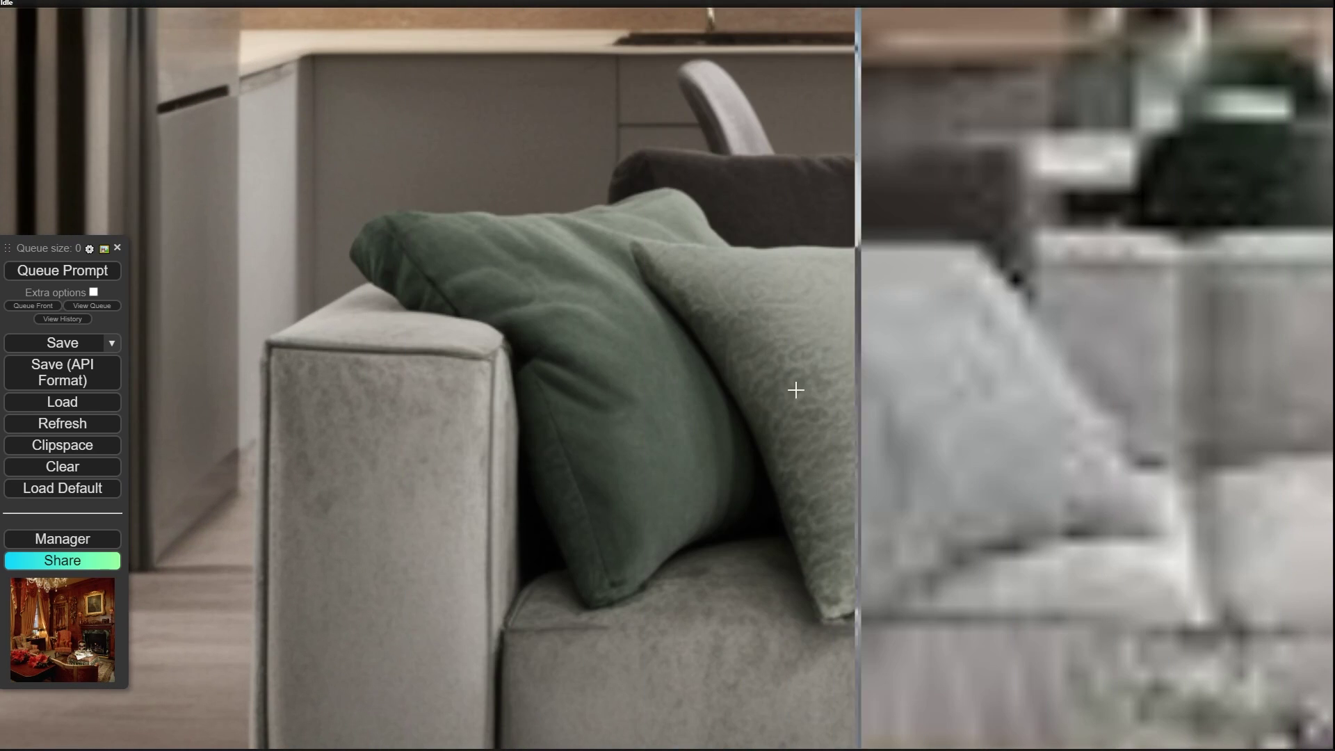
pyautogui.scroll(-10, 817, 453)
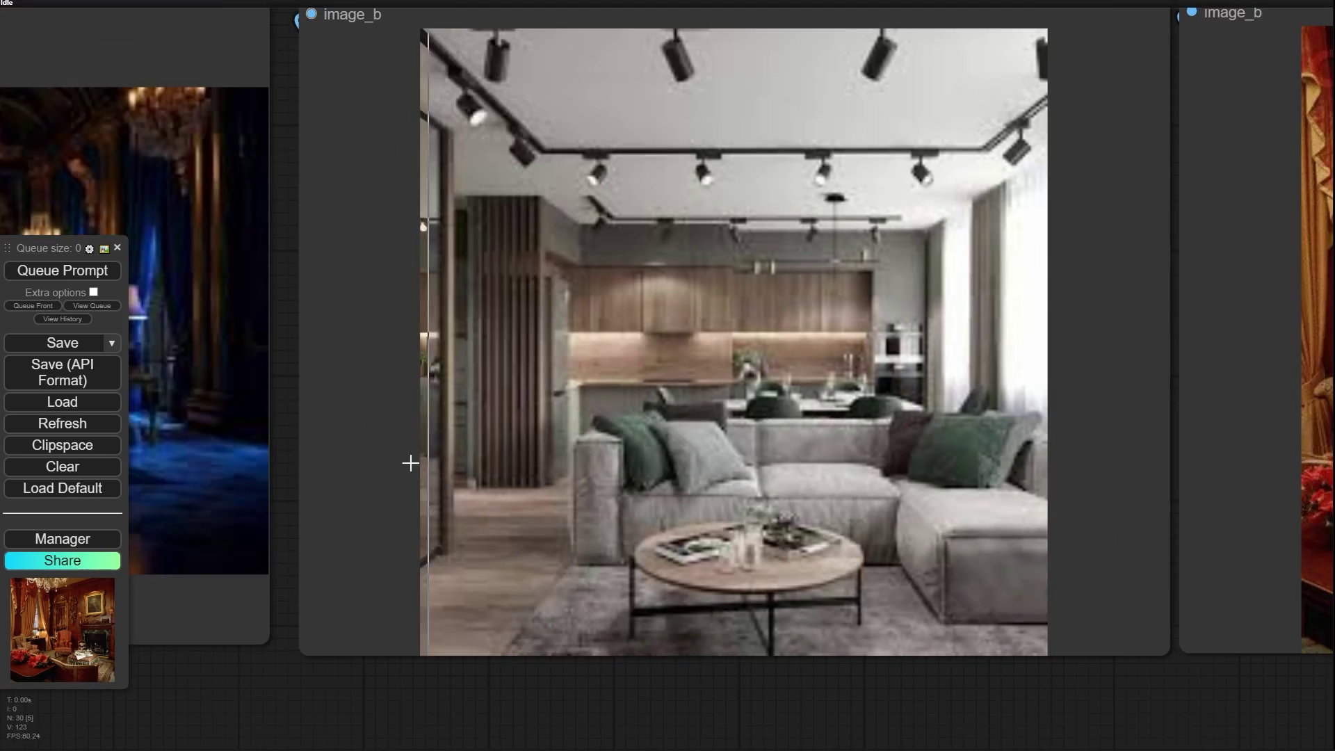
# Step: Compare the original and upscaled blue velvet salon, inspecting the armchair, sofa, lamps and crystal chandelier up close
pyautogui.moveTo(411, 462); pyautogui.dragTo(925, 447)
pyautogui.scroll(8, 587, 407)
pyautogui.scroll(5, 588, 407)
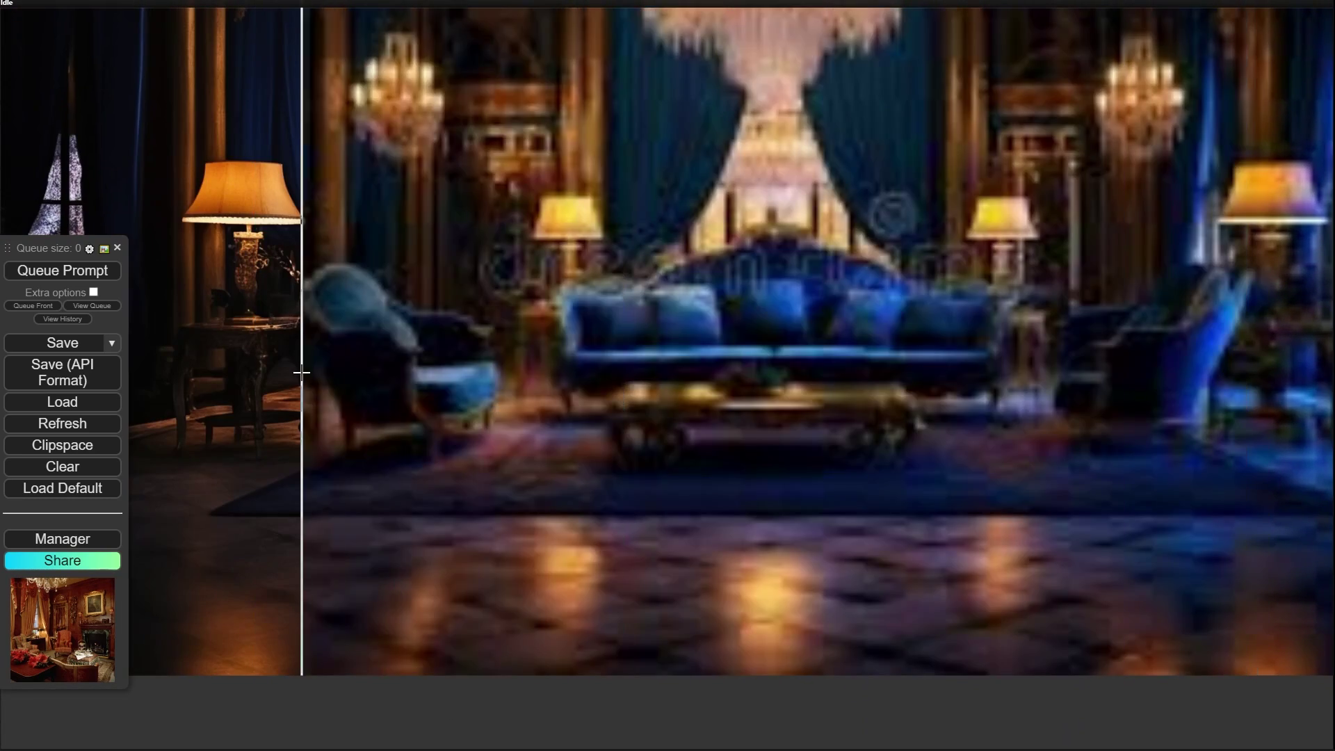
pyautogui.scroll(8, 299, 292)
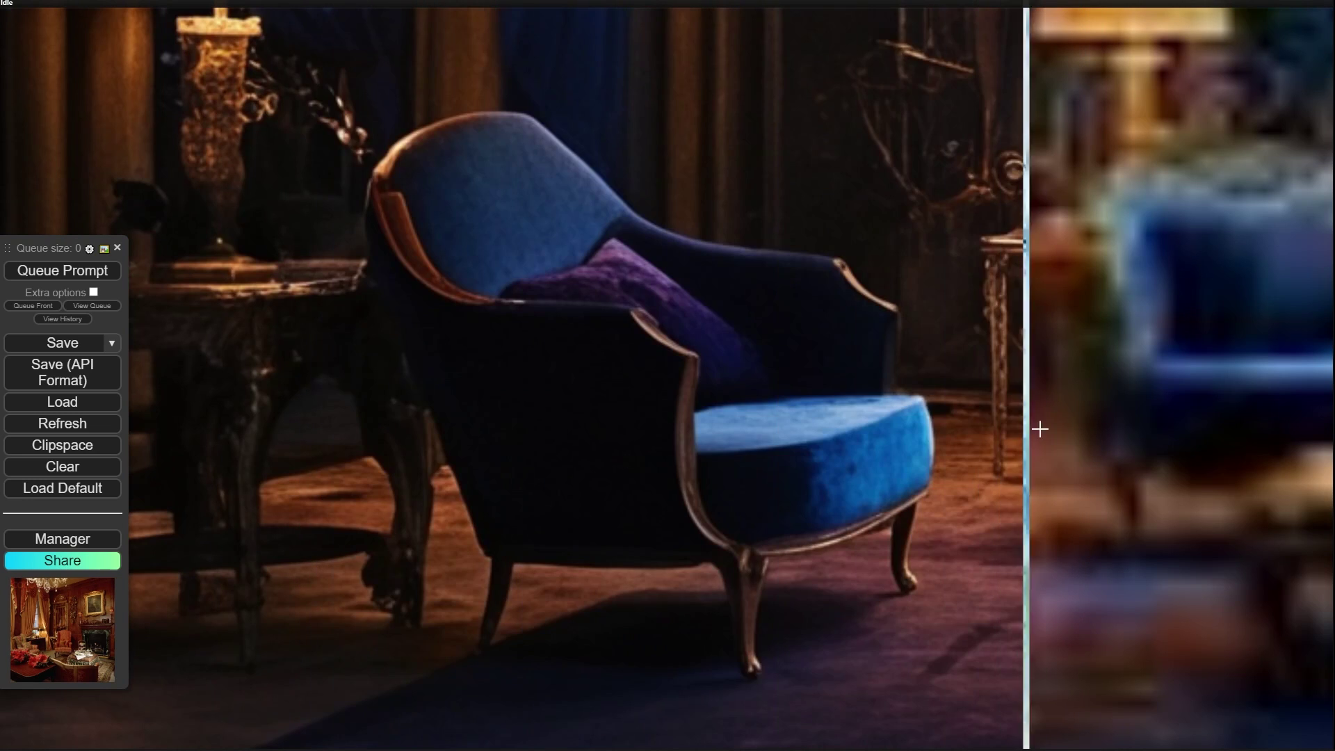
pyautogui.scroll(-8, 1071, 427)
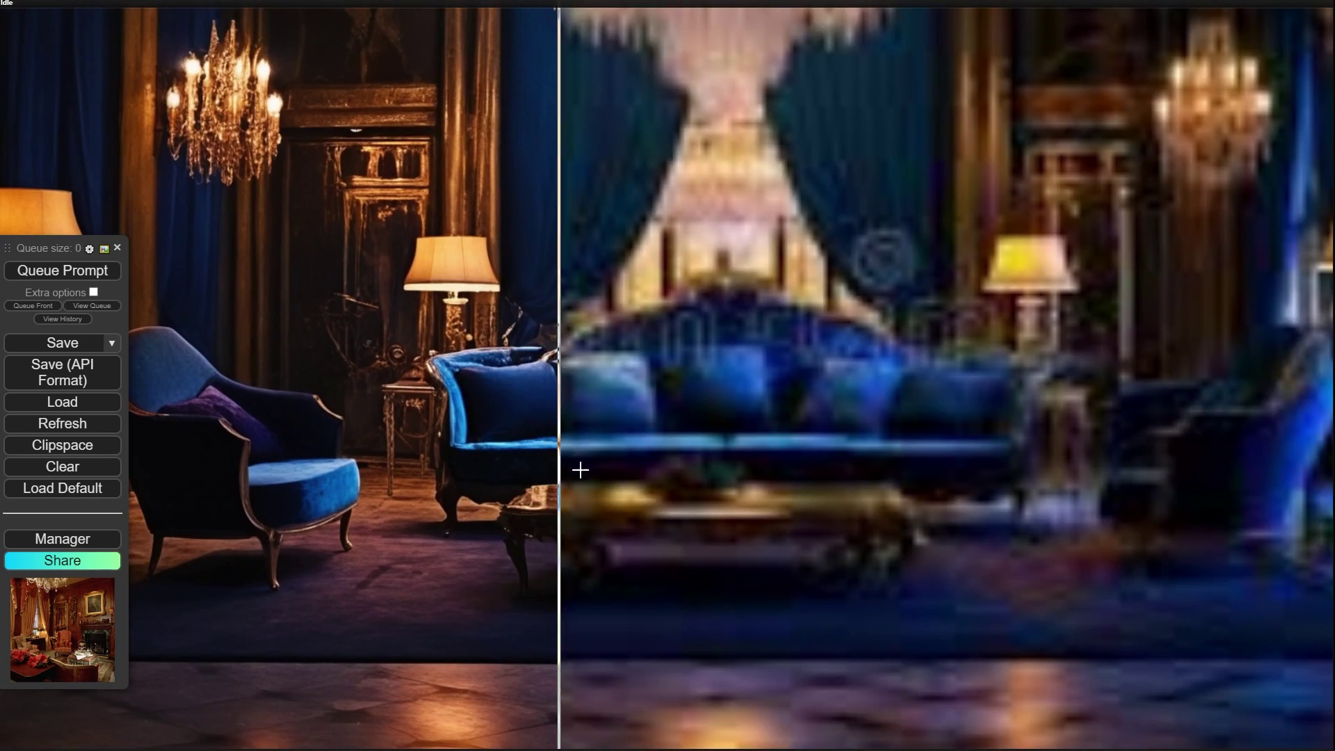
pyautogui.scroll(-2, 1095, 392)
pyautogui.scroll(8, 1004, 348)
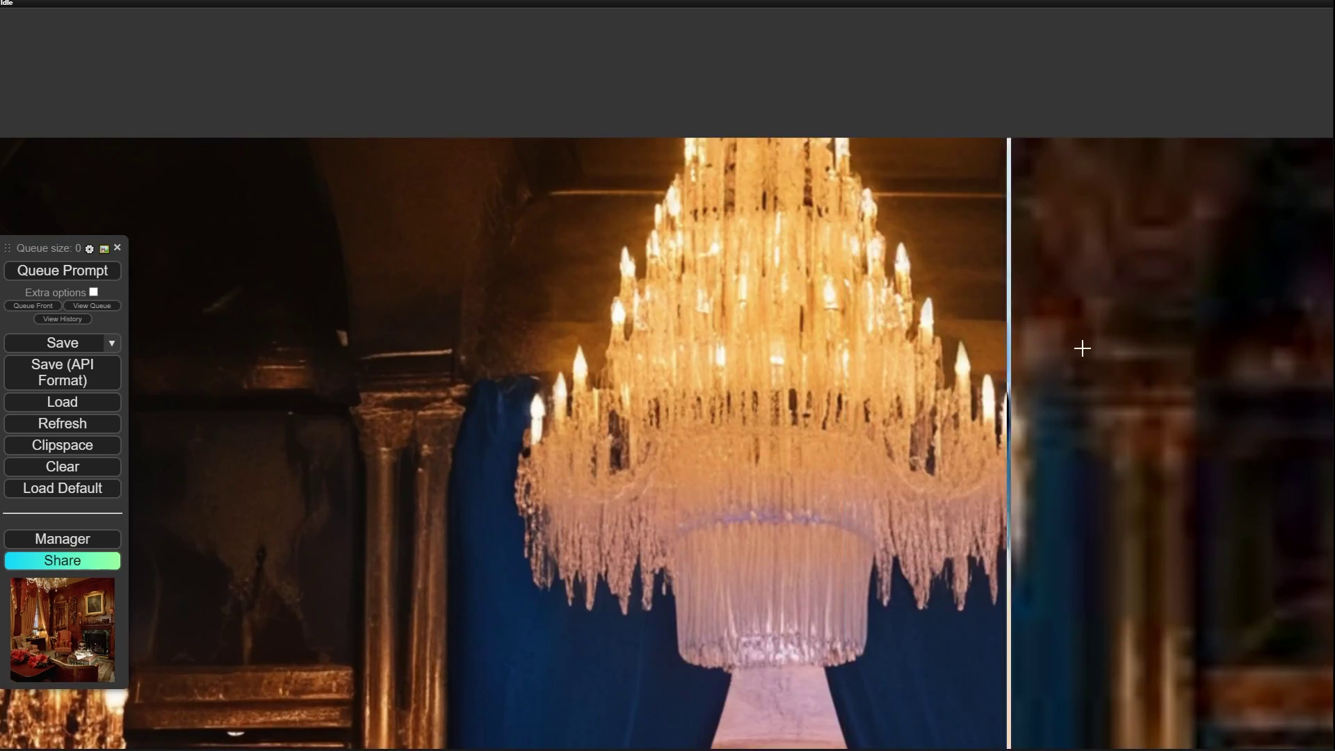
pyautogui.scroll(-6, 619, 373)
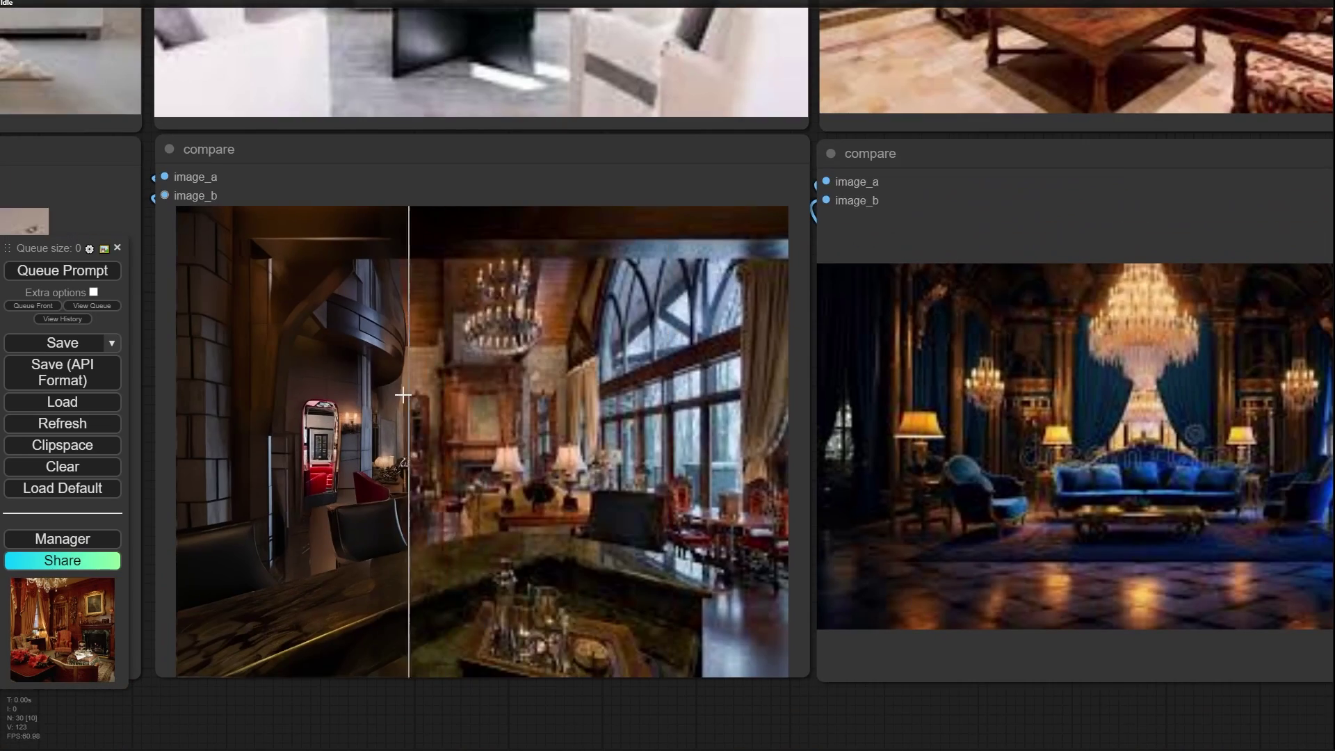
# Step: Compare the original and upscaled beige living room with the ring ceiling light and review the neighbouring comparison nodes
pyautogui.scroll(-1, 784, 433)
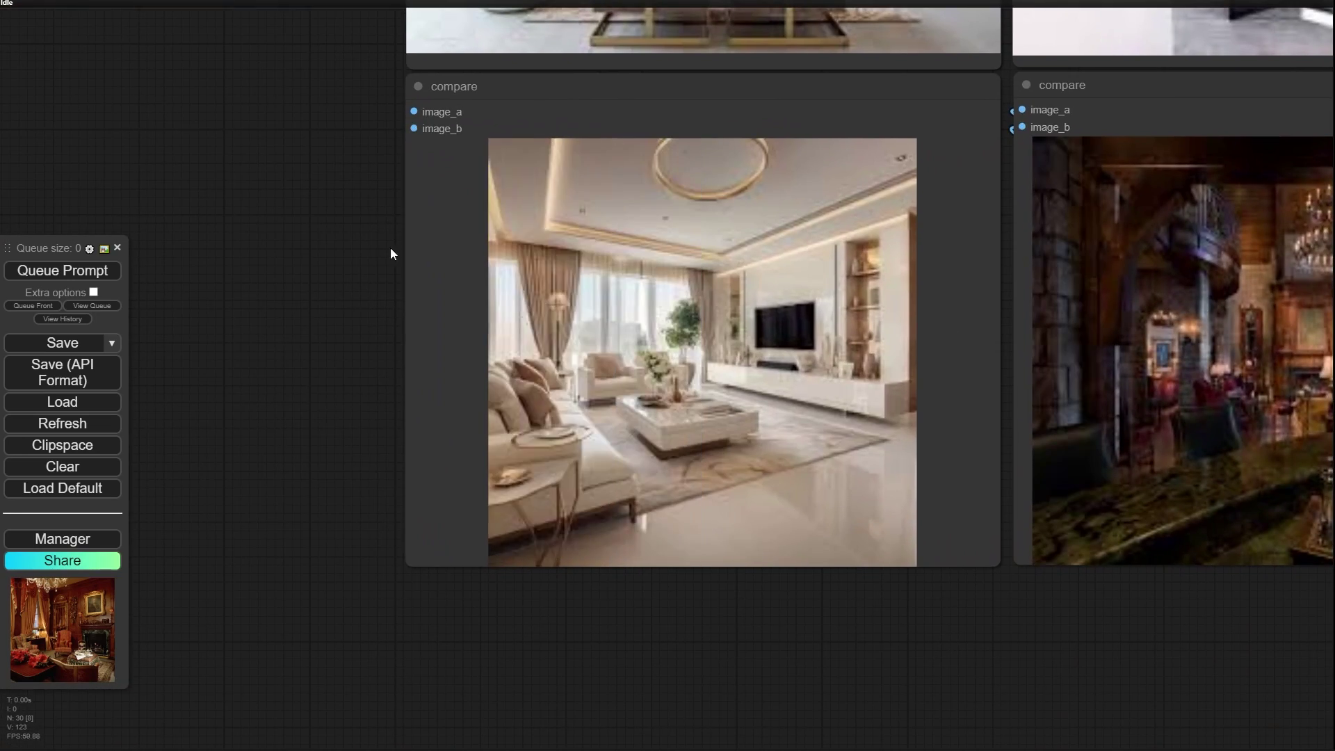
pyautogui.scroll(10, 456, 437)
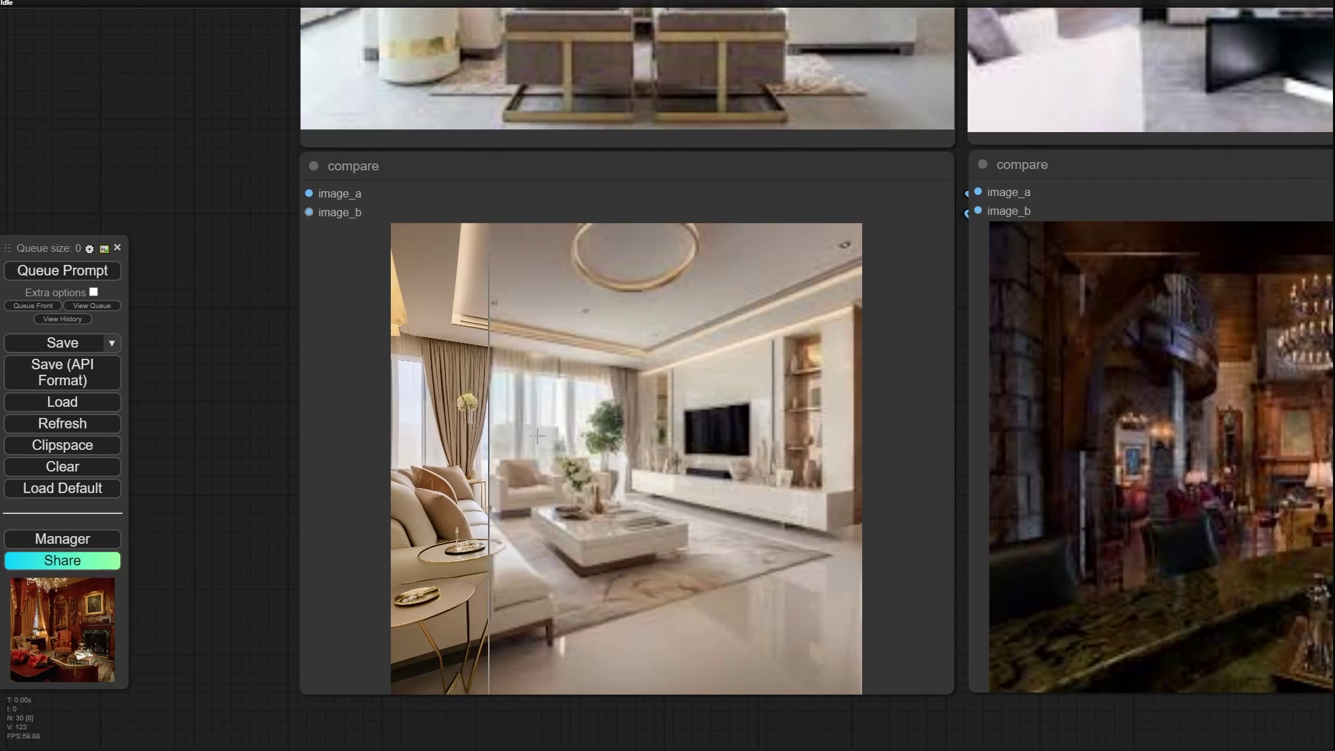
pyautogui.scroll(-5, 188, 285)
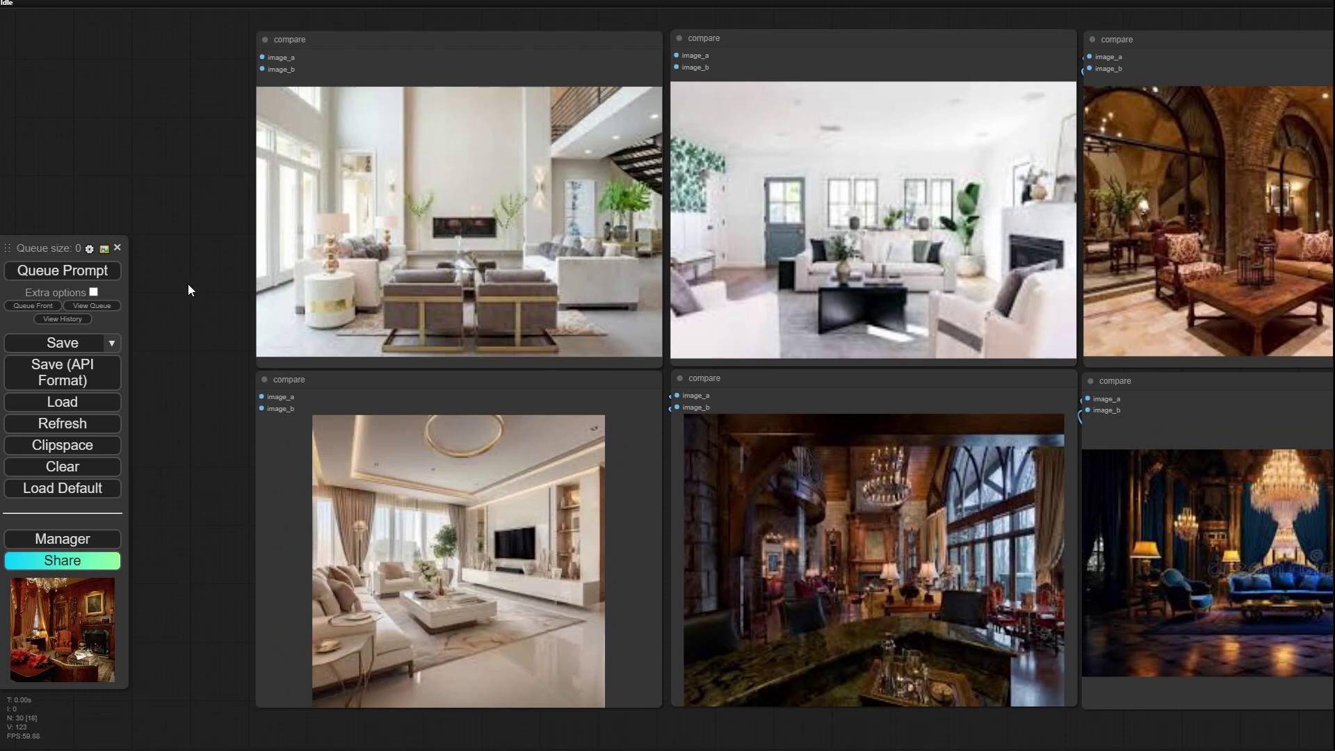
pyautogui.moveTo(208, 344); pyautogui.dragTo(144, 410)
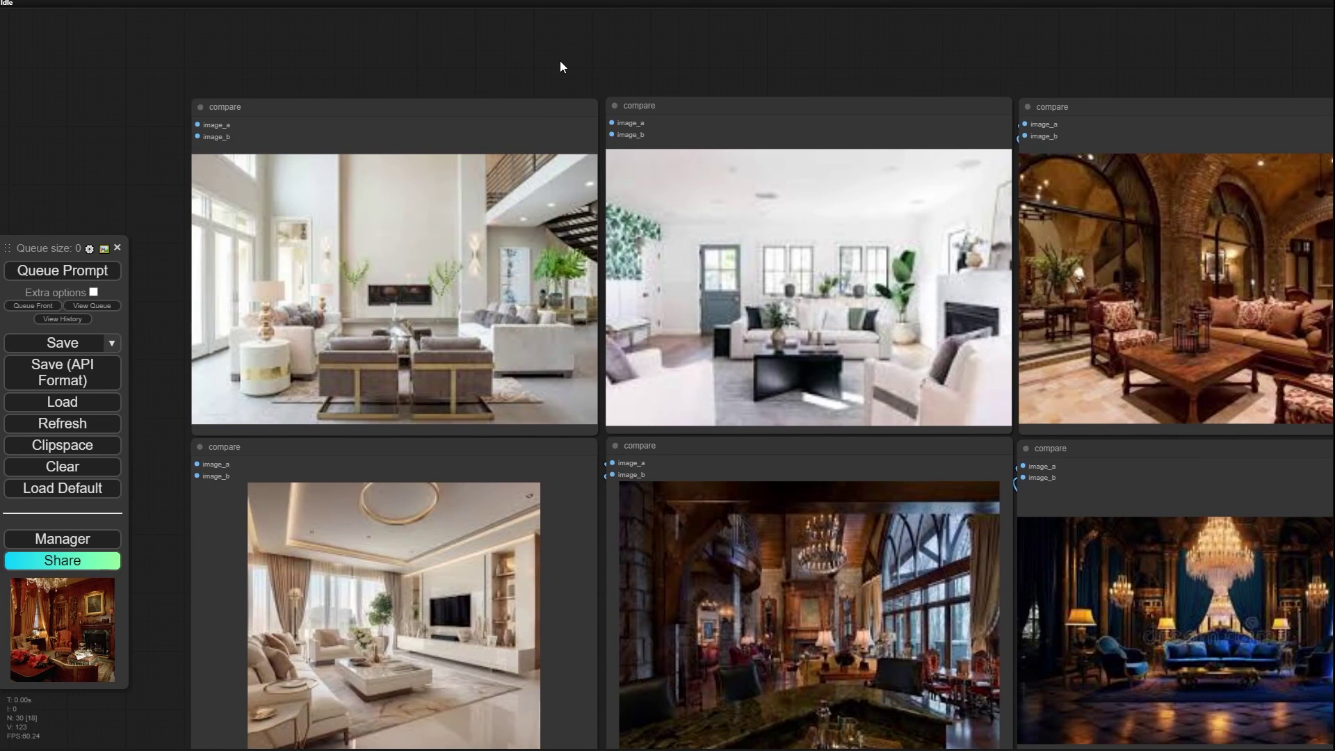
pyautogui.moveTo(560, 67); pyautogui.dragTo(508, 37)
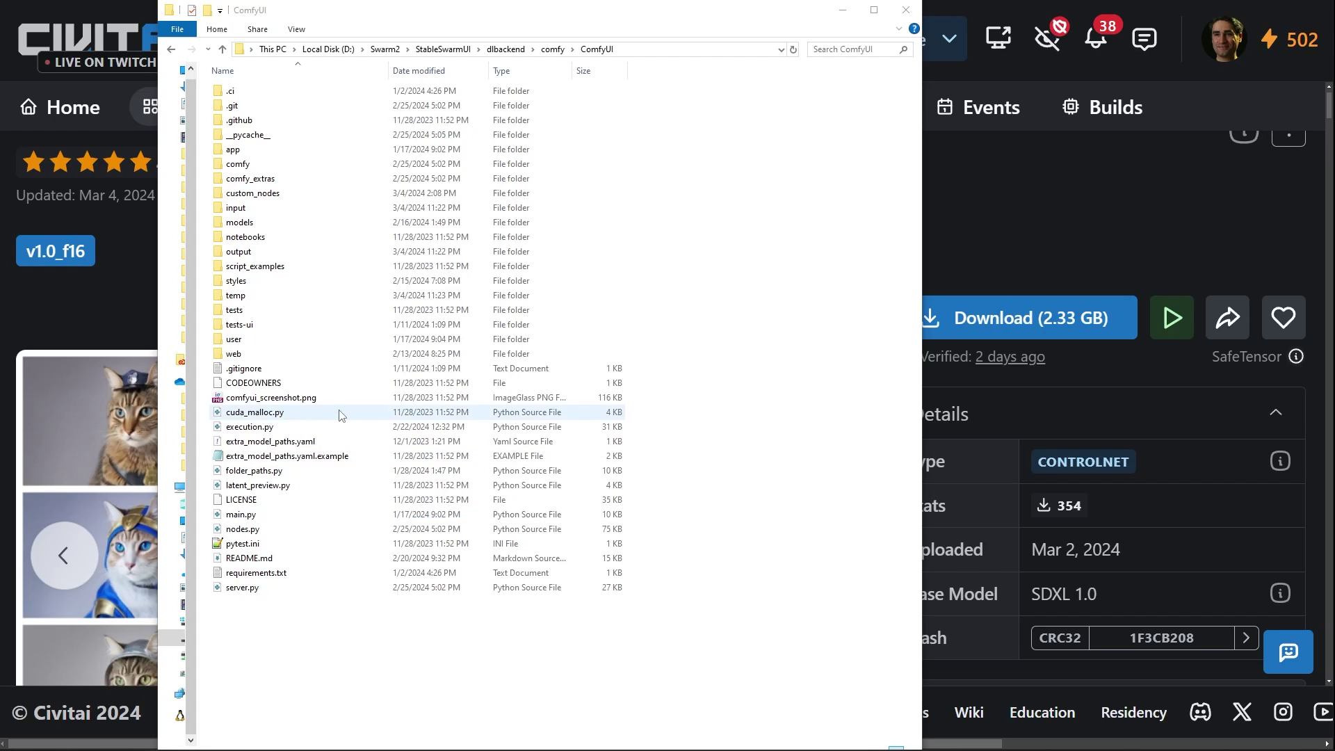
# Step: Locate the downloaded tile model in the Tile folder inside ComfyUI's models\controlnet directory, then return to the ComfyUI canvas
pyautogui.doubleClick(281, 224)
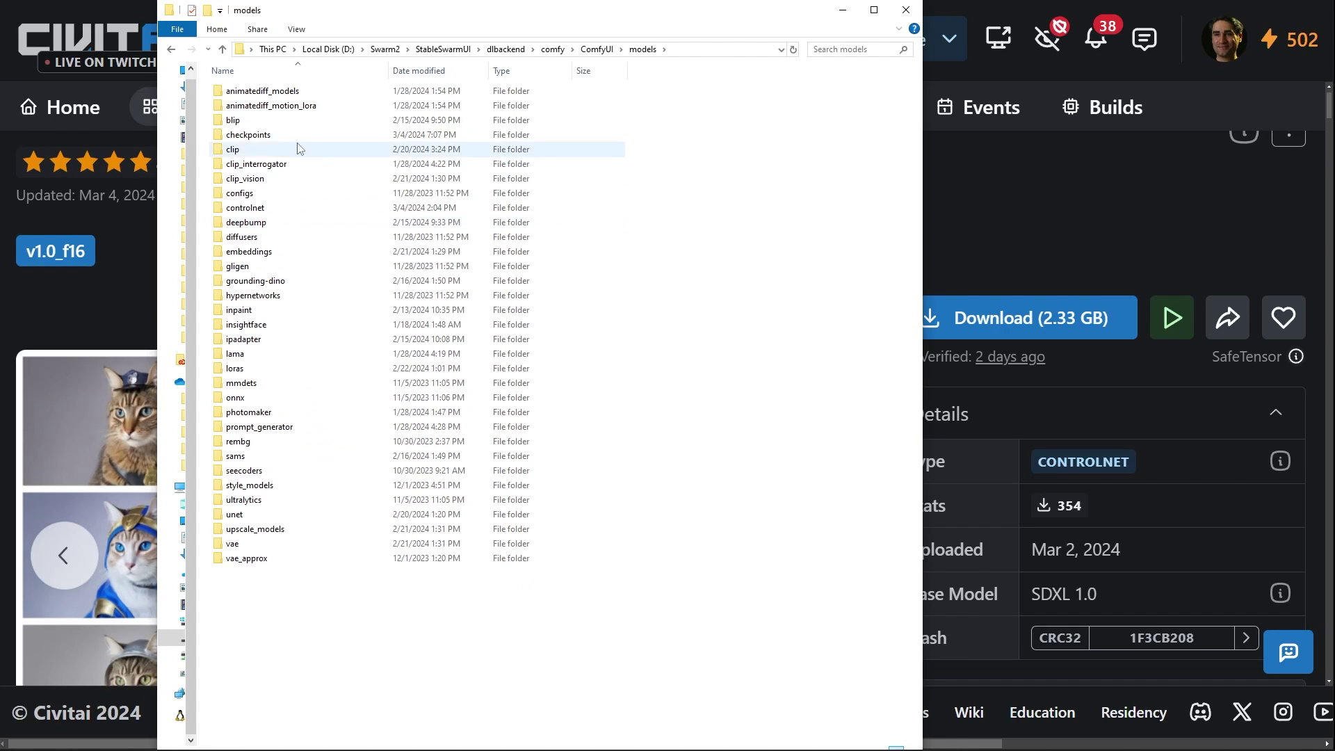
pyautogui.doubleClick(268, 207)
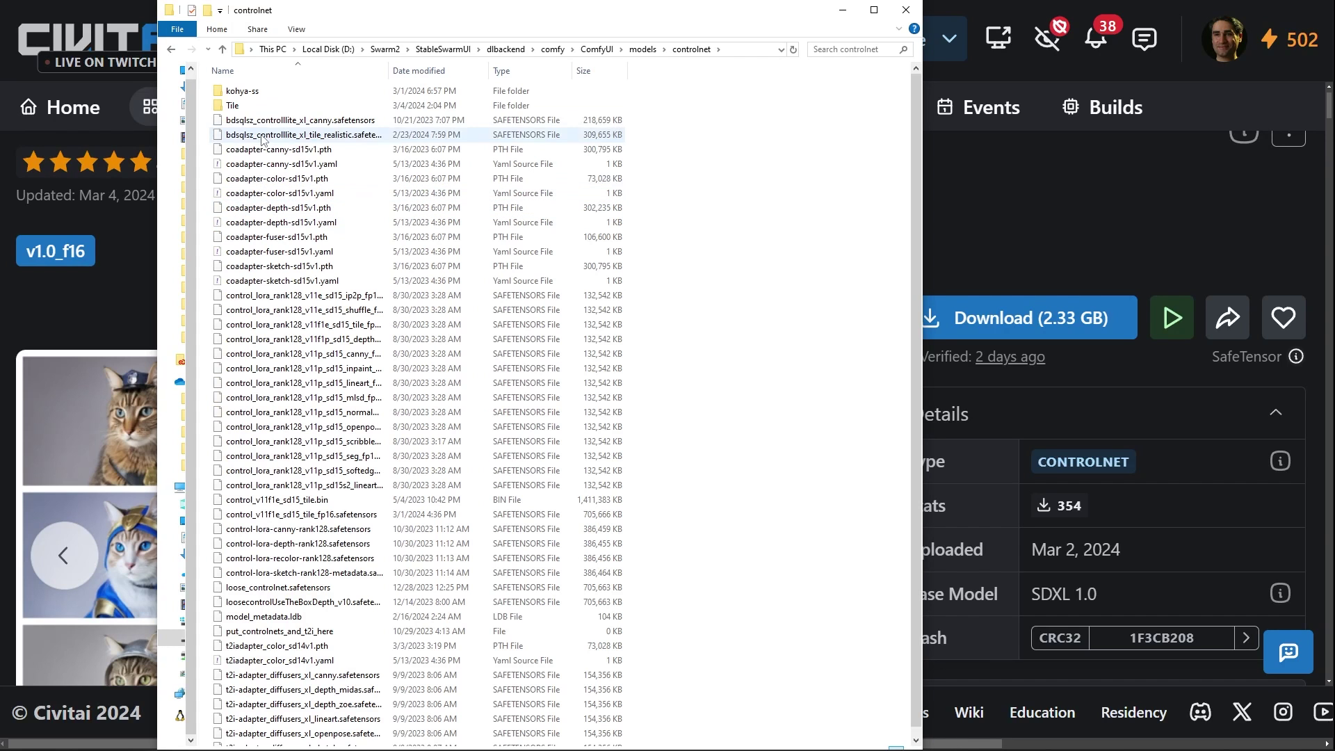
pyautogui.doubleClick(233, 106)
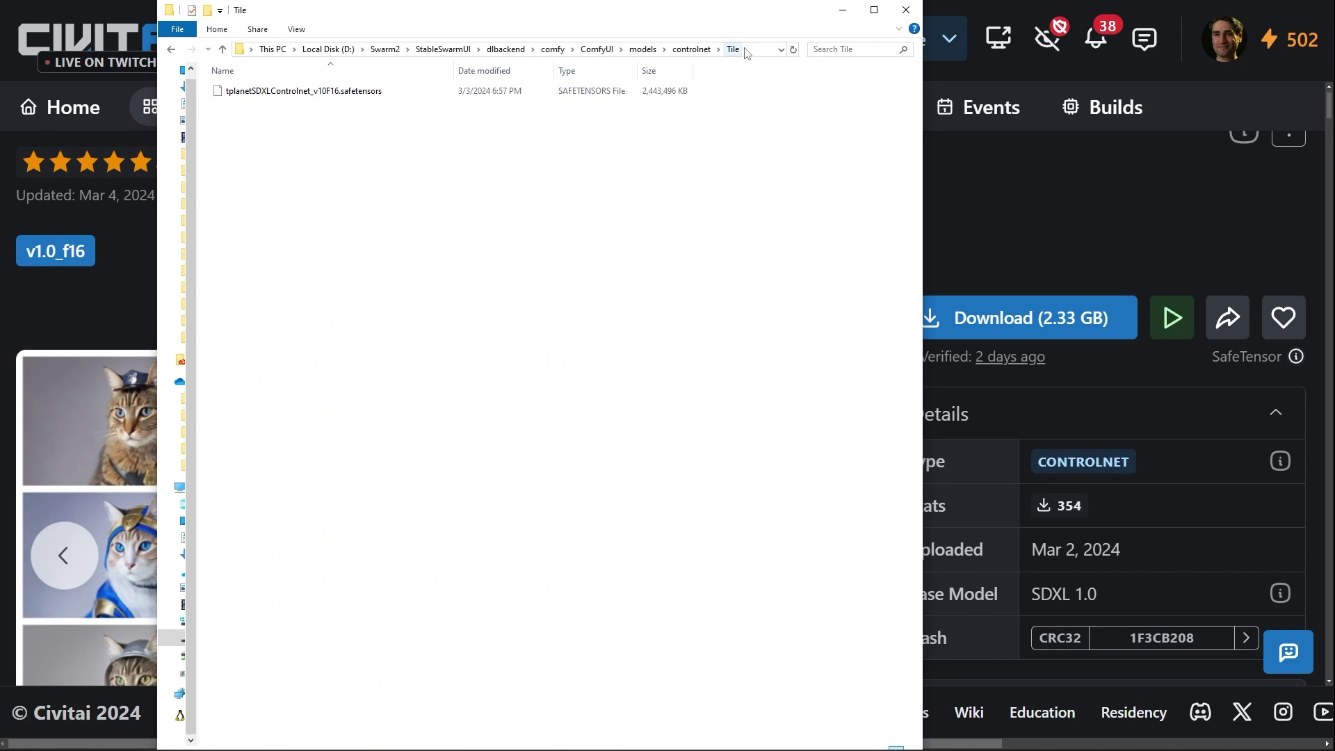
pyautogui.click(695, 52)
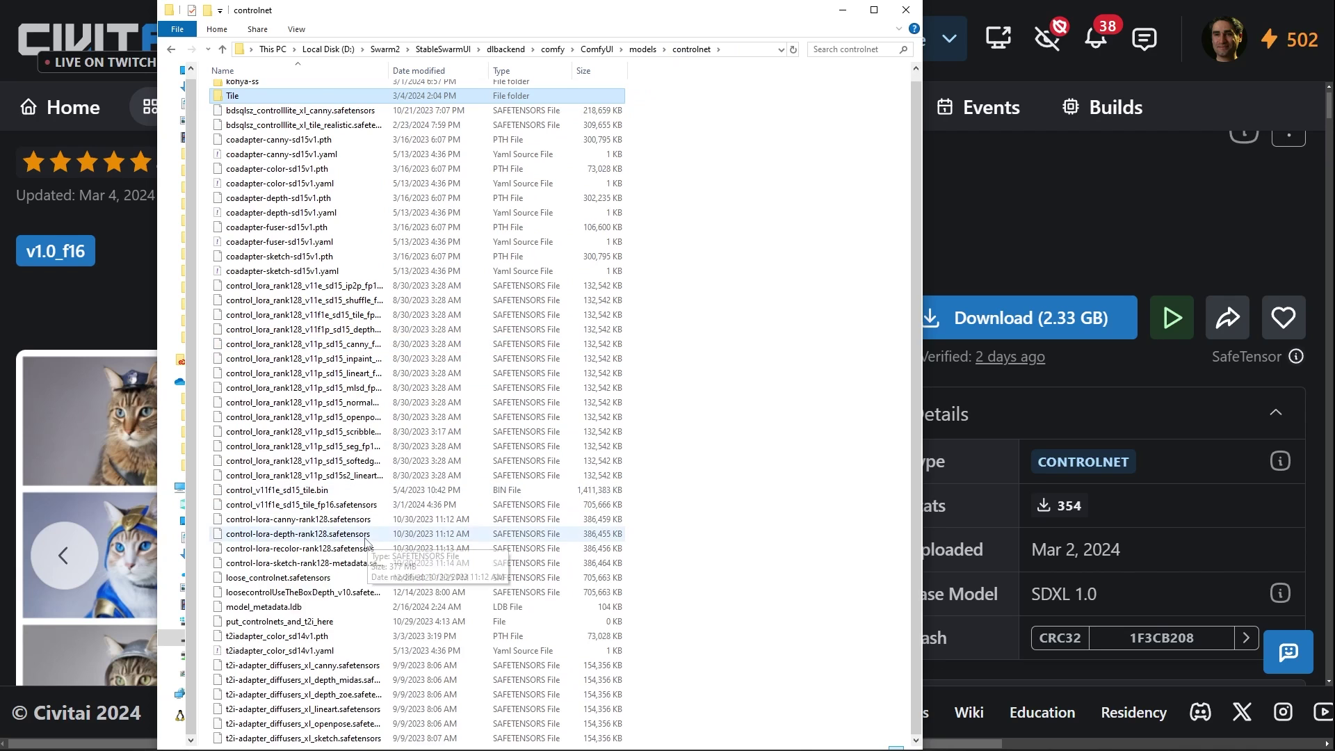
pyautogui.doubleClick(233, 106)
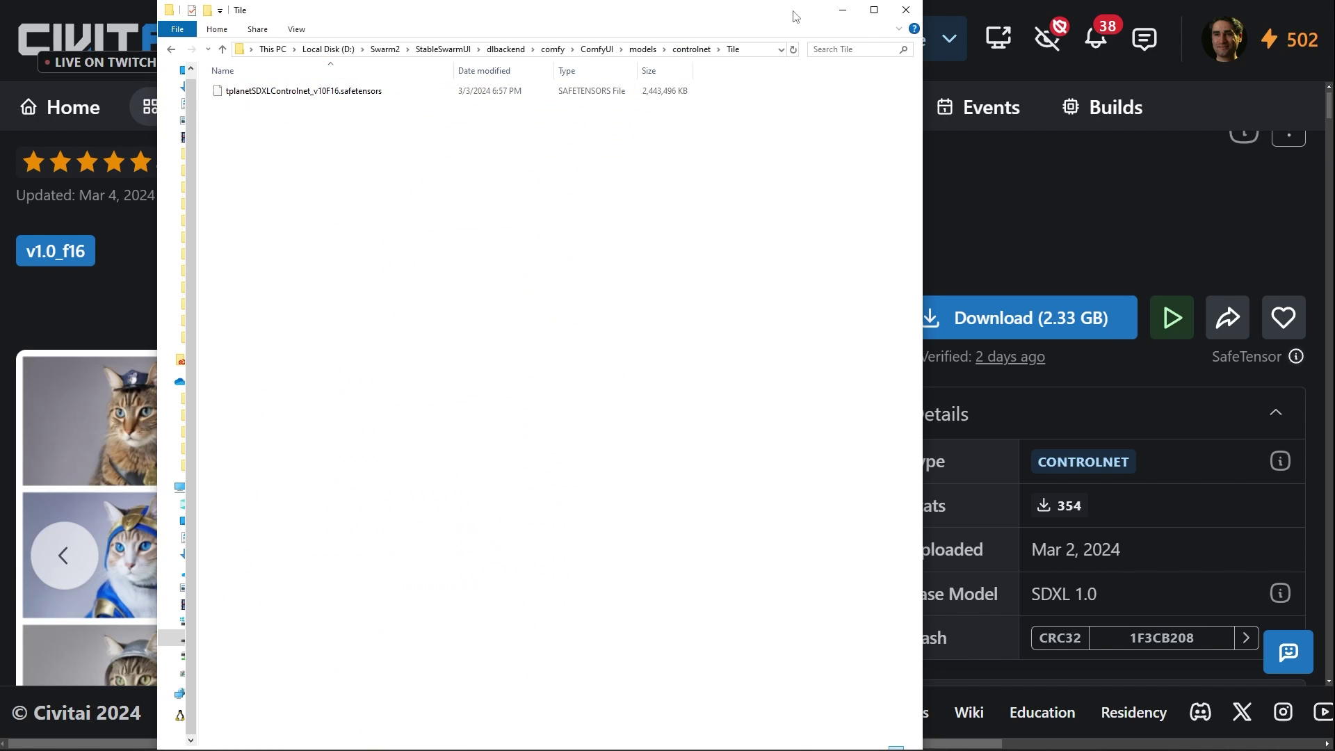
pyautogui.moveTo(796, 16); pyautogui.dragTo(0, 62)
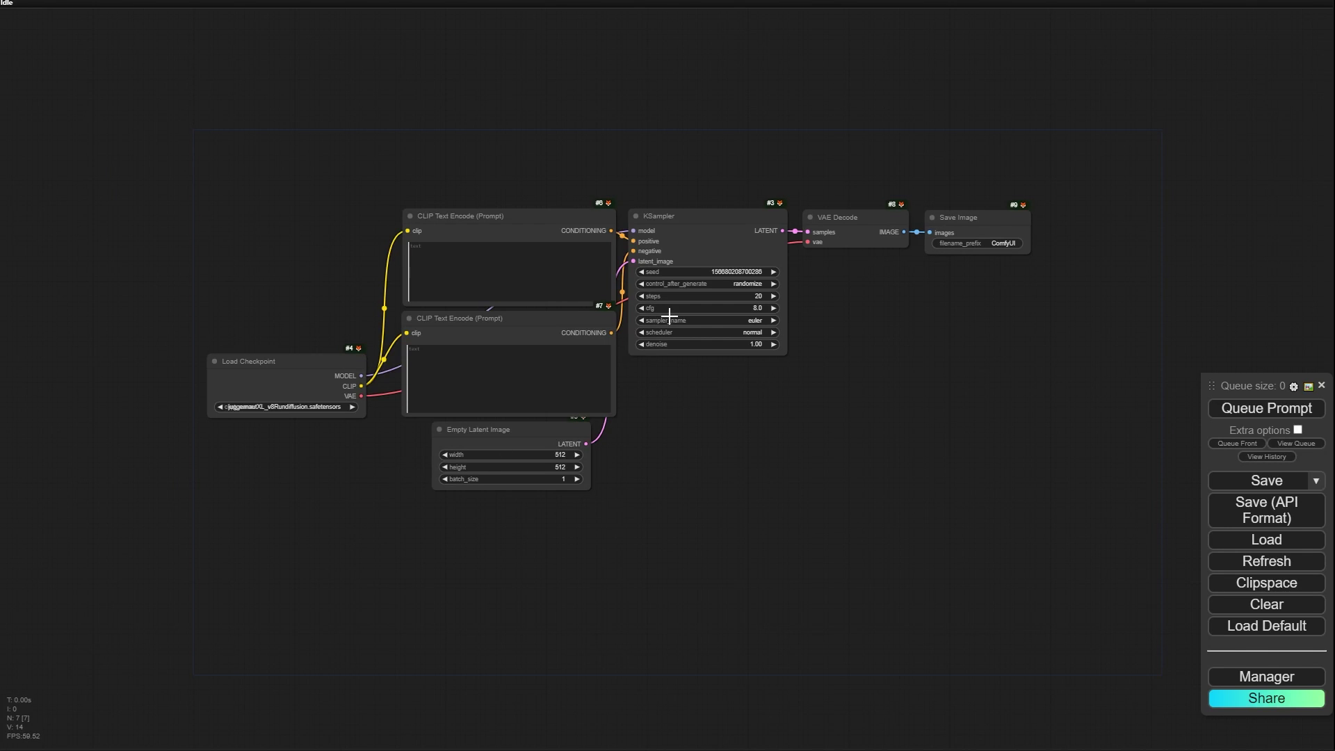
# Step: Move the KSampler, VAE Decode and Save Image nodes farther away from the two CLIP Text Encode nodes
pyautogui.moveTo(744, 527); pyautogui.dragTo(563, 486)
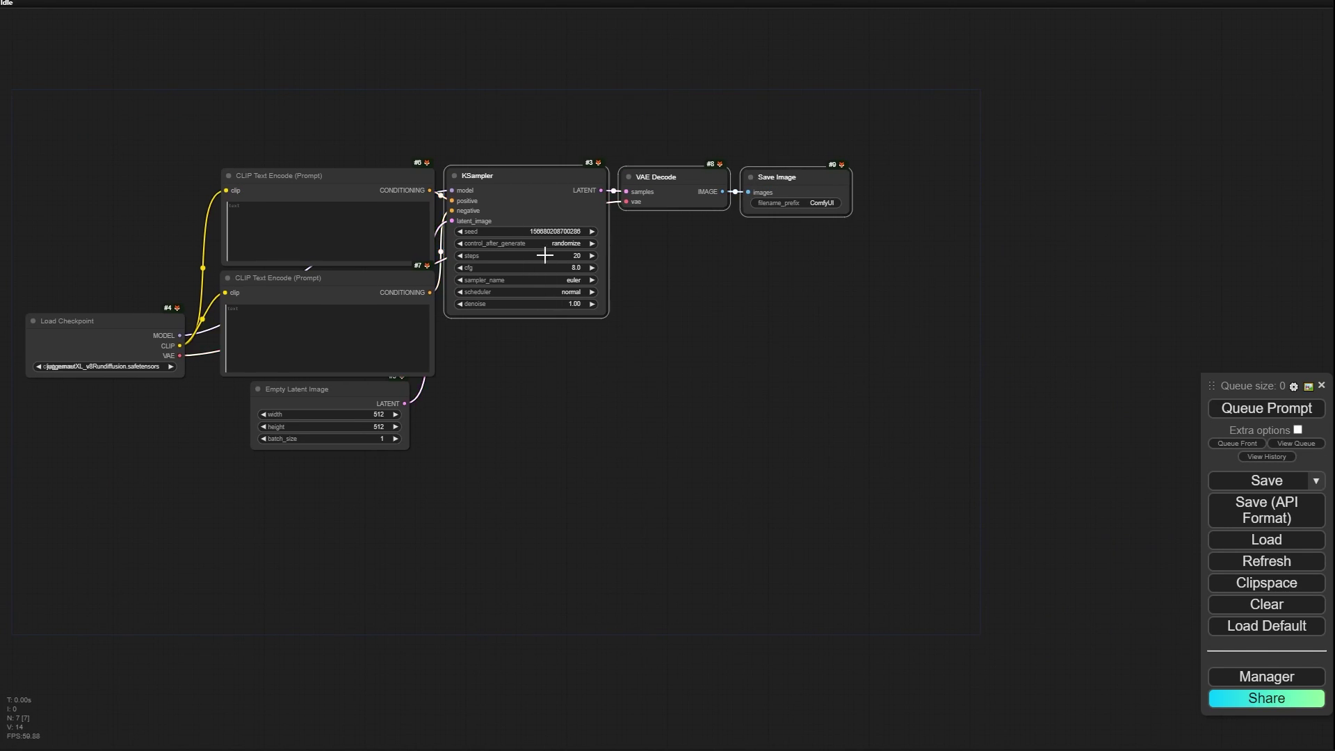
pyautogui.moveTo(545, 193); pyautogui.dragTo(866, 174)
pyautogui.moveTo(681, 467); pyautogui.dragTo(604, 424)
pyautogui.moveTo(535, 381); pyautogui.dragTo(338, 412)
pyautogui.moveTo(264, 206); pyautogui.dragTo(391, 258)
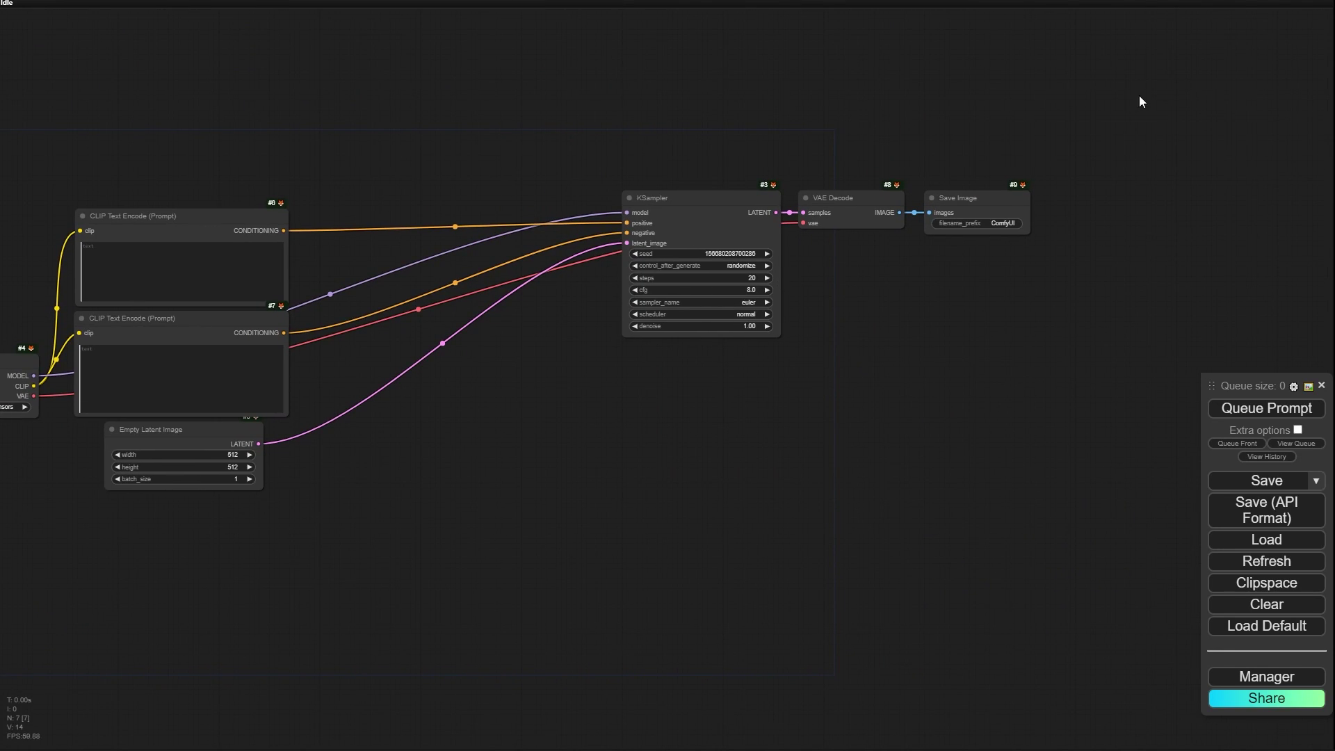
# Step: Delete the KSampler, VAE Decode and Save Image nodes from the default workflow
pyautogui.moveTo(686, 409); pyautogui.dragTo(666, 401)
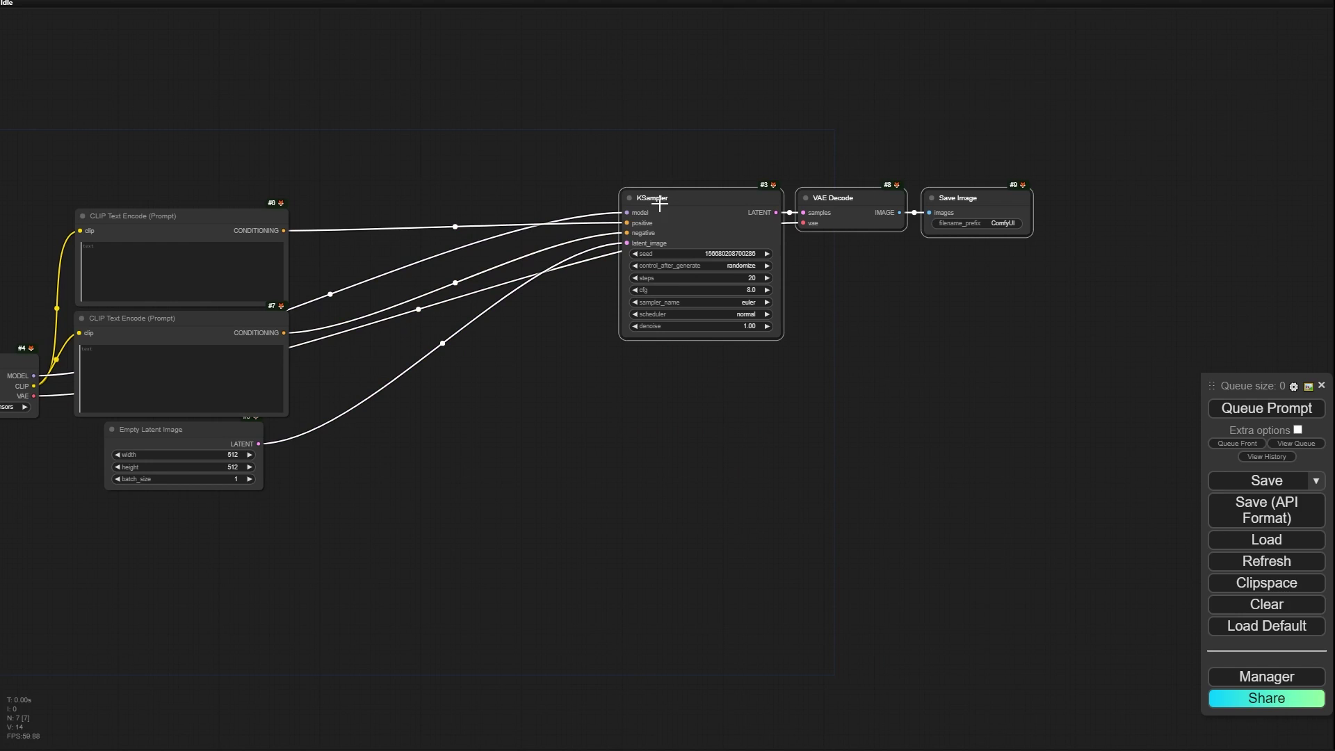
pyautogui.moveTo(695, 215); pyautogui.dragTo(632, 259)
pyautogui.press('Delete')
pyautogui.moveTo(1150, 119); pyautogui.dragTo(978, 165)
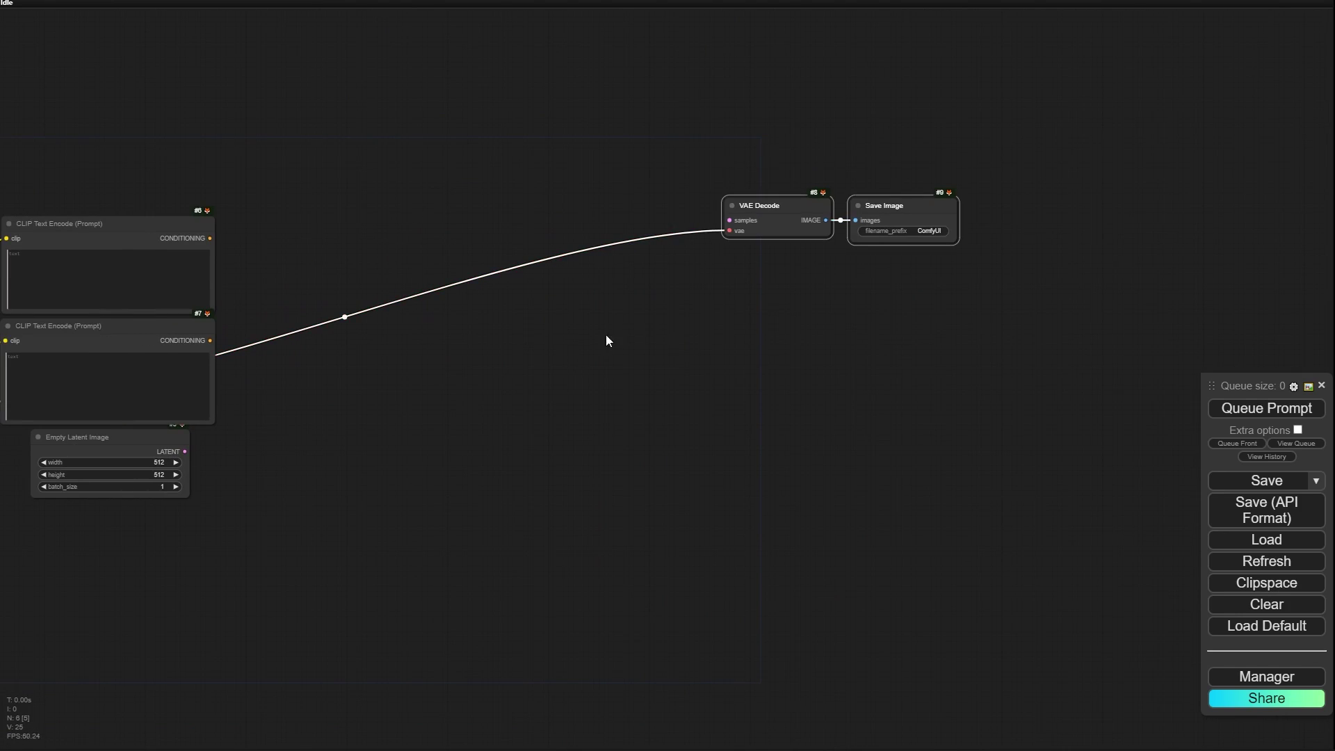
pyautogui.press('Delete')
# Step: Find the Ultimate SD Upscale node by name and add it to the empty canvas beside the CLIP Text Encode nodes
pyautogui.moveTo(456, 272); pyautogui.dragTo(519, 252)
pyautogui.doubleClick(519, 251)
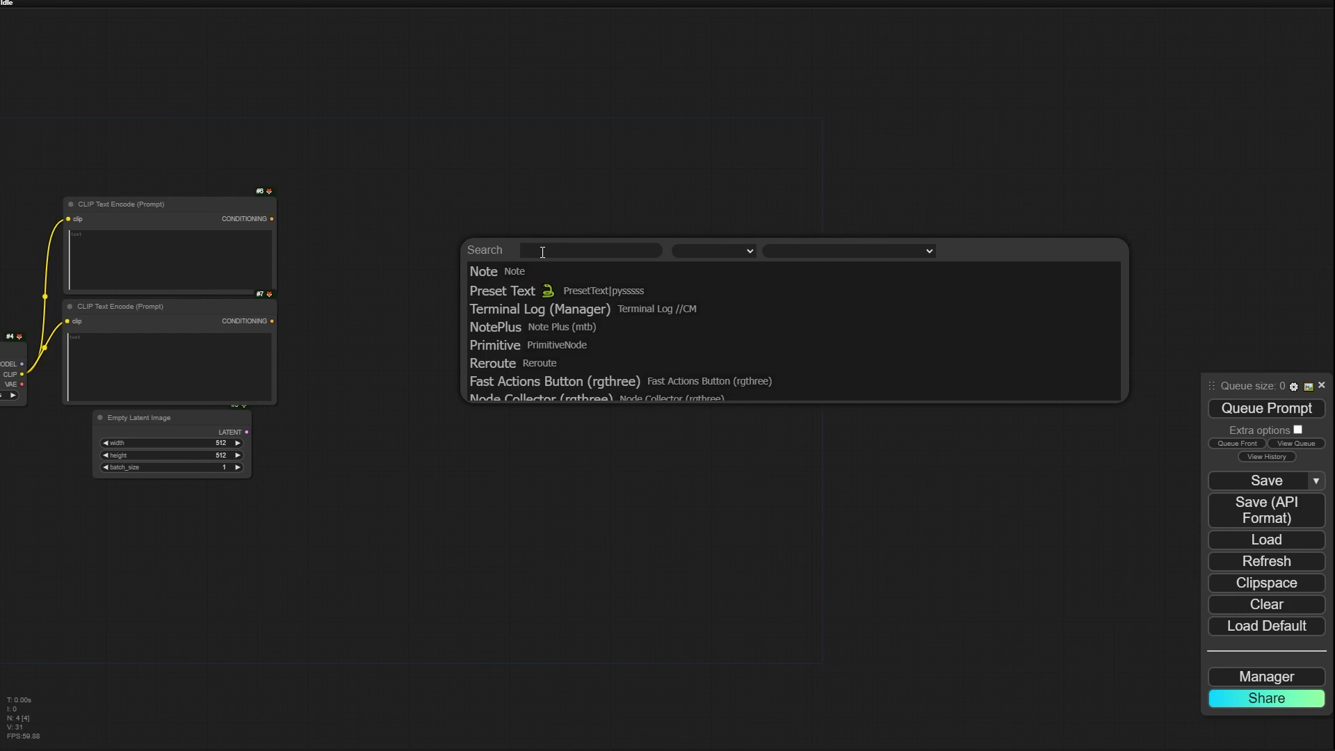
pyautogui.write('ups')
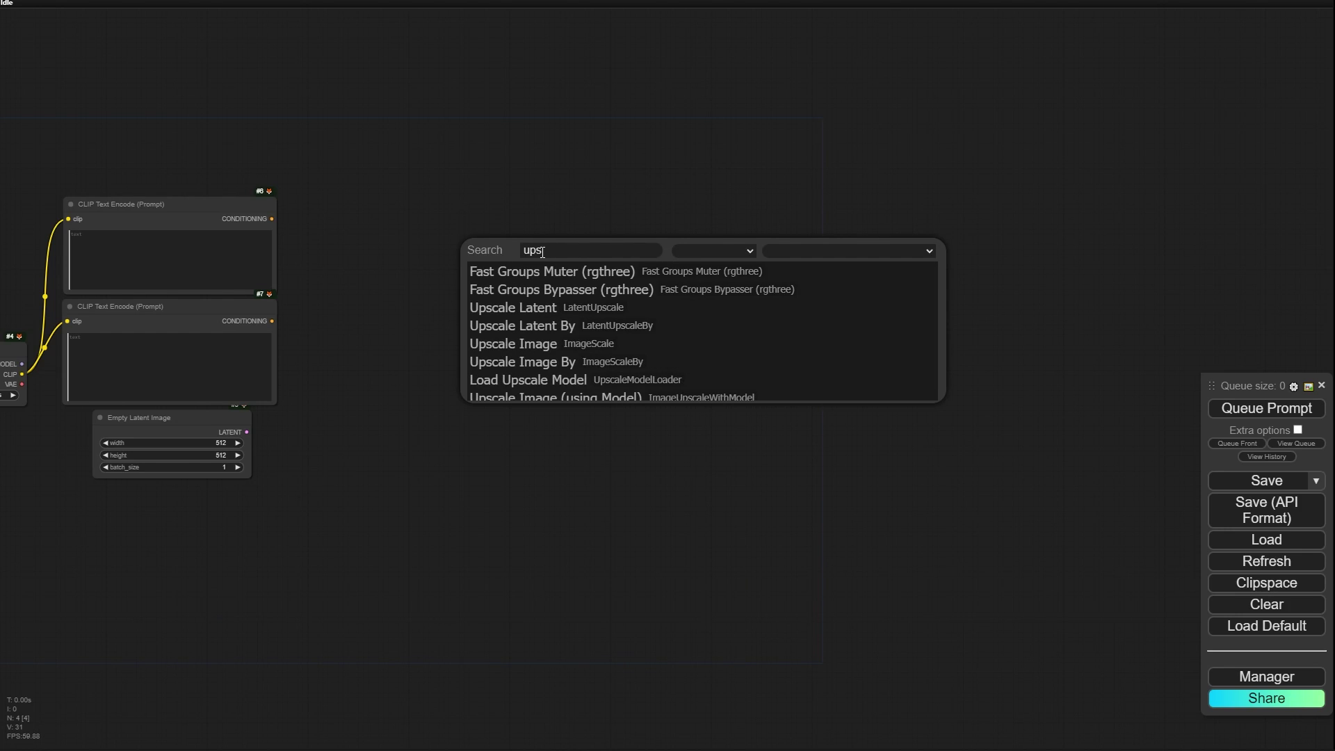
pyautogui.write('ca')
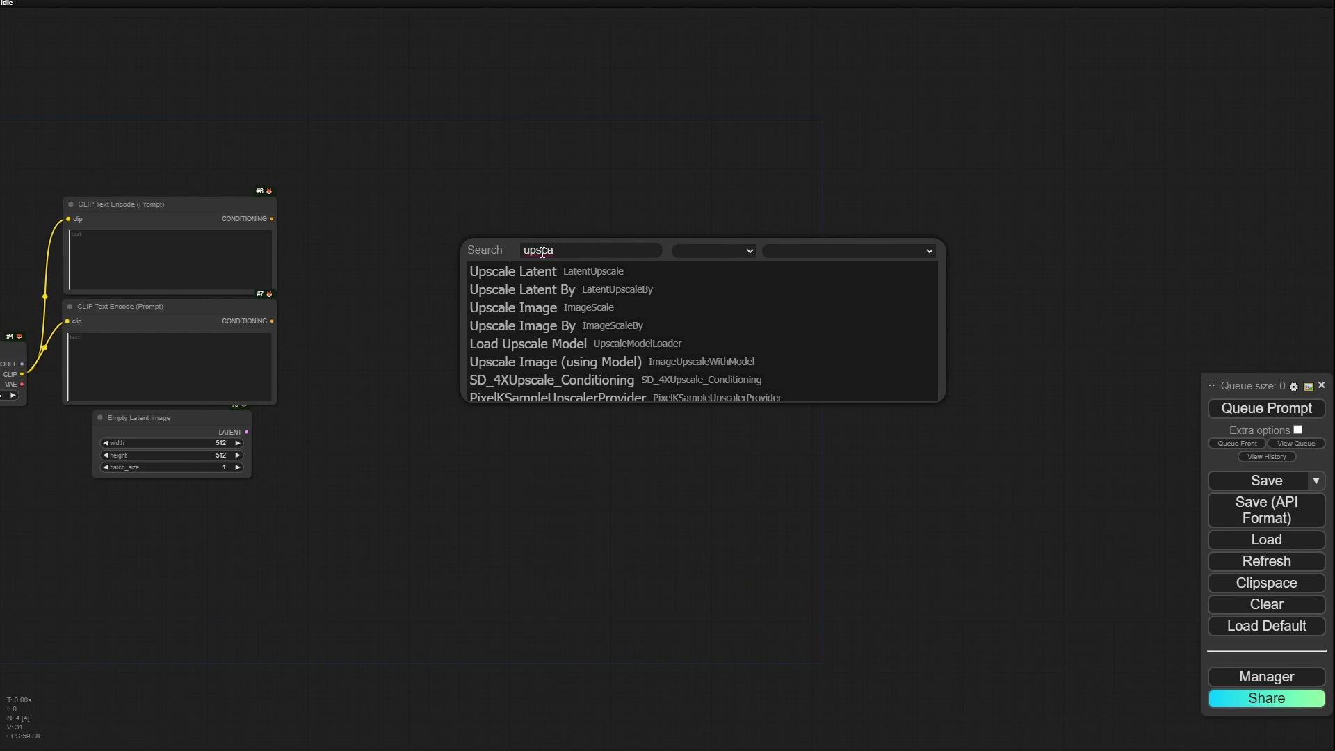
pyautogui.press('BackSpace')
pyautogui.press('BackSpace')
pyautogui.press('BackSpace')
pyautogui.press('BackSpace')
pyautogui.press('BackSpace')
pyautogui.write('ulti')
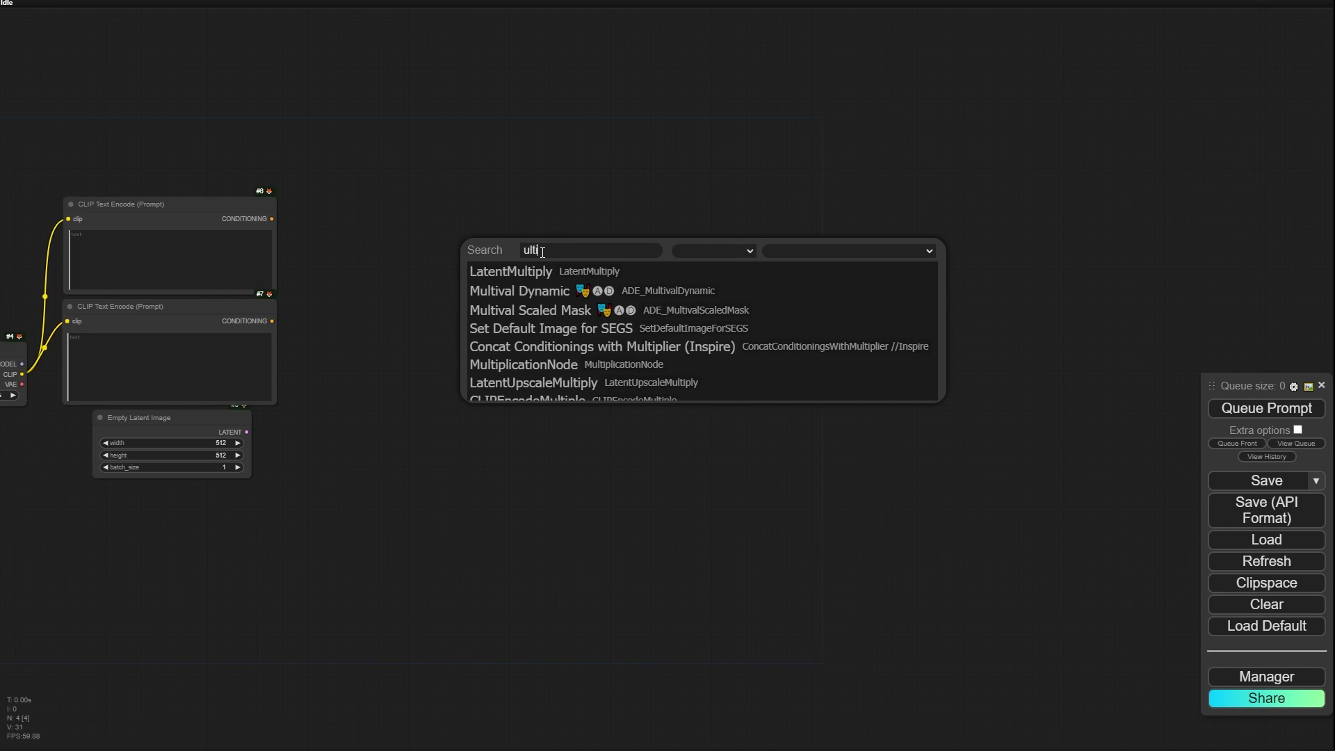
pyautogui.write('m')
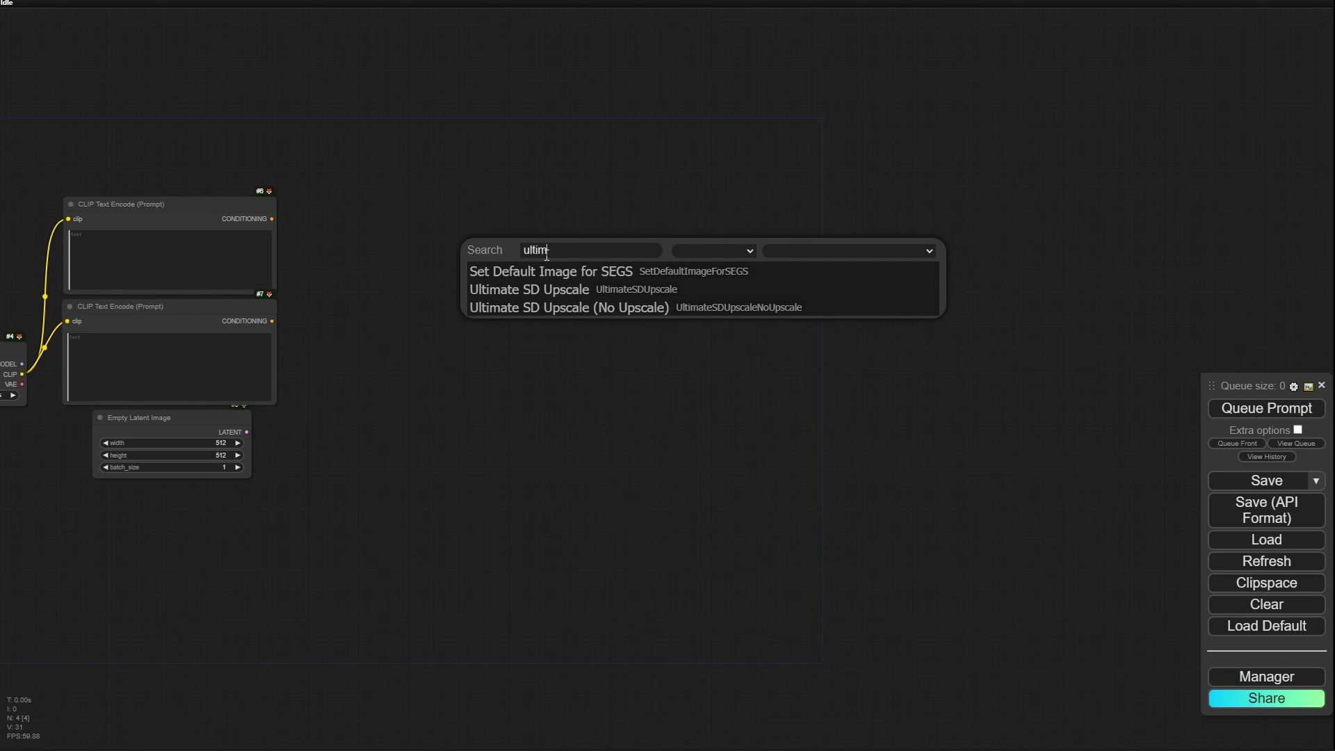
pyautogui.click(626, 295)
# Step: Move the Ultimate SD Upscale node farther right and connect the checkpoint's MODEL and VAE outputs to its model and vae inputs
pyautogui.scroll(5, 519, 266)
pyautogui.moveTo(462, 282); pyautogui.dragTo(702, 228)
pyautogui.scroll(-4, 589, 257)
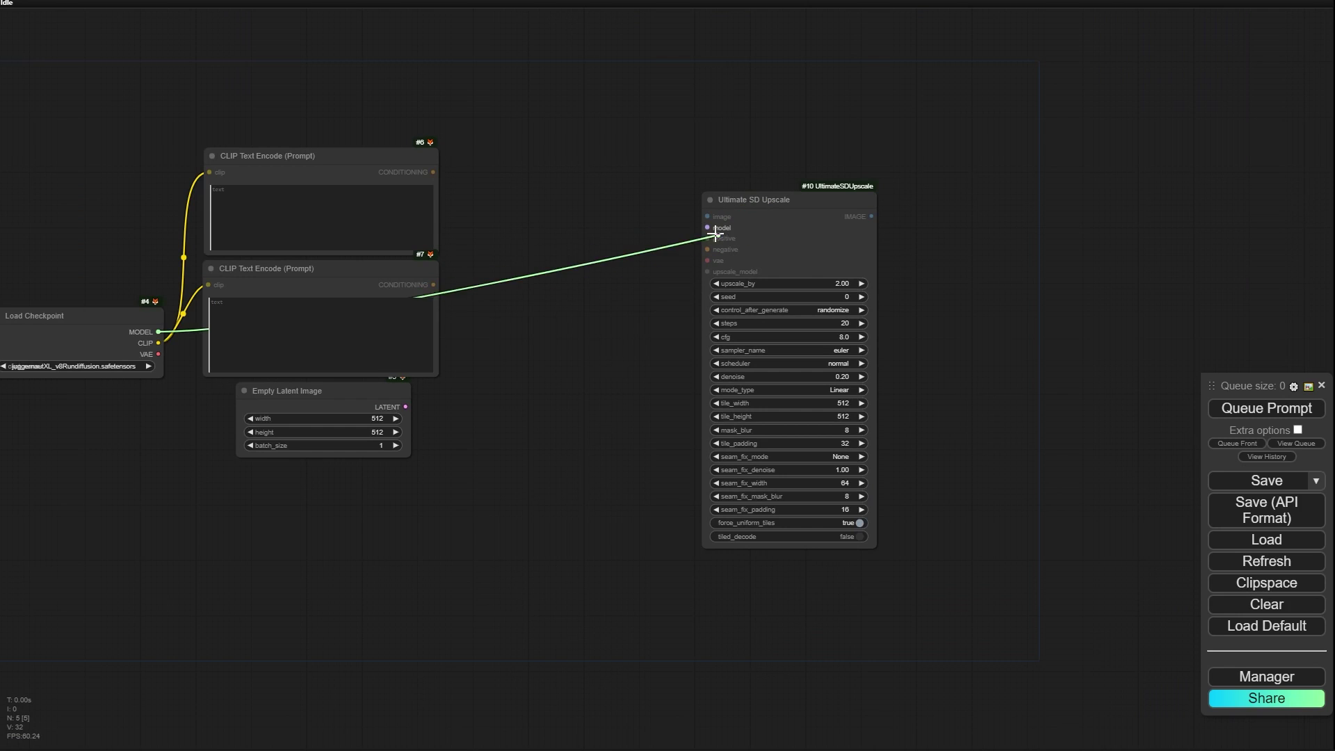
pyautogui.moveTo(722, 221); pyautogui.dragTo(581, 227)
pyautogui.scroll(6, 114, 402)
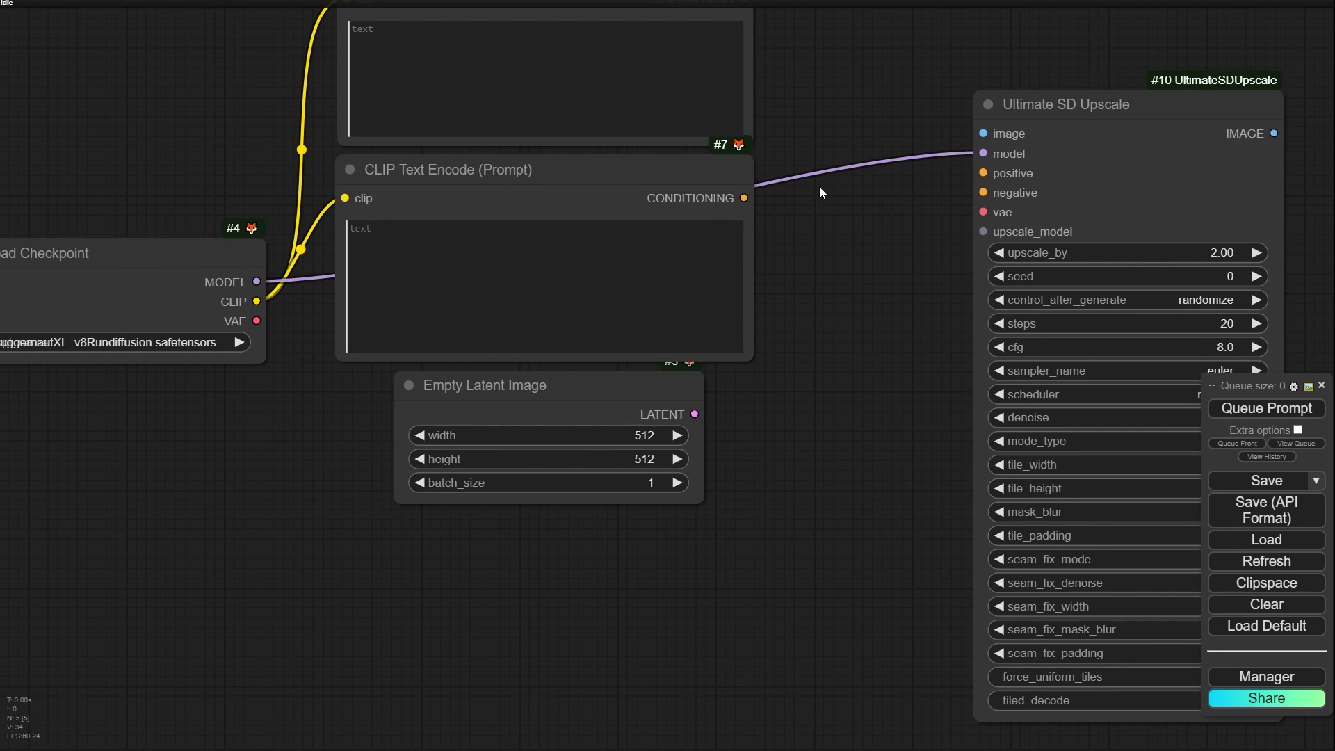
pyautogui.moveTo(819, 186); pyautogui.dragTo(539, 373)
pyautogui.moveTo(602, 486); pyautogui.dragTo(651, 357)
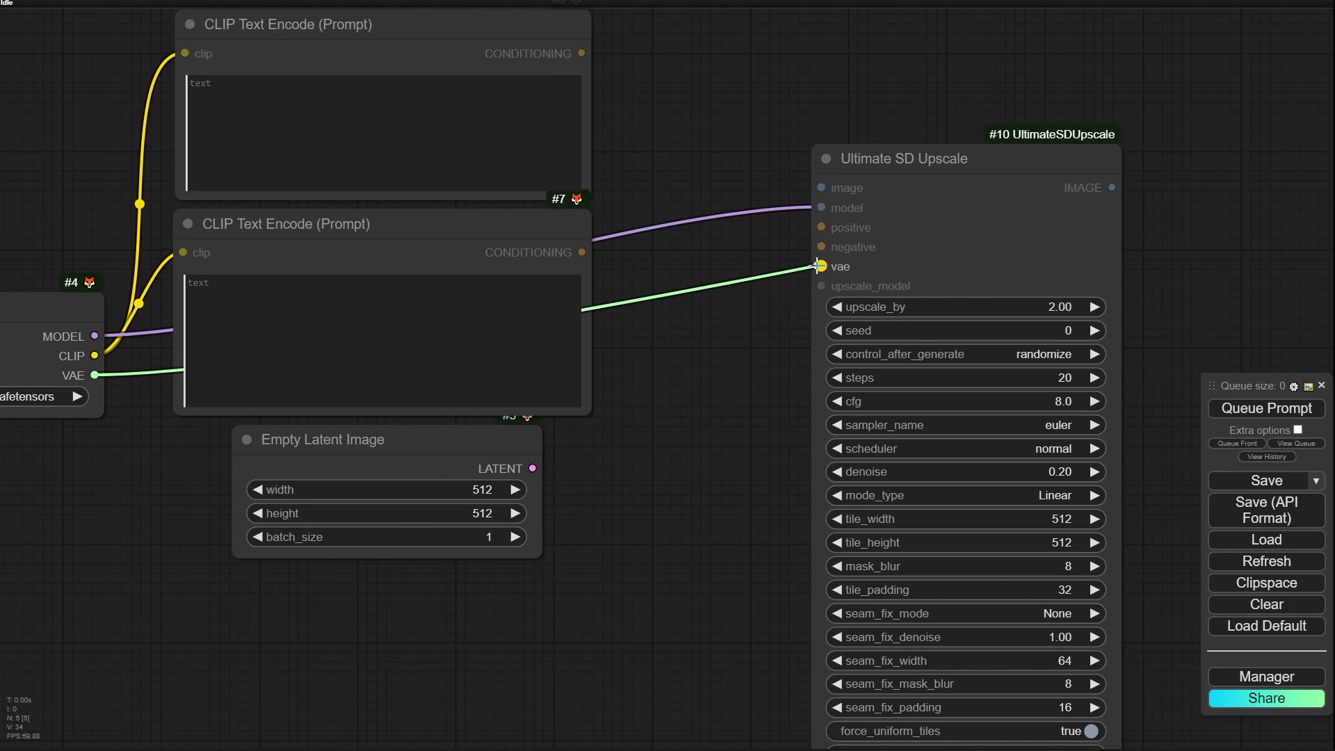
pyautogui.moveTo(692, 512); pyautogui.dragTo(382, 477)
pyautogui.scroll(-5, 382, 477)
pyautogui.moveTo(581, 256); pyautogui.dragTo(740, 187)
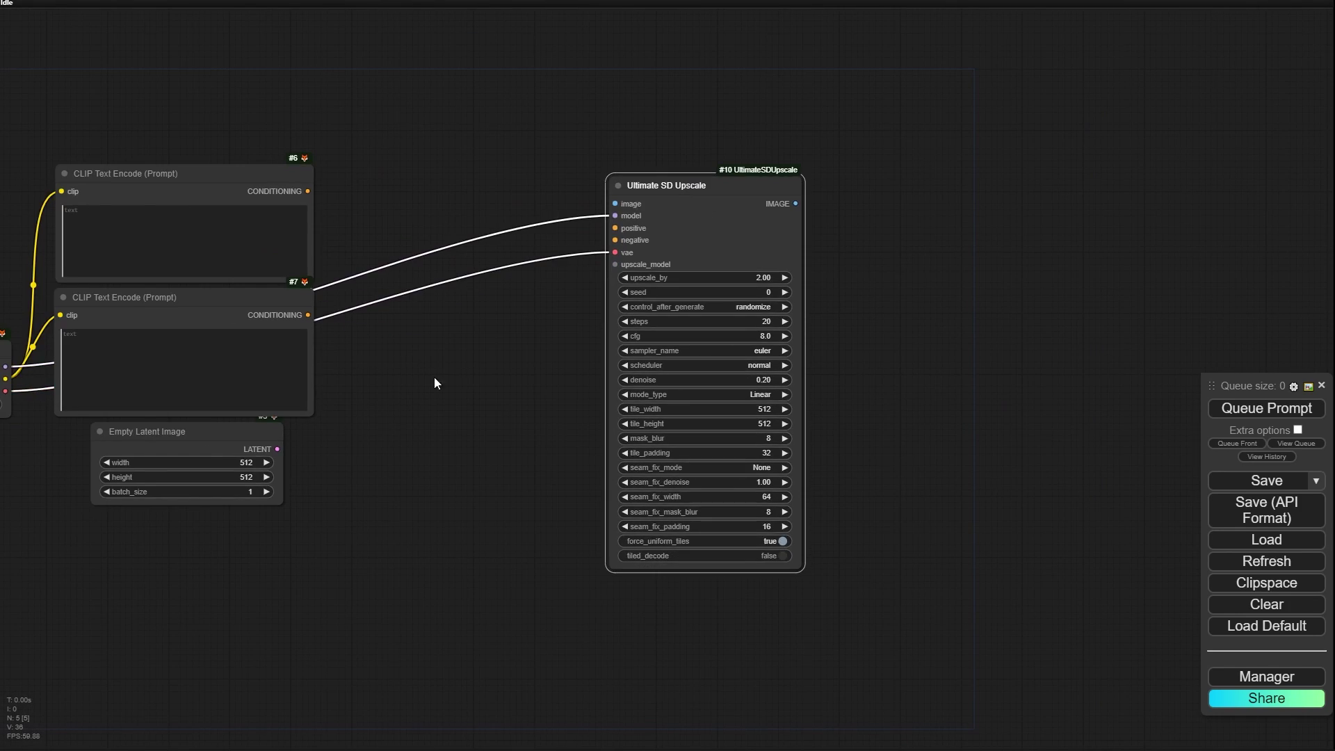
# Step: Add an Apply ControlNet (Advanced) node and route both prompts' conditioning through it to the positive and negative inputs of Ultimate SD Upscale
pyautogui.moveTo(439, 382); pyautogui.dragTo(596, 340)
pyautogui.doubleClick(575, 366)
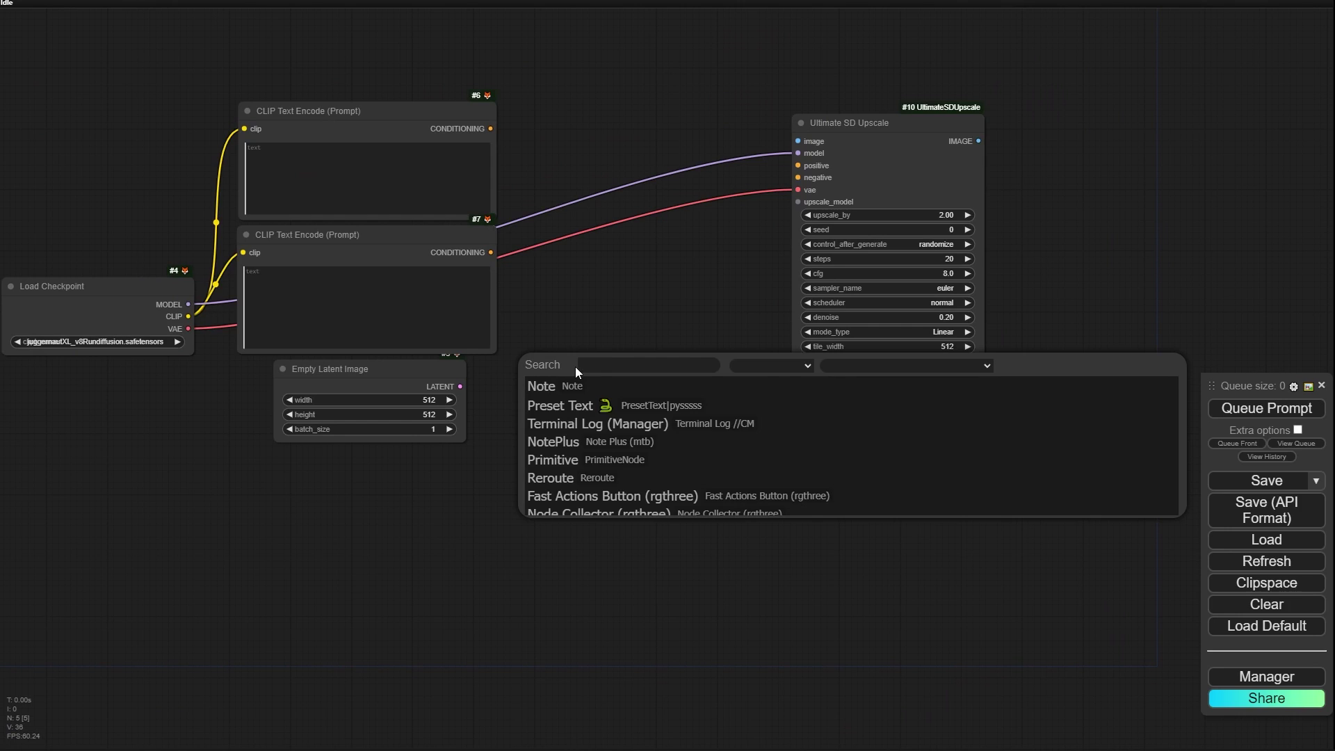
pyautogui.write('adva')
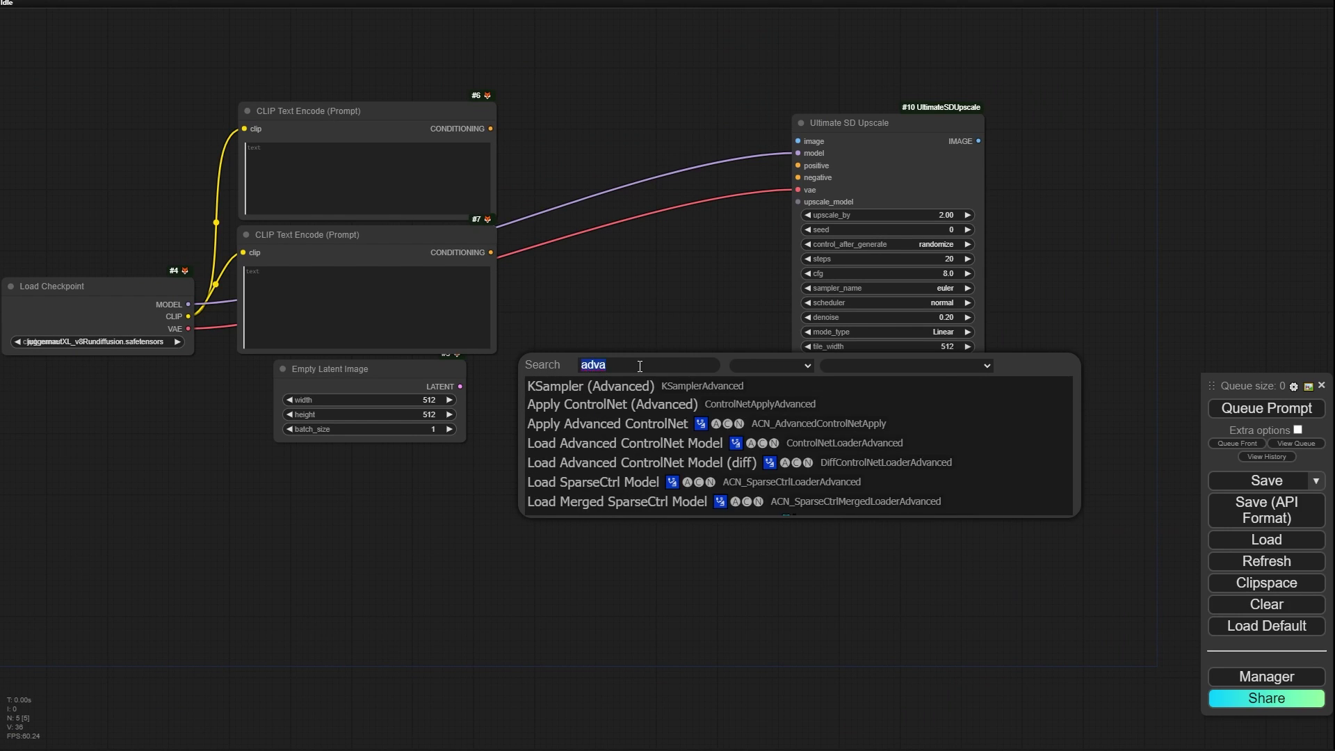
pyautogui.write('contr')
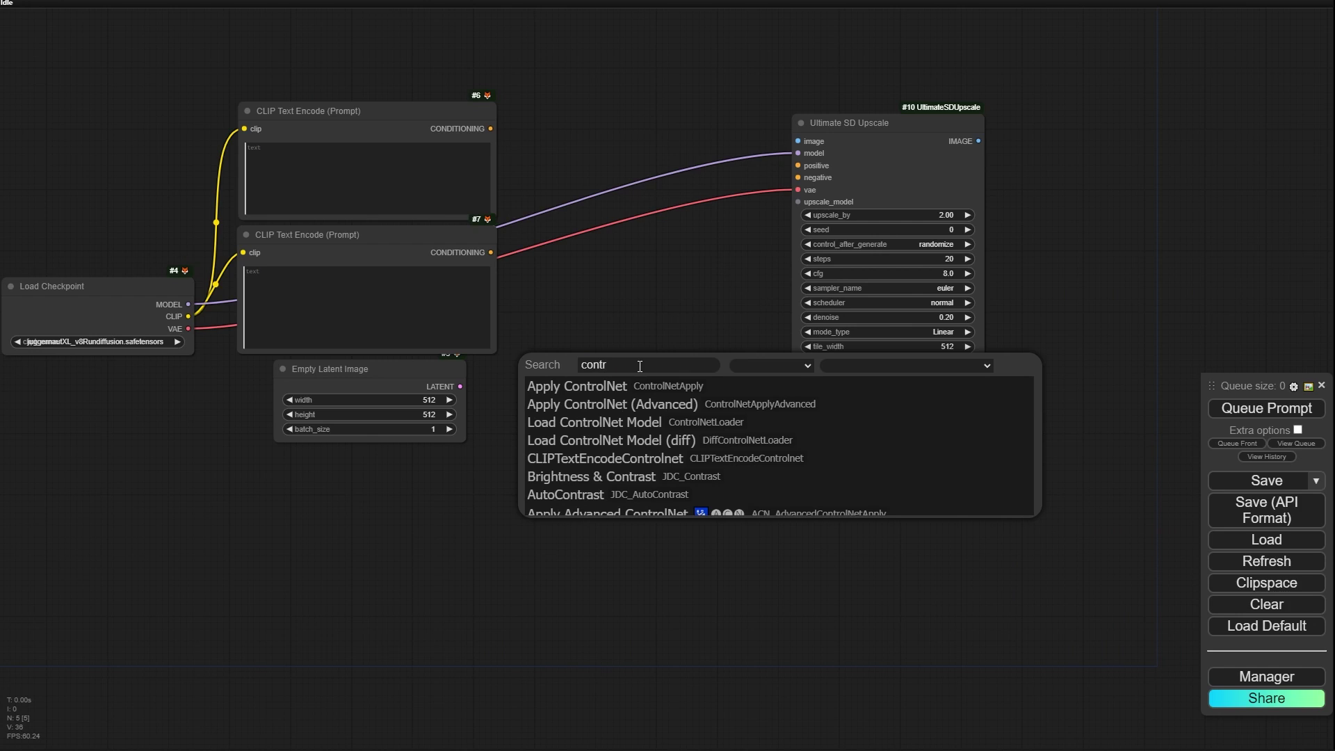
pyautogui.click(602, 406)
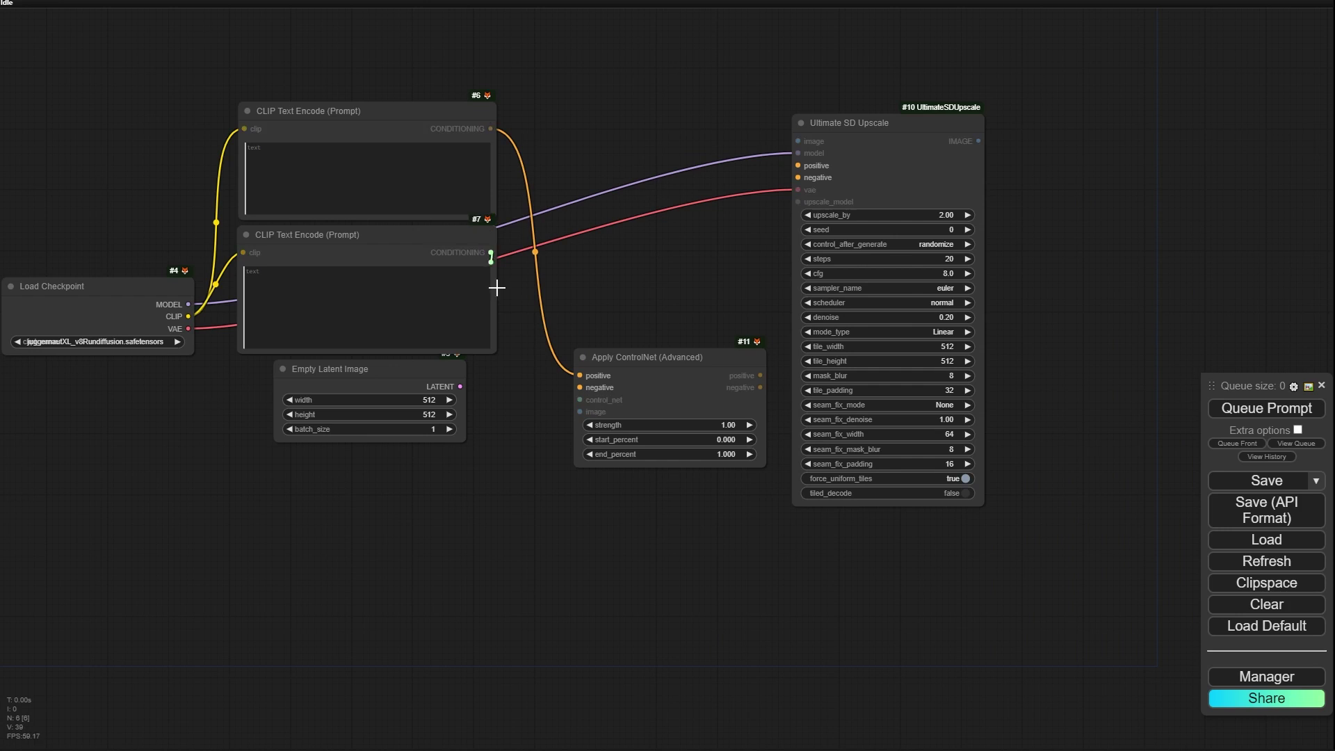
pyautogui.moveTo(760, 376); pyautogui.dragTo(798, 178)
# Step: Add a Load ControlNet Model node feeding the control_net input of Apply ControlNet, with Tile\tplanetSDXLControlnet_v10F16.safetensors as its model
pyautogui.scroll(8, 591, 397)
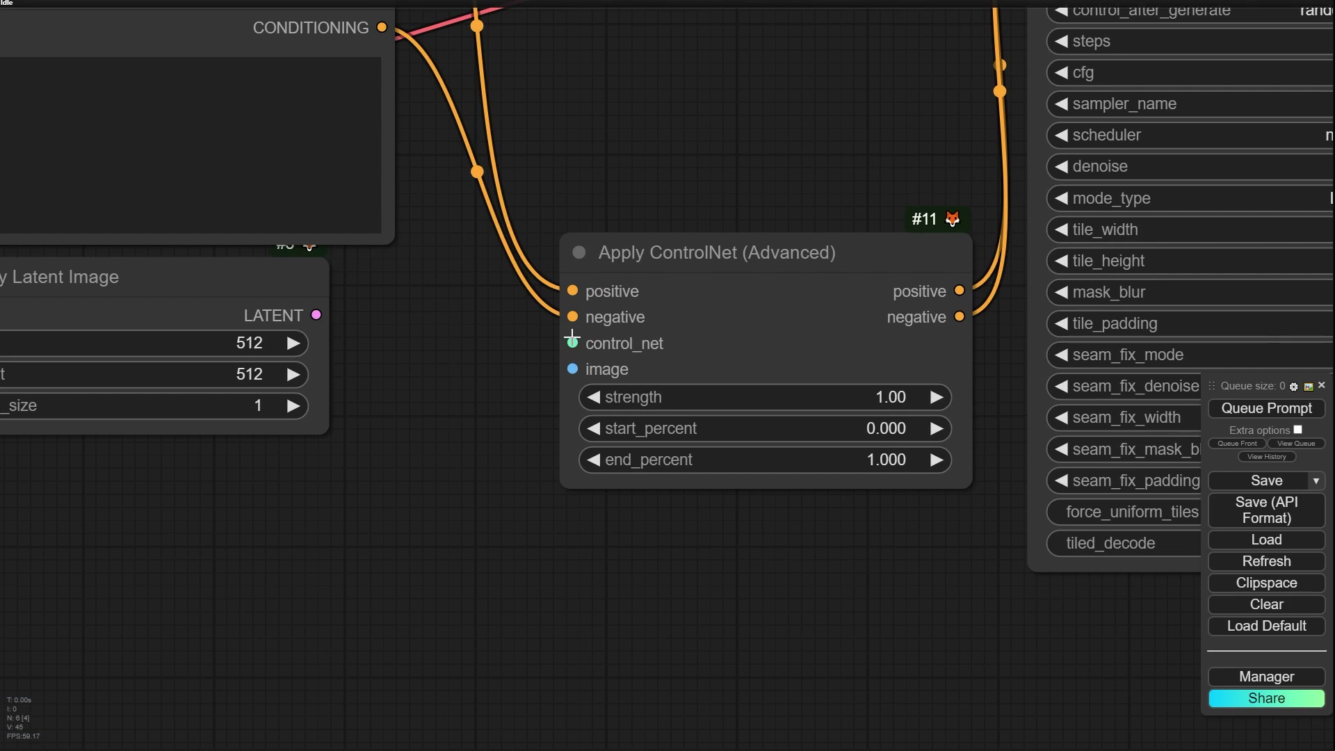
pyautogui.moveTo(571, 339); pyautogui.dragTo(470, 377)
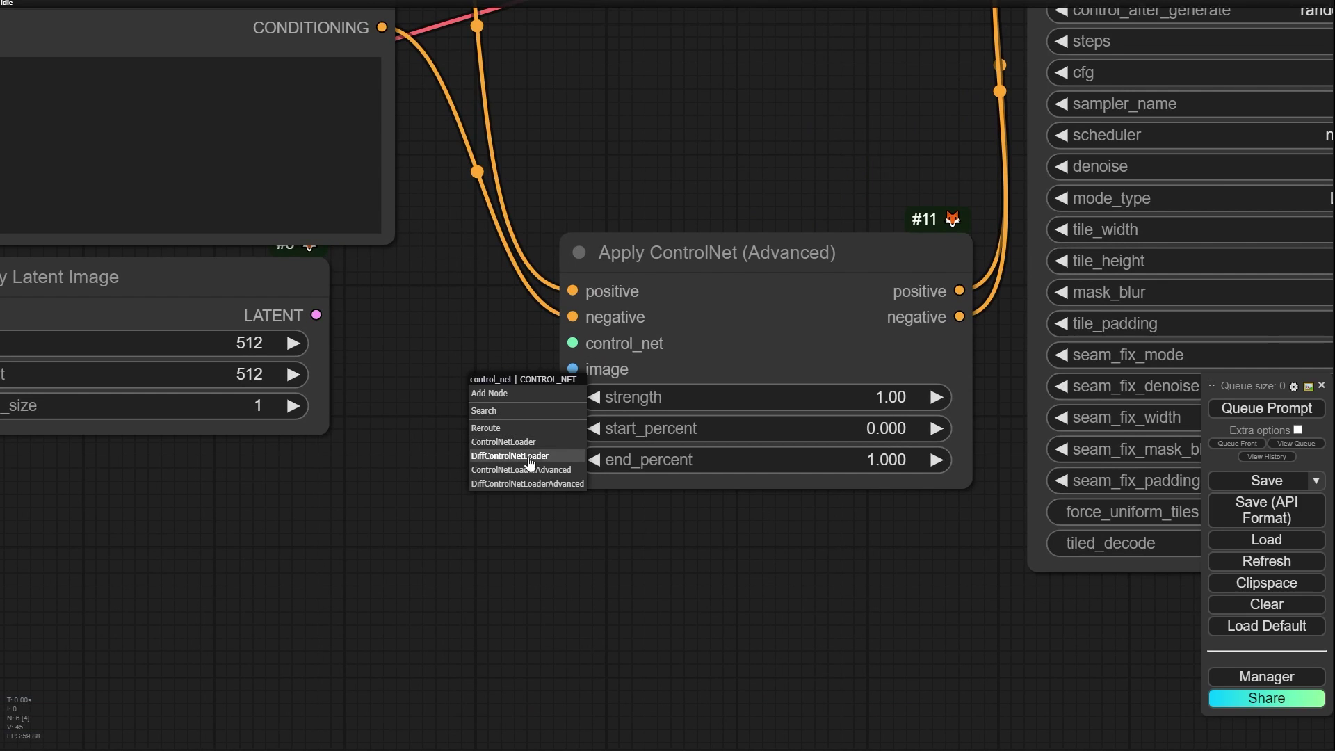
pyautogui.click(515, 442)
pyautogui.moveTo(587, 397); pyautogui.dragTo(283, 484)
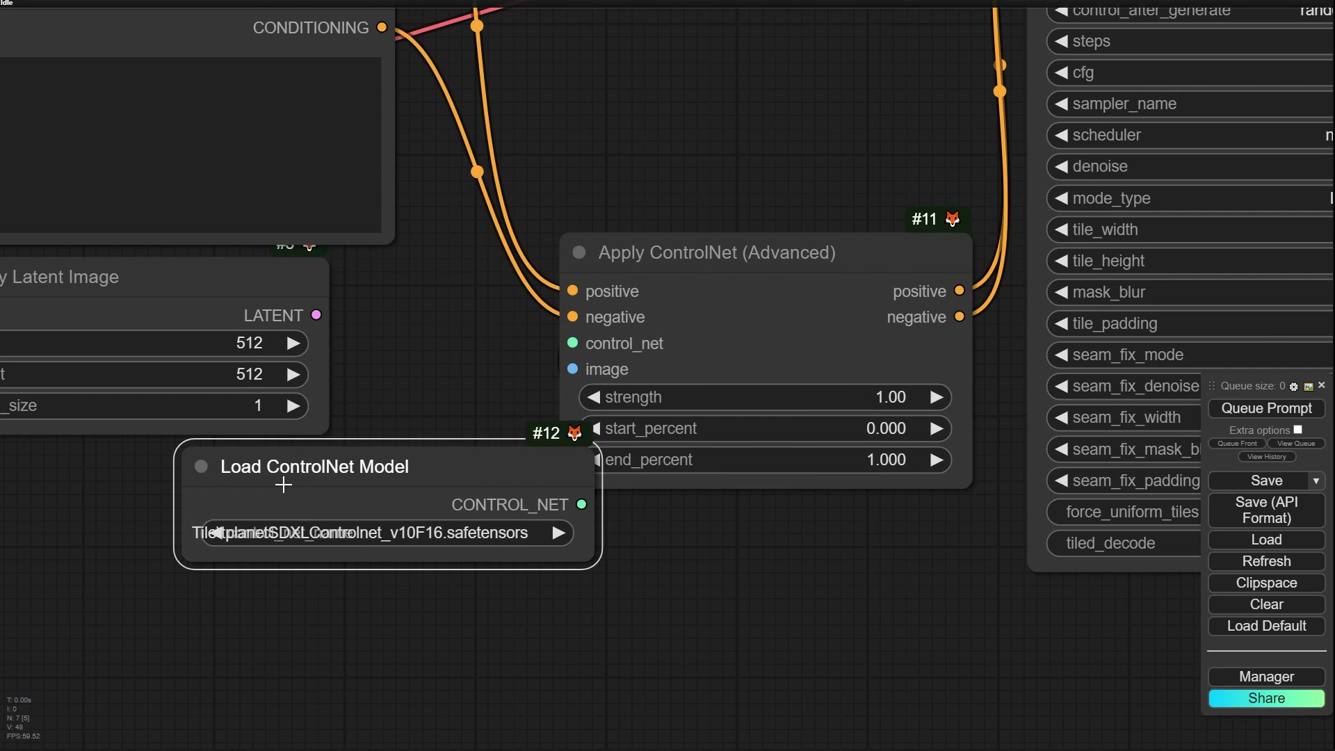
pyautogui.click(363, 547)
pyautogui.scroll(-2, 265, 40)
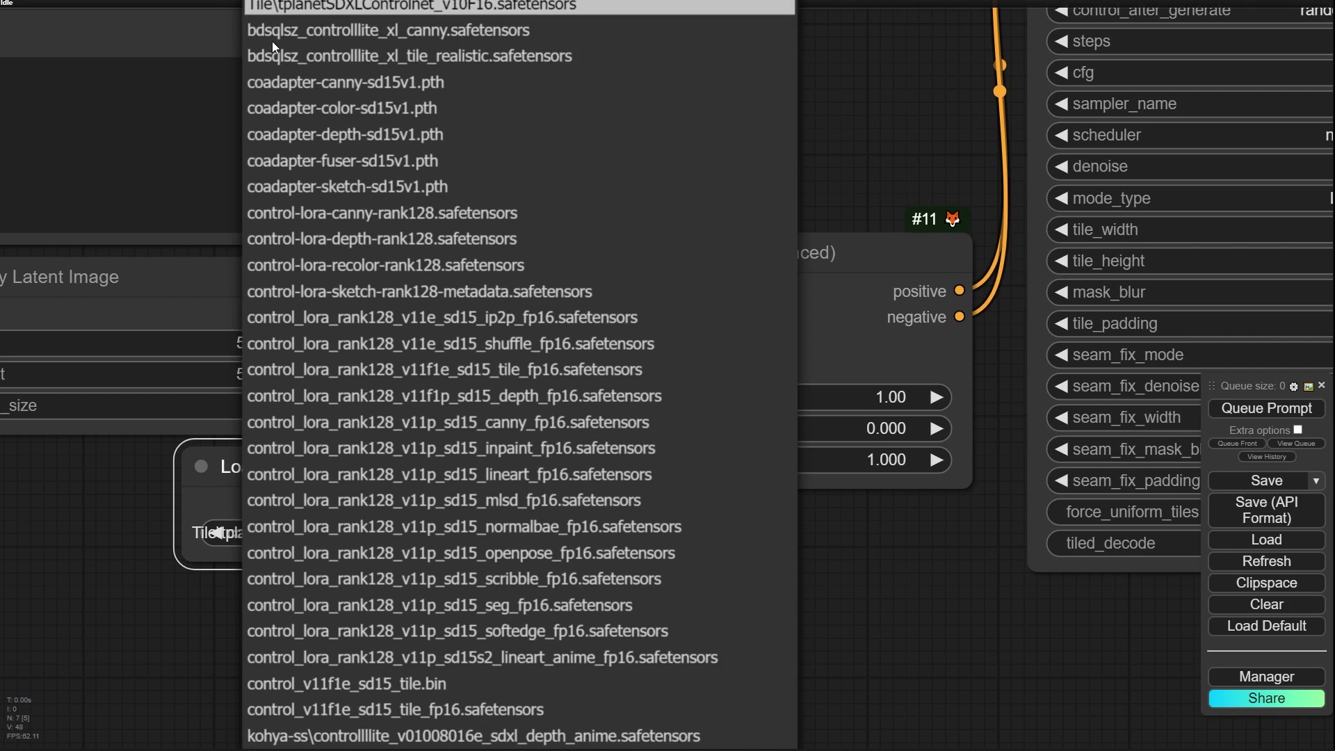
pyautogui.scroll(3, 273, 41)
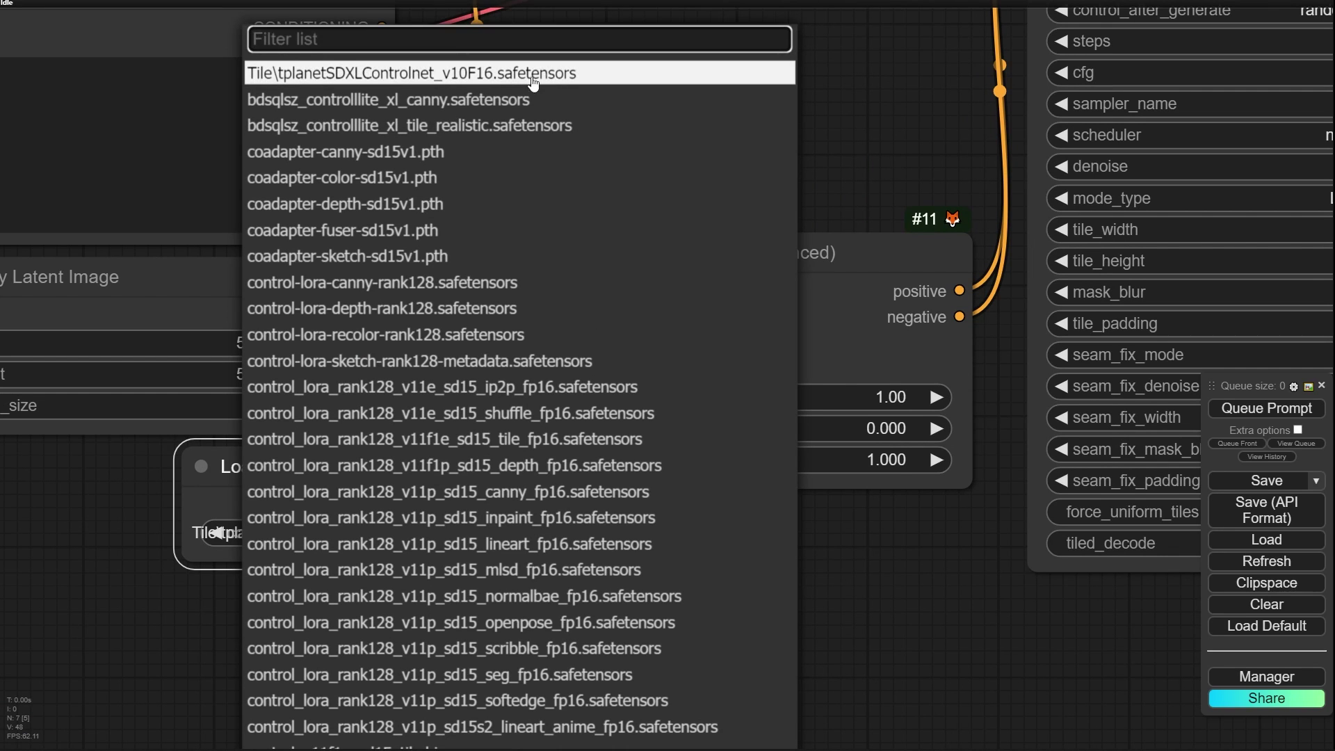
pyautogui.click(533, 84)
pyautogui.moveTo(490, 465); pyautogui.dragTo(301, 513)
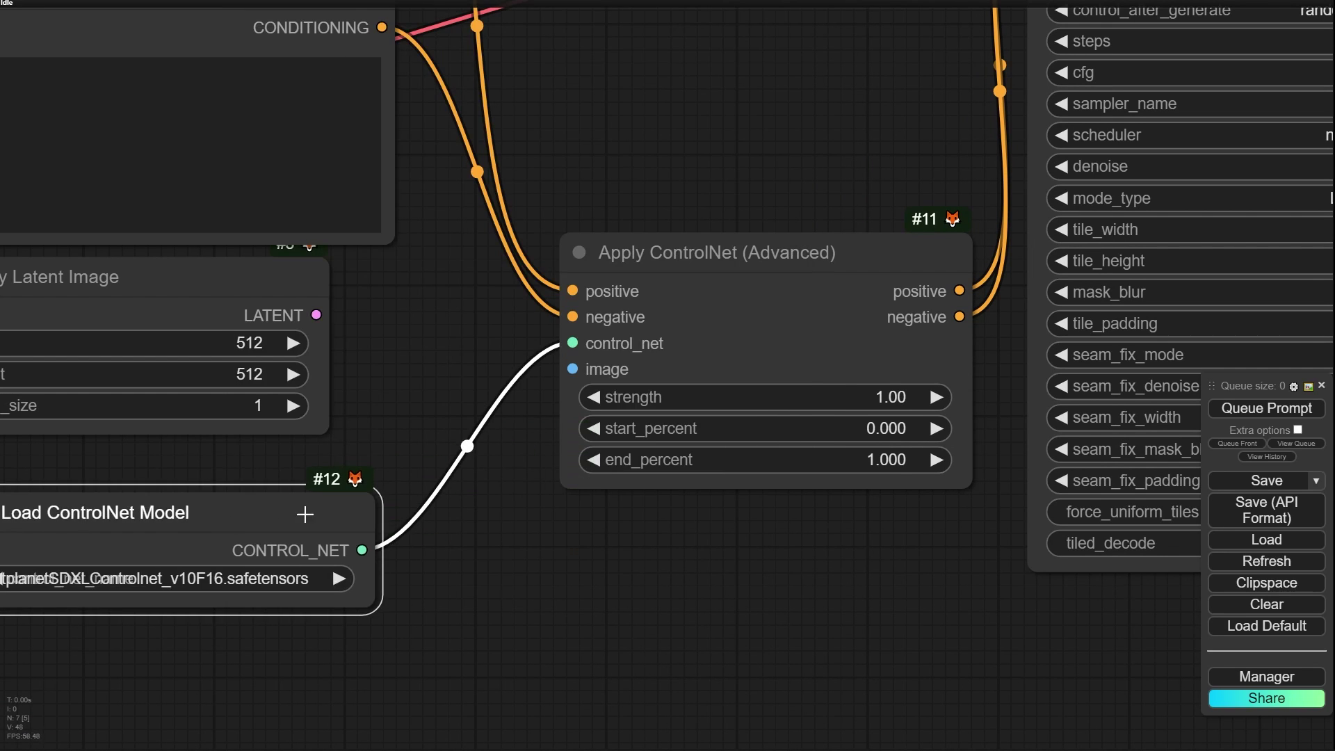
# Step: Add a Load Image node feeding the image input of Apply ControlNet and load images (11).jpeg into it
pyautogui.scroll(-6, 610, 647)
pyautogui.scroll(2, 637, 321)
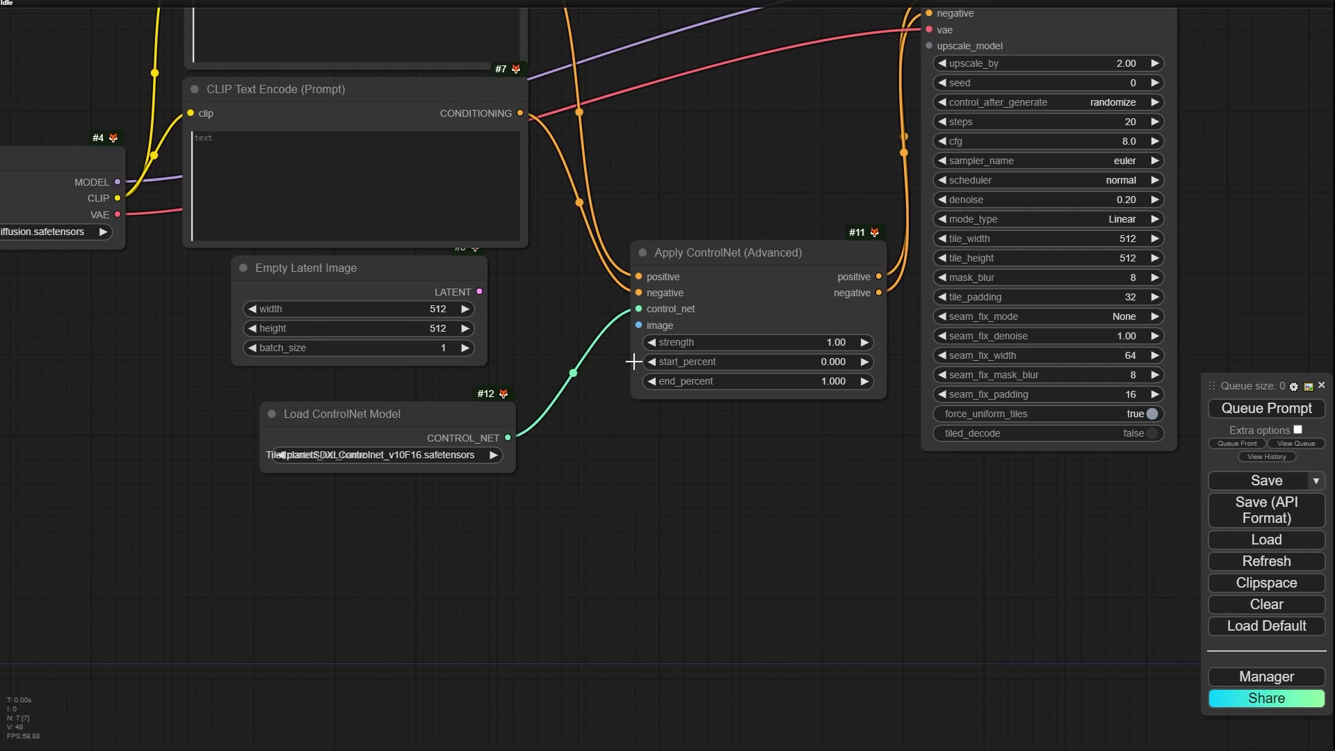
pyautogui.moveTo(638, 324); pyautogui.dragTo(412, 541)
pyautogui.click(432, 621)
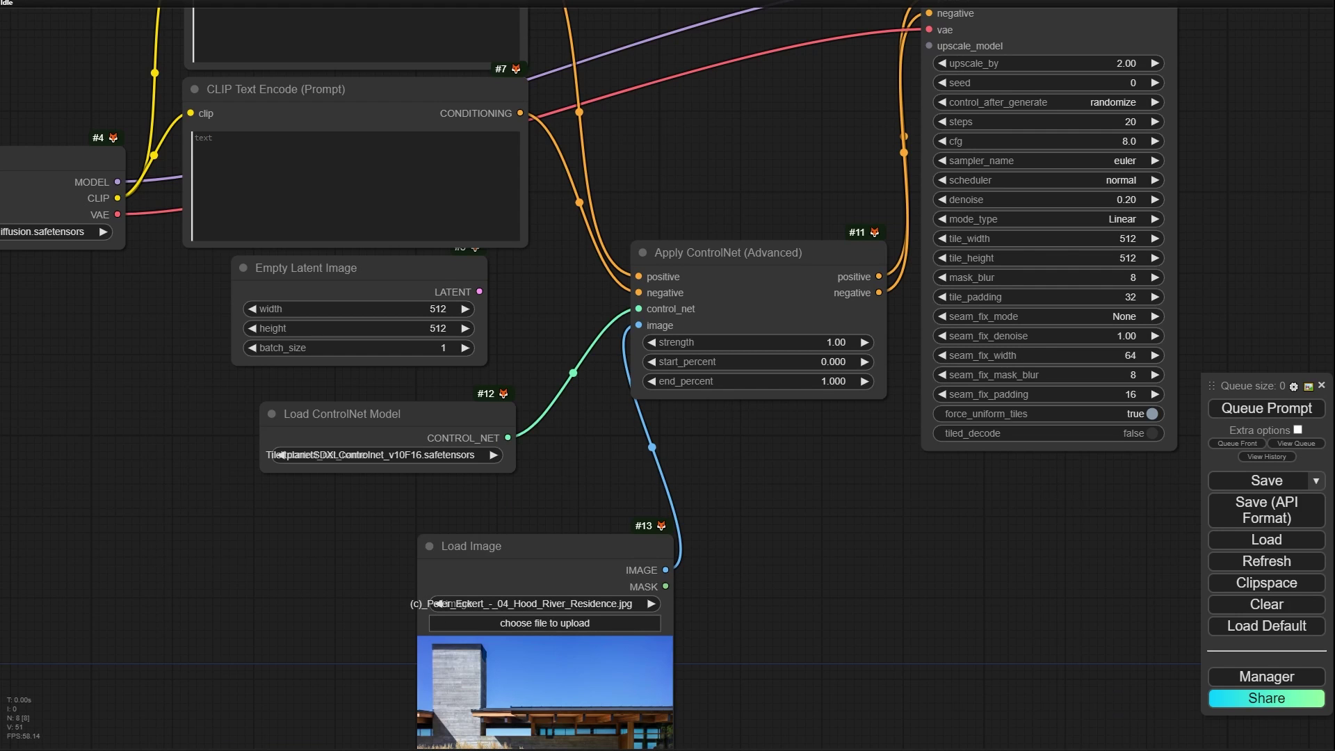
pyautogui.moveTo(664, 619); pyautogui.dragTo(507, 650)
pyautogui.scroll(10, 508, 689)
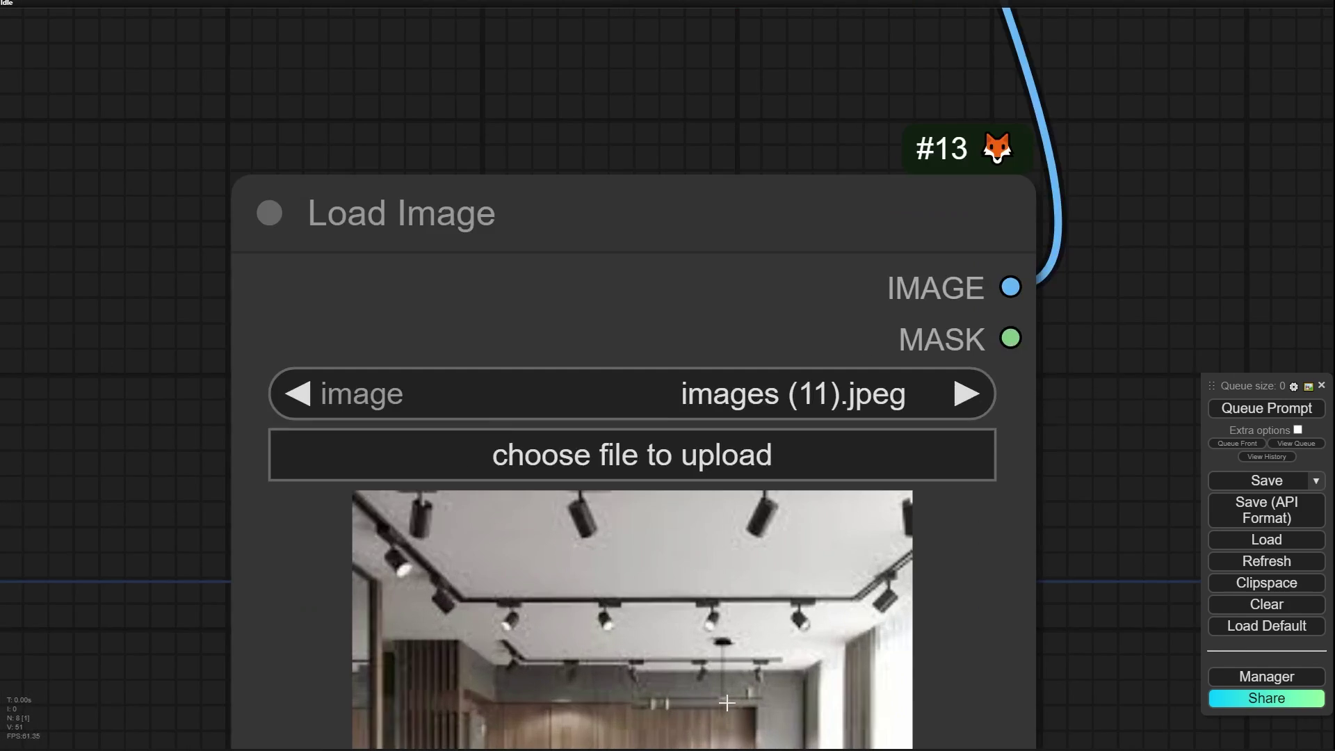
pyautogui.scroll(6, 807, 661)
pyautogui.scroll(-5, 950, 557)
pyautogui.moveTo(768, 644); pyautogui.dragTo(762, 348)
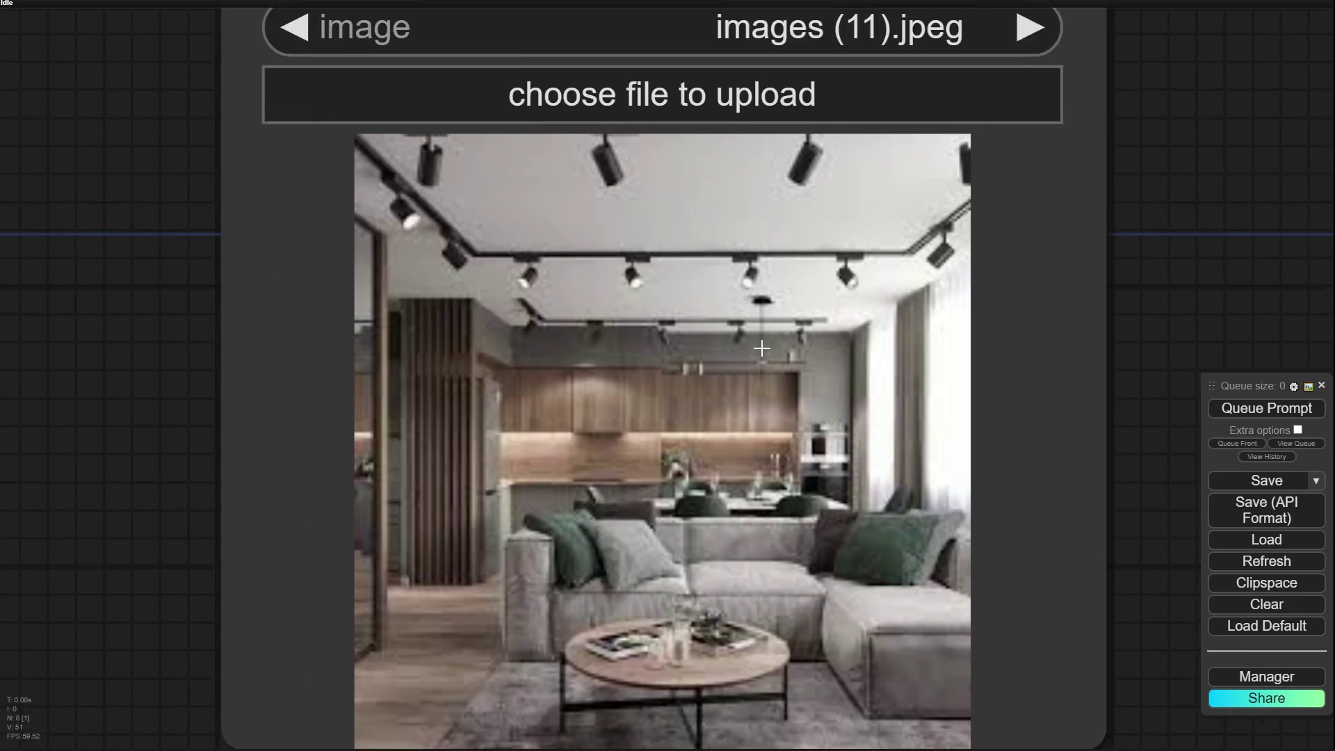
pyautogui.scroll(-12, 762, 348)
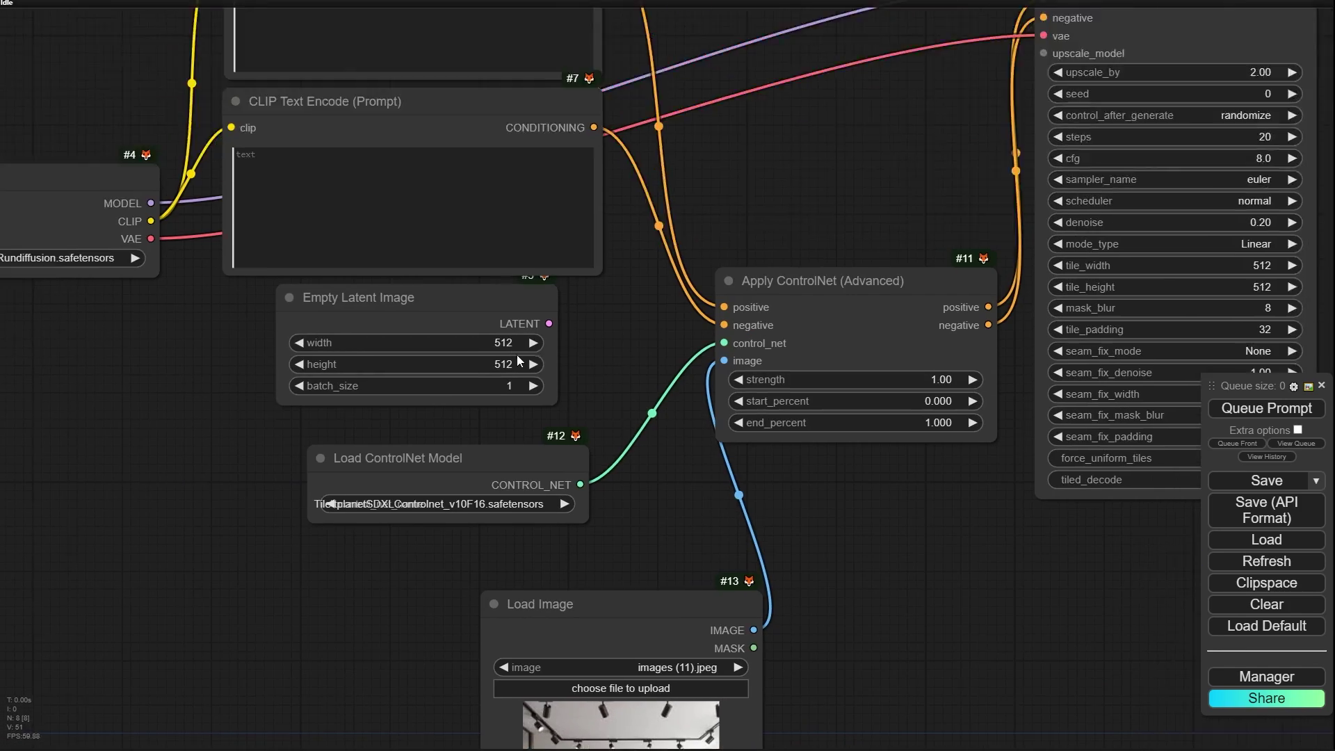
# Step: Delete the unused Empty Latent Image node and shift the Load Image node slightly to the left
pyautogui.moveTo(519, 359); pyautogui.dragTo(356, 459)
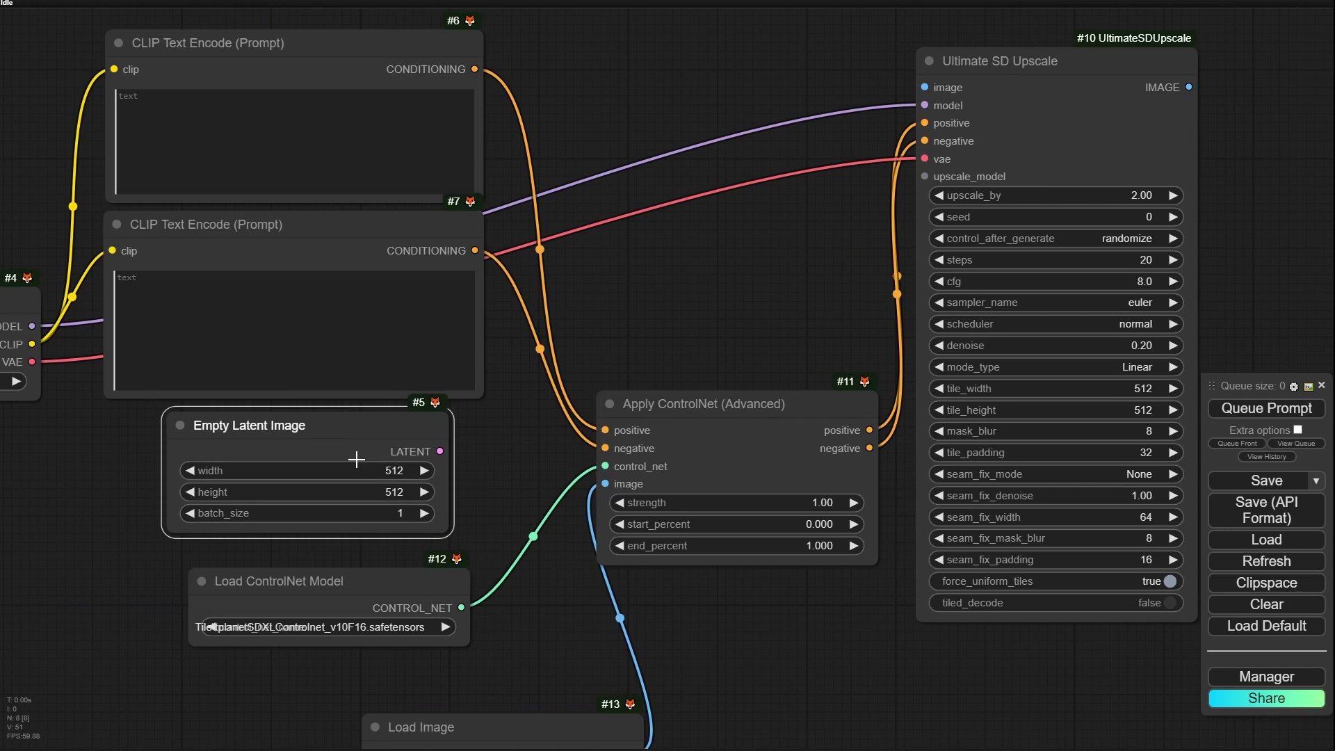
pyautogui.press('Delete')
pyautogui.moveTo(468, 451); pyautogui.dragTo(484, 212)
pyautogui.moveTo(552, 513); pyautogui.dragTo(508, 522)
pyautogui.moveTo(878, 533); pyautogui.dragTo(787, 460)
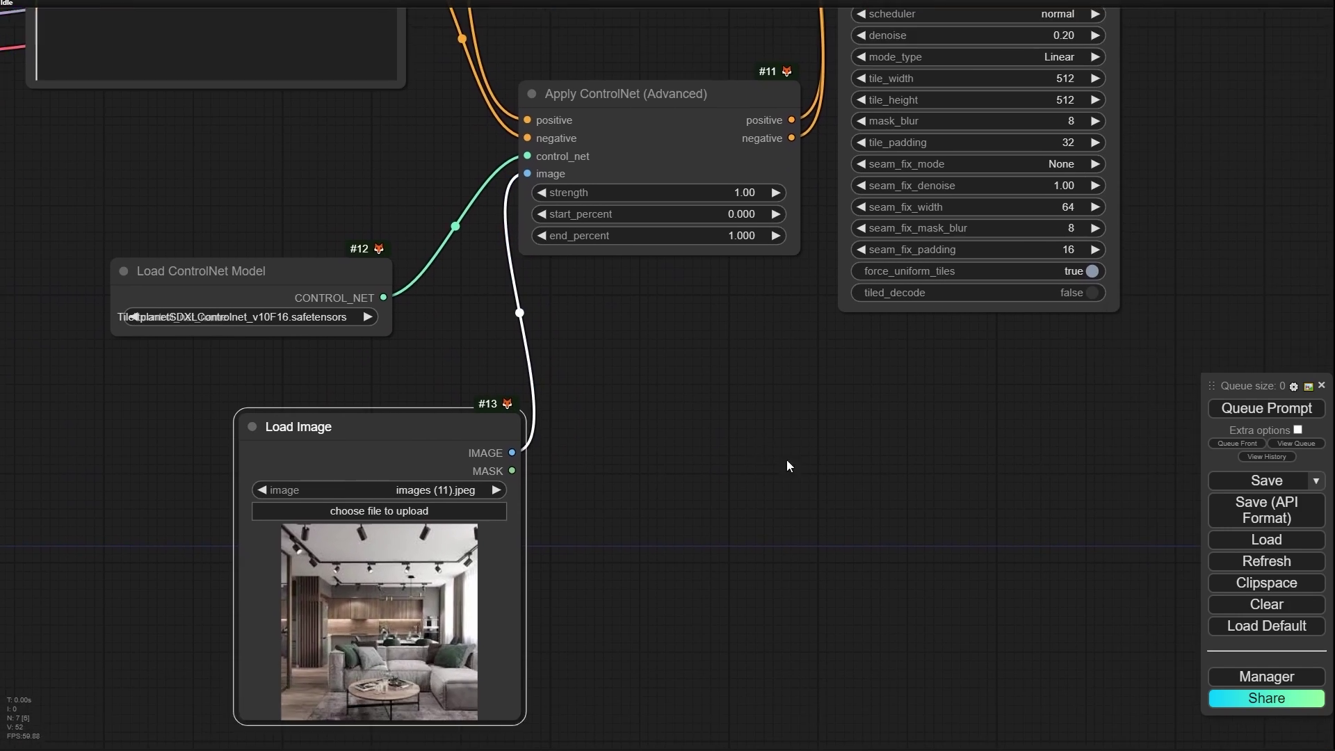
pyautogui.click(786, 460)
# Step: Line up the Load Image node below Load ControlNet Model and connect its IMAGE output to the image input of Ultimate SD Upscale
pyautogui.scroll(3, 387, 443)
pyautogui.scroll(-3, 378, 447)
pyautogui.moveTo(398, 418); pyautogui.dragTo(237, 498)
pyautogui.moveTo(451, 477); pyautogui.dragTo(565, 662)
pyautogui.scroll(-2, 565, 662)
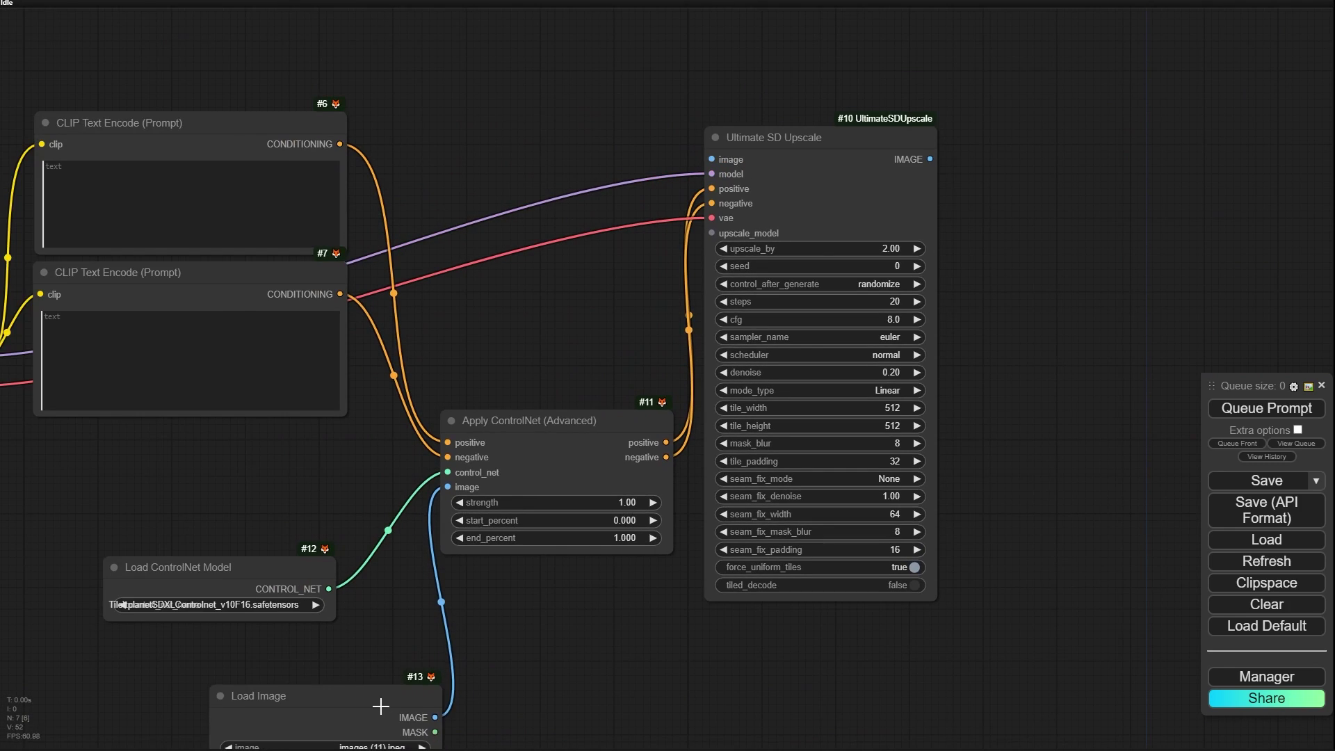
pyautogui.moveTo(380, 707); pyautogui.dragTo(692, 200)
pyautogui.scroll(-1, 329, 672)
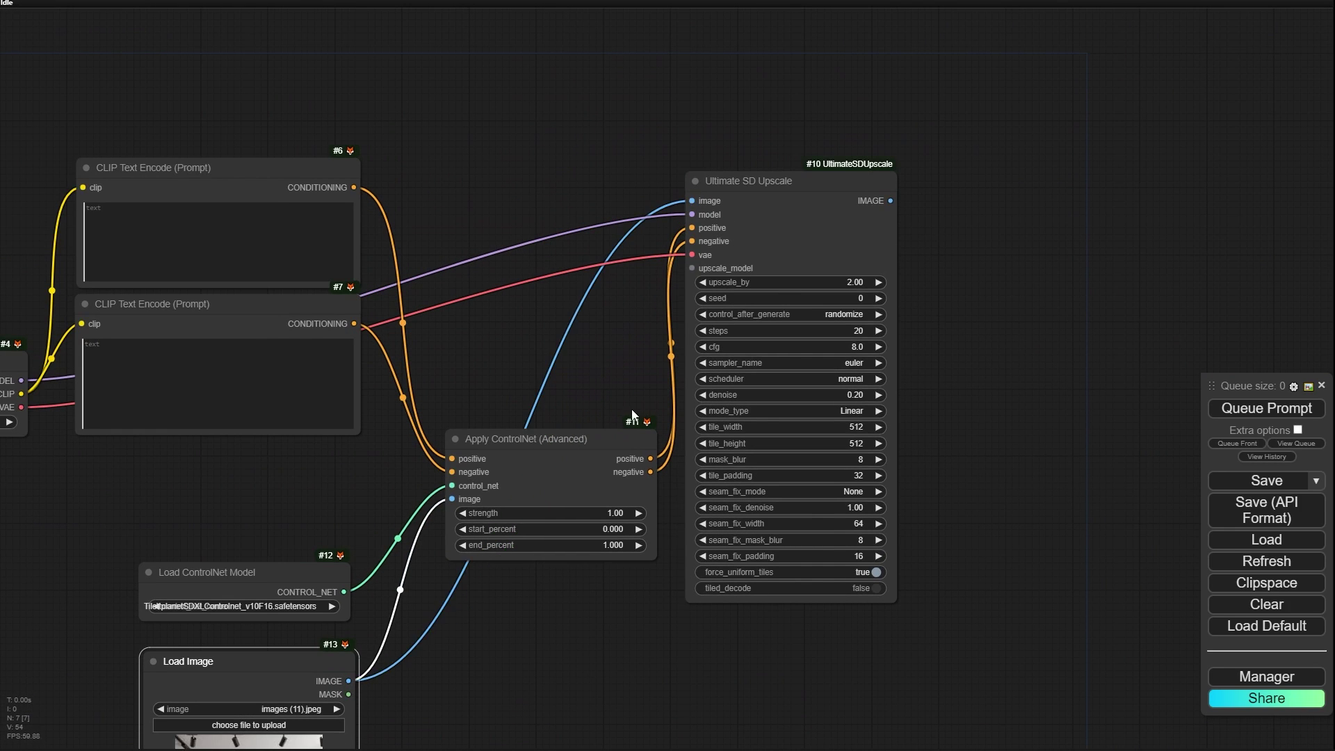
# Step: Set both strength and end_percent to 0.9 on the Apply ControlNet (Advanced) node
pyautogui.scroll(8, 626, 424)
pyautogui.scroll(2, 520, 340)
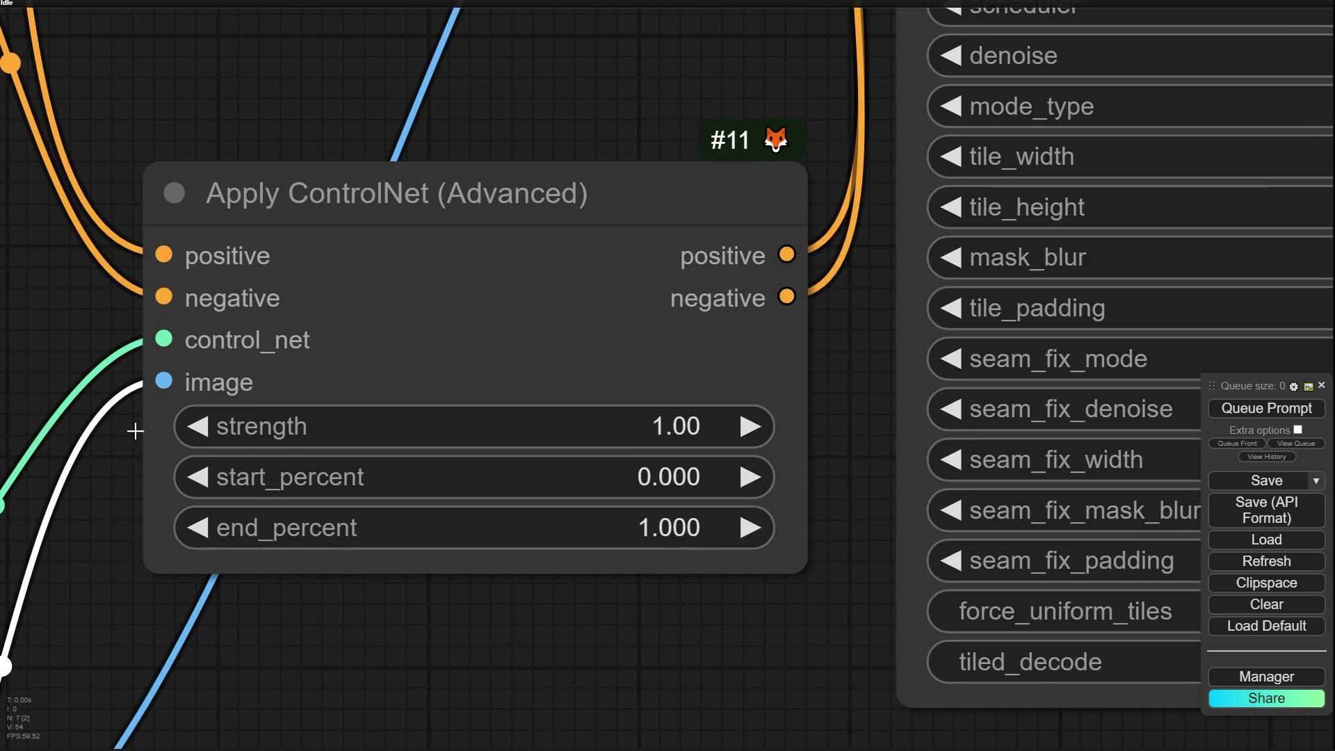
pyautogui.click(603, 426)
pyautogui.press('BackSpace')
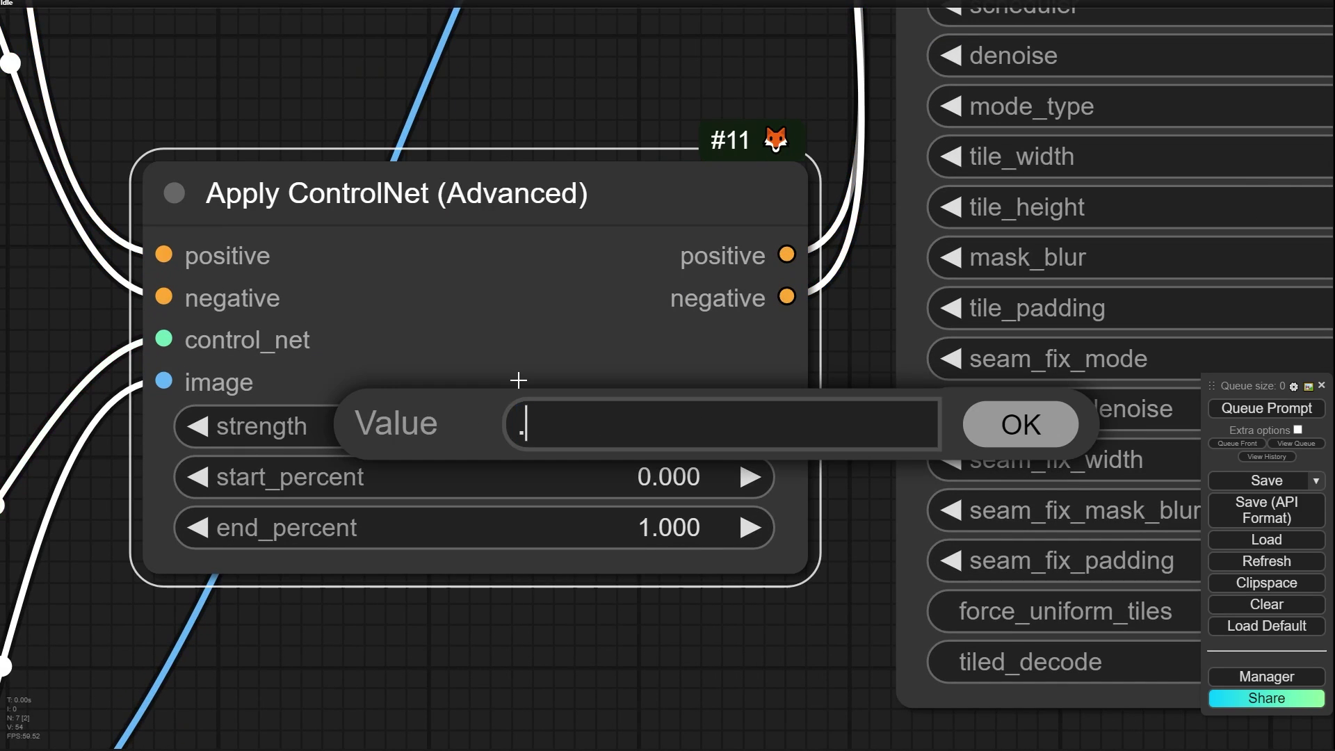
pyautogui.write('.9')
pyautogui.press('Return')
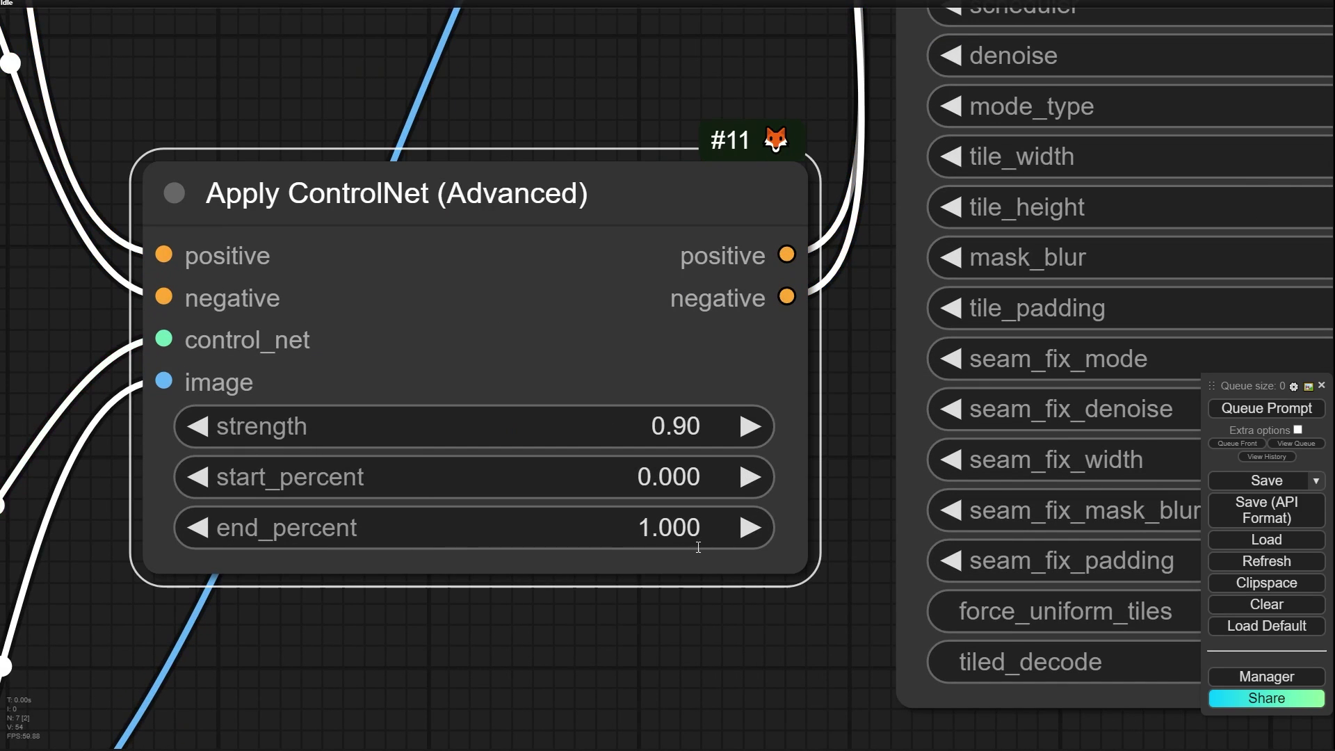
pyautogui.click(698, 547)
pyautogui.press('BackSpace')
pyautogui.write('.9')
pyautogui.press('Return')
# Step: Set the Ultimate SD Upscale sampler to euler_ancestral and its scheduler to sgm_uniform
pyautogui.scroll(-6, 644, 563)
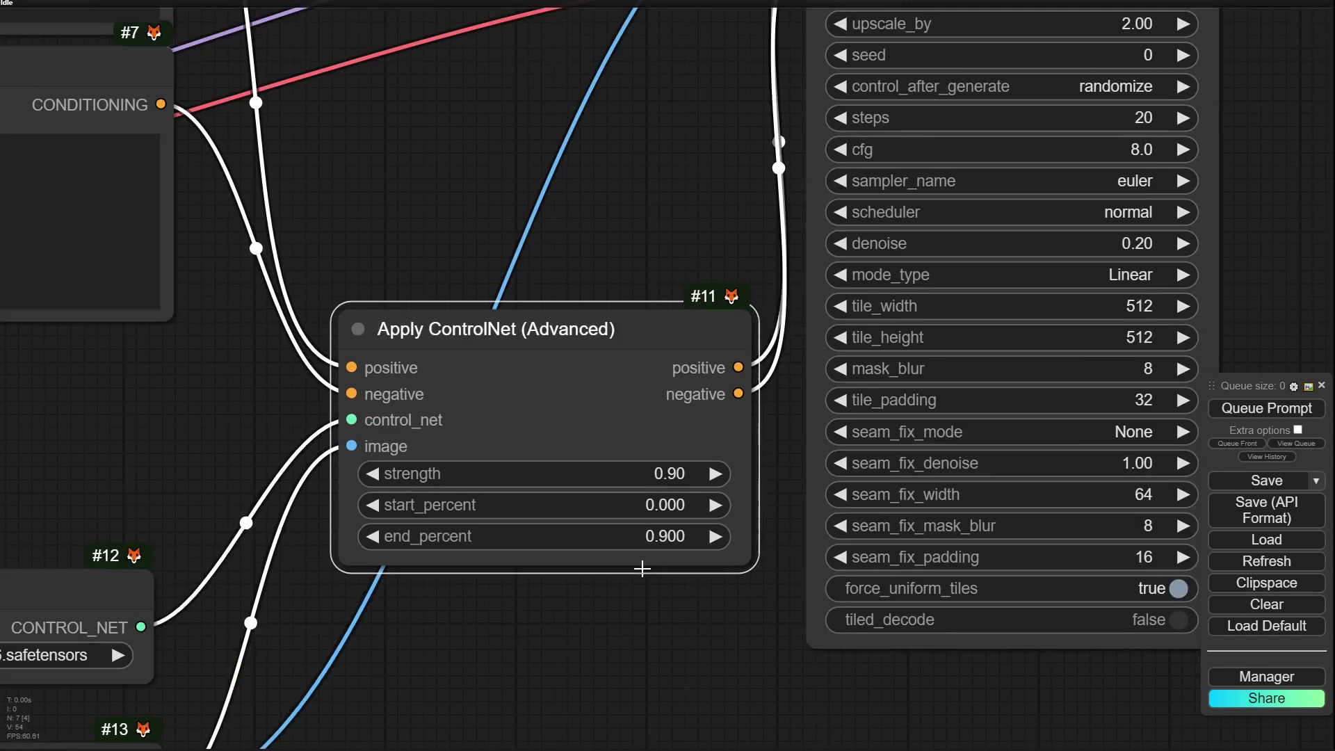
pyautogui.moveTo(1100, 146); pyautogui.dragTo(1032, 188)
pyautogui.scroll(5, 1032, 188)
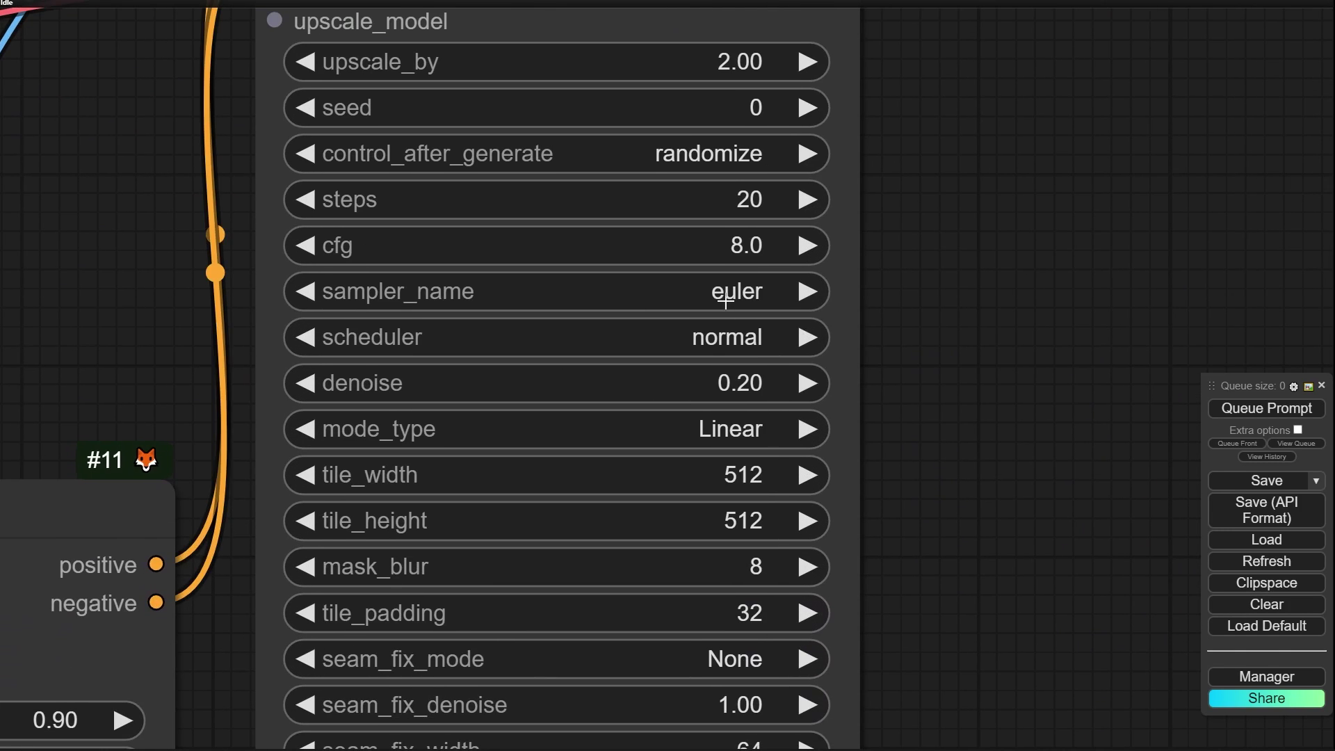
pyautogui.click(726, 301)
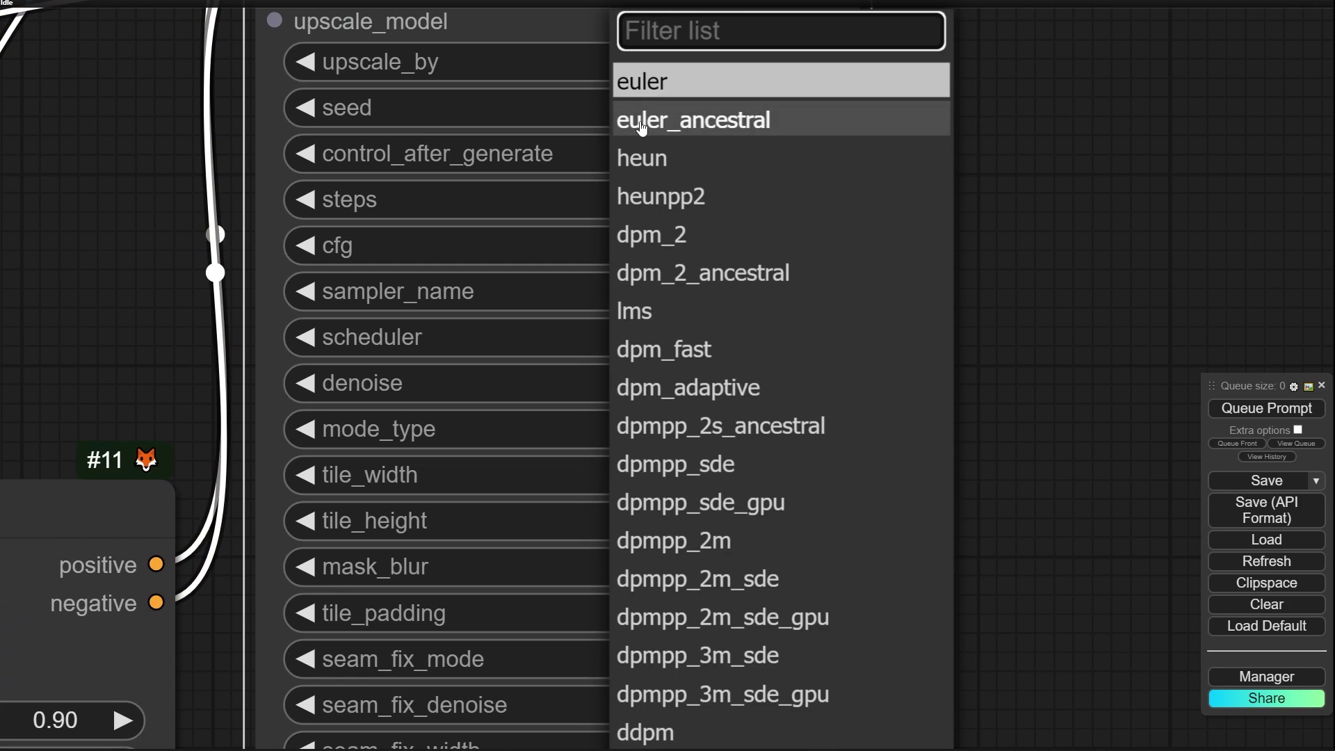
pyautogui.click(629, 83)
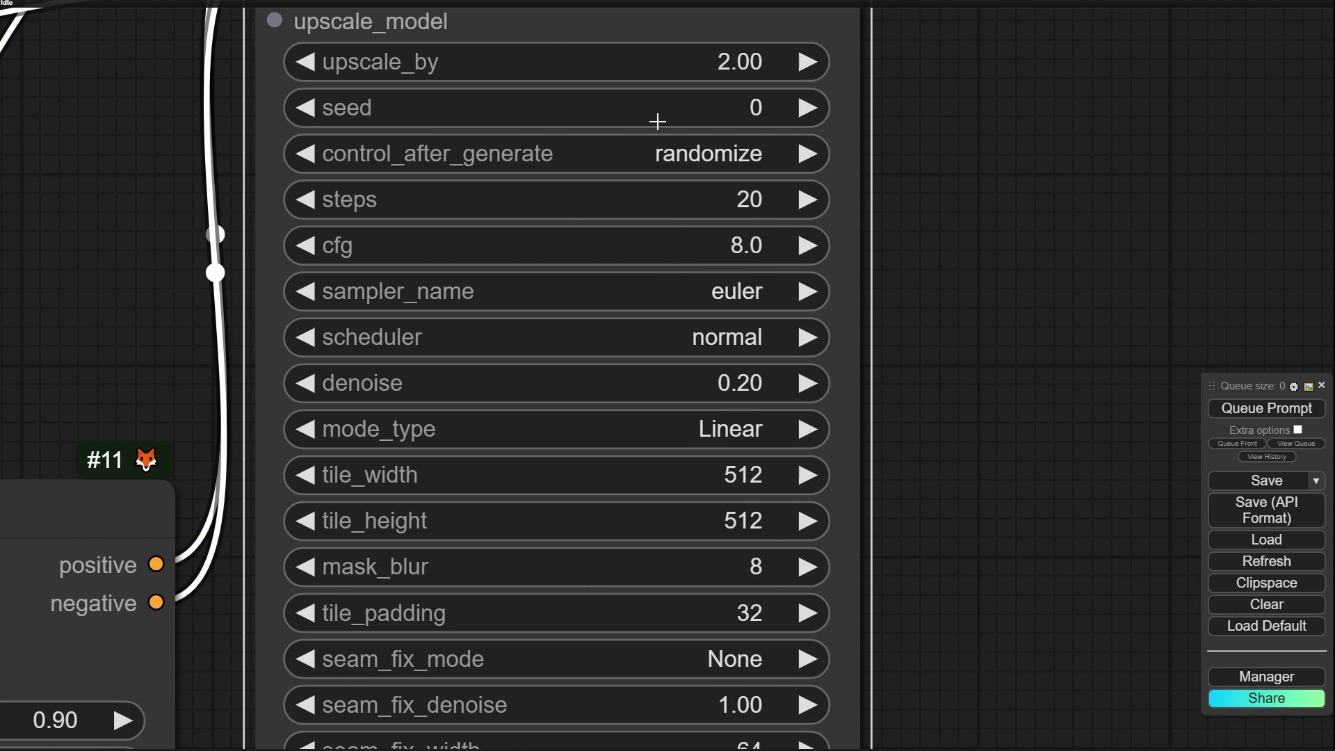
pyautogui.click(724, 276)
pyautogui.click(760, 108)
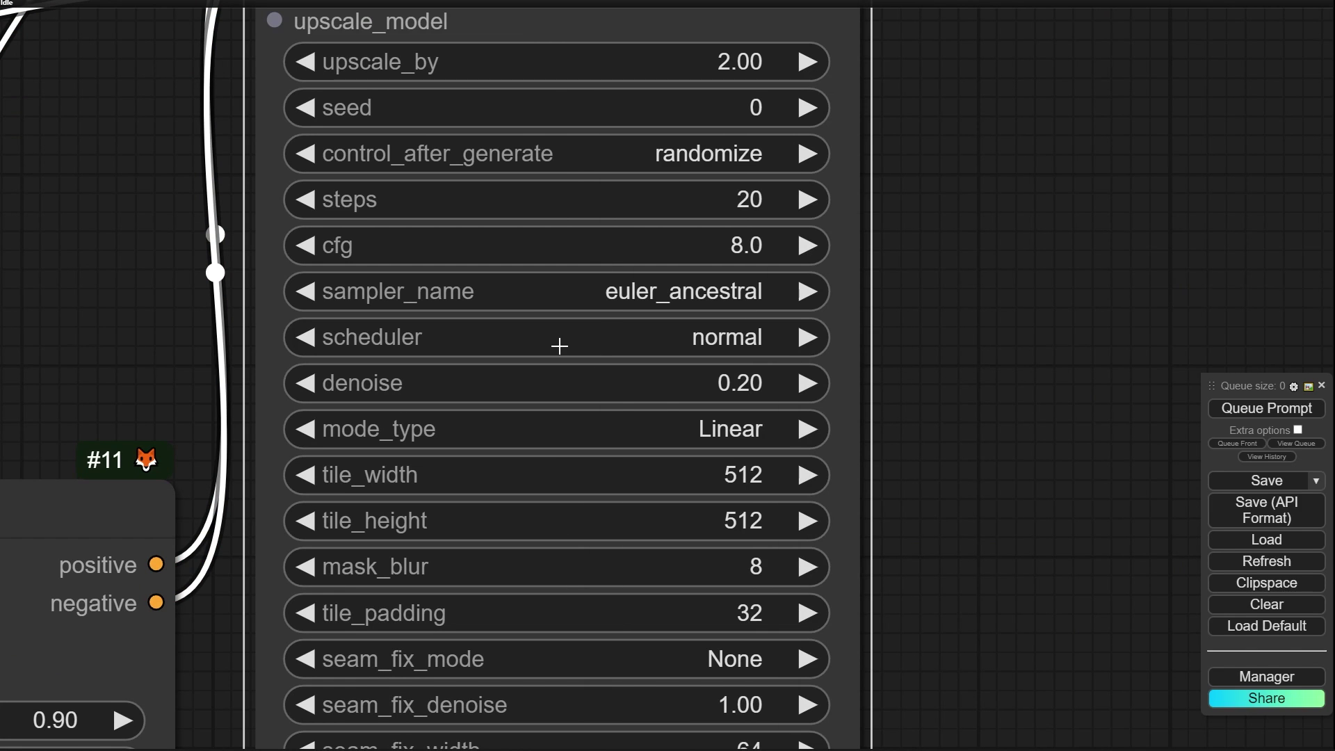
pyautogui.click(669, 338)
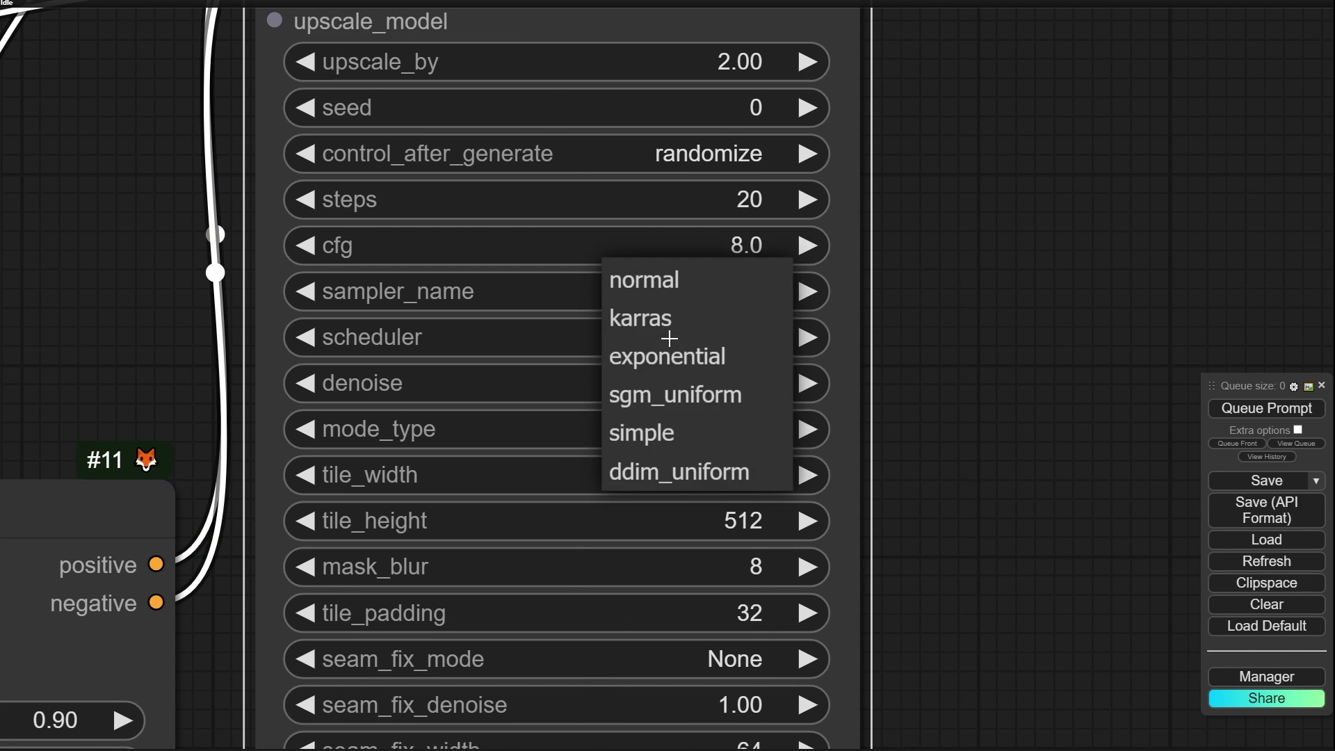
pyautogui.click(651, 407)
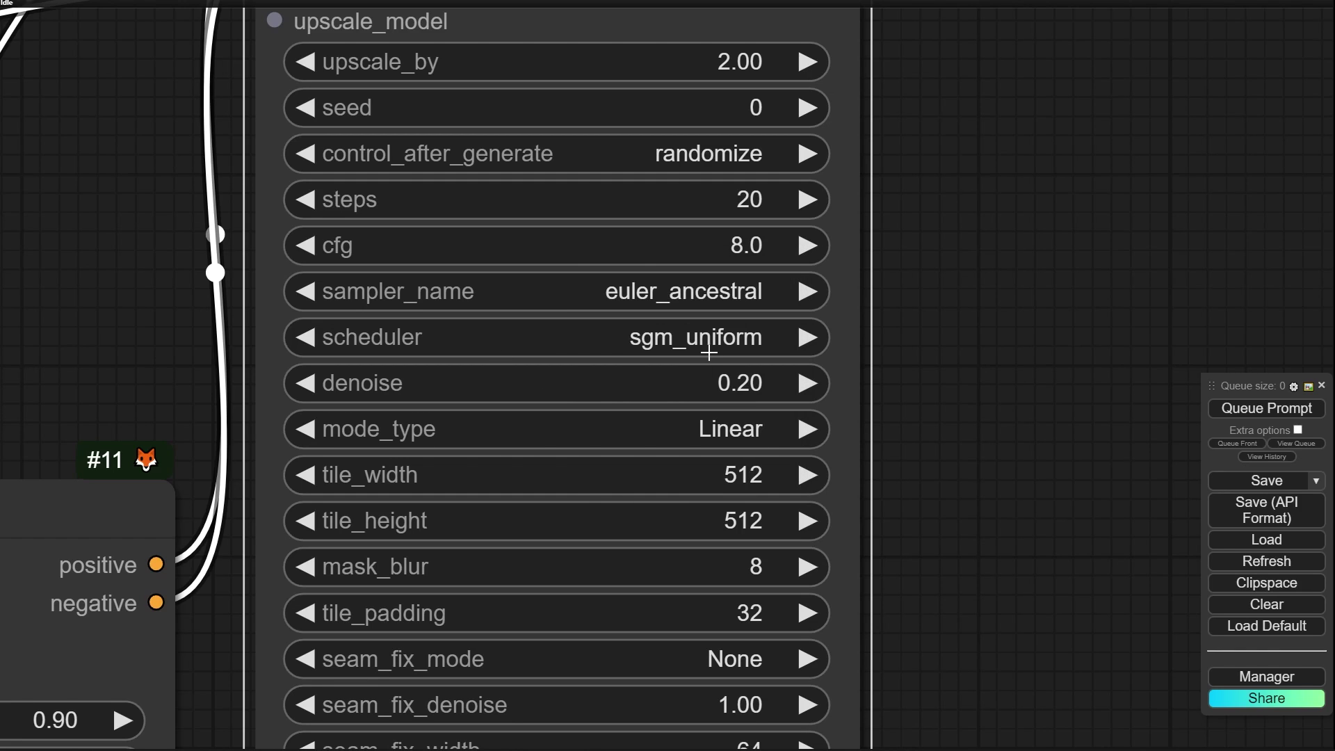
# Step: Set the denoise value of Ultimate SD Upscale to 0.35
pyautogui.click(710, 387)
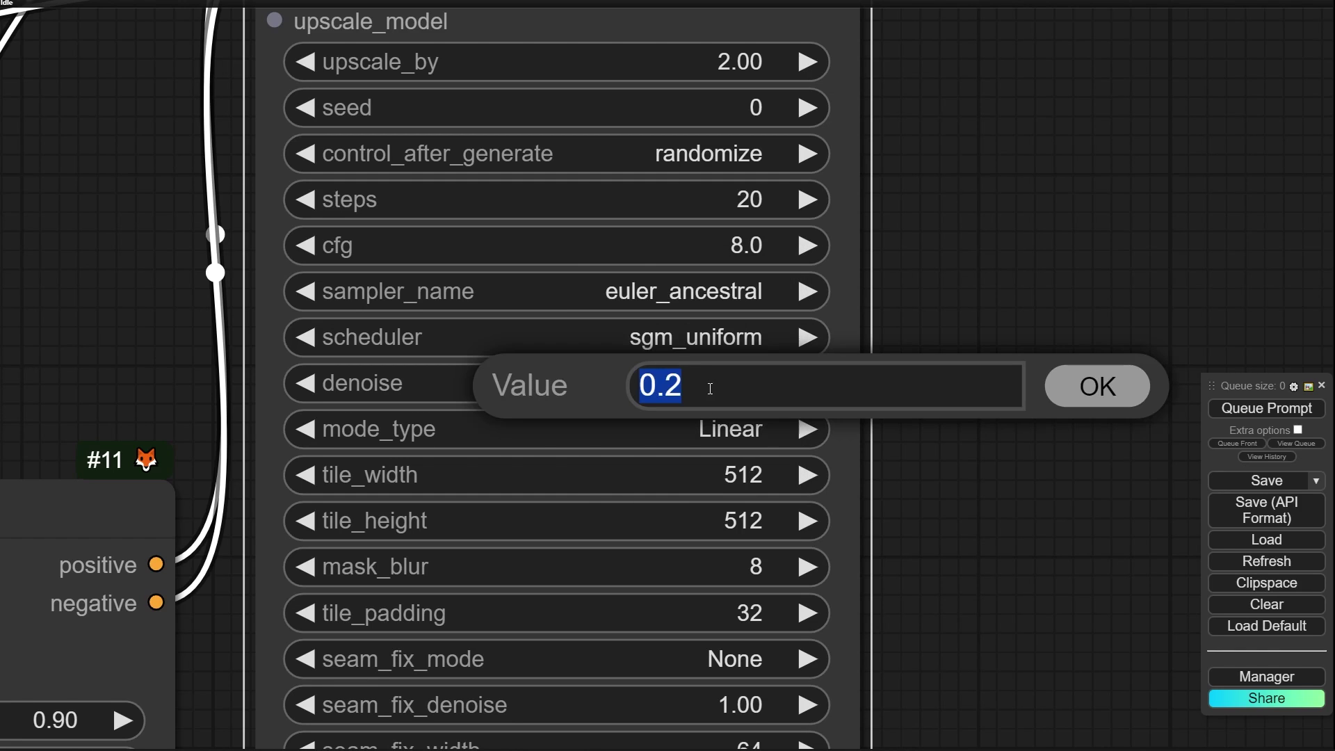
pyautogui.write('.35')
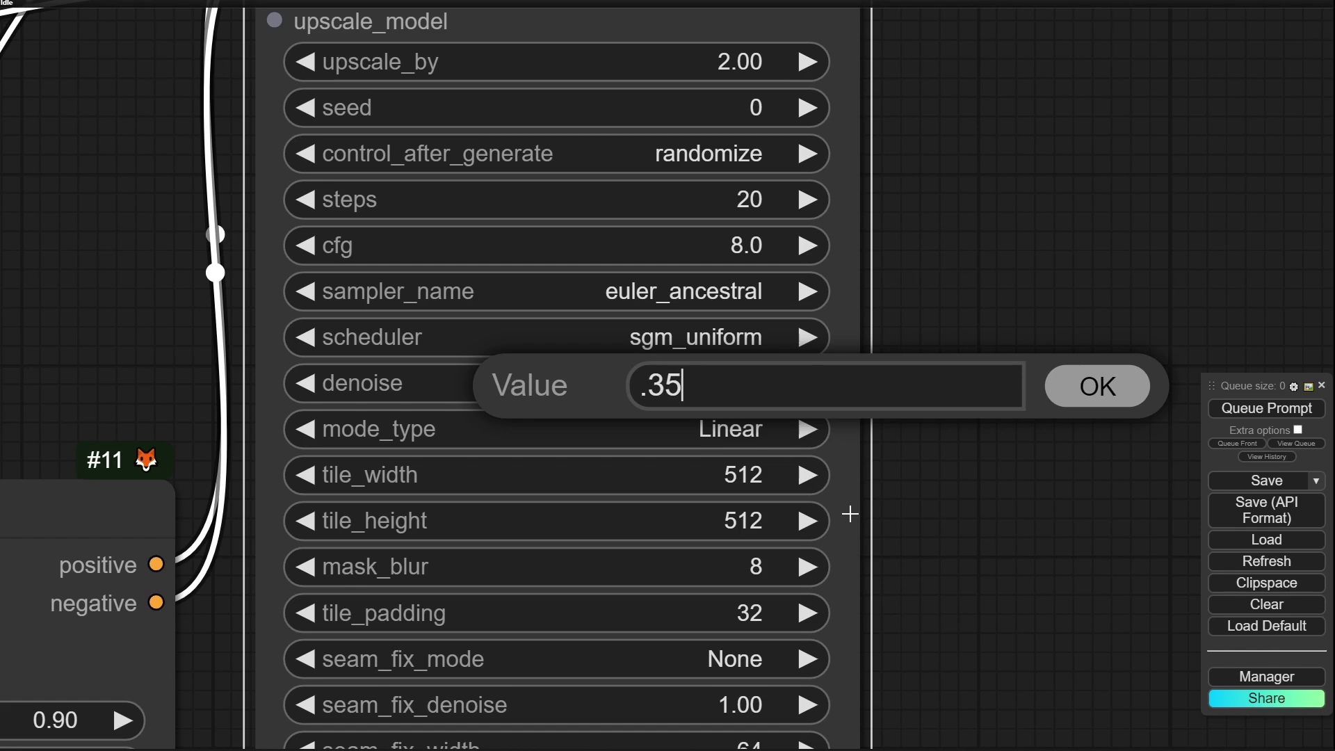
pyautogui.press('Return')
# Step: Set both tile_width and tile_height of Ultimate SD Upscale to 1024
pyautogui.click(741, 475)
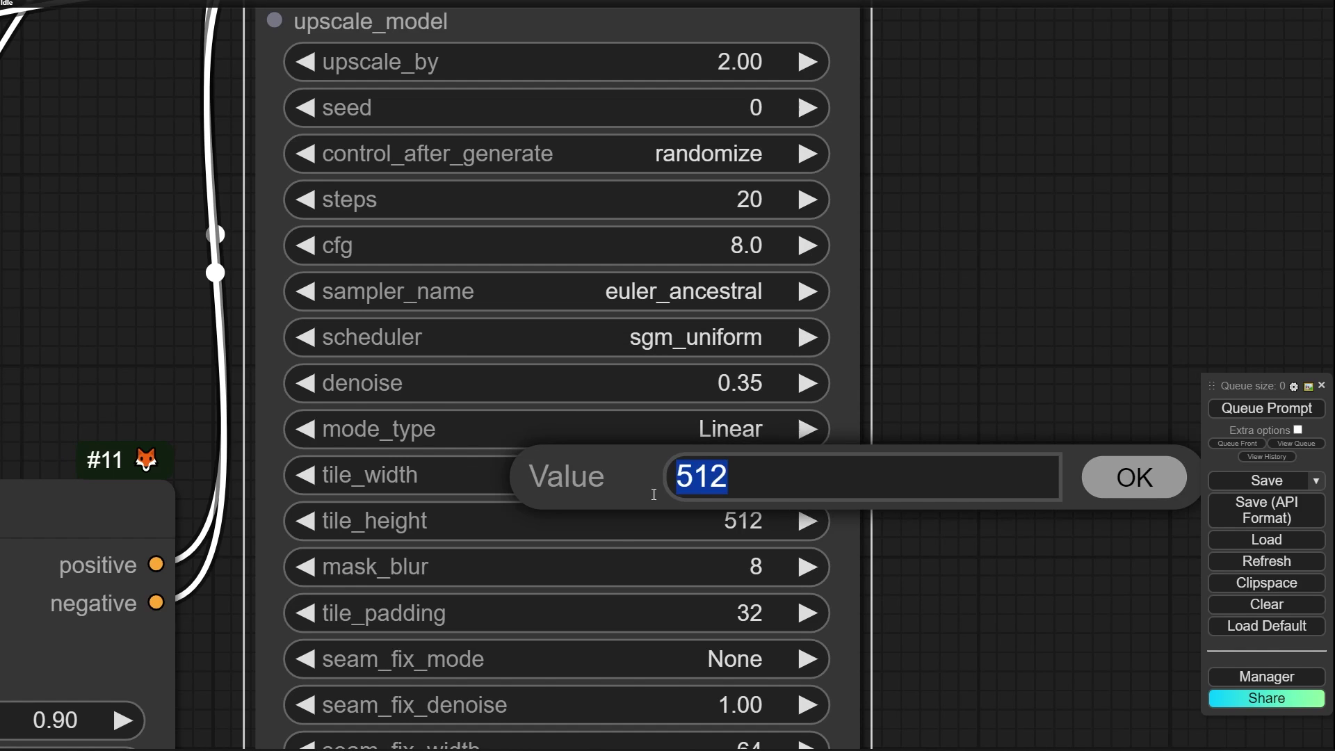
pyautogui.write('104')
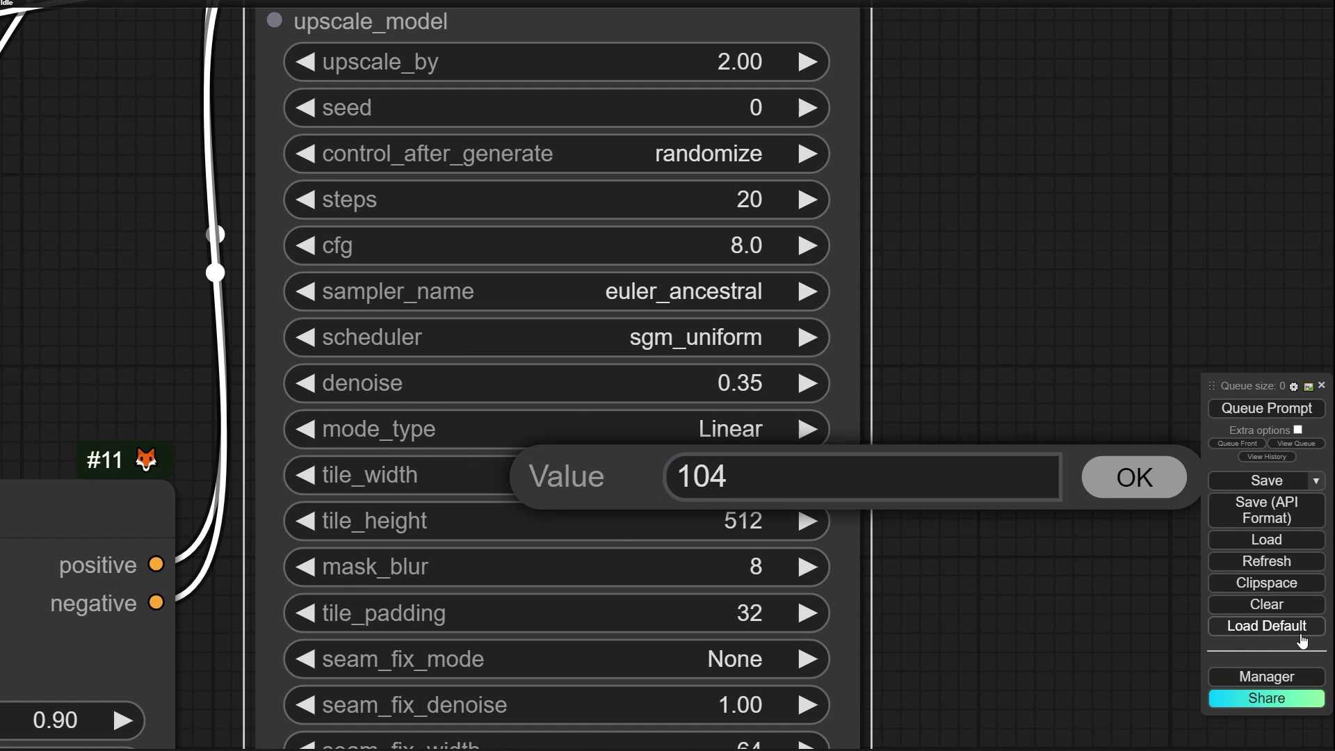
pyautogui.write('24')
pyautogui.press('Return')
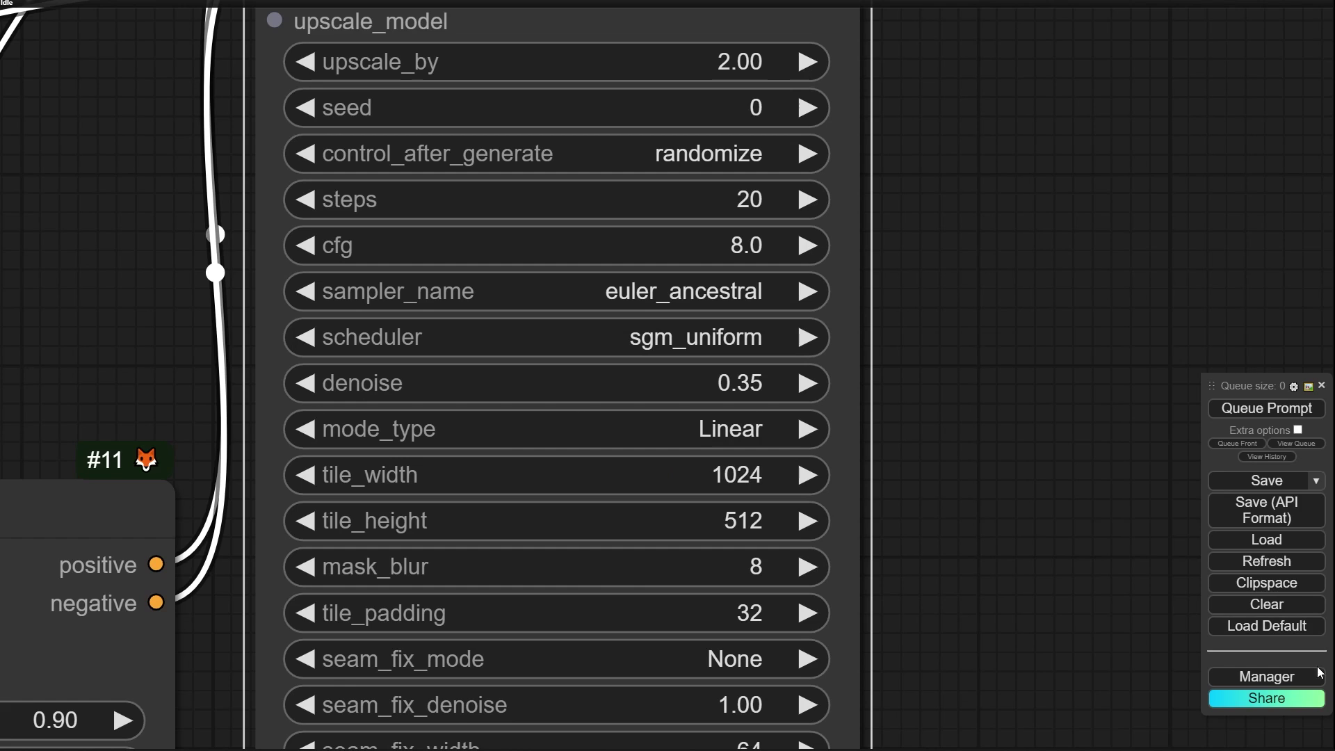
pyautogui.click(717, 519)
pyautogui.write('1024')
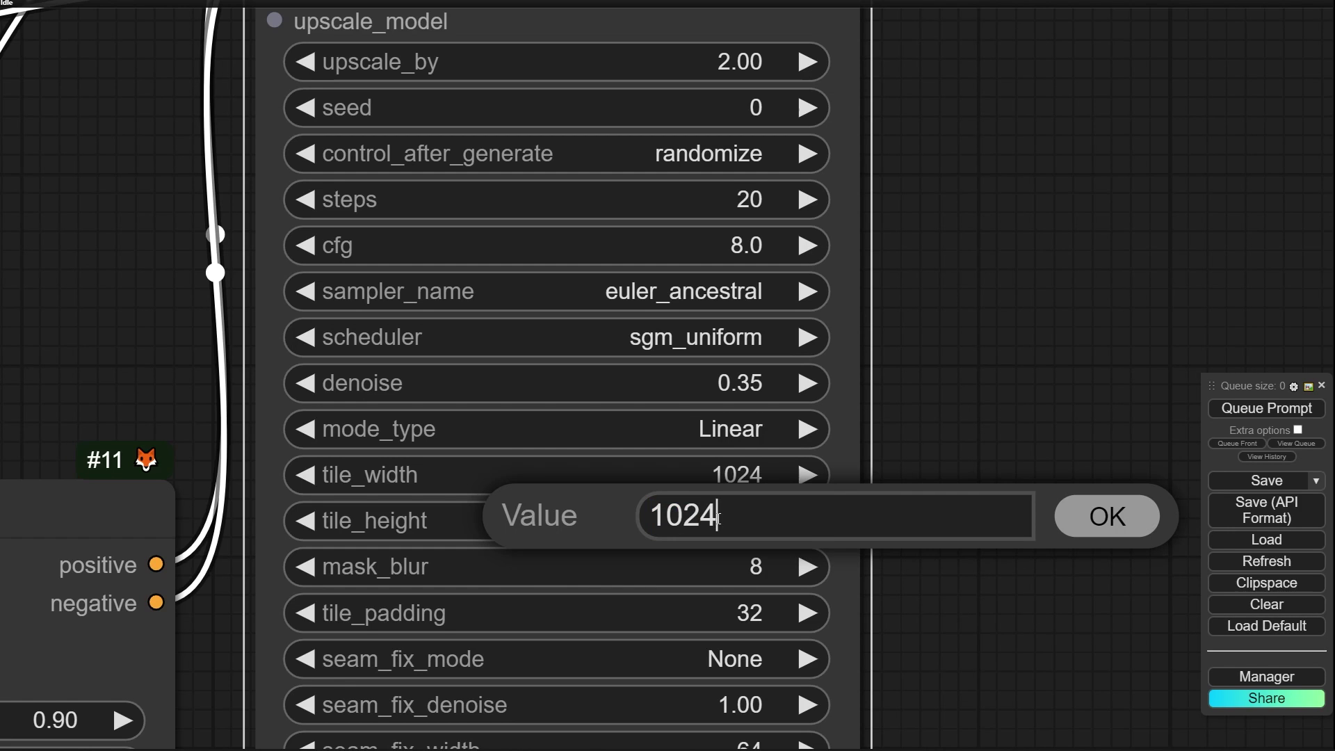
pyautogui.press('Return')
# Step: Set the tile_padding of Ultimate SD Upscale to 64
pyautogui.scroll(-2, 976, 623)
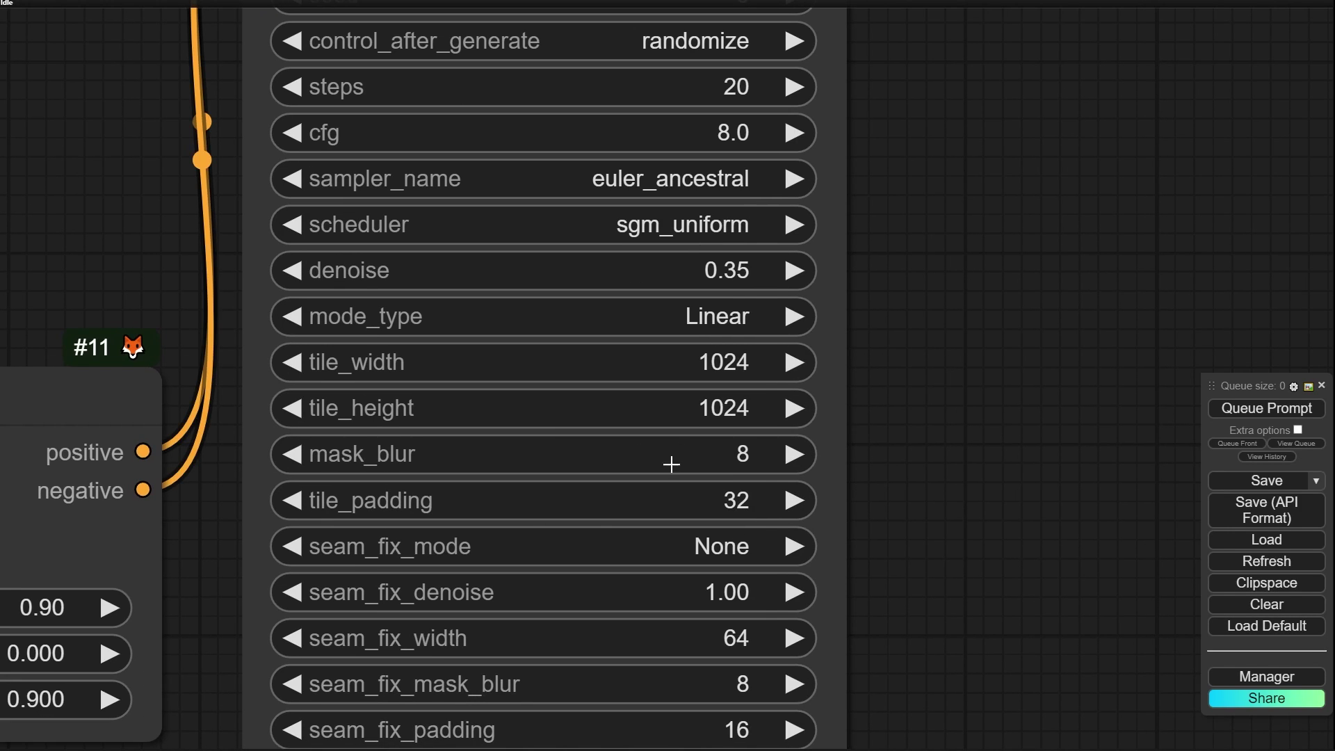
pyautogui.click(662, 504)
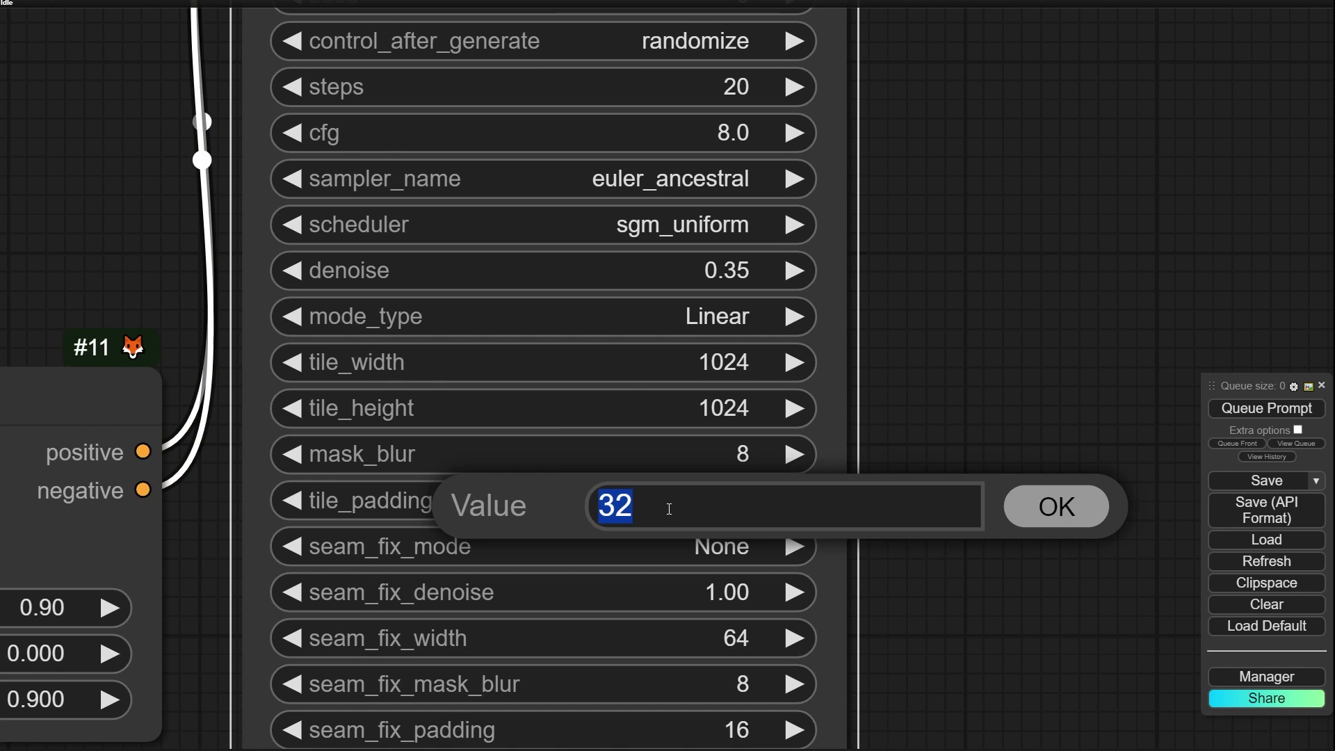
pyautogui.write('64')
pyautogui.press('Return')
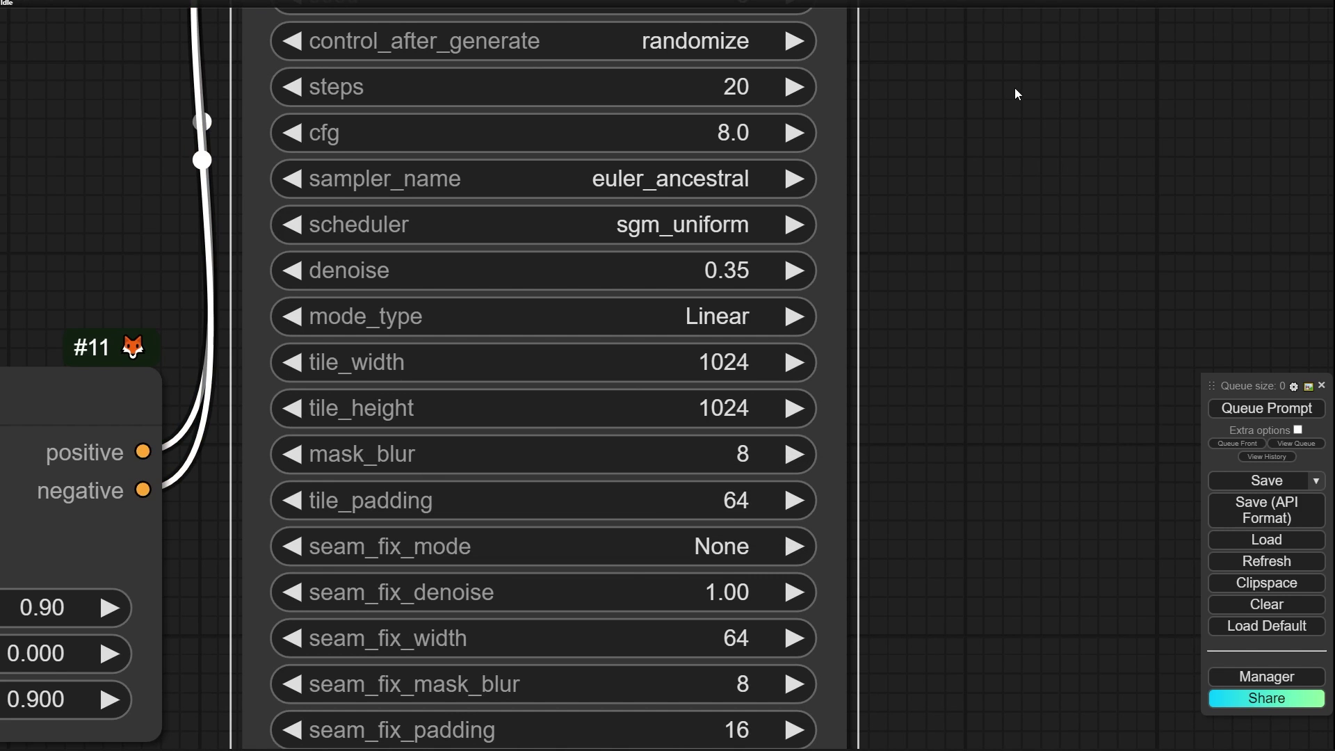
pyautogui.scroll(-2, 898, 513)
pyautogui.moveTo(914, 549); pyautogui.dragTo(909, 265)
pyautogui.scroll(3, 549, 494)
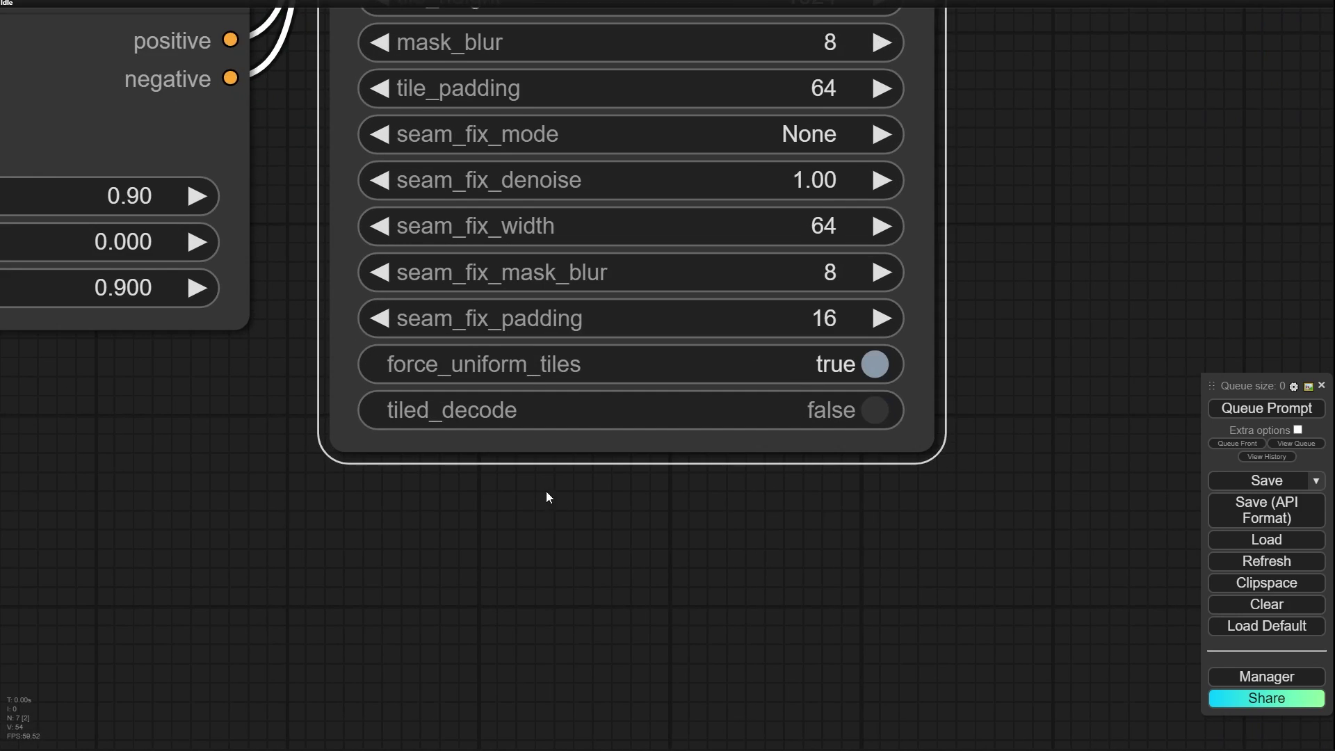
# Step: Review the tile, seam fix and sampling settings of the Ultimate SD Upscale node
pyautogui.moveTo(498, 498); pyautogui.dragTo(412, 555)
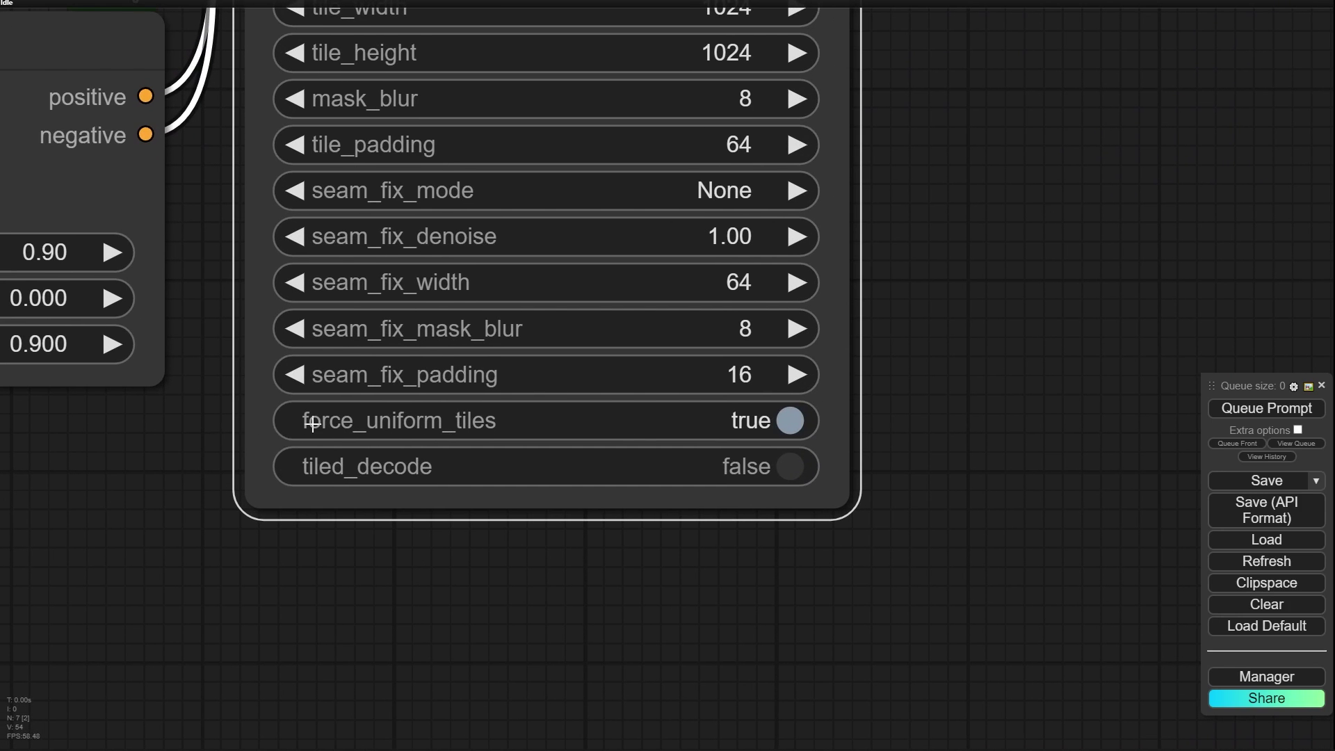
pyautogui.scroll(-7, 767, 423)
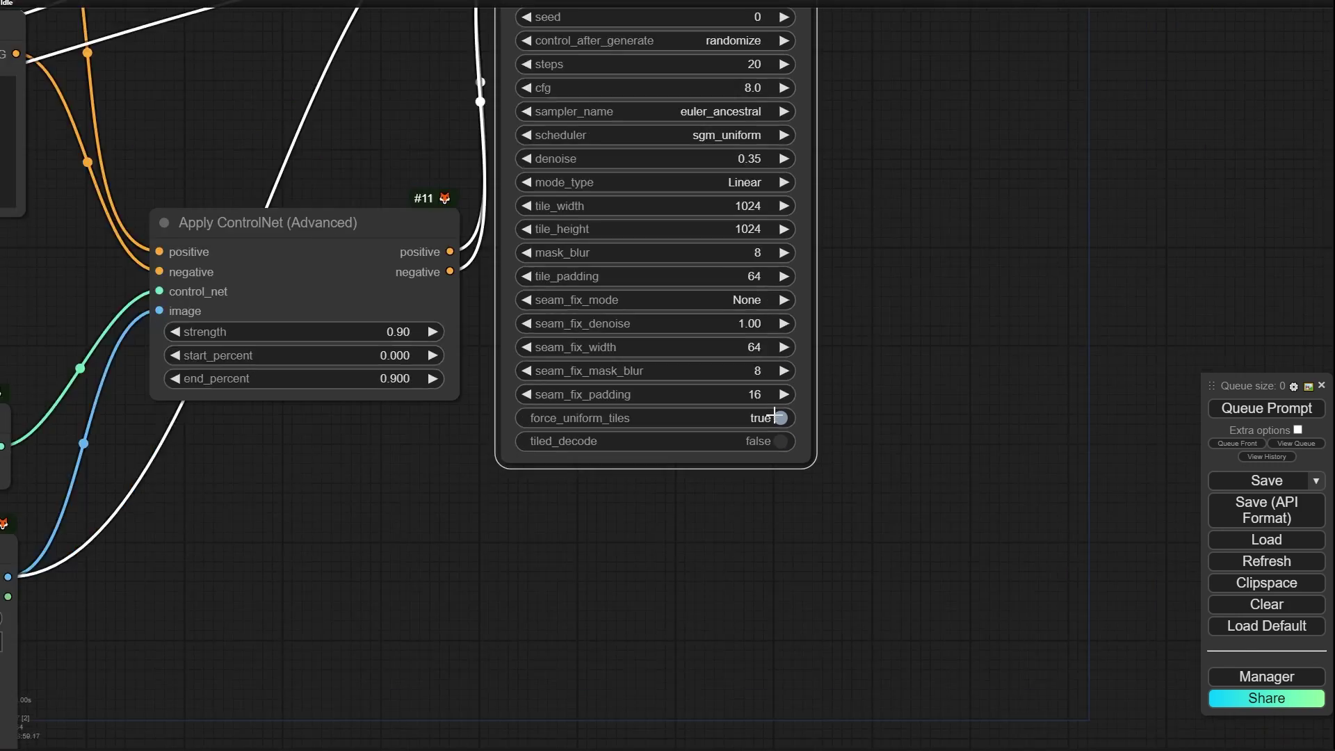
pyautogui.moveTo(970, 266); pyautogui.dragTo(950, 387)
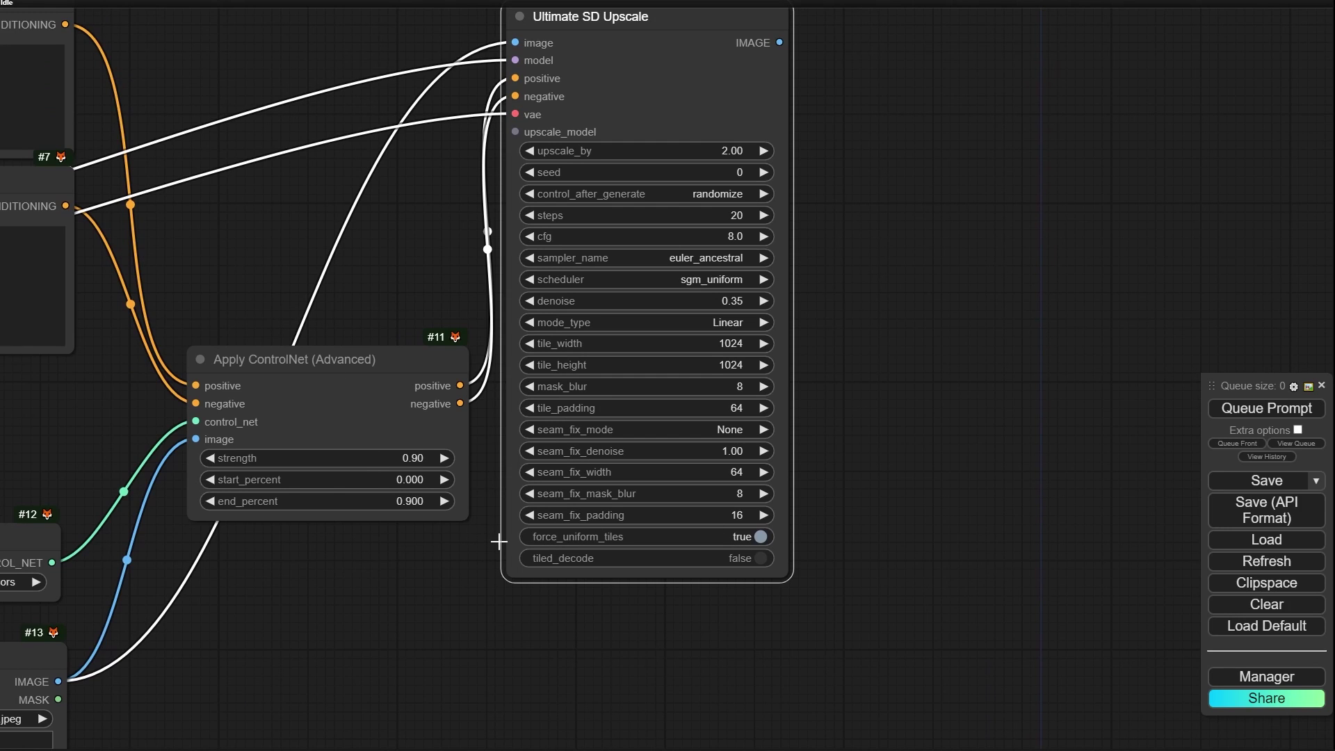
pyautogui.scroll(5, 721, 322)
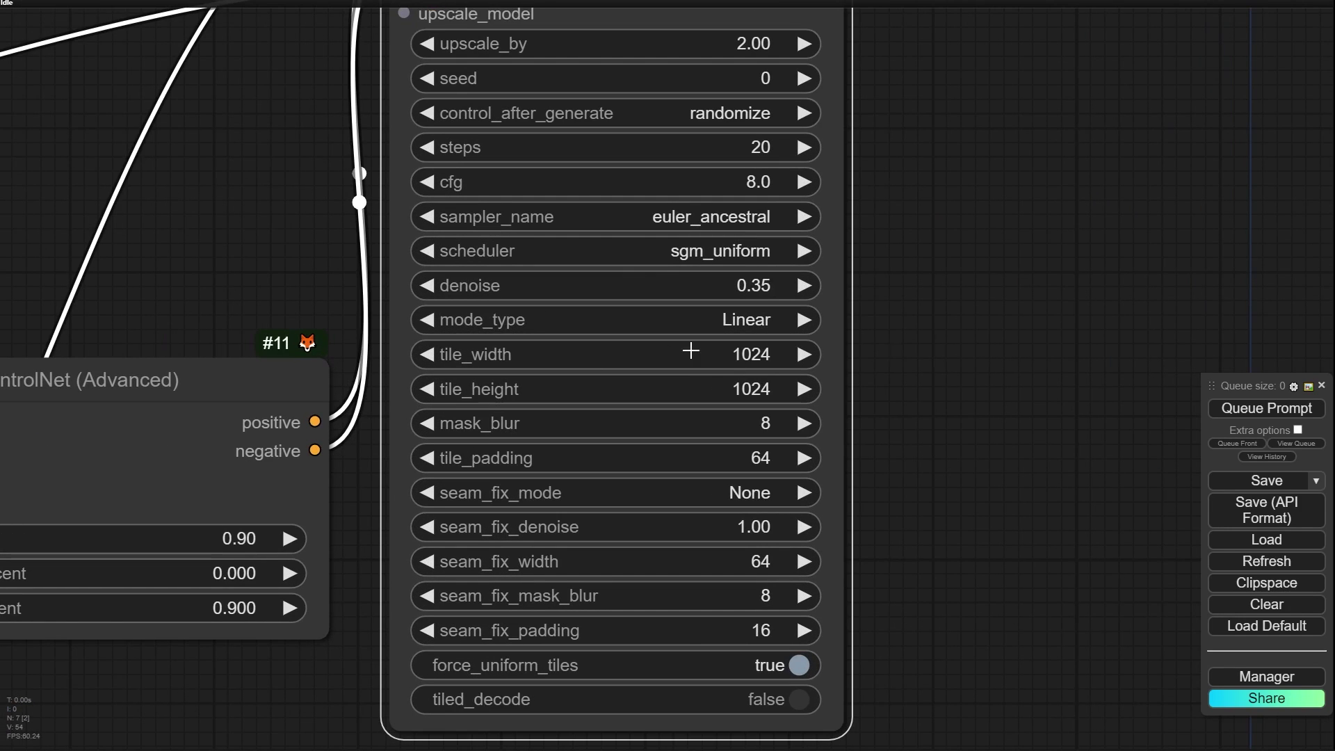
pyautogui.scroll(-6, 903, 307)
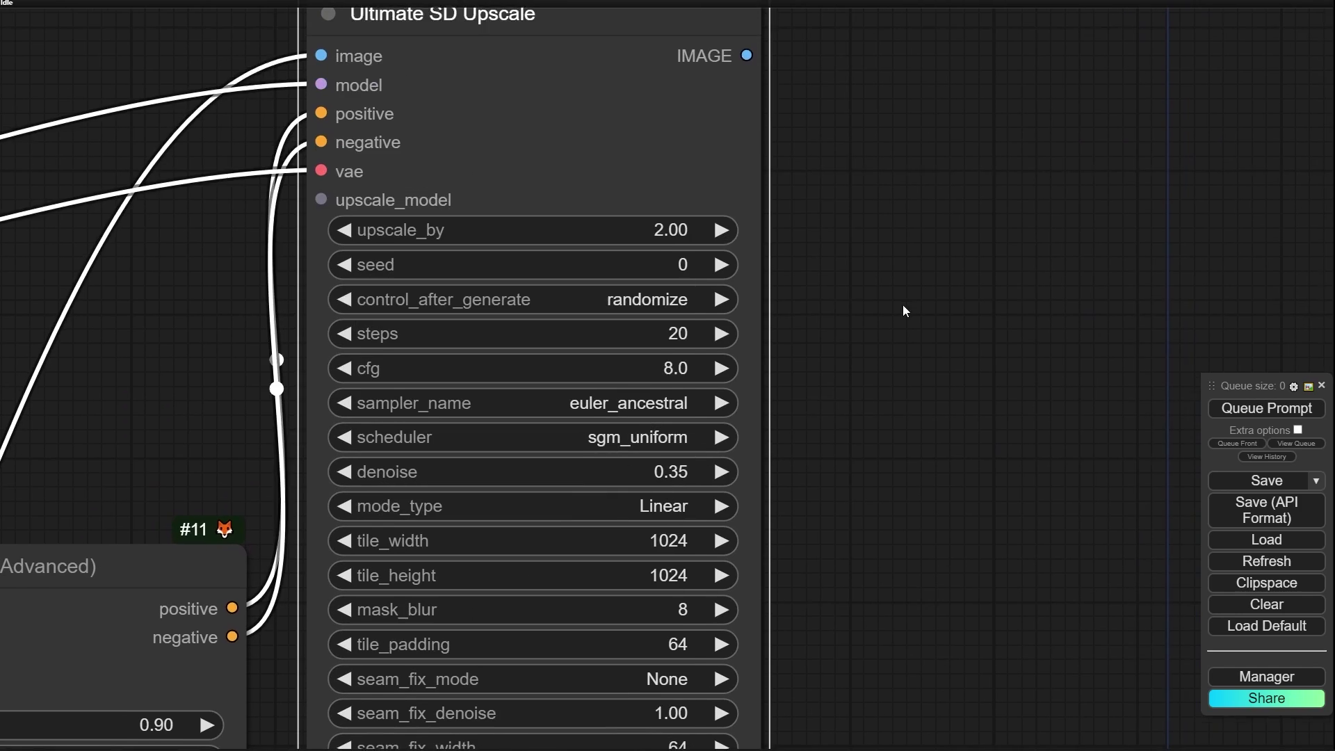
pyautogui.moveTo(877, 268); pyautogui.dragTo(876, 269)
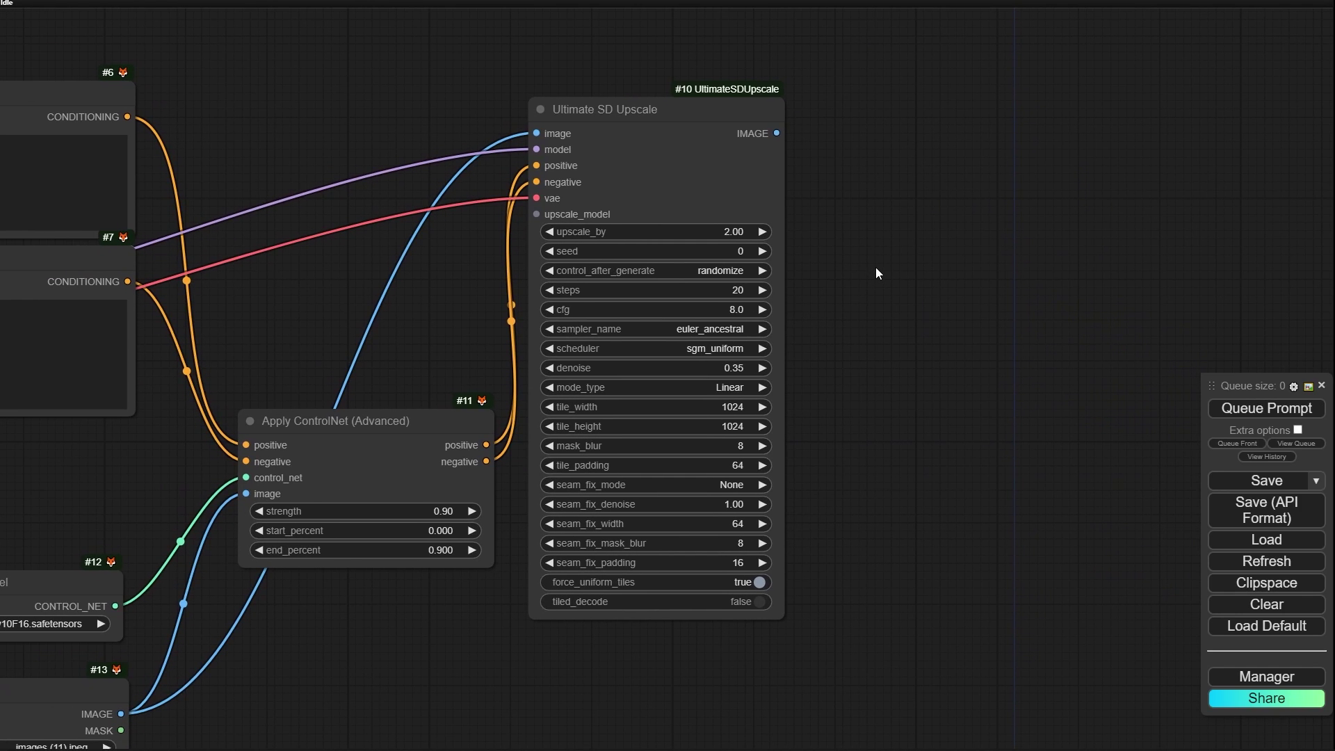
pyautogui.scroll(-1, 256, 237)
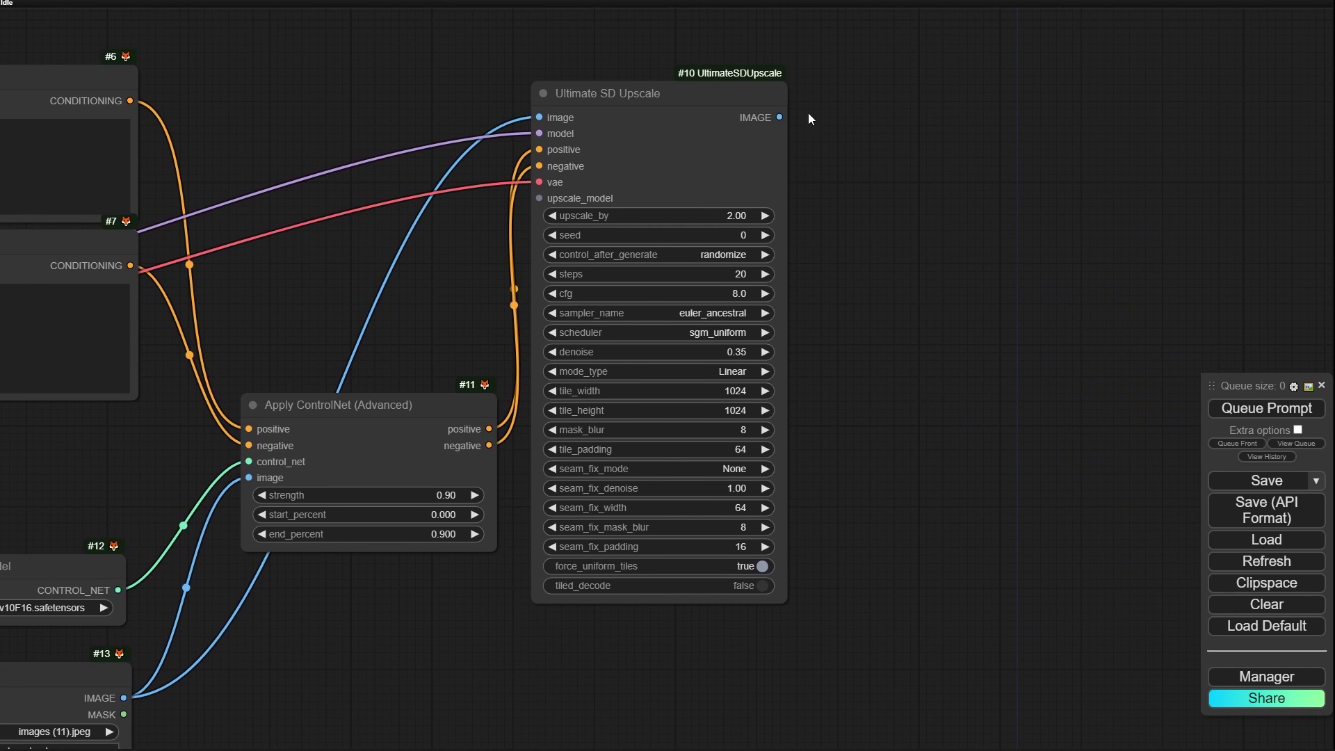
# Step: Connect a new Save Image node to the IMAGE output of Ultimate SD Upscale and try to queue the prompt
pyautogui.moveTo(780, 116); pyautogui.dragTo(873, 157)
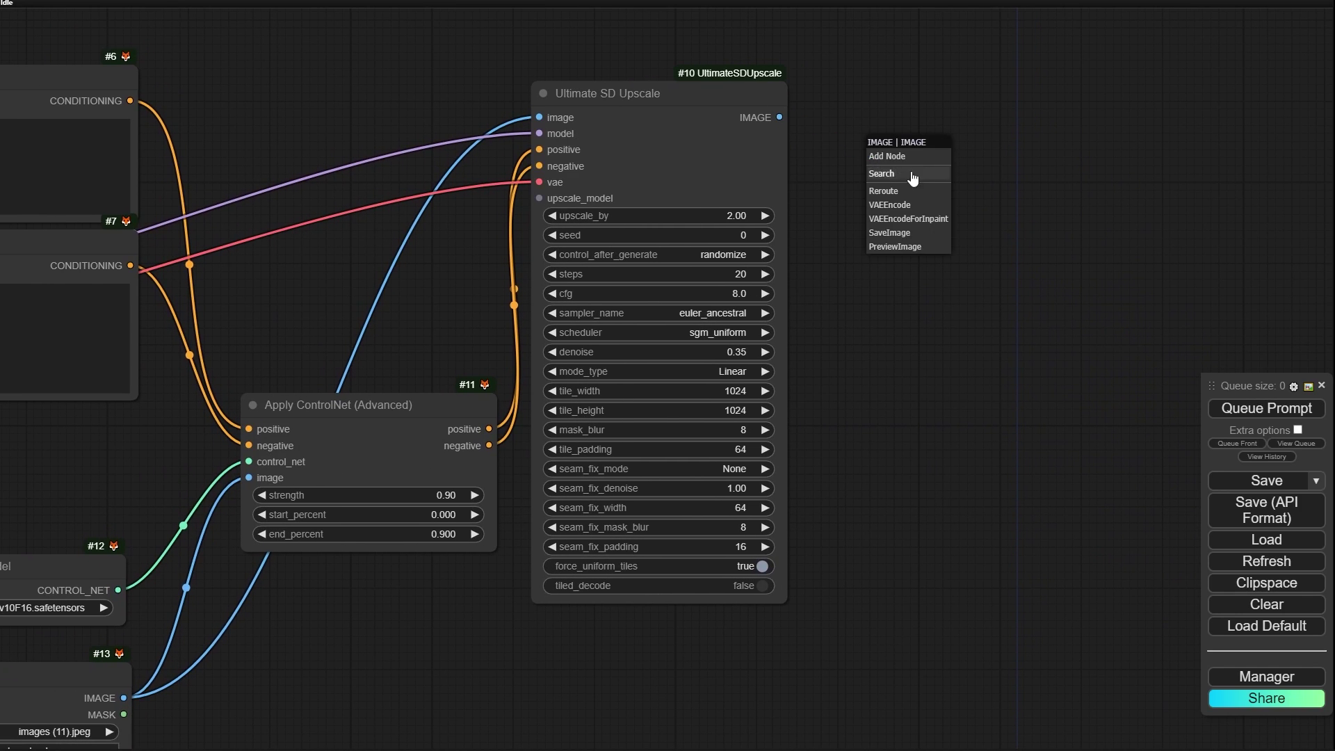
pyautogui.click(890, 233)
pyautogui.scroll(-2, 978, 343)
pyautogui.click(1245, 409)
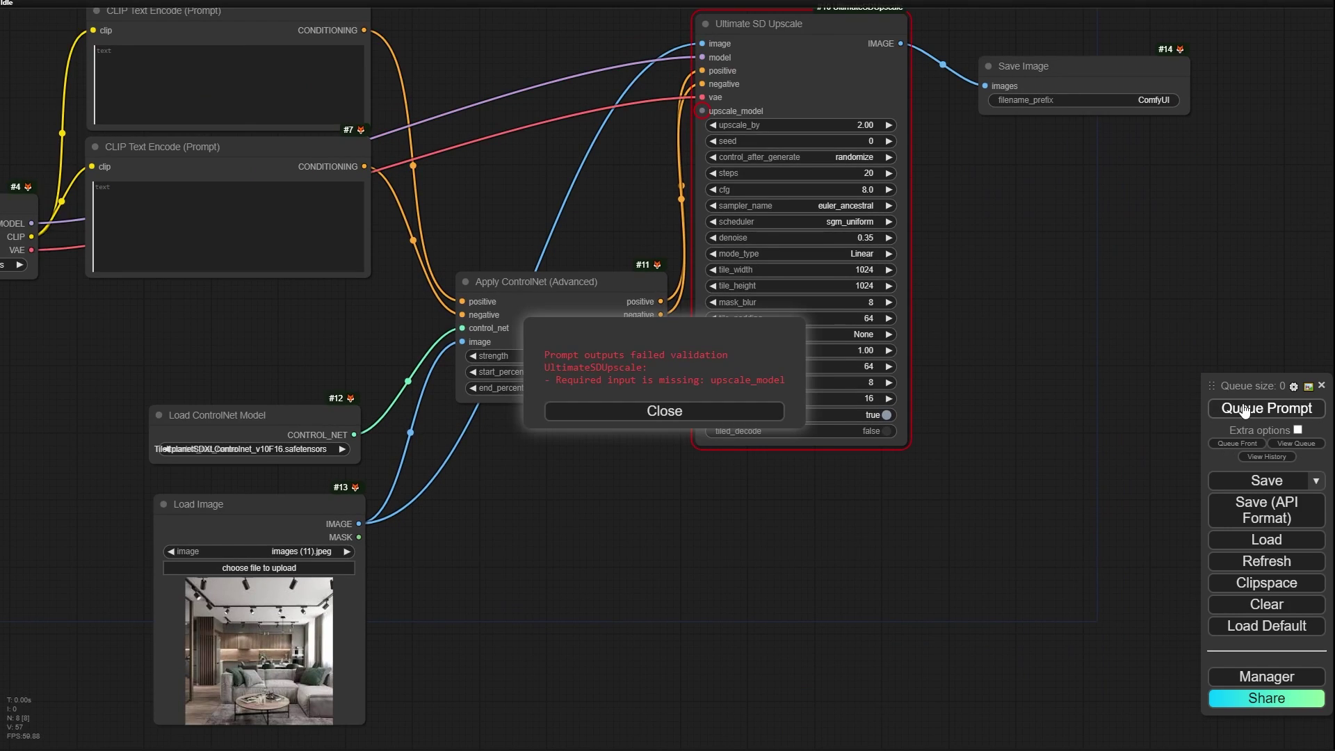
pyautogui.click(620, 412)
# Step: Add a Load Upscale Model node with 4x-UltraSharp.pth for the upscale_model input and place it up and left of Ultimate SD Upscale
pyautogui.scroll(8, 539, 157)
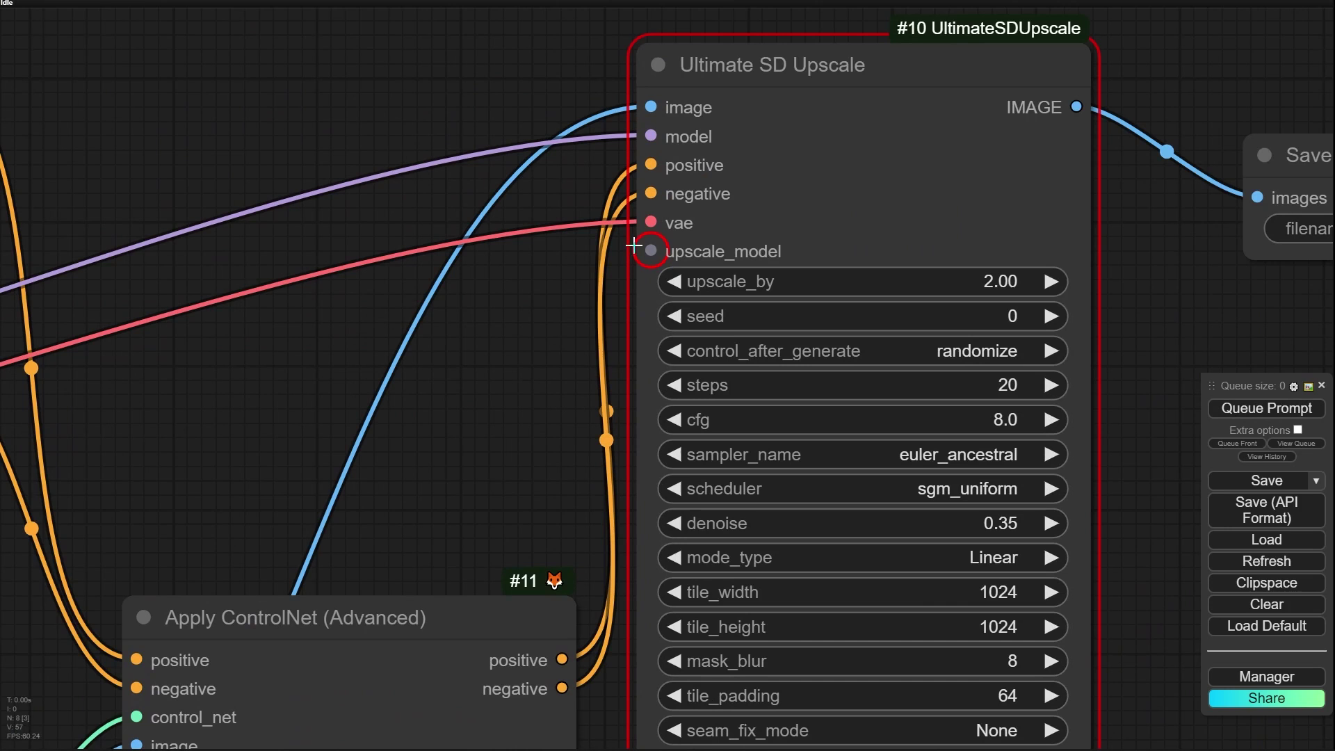
pyautogui.moveTo(634, 245); pyautogui.dragTo(523, 268)
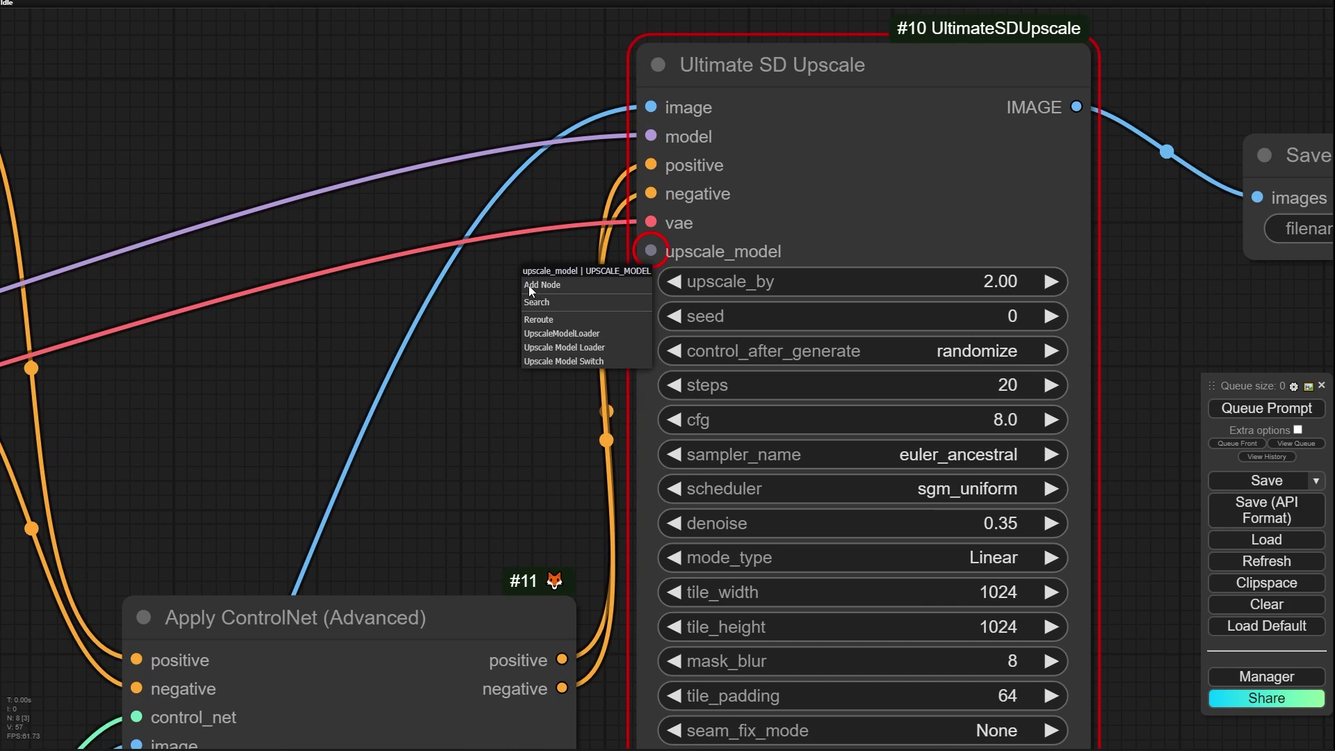
pyautogui.click(573, 335)
pyautogui.moveTo(765, 280); pyautogui.dragTo(240, 53)
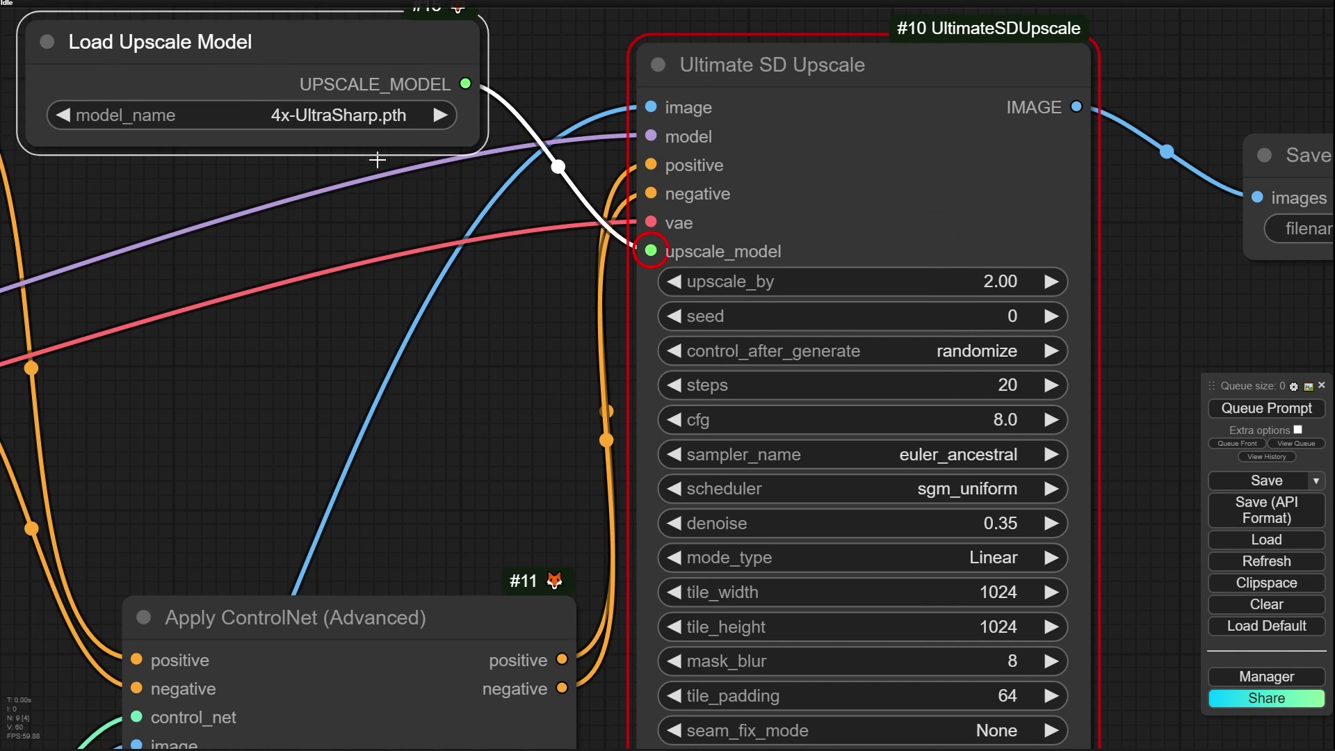
# Step: Examine the upscale model name, the Apply ControlNet settings and the quality of the source image in Load Image
pyautogui.scroll(4, 277, 124)
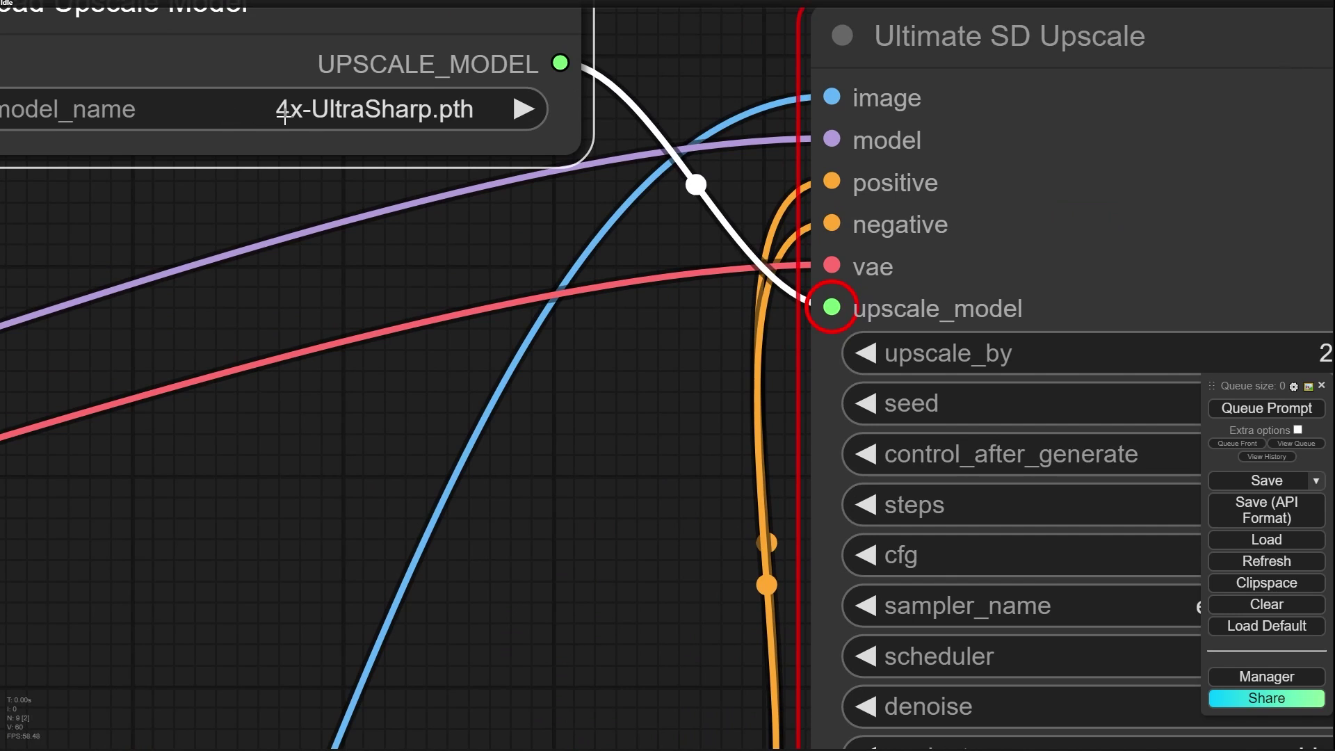
pyautogui.moveTo(537, 544); pyautogui.dragTo(481, 442)
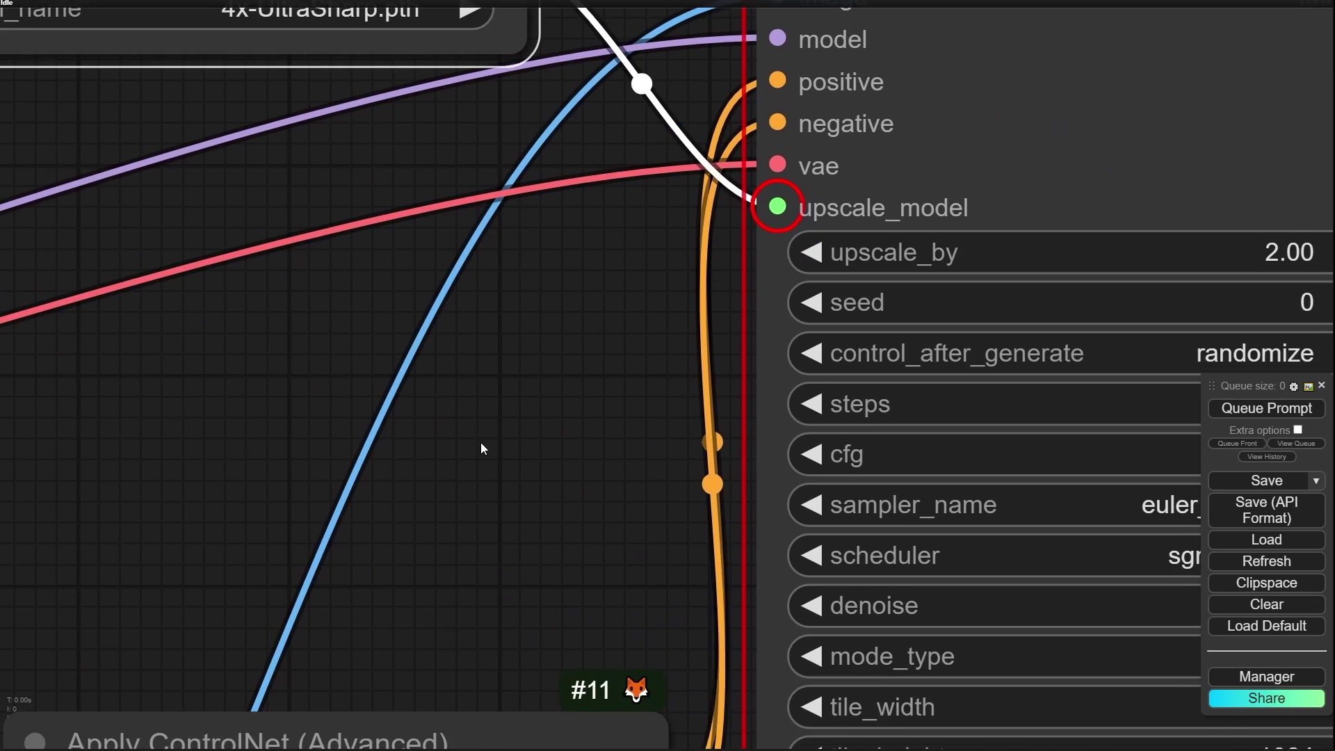
pyautogui.scroll(-2, 494, 481)
pyautogui.moveTo(514, 493); pyautogui.dragTo(550, 35)
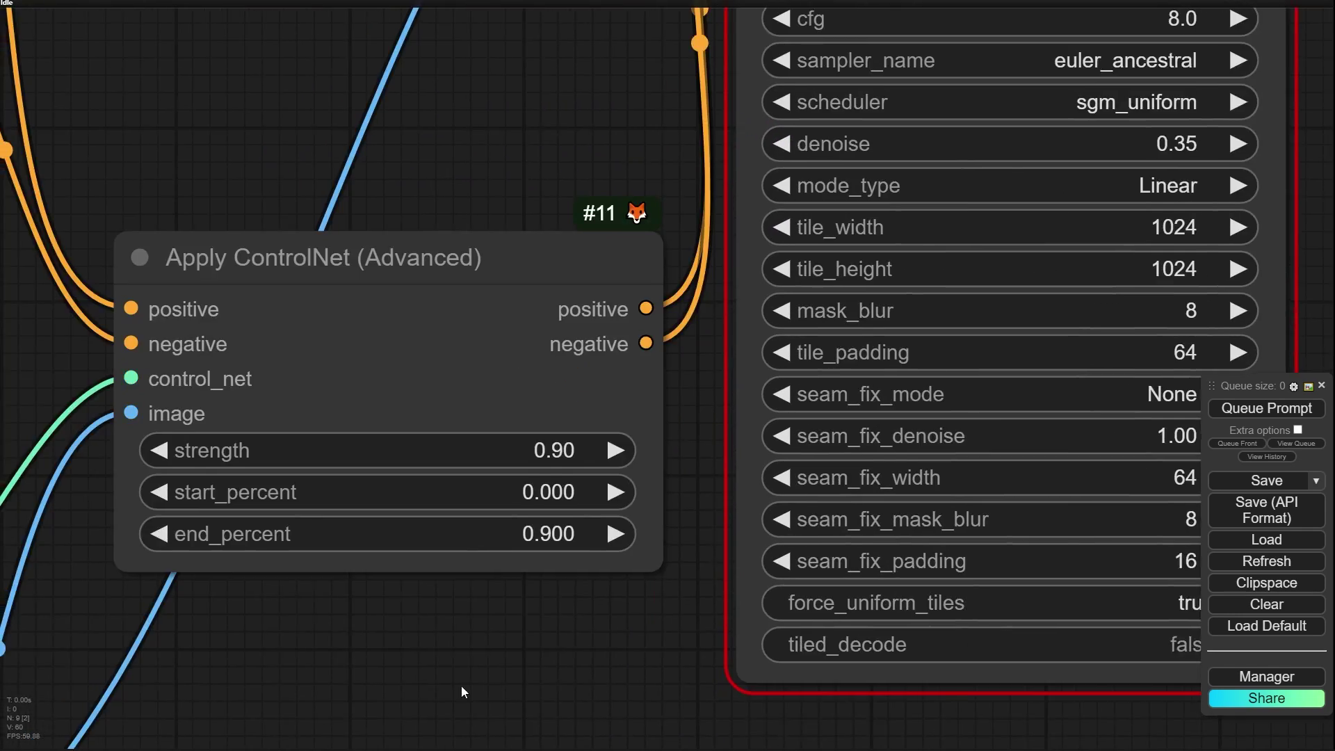
pyautogui.scroll(-6, 525, 445)
pyautogui.moveTo(524, 416); pyautogui.dragTo(637, 7)
pyautogui.scroll(6, 45, 435)
pyautogui.scroll(3, 236, 373)
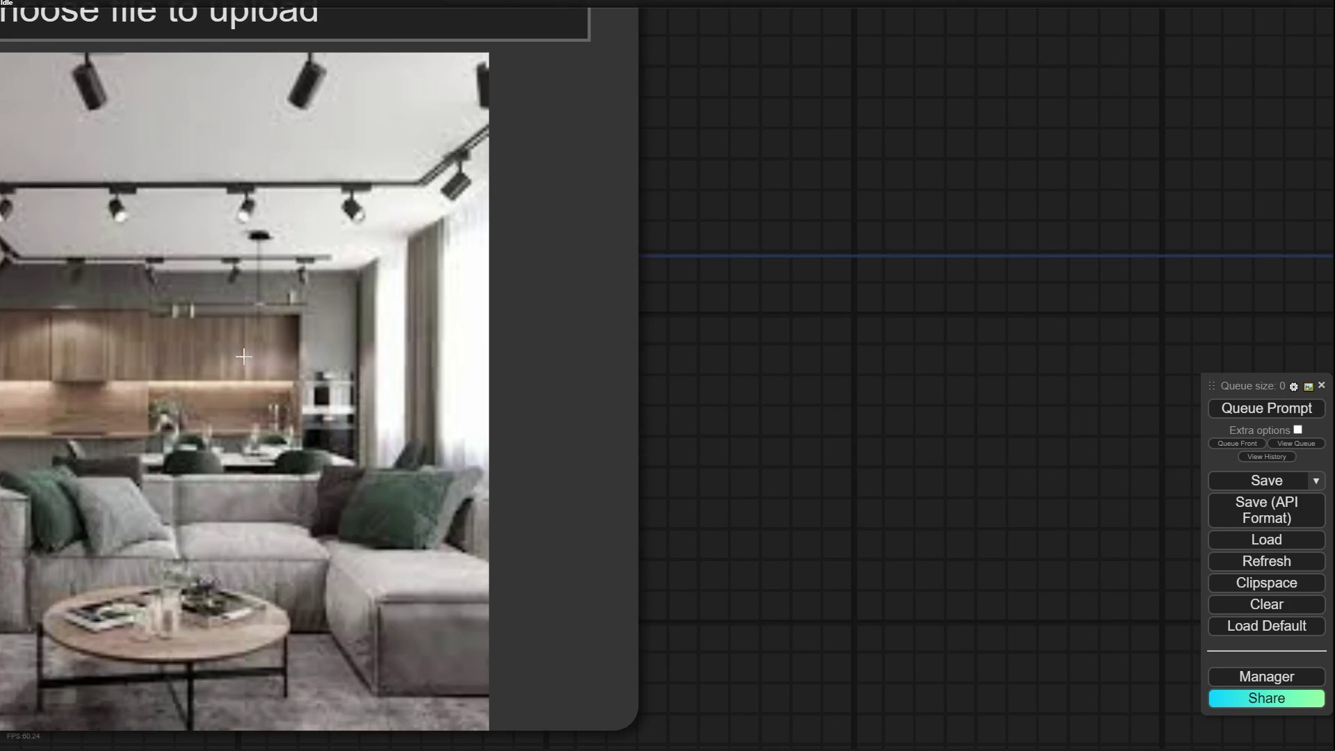
pyautogui.scroll(-6, 235, 373)
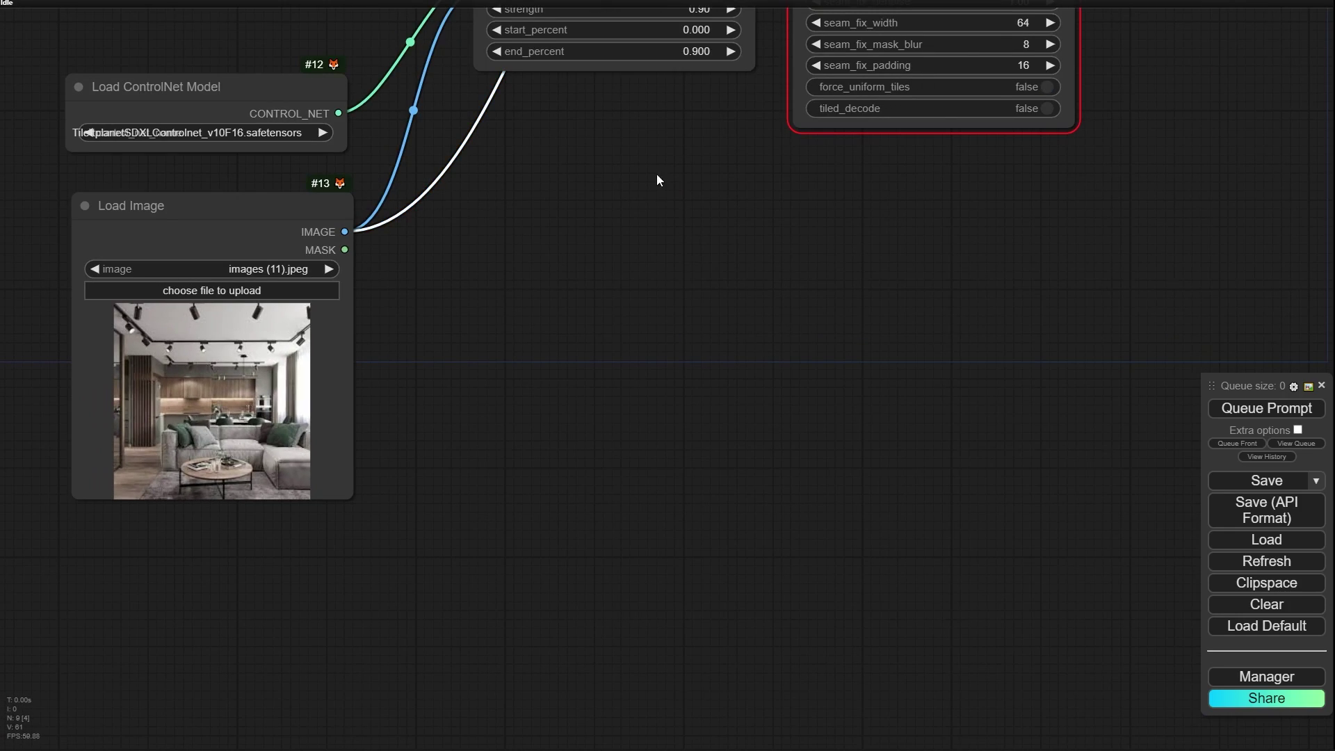
# Step: Turn force_uniform_tiles back on and set upscale_by to 4 in the Ultimate SD Upscale node
pyautogui.click(1049, 90)
pyautogui.moveTo(673, 377); pyautogui.dragTo(557, 696)
pyautogui.moveTo(731, 480); pyautogui.dragTo(564, 716)
pyautogui.scroll(7, 786, 198)
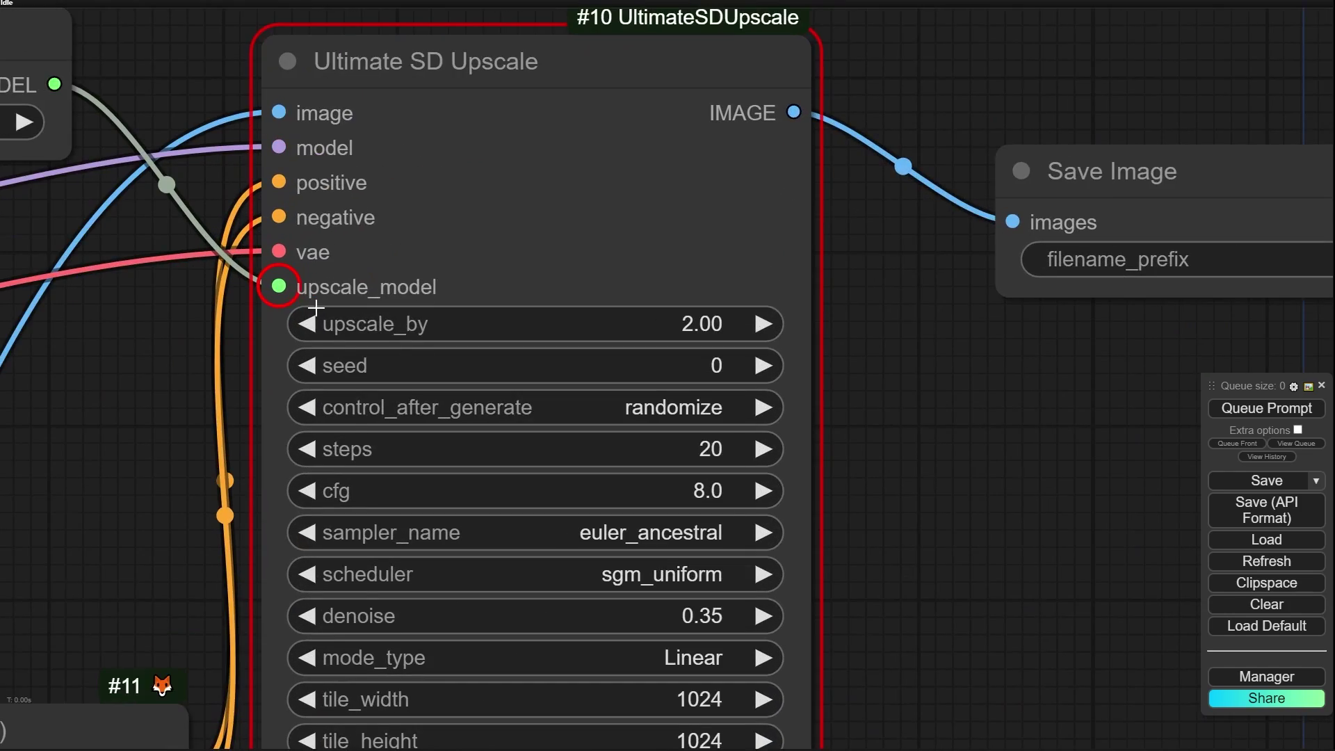
pyautogui.scroll(5, 316, 308)
pyautogui.click(865, 340)
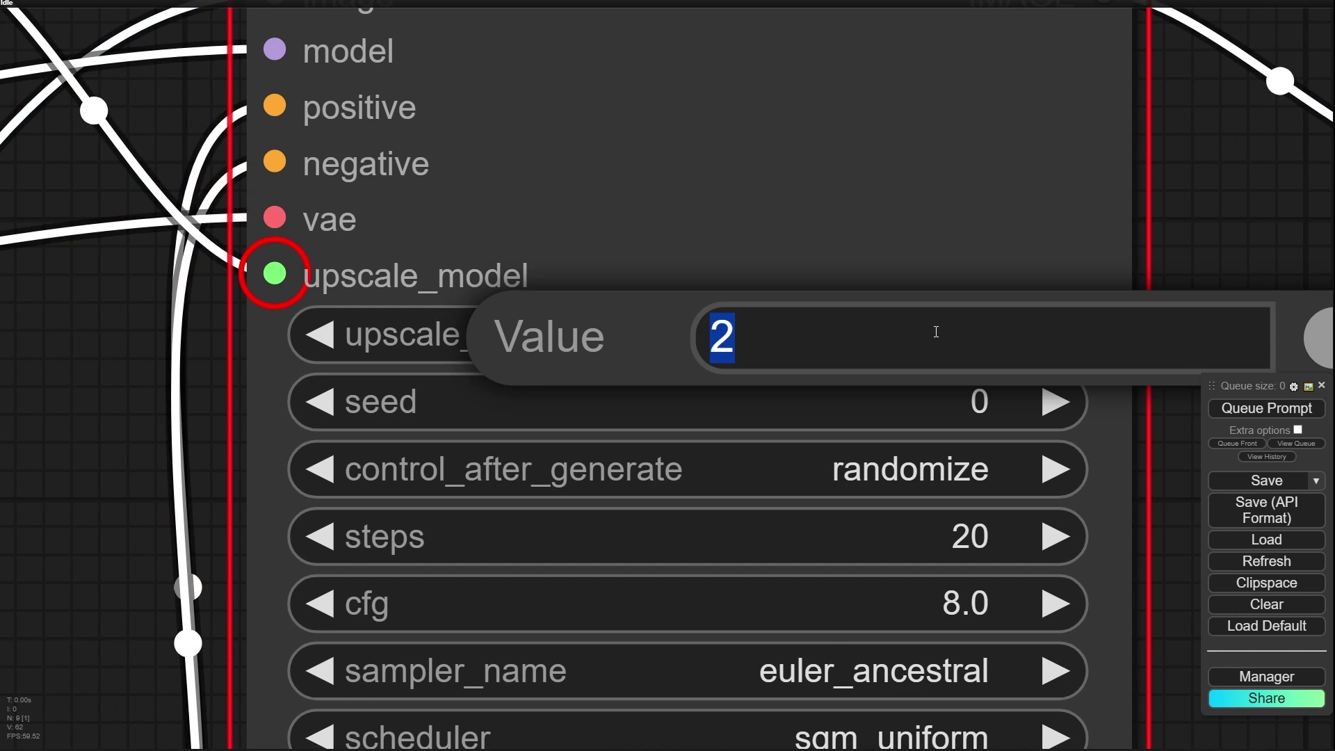
pyautogui.write('4')
pyautogui.press('Return')
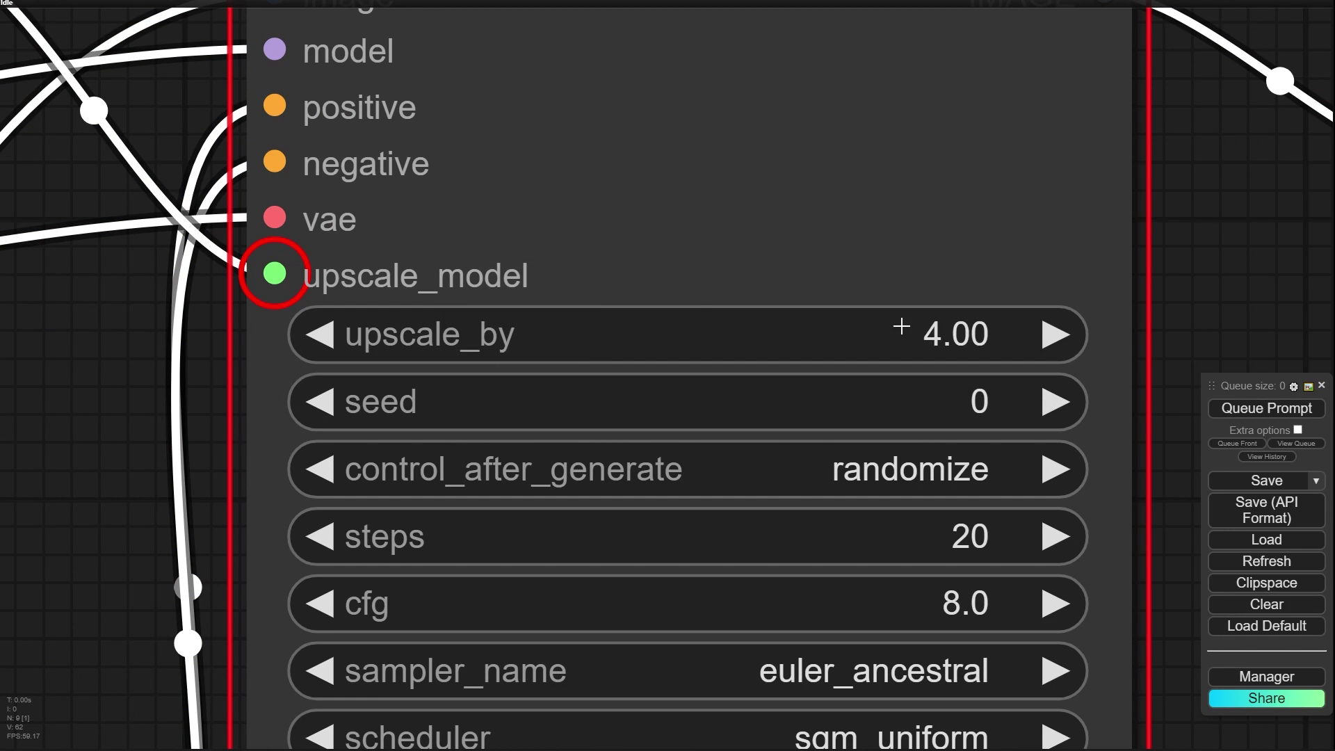
# Step: Queue the prompt and follow its execution from Load Checkpoint to Ultimate SD Upscale
pyautogui.scroll(-6, 902, 326)
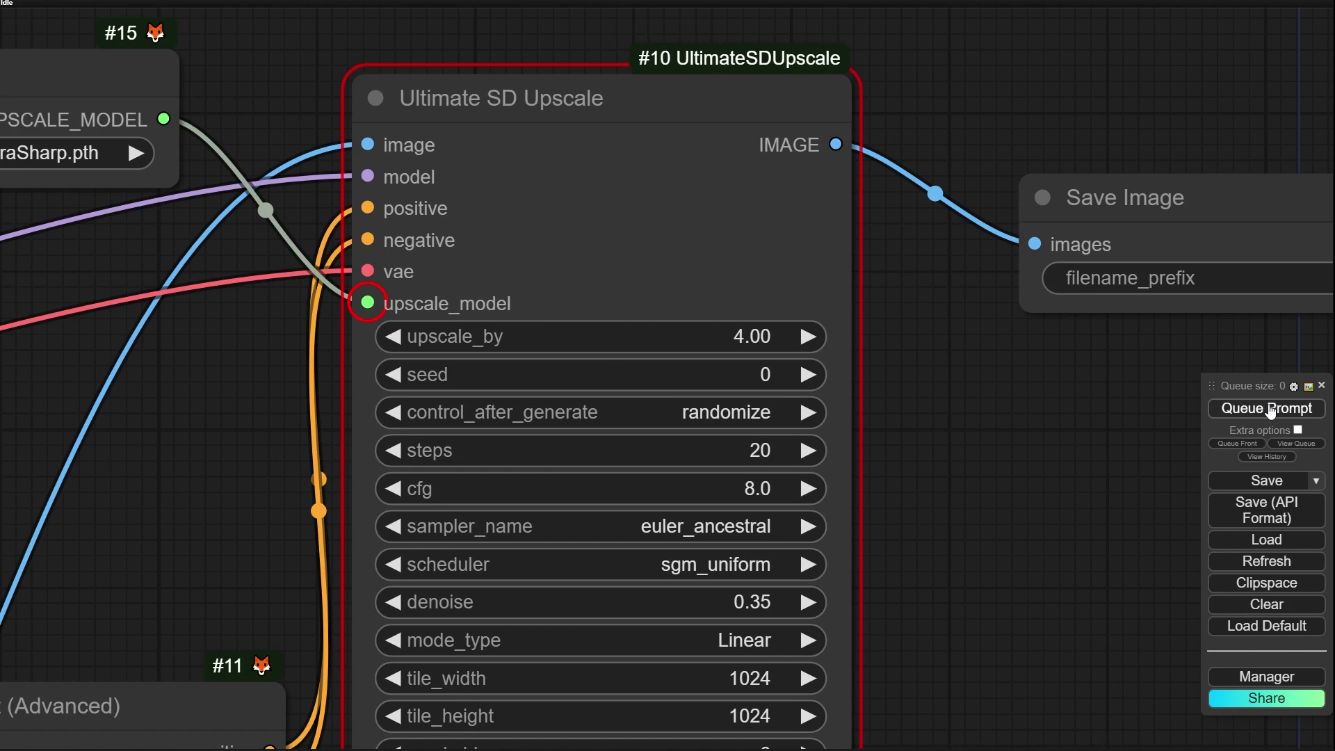
pyautogui.click(1270, 411)
pyautogui.moveTo(1054, 512); pyautogui.dragTo(1063, 345)
pyautogui.scroll(-3, 1008, 439)
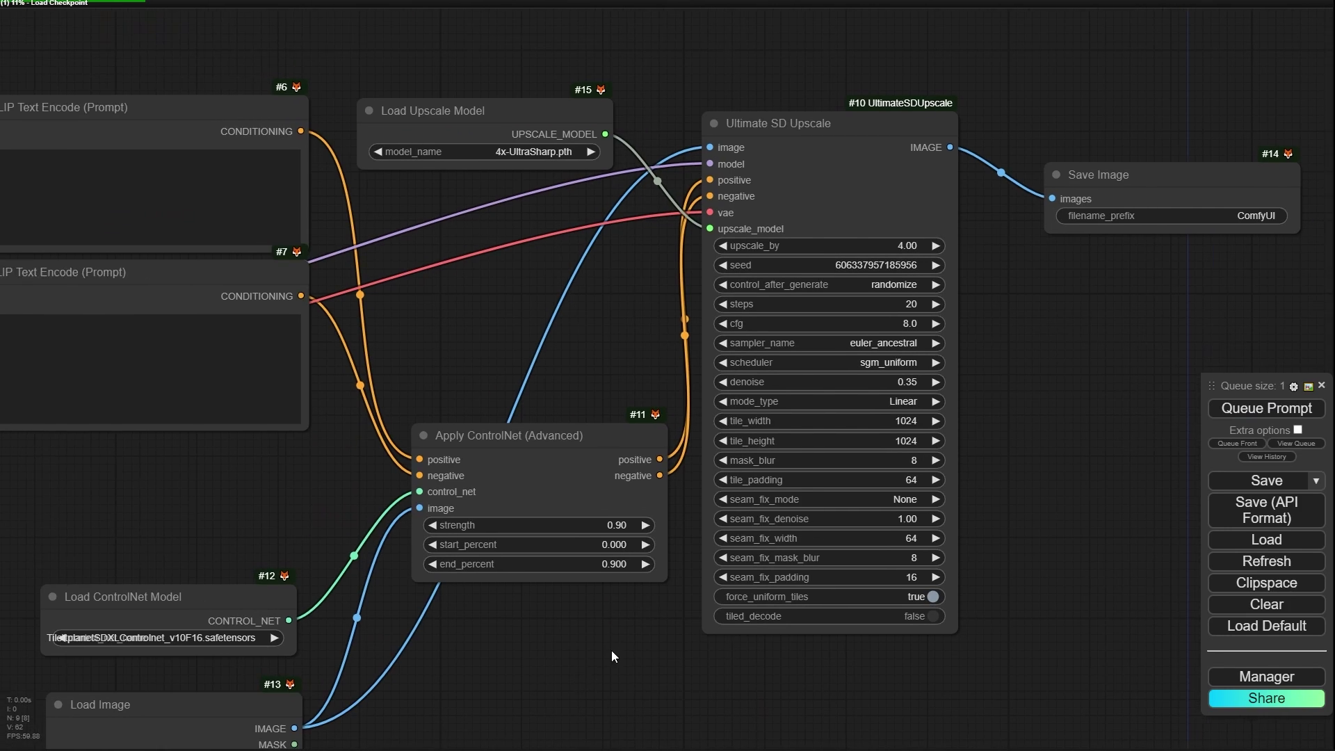
pyautogui.scroll(-4, 611, 650)
pyautogui.scroll(10, 111, 407)
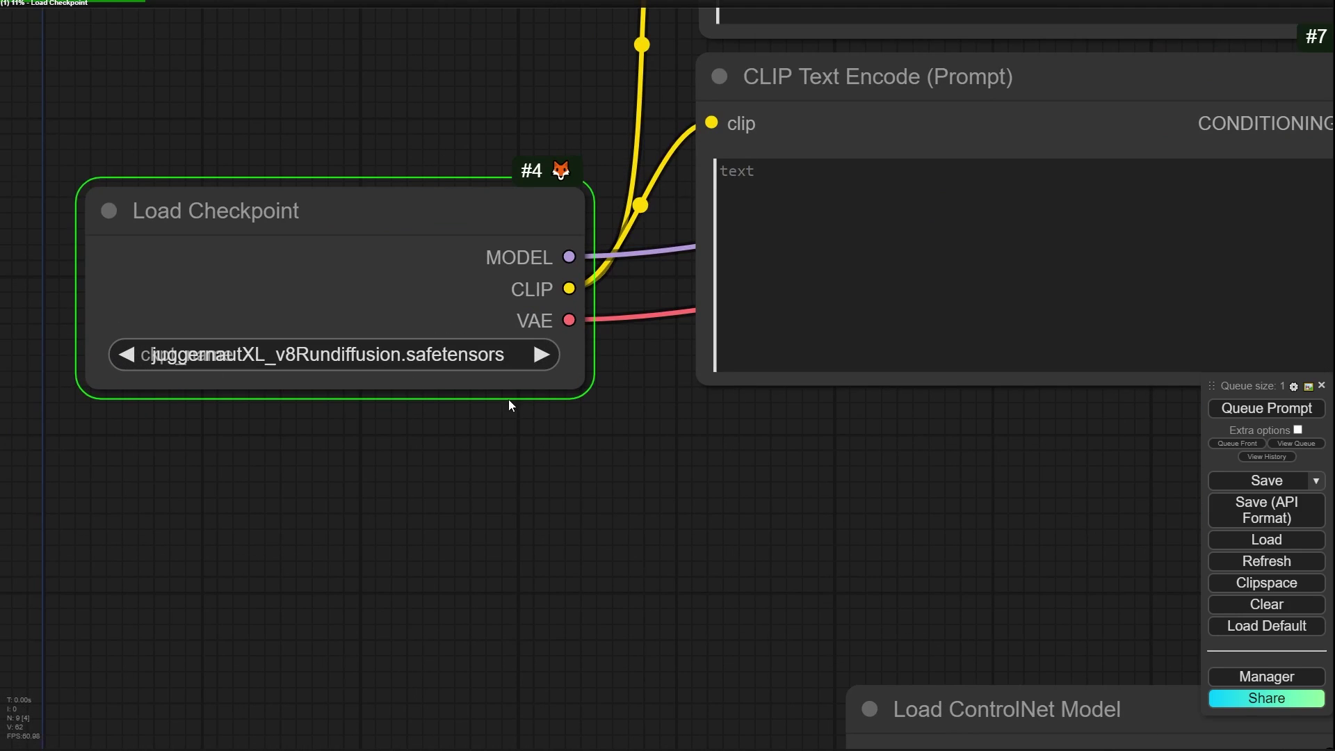
pyautogui.moveTo(538, 381); pyautogui.dragTo(593, 360)
pyautogui.scroll(-5, 741, 448)
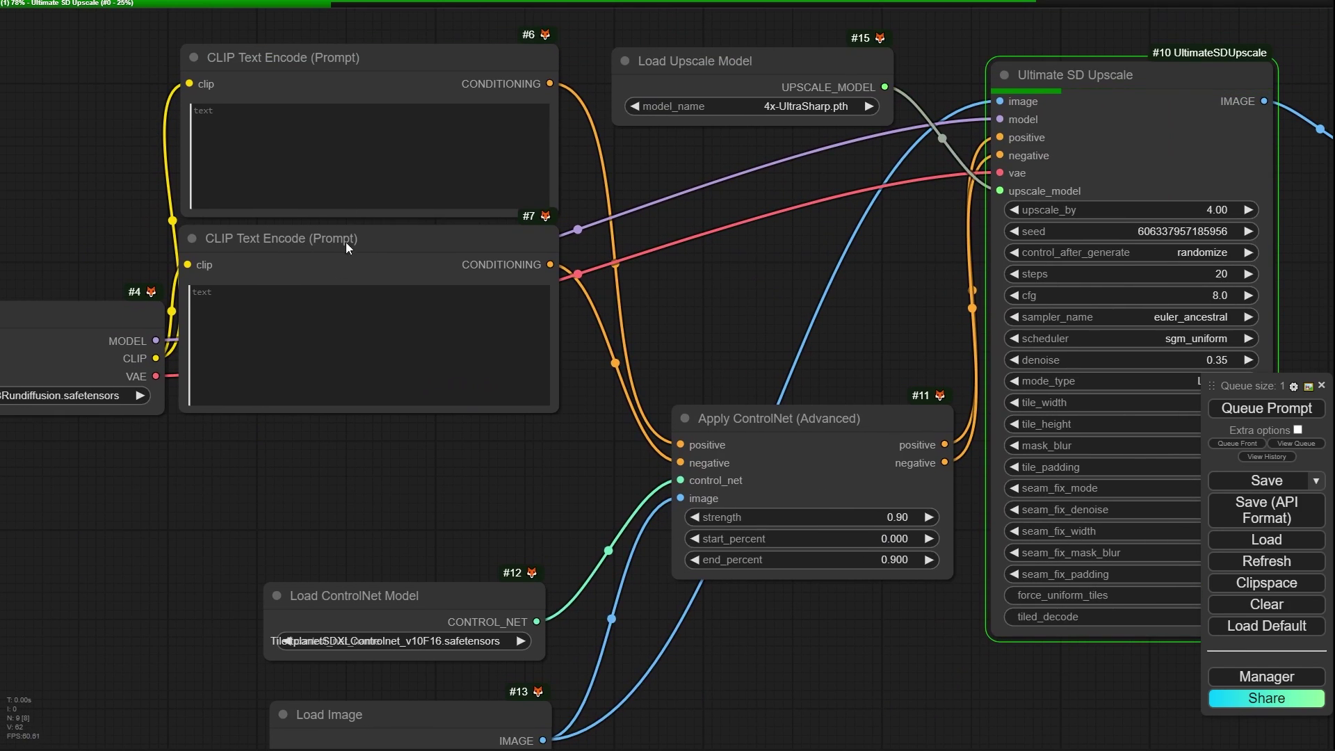
# Step: Extend the Ultimate SD Upscale node downward to make room for its preview image
pyautogui.scroll(-3, 515, 491)
pyautogui.moveTo(679, 641); pyautogui.dragTo(412, 546)
pyautogui.moveTo(757, 498); pyautogui.dragTo(774, 668)
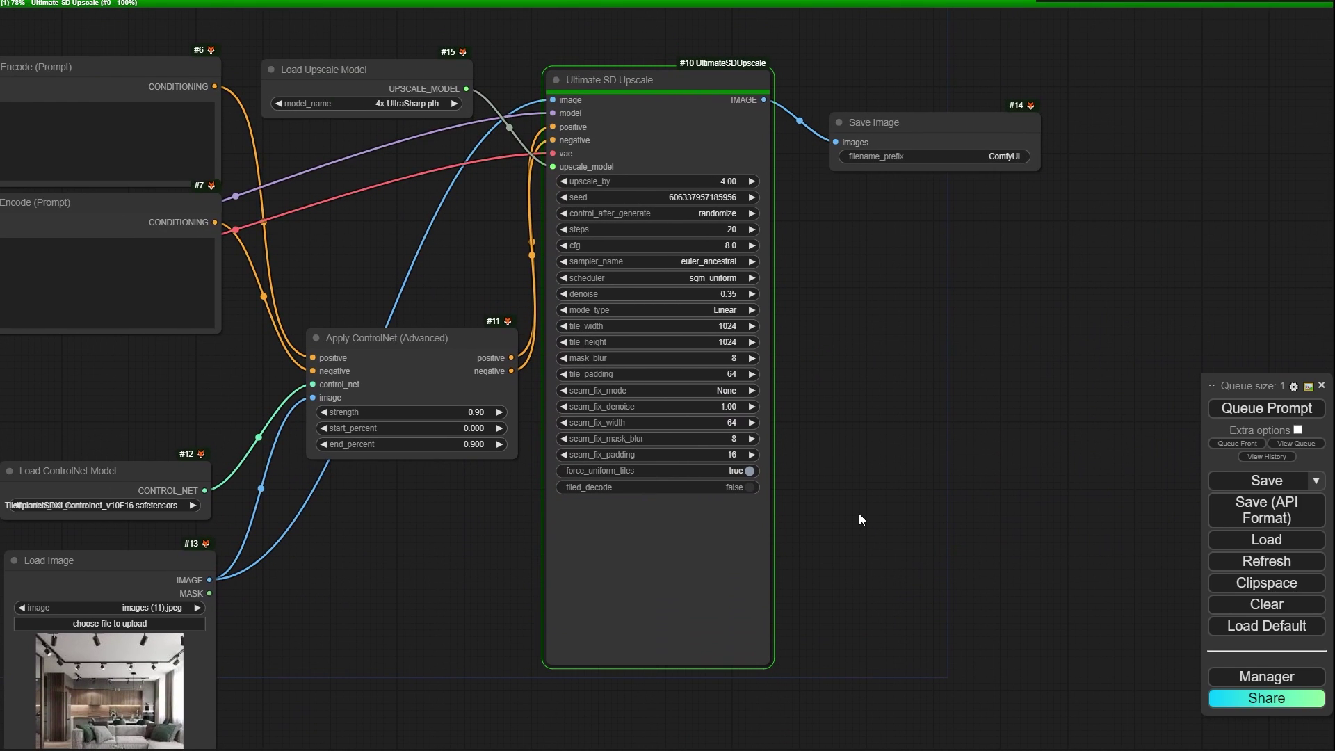
pyautogui.moveTo(846, 539); pyautogui.dragTo(835, 464)
# Step: Compare the preview in Ultimate SD Upscale with the original interior image in Load Image
pyautogui.scroll(6, 647, 555)
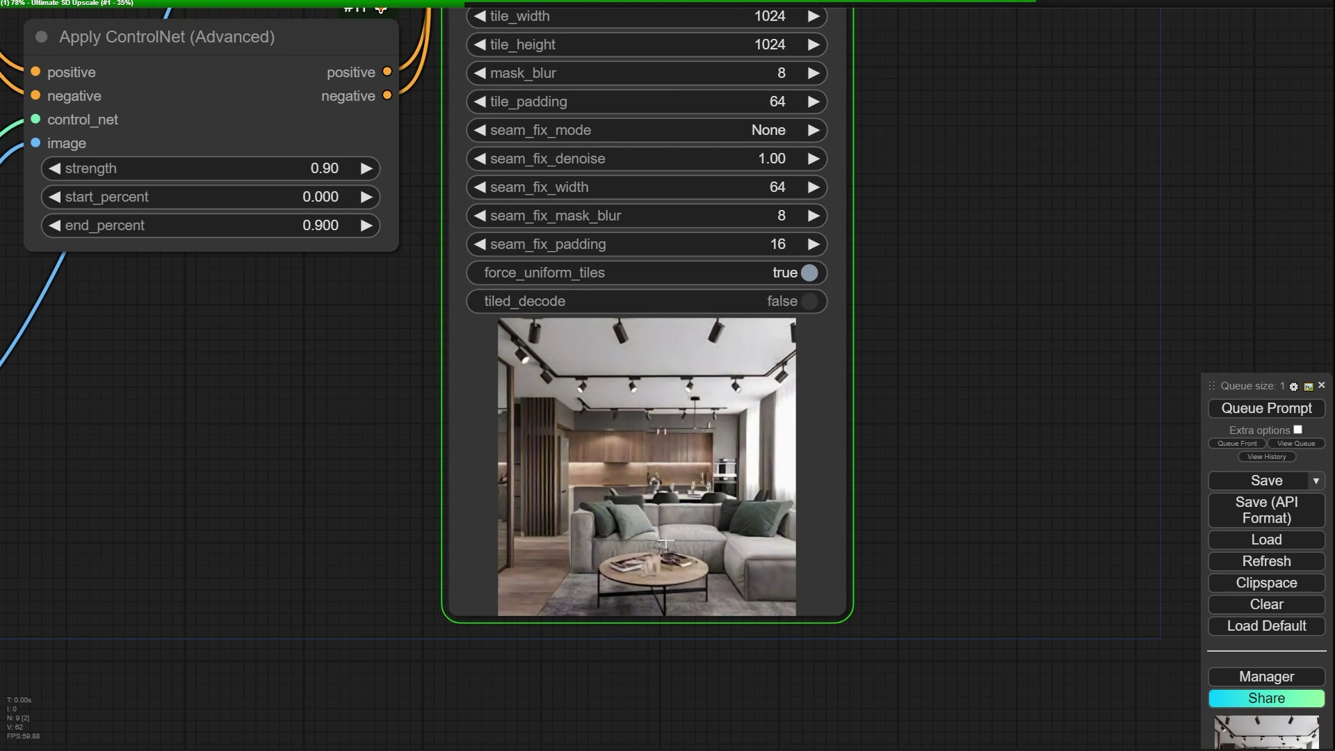
pyautogui.moveTo(500, 510); pyautogui.dragTo(1028, 209)
pyautogui.scroll(8, 130, 439)
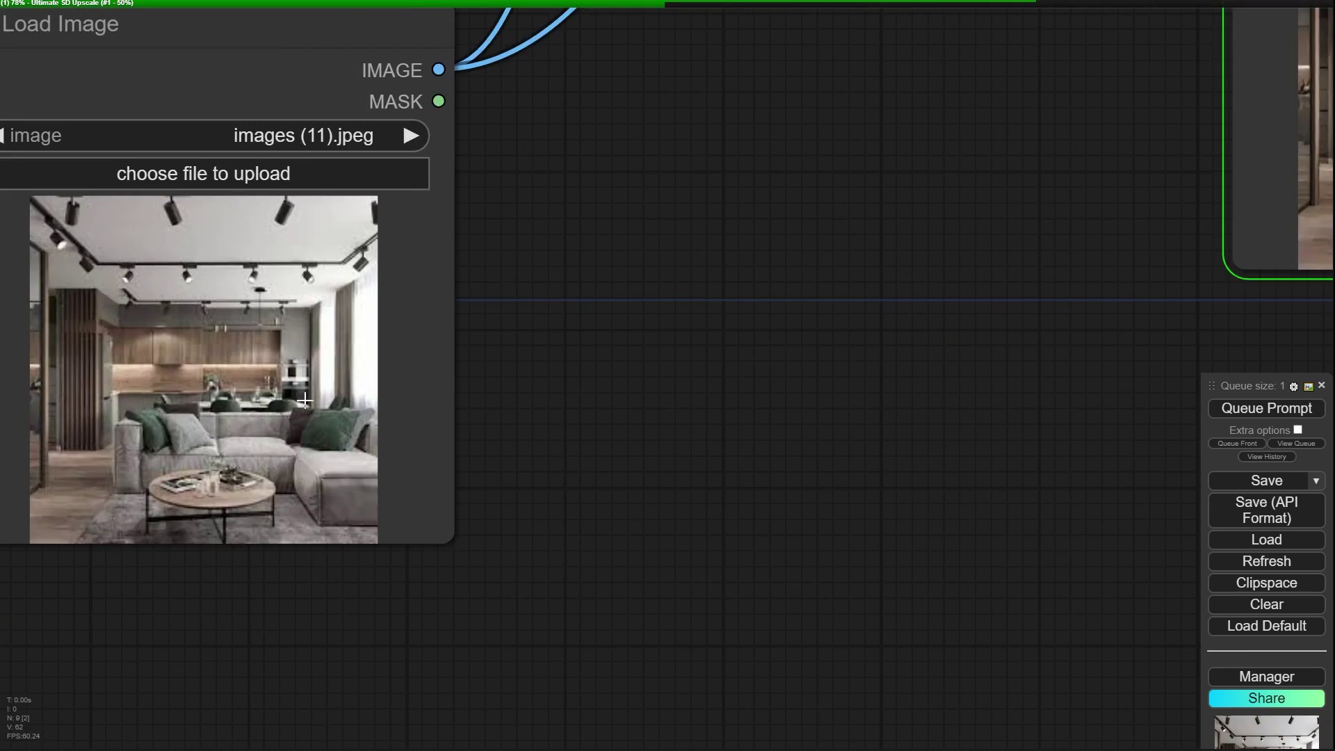
pyautogui.scroll(4, 130, 440)
pyautogui.scroll(-4, 130, 440)
pyautogui.scroll(-8, 130, 439)
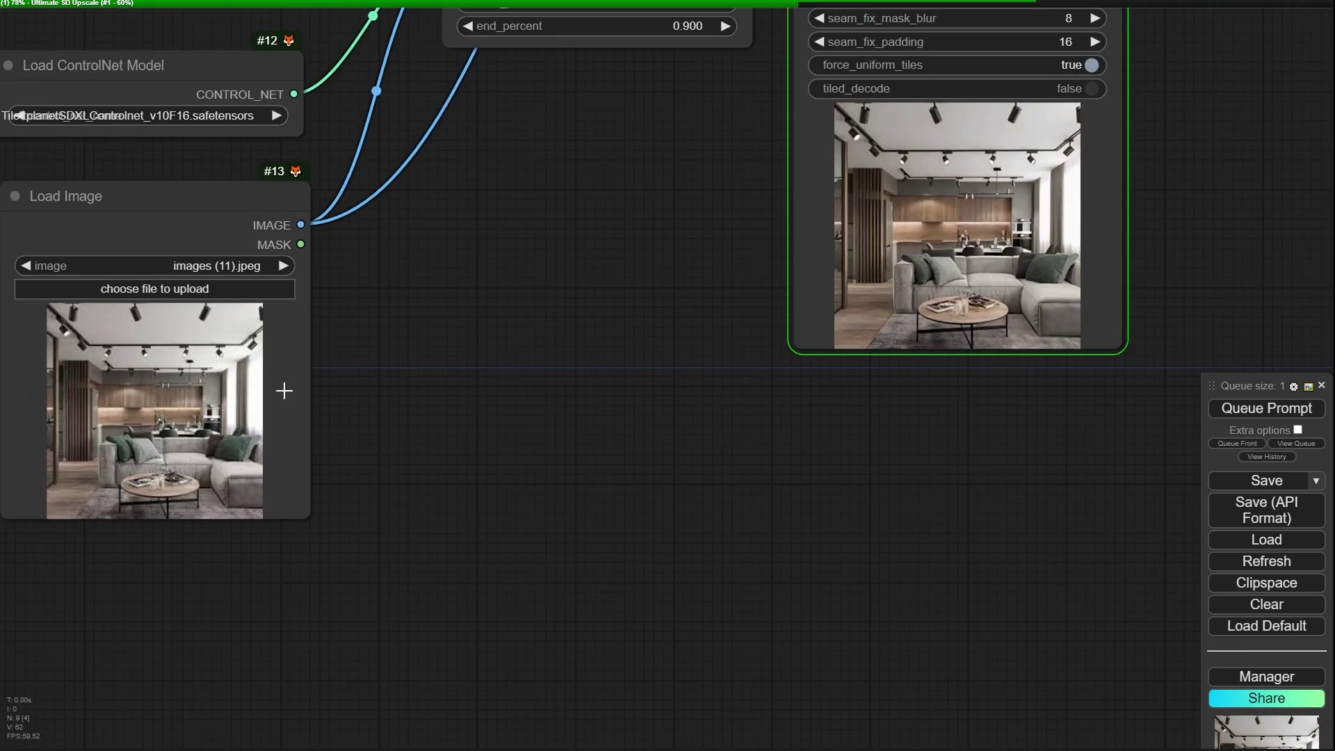
pyautogui.moveTo(283, 387); pyautogui.dragTo(338, 323)
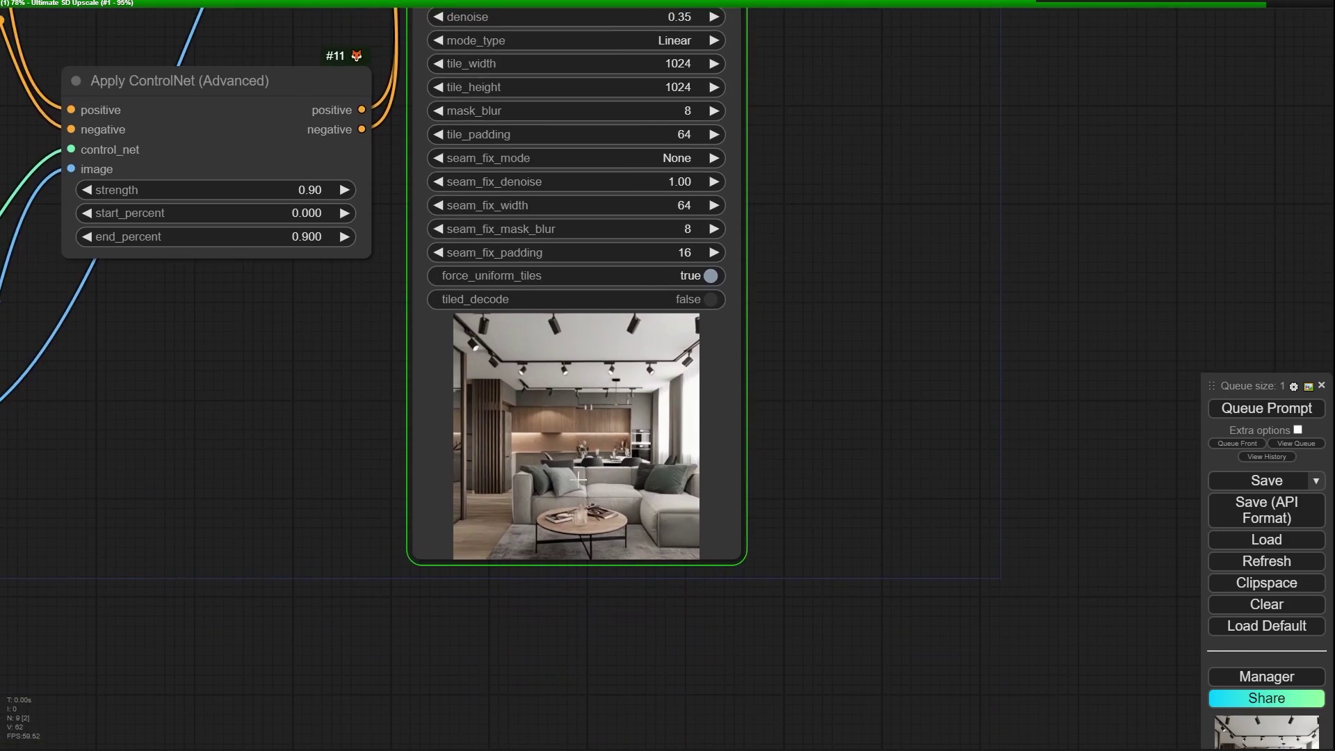
# Step: Inspect the details of the finished upscaled interior image at close range
pyautogui.scroll(9, 584, 477)
pyautogui.scroll(-10, 587, 480)
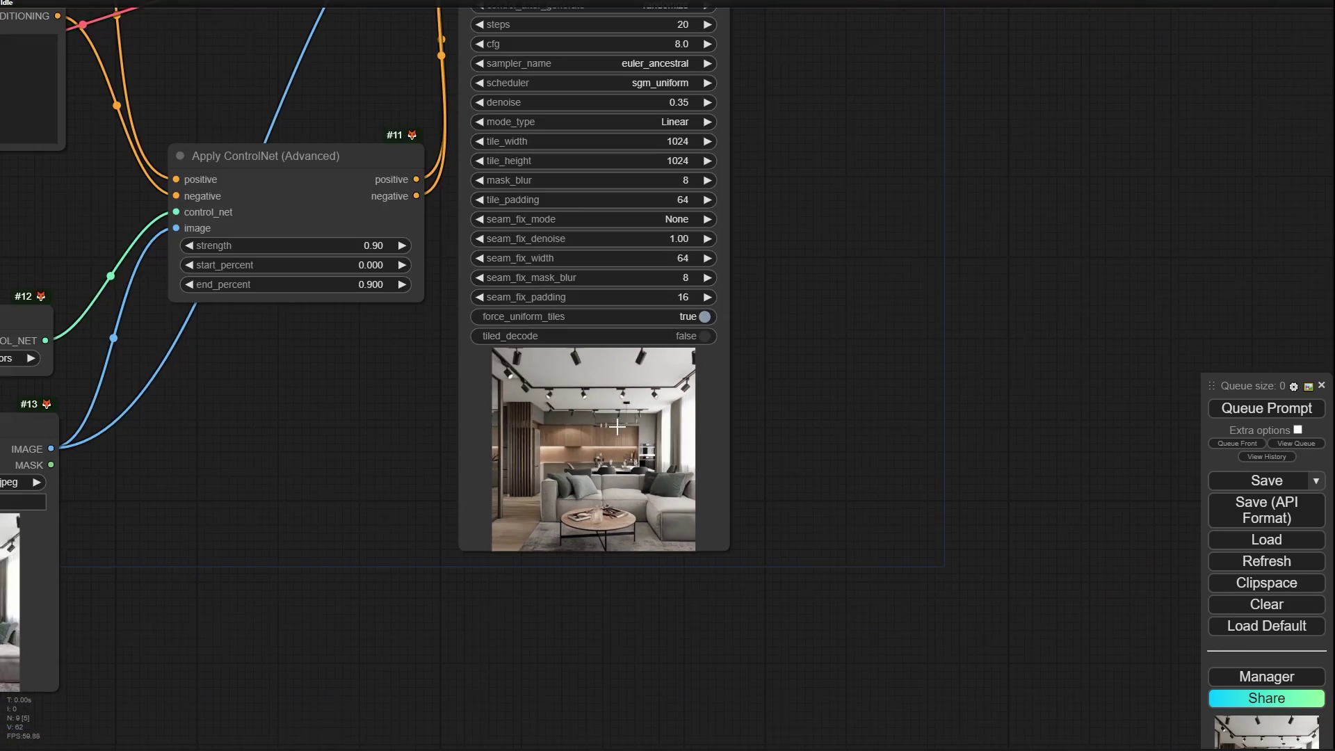
pyautogui.moveTo(866, 186); pyautogui.dragTo(609, 487)
pyautogui.scroll(18, 608, 490)
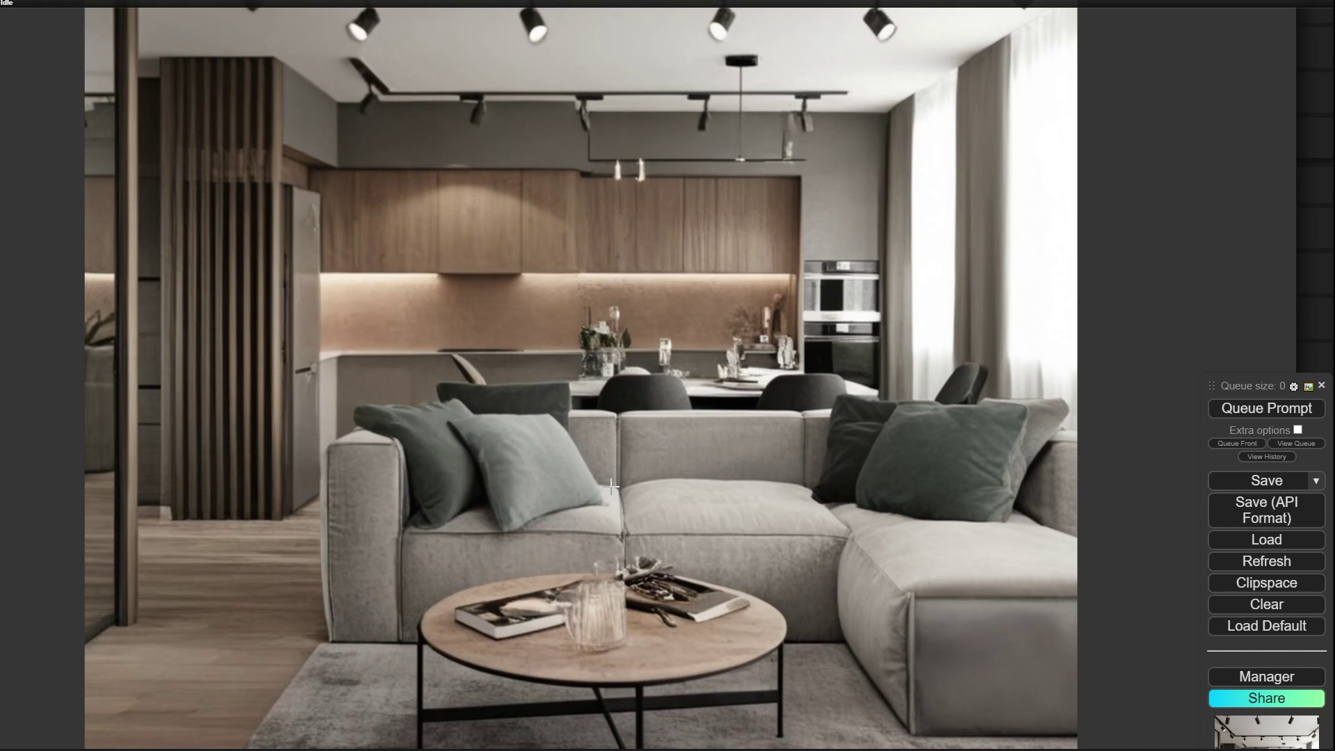
pyautogui.scroll(-15, 606, 491)
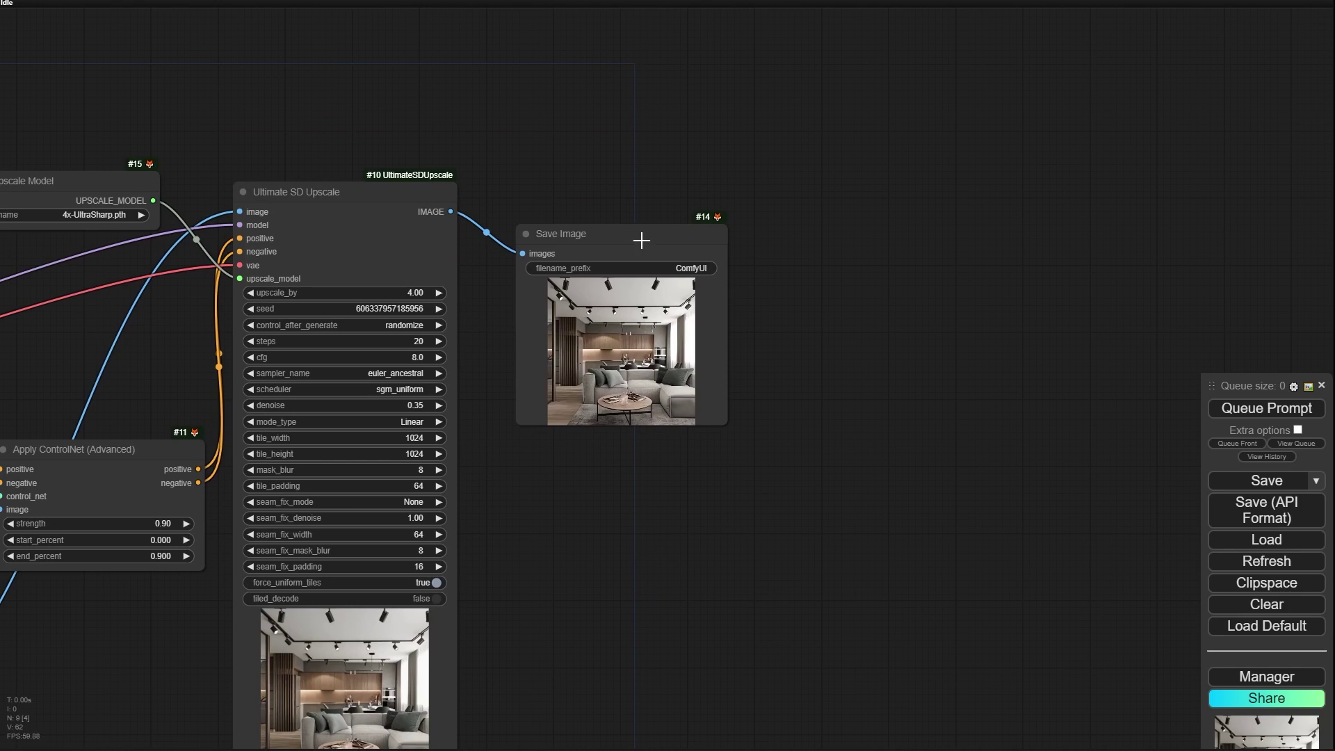
# Step: Move the Save Image node lower and closer to the Ultimate SD Upscale node
pyautogui.moveTo(642, 240); pyautogui.dragTo(595, 410)
pyautogui.moveTo(596, 243); pyautogui.dragTo(611, 198)
pyautogui.click(314, 143)
pyautogui.moveTo(670, 164); pyautogui.dragTo(585, 116)
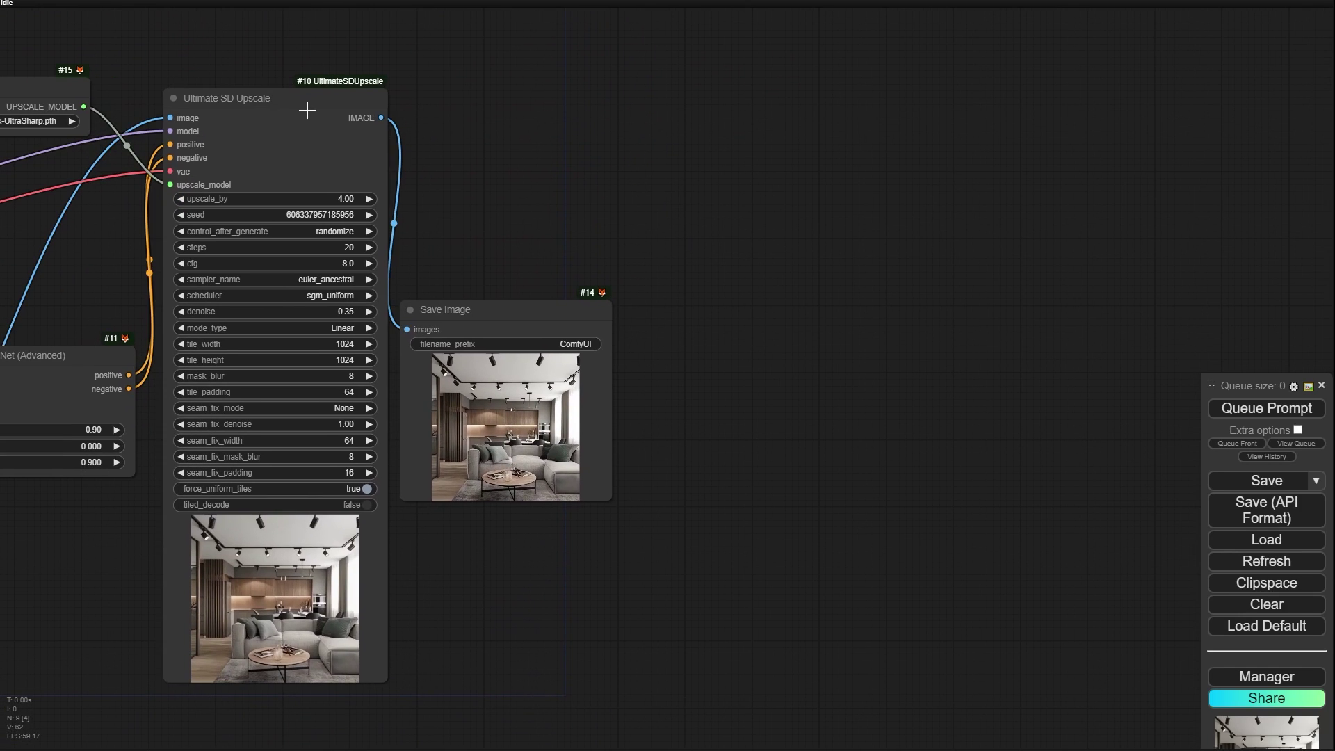
# Step: Duplicate the Ultimate SD Upscale node with its input connections and place the copy to the right of Save Image
pyautogui.click(307, 111)
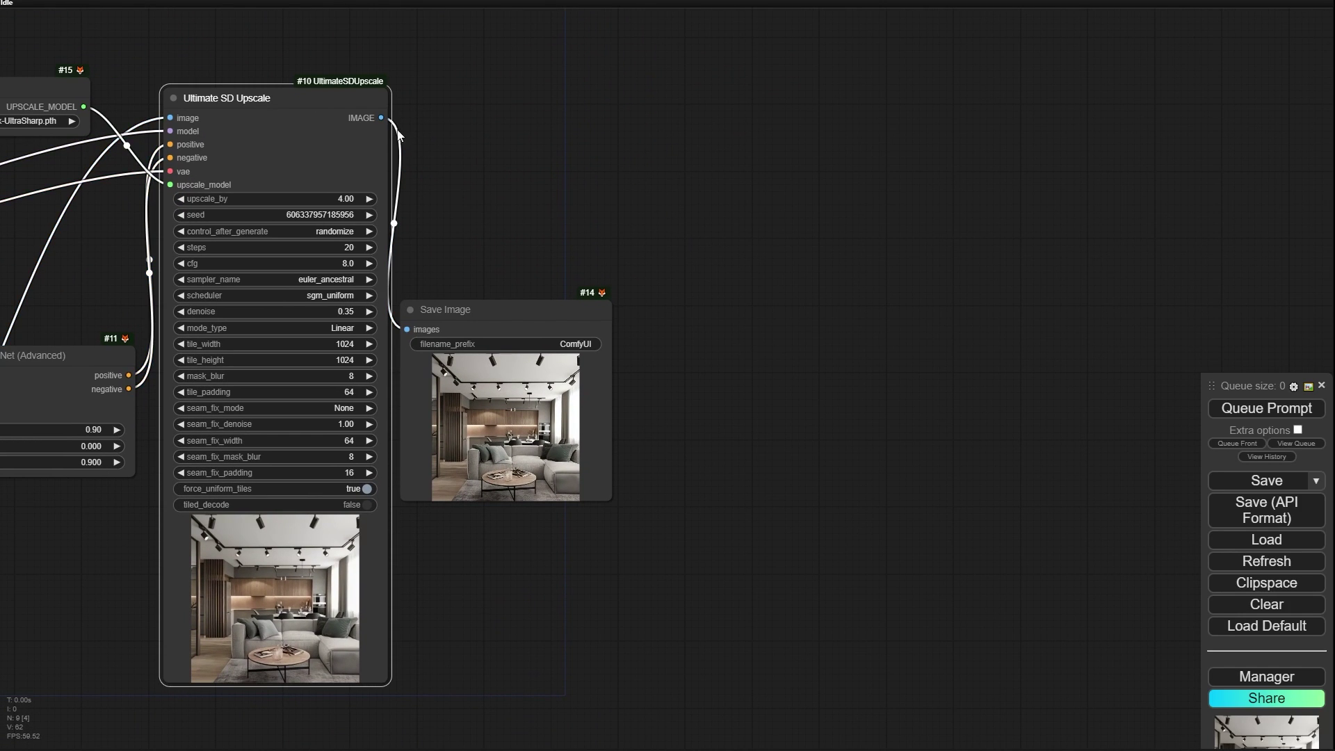
pyautogui.click(787, 210)
pyautogui.hotkey('ctrl', 'shift', 'v')
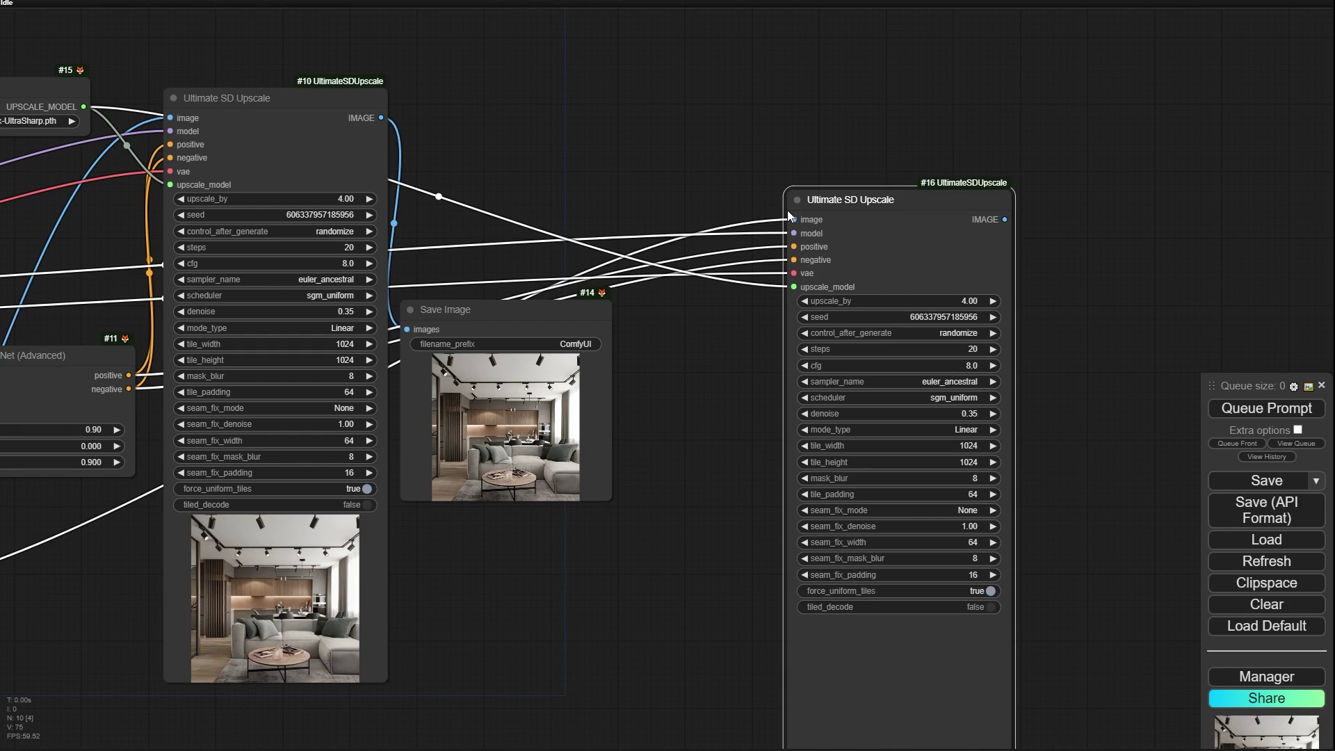
# Step: Reposition the duplicated Ultimate SD Upscale node and feed its image input from the first Ultimate SD Upscale node's IMAGE output
pyautogui.moveTo(860, 197); pyautogui.dragTo(724, 88)
pyautogui.moveTo(376, 122); pyautogui.dragTo(657, 107)
pyautogui.moveTo(490, 256); pyautogui.dragTo(466, 268)
pyautogui.moveTo(734, 139); pyautogui.dragTo(871, 122)
pyautogui.scroll(-5, 569, 313)
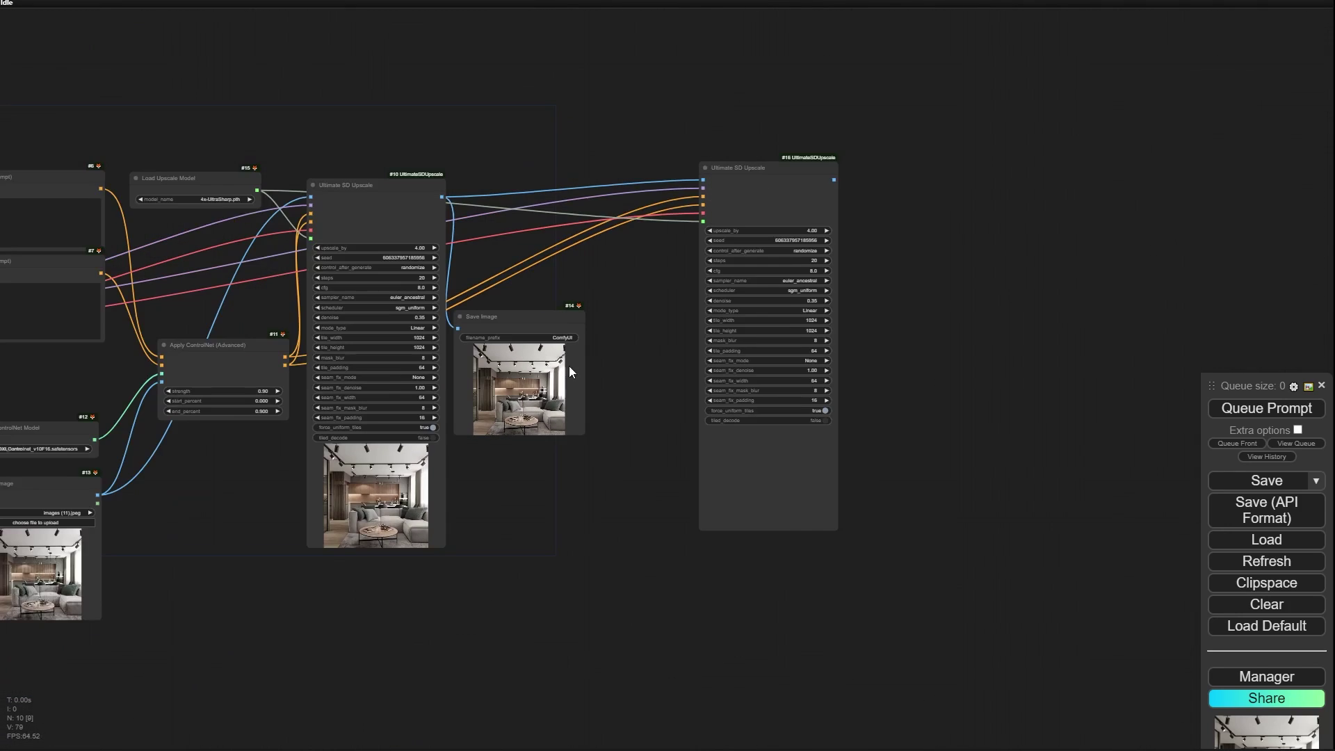
# Step: Duplicate the Apply ControlNet (Advanced) node and place the copy between Save Image and the second Ultimate SD Upscale node
pyautogui.scroll(2, 316, 473)
pyautogui.click(470, 300)
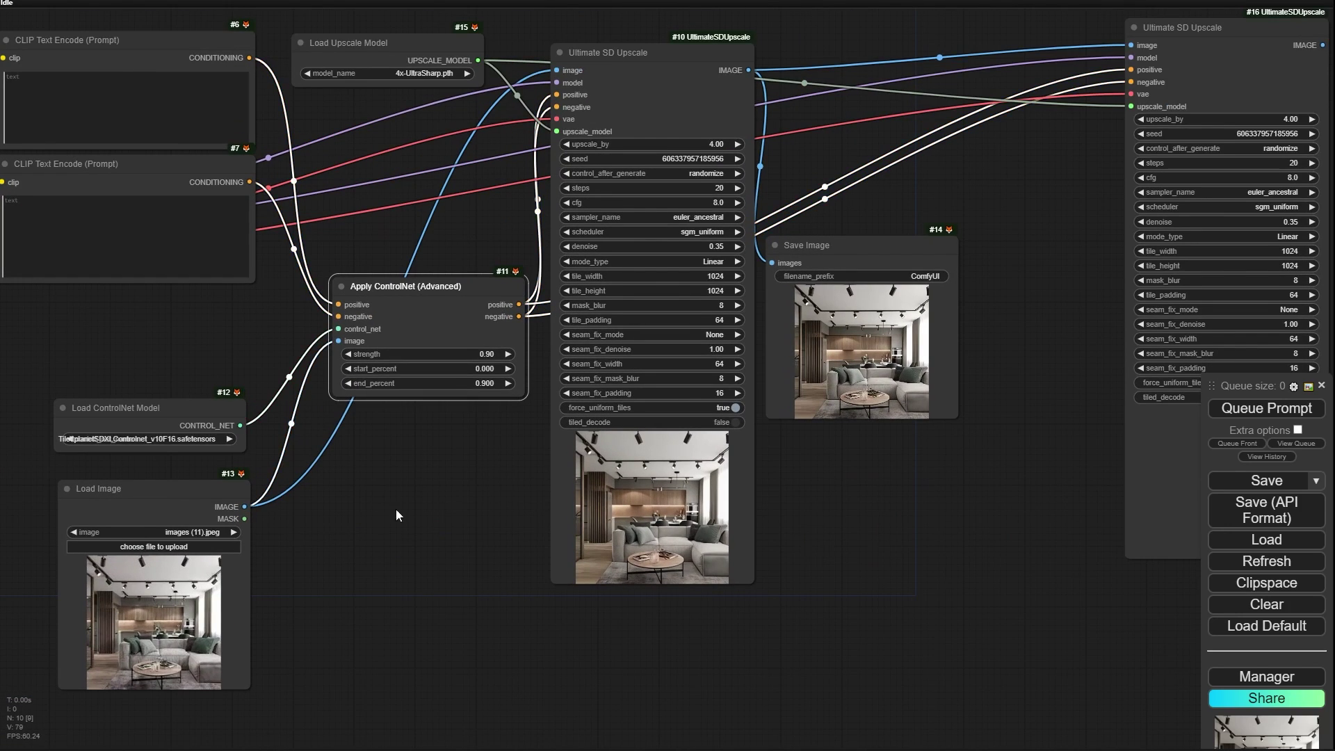
pyautogui.moveTo(395, 509); pyautogui.dragTo(310, 508)
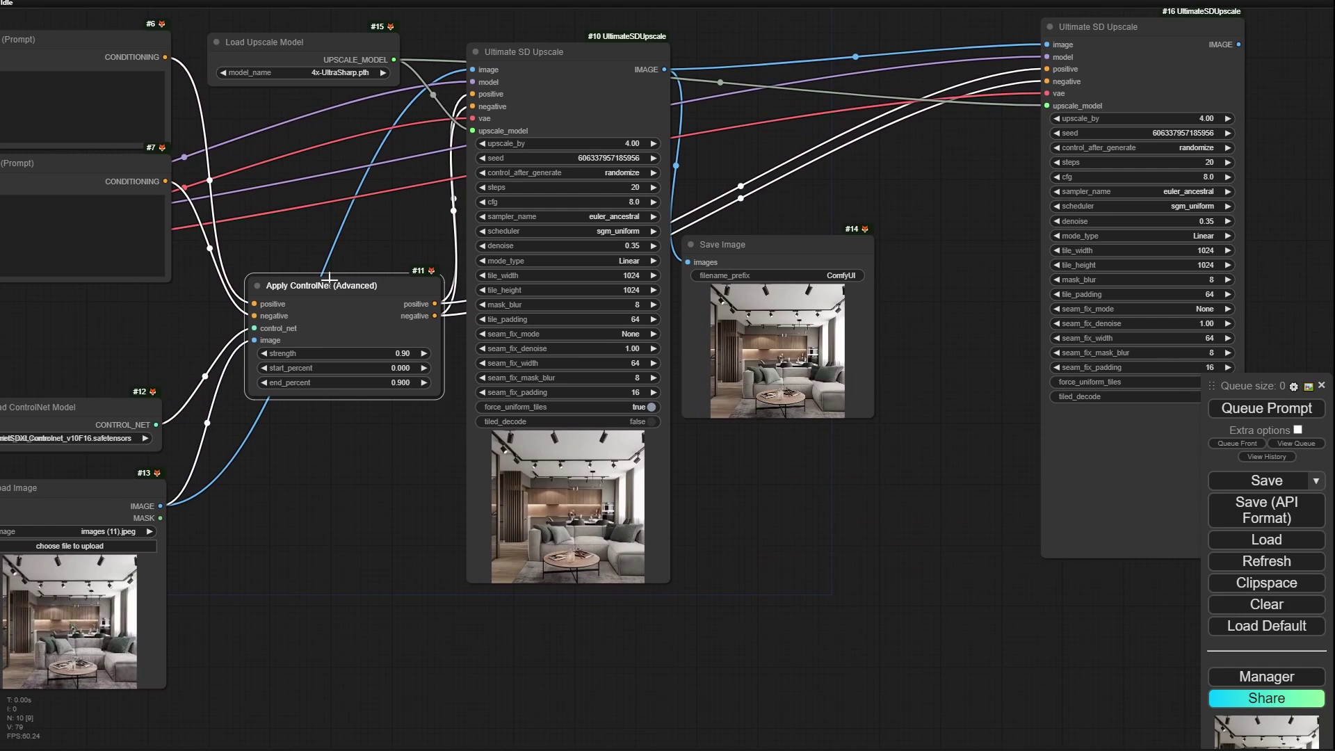
pyautogui.hotkey('ctrl', 'v')
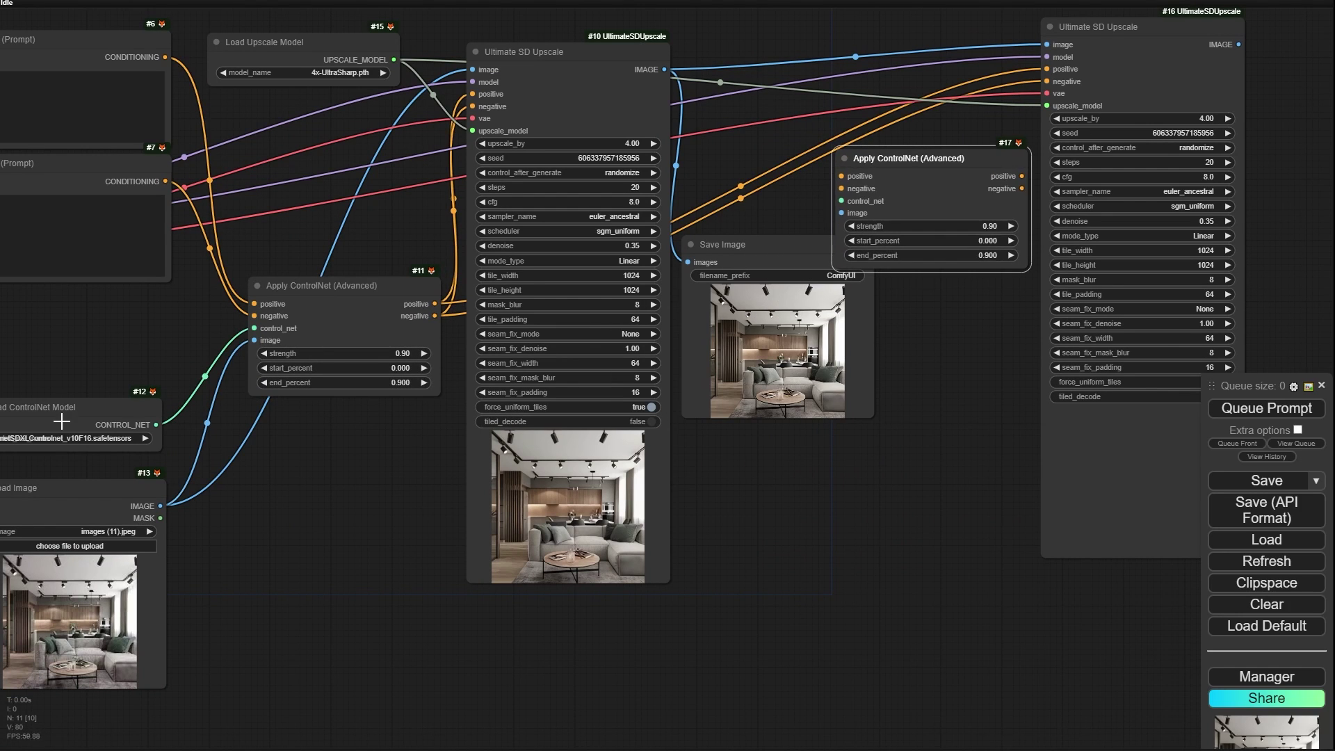
# Step: Connect Load ControlNet Model and both CLIP Text Encode outputs to the copied Apply ControlNet's control_net, positive and negative inputs
pyautogui.moveTo(155, 416); pyautogui.dragTo(842, 201)
pyautogui.moveTo(730, 146); pyautogui.dragTo(675, 166)
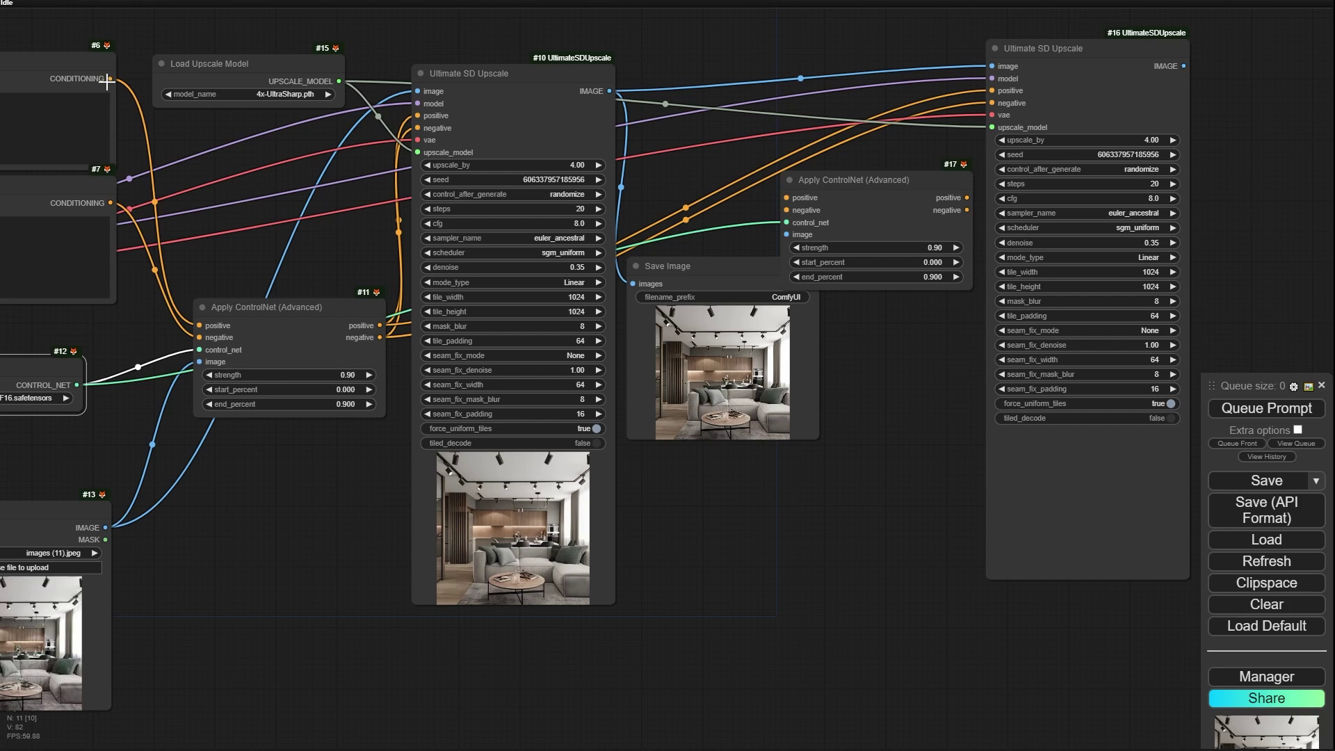
pyautogui.moveTo(108, 79); pyautogui.dragTo(418, 128)
pyautogui.moveTo(107, 186); pyautogui.dragTo(878, 220)
# Step: Connect the copied Apply ControlNet's positive and negative outputs to the matching inputs of the second Ultimate SD Upscale node
pyautogui.moveTo(722, 194); pyautogui.dragTo(403, 246)
pyautogui.moveTo(629, 243); pyautogui.dragTo(598, 206)
pyautogui.moveTo(710, 224); pyautogui.dragTo(765, 166)
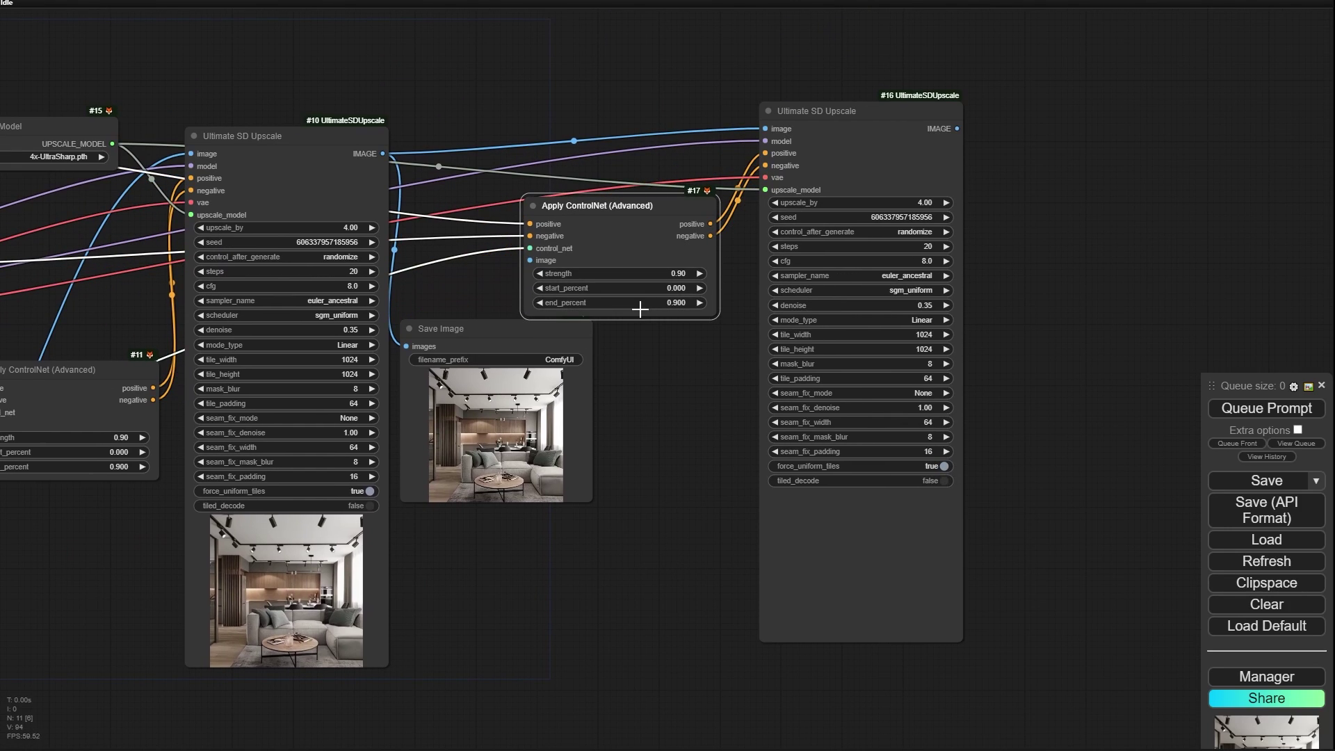
# Step: Move the copied Apply ControlNet node up so that it sits clear of the Save Image node
pyautogui.scroll(-6, 445, 260)
pyautogui.moveTo(140, 291); pyautogui.dragTo(323, 270)
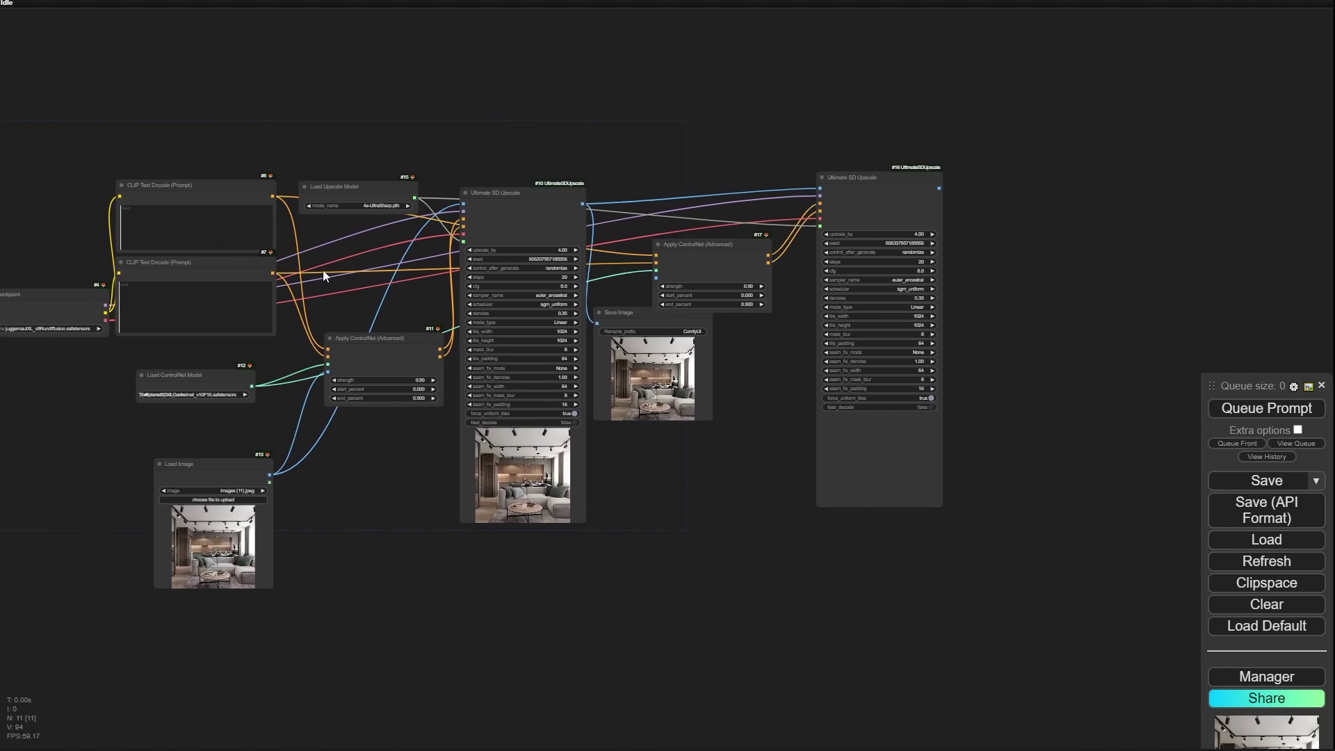
pyautogui.scroll(7, 271, 245)
pyautogui.moveTo(1018, 228); pyautogui.dragTo(1079, 240)
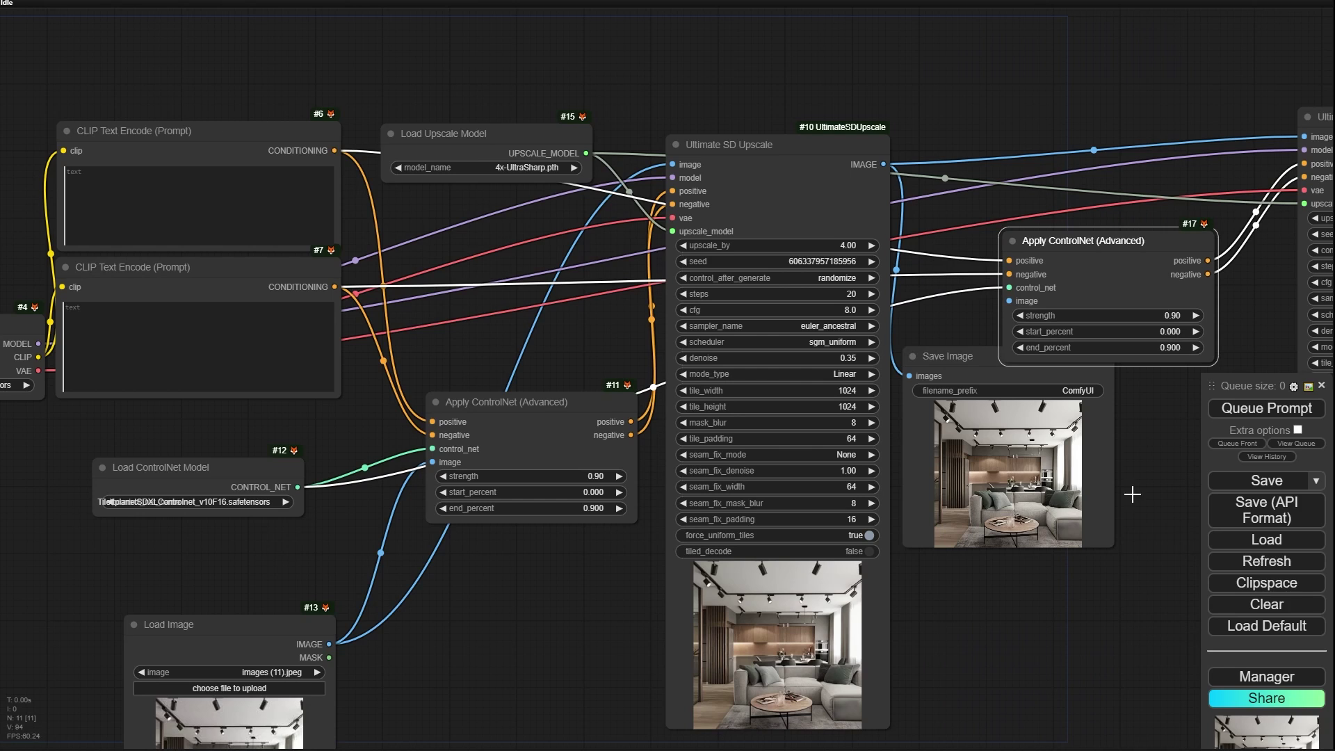
pyautogui.moveTo(1108, 625); pyautogui.dragTo(548, 576)
pyautogui.moveTo(576, 211); pyautogui.dragTo(565, 156)
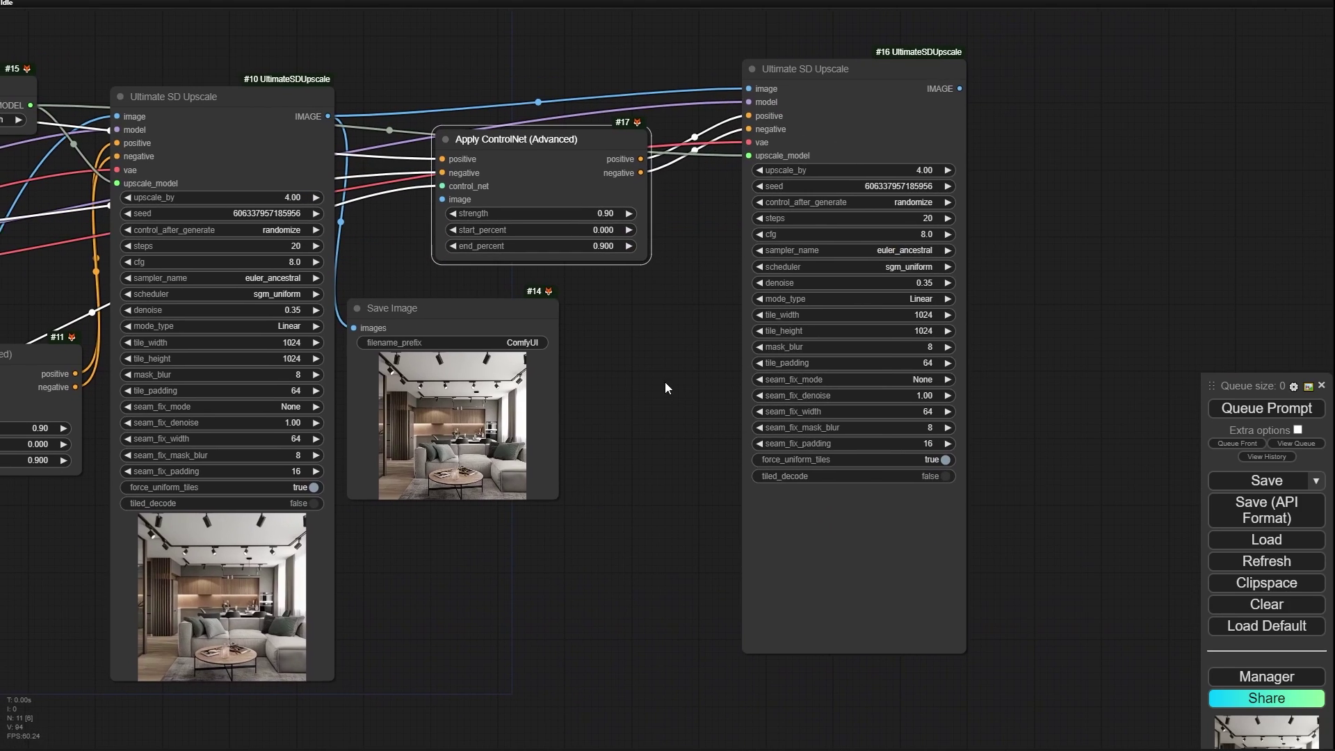
# Step: Set upscale_by to 2.00 on the second Ultimate SD Upscale node and queue the workflow
pyautogui.moveTo(665, 382); pyautogui.dragTo(903, 368)
pyautogui.moveTo(1137, 192); pyautogui.dragTo(698, 259)
pyautogui.scroll(5, 698, 259)
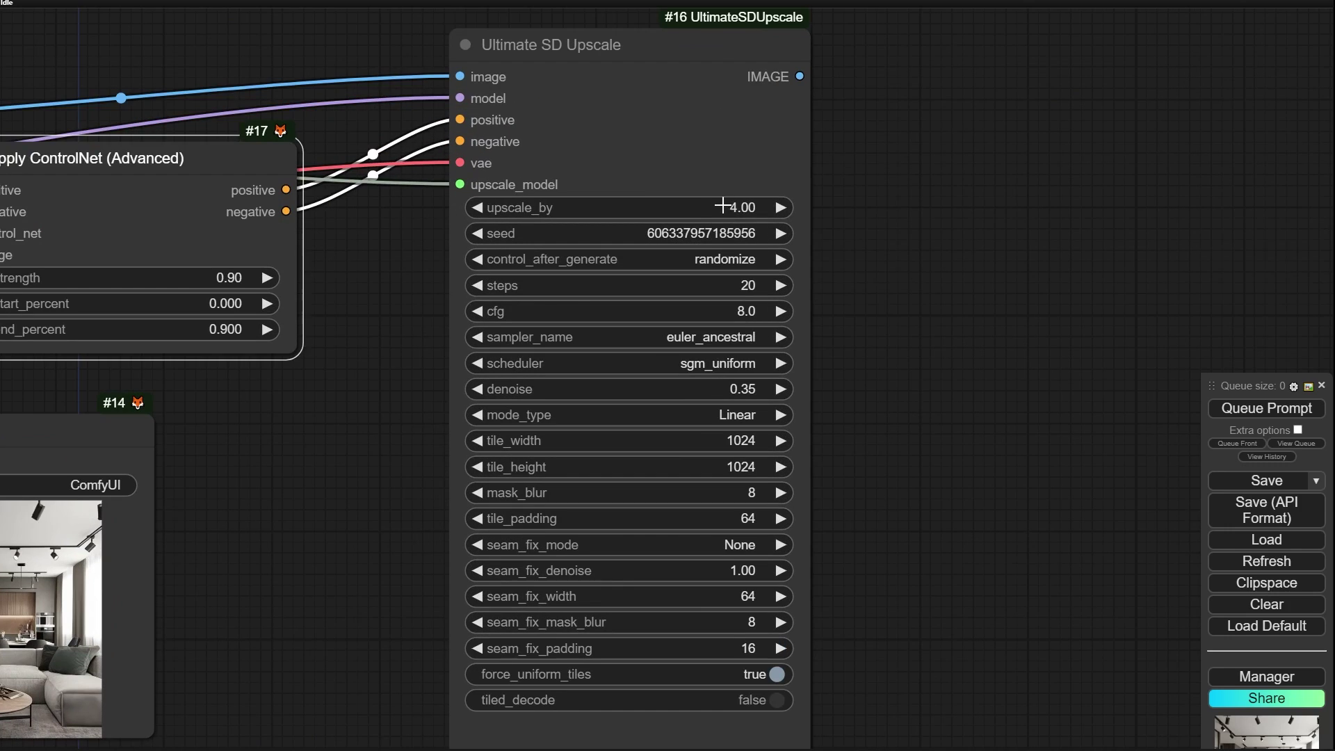
pyautogui.click(723, 206)
pyautogui.write('2')
pyautogui.press('Return')
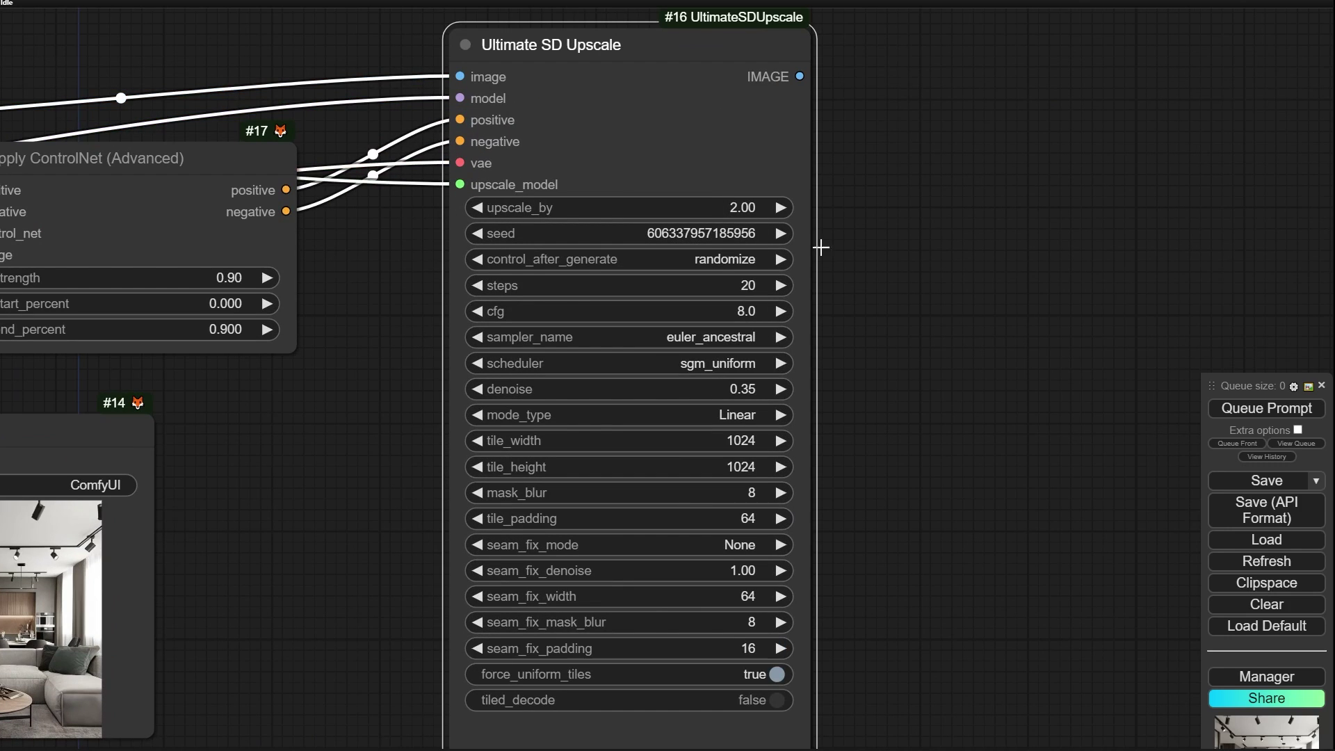
pyautogui.click(1284, 409)
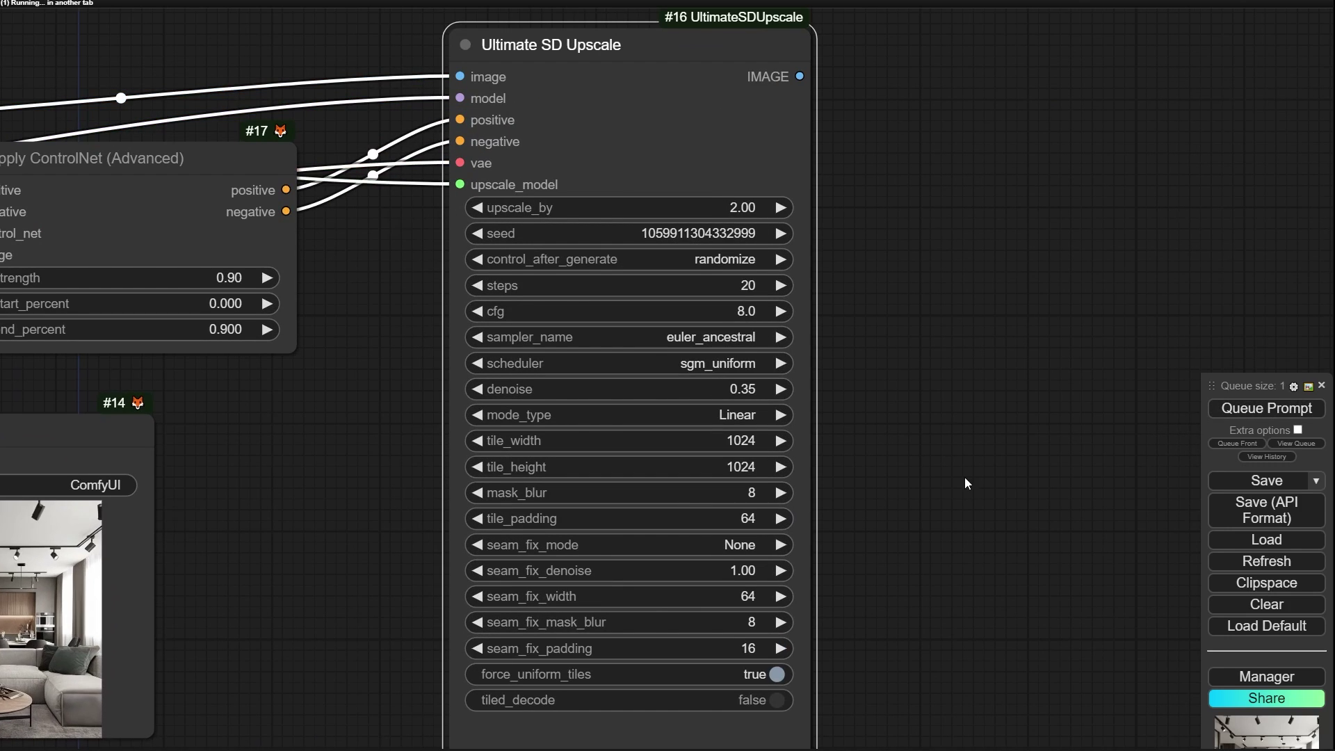
# Step: Add a Save Image node to the second Ultimate SD Upscale node's IMAGE output and show the queue list
pyautogui.scroll(-3, 811, 295)
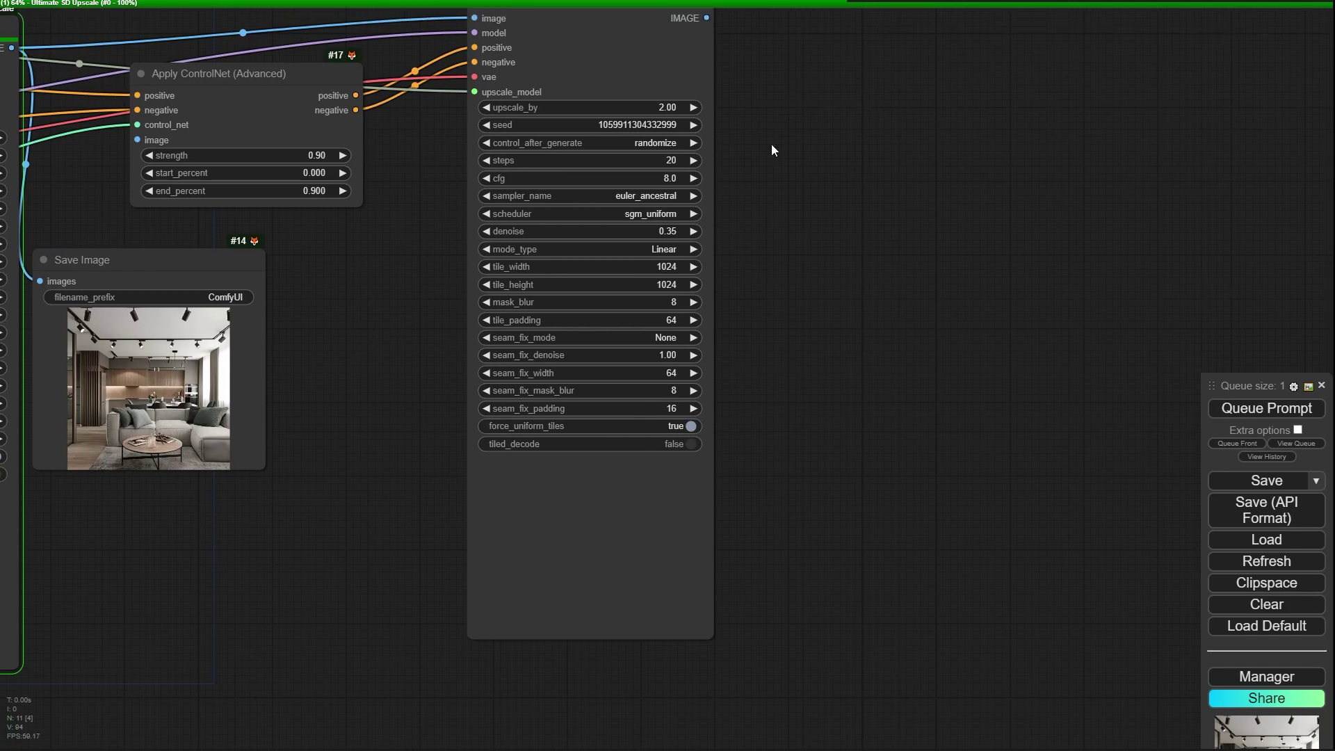
pyautogui.moveTo(770, 144); pyautogui.dragTo(728, 243)
pyautogui.moveTo(664, 116); pyautogui.dragTo(701, 131)
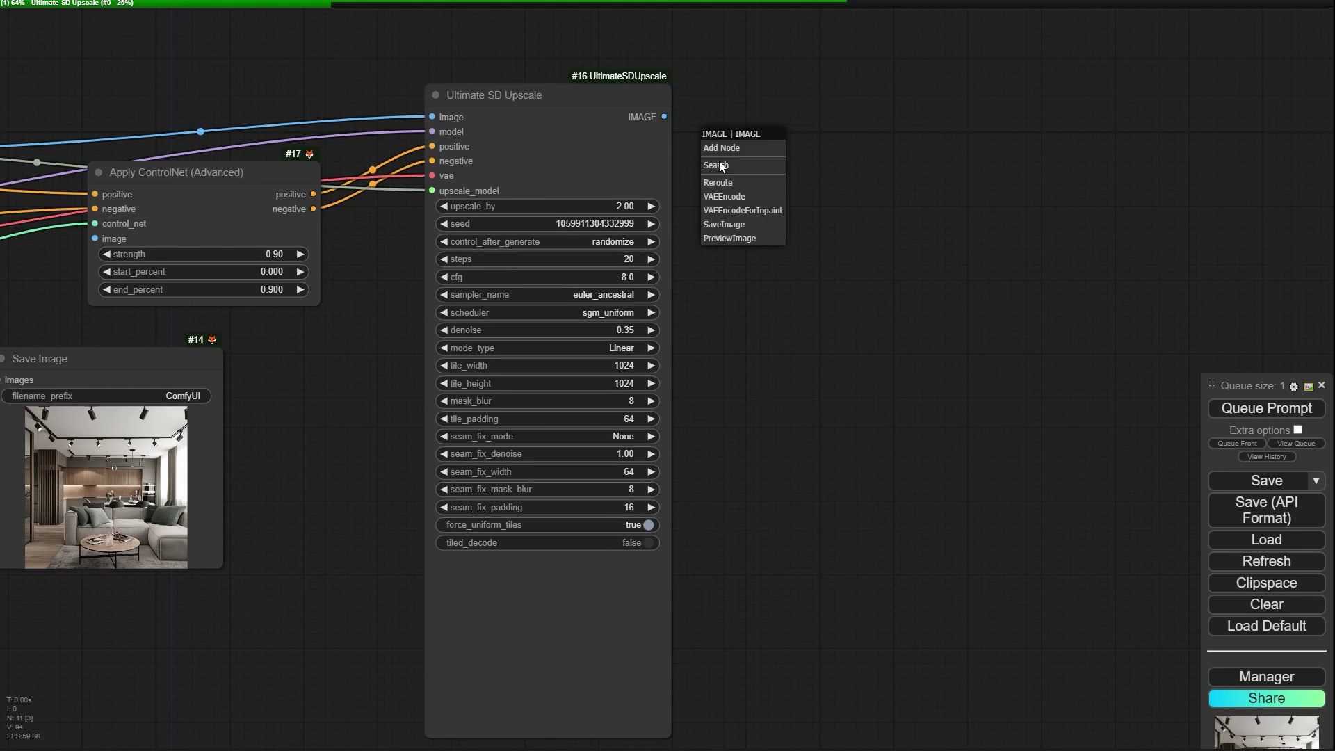
pyautogui.click(729, 224)
pyautogui.click(1296, 443)
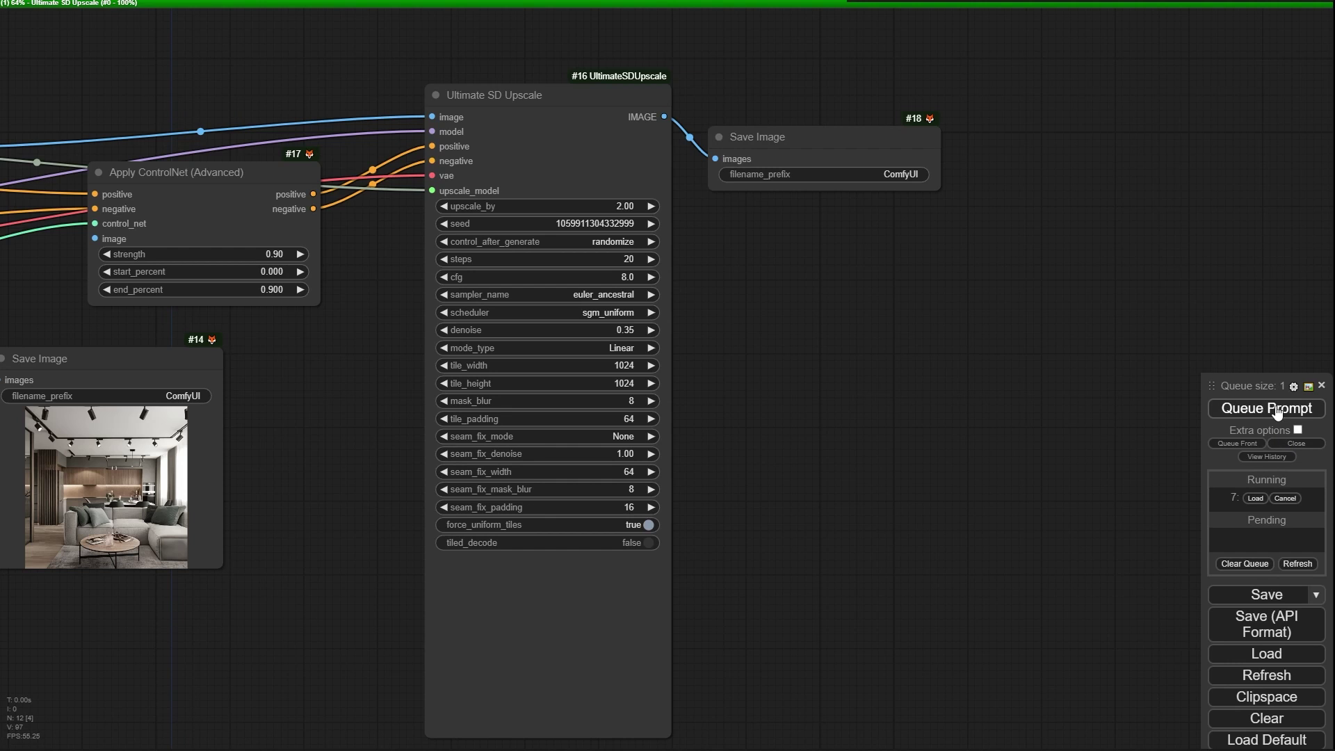
# Step: Set control_after_generate to fixed on both Ultimate SD Upscale nodes and queue the workflow
pyautogui.click(599, 224)
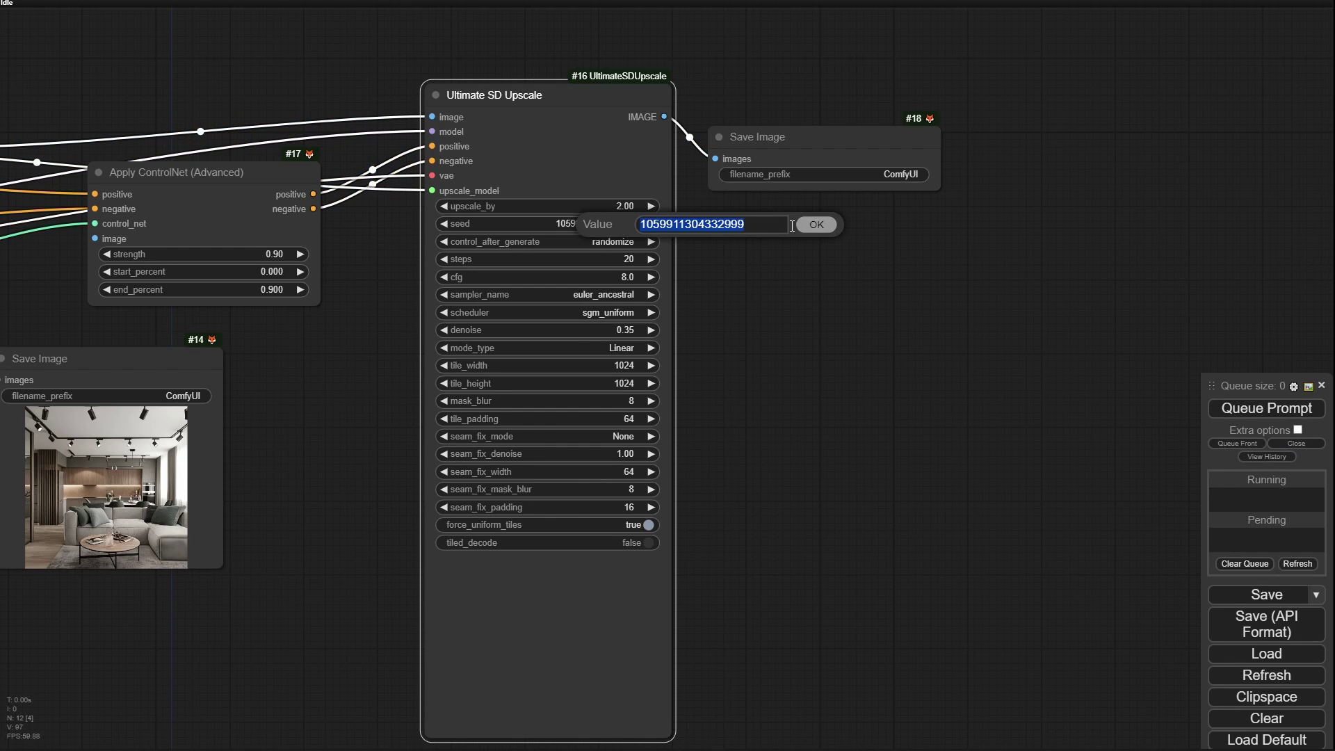
pyautogui.scroll(10, 557, 208)
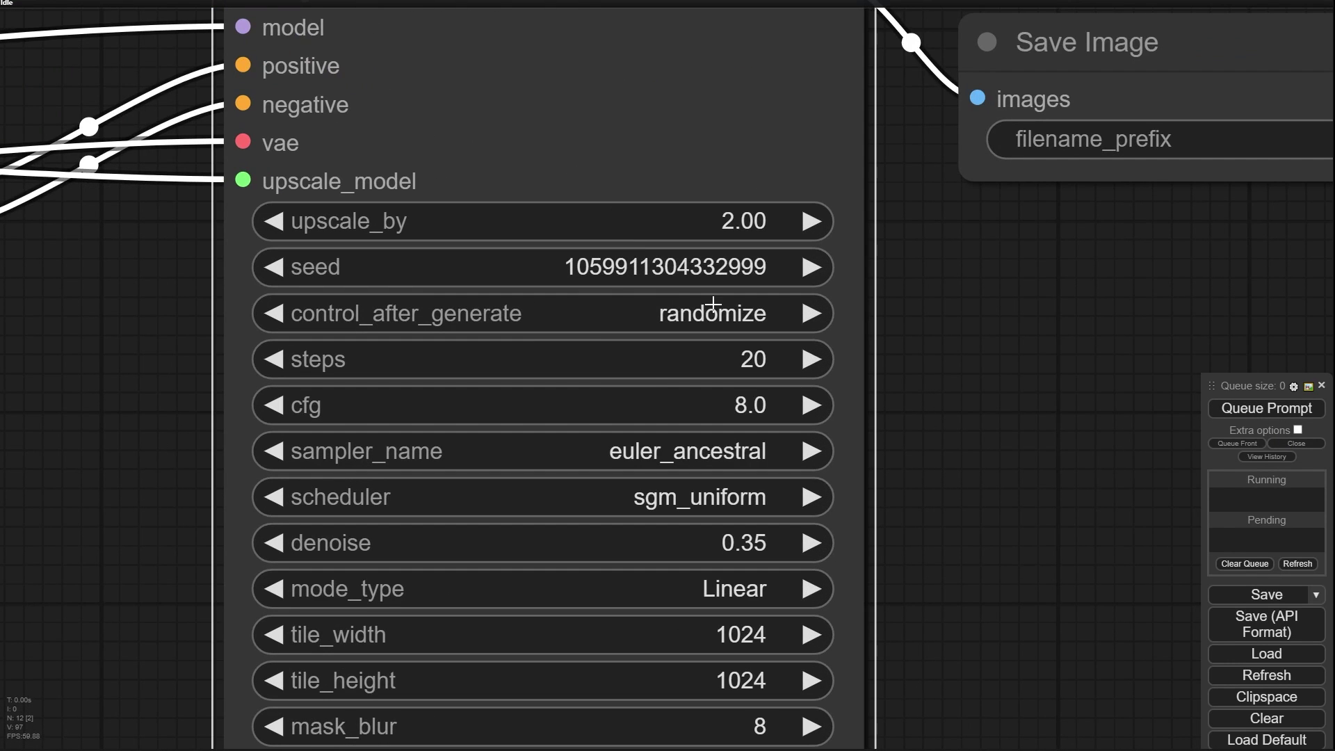
pyautogui.click(713, 306)
pyautogui.click(688, 274)
pyautogui.scroll(-11, 696, 320)
pyautogui.moveTo(423, 460); pyautogui.dragTo(281, 388)
pyautogui.scroll(5, 288, 341)
pyautogui.click(274, 295)
pyautogui.click(285, 300)
pyautogui.click(1267, 408)
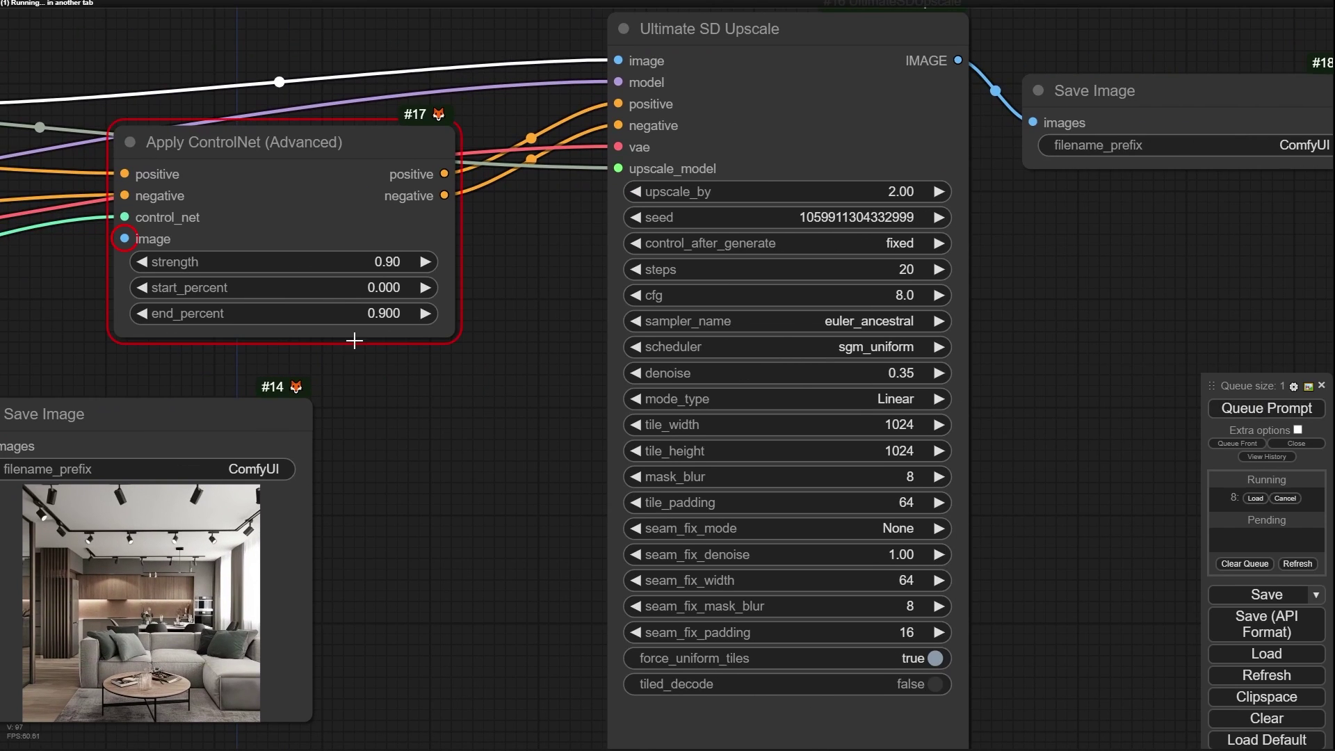
# Step: Connect the first Ultimate SD Upscale's IMAGE output to the copied Apply ControlNet's image input, move that node slightly down and queue the workflow again
pyautogui.moveTo(405, 438); pyautogui.dragTo(791, 413)
pyautogui.scroll(-2, 765, 415)
pyautogui.moveTo(670, 190)
pyautogui.mouseDown()
pyautogui.moveTo(710, 164)
pyautogui.moveTo(667, 205)
pyautogui.mouseUp()
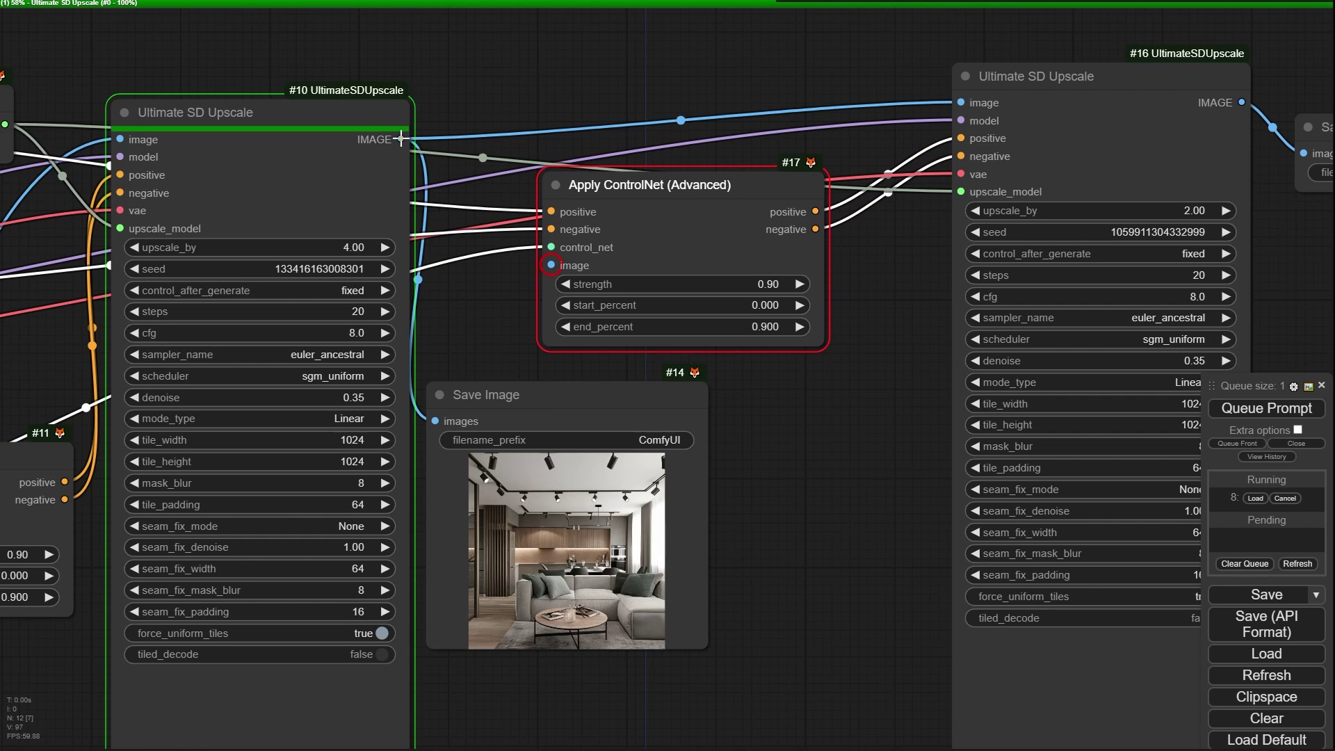
pyautogui.moveTo(401, 138); pyautogui.dragTo(531, 265)
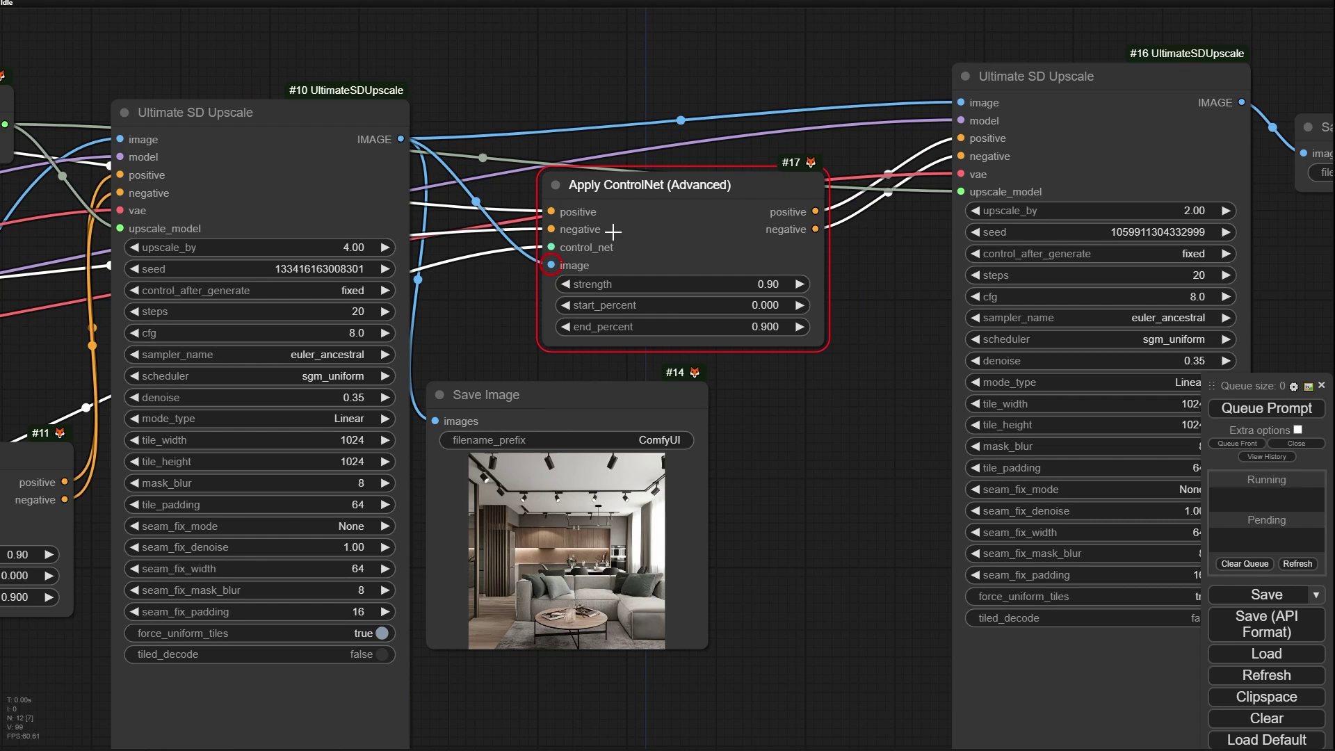
pyautogui.moveTo(612, 231); pyautogui.dragTo(627, 281)
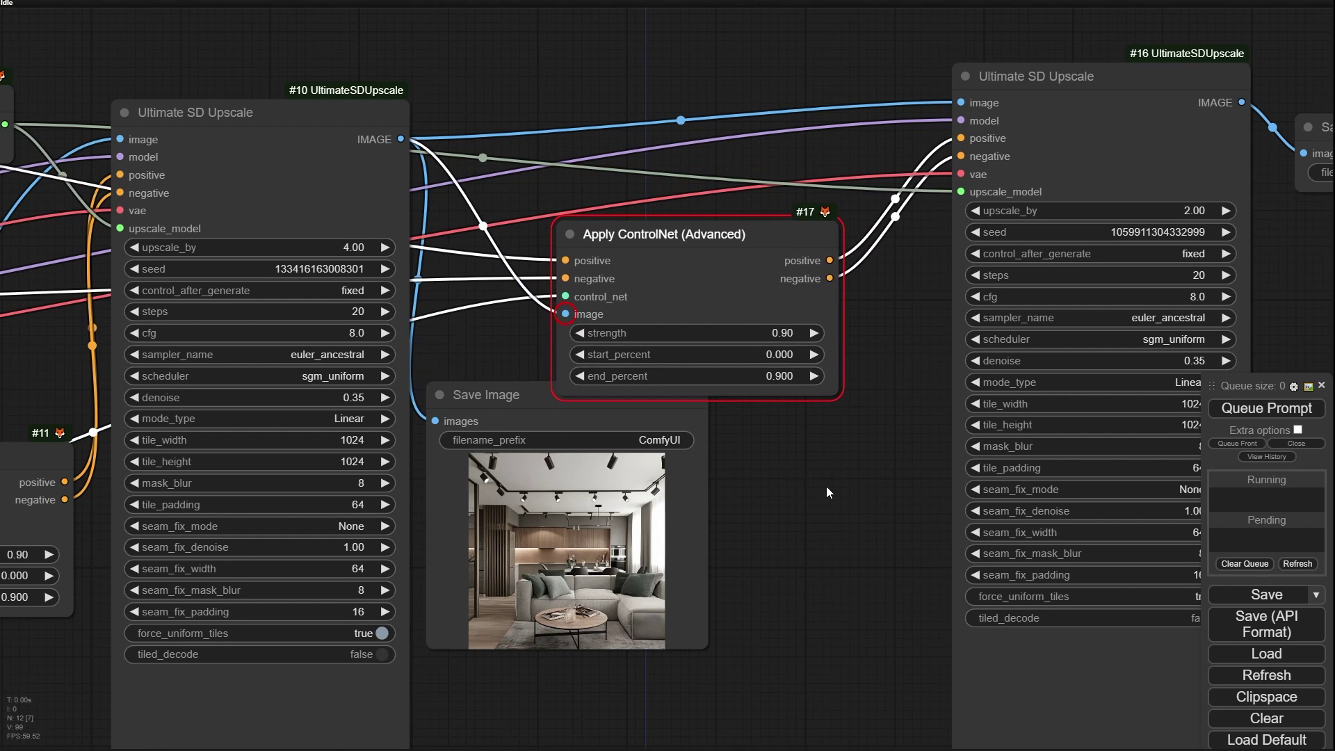
pyautogui.scroll(3, 825, 487)
pyautogui.scroll(-2, 790, 492)
pyautogui.moveTo(800, 484); pyautogui.dragTo(672, 477)
pyautogui.scroll(-2, 672, 477)
pyautogui.moveTo(930, 464); pyautogui.dragTo(815, 457)
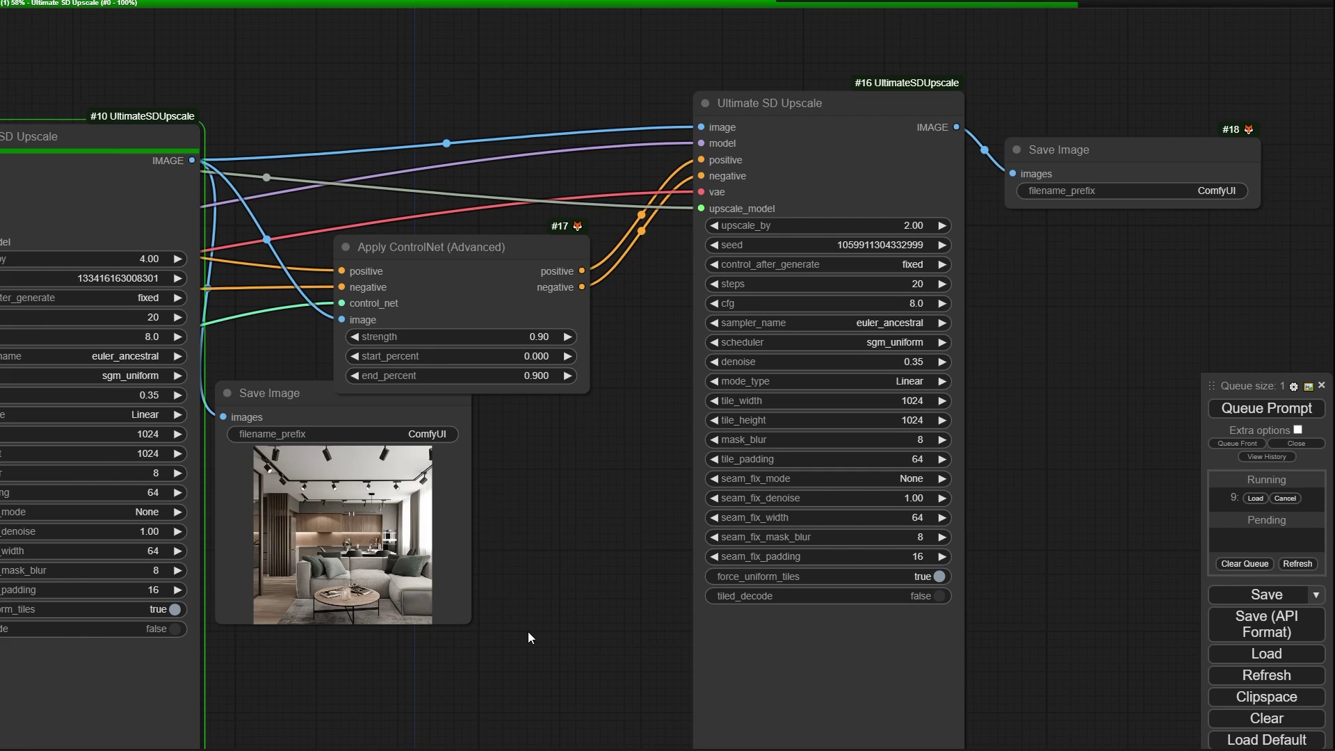
# Step: Examine the first upscaler's preview, its saved image and the second upscaler's tile preview at close range during the run
pyautogui.moveTo(519, 641); pyautogui.dragTo(678, 435)
pyautogui.scroll(9, 318, 584)
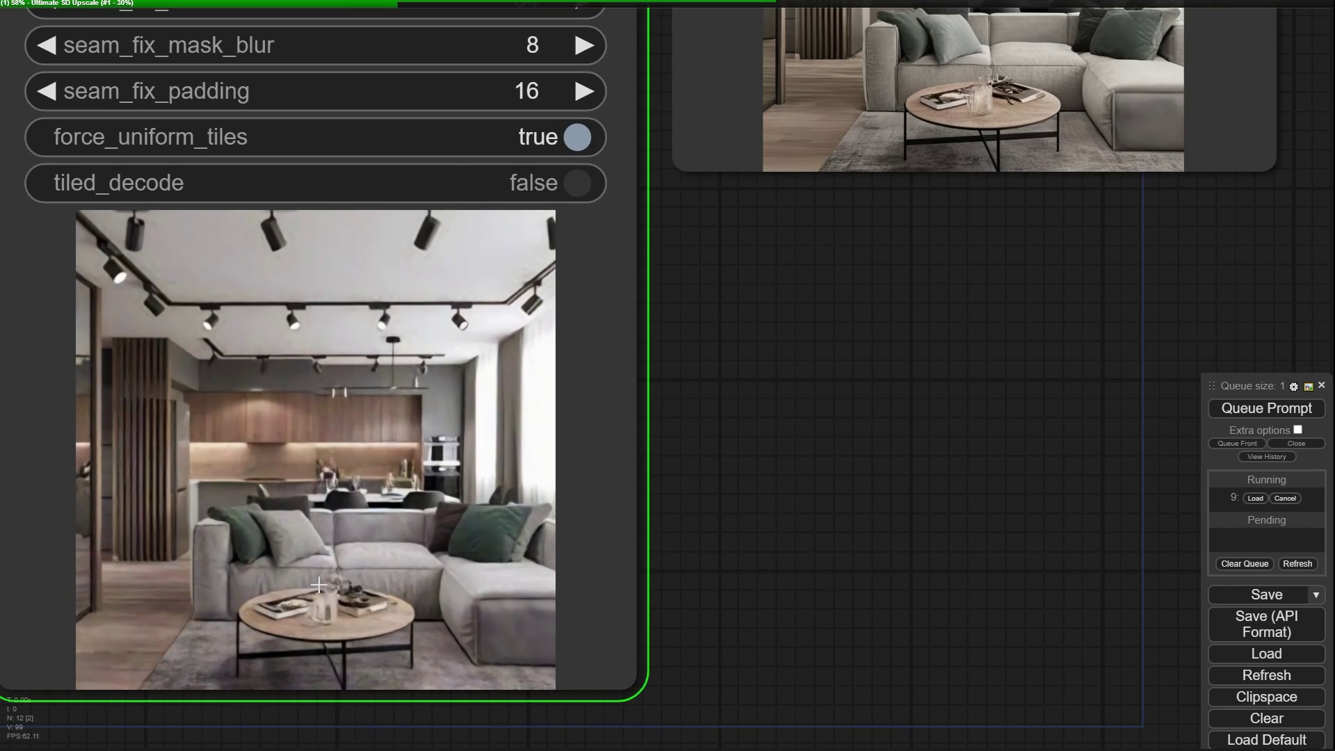
pyautogui.scroll(-1, 313, 584)
pyautogui.moveTo(732, 484); pyautogui.dragTo(464, 708)
pyautogui.scroll(7, 654, 126)
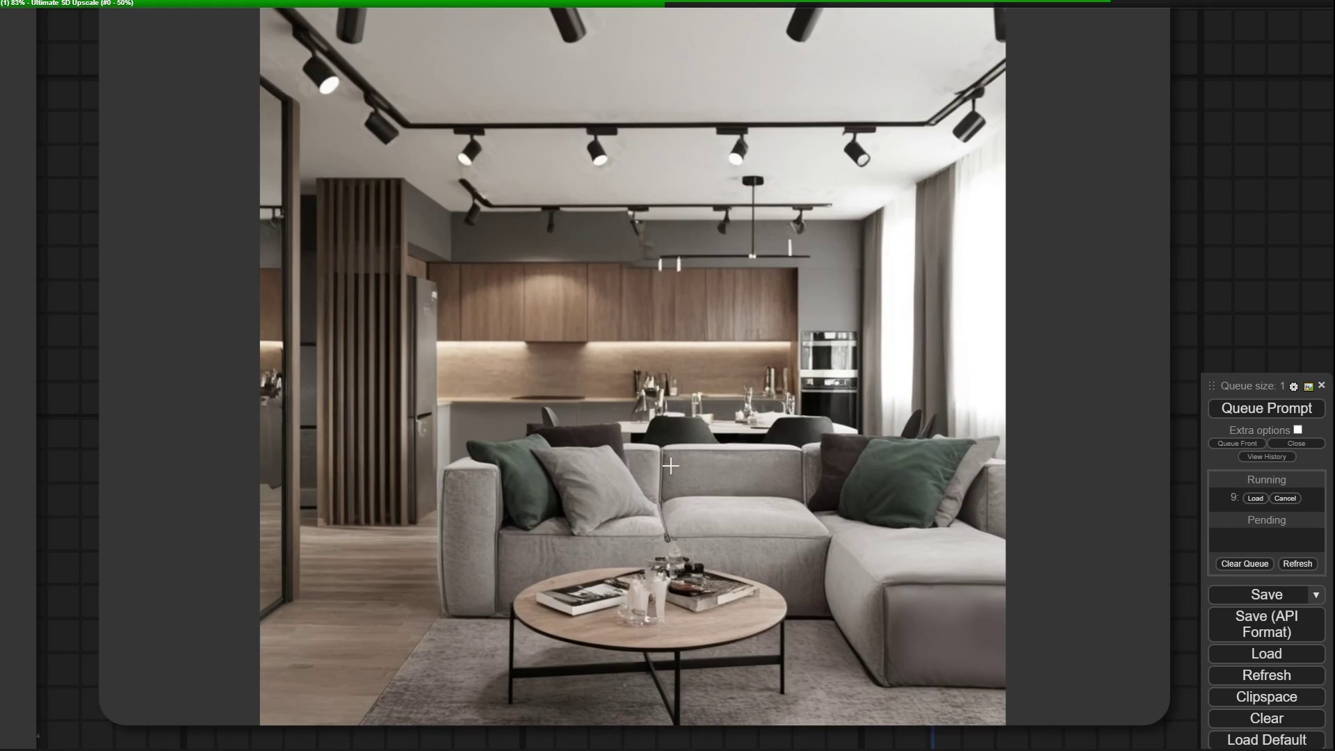
pyautogui.scroll(-6, 670, 465)
pyautogui.scroll(1, 855, 453)
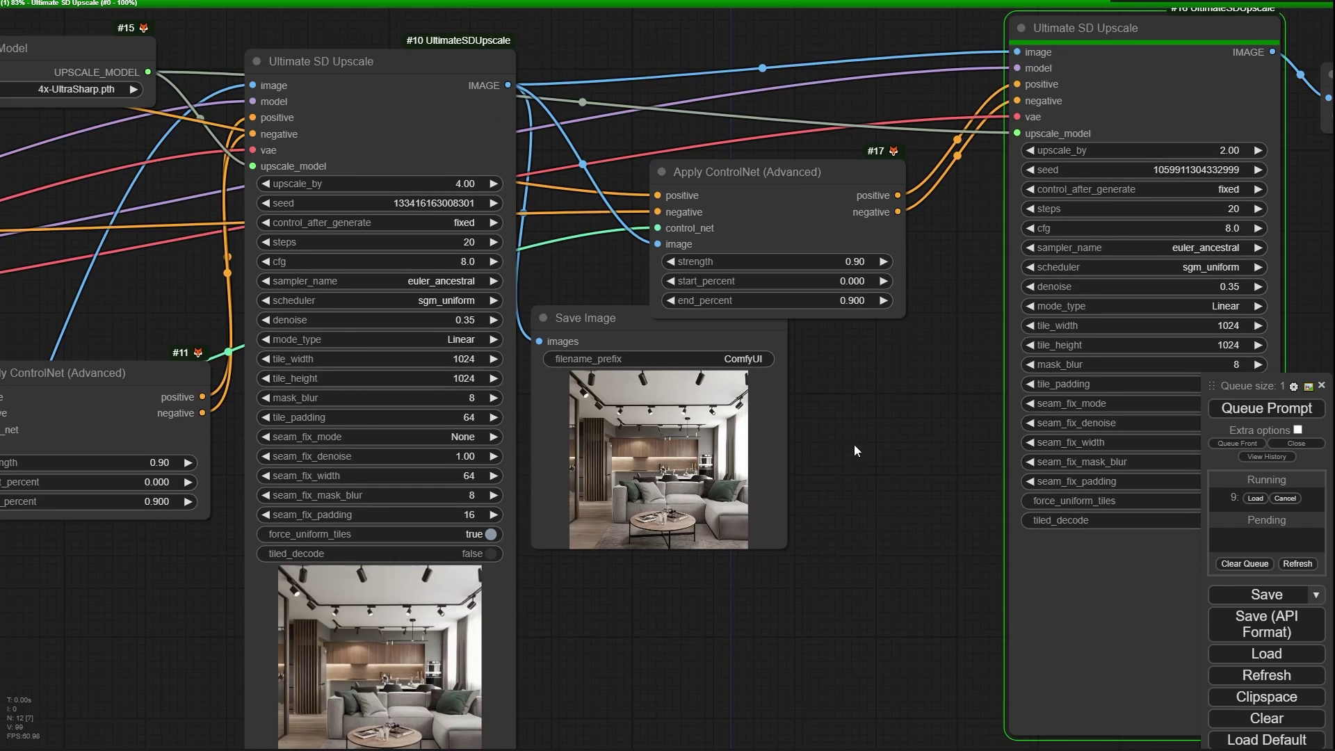
pyautogui.scroll(3, 240, 427)
pyautogui.moveTo(855, 453); pyautogui.dragTo(232, 465)
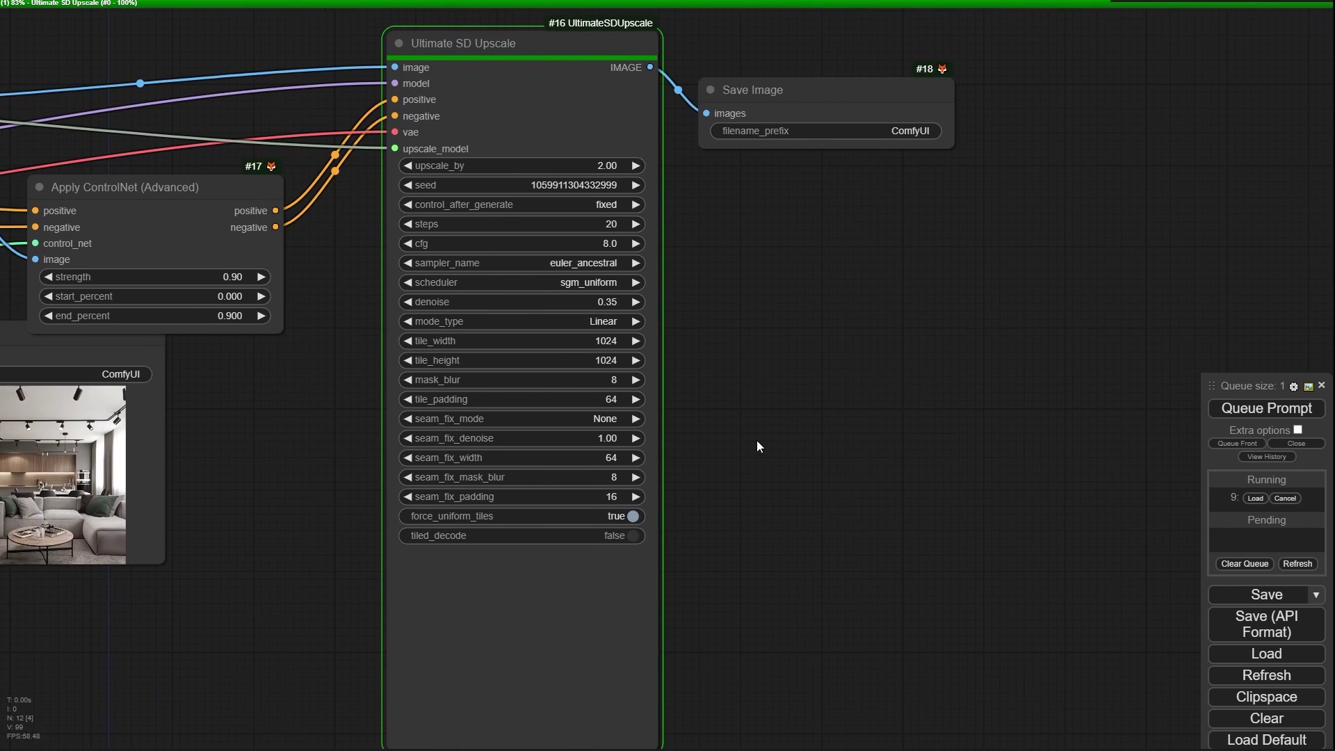
pyautogui.moveTo(757, 440); pyautogui.dragTo(682, 399)
pyautogui.scroll(-2, 683, 399)
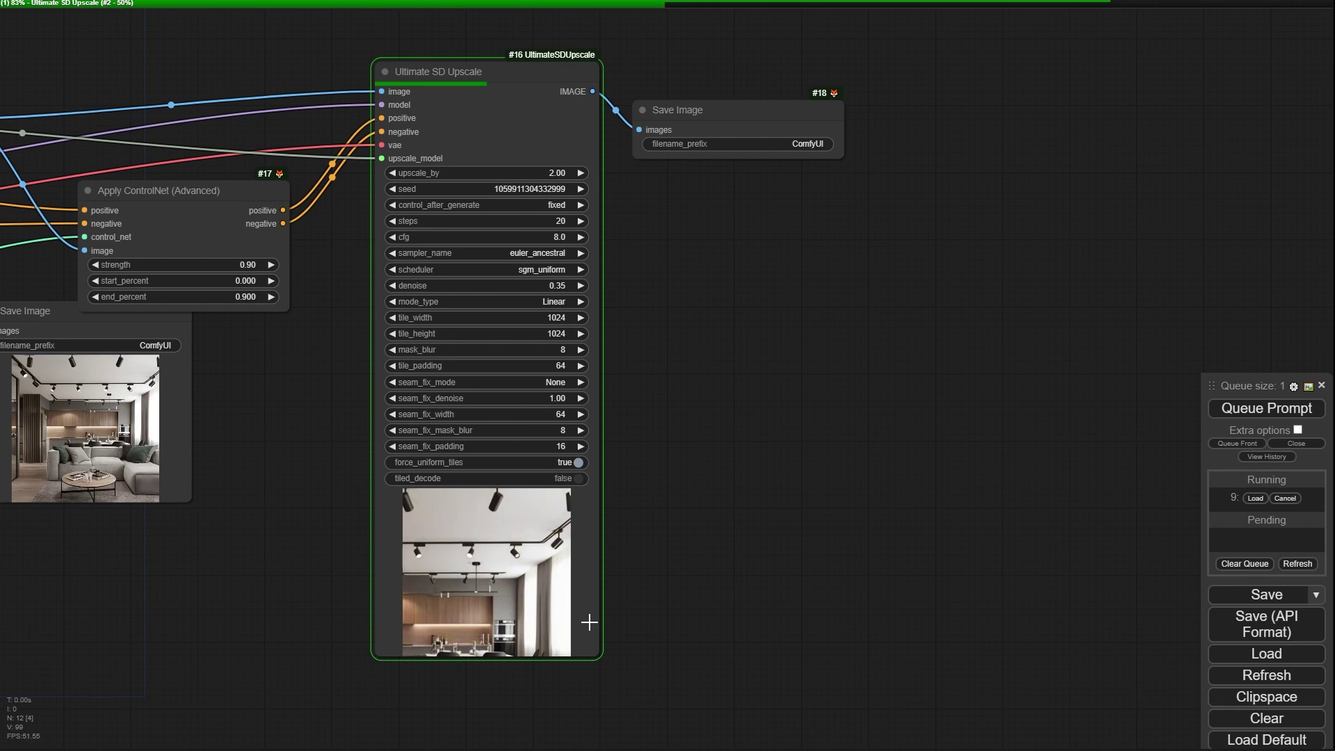
pyautogui.scroll(10, 552, 717)
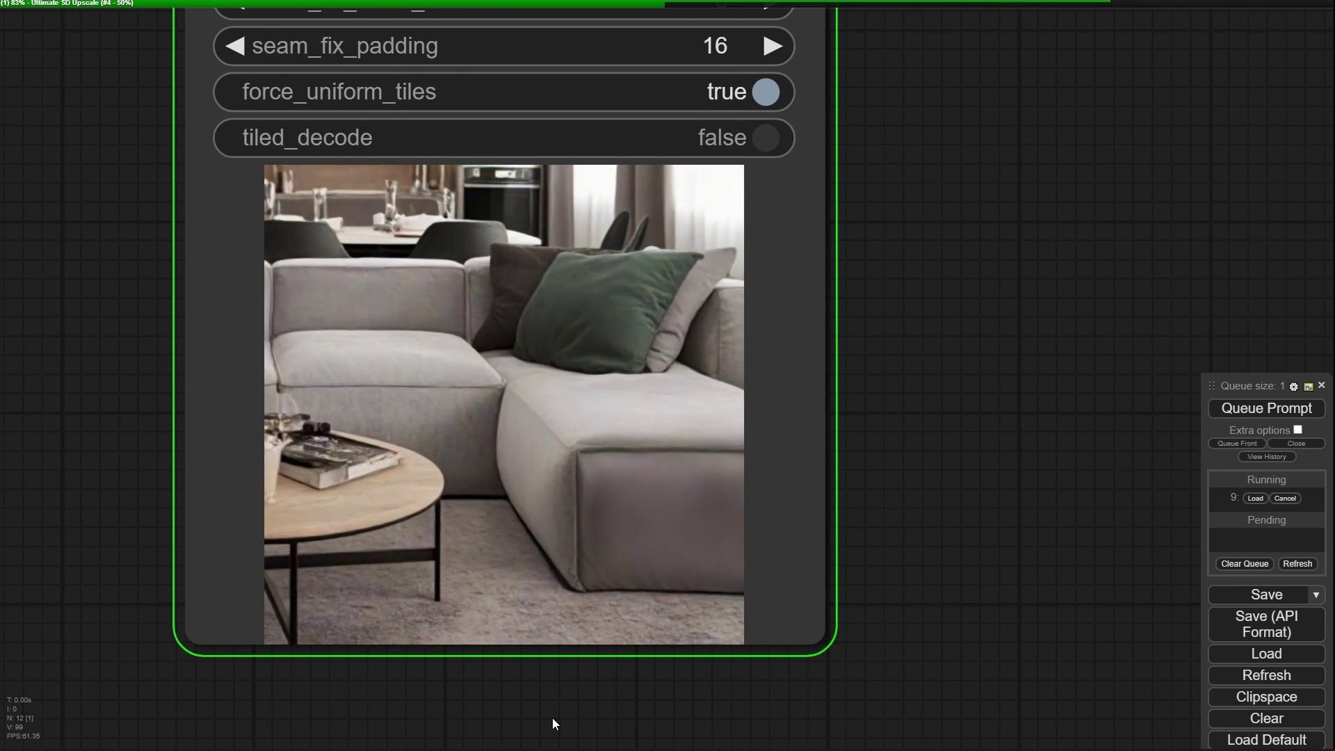
# Step: Inspect the details of the finished image in the Save Image node after the second upscaler
pyautogui.scroll(-5, 552, 718)
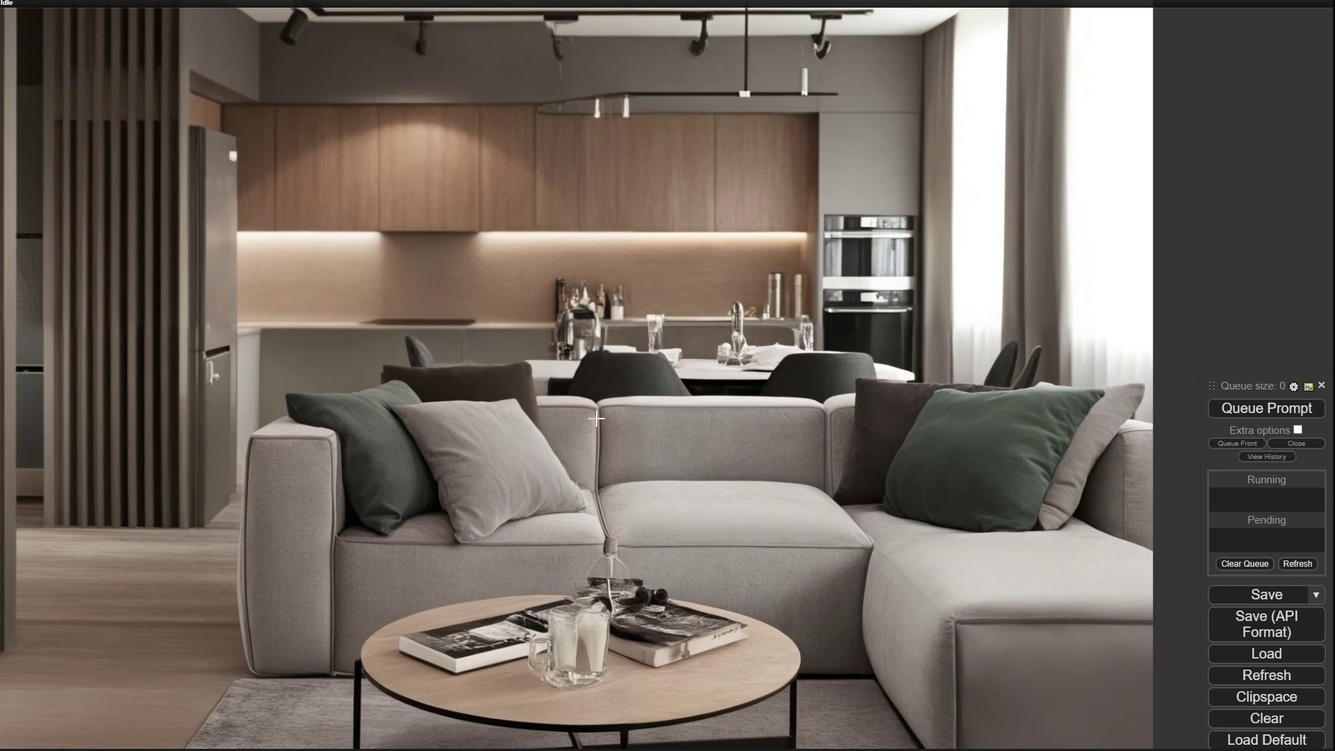
pyautogui.scroll(3, 539, 574)
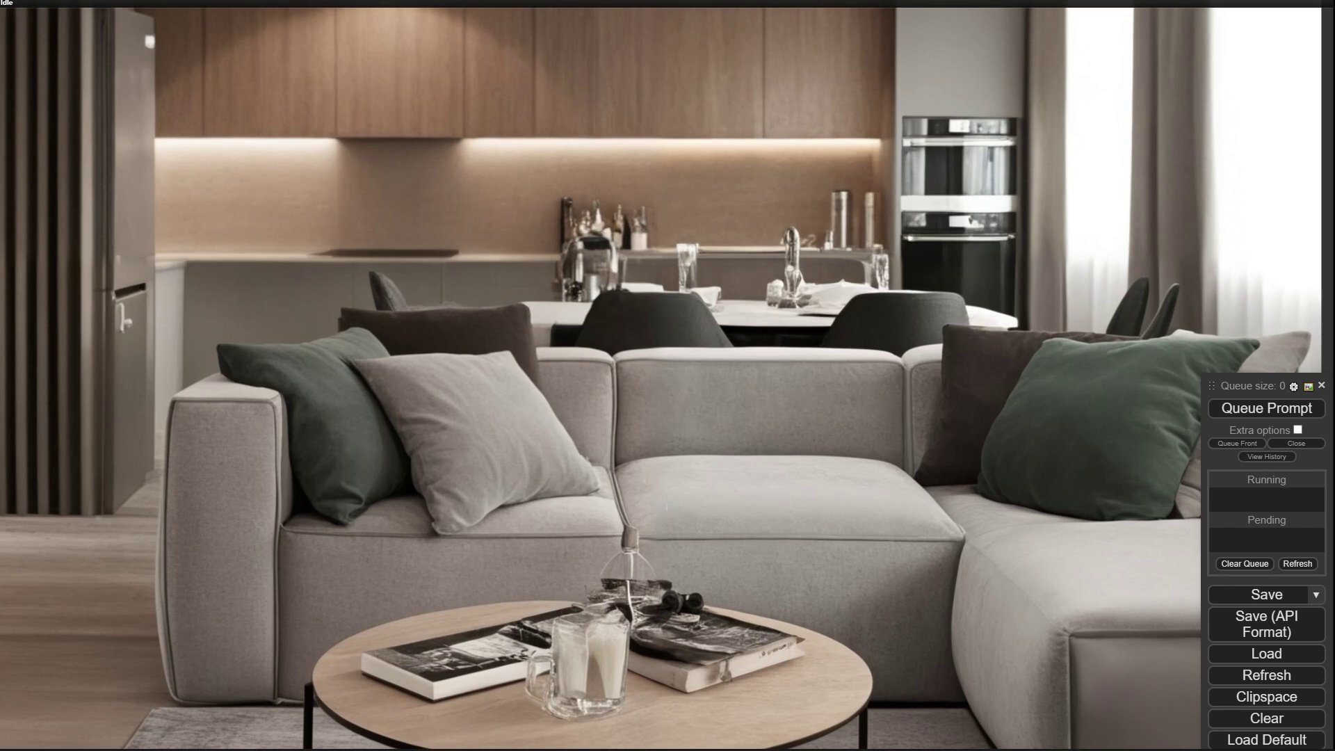
pyautogui.scroll(-3, 508, 439)
pyautogui.scroll(-5, 646, 163)
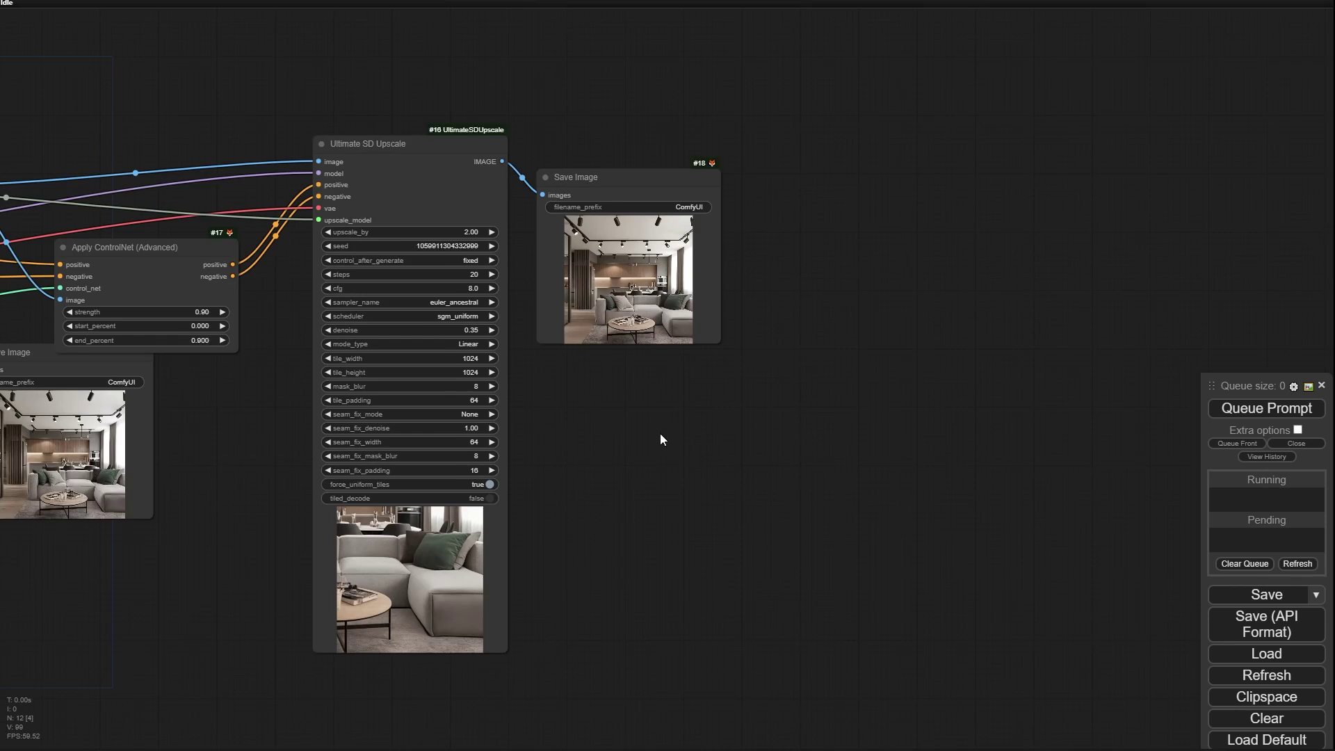
pyautogui.moveTo(660, 438); pyautogui.dragTo(876, 387)
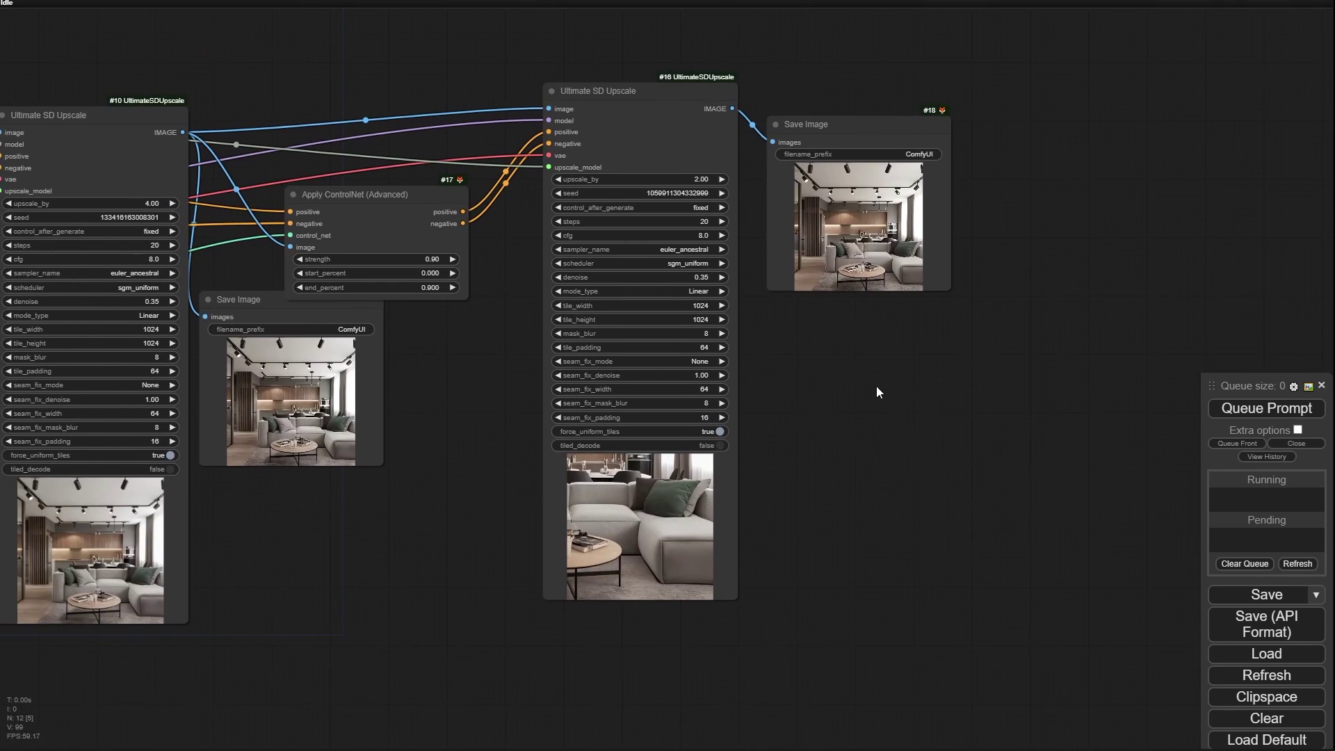
pyautogui.scroll(5, 961, 229)
pyautogui.scroll(5, 786, 235)
pyautogui.scroll(6, 786, 235)
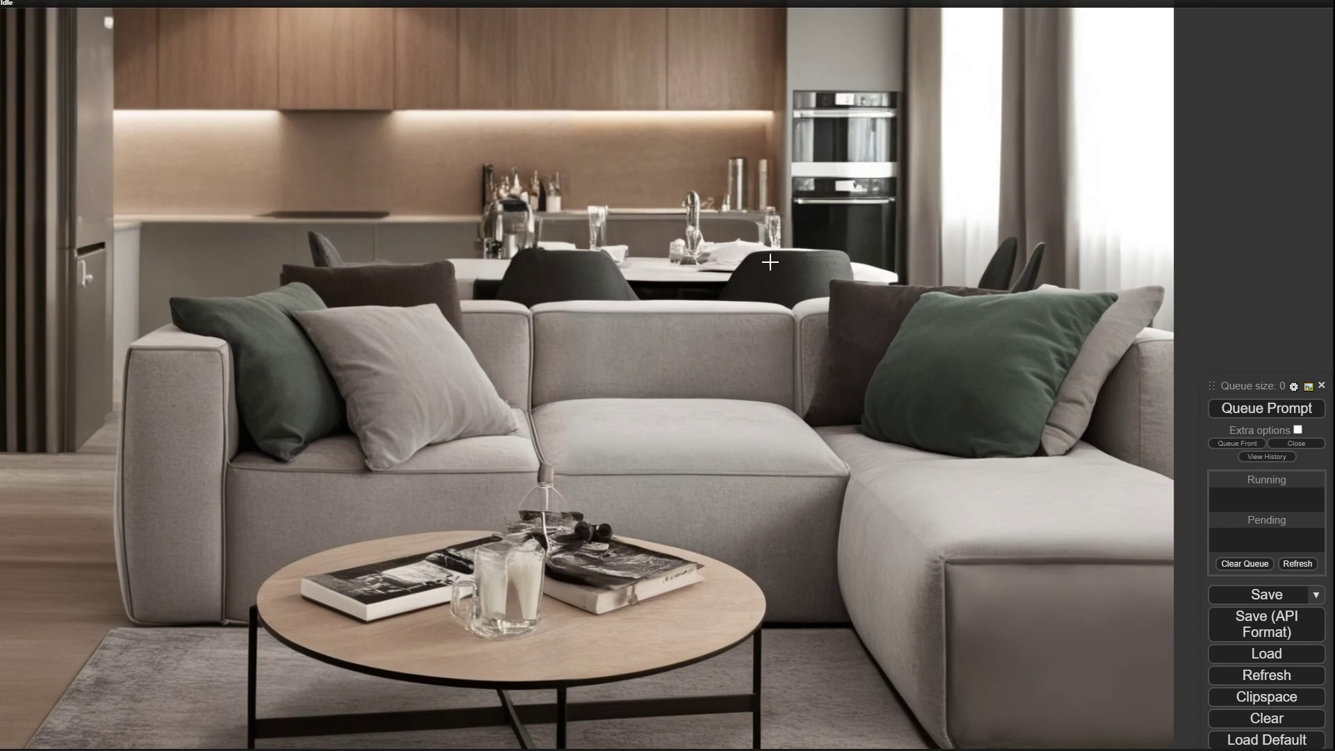
pyautogui.scroll(-5, 763, 285)
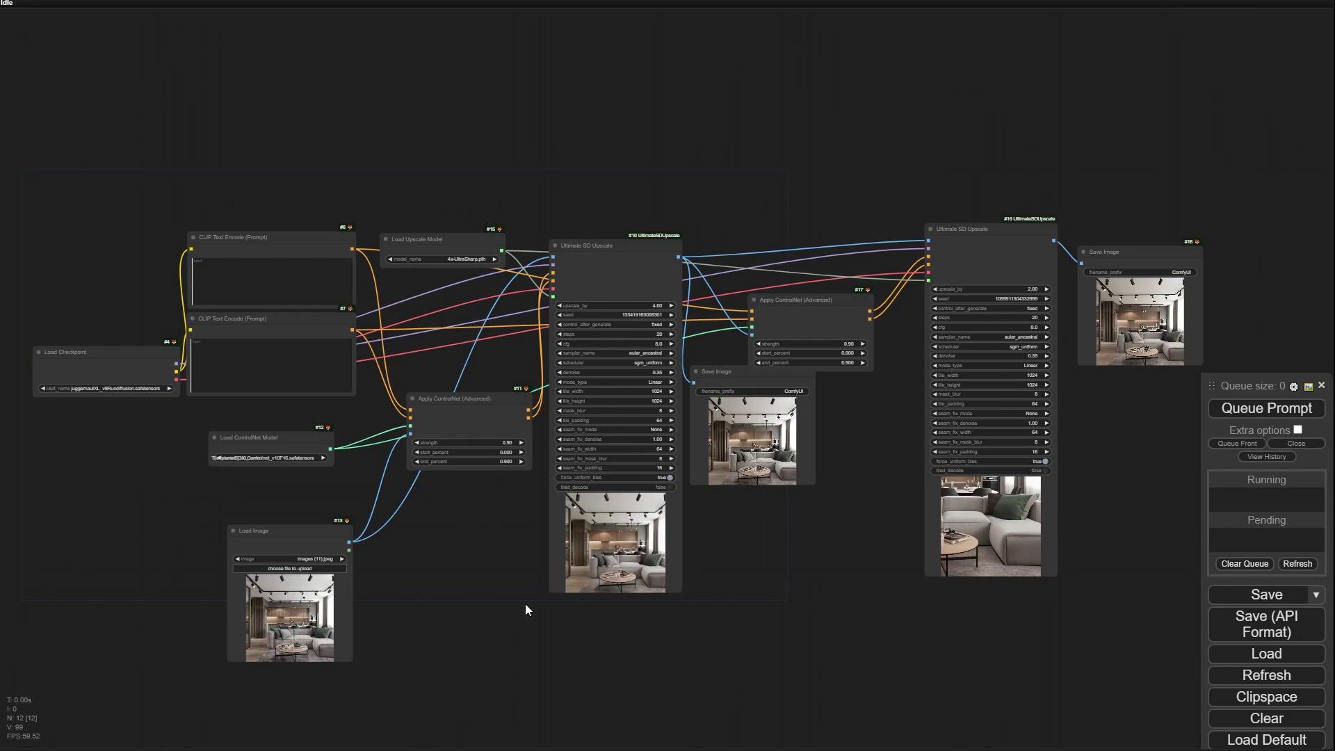
# Step: Add a group titled "Model" around the area of the Load Checkpoint and CLIP Text Encode nodes
pyautogui.moveTo(511, 603); pyautogui.dragTo(622, 507)
pyautogui.moveTo(160, 367); pyautogui.dragTo(394, 330)
pyautogui.rightClick(368, 322)
pyautogui.click(367, 338)
pyautogui.doubleClick(370, 340)
pyautogui.write('Model')
pyautogui.press('Return')
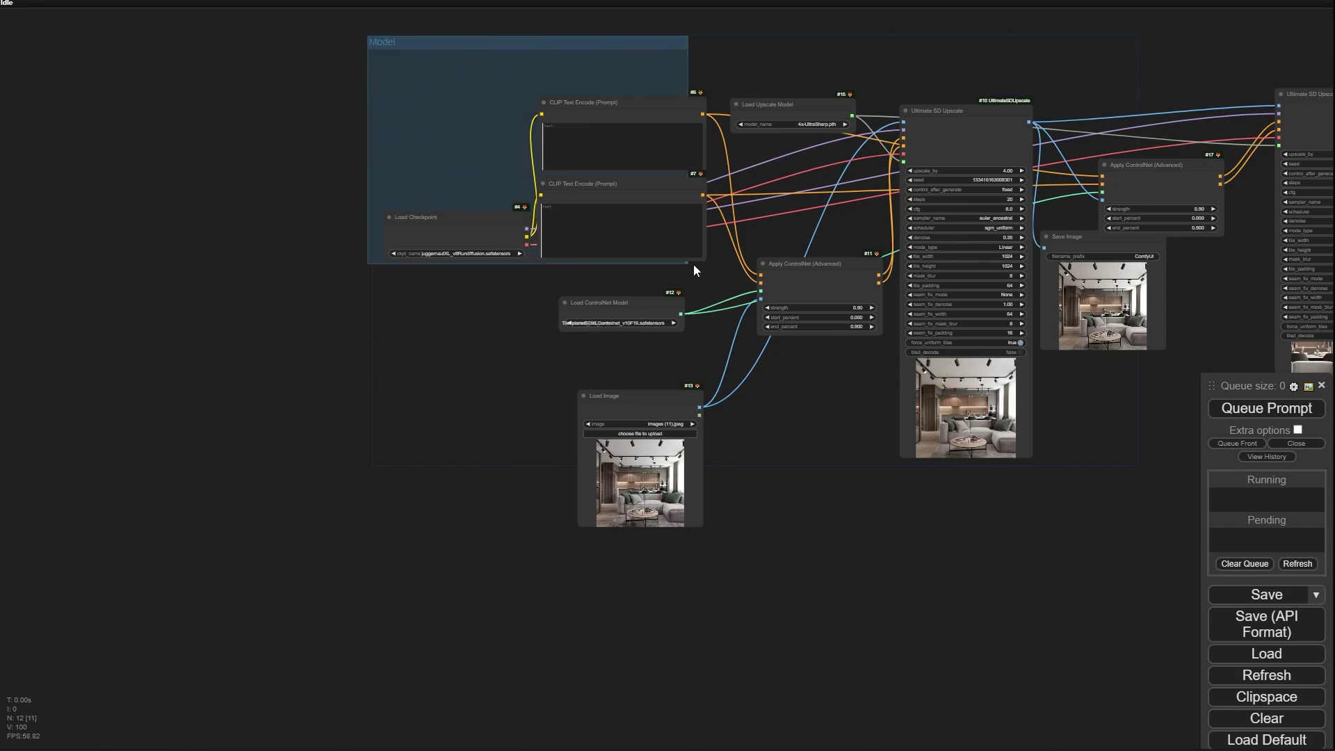
# Step: Enlarge and reposition the "Model" group around its checkpoint and prompt nodes, and move the Load Image node above it
pyautogui.moveTo(694, 264); pyautogui.dragTo(719, 280)
pyautogui.moveTo(557, 43); pyautogui.dragTo(377, 45)
pyautogui.moveTo(615, 304); pyautogui.dragTo(676, 265)
pyautogui.scroll(4, 667, 313)
pyautogui.moveTo(328, 453); pyautogui.dragTo(364, 144)
pyautogui.moveTo(696, 390); pyautogui.dragTo(406, 32)
pyautogui.moveTo(745, 164); pyautogui.dragTo(766, 97)
# Step: Route Load Image's IMAGE output through reroute nodes to both Ultimate SD Upscale nodes and the first Apply ControlNet
pyautogui.moveTo(193, 218); pyautogui.dragTo(587, 226)
pyautogui.click(388, 250)
pyautogui.moveTo(577, 128); pyautogui.dragTo(656, 355)
pyautogui.moveTo(380, 65); pyautogui.dragTo(871, 76)
pyautogui.click(882, 126)
pyautogui.moveTo(908, 82); pyautogui.dragTo(919, 295)
pyautogui.moveTo(879, 221); pyautogui.dragTo(1113, 244)
pyautogui.moveTo(614, 89); pyautogui.dragTo(699, 338)
pyautogui.click(665, 400)
pyautogui.moveTo(686, 356); pyautogui.dragTo(527, 552)
# Step: Route the VAE and UPSCALE_MODEL connections through reroute nodes above both Ultimate SD Upscale nodes
pyautogui.moveTo(580, 509); pyautogui.dragTo(543, 423)
pyautogui.moveTo(535, 316); pyautogui.dragTo(516, 330)
pyautogui.moveTo(618, 344); pyautogui.dragTo(677, 276)
pyautogui.moveTo(354, 245); pyautogui.dragTo(760, 247)
pyautogui.moveTo(411, 396); pyautogui.dragTo(670, 164)
pyautogui.click(685, 198)
pyautogui.moveTo(779, 171); pyautogui.dragTo(288, 202)
pyautogui.moveTo(210, 201); pyautogui.dragTo(1025, 198)
pyautogui.click(1040, 232)
pyautogui.moveTo(1043, 204); pyautogui.dragTo(1006, 189)
pyautogui.click(1021, 223)
pyautogui.scroll(11, 1140, 222)
pyautogui.moveTo(834, 153); pyautogui.dragTo(838, 432)
pyautogui.scroll(-9, 837, 417)
# Step: Add a reroute node for each CLIP Text Encode CONDITIONING output, placed beside the "Model" group
pyautogui.moveTo(264, 386); pyautogui.dragTo(377, 190)
pyautogui.click(419, 226)
pyautogui.moveTo(265, 543); pyautogui.dragTo(379, 218)
pyautogui.click(400, 200)
pyautogui.moveTo(422, 204); pyautogui.dragTo(381, 194)
# Step: Color the positive CONDITIONING reroute green and the negative one red
pyautogui.scroll(5, 381, 198)
pyautogui.rightClick(370, 219)
pyautogui.click(438, 435)
pyautogui.click(472, 451)
pyautogui.rightClick(418, 193)
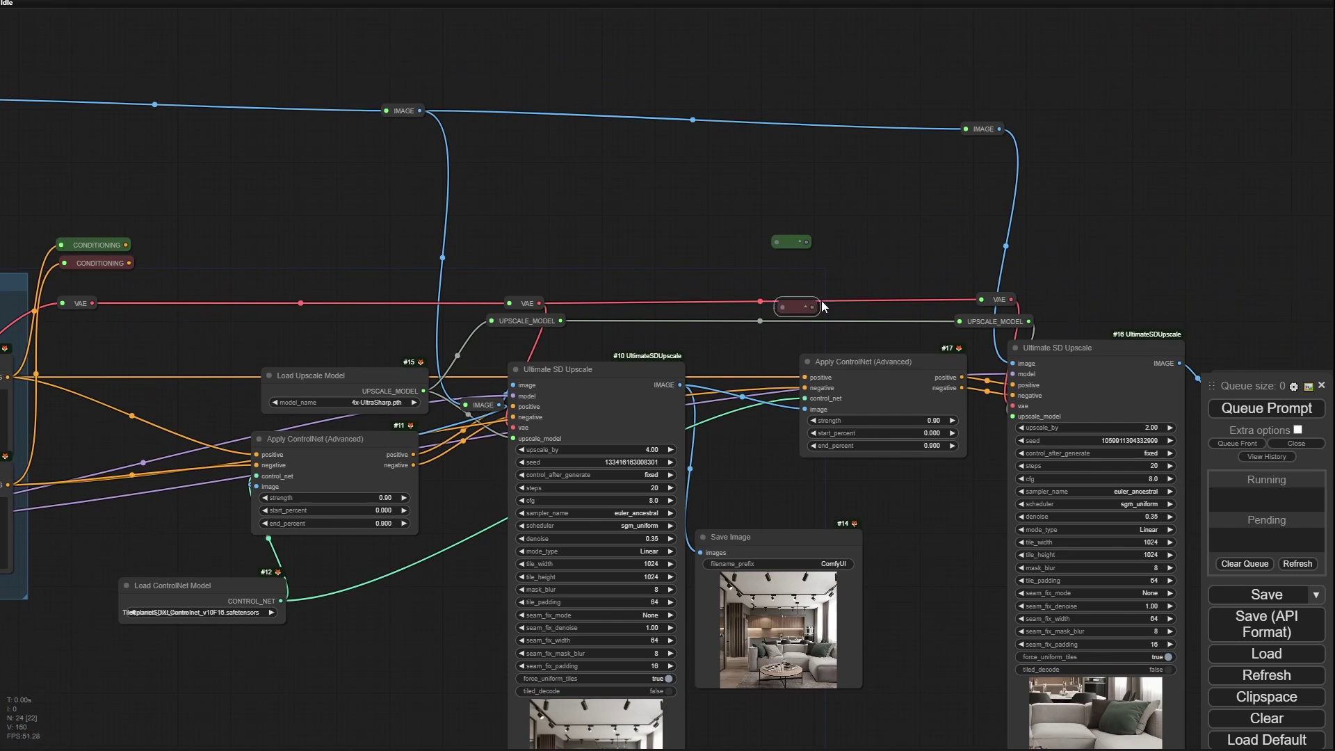
# Step: Connect the CONDITIONING reroutes through copied green and red reroutes to the second Apply ControlNet's positive and negative inputs
pyautogui.moveTo(819, 305); pyautogui.dragTo(818, 263)
pyautogui.moveTo(126, 245); pyautogui.dragTo(777, 242)
pyautogui.moveTo(129, 263); pyautogui.dragTo(805, 378)
pyautogui.moveTo(845, 265); pyautogui.dragTo(848, 382)
pyautogui.moveTo(236, 482); pyautogui.dragTo(389, 421)
# Step: Route the Load Checkpoint's MODEL output through reroute nodes to the model inputs of both Ultimate SD Upscale nodes
pyautogui.moveTo(10, 480); pyautogui.dragTo(527, 508)
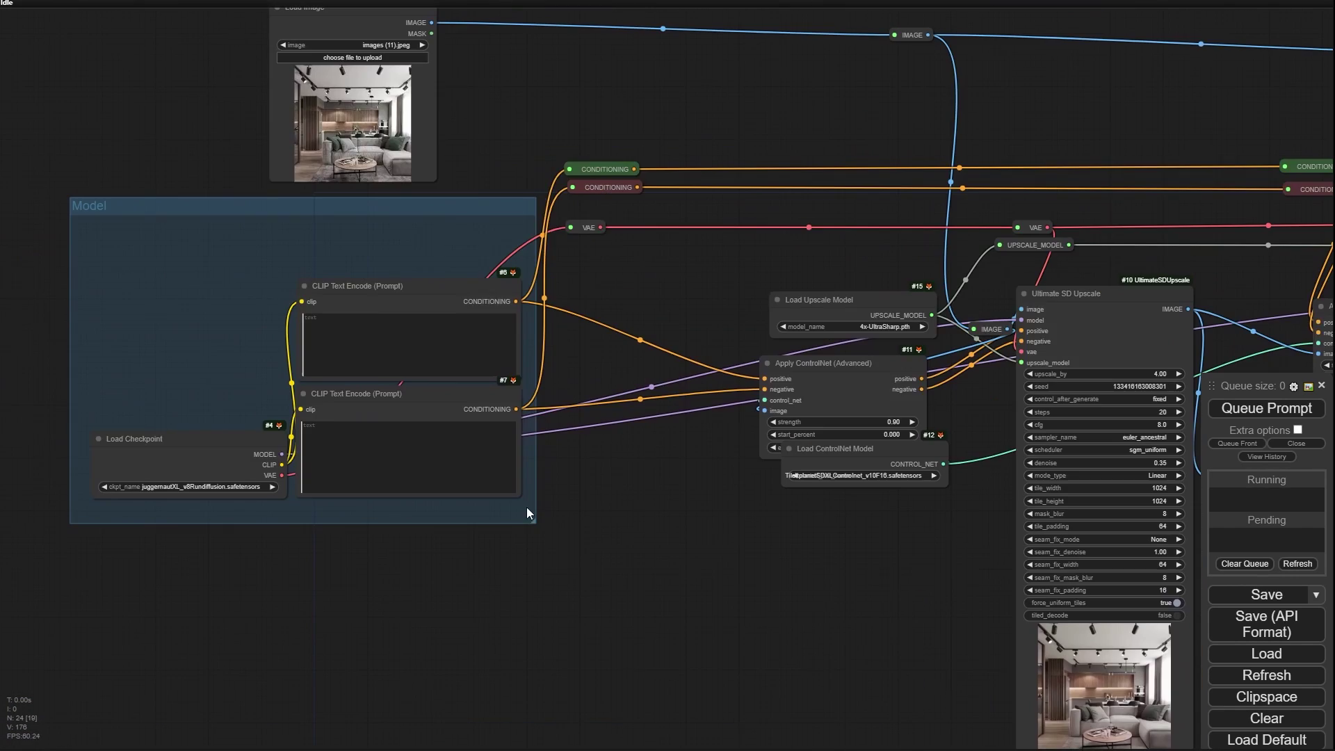
pyautogui.moveTo(282, 455); pyautogui.dragTo(518, 172)
pyautogui.click(536, 206)
pyautogui.moveTo(765, 105); pyautogui.dragTo(375, 94)
pyautogui.moveTo(227, 138); pyautogui.dragTo(637, 194)
pyautogui.moveTo(654, 193); pyautogui.dragTo(632, 311)
pyautogui.moveTo(800, 104); pyautogui.dragTo(378, 72)
pyautogui.moveTo(232, 161); pyautogui.dragTo(682, 159)
pyautogui.moveTo(700, 161); pyautogui.dragTo(709, 256)
pyautogui.moveTo(588, 263); pyautogui.dragTo(600, 253)
# Step: Route the CONTROL_NET output through reroutes to the second Apply ControlNet, and place Load ControlNet Model under the first Apply ControlNet
pyautogui.moveTo(456, 362); pyautogui.dragTo(604, 289)
pyautogui.click(356, 191)
pyautogui.moveTo(280, 349); pyautogui.dragTo(629, 155)
pyautogui.click(646, 189)
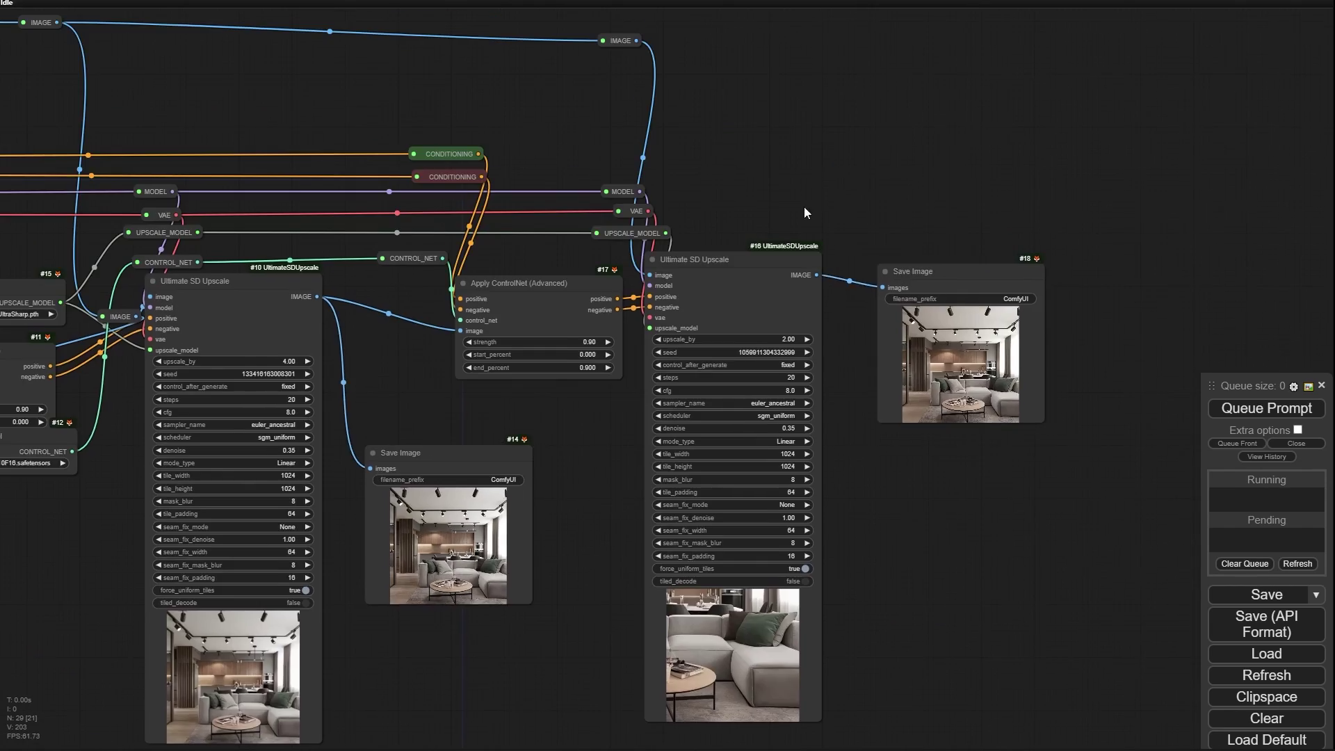
pyautogui.scroll(-1, 805, 207)
pyautogui.moveTo(591, 542); pyautogui.dragTo(1141, 475)
pyautogui.moveTo(590, 347); pyautogui.dragTo(577, 377)
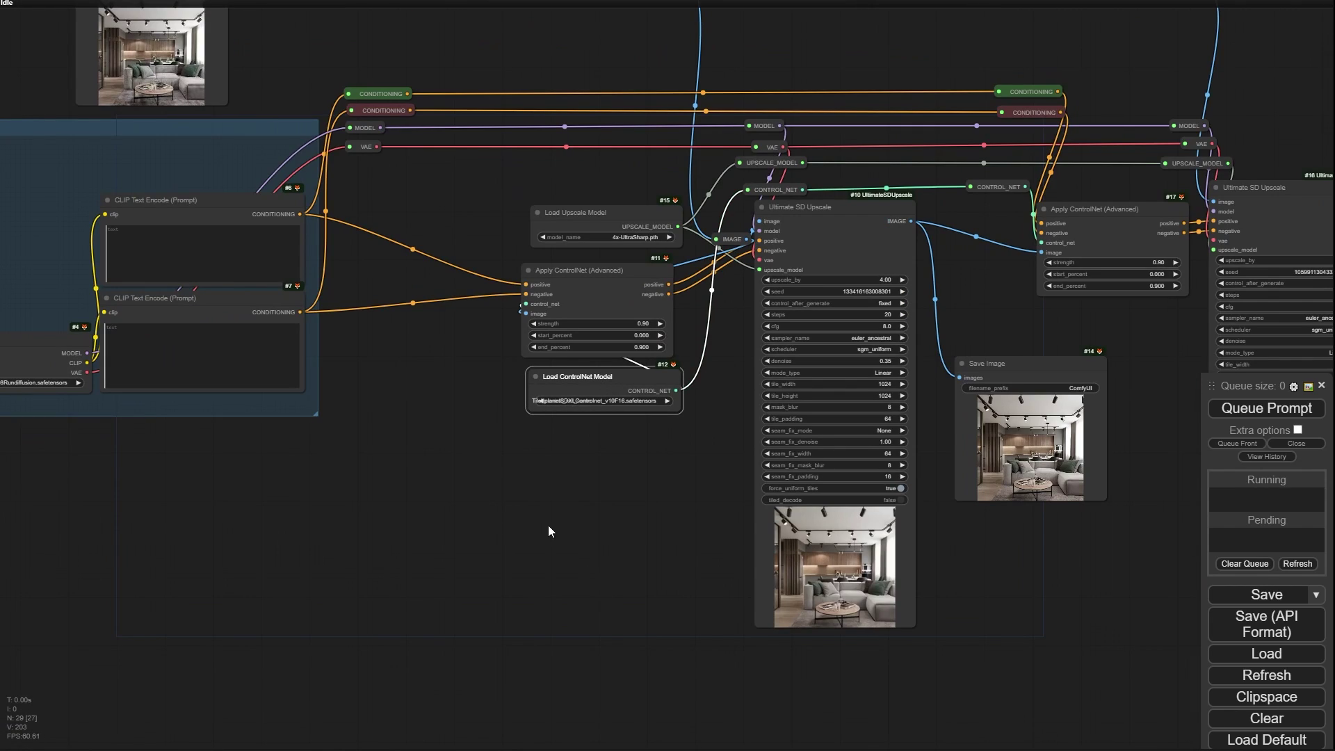
# Step: Add an Image Comparer (rgthree) node below the final Save Image node
pyautogui.moveTo(548, 525); pyautogui.dragTo(144, 544)
pyautogui.scroll(-1, 1099, 480)
pyautogui.scroll(5, 1095, 480)
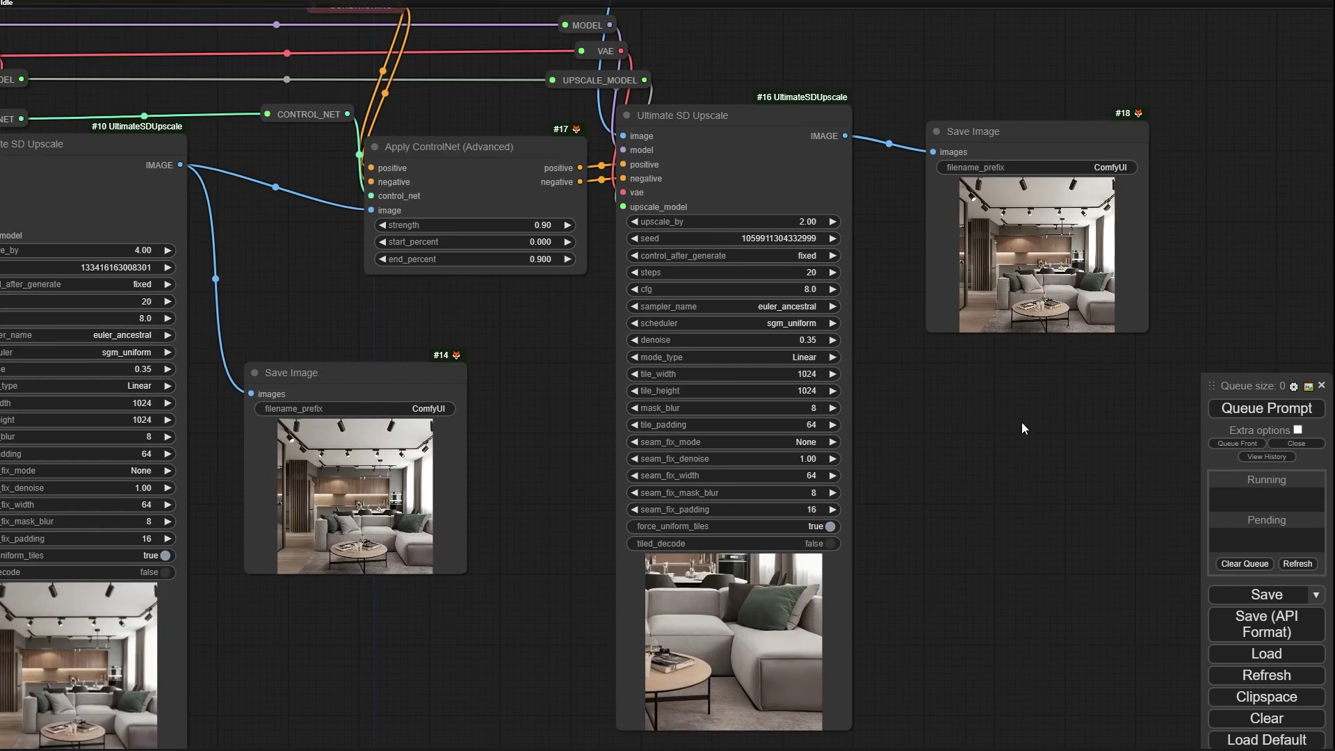
pyautogui.moveTo(1025, 427); pyautogui.dragTo(480, 504)
pyautogui.scroll(5, 552, 453)
pyautogui.rightClick(480, 505)
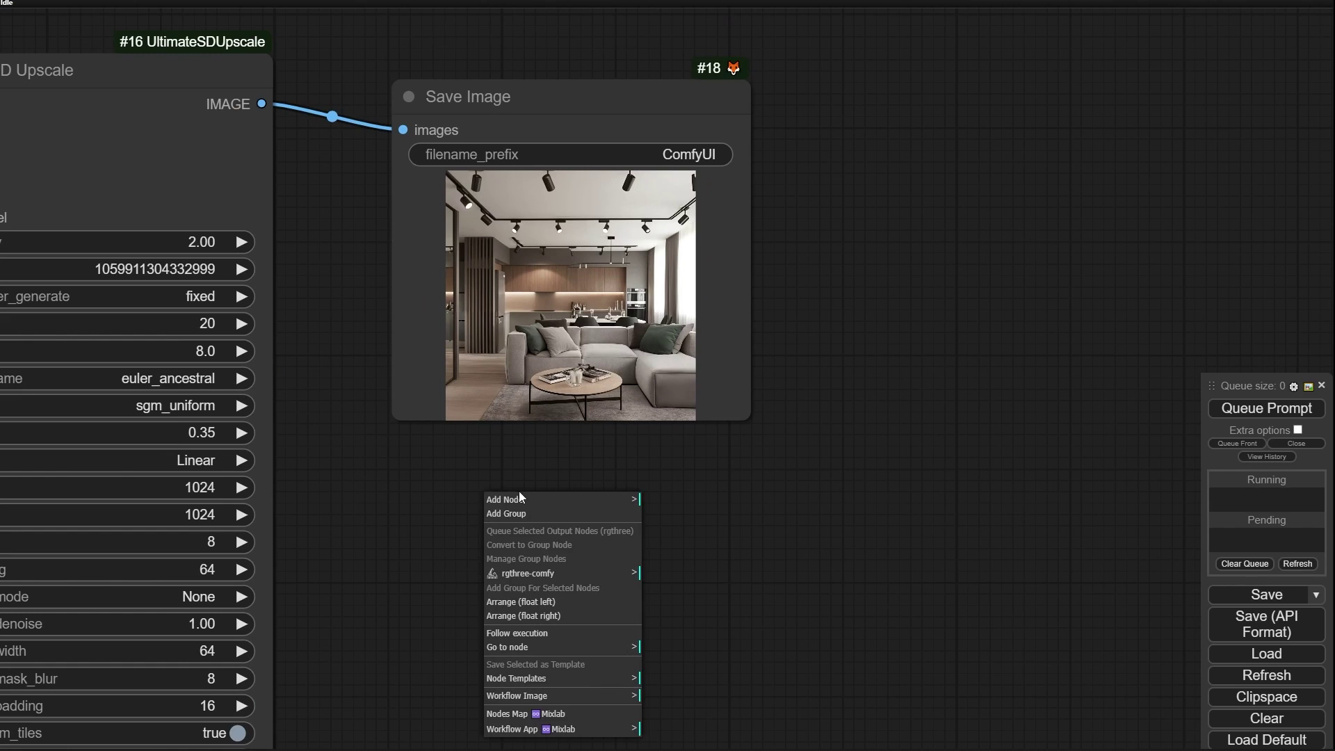
pyautogui.click(519, 500)
pyautogui.click(671, 157)
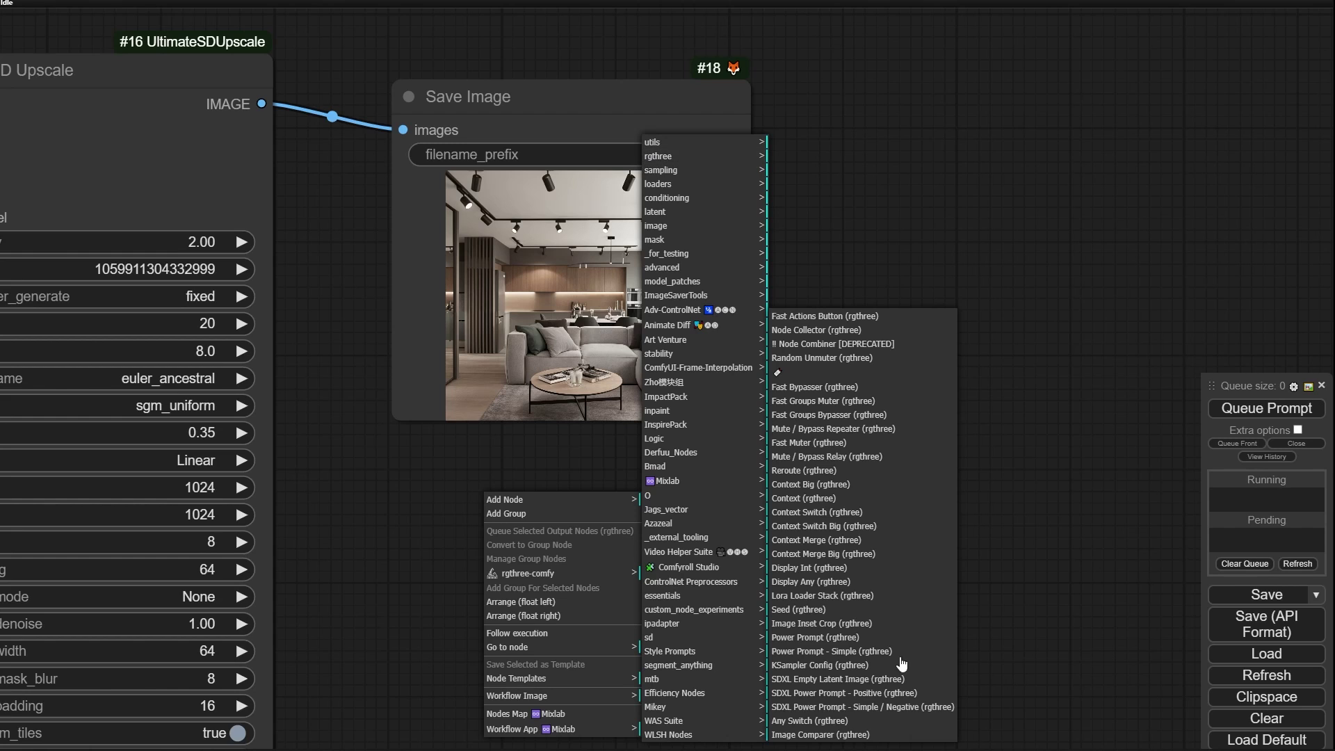
pyautogui.click(844, 742)
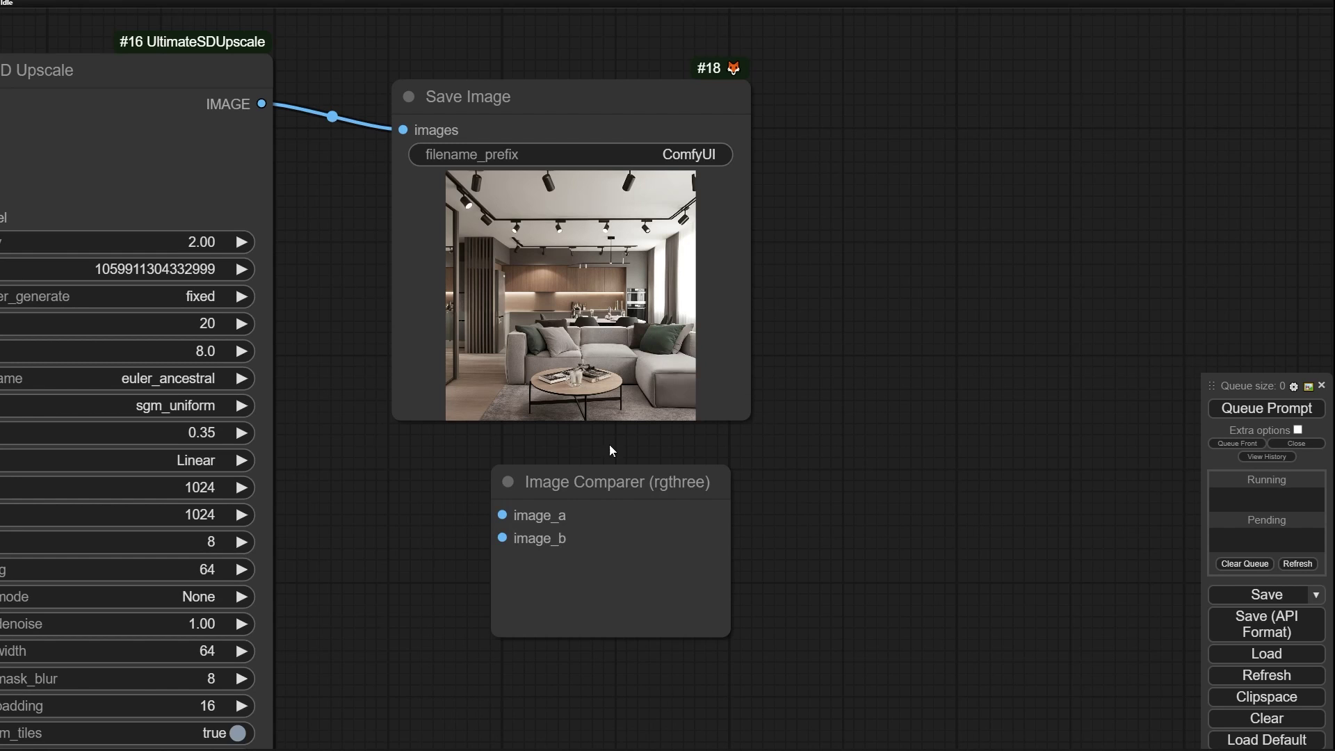
# Step: Connect the second Ultimate SD Upscale's IMAGE output to the comparer's image_b input and move the final Save Image node up
pyautogui.scroll(-5, 799, 486)
pyautogui.moveTo(494, 274); pyautogui.dragTo(643, 542)
pyautogui.moveTo(477, 222); pyautogui.dragTo(513, 456)
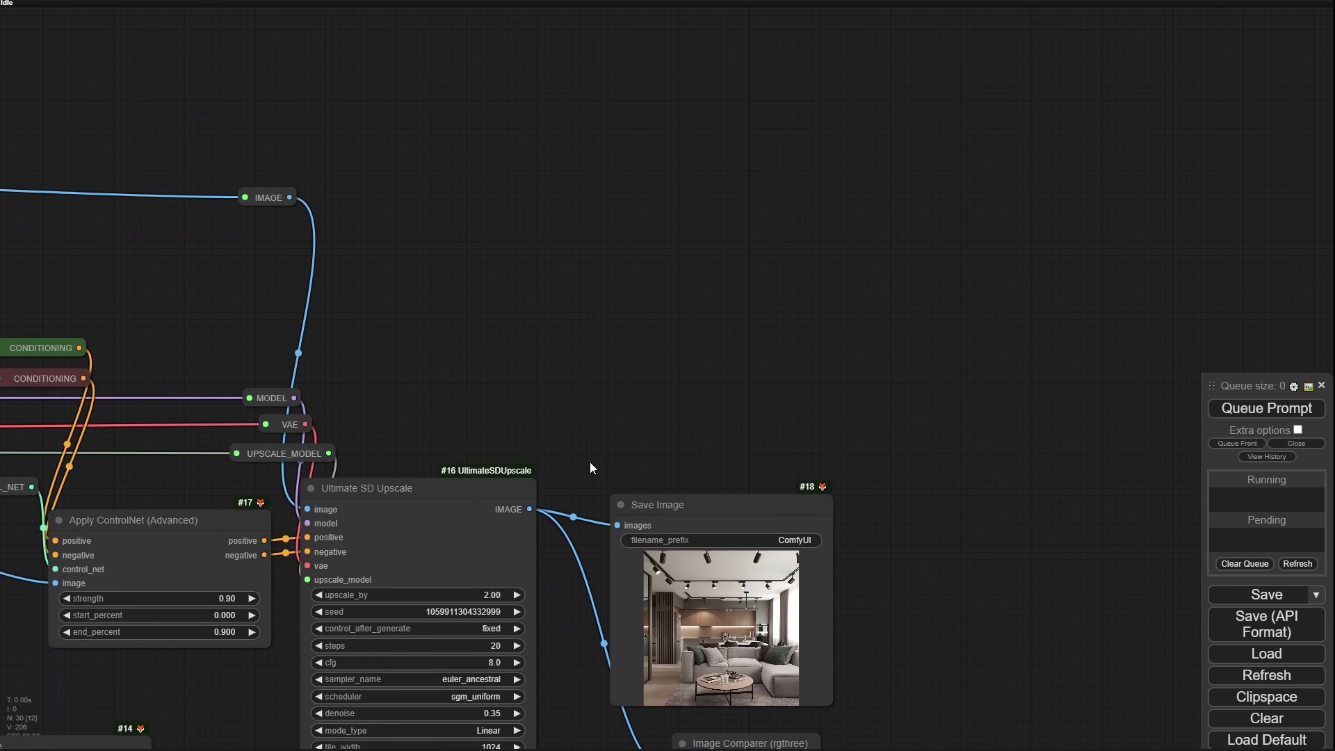
pyautogui.moveTo(657, 505); pyautogui.dragTo(755, 345)
# Step: Extend the original IMAGE line with another reroute and connect it to the Image Comparer's image_a input
pyautogui.click(280, 159)
pyautogui.moveTo(279, 157); pyautogui.dragTo(630, 147)
pyautogui.click(611, 203)
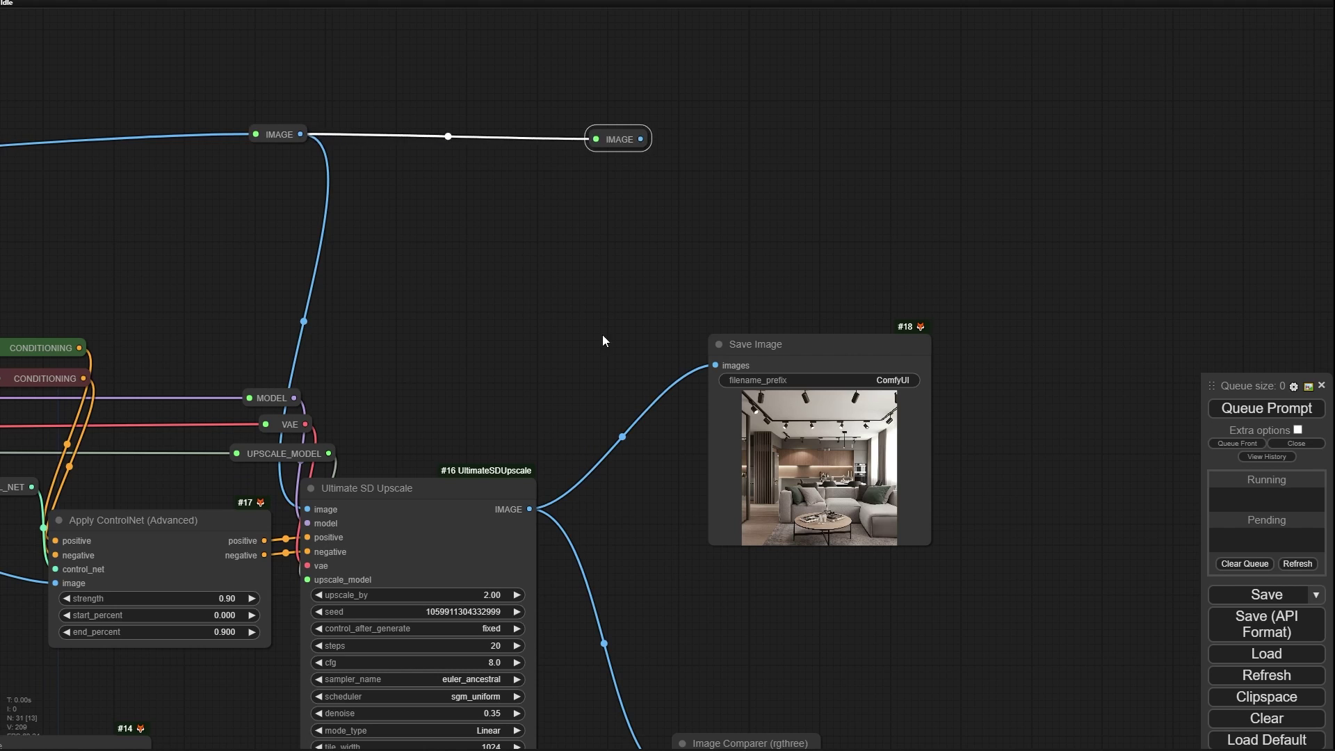
pyautogui.moveTo(603, 341); pyautogui.dragTo(574, 165)
pyautogui.moveTo(590, 74); pyautogui.dragTo(669, 505)
# Step: Collapse the final Save Image node beside the second upscaler and queue the workflow
pyautogui.moveTo(736, 303); pyautogui.dragTo(400, 463)
pyautogui.click(661, 165)
pyautogui.scroll(5, 646, 603)
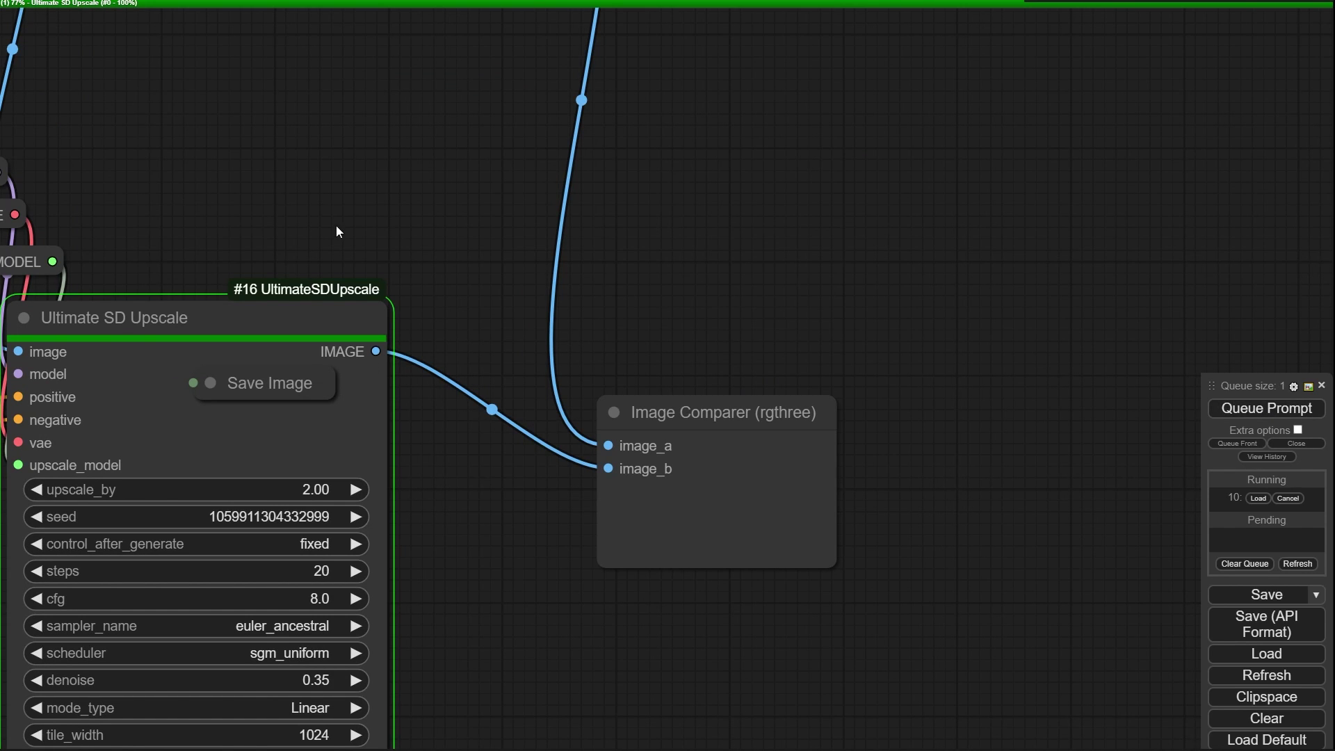
# Step: Enlarge the Image Comparer node and compare the original image with the upscaled result
pyautogui.scroll(-3, 626, 490)
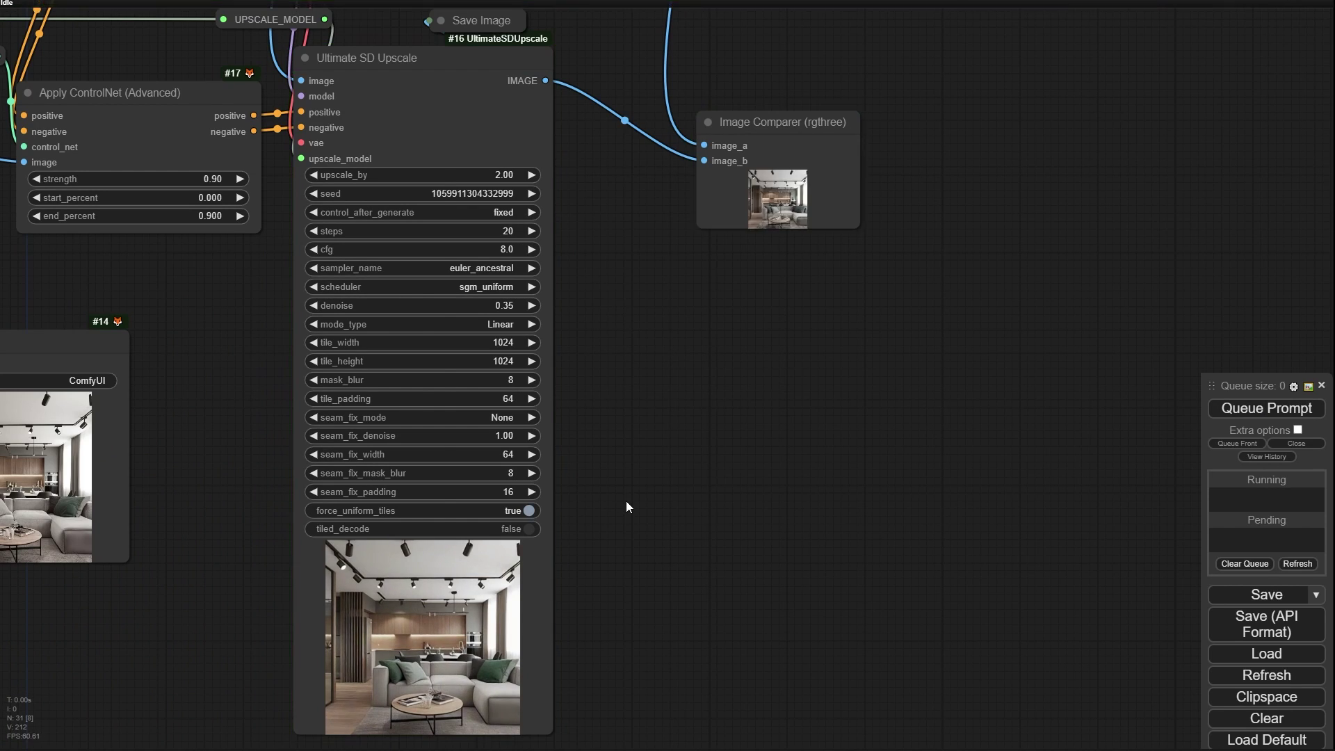
pyautogui.scroll(4, 207, 410)
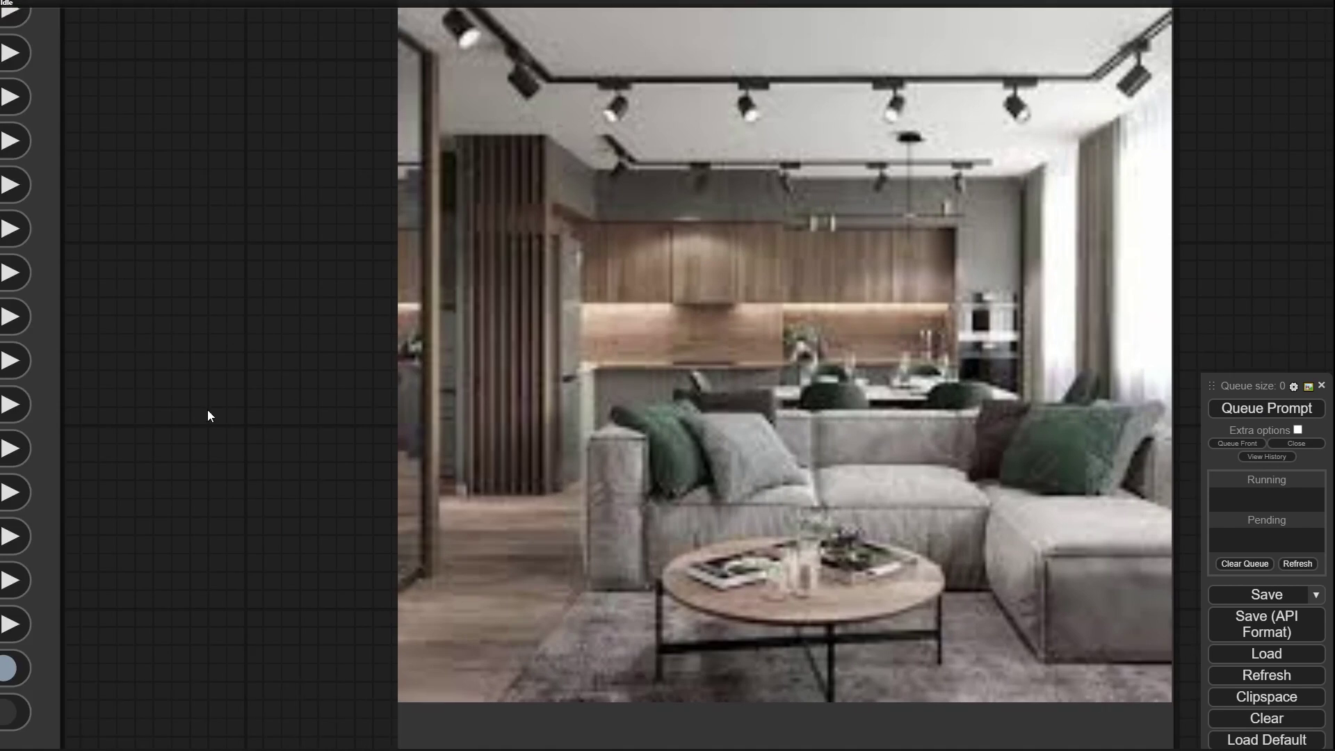
pyautogui.moveTo(208, 410); pyautogui.dragTo(27, 431)
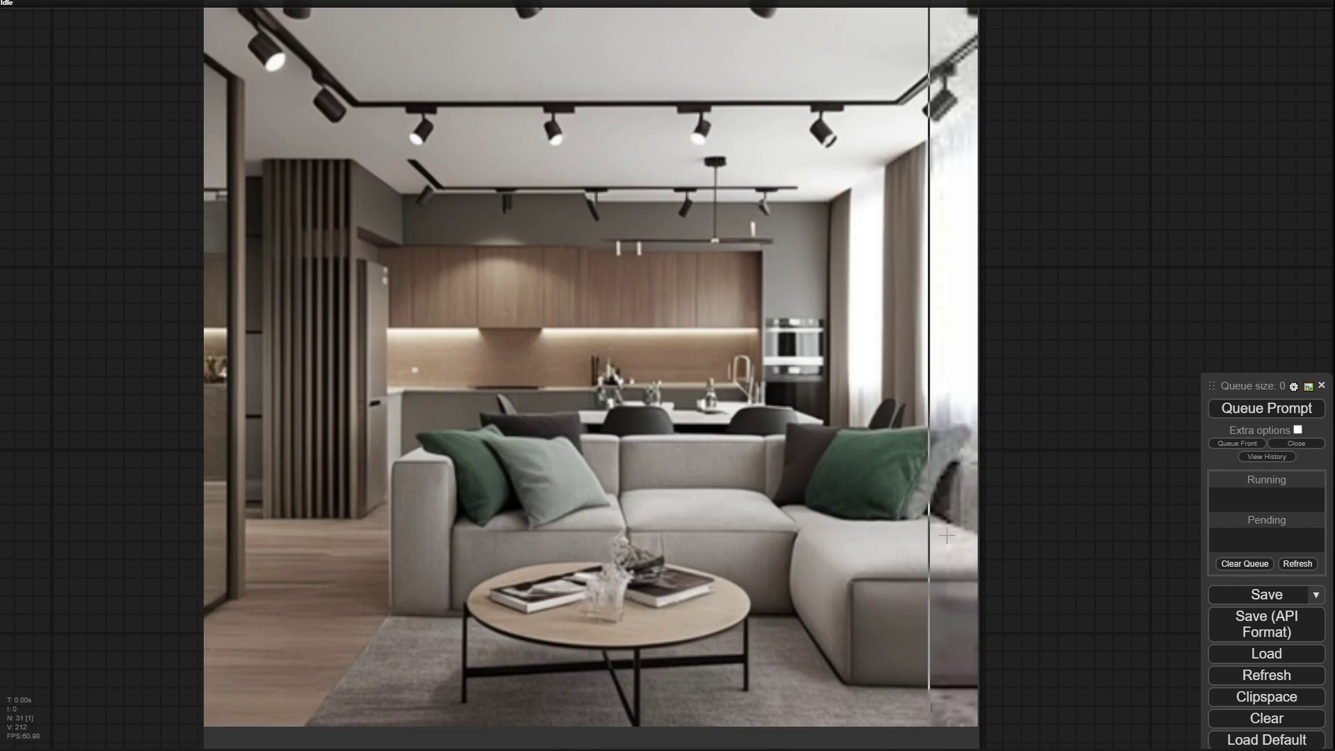
pyautogui.scroll(-4, 772, 491)
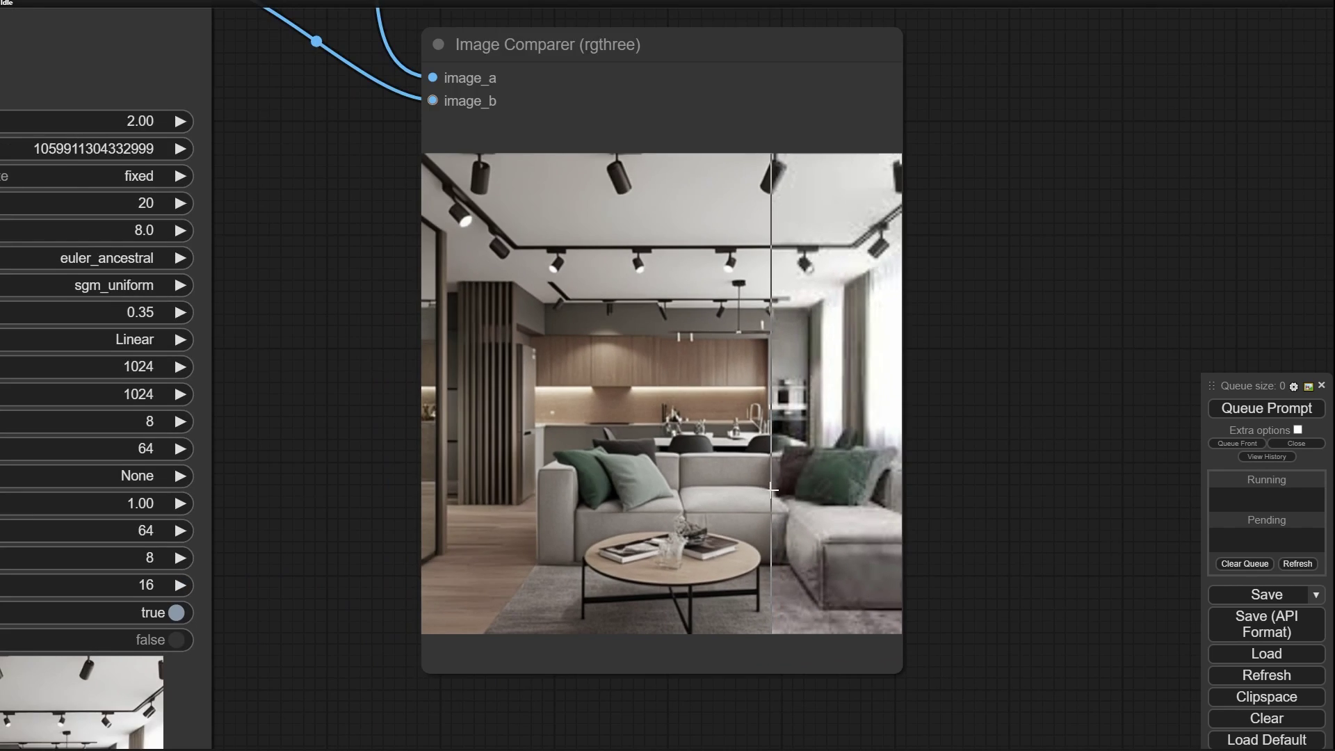
pyautogui.scroll(-5, 772, 490)
# Step: Connect the first Ultimate SD Upscale's IMAGE output to the second Ultimate SD Upscale's image input
pyautogui.moveTo(479, 418); pyautogui.dragTo(856, 507)
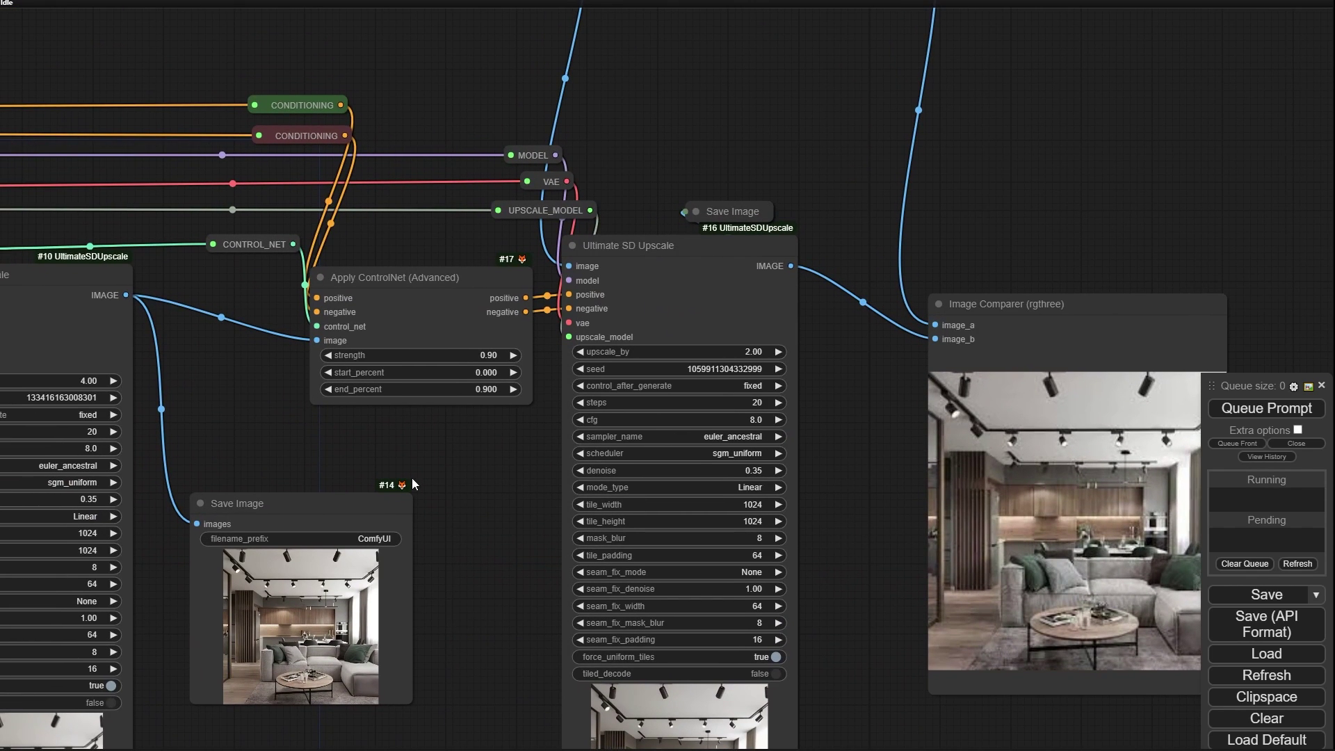
pyautogui.moveTo(414, 480); pyautogui.dragTo(483, 491)
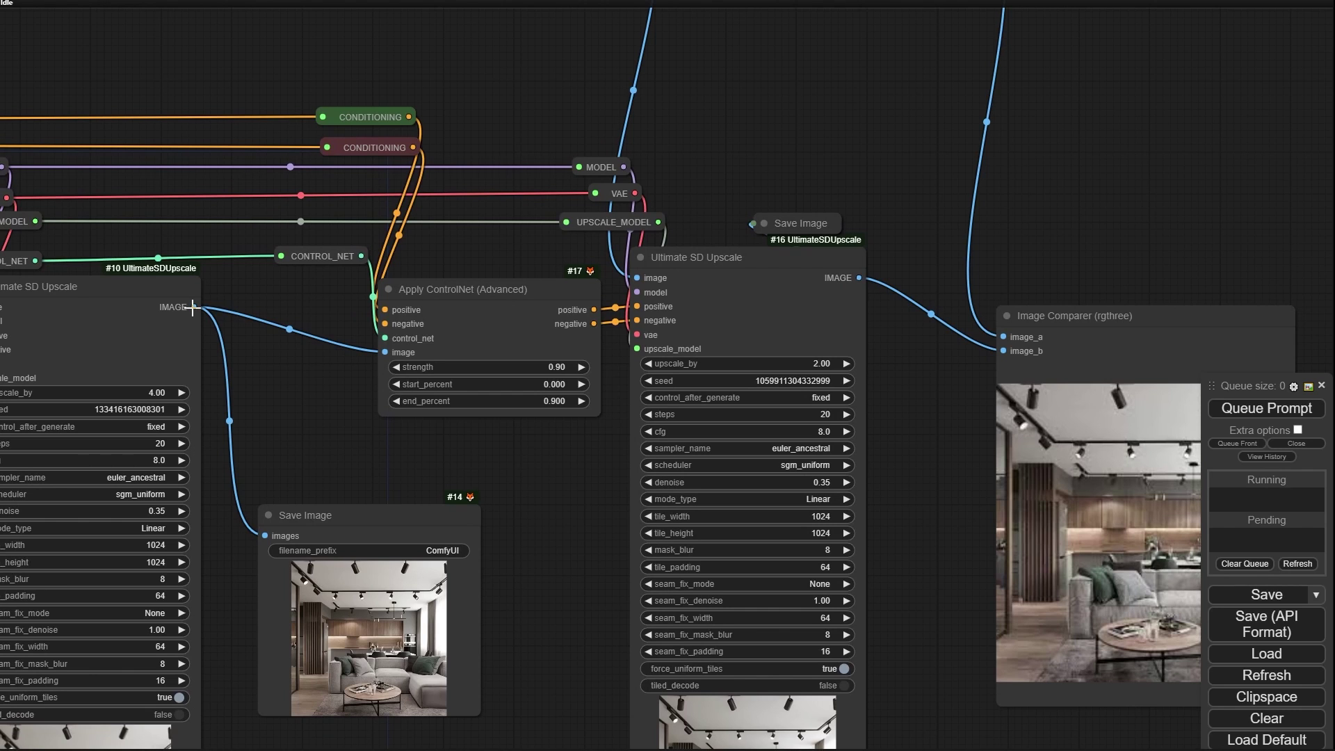
pyautogui.moveTo(194, 307); pyautogui.dragTo(677, 366)
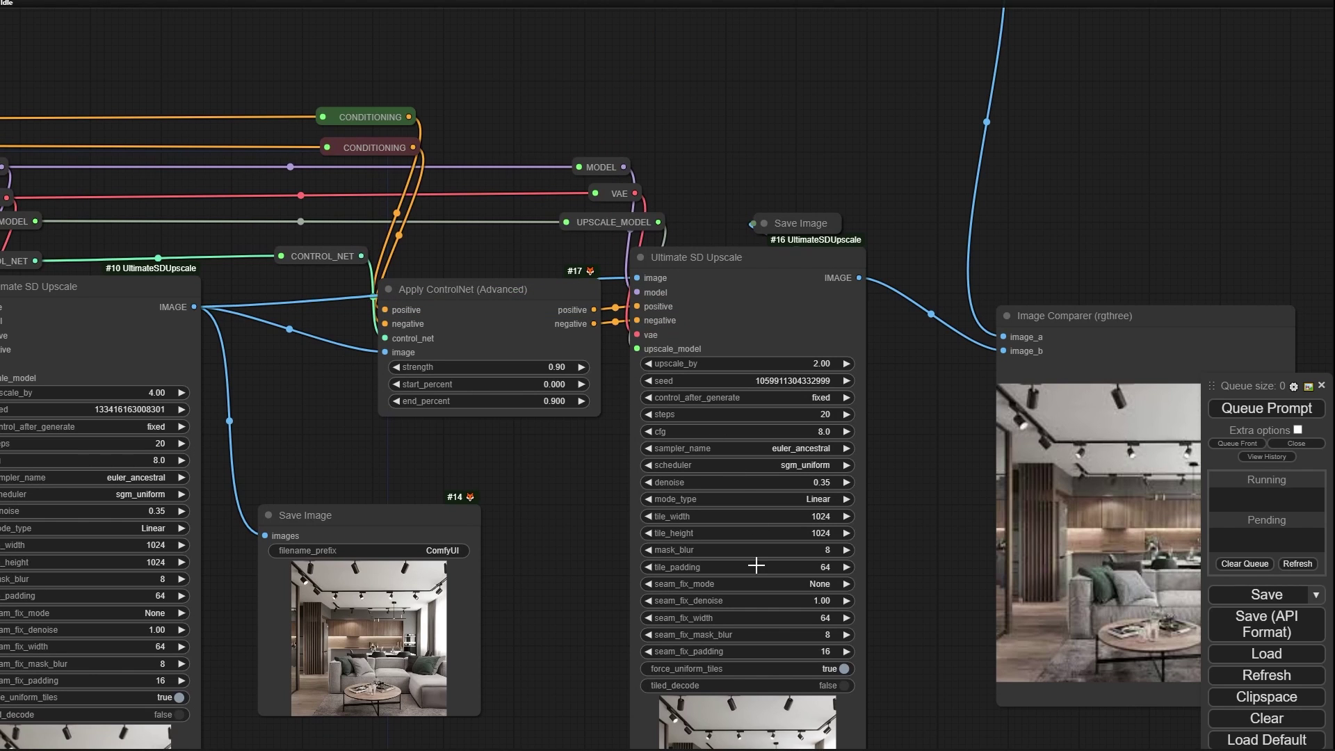
# Step: Tidy the reroutes and the second Apply ControlNet around the new image link, and queue the workflow again
pyautogui.moveTo(725, 109); pyautogui.dragTo(607, 65)
pyautogui.moveTo(378, 239); pyautogui.dragTo(375, 290)
pyautogui.moveTo(329, 233); pyautogui.dragTo(343, 99)
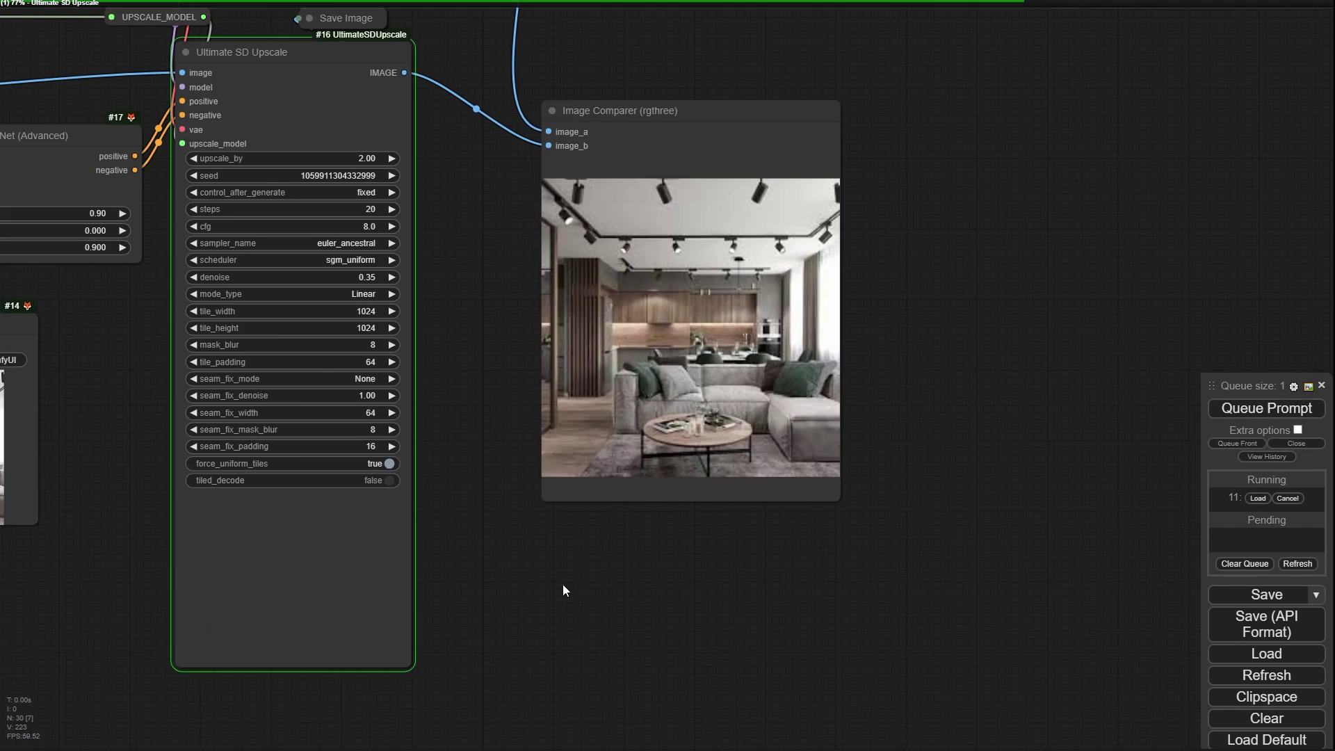
pyautogui.scroll(-3, 562, 584)
pyautogui.moveTo(214, 416); pyautogui.dragTo(372, 322)
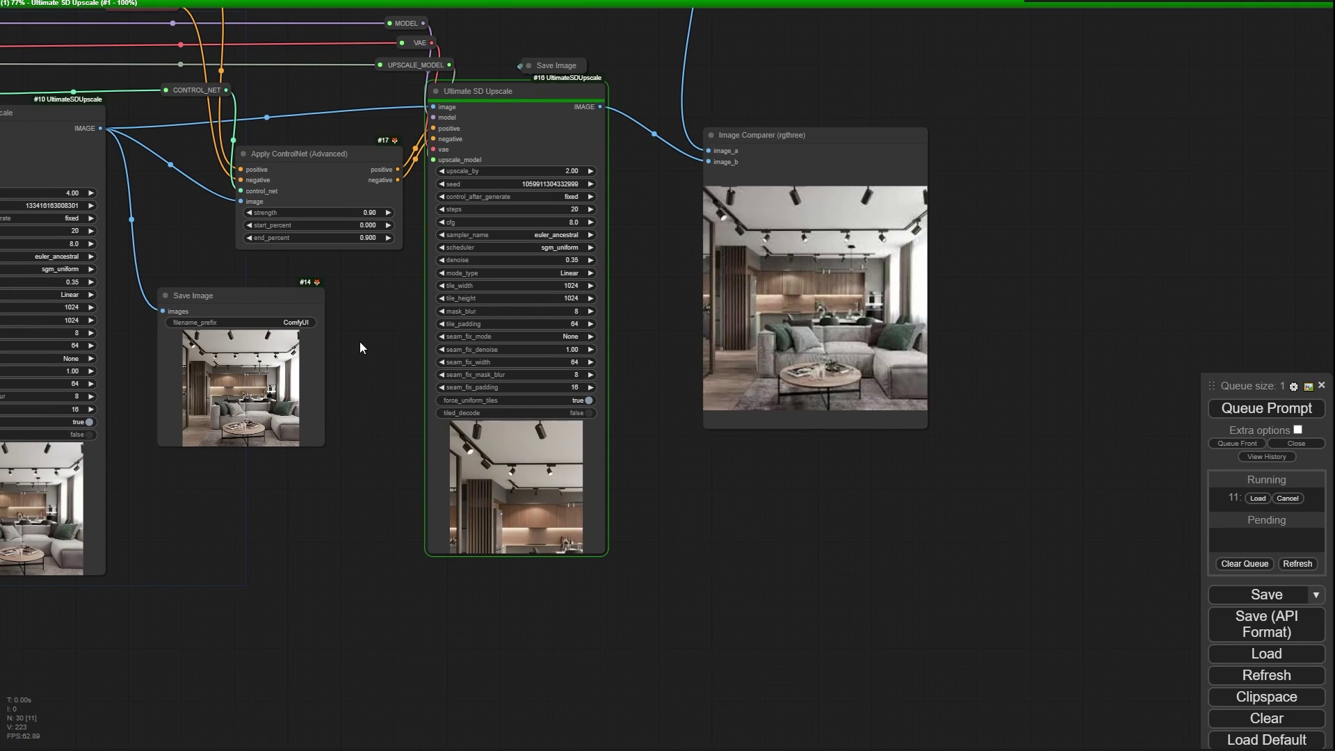
# Step: Compare the original and newly upscaled images at close range around the sofa, kitchen and table in the Image Comparer
pyautogui.scroll(15, 518, 490)
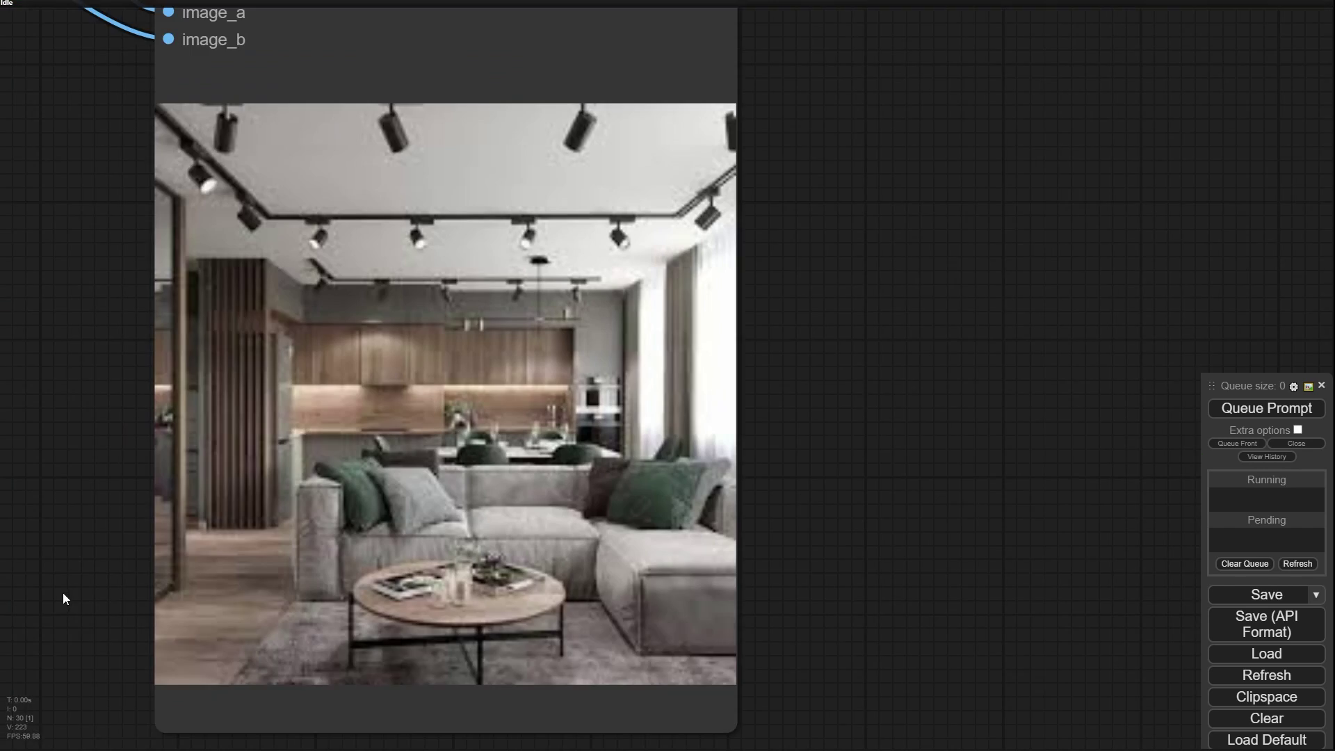
pyautogui.scroll(2, 123, 560)
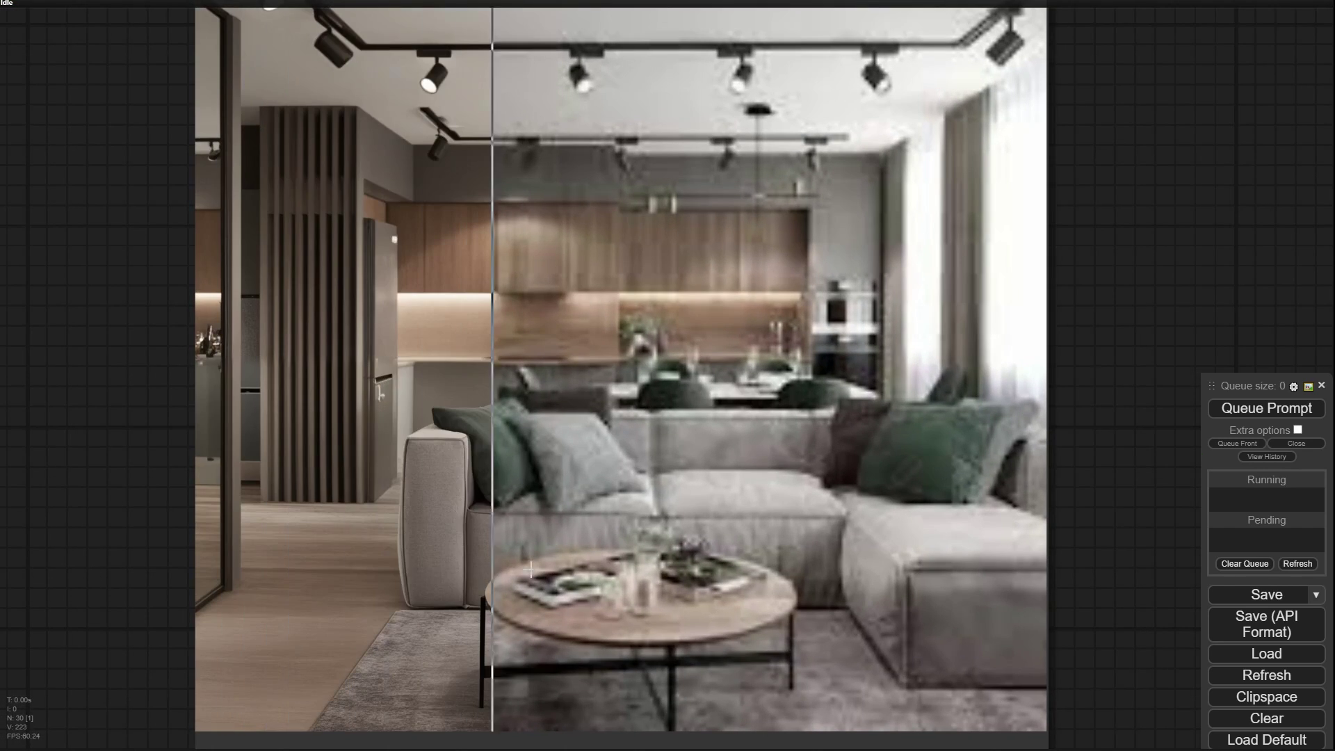
pyautogui.scroll(5, 420, 536)
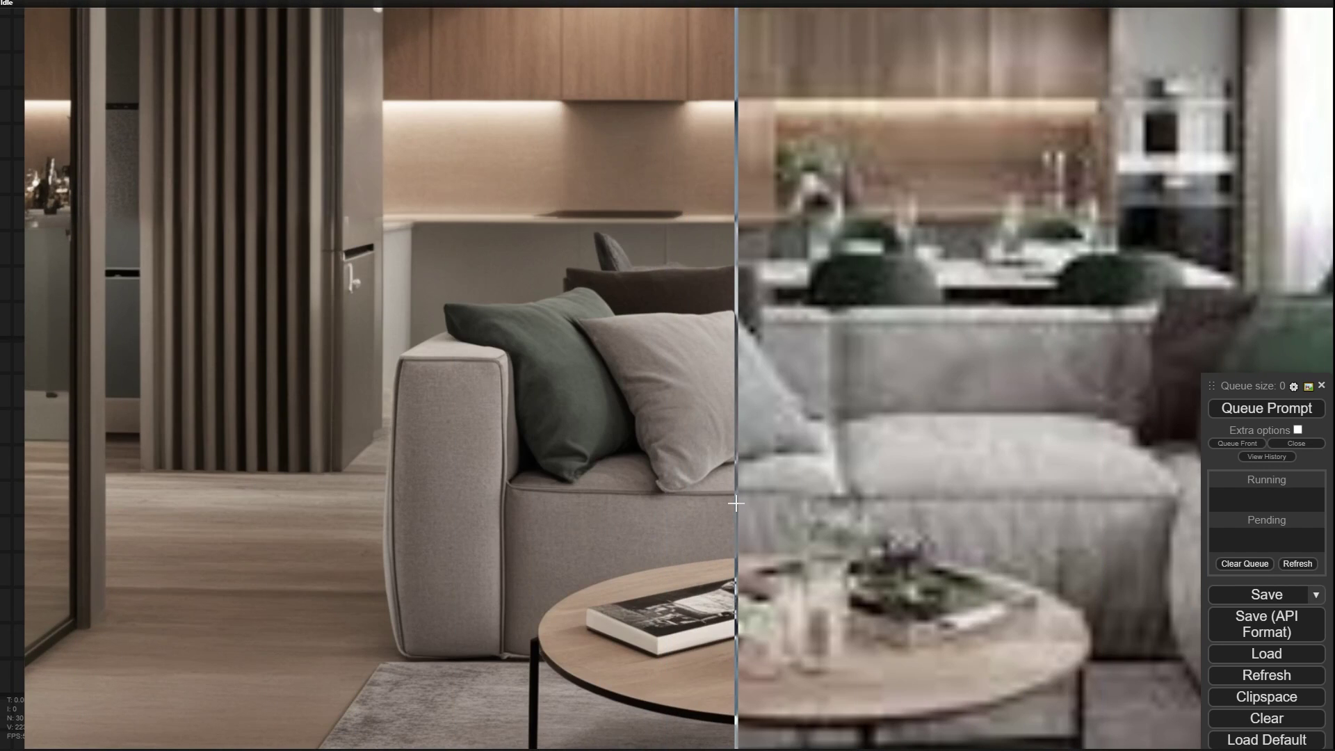
pyautogui.scroll(-4, 736, 503)
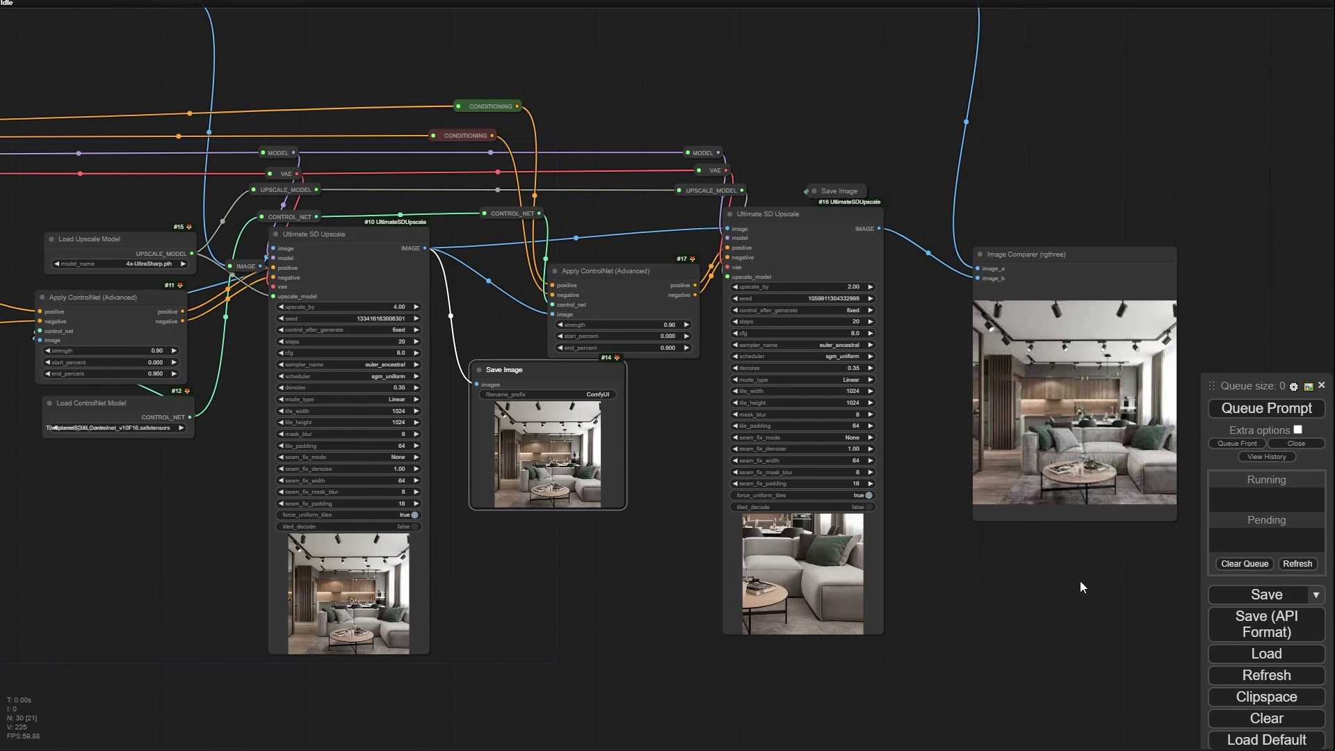
# Step: Compare both versions of the whole room in the Image Comparer, including the ceiling lights and curtains
pyautogui.scroll(4, 1013, 584)
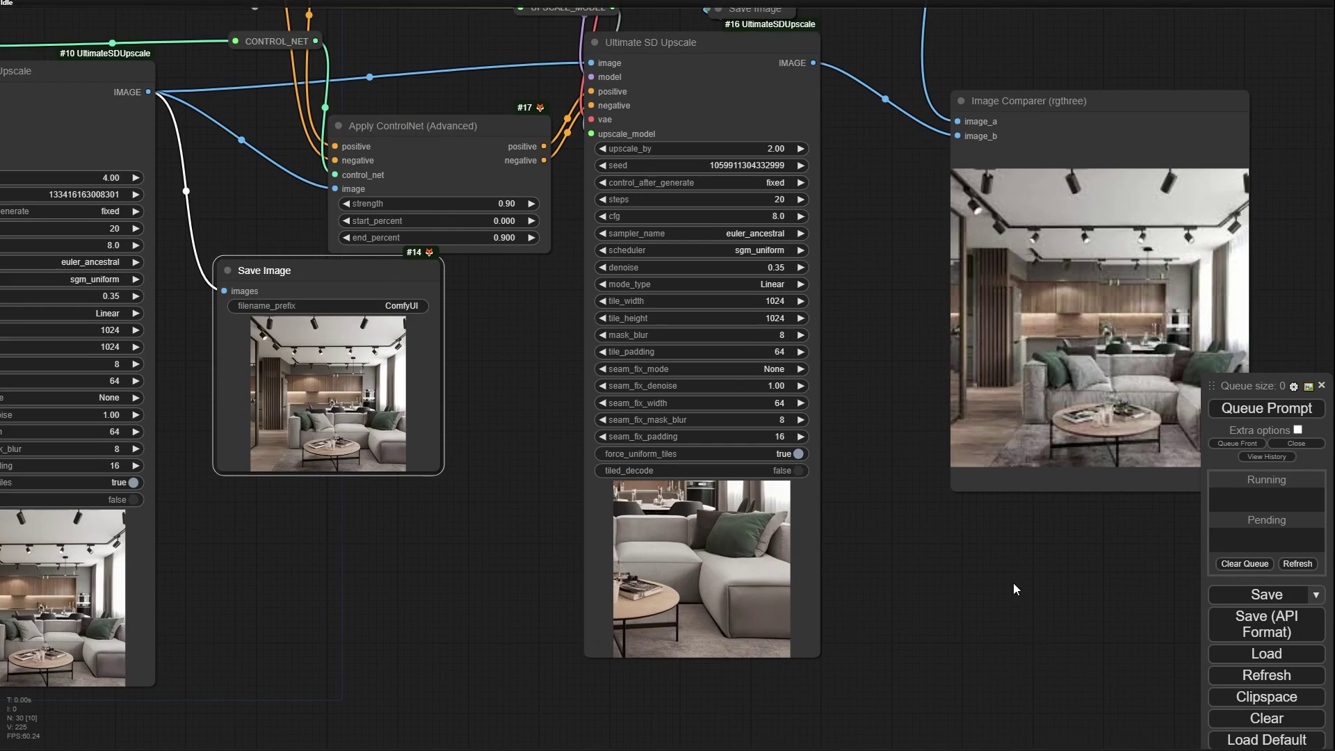
pyautogui.moveTo(1012, 585); pyautogui.dragTo(576, 634)
pyautogui.scroll(6, 587, 402)
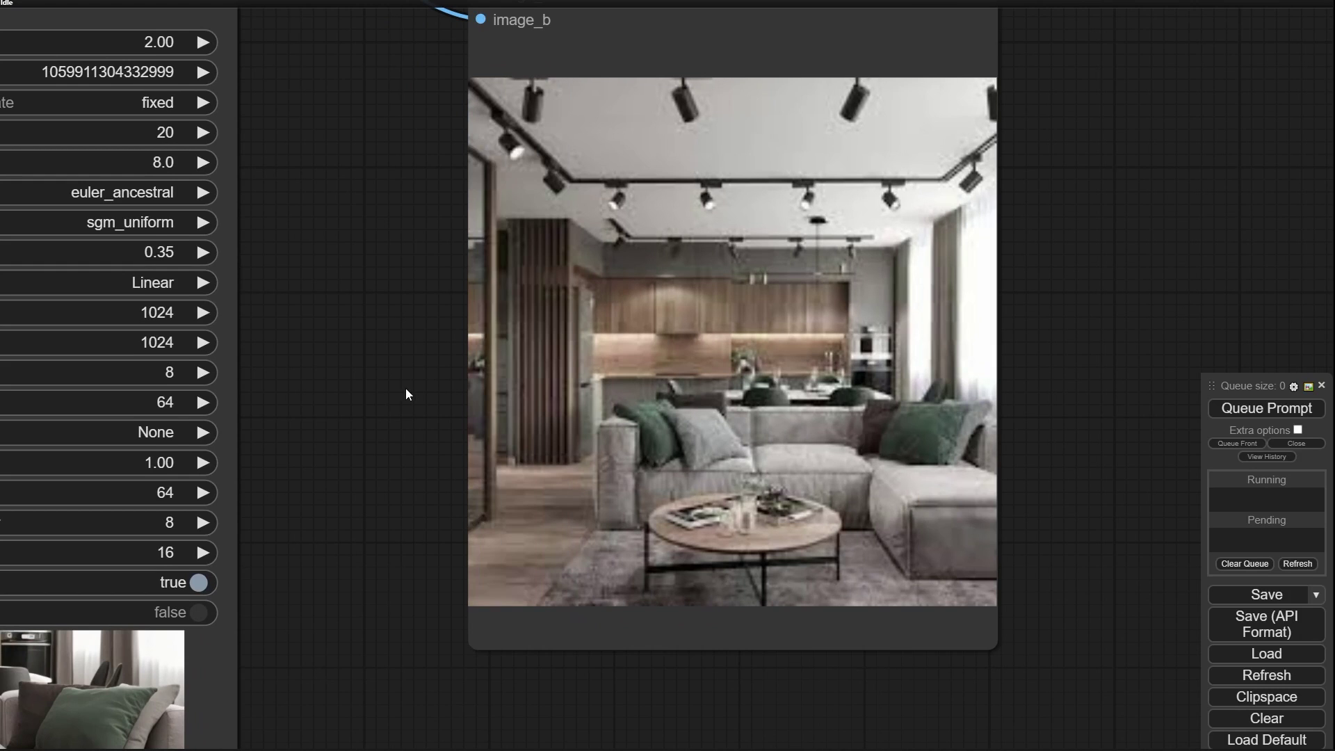
pyautogui.moveTo(405, 390); pyautogui.dragTo(217, 438)
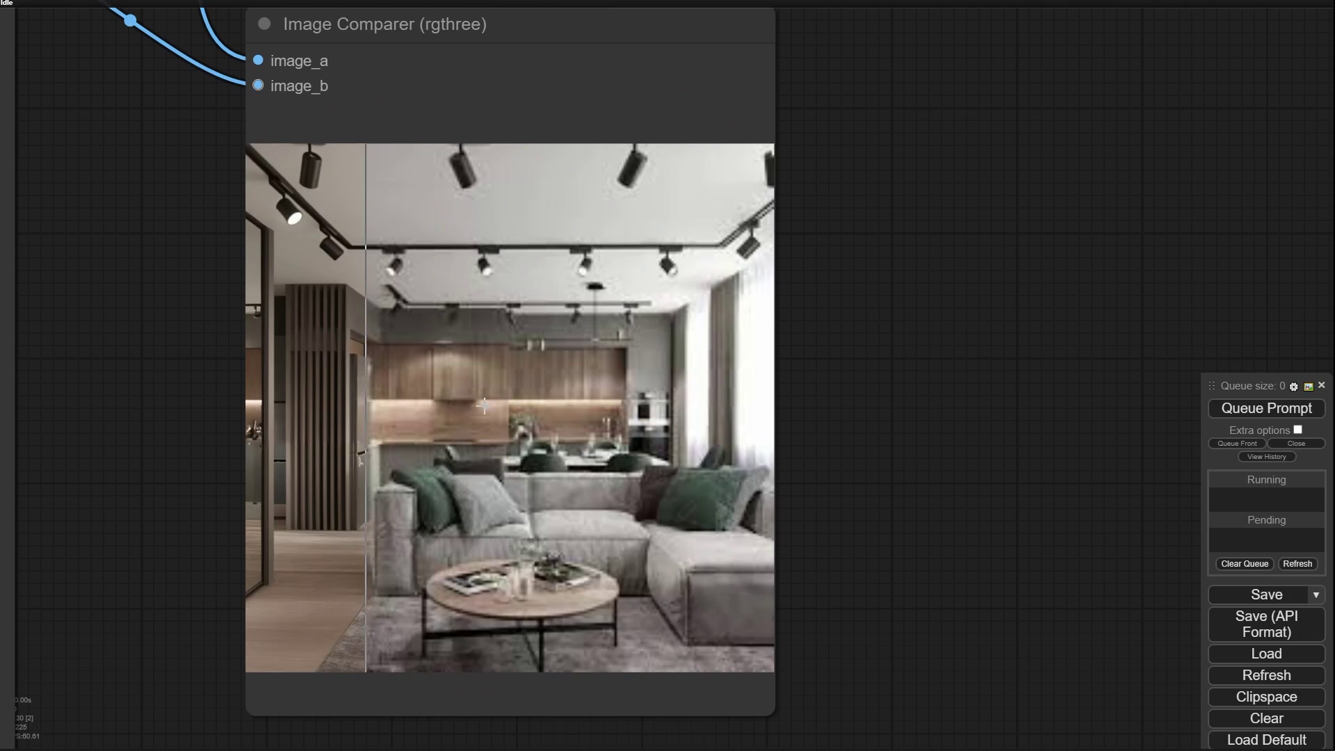
pyautogui.scroll(8, 724, 292)
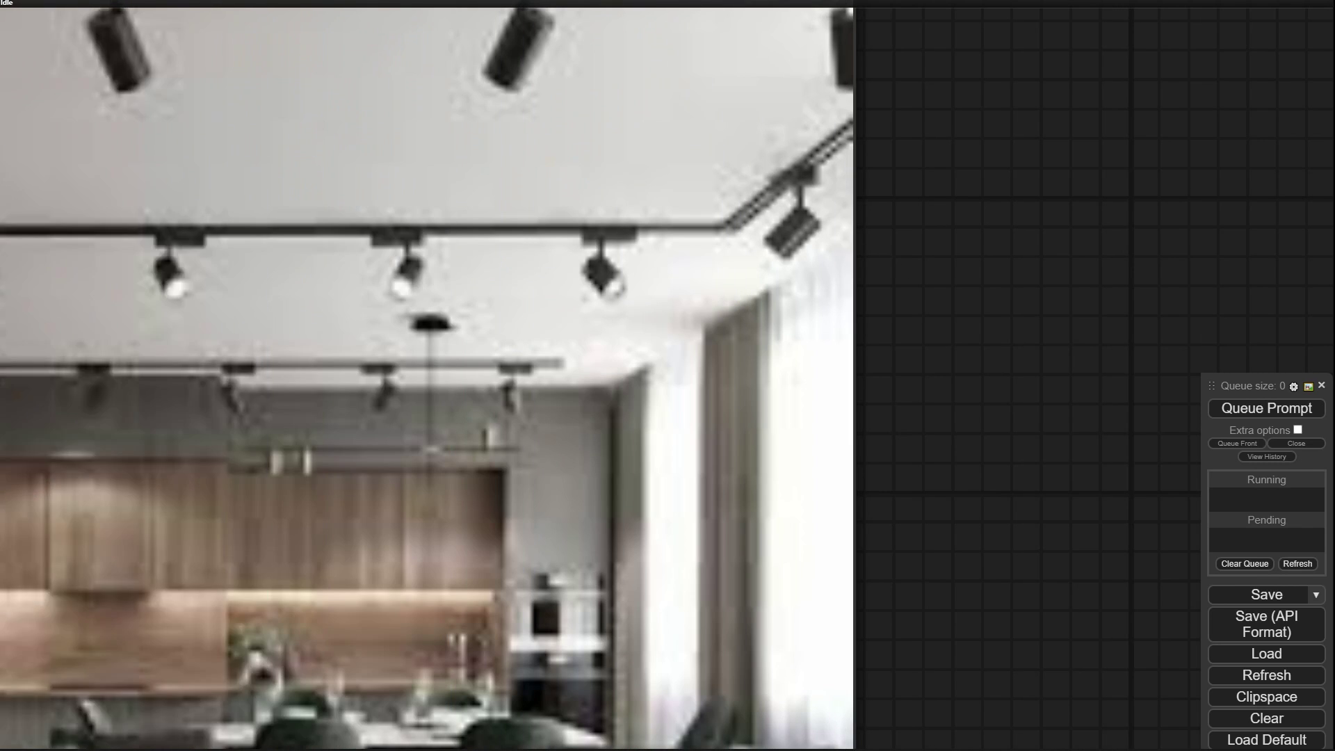
pyautogui.scroll(-8, 1071, 554)
pyautogui.hscroll(-5, 800, 529)
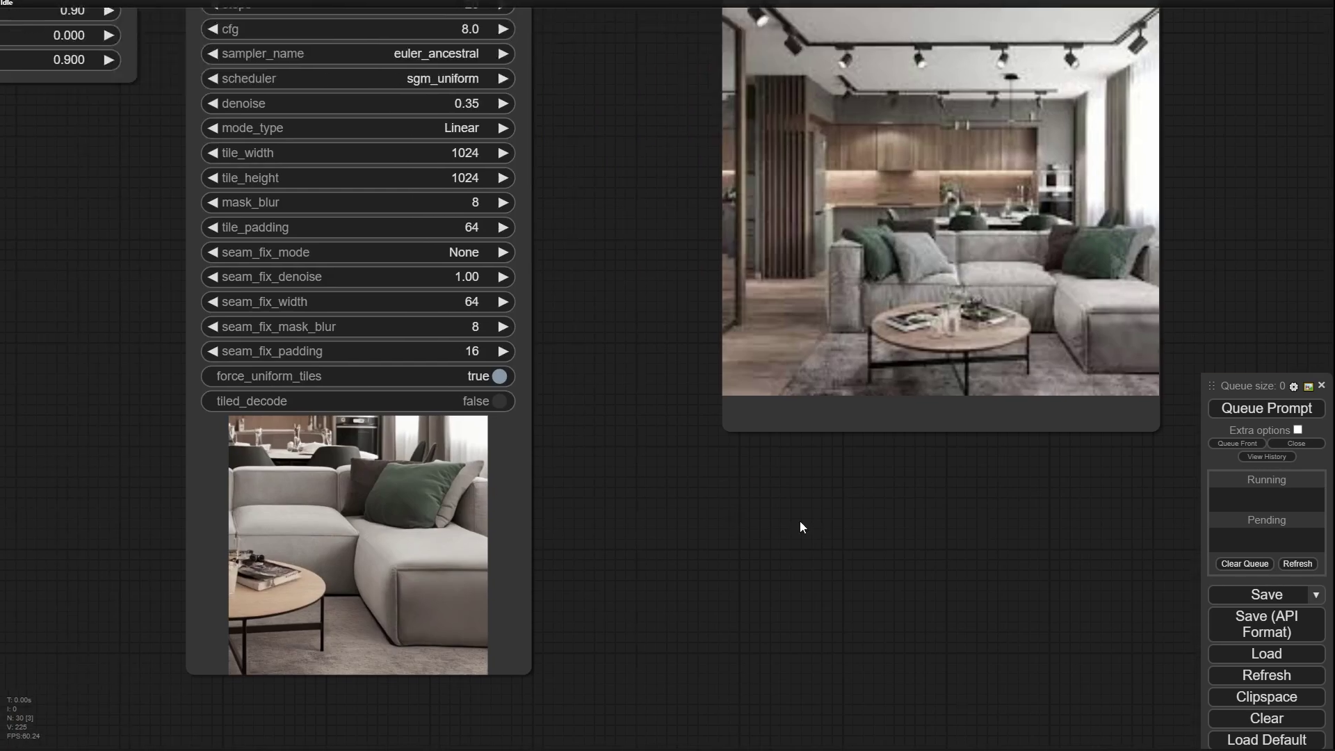
# Step: Search the nodes for "color m" and add a Color Match node below the first upscaler's Save Image
pyautogui.scroll(-5, 480, 515)
pyautogui.scroll(-4, 552, 607)
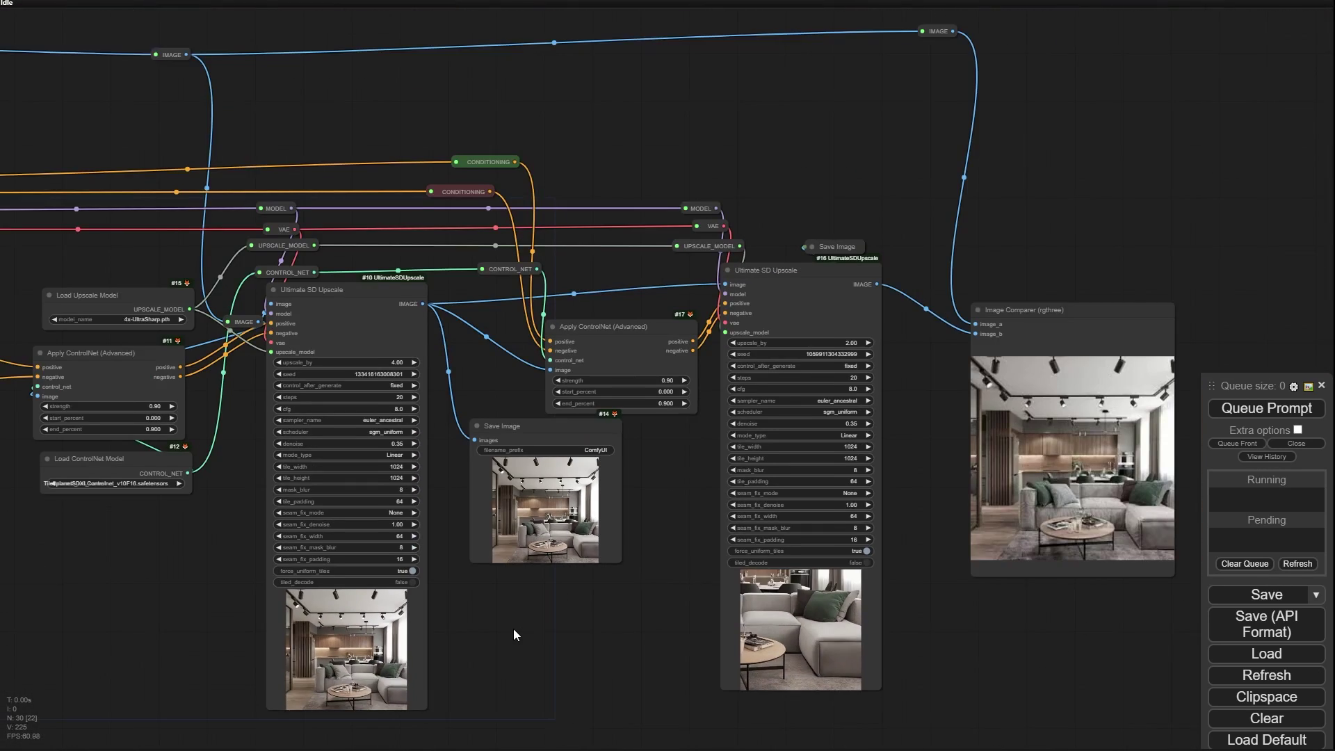
pyautogui.moveTo(513, 632); pyautogui.dragTo(520, 483)
pyautogui.scroll(4, 512, 491)
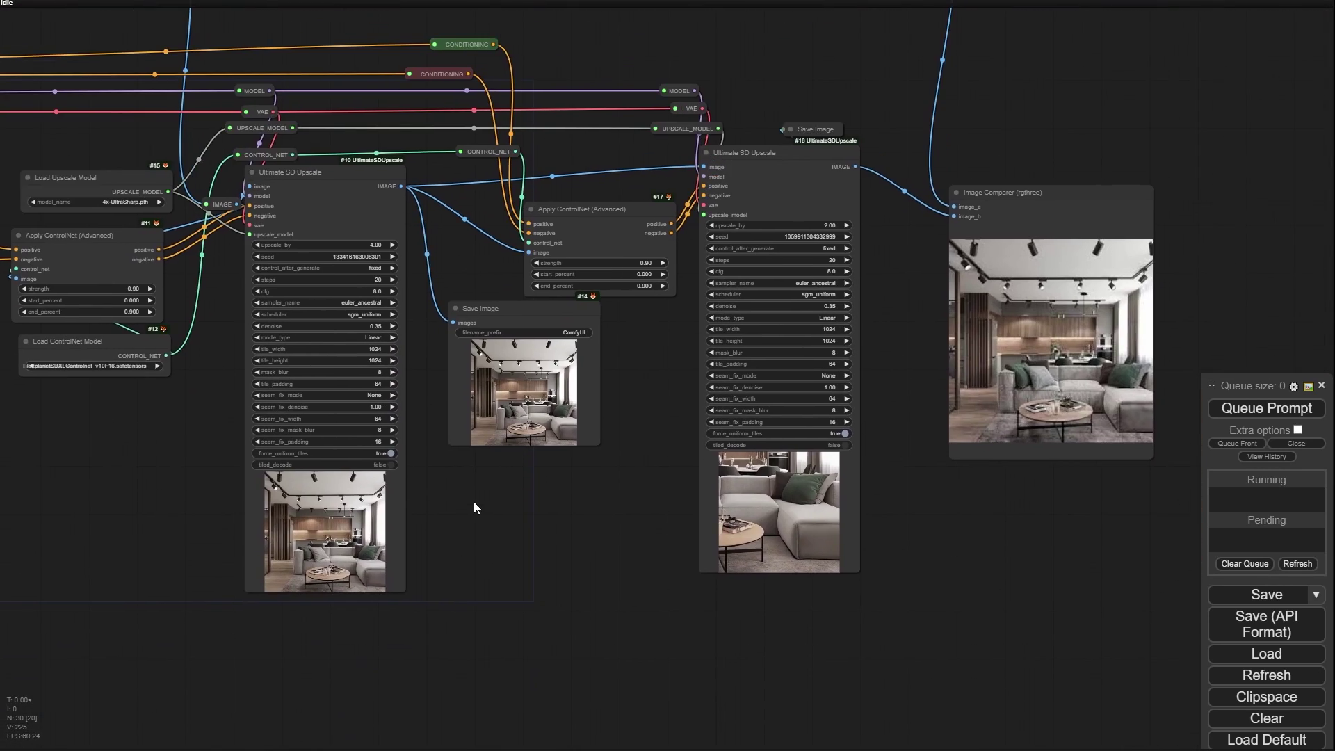
pyautogui.doubleClick(478, 498)
pyautogui.write('colo')
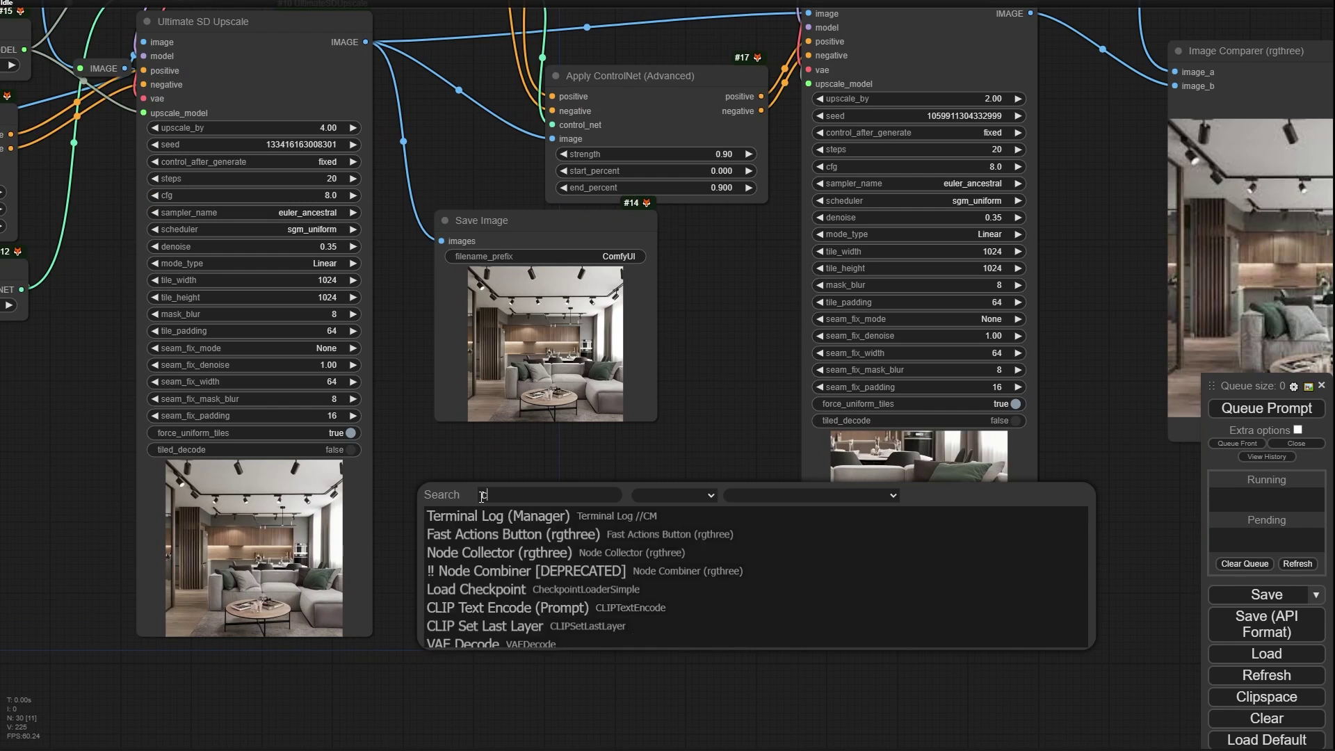
pyautogui.write('r m')
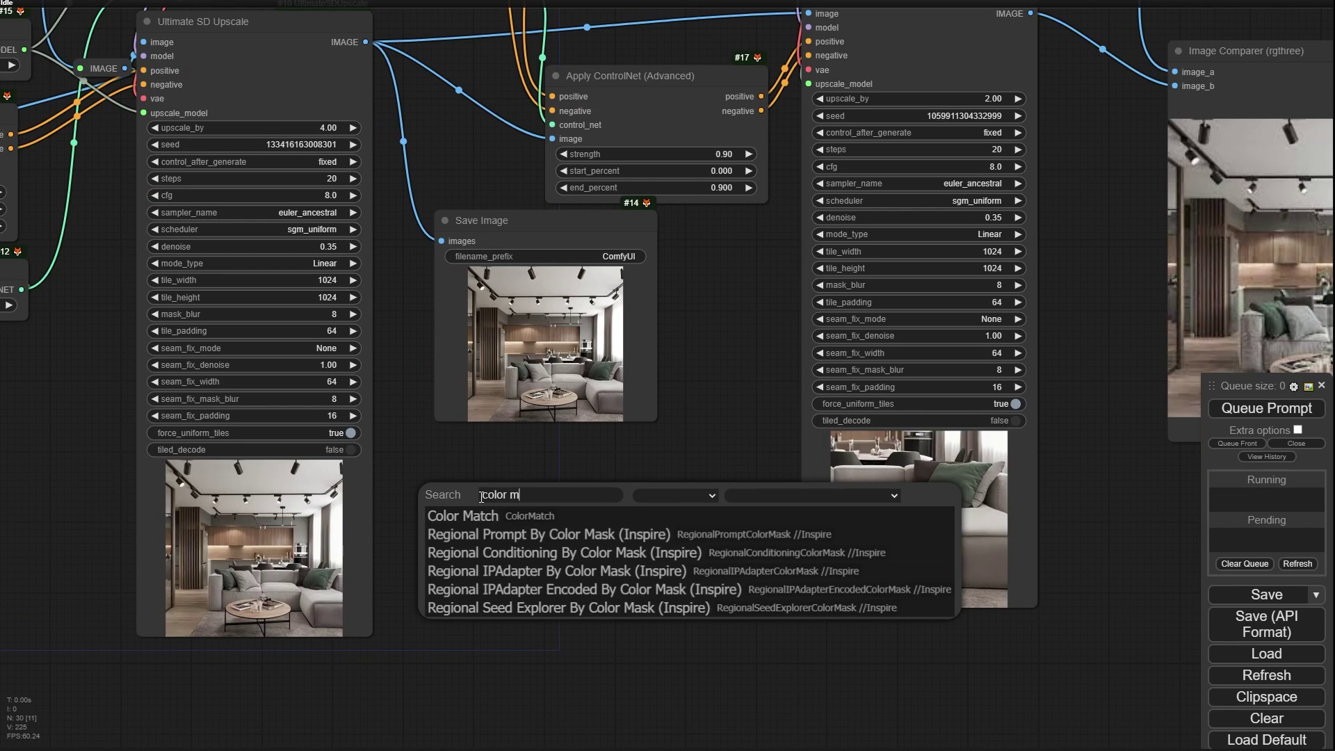
pyautogui.click(490, 516)
pyautogui.scroll(5, 611, 445)
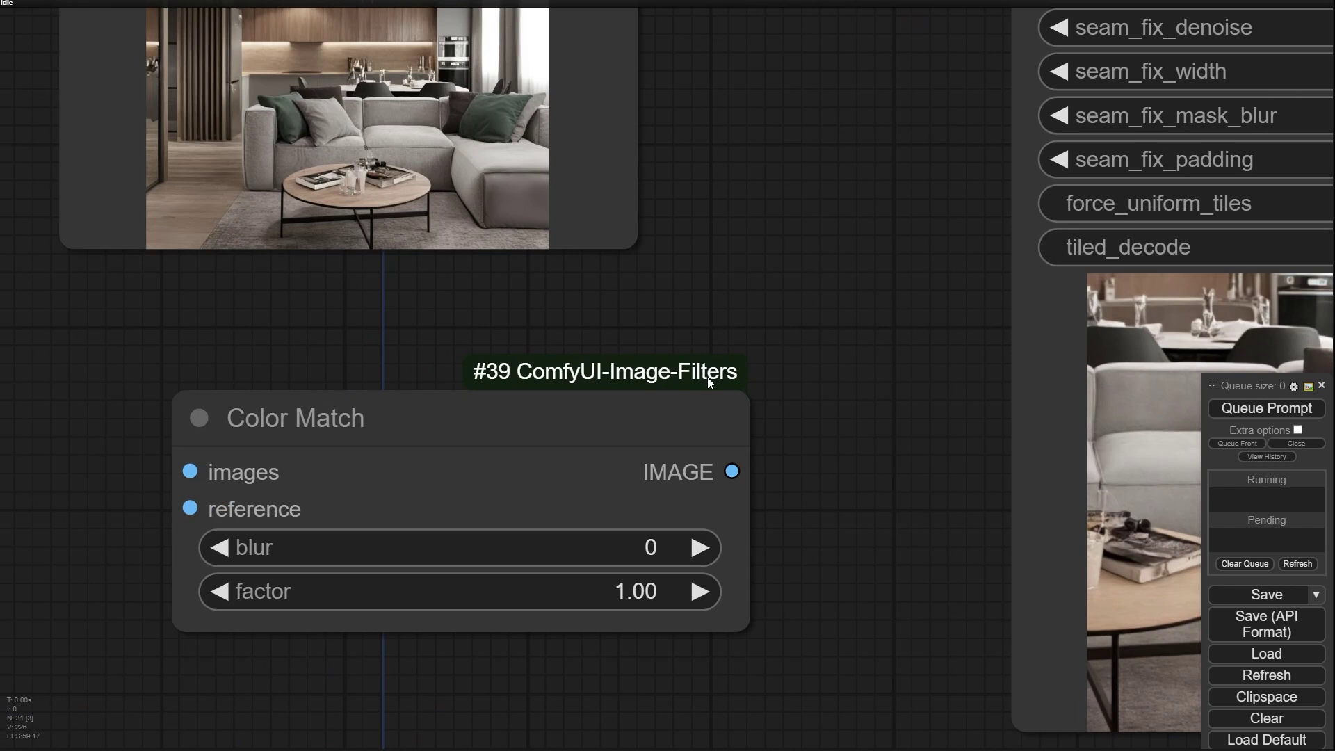
pyautogui.scroll(-8, 685, 412)
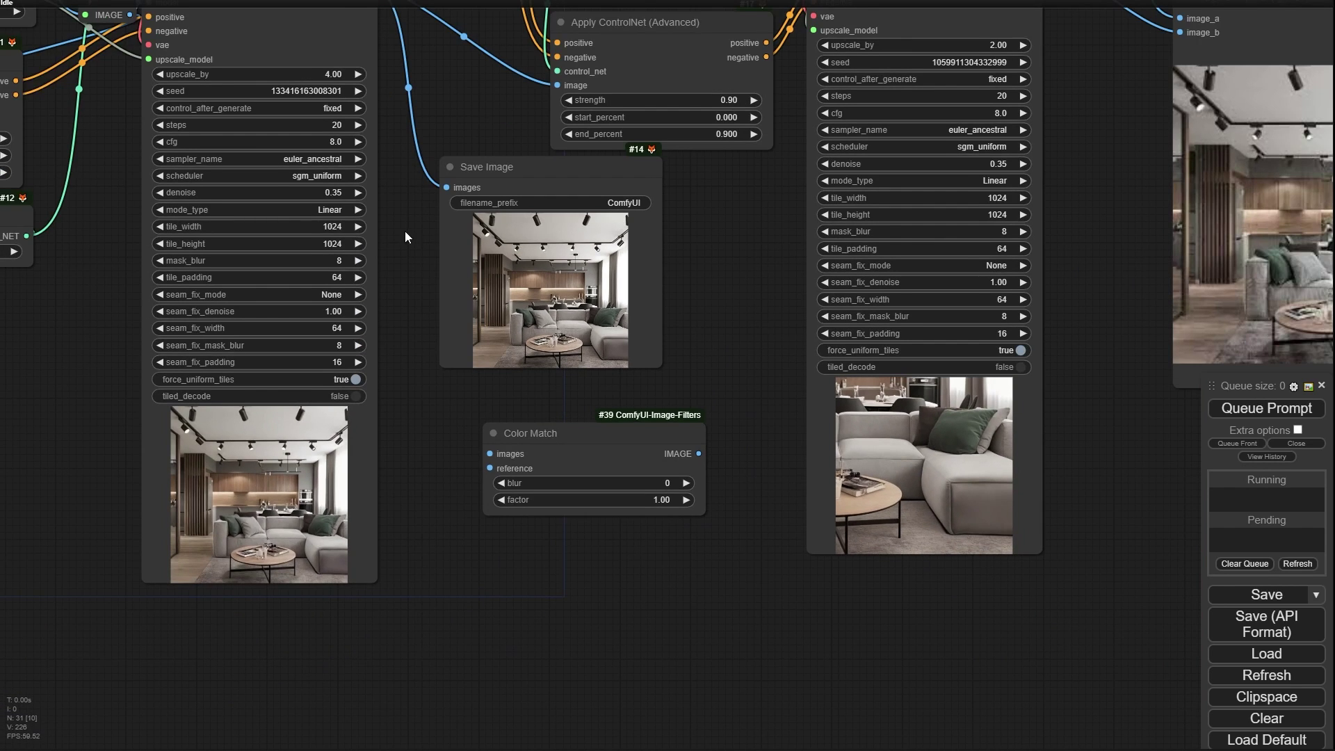
# Step: Connect the Color Match output to the images input of the first Save Image and place Color Match below it
pyautogui.moveTo(406, 232); pyautogui.dragTo(395, 399)
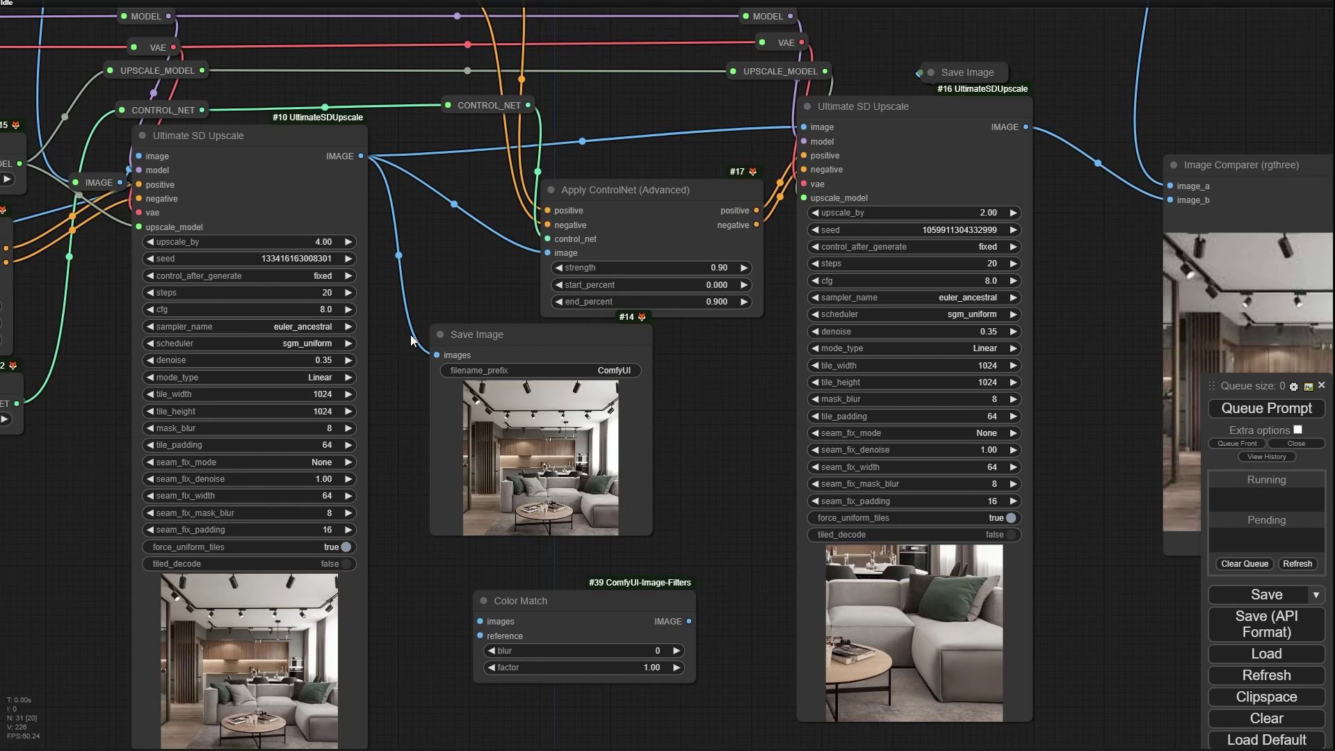
pyautogui.moveTo(676, 623); pyautogui.dragTo(620, 338)
pyautogui.moveTo(565, 606); pyautogui.dragTo(507, 553)
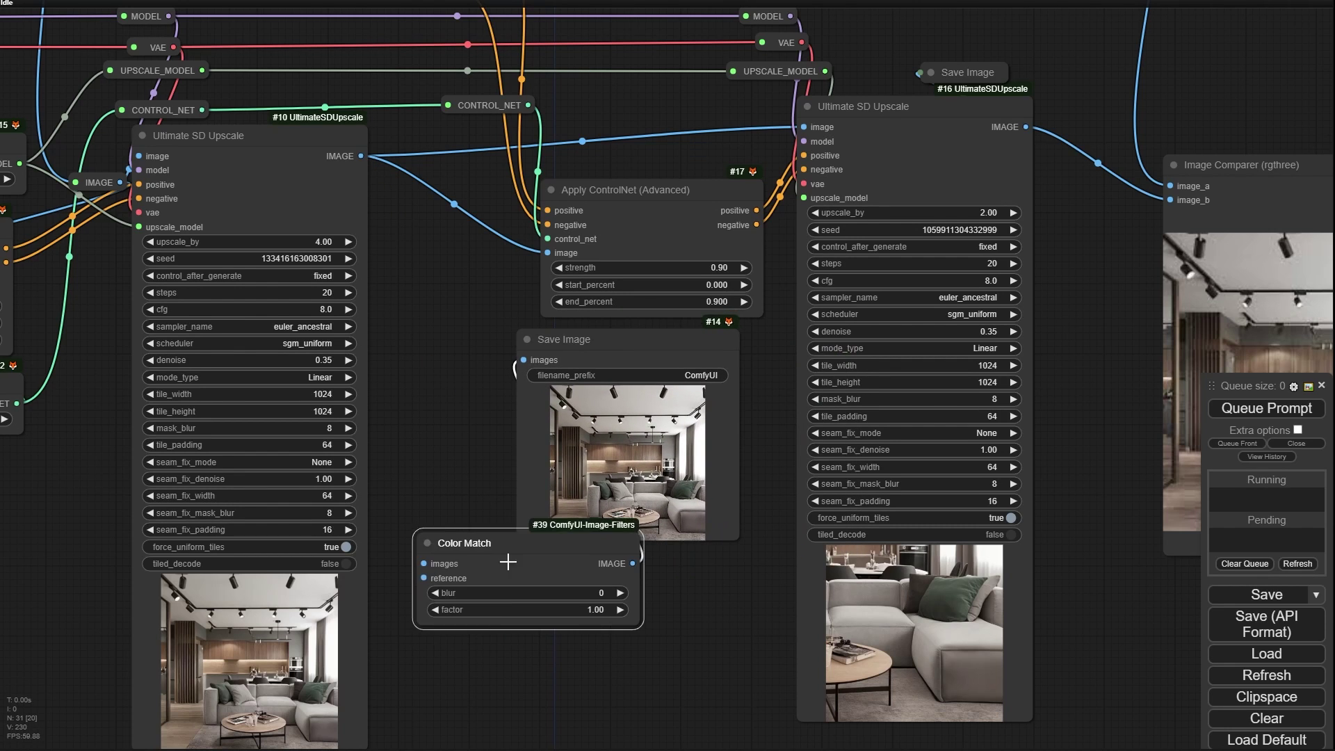
pyautogui.moveTo(415, 295); pyautogui.dragTo(432, 407)
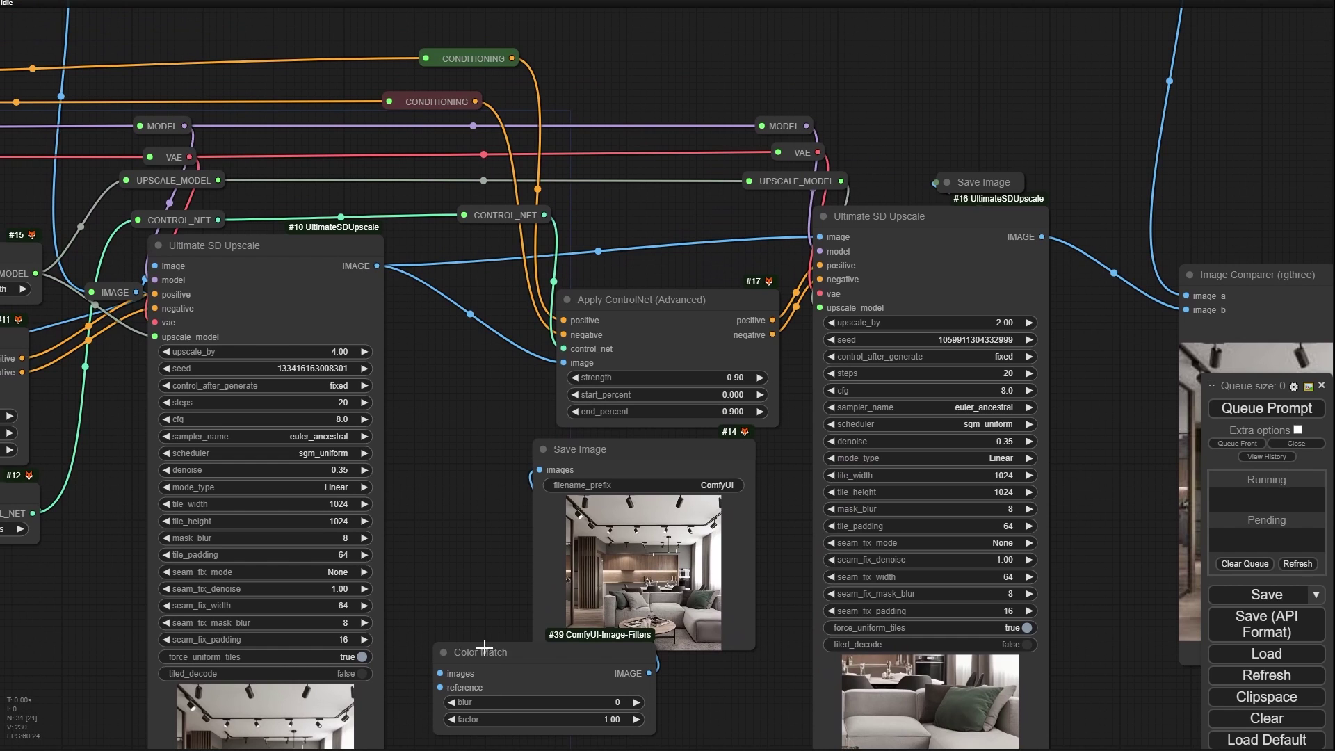
# Step: Connect the original image's IMAGE reroute to the reference input of the Color Match node
pyautogui.moveTo(485, 647); pyautogui.dragTo(442, 390)
pyautogui.moveTo(218, 22); pyautogui.dragTo(241, 117)
pyautogui.moveTo(104, 7); pyautogui.dragTo(523, 618)
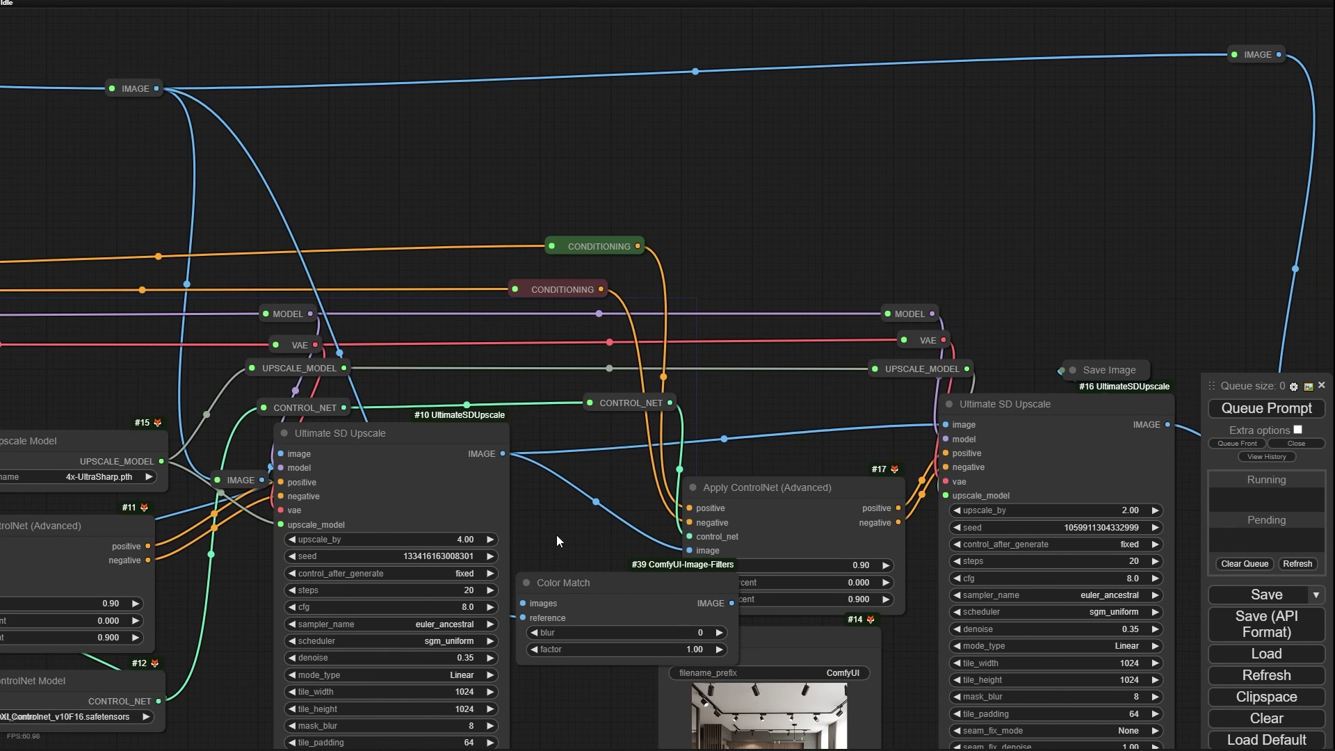
# Step: Connect the first upscaler's image output to the Color Match images input and place the node beneath Save Image
pyautogui.moveTo(522, 534); pyautogui.dragTo(451, 386)
pyautogui.scroll(4, 445, 379)
pyautogui.moveTo(429, 277); pyautogui.dragTo(513, 457)
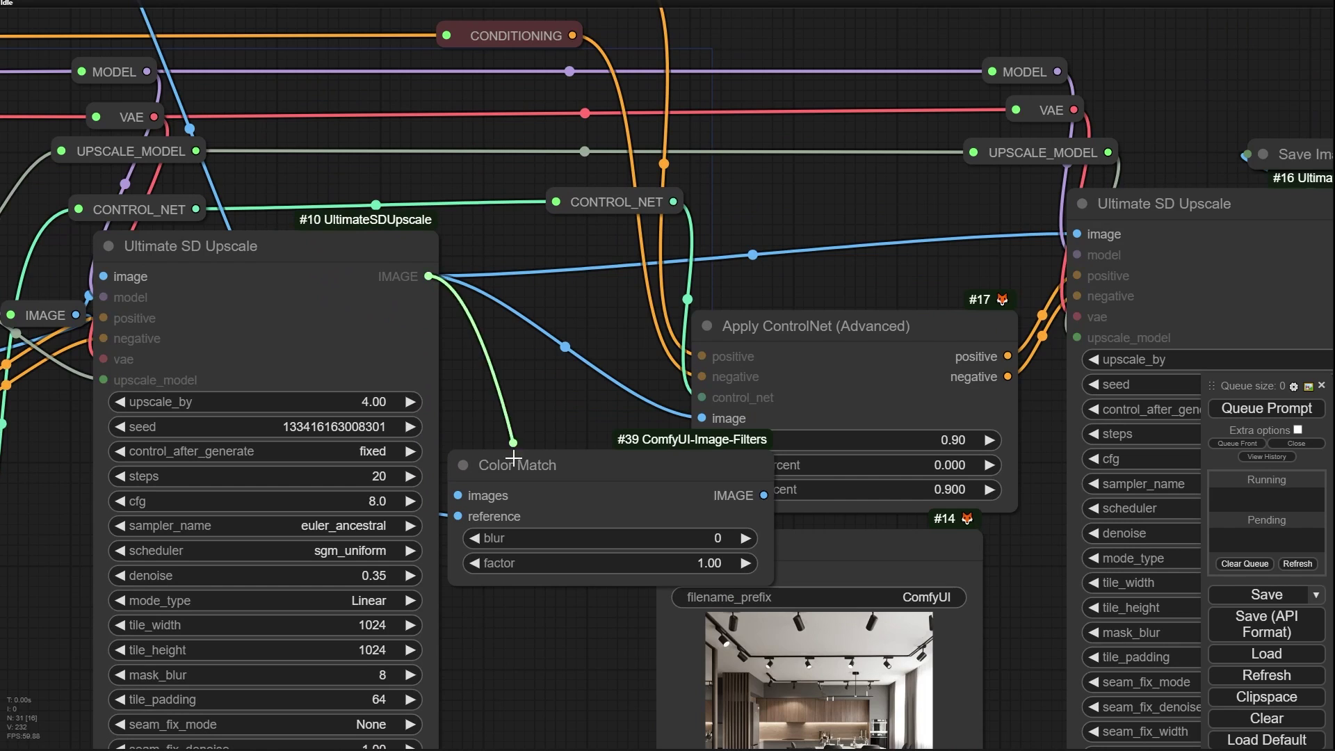
pyautogui.moveTo(464, 505); pyautogui.dragTo(460, 496)
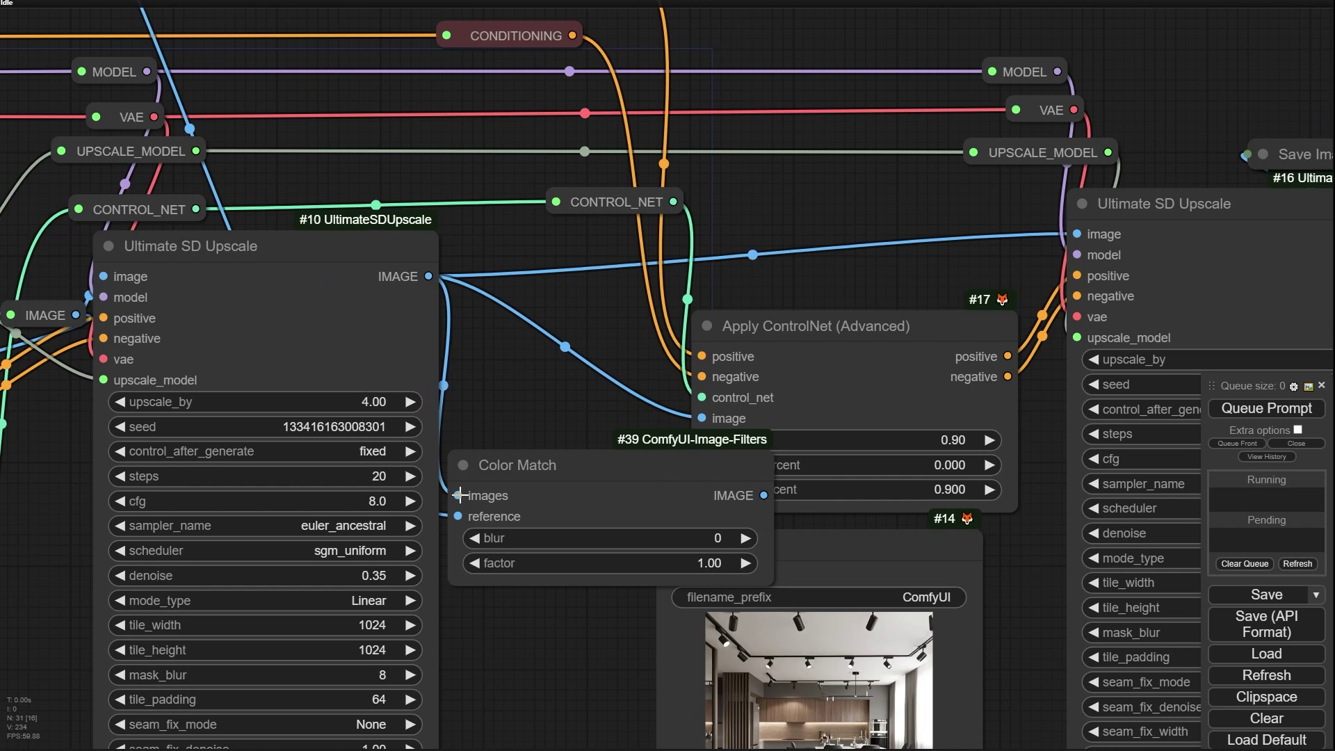
pyautogui.moveTo(644, 484); pyautogui.dragTo(496, 571)
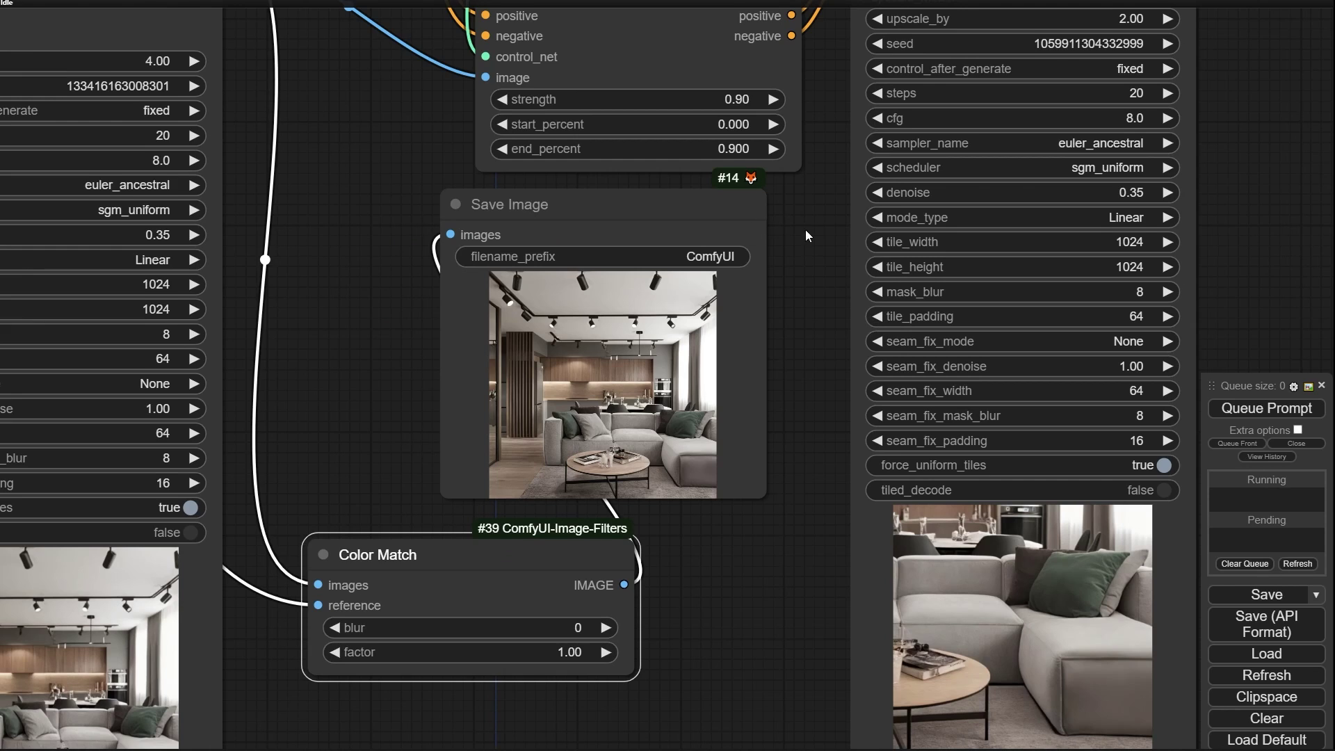
# Step: Duplicate the Color Match node and place the copy beside the second Ultimate SD Upscale
pyautogui.moveTo(807, 237); pyautogui.dragTo(472, 352)
pyautogui.scroll(-5, 471, 352)
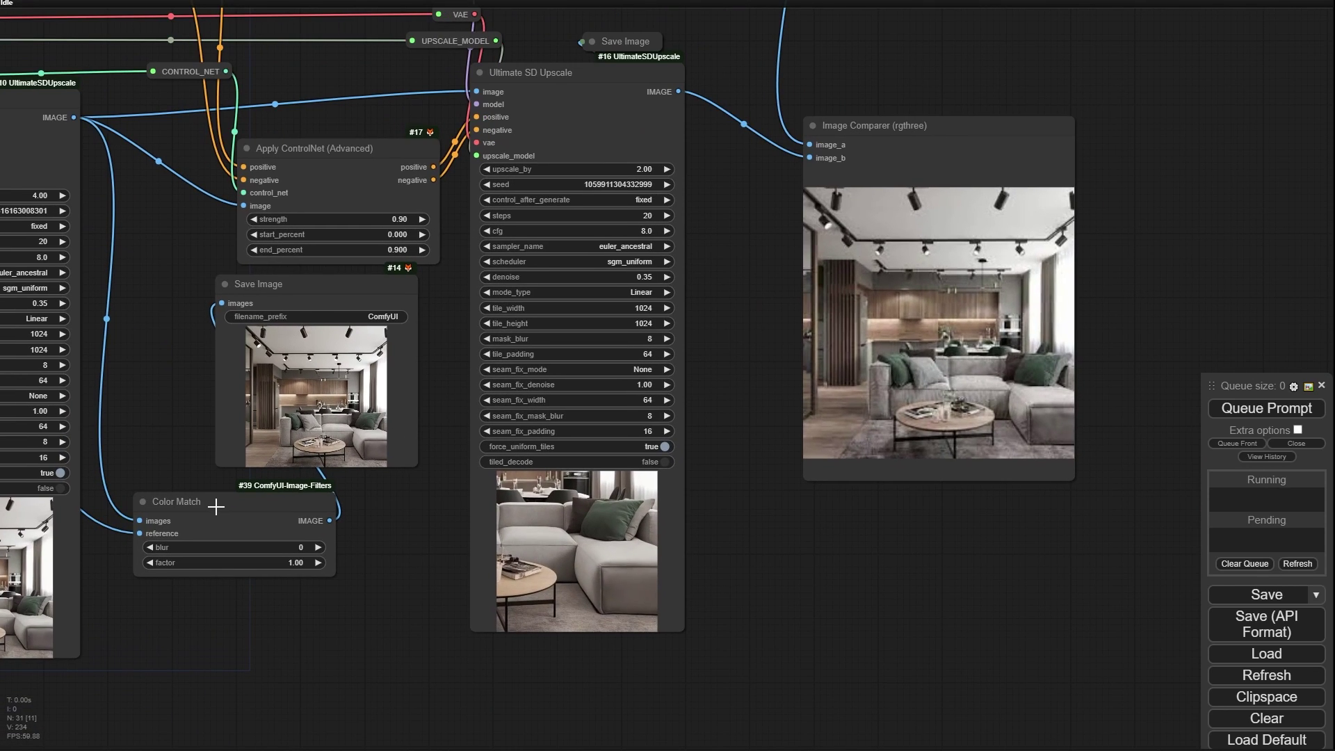
pyautogui.moveTo(213, 507)
pyautogui.mouseDown()
pyautogui.moveTo(887, 512)
pyautogui.moveTo(858, 509)
pyautogui.mouseUp()
pyautogui.moveTo(730, 486); pyautogui.dragTo(619, 541)
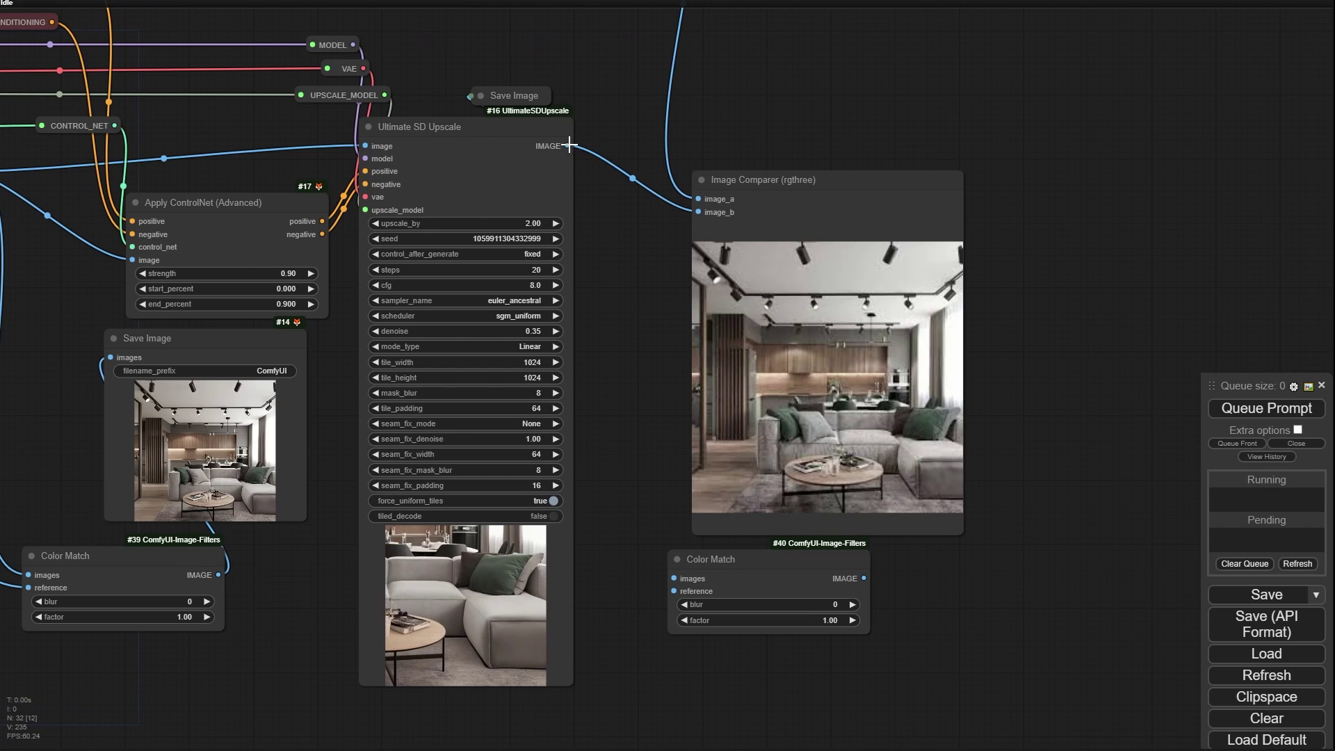
pyautogui.moveTo(698, 574); pyautogui.dragTo(637, 597)
# Step: Wire the second upscaler's output and the original image into the second Color Match as images and reference, positioning it before the Image Comparer
pyautogui.scroll(-5, 602, 327)
pyautogui.moveTo(743, 357); pyautogui.dragTo(850, 318)
pyautogui.scroll(5, 709, 403)
pyautogui.moveTo(706, 679); pyautogui.dragTo(672, 318)
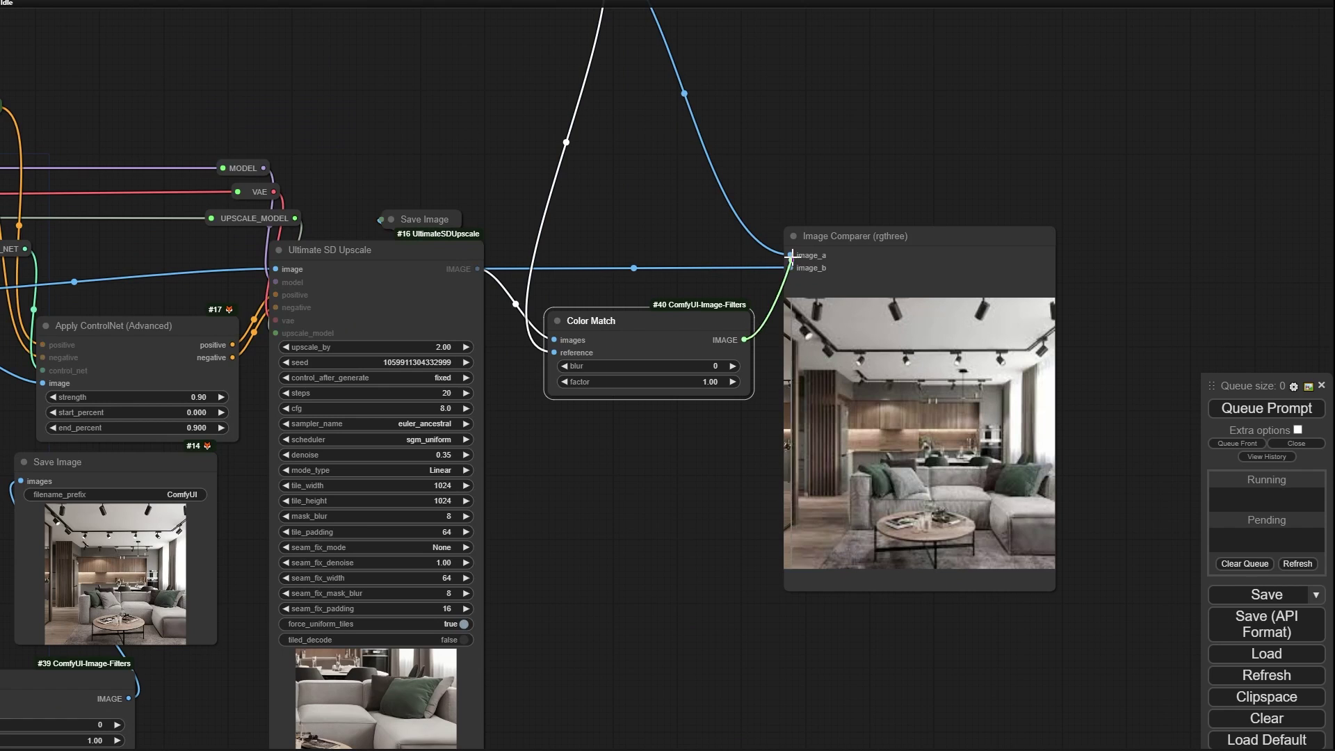
# Step: Connect the second Color Match's output to image_a of the Image Comparer and queue the workflow
pyautogui.moveTo(792, 255); pyautogui.dragTo(792, 256)
pyautogui.moveTo(638, 589); pyautogui.dragTo(746, 453)
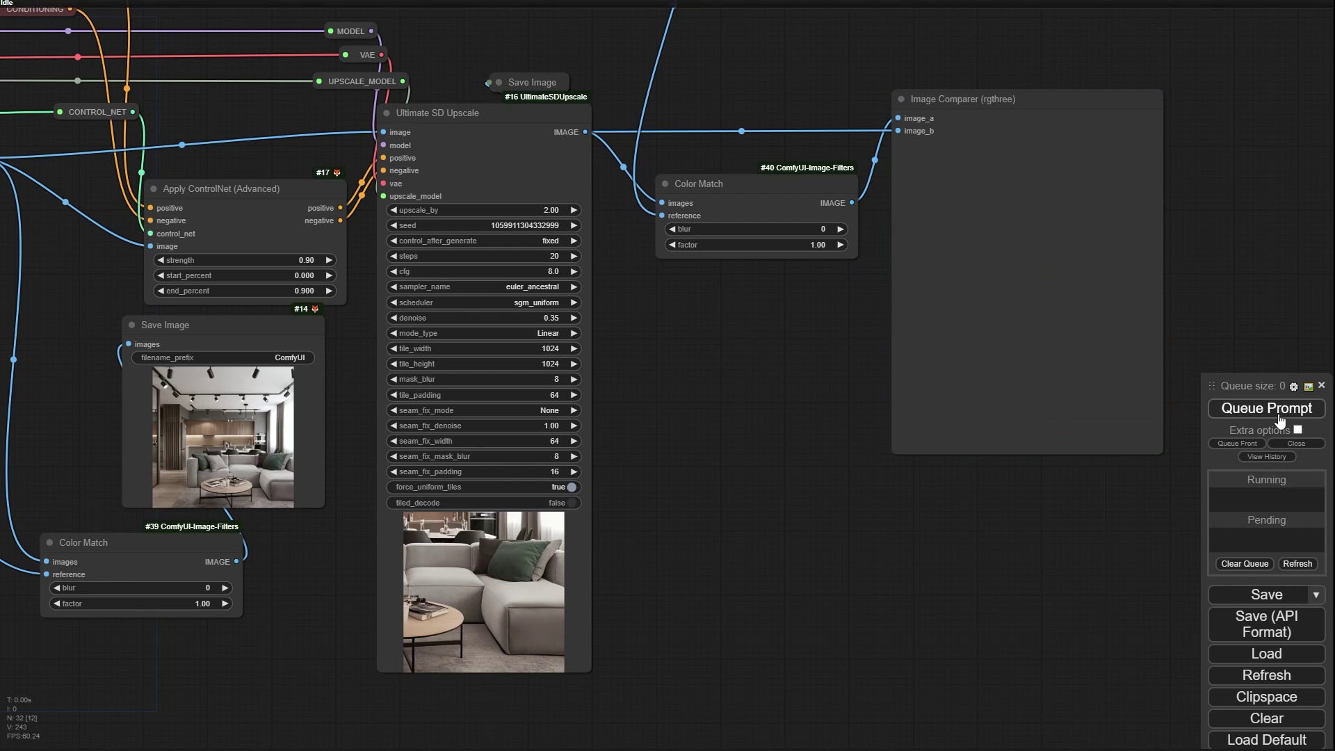
pyautogui.moveTo(669, 429); pyautogui.dragTo(814, 570)
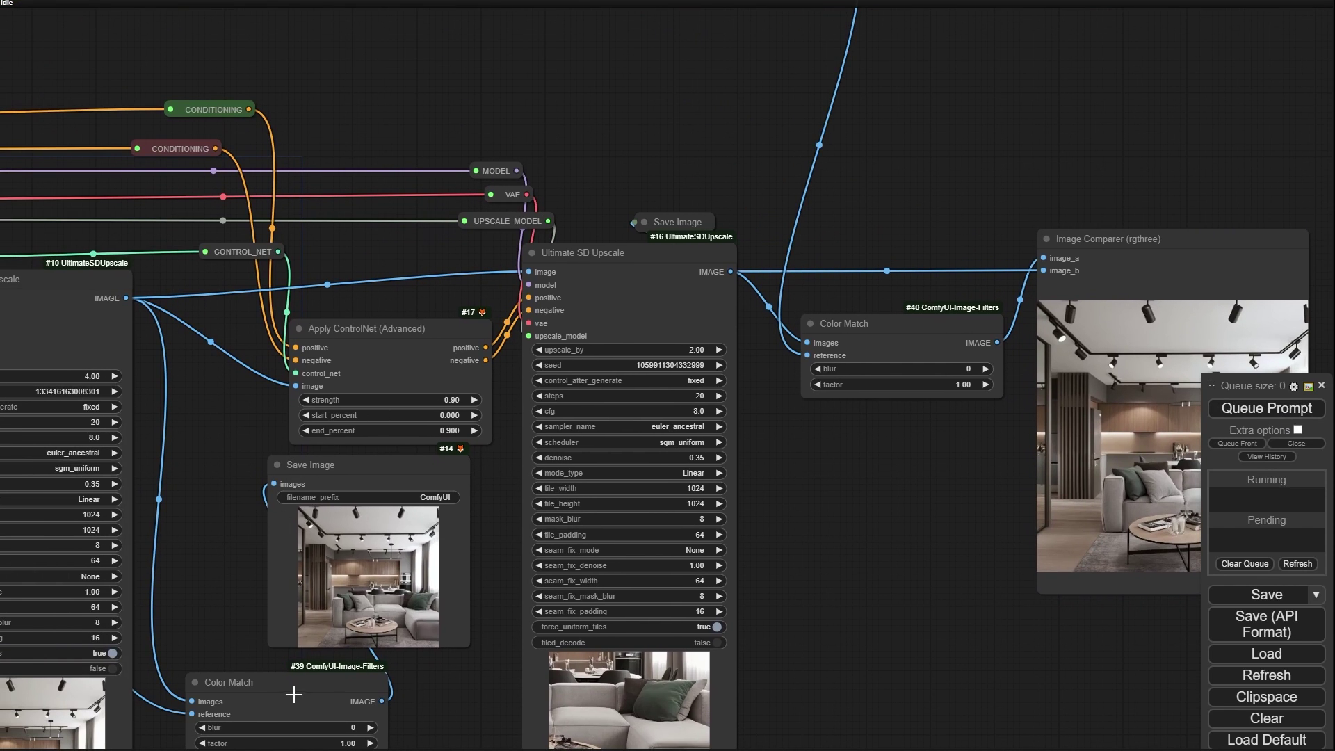
# Step: Connect the first Color Match's output to the second upscaler's image input and queue the workflow again
pyautogui.moveTo(294, 694)
pyautogui.mouseDown()
pyautogui.moveTo(274, 615)
pyautogui.moveTo(274, 709)
pyautogui.mouseUp()
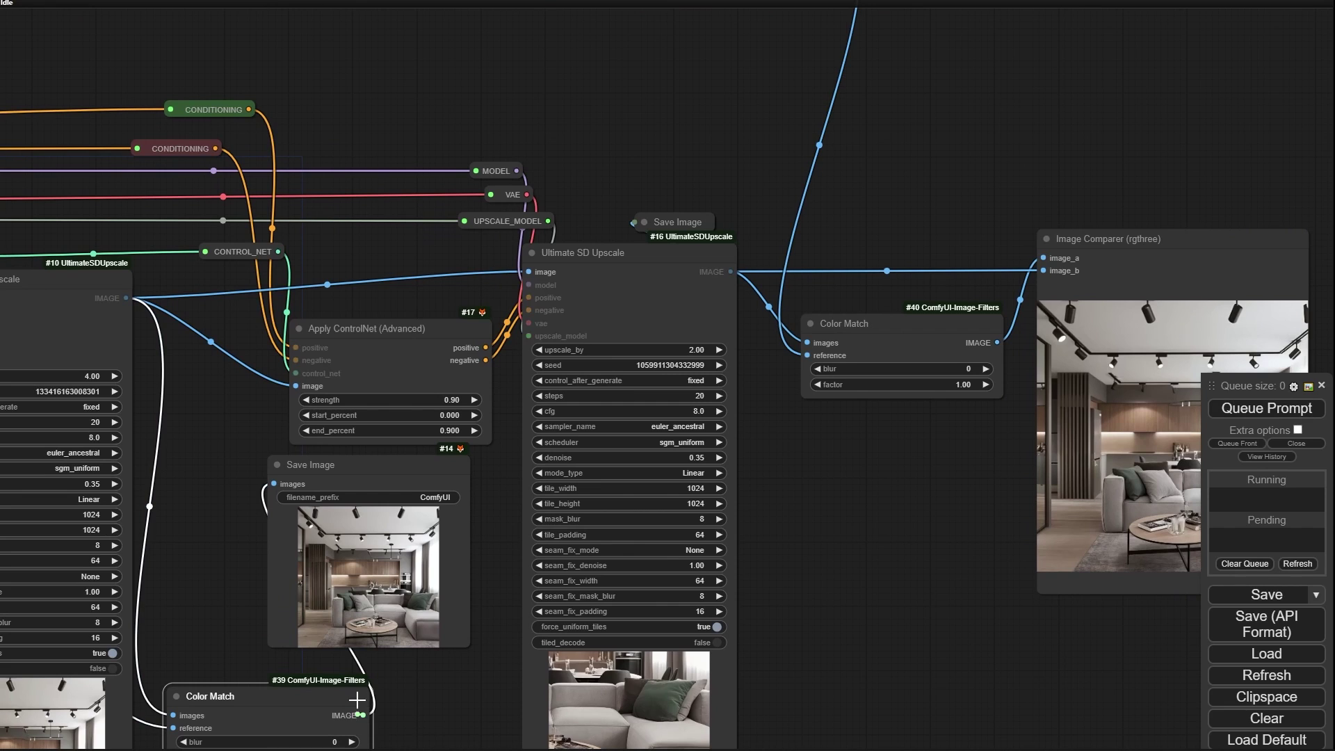
pyautogui.moveTo(361, 715); pyautogui.dragTo(530, 272)
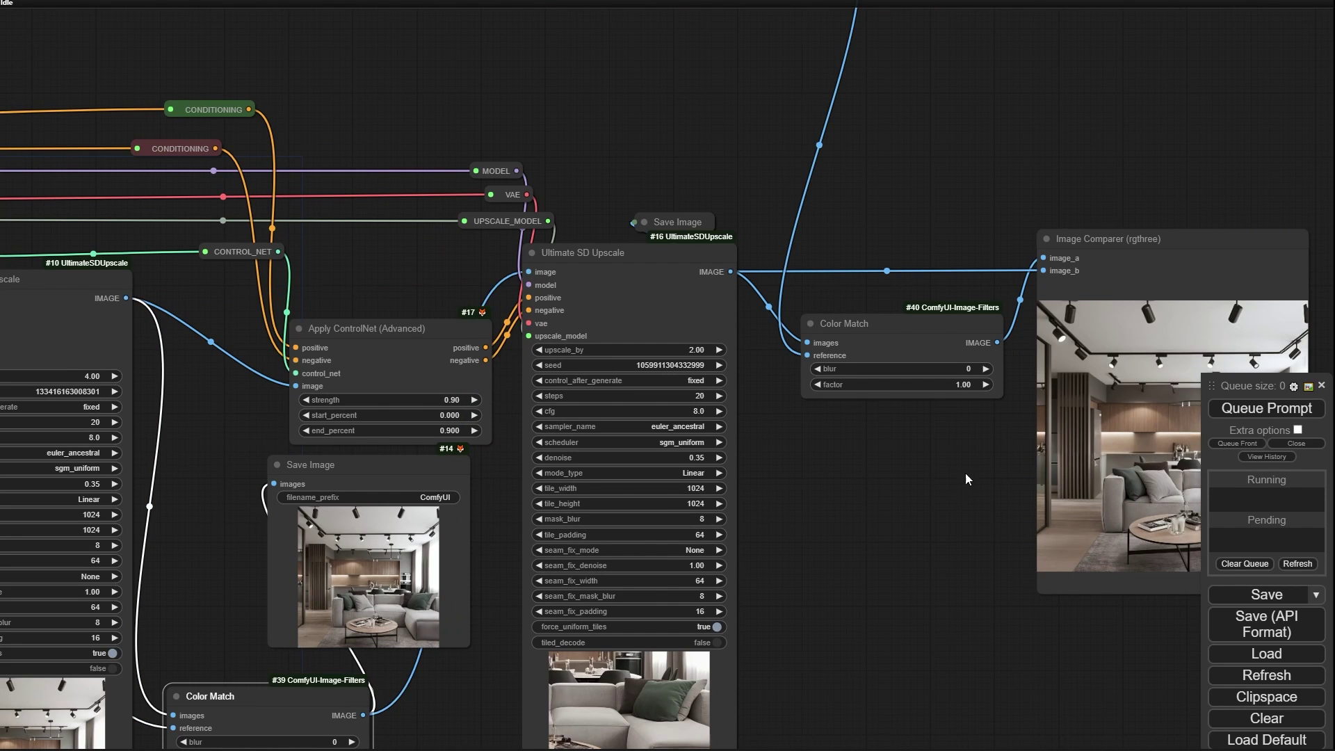
pyautogui.moveTo(915, 506); pyautogui.dragTo(406, 388)
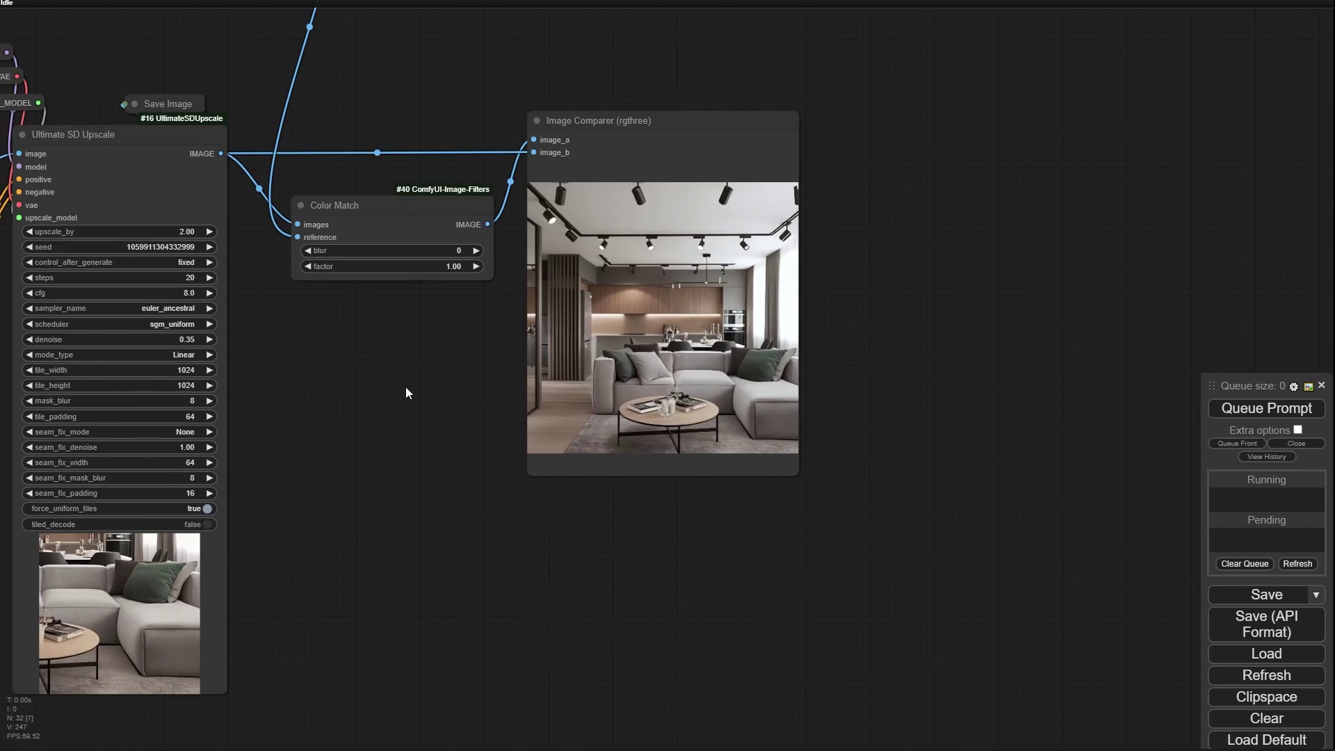
pyautogui.click(1275, 410)
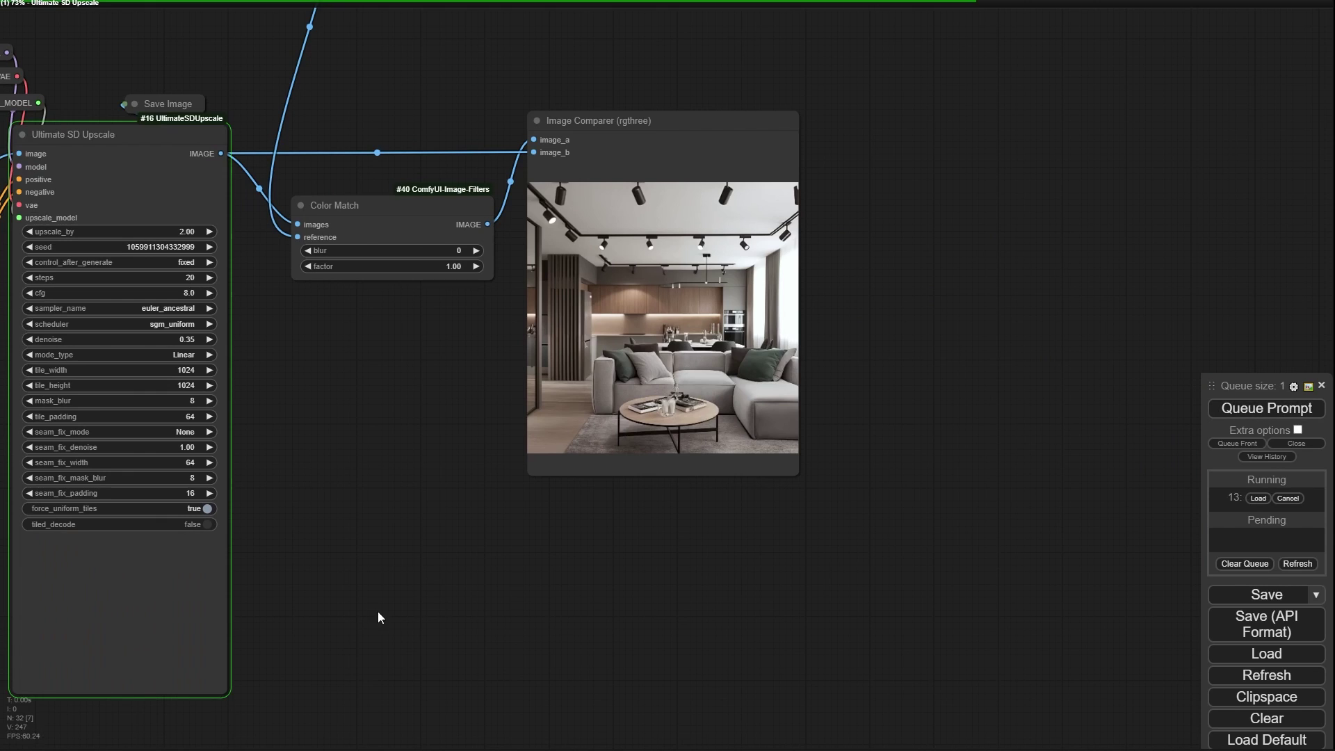
# Step: Examine the first Color Match, the saved image and the second upscaler's tile previews while the workflow runs
pyautogui.moveTo(379, 617); pyautogui.dragTo(856, 487)
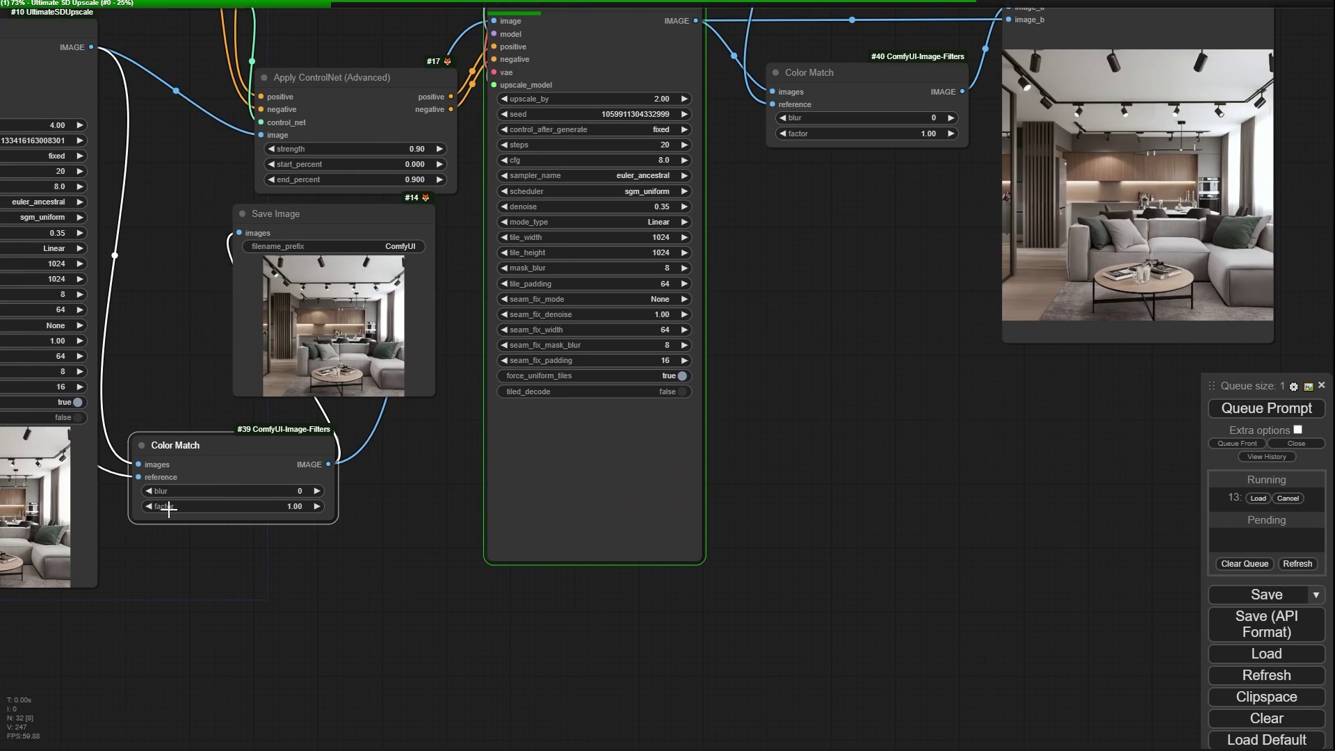
pyautogui.scroll(2, 167, 555)
pyautogui.moveTo(167, 557); pyautogui.dragTo(597, 567)
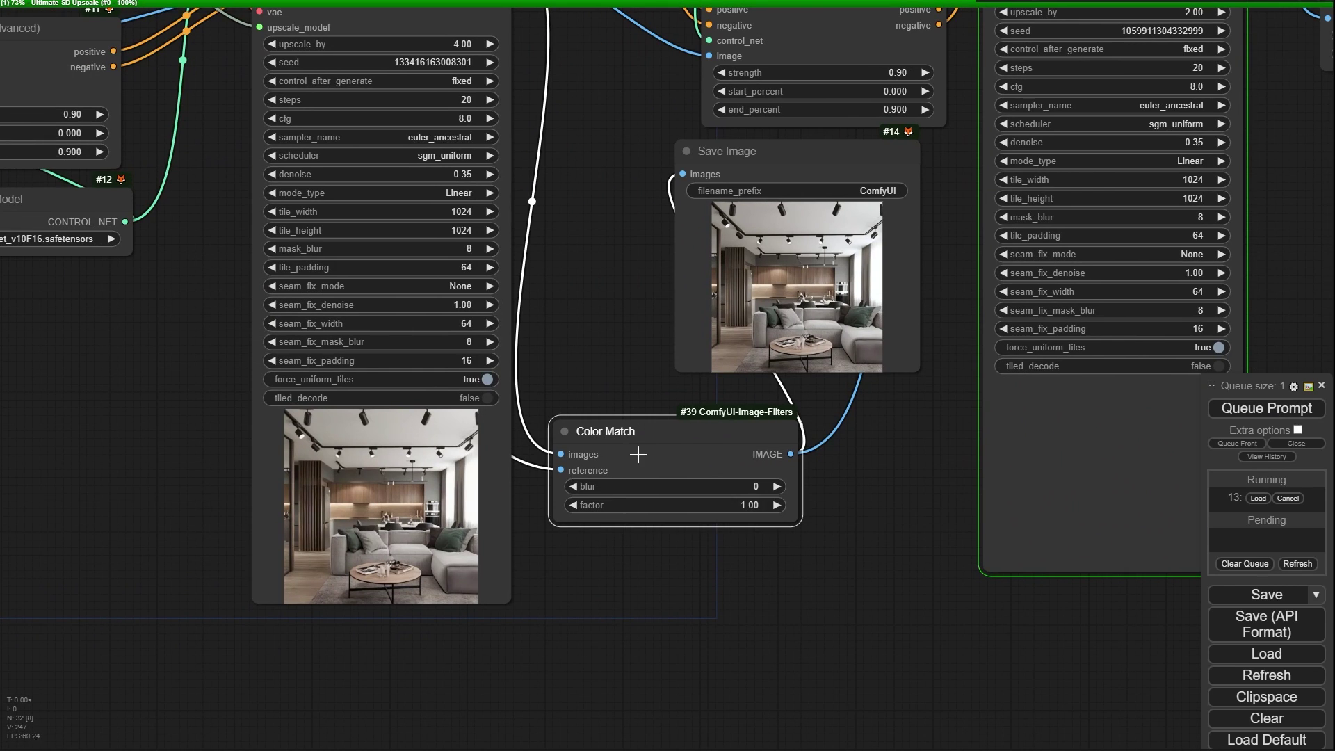
pyautogui.moveTo(666, 264); pyautogui.dragTo(371, 411)
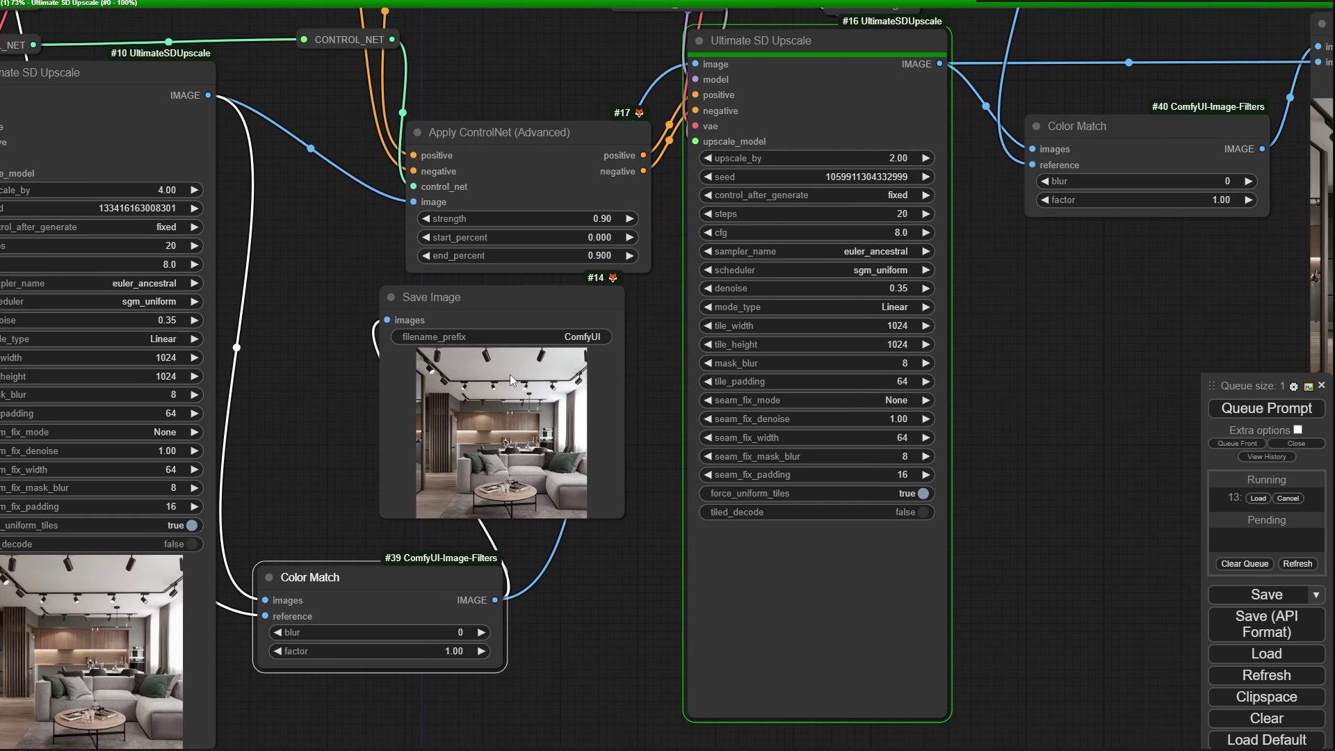
pyautogui.moveTo(1108, 358); pyautogui.dragTo(530, 380)
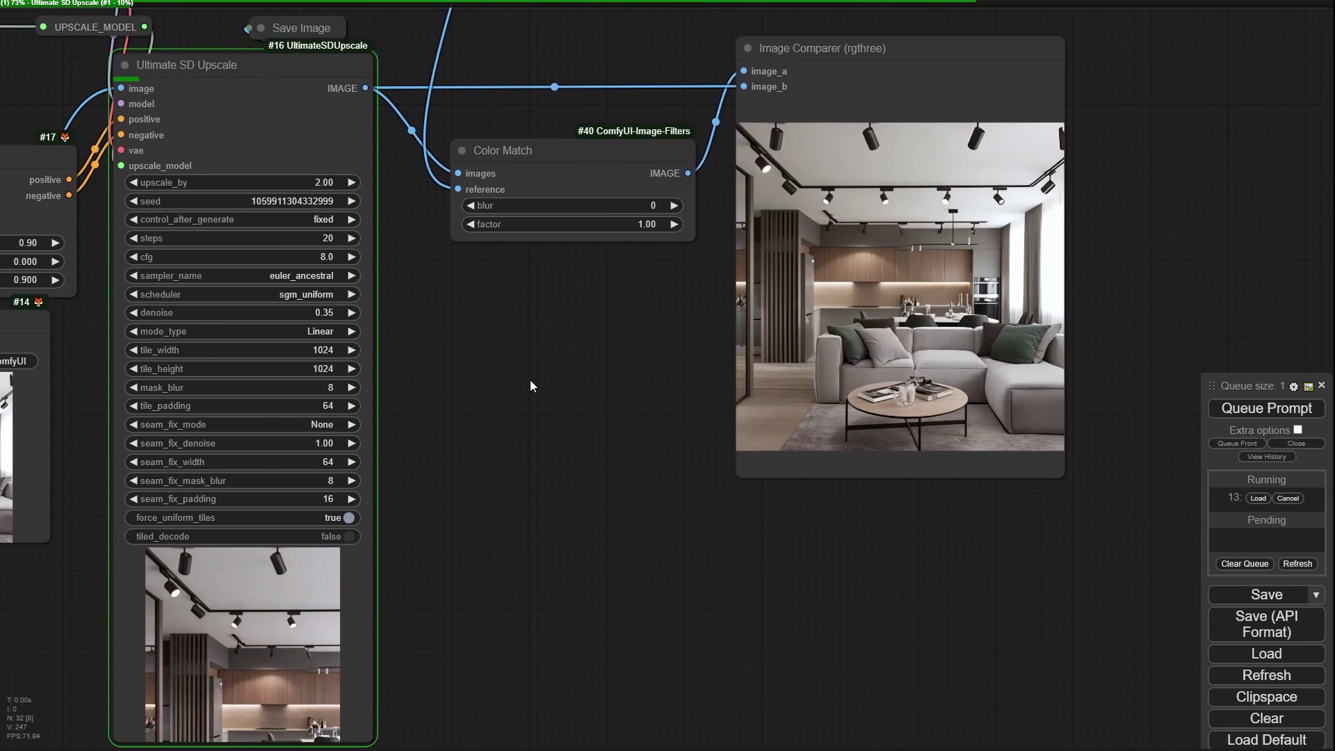
pyautogui.scroll(3, 457, 665)
pyautogui.moveTo(418, 672); pyautogui.dragTo(793, 453)
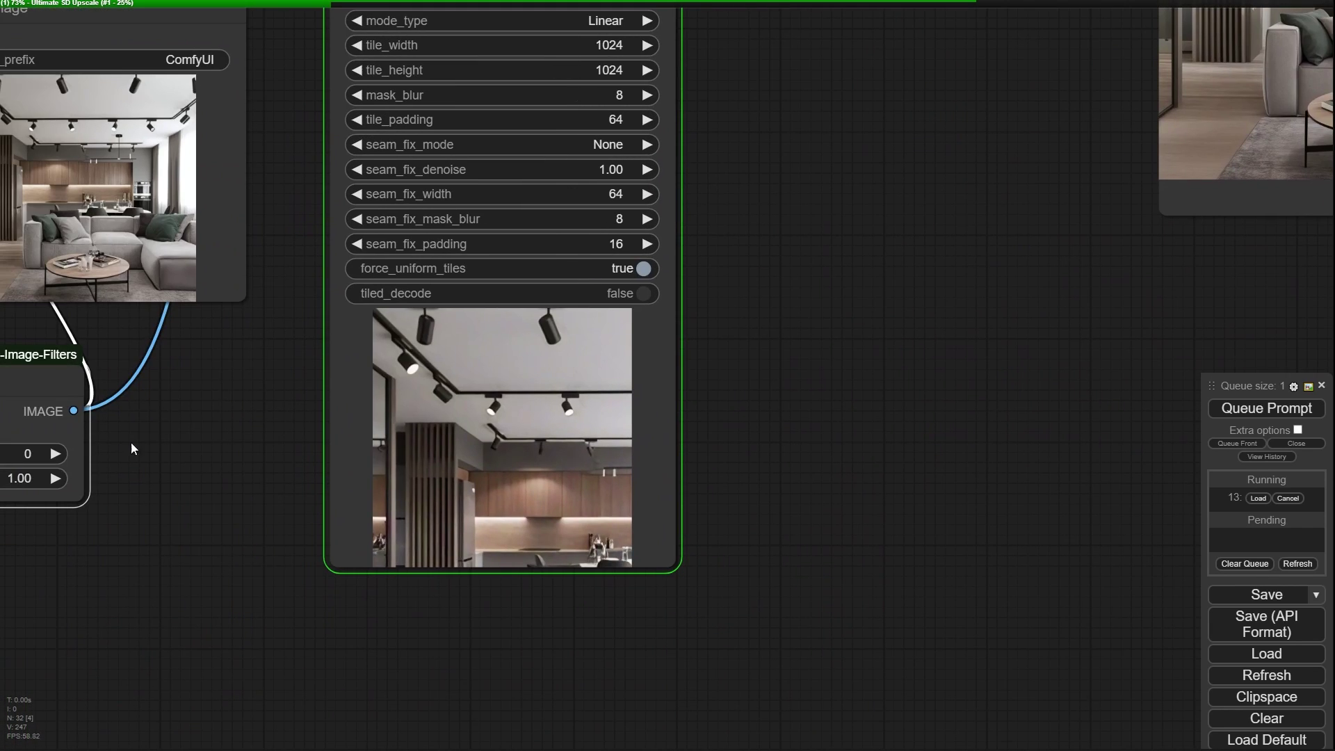
pyautogui.moveTo(988, 251); pyautogui.dragTo(519, 459)
pyautogui.scroll(-3, 388, 418)
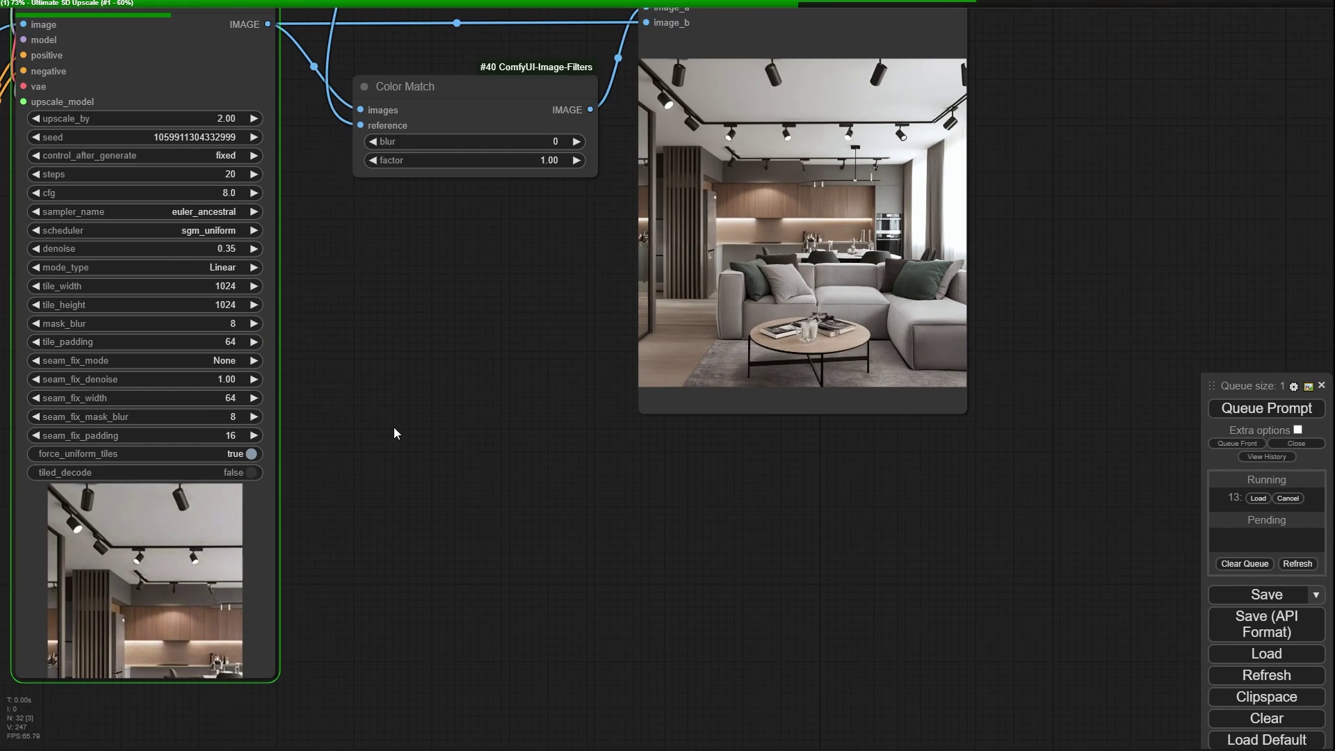
pyautogui.scroll(10, 390, 428)
pyautogui.moveTo(956, 525); pyautogui.dragTo(775, 570)
pyautogui.scroll(-3, 774, 571)
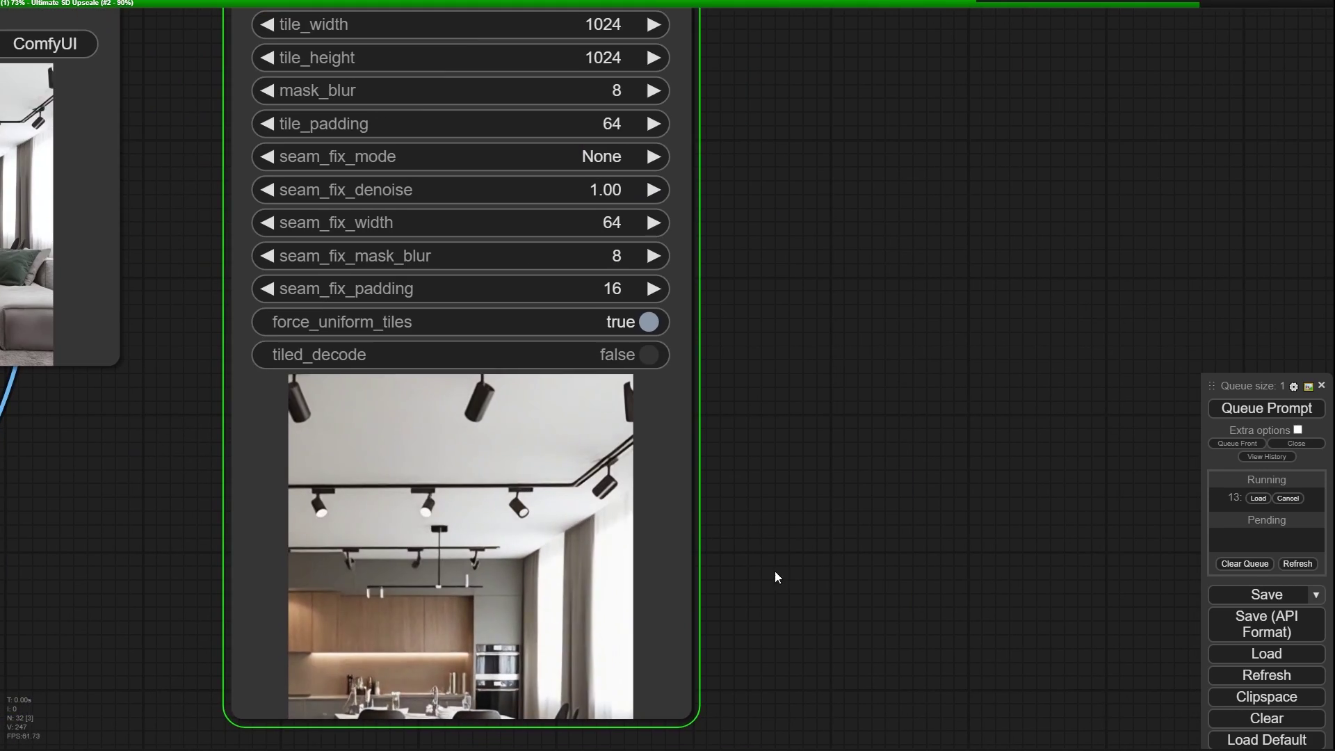
pyautogui.scroll(4, 174, 609)
pyautogui.moveTo(152, 614); pyautogui.dragTo(271, 525)
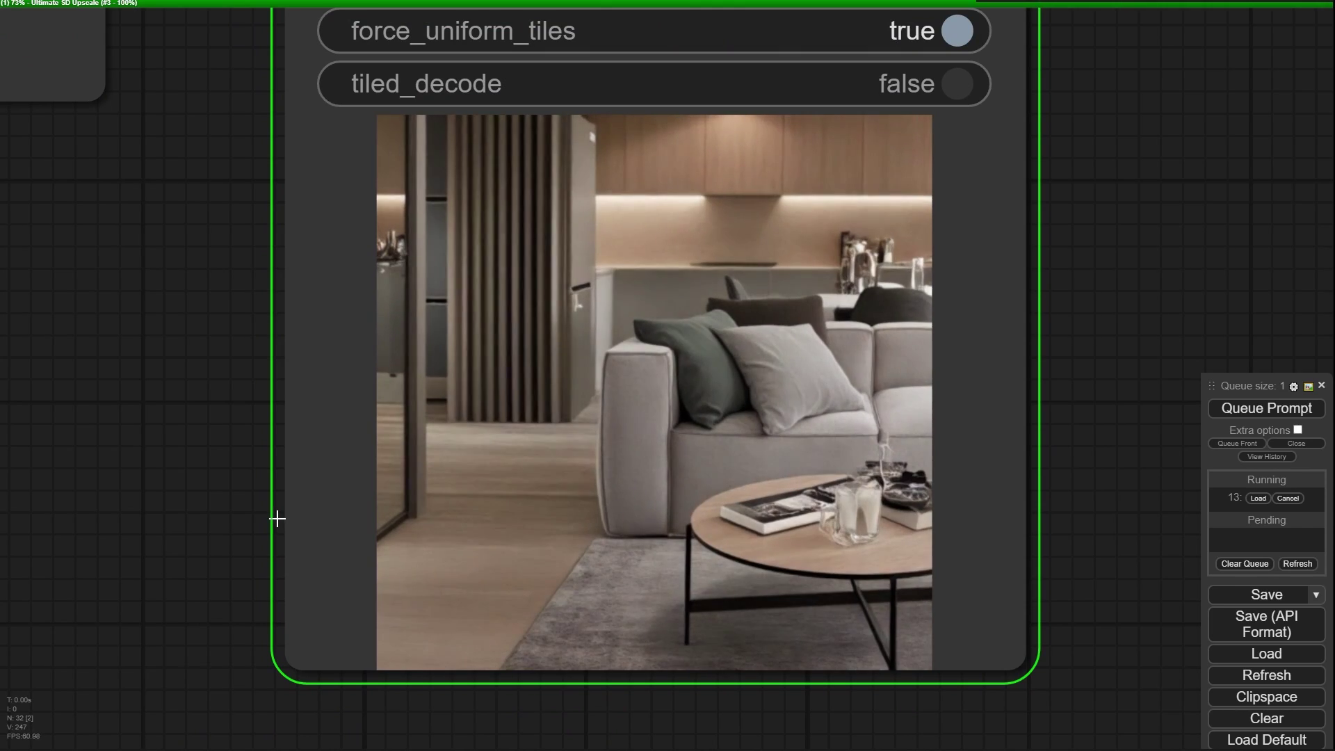
pyautogui.scroll(-5, 276, 521)
# Step: Feed the original image to image_a and the second Color Match's output to image_b of the Image Comparer, and queue the workflow
pyautogui.moveTo(829, 301); pyautogui.dragTo(561, 572)
pyautogui.scroll(-9, 223, 477)
pyautogui.moveTo(1027, 218); pyautogui.dragTo(655, 624)
pyautogui.moveTo(500, 129); pyautogui.dragTo(690, 423)
pyautogui.moveTo(644, 498); pyautogui.dragTo(690, 435)
pyautogui.click(1268, 408)
# Step: Compare the original with the color-matched upscale in the Image Comparer, checking the ceiling lights, kitchen, sofa, table and curtains
pyautogui.moveTo(972, 565); pyautogui.dragTo(824, 339)
pyautogui.scroll(11, 824, 340)
pyautogui.moveTo(741, 337); pyautogui.dragTo(953, 388)
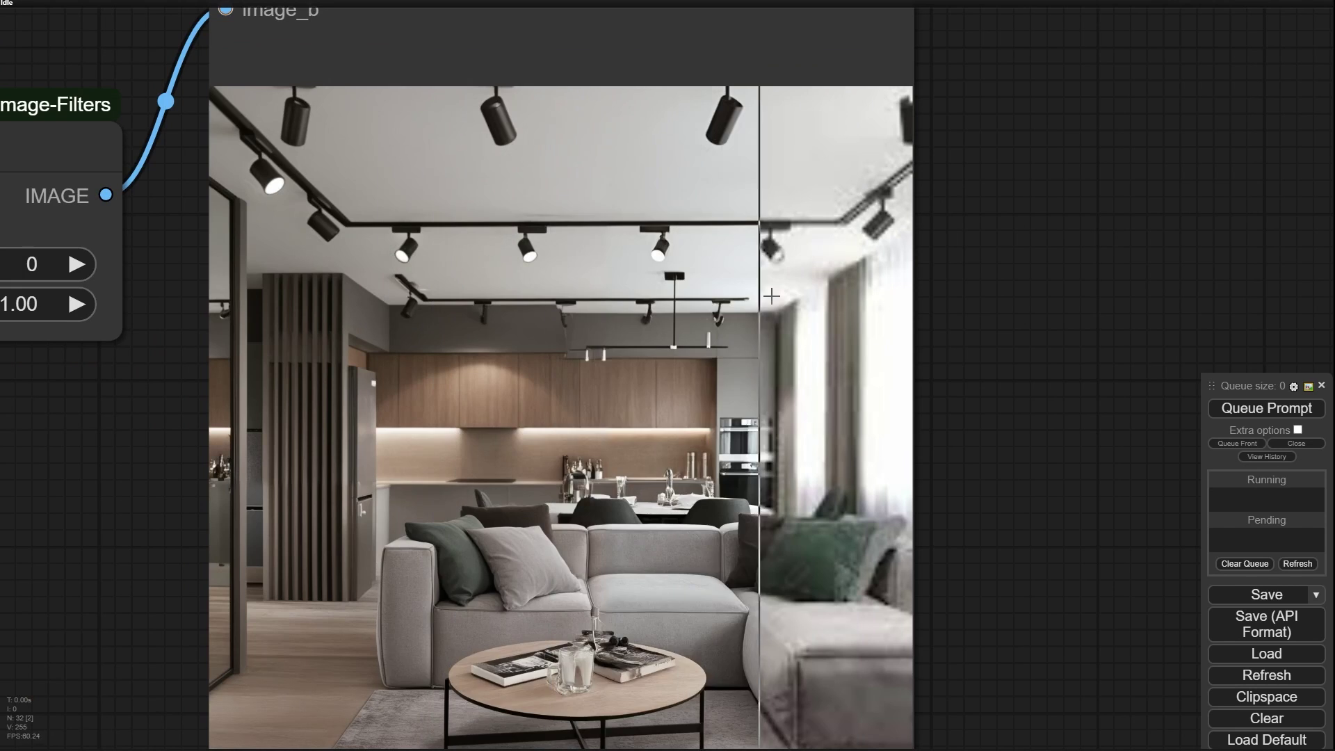
pyautogui.scroll(5, 821, 209)
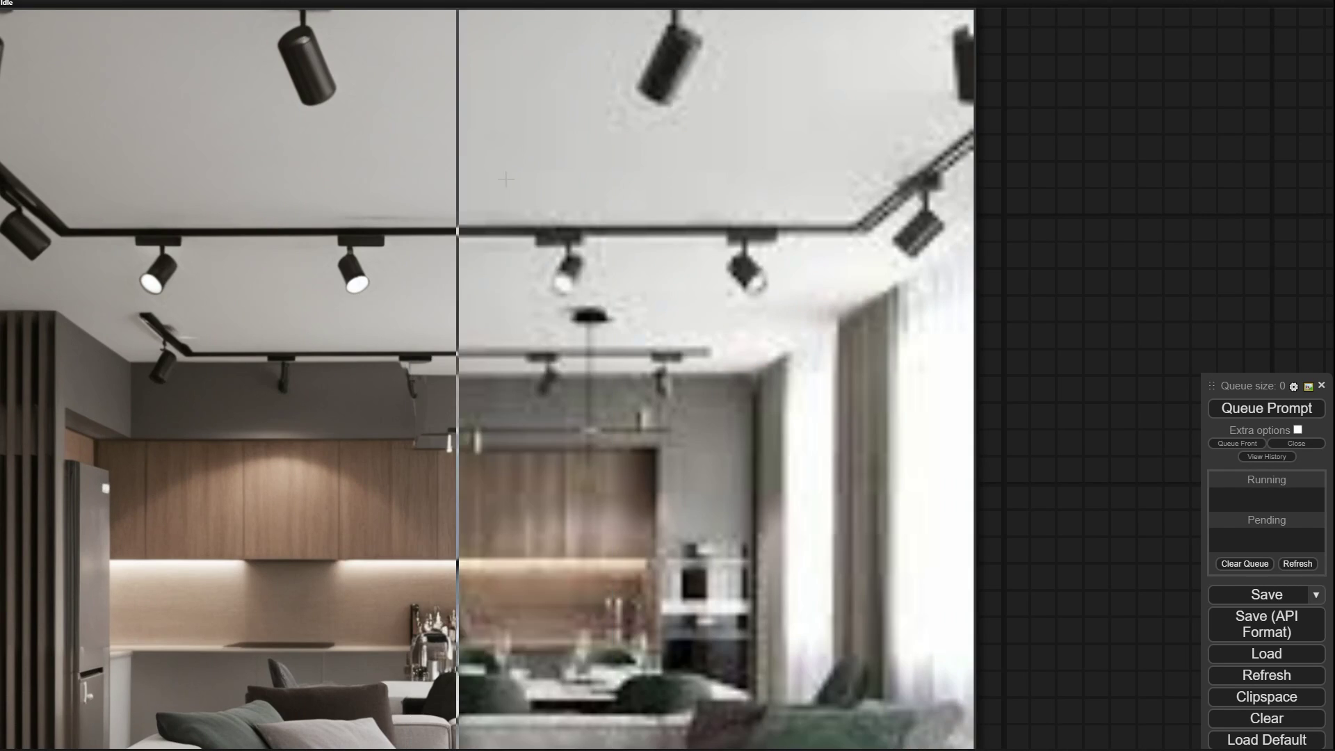
pyautogui.scroll(-3, 632, 360)
pyautogui.moveTo(633, 390); pyautogui.dragTo(699, 41)
pyautogui.scroll(5, 384, 450)
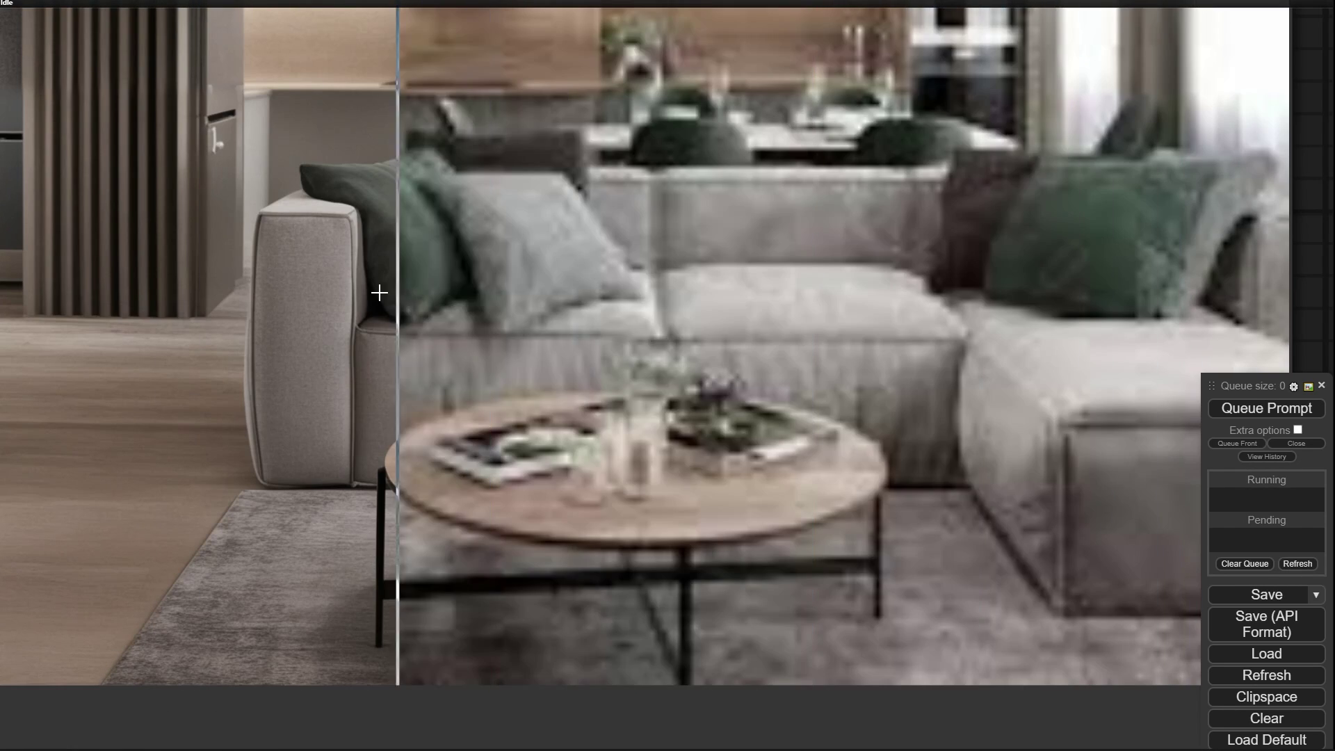
pyautogui.scroll(-3, 577, 251)
pyautogui.moveTo(577, 250); pyautogui.dragTo(391, 383)
pyautogui.scroll(-3, 391, 382)
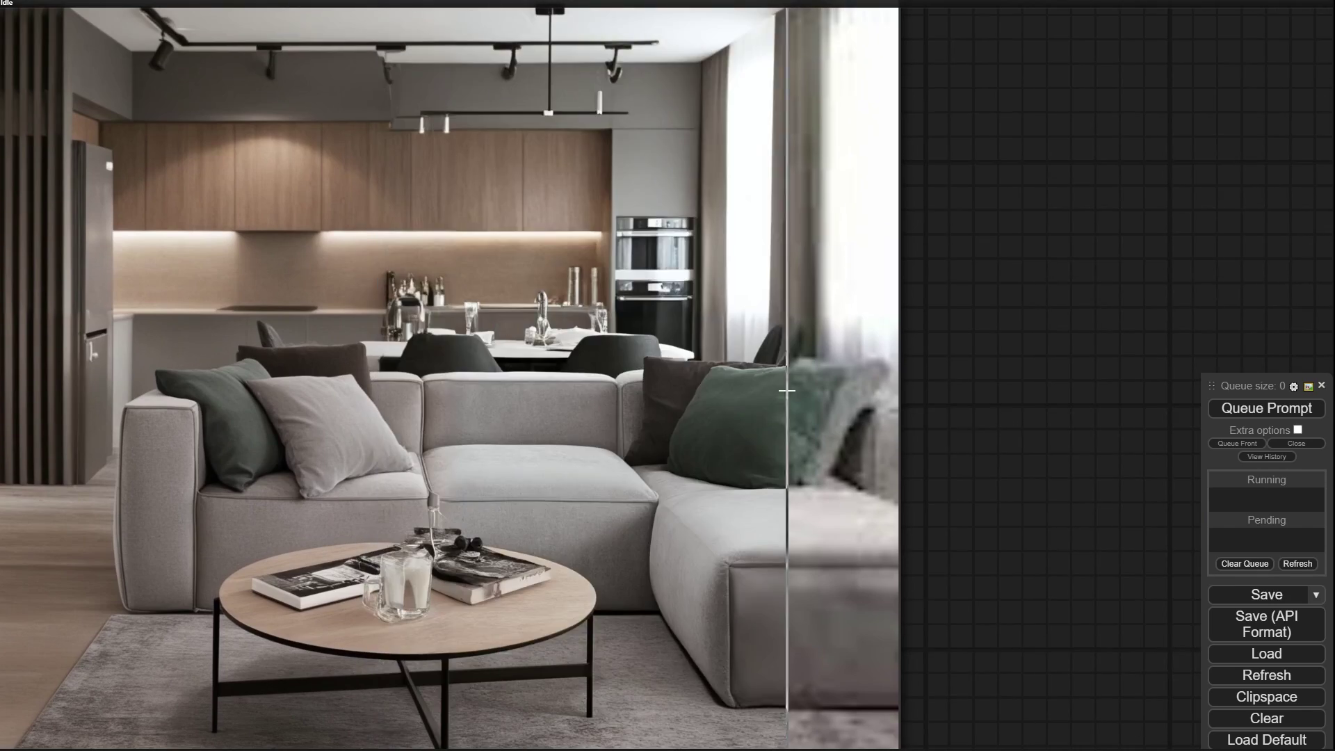
pyautogui.scroll(-3, 404, 235)
pyautogui.moveTo(374, 242); pyautogui.dragTo(862, 320)
pyautogui.scroll(-6, 863, 320)
pyautogui.moveTo(375, 390); pyautogui.dragTo(727, 303)
pyautogui.scroll(-6, 727, 303)
# Step: Review the upscaling chain and the empty positive and negative prompt nodes in the Model group
pyautogui.moveTo(142, 443); pyautogui.dragTo(421, 455)
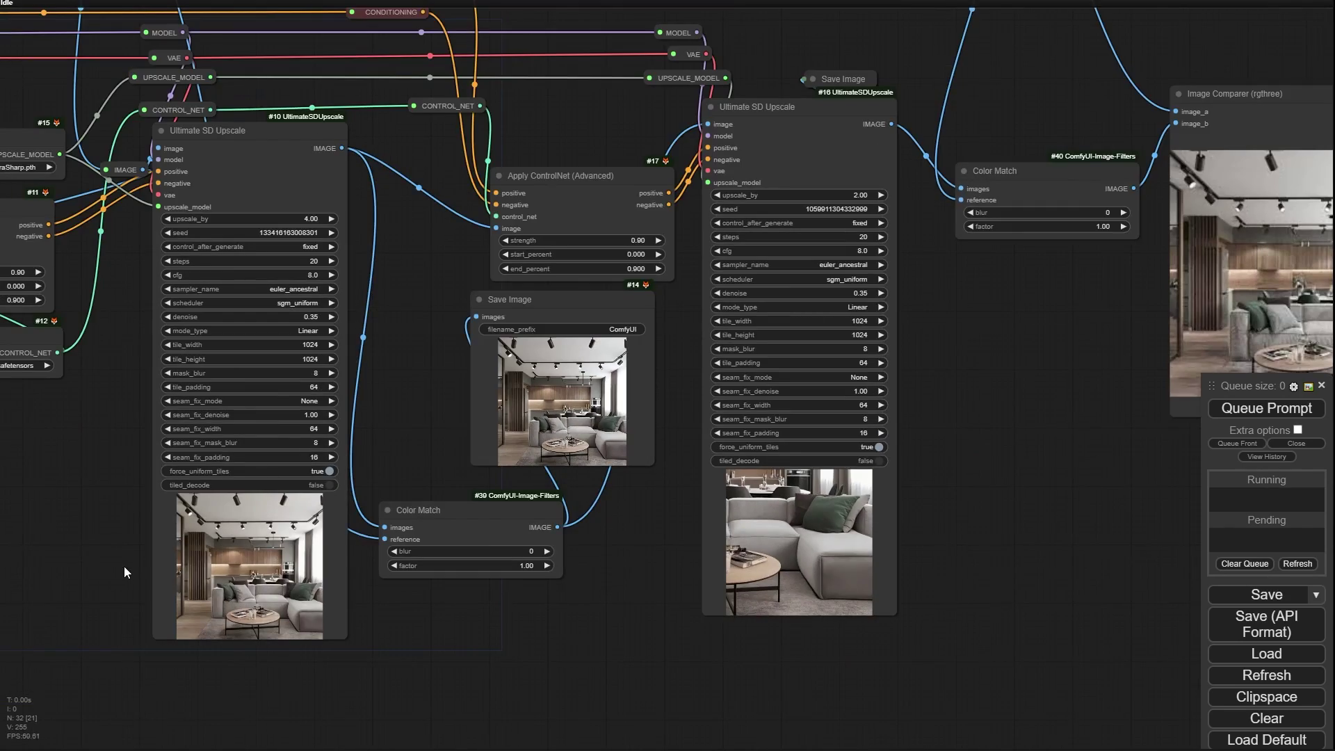
pyautogui.moveTo(118, 559); pyautogui.dragTo(937, 520)
pyautogui.scroll(5, 465, 271)
pyautogui.moveTo(499, 303); pyautogui.dragTo(841, 497)
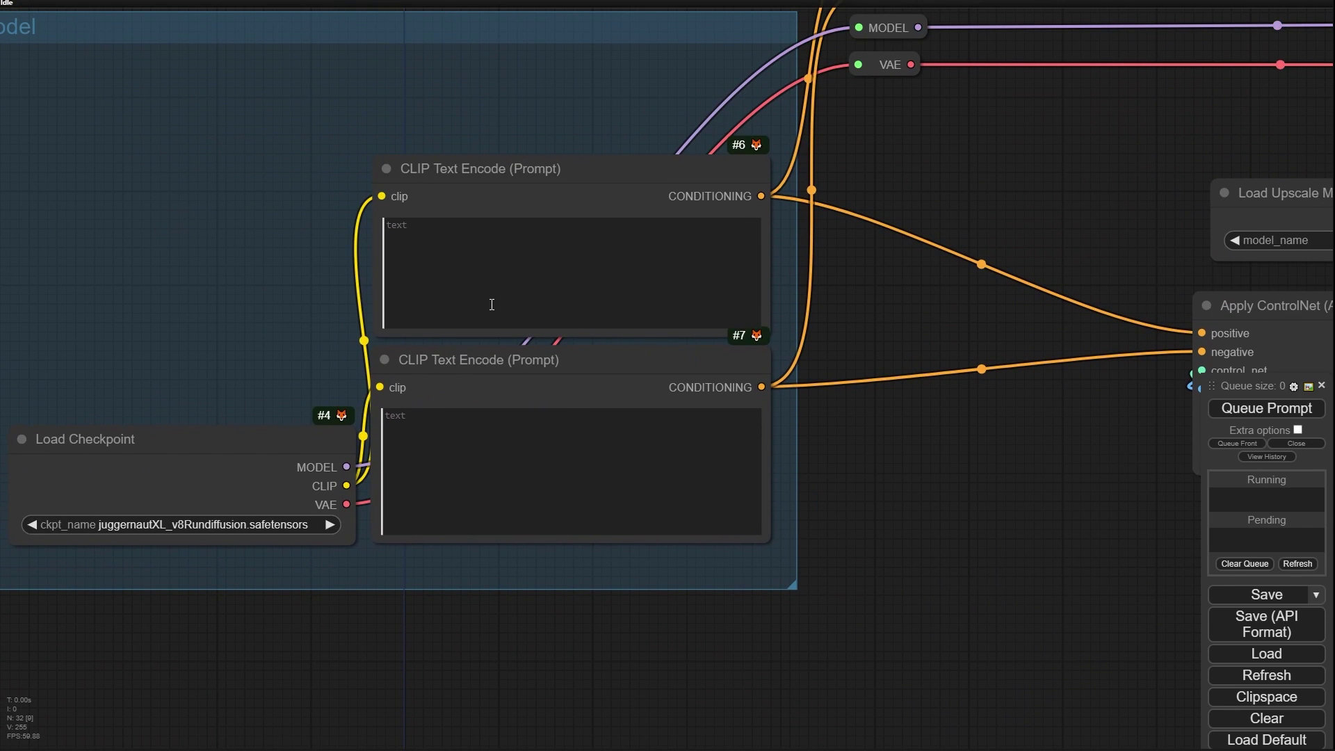
pyautogui.scroll(-4, 974, 578)
pyautogui.scroll(-1, 881, 556)
pyautogui.scroll(5, 849, 494)
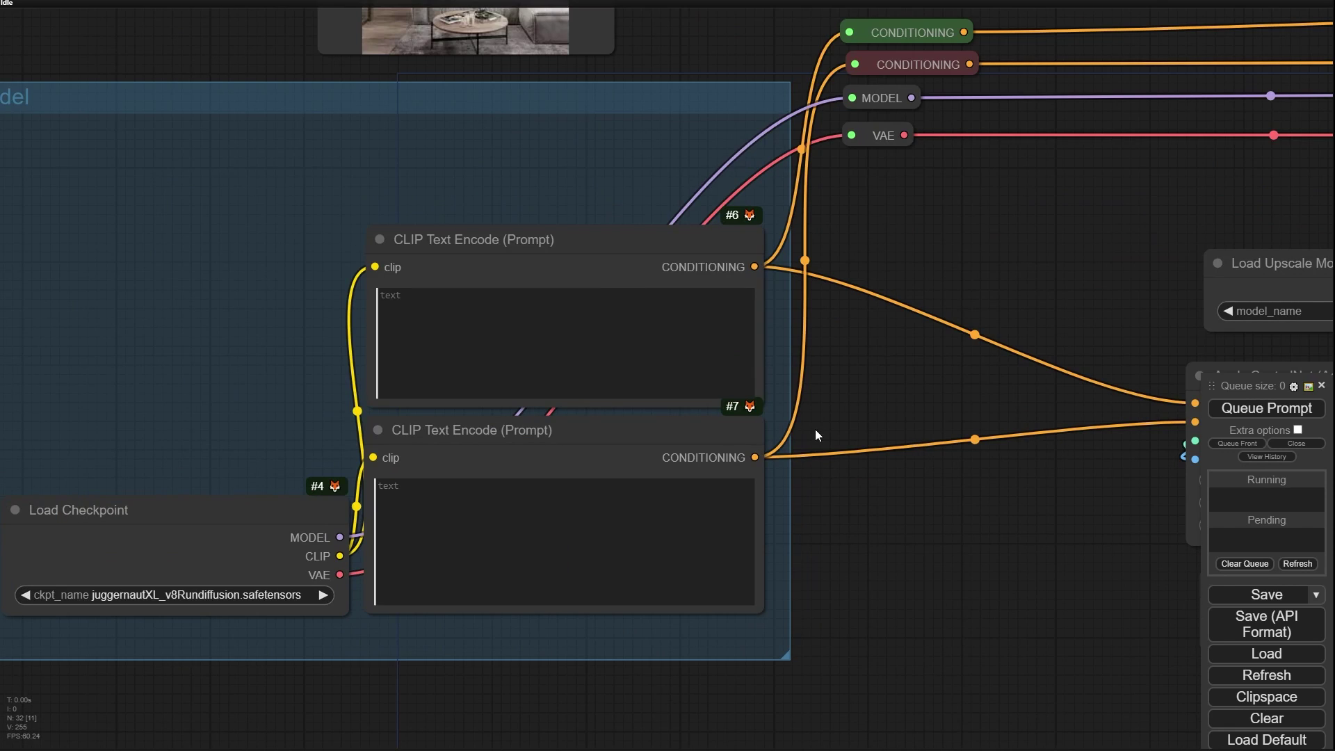
pyautogui.moveTo(881, 544); pyautogui.dragTo(916, 408)
pyautogui.scroll(-4, 890, 459)
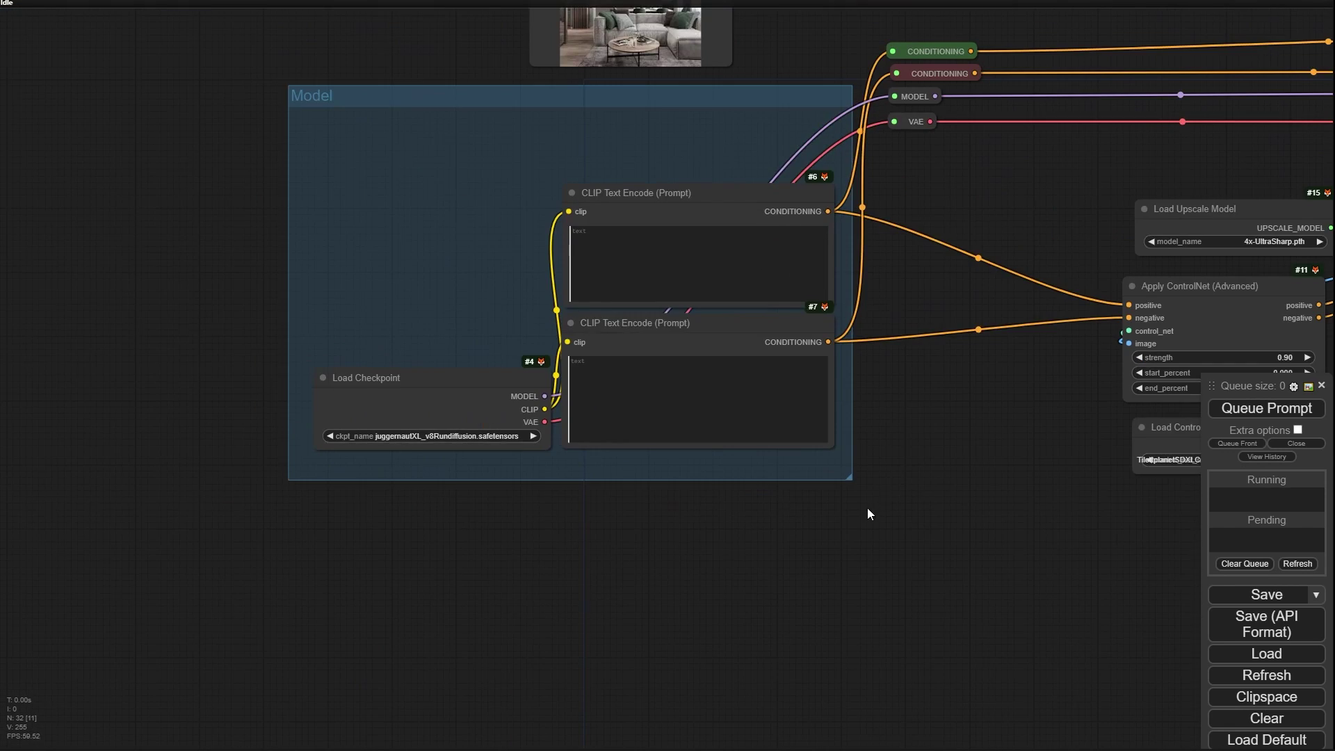
pyautogui.moveTo(864, 513); pyautogui.dragTo(491, 557)
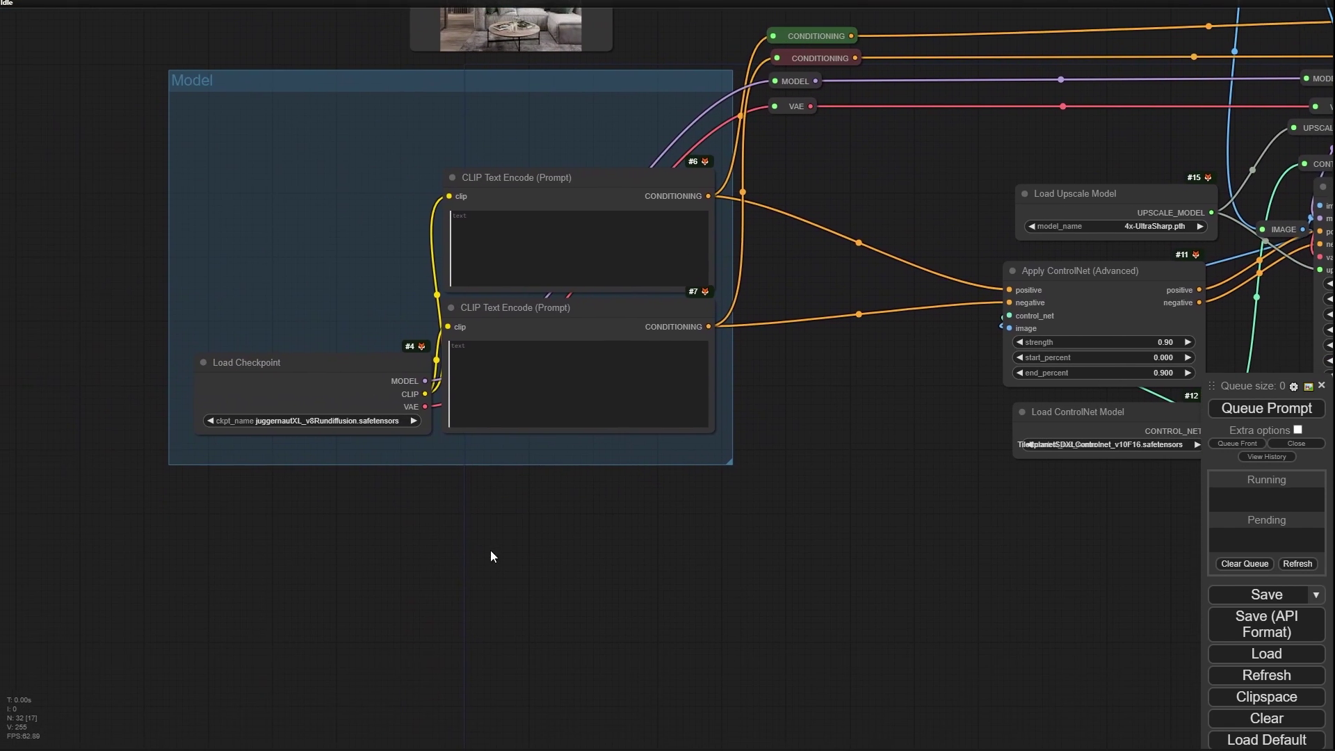
# Step: Add a BLIP Caption node below the Model group
pyautogui.doubleClick(460, 527)
pyautogui.write('clip')
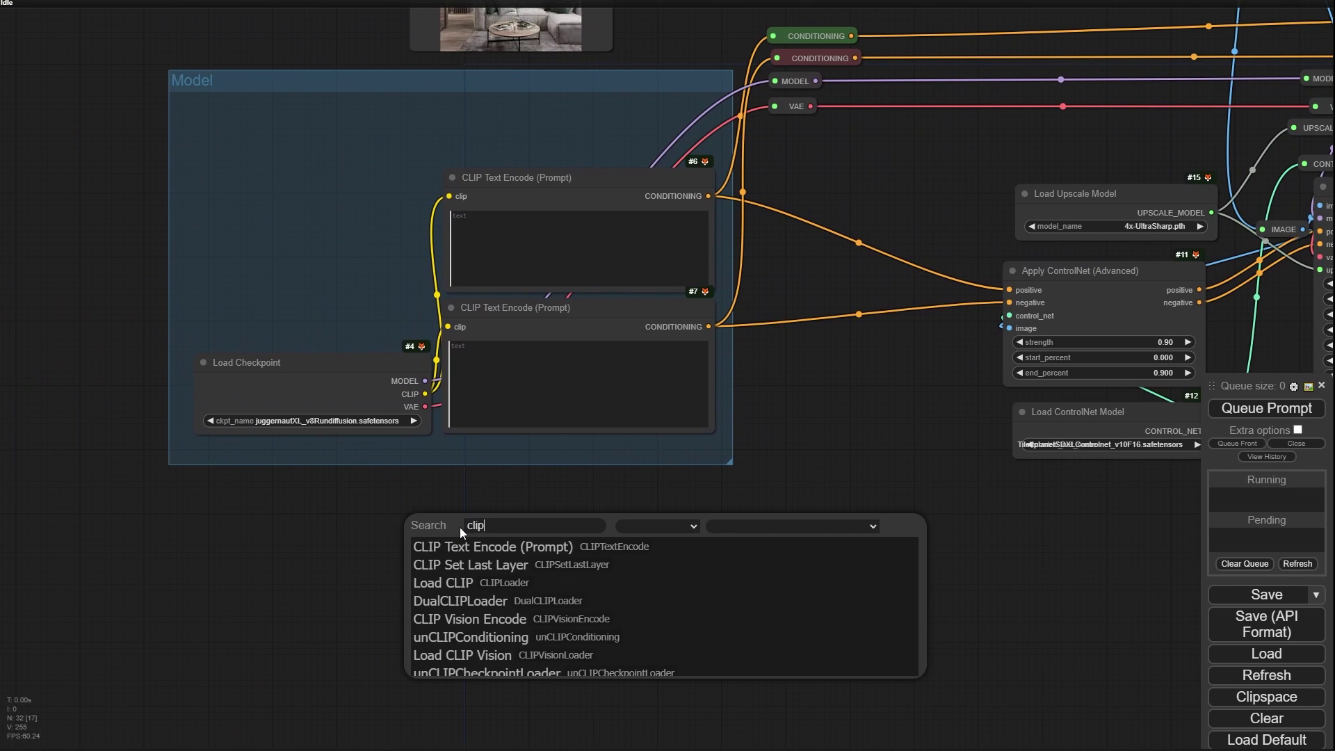
pyautogui.press('BackSpace')
pyautogui.press('BackSpace')
pyautogui.press('BackSpace')
pyautogui.press('BackSpace')
pyautogui.write('blip')
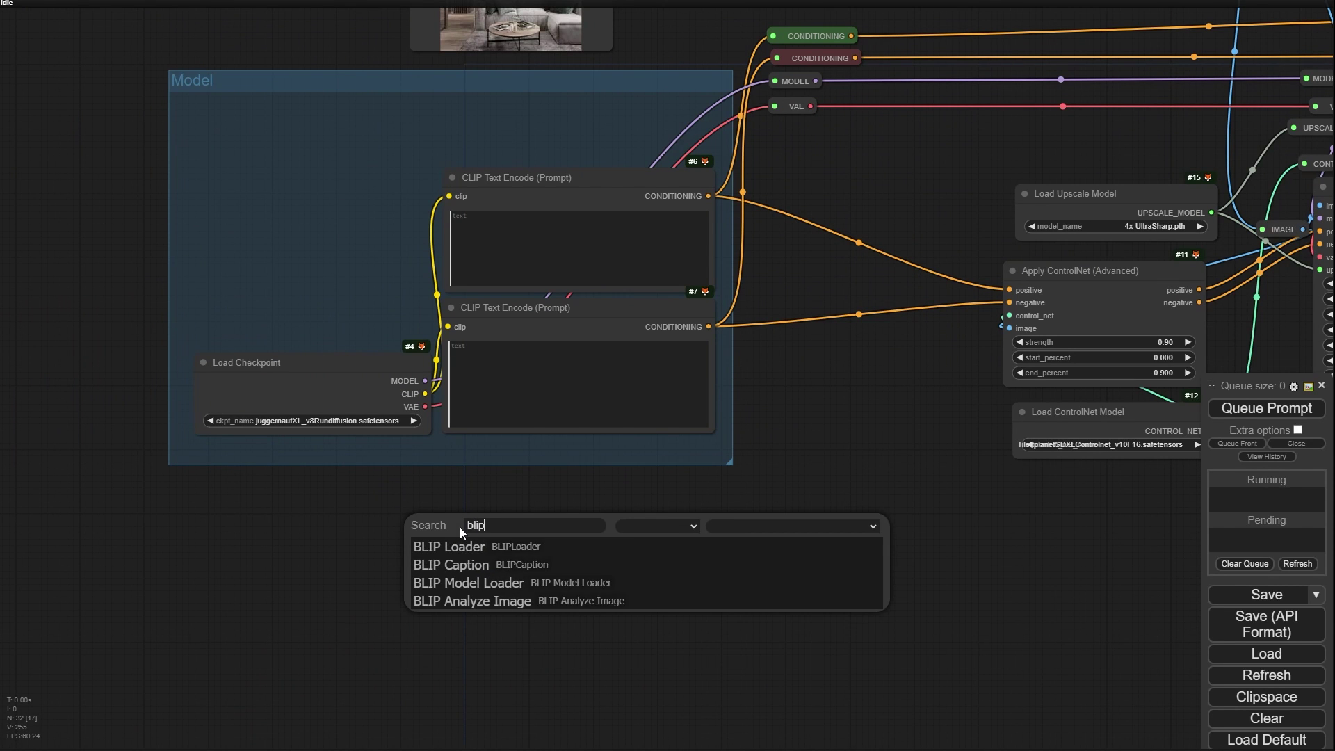
pyautogui.click(506, 572)
pyautogui.scroll(5, 467, 596)
pyautogui.scroll(7, 704, 445)
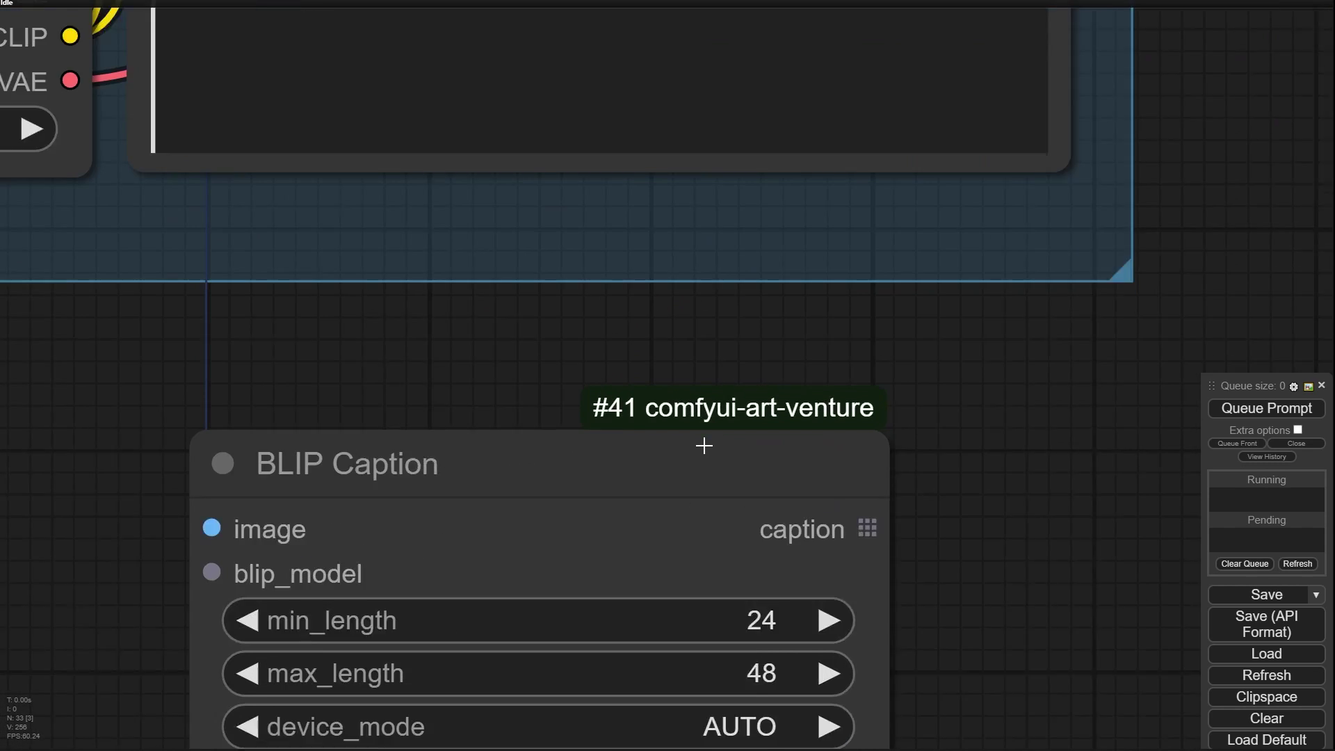
pyautogui.scroll(1, 704, 445)
pyautogui.scroll(-5, 825, 466)
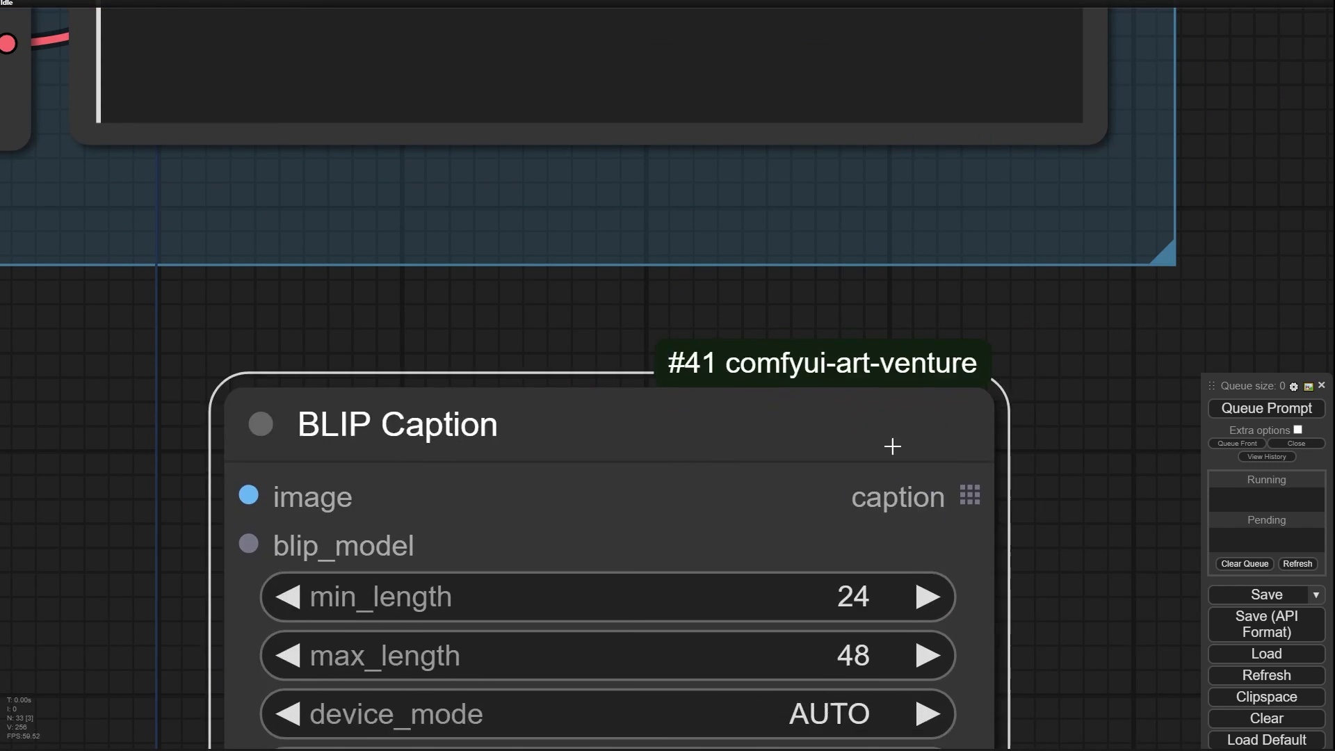
# Step: Place the BLIP Caption node beside Load Image above the Model group and feed the loaded image into its image input
pyautogui.scroll(-15, 445, 451)
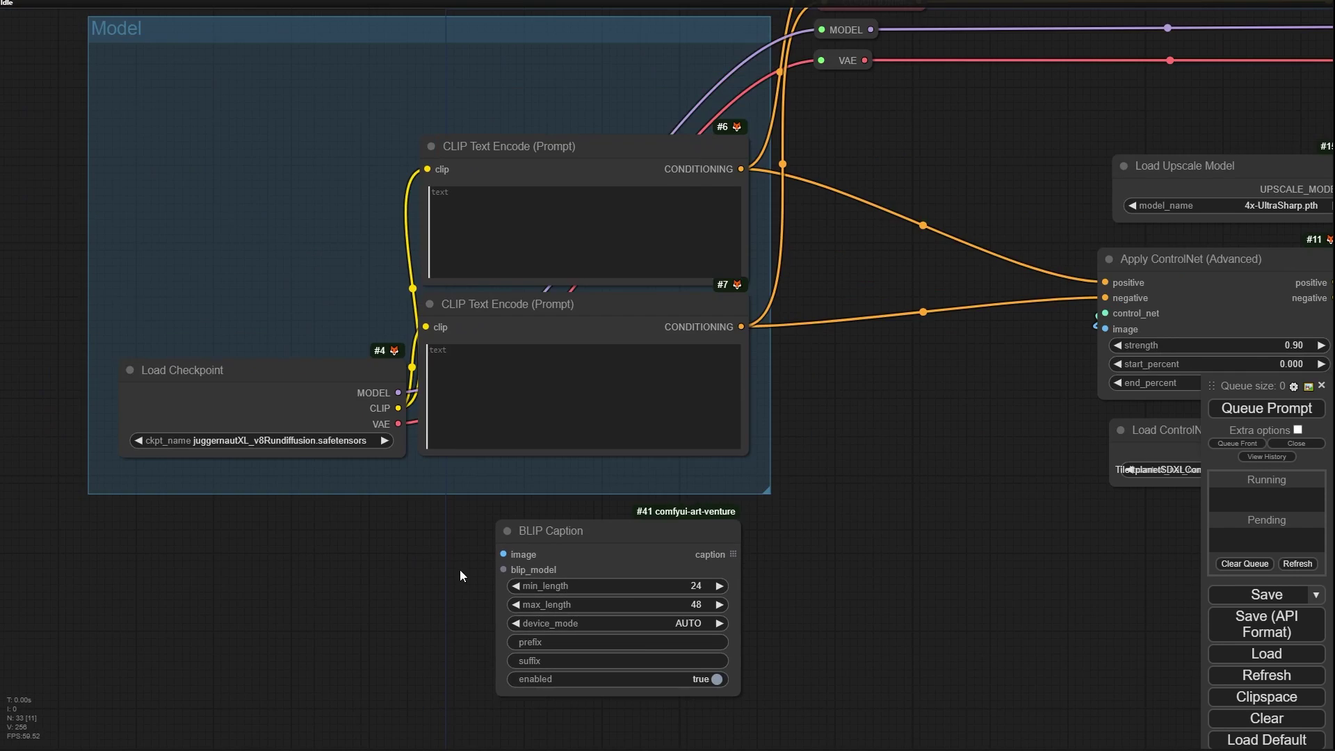
pyautogui.moveTo(596, 560); pyautogui.dragTo(605, 286)
pyautogui.scroll(1, 622, 194)
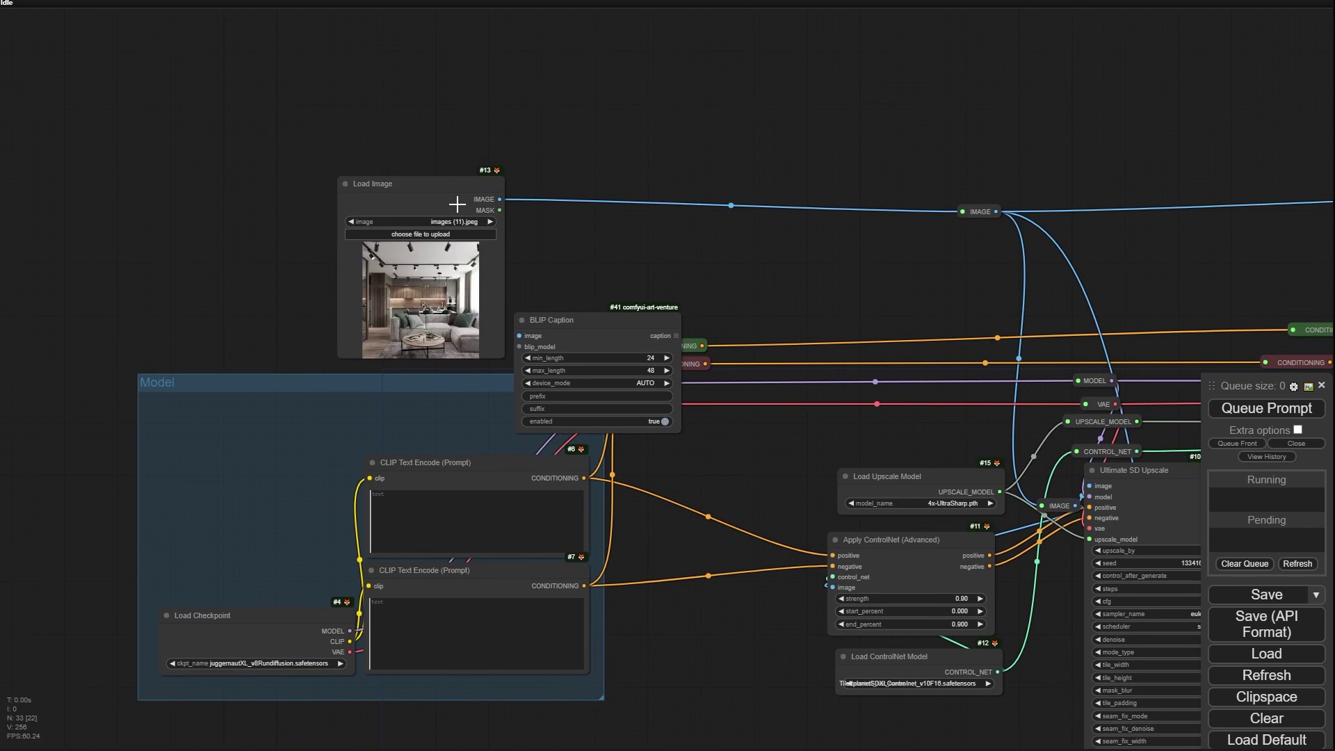
pyautogui.moveTo(452, 202); pyautogui.dragTo(286, 175)
pyautogui.moveTo(566, 318); pyautogui.dragTo(449, 242)
pyautogui.scroll(5, 419, 184)
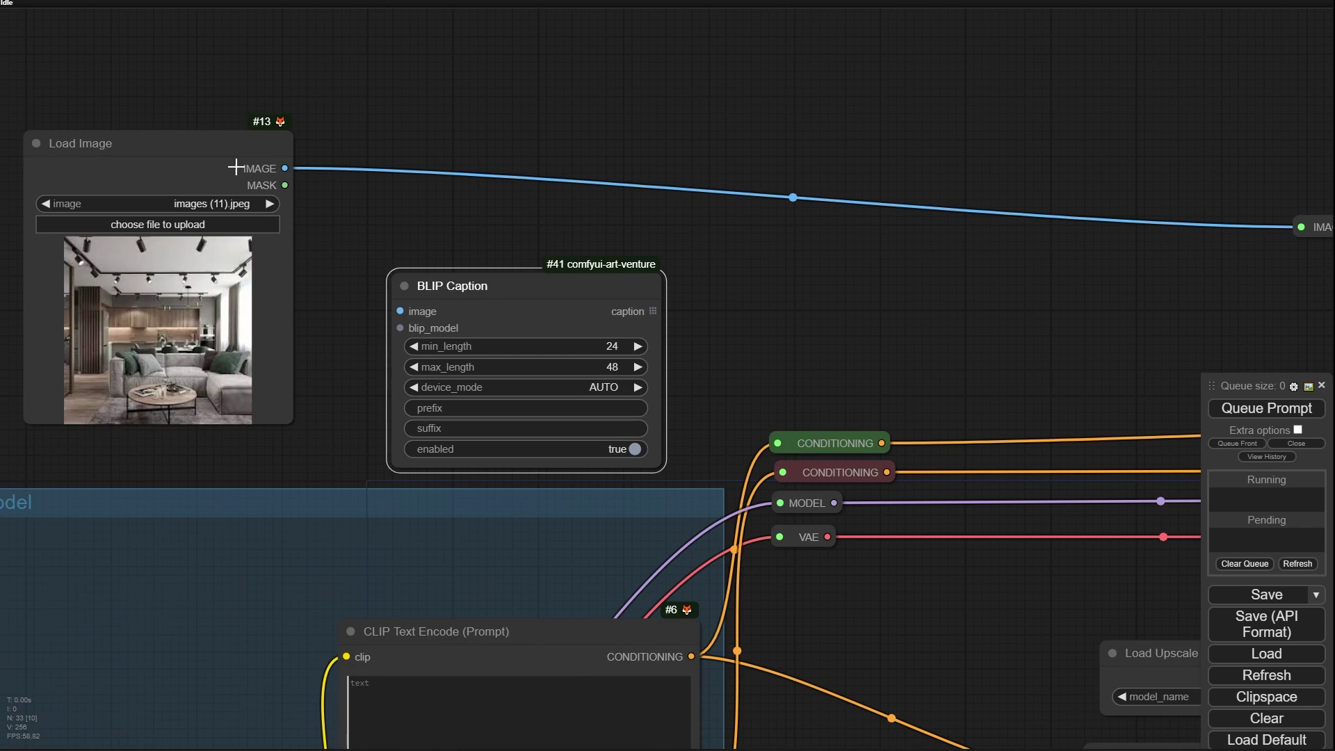
pyautogui.moveTo(402, 311); pyautogui.dragTo(402, 311)
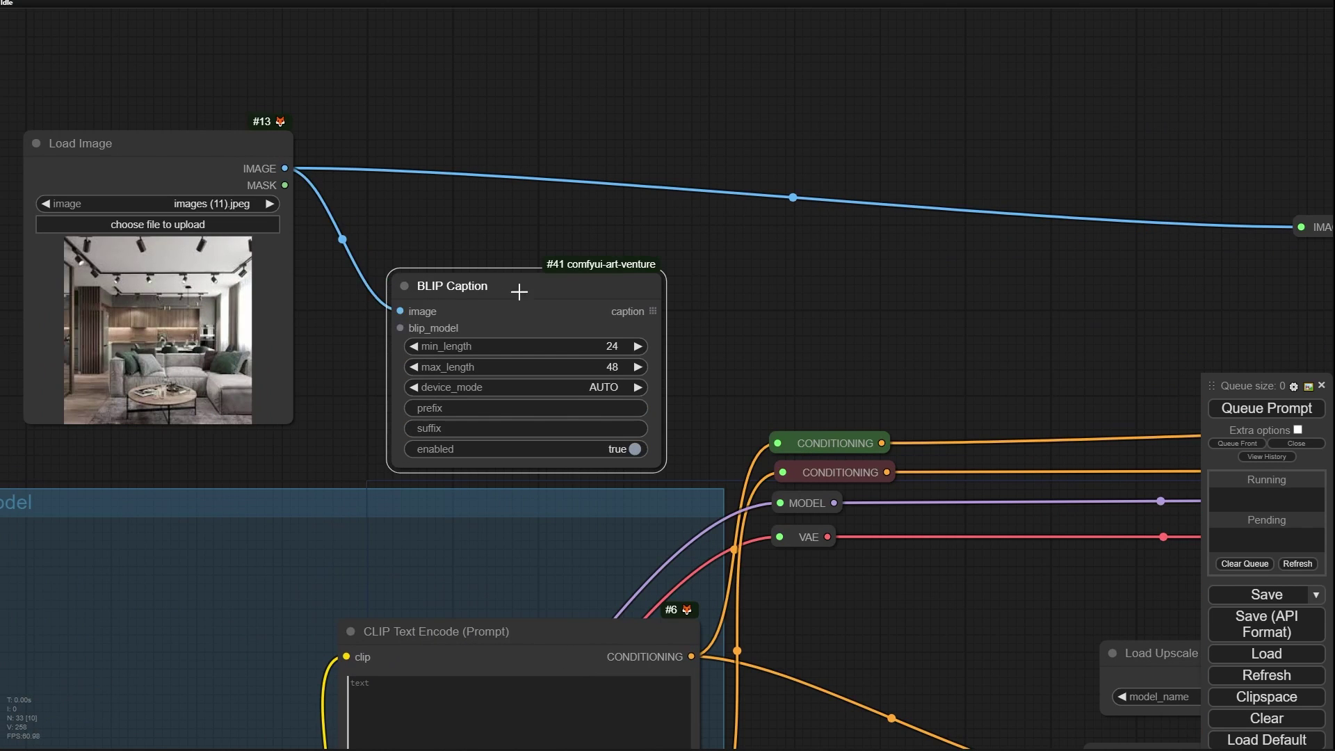
pyautogui.moveTo(519, 292); pyautogui.dragTo(626, 238)
pyautogui.scroll(5, 268, 198)
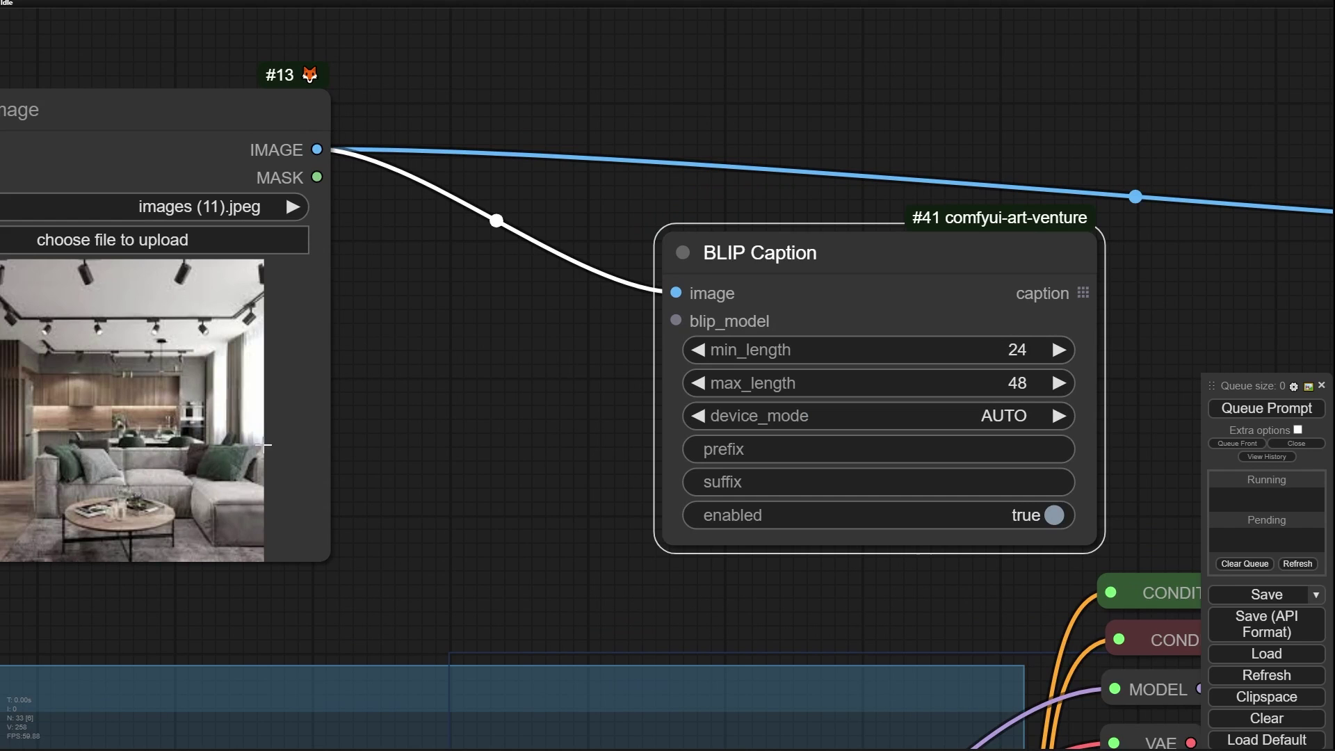
pyautogui.moveTo(777, 254); pyautogui.dragTo(696, 261)
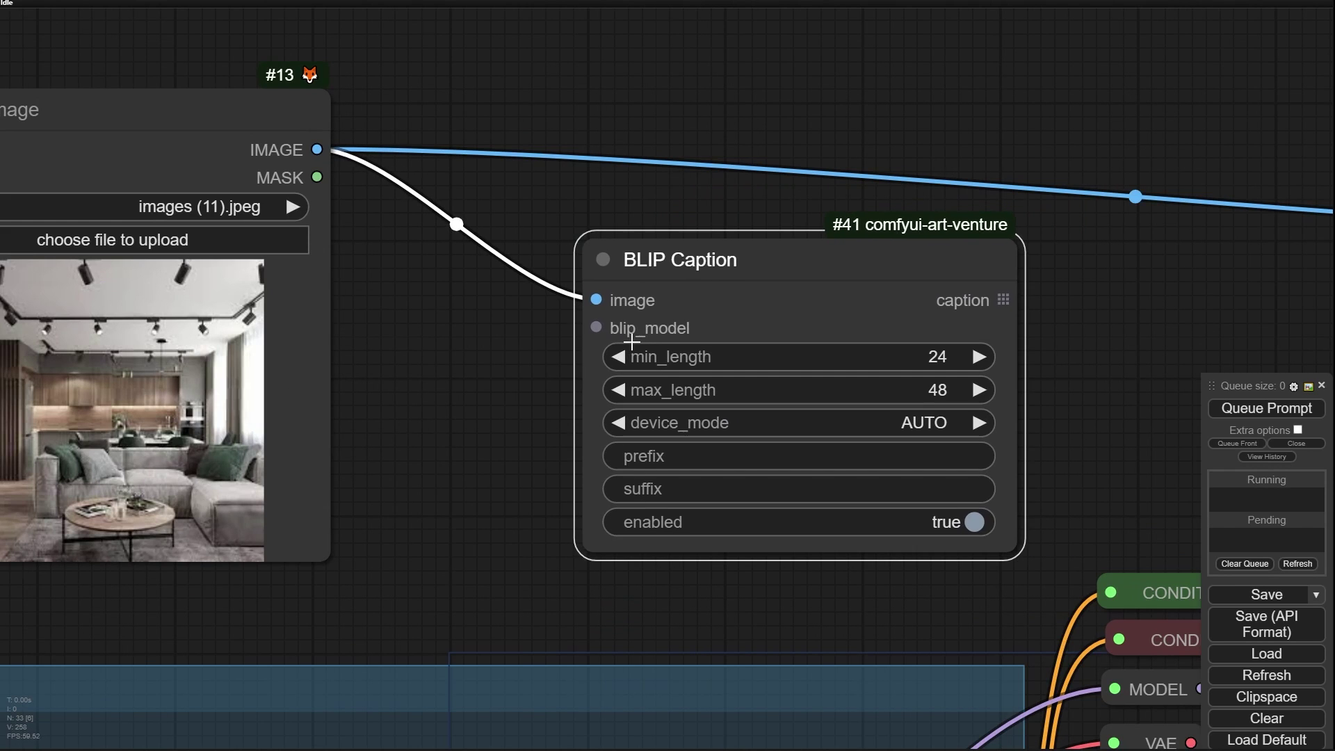
# Step: Add a BLIP Loader connected to BLIP Caption's blip_model input and place it above the caption node
pyautogui.moveTo(596, 328); pyautogui.dragTo(480, 328)
pyautogui.click(505, 391)
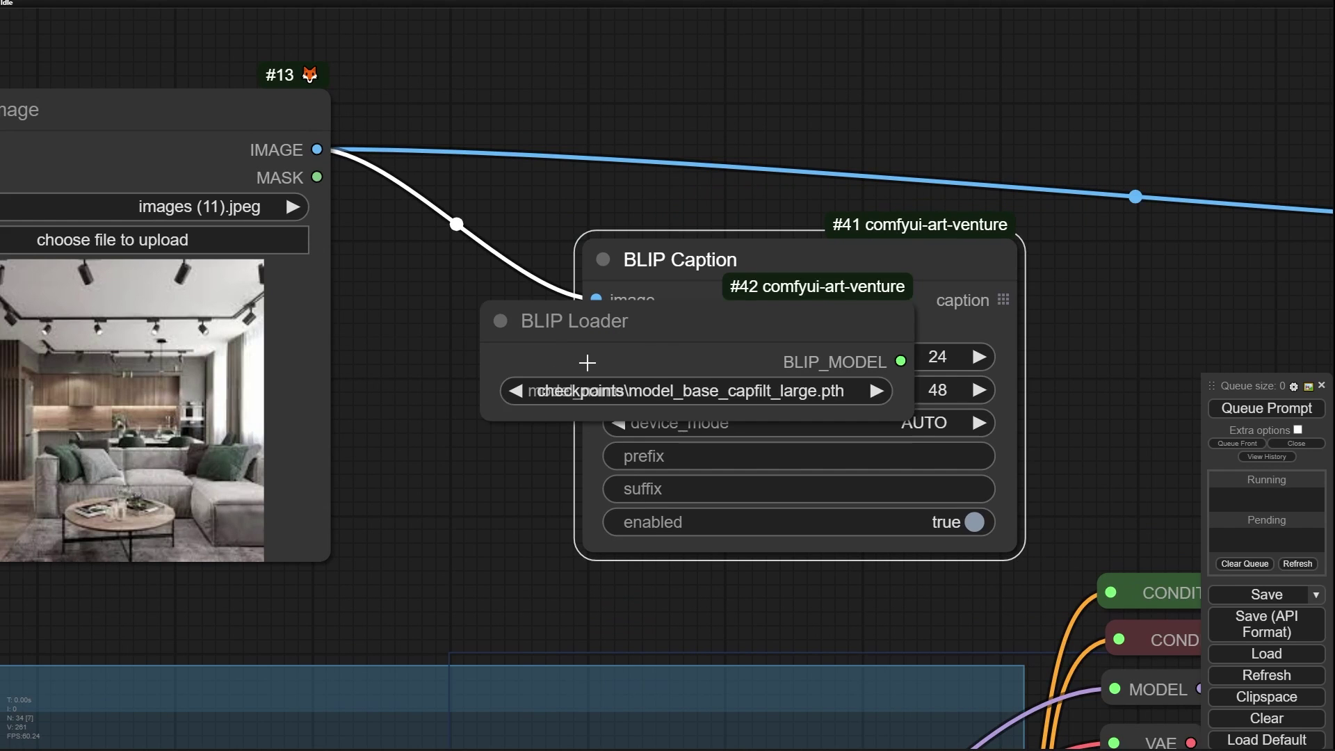
pyautogui.scroll(4, 712, 380)
pyautogui.moveTo(858, 322); pyautogui.dragTo(745, 65)
pyautogui.moveTo(581, 153); pyautogui.dragTo(518, 248)
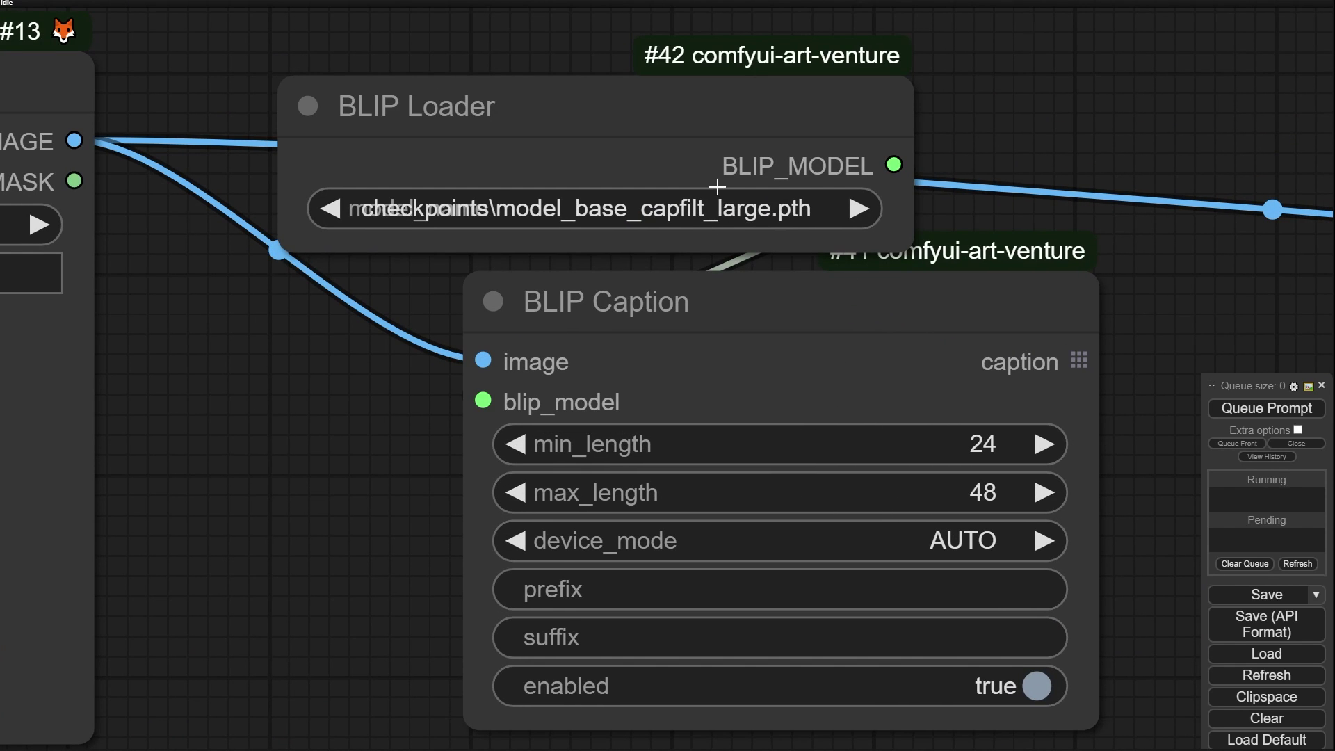
pyautogui.moveTo(729, 125); pyautogui.dragTo(871, 98)
pyautogui.scroll(4, 852, 136)
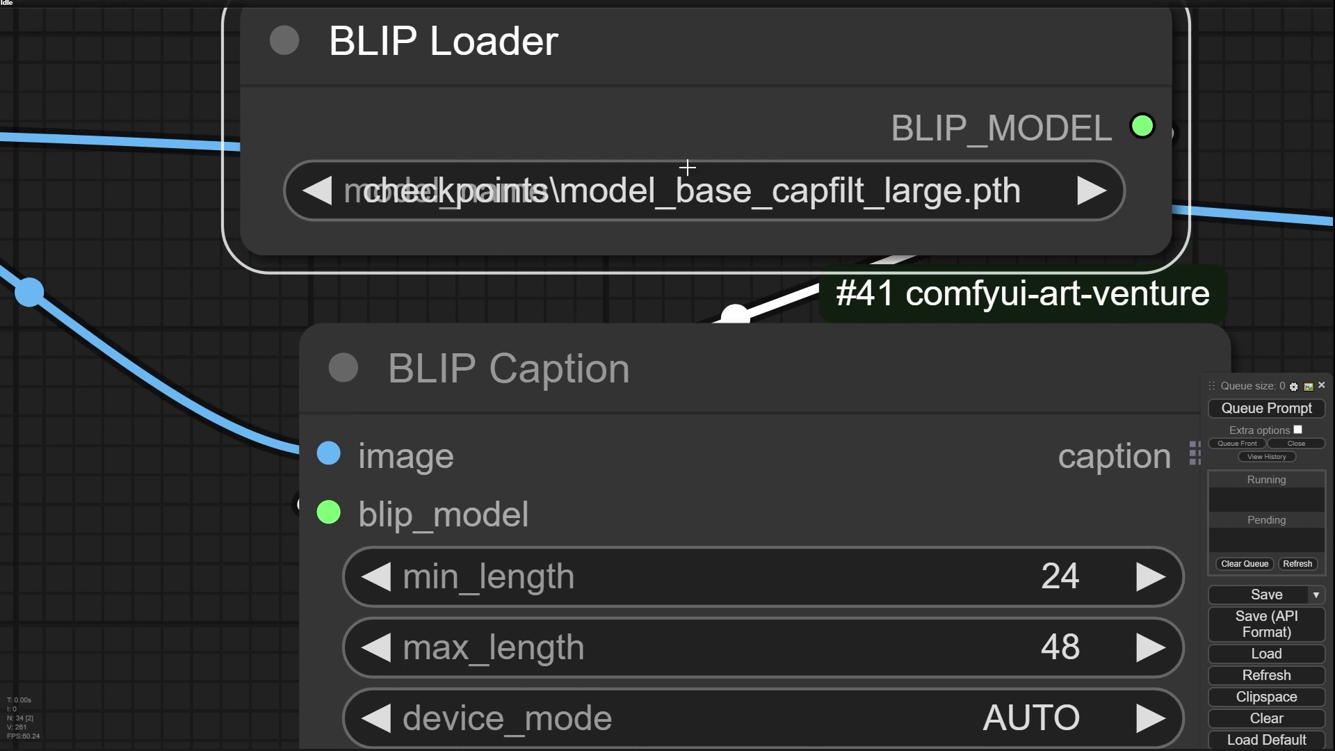
# Step: Set the BLIP Caption node's min_length to 12
pyautogui.moveTo(133, 509); pyautogui.dragTo(47, 156)
pyautogui.scroll(-5, 117, 356)
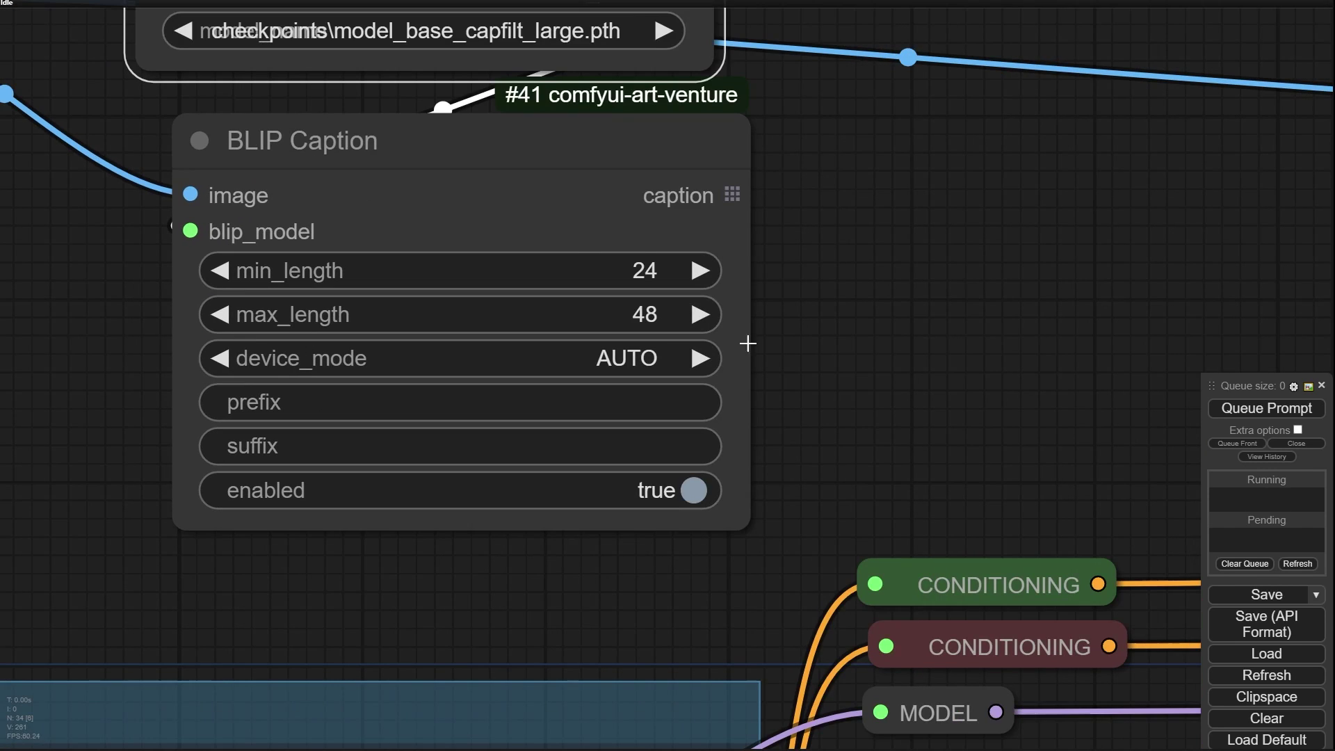
pyautogui.click(656, 265)
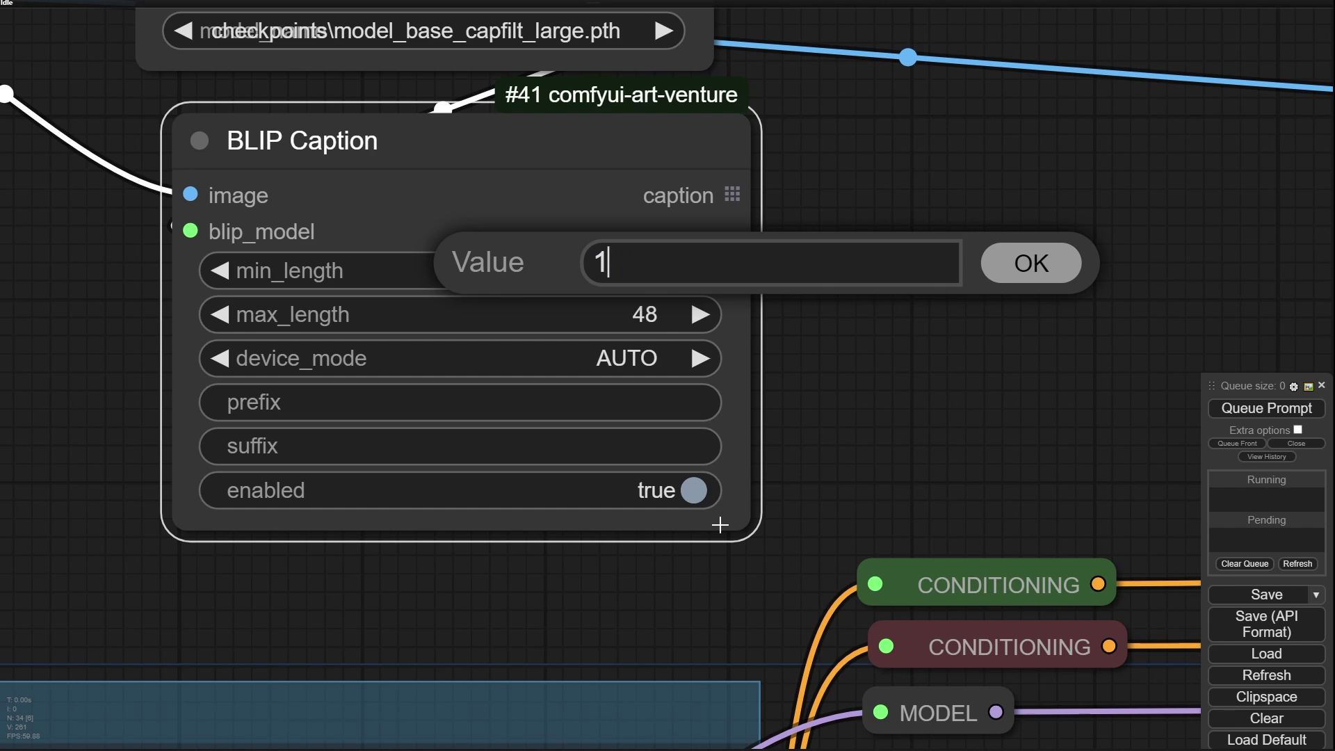
pyautogui.press('Return')
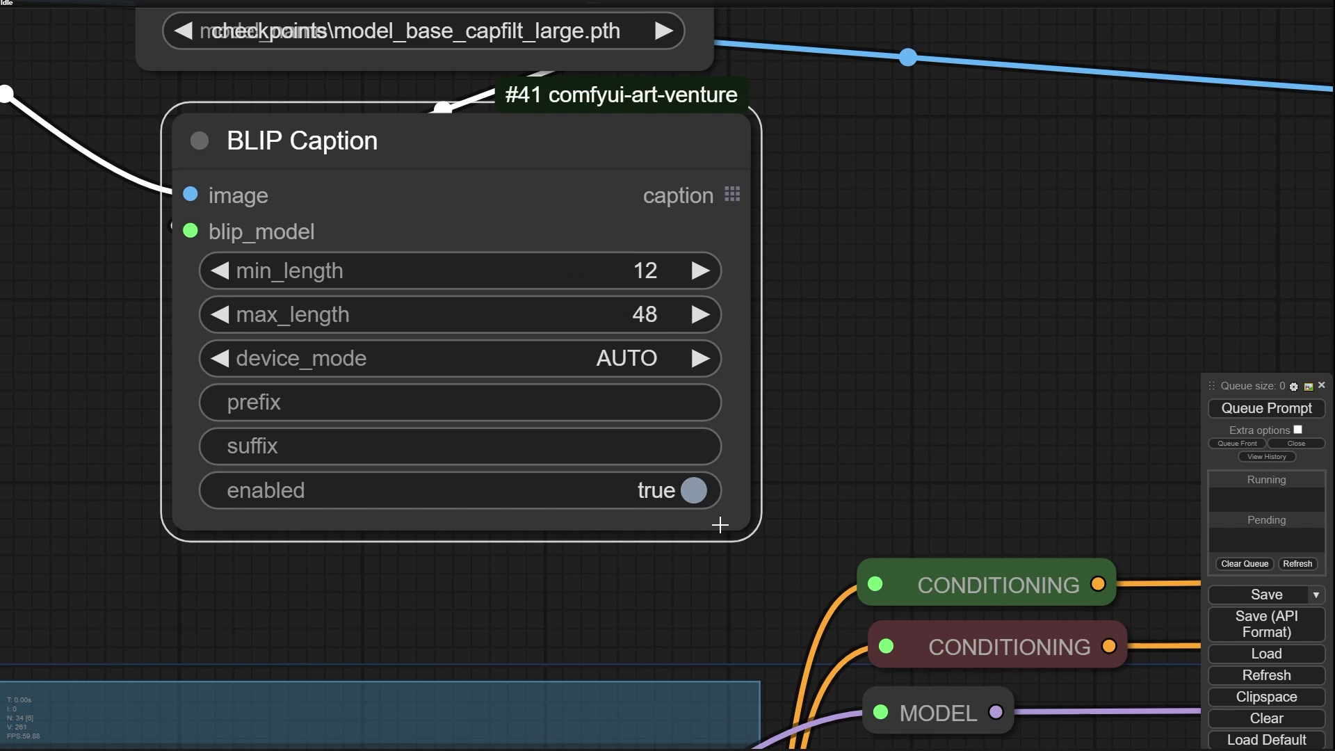
# Step: Attach a Show Text node to BLIP Caption's caption output and queue the workflow to read the generated caption
pyautogui.scroll(-5, 654, 413)
pyautogui.moveTo(832, 325); pyautogui.dragTo(740, 369)
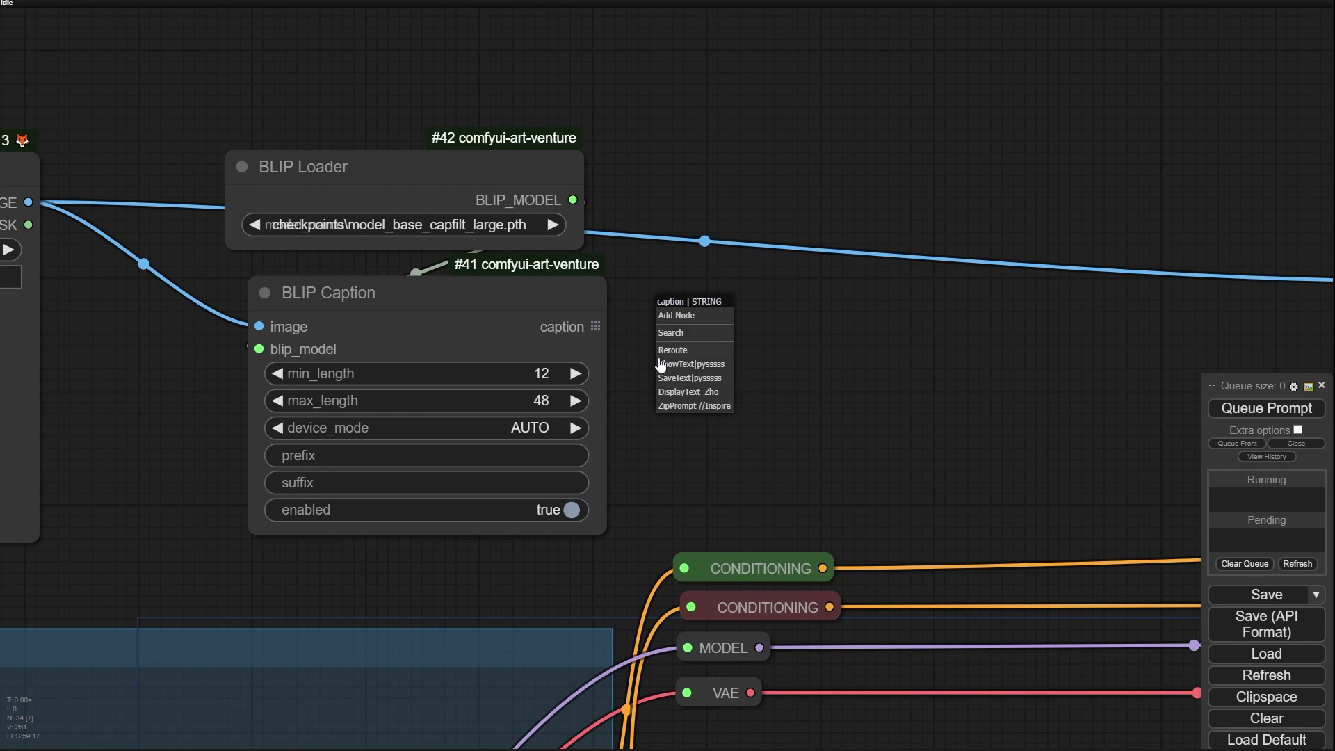
pyautogui.click(695, 364)
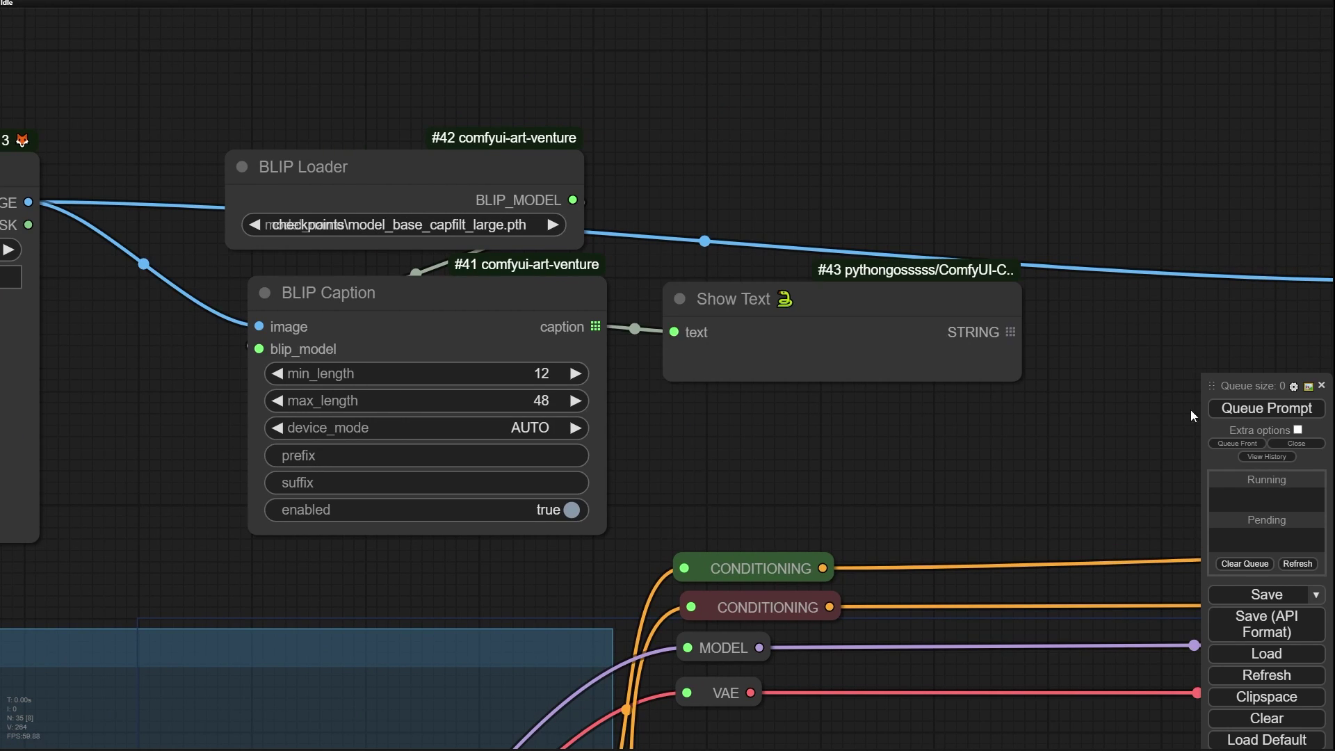
pyautogui.click(1267, 409)
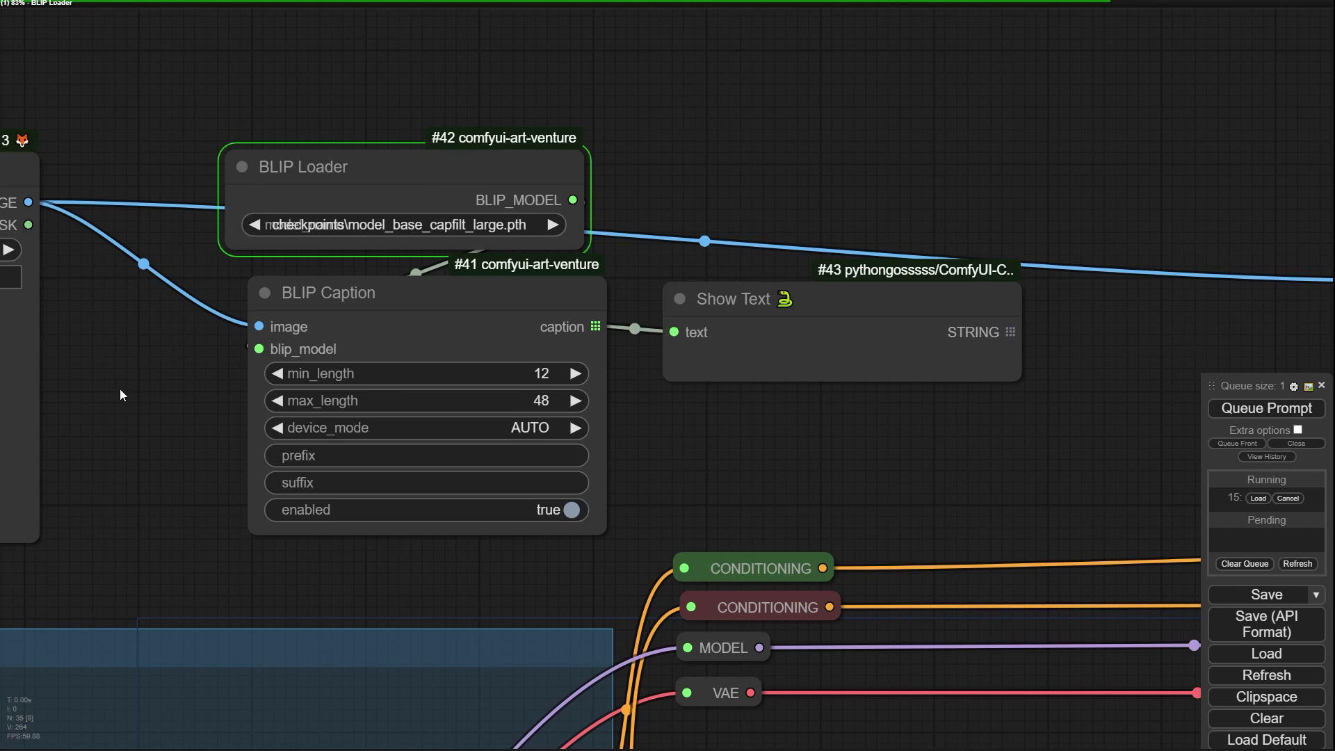
pyautogui.moveTo(120, 395); pyautogui.dragTo(352, 367)
pyautogui.scroll(-1, 352, 367)
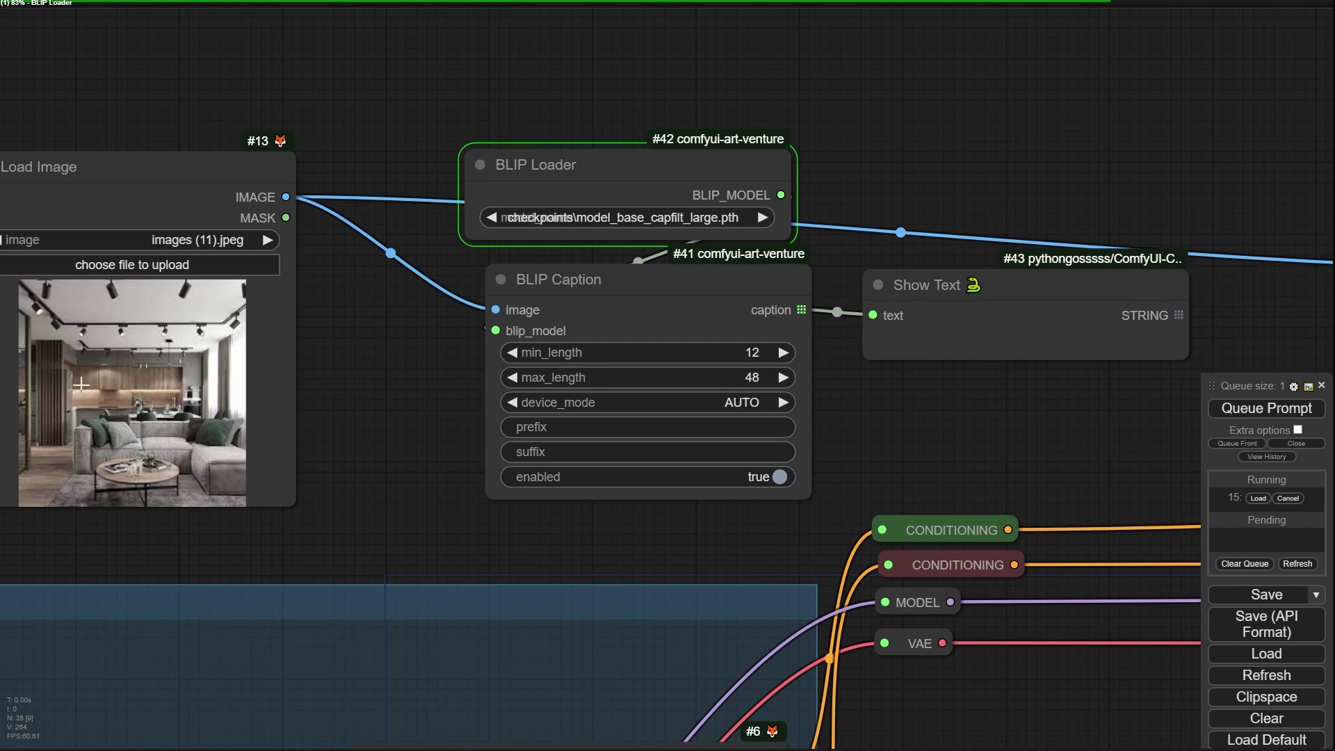
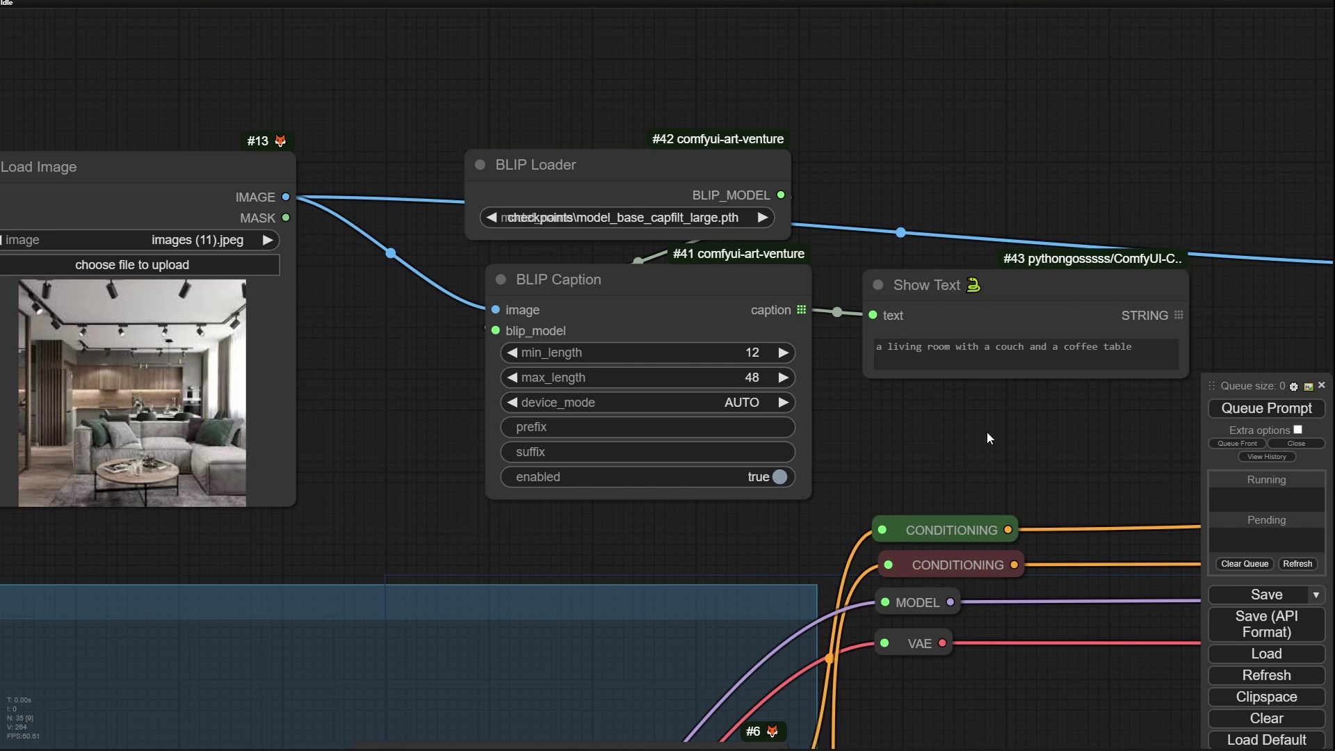
pyautogui.moveTo(989, 437); pyautogui.dragTo(788, 361)
pyautogui.scroll(9, 674, 360)
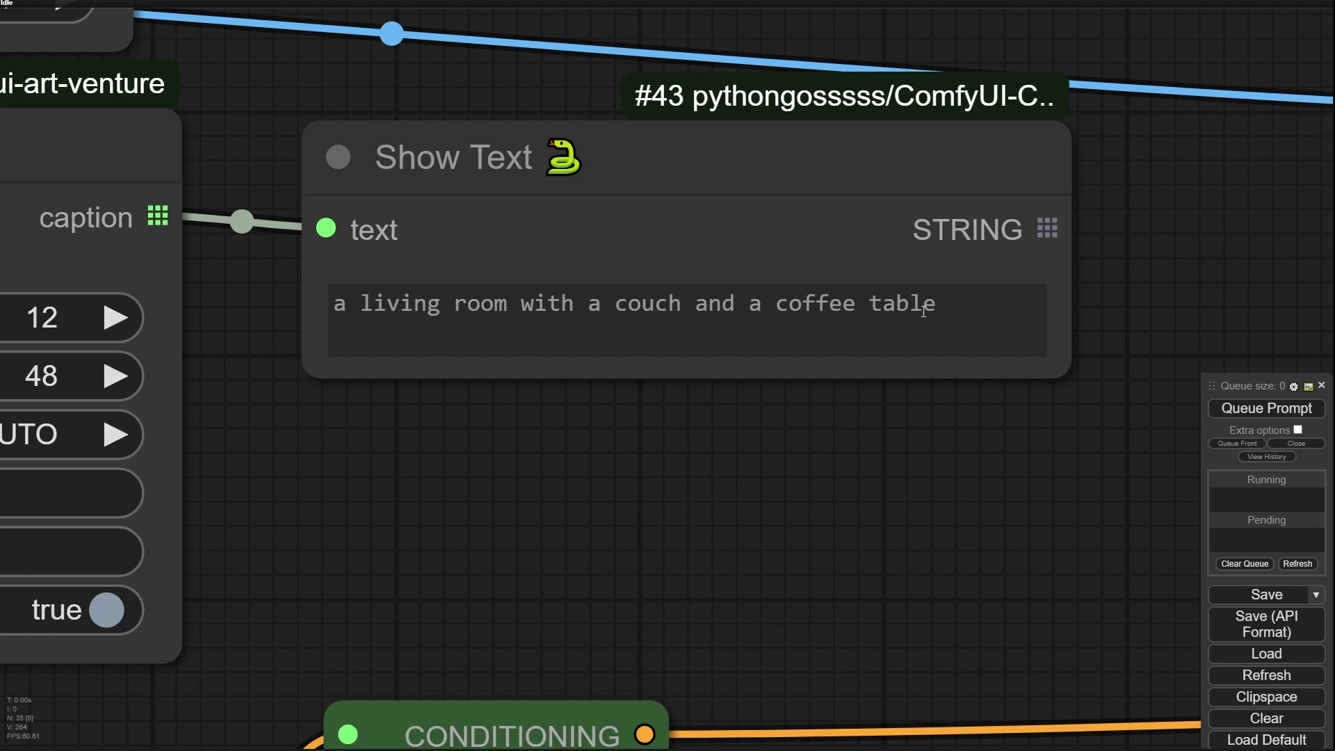
pyautogui.scroll(-15, 546, 438)
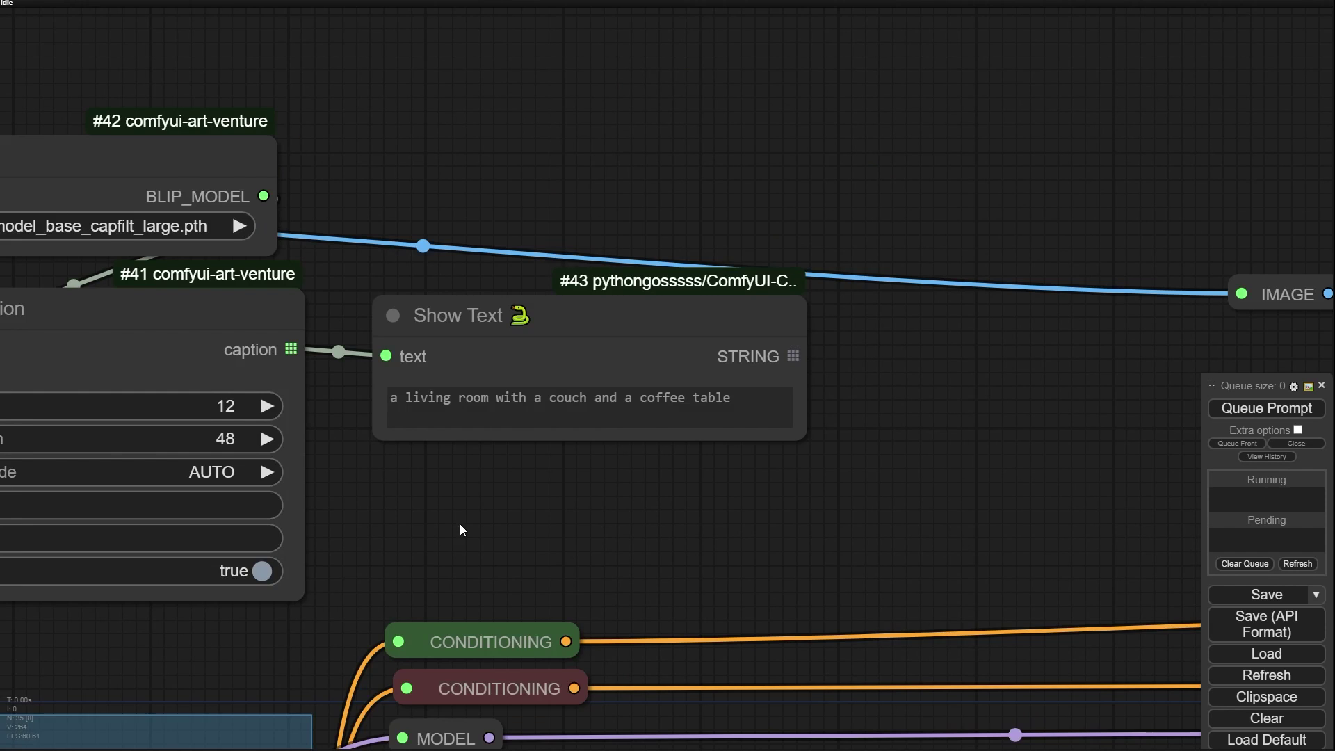
# Step: Move the BLIP Loader, BLIP Caption and Show Text nodes upward to free space above the Model group
pyautogui.scroll(4, 532, 516)
pyautogui.moveTo(384, 240); pyautogui.dragTo(351, 31)
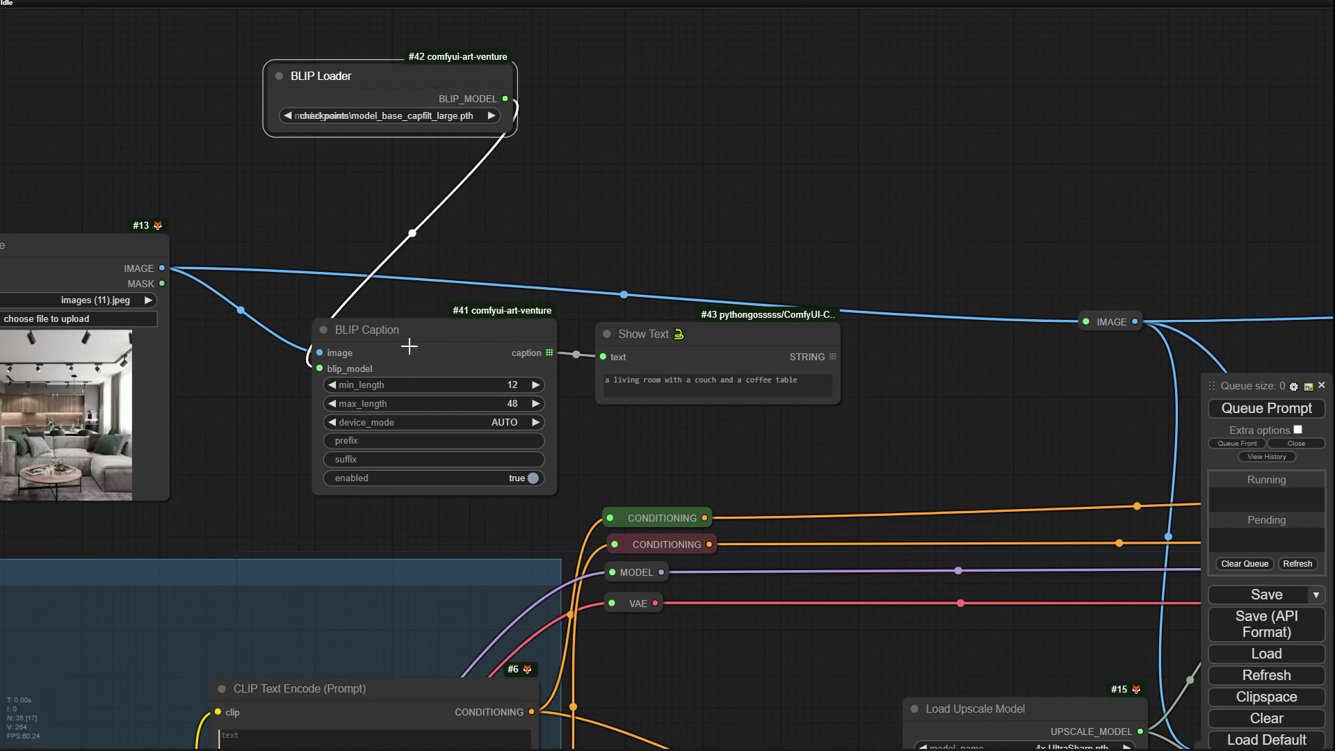
pyautogui.moveTo(397, 346); pyautogui.dragTo(345, 262)
pyautogui.moveTo(755, 335); pyautogui.dragTo(756, 256)
pyautogui.moveTo(506, 470); pyautogui.dragTo(569, 409)
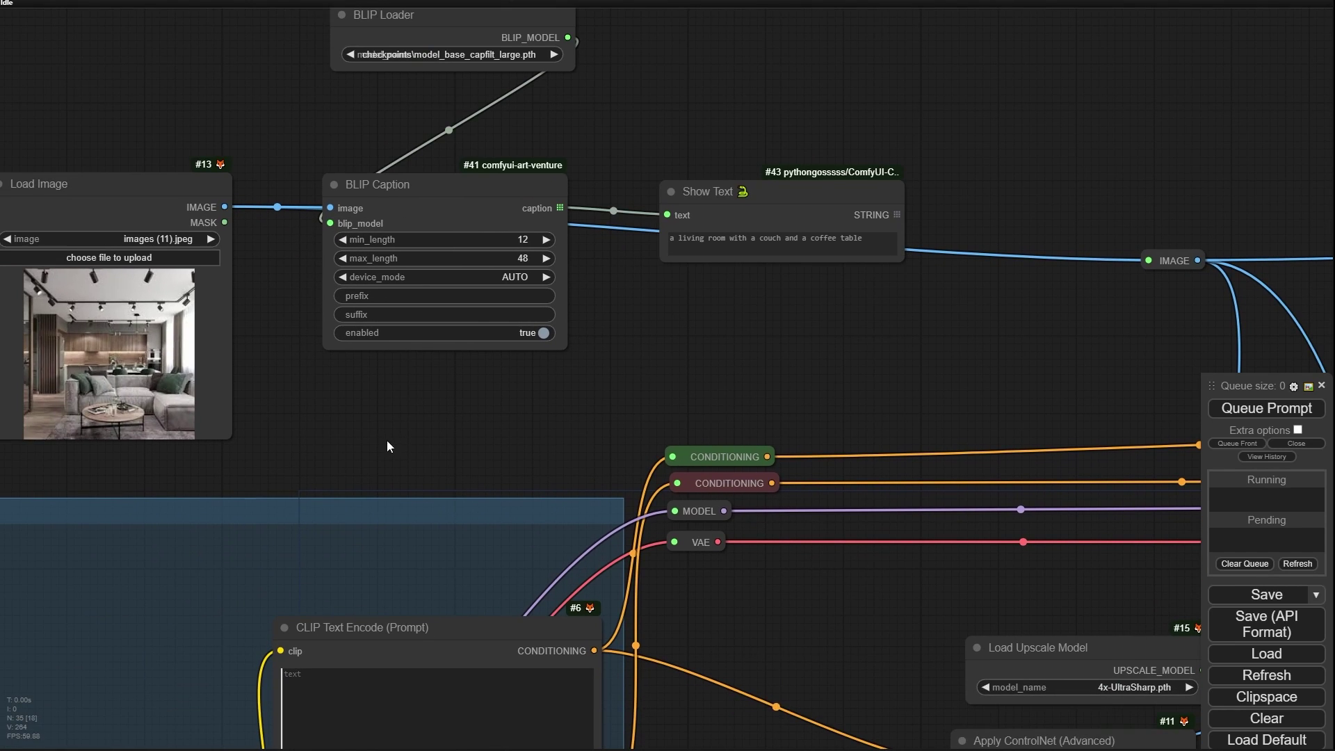
# Step: Add a WD14 Tagger node below BLIP Caption
pyautogui.doubleClick(402, 414)
pyautogui.write('wd')
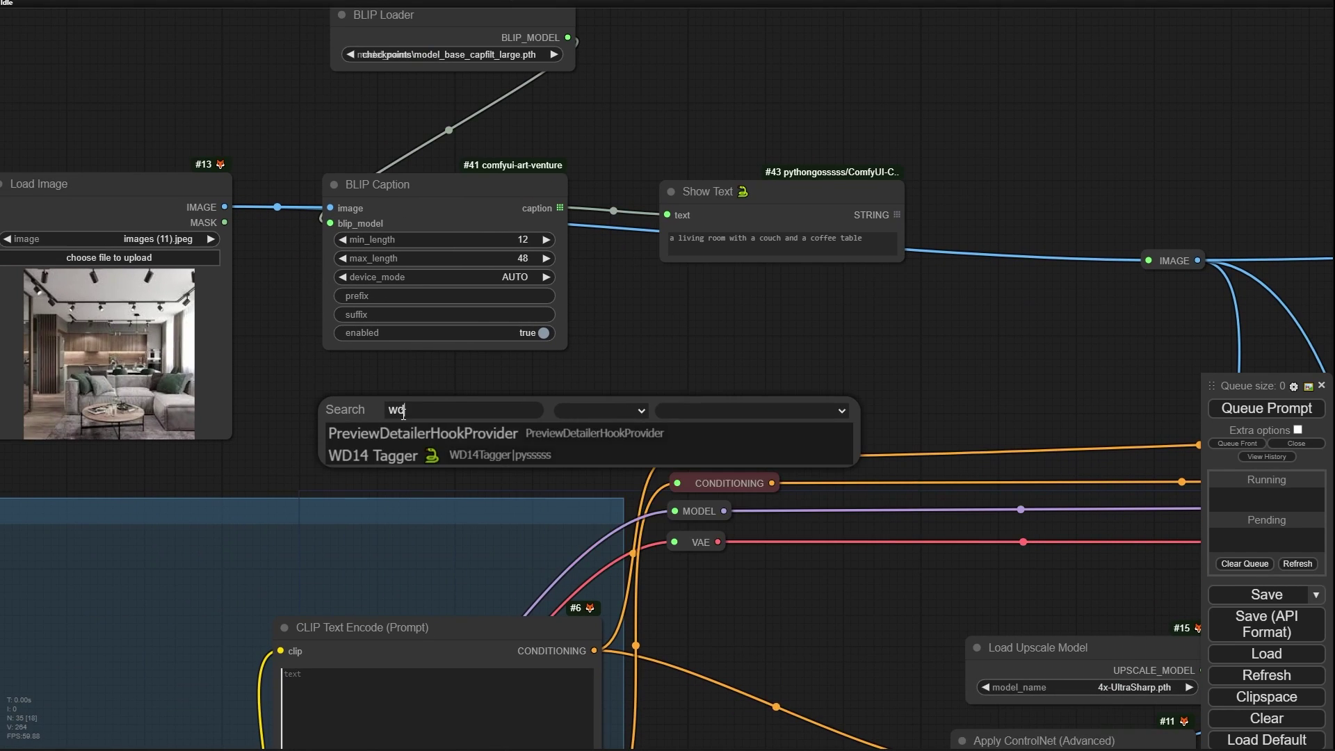
pyautogui.click(452, 457)
pyautogui.scroll(4, 445, 454)
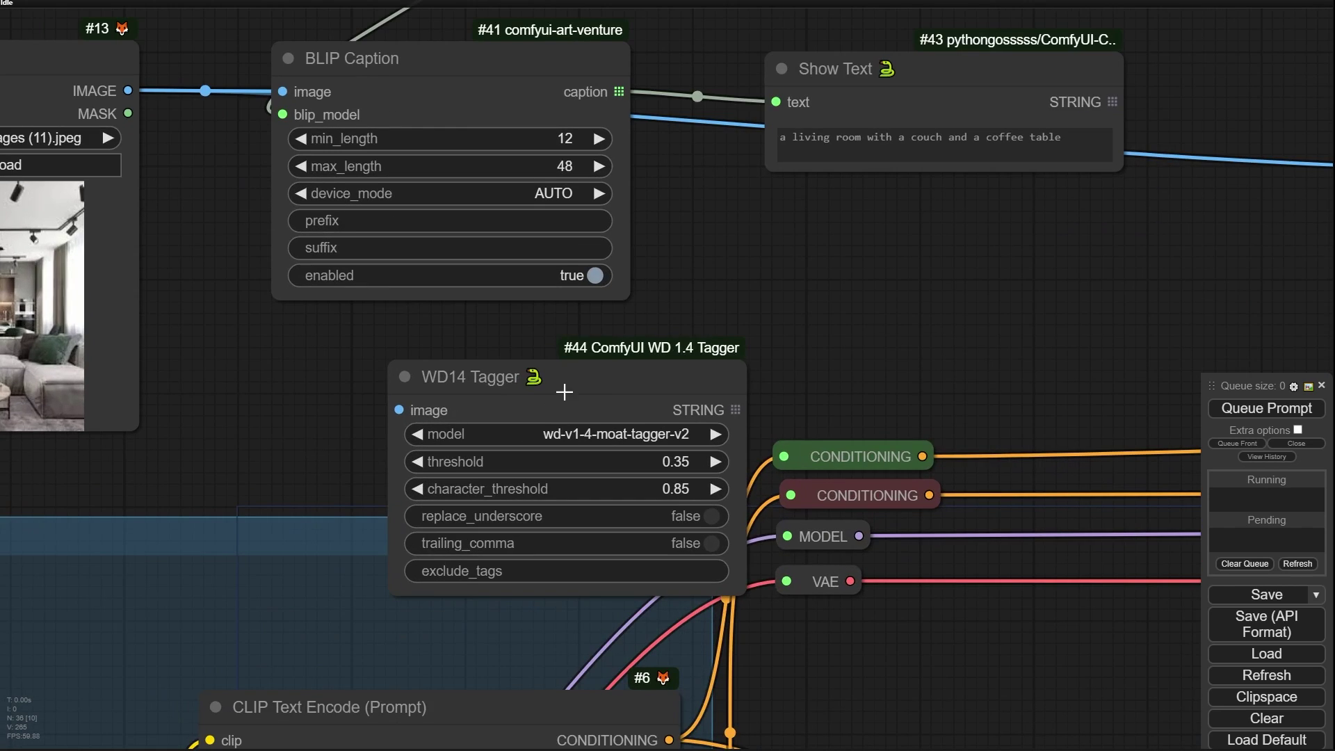
# Step: Align the WD14 Tagger under a raised BLIP Caption node and feed the loaded image into the tagger's image input
pyautogui.scroll(-5, 744, 412)
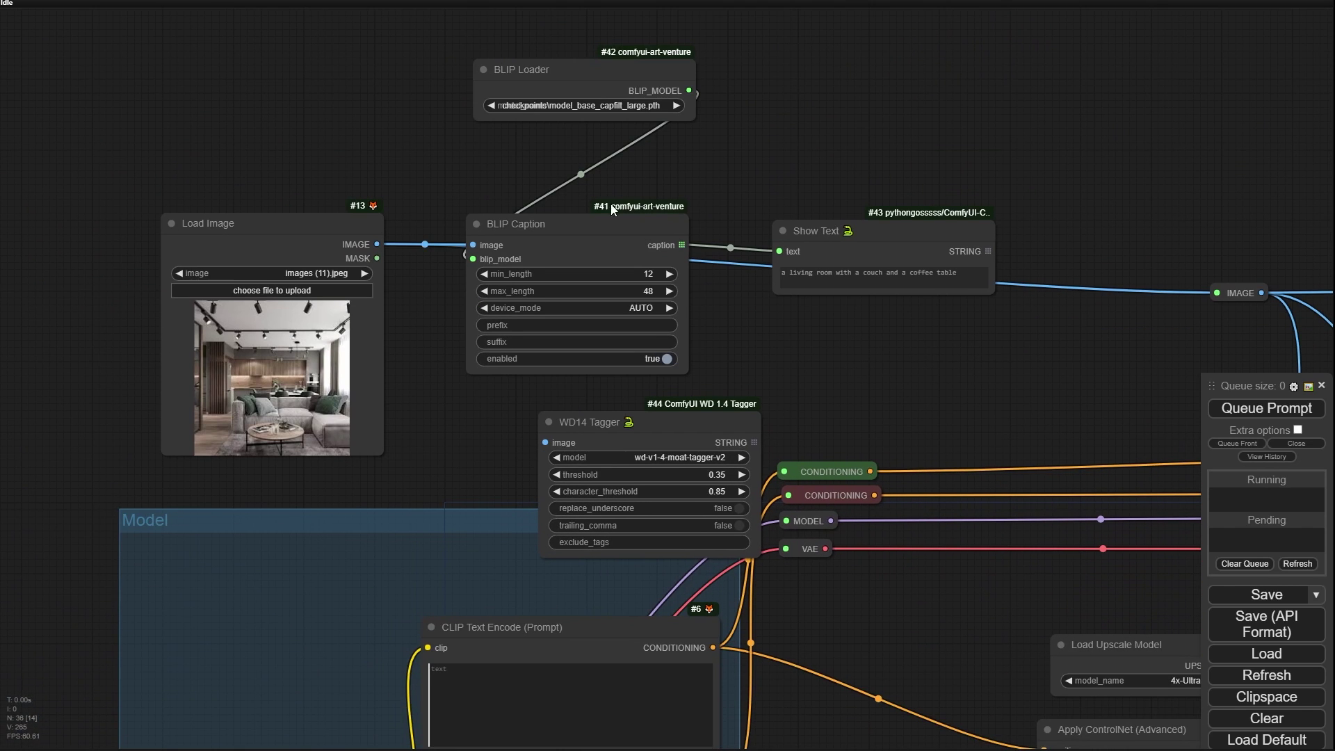
pyautogui.moveTo(603, 224); pyautogui.dragTo(620, 167)
pyautogui.moveTo(657, 419); pyautogui.dragTo(592, 363)
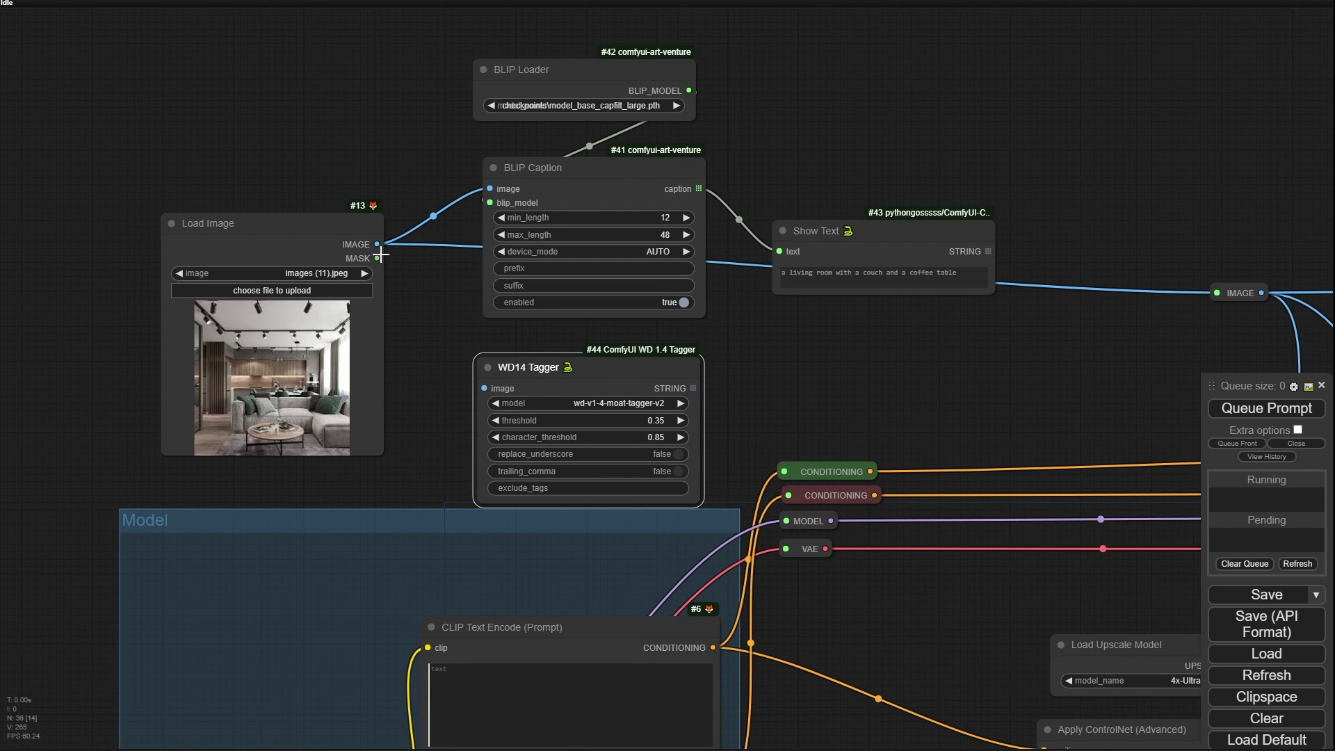
pyautogui.moveTo(377, 244); pyautogui.dragTo(484, 389)
# Step: Set the WD14 Tagger's threshold to 0.25
pyautogui.scroll(8, 728, 407)
pyautogui.moveTo(733, 435); pyautogui.dragTo(639, 406)
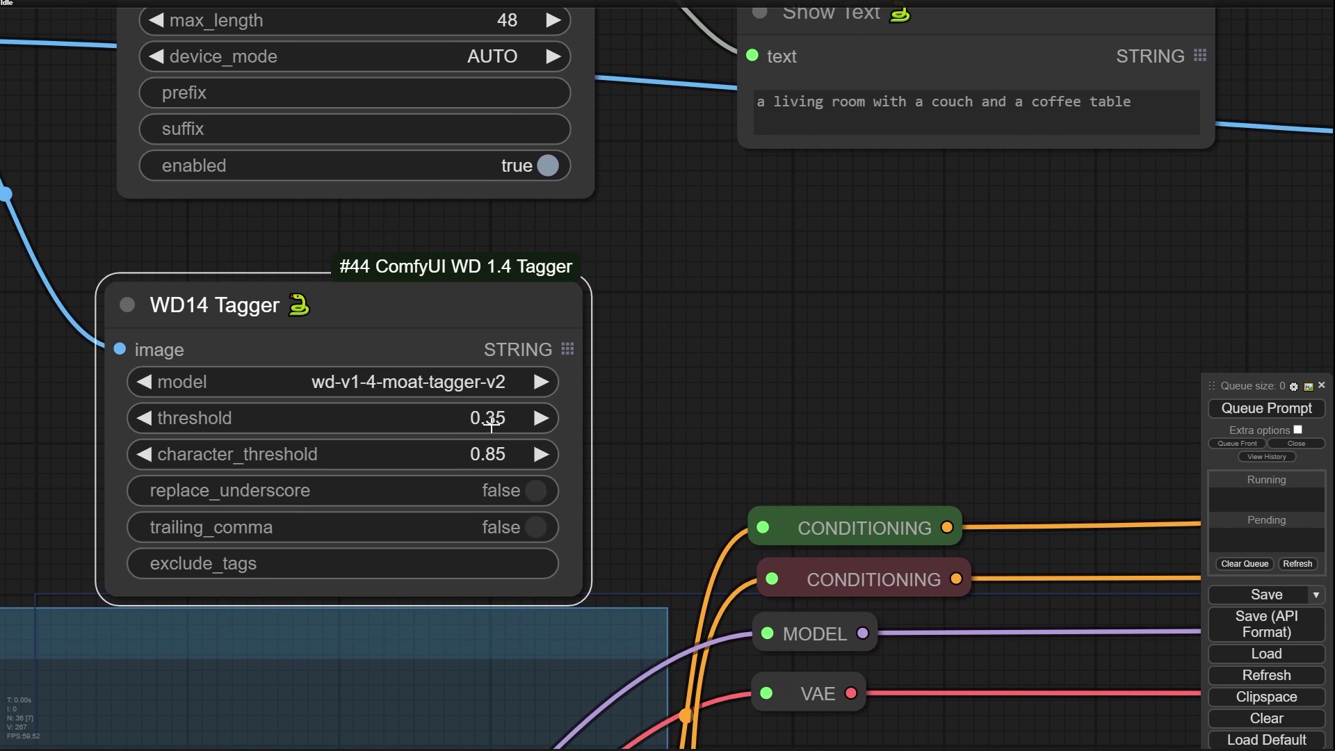
pyautogui.click(491, 424)
pyautogui.press('BackSpace')
pyautogui.write('.25')
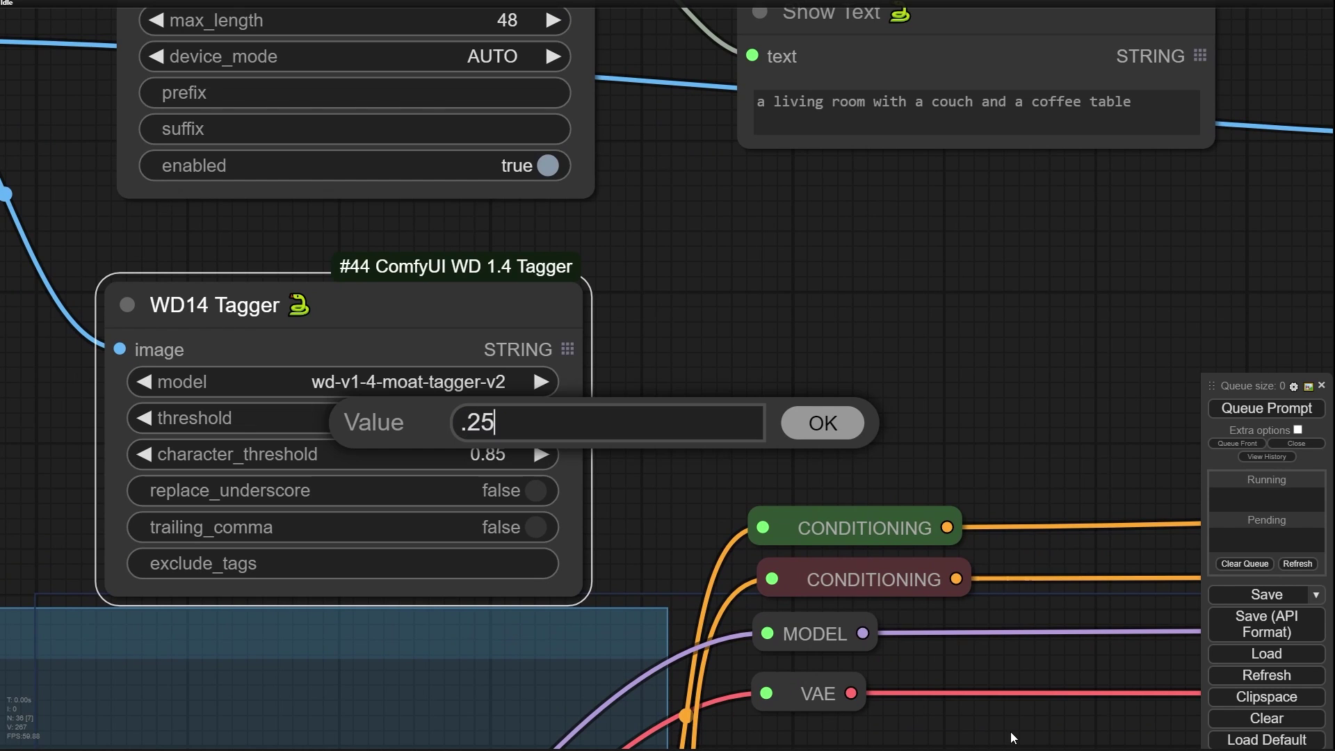
pyautogui.press('Return')
# Step: Attach a Show Text node to the WD14 Tagger's STRING output
pyautogui.moveTo(701, 371); pyautogui.dragTo(465, 378)
pyautogui.scroll(-3, 522, 350)
pyautogui.scroll(4, 276, 381)
pyautogui.scroll(-4, 514, 338)
pyautogui.moveTo(477, 331)
pyautogui.mouseDown()
pyautogui.moveTo(418, 355)
pyautogui.moveTo(492, 357)
pyautogui.moveTo(486, 346)
pyautogui.mouseUp()
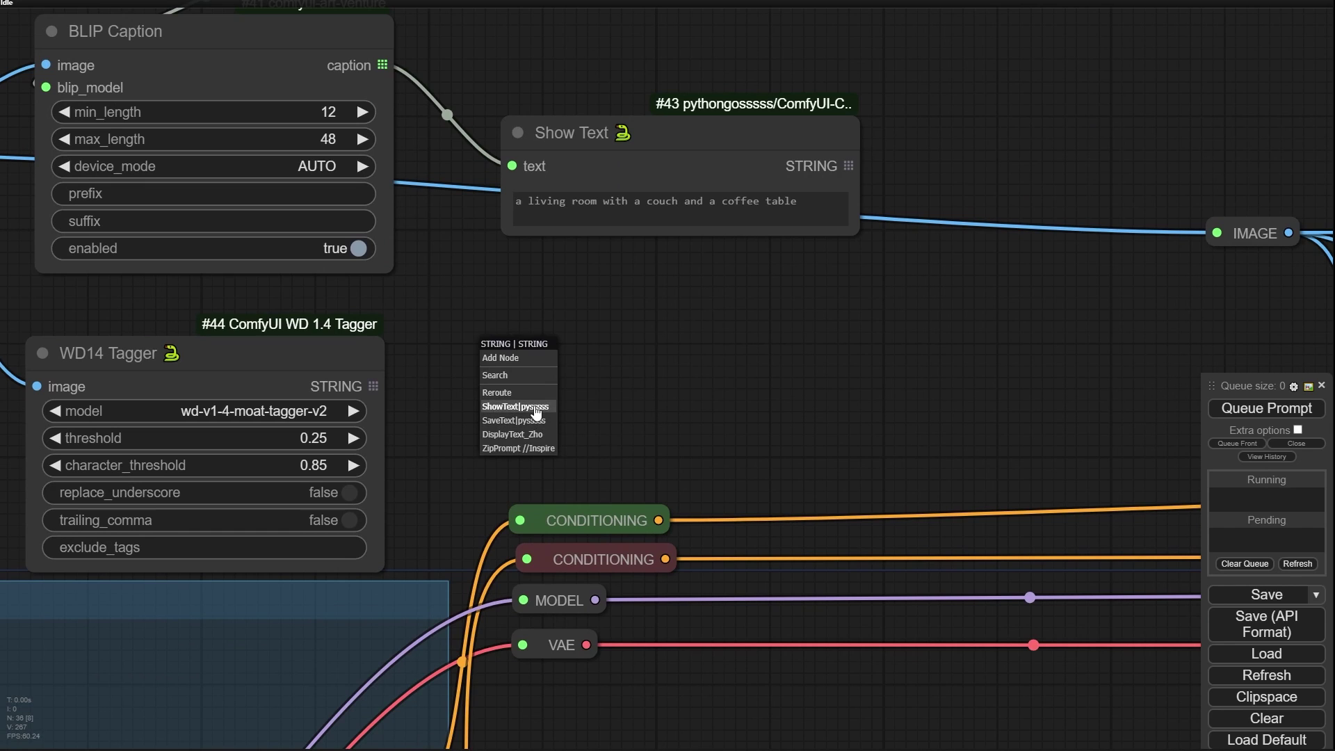
pyautogui.click(536, 413)
# Step: Check the model choices offered by the WD14 Tagger, keeping wd-v1-4-moat-tagger-v2
pyautogui.scroll(4, 423, 450)
pyautogui.moveTo(107, 402); pyautogui.dragTo(510, 388)
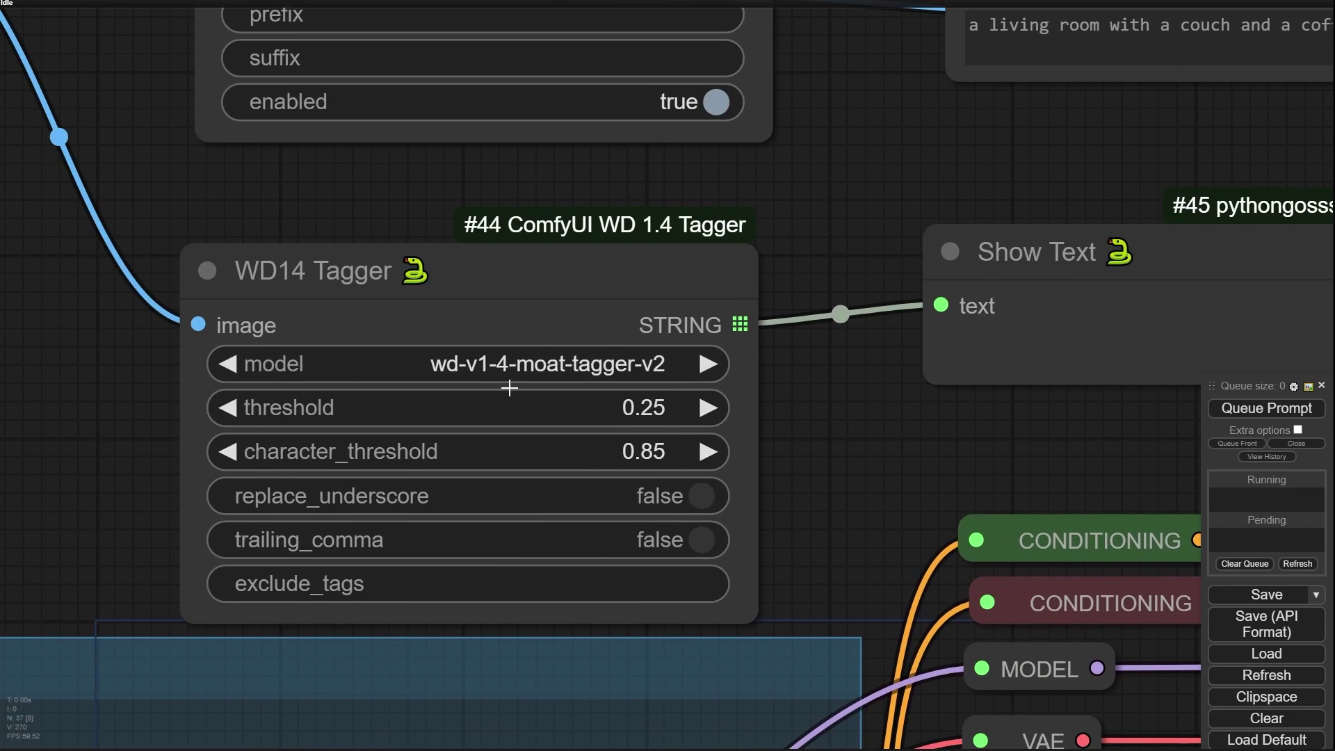
pyautogui.scroll(5, 526, 359)
pyautogui.click(527, 360)
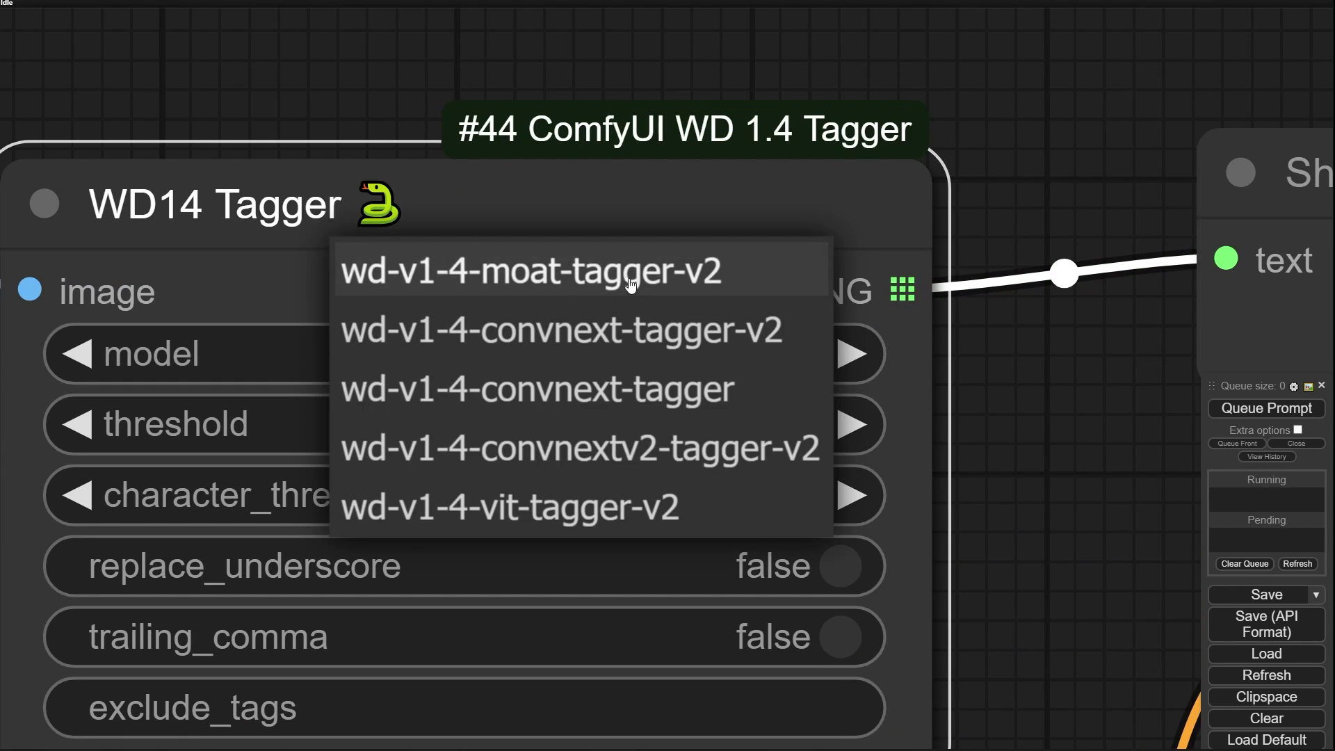
pyautogui.click(1111, 453)
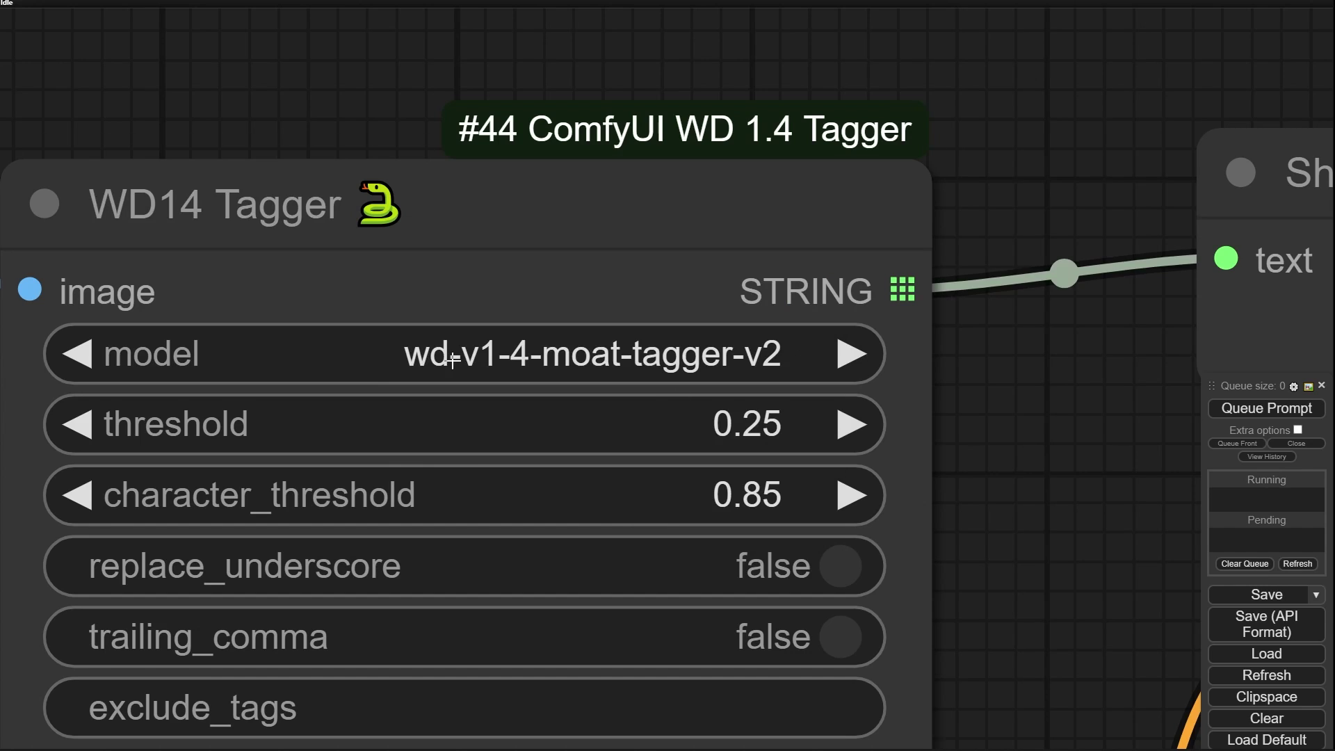
# Step: Switch the WD14 Tagger's model to wd-v1-4-convnextv2-tagger-v2
pyautogui.click(573, 362)
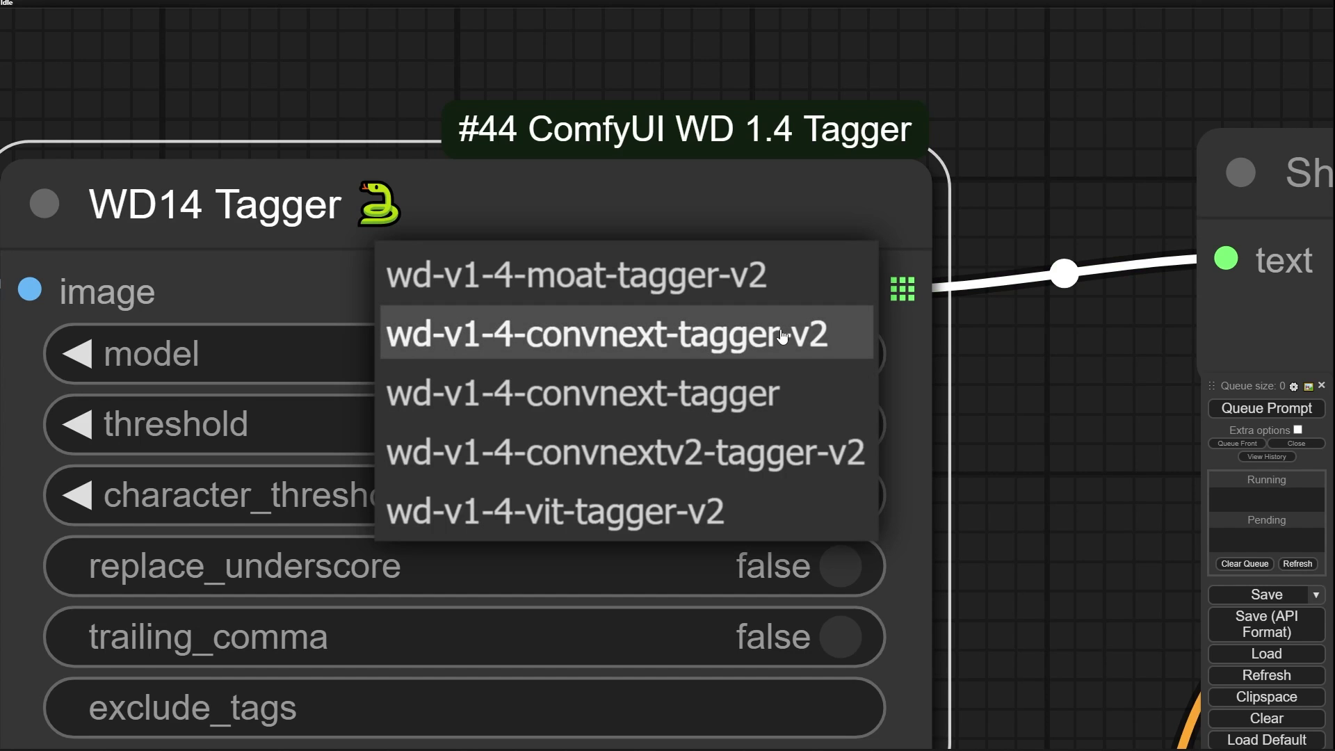
pyautogui.click(630, 455)
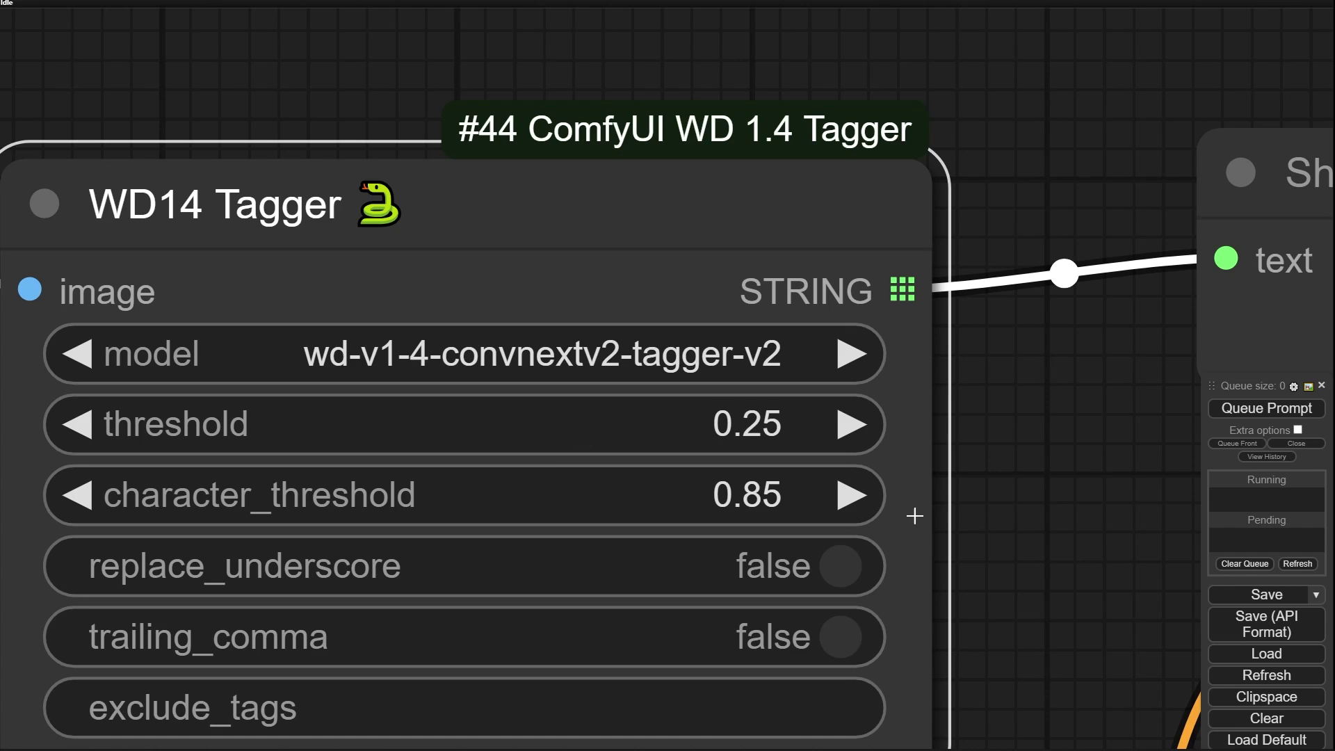
pyautogui.scroll(-10, 477, 304)
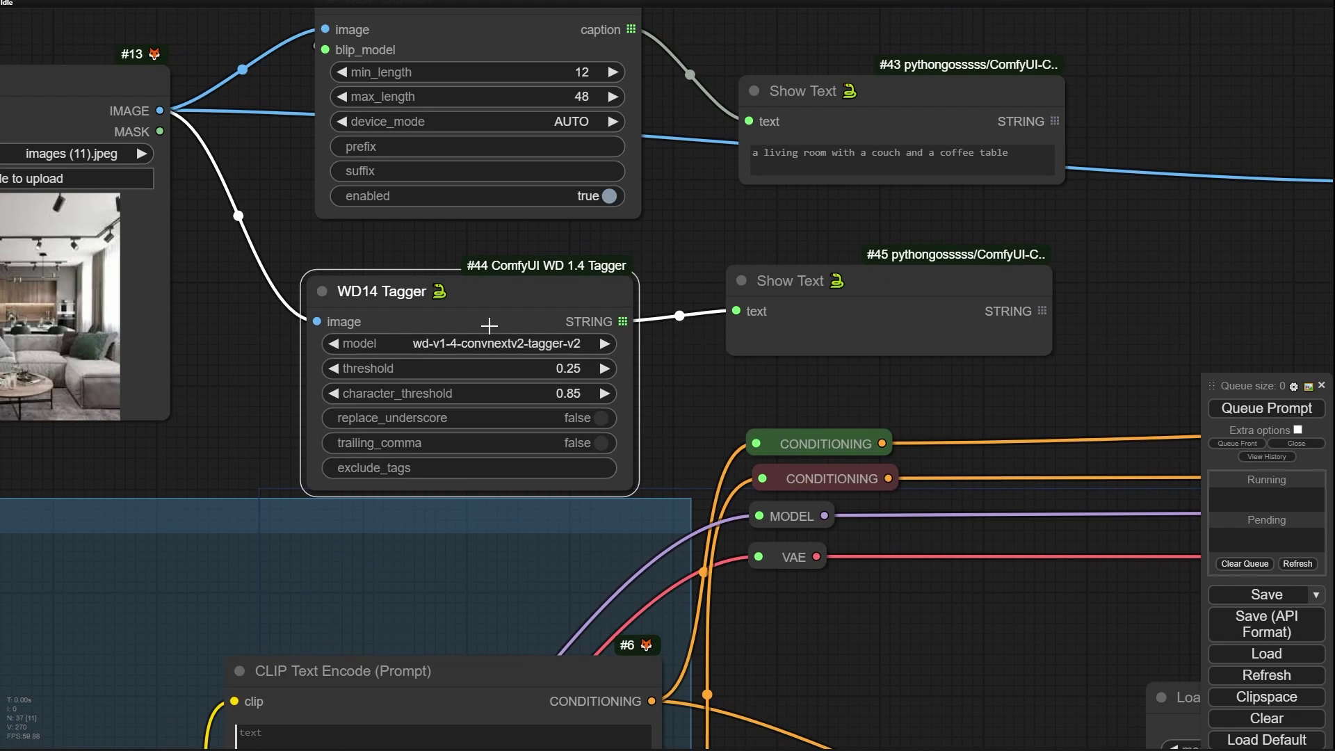
pyautogui.scroll(6, 590, 268)
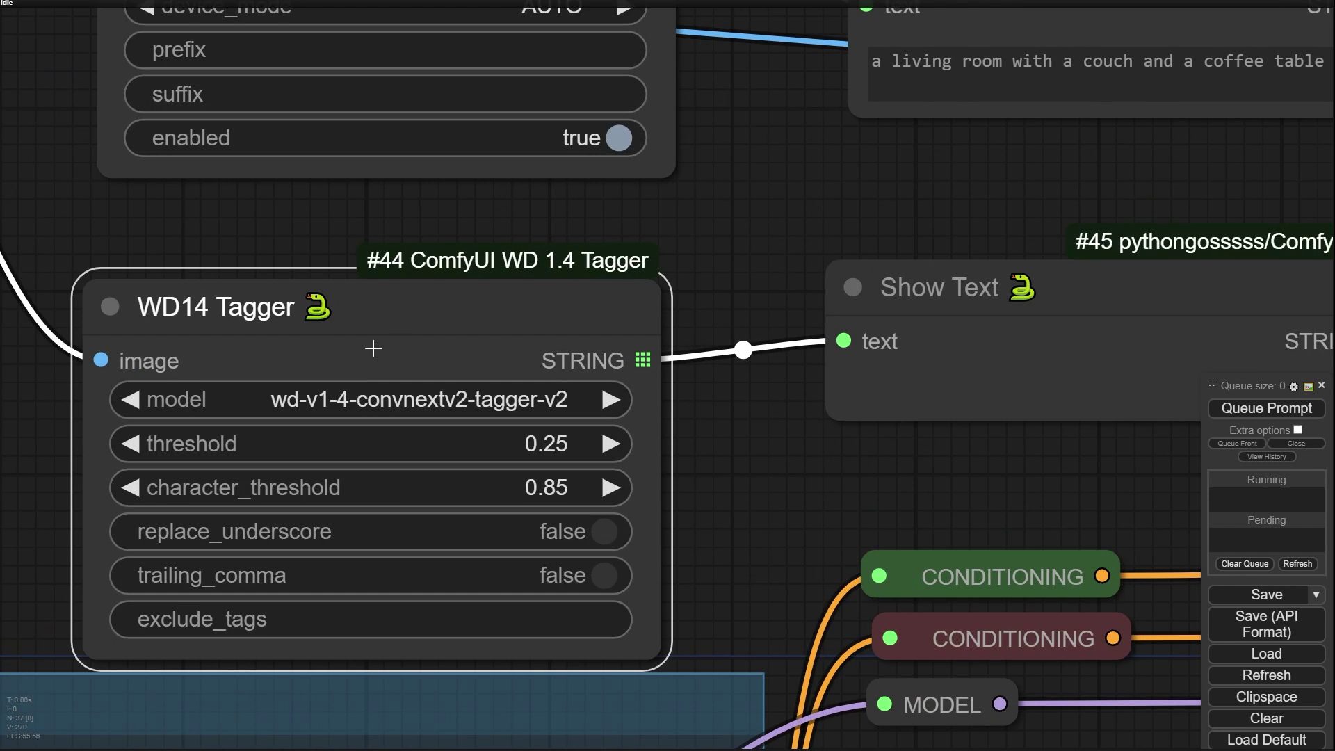
pyautogui.scroll(-4, 748, 498)
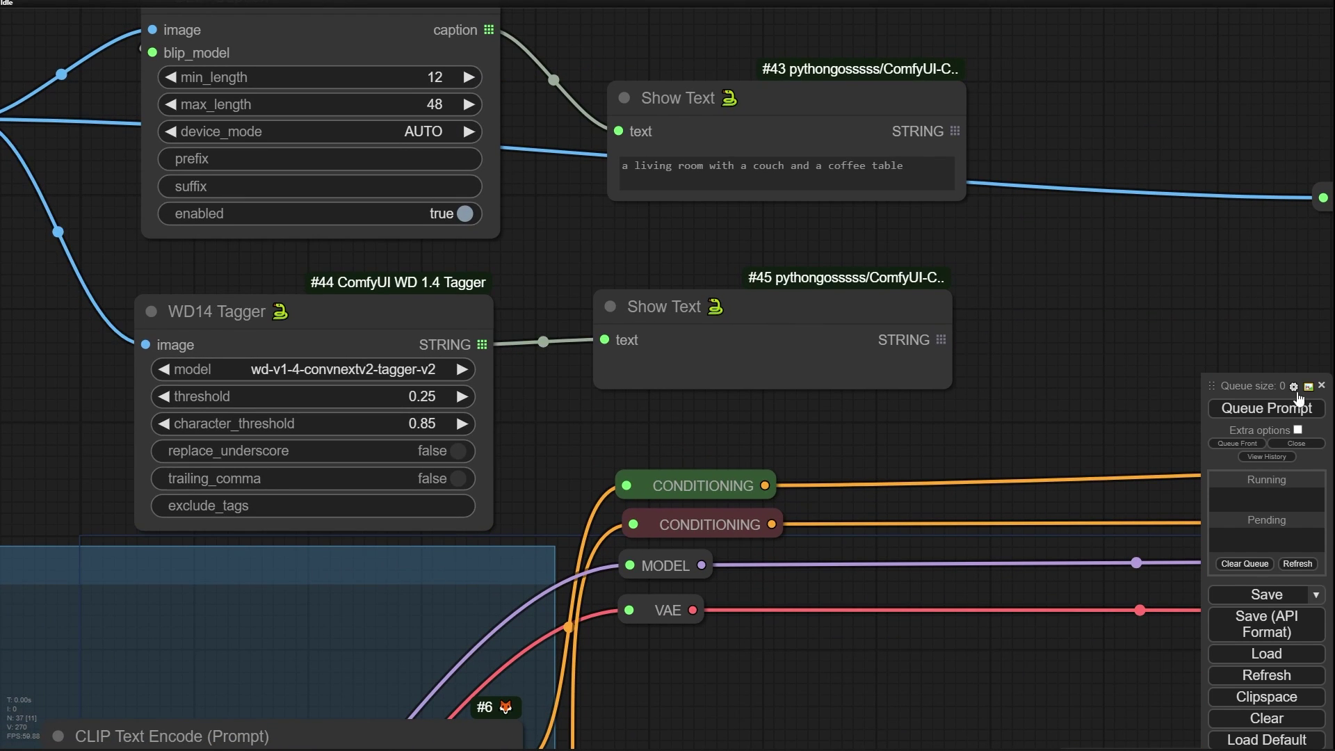
# Step: Run the workflow and enlarge the tagger's Show Text node so its whole tag list fits
pyautogui.click(1265, 408)
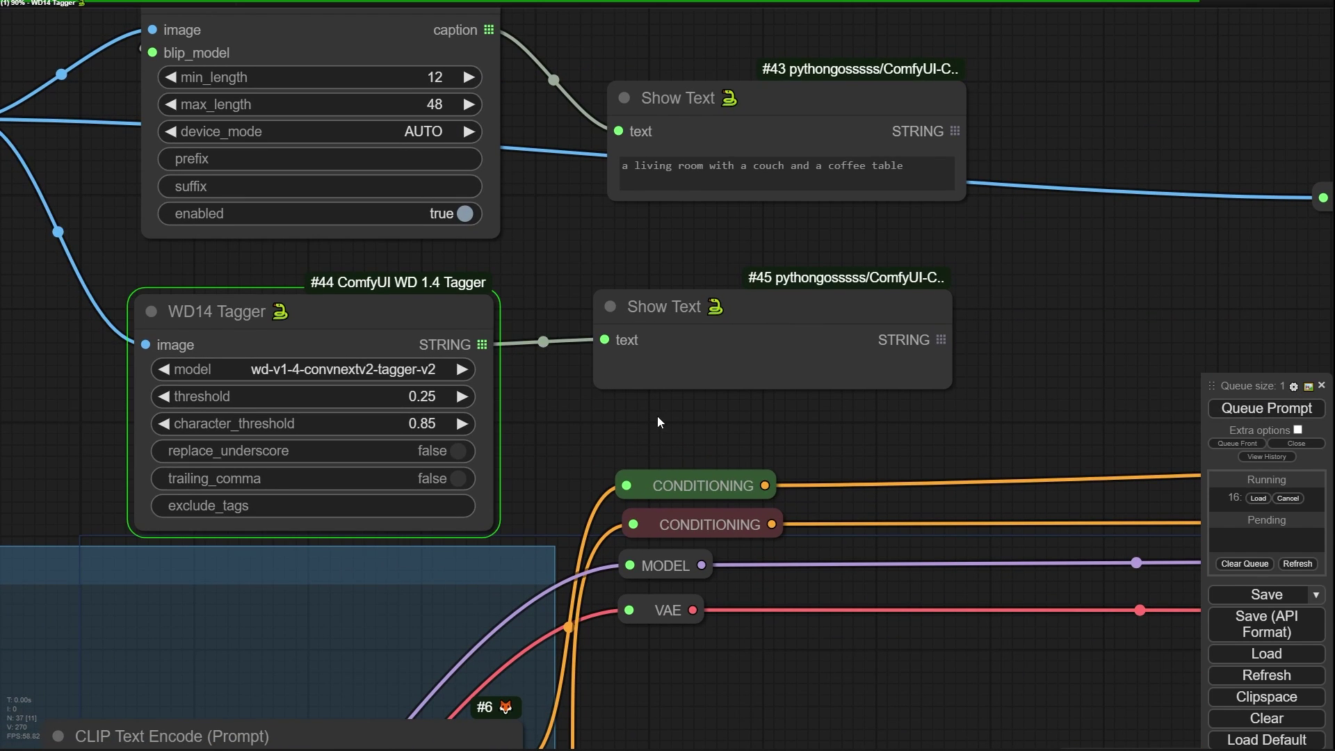
pyautogui.moveTo(566, 432); pyautogui.dragTo(761, 433)
pyautogui.scroll(-3, 758, 434)
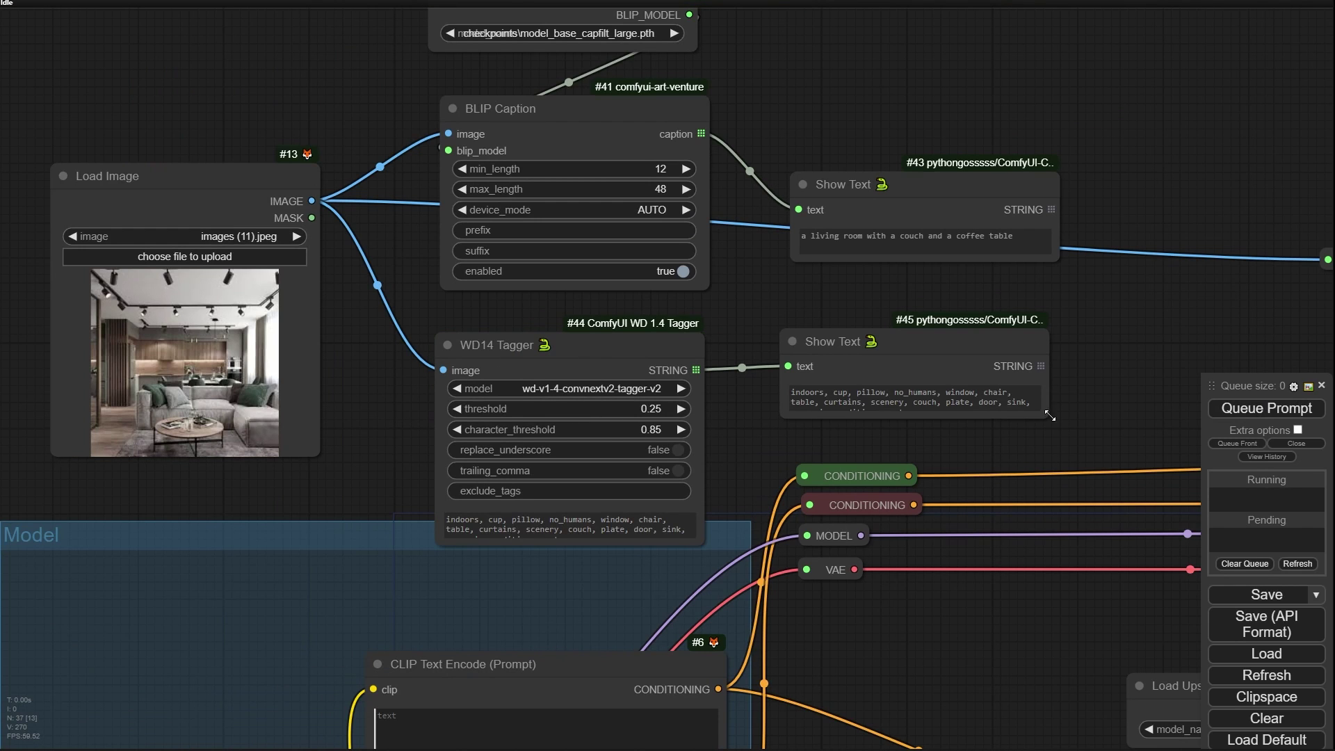
pyautogui.moveTo(1048, 417); pyautogui.dragTo(1096, 445)
# Step: Examine the tags generated for the interior image in the WD14 Tagger's Show Text node
pyautogui.scroll(11, 1029, 444)
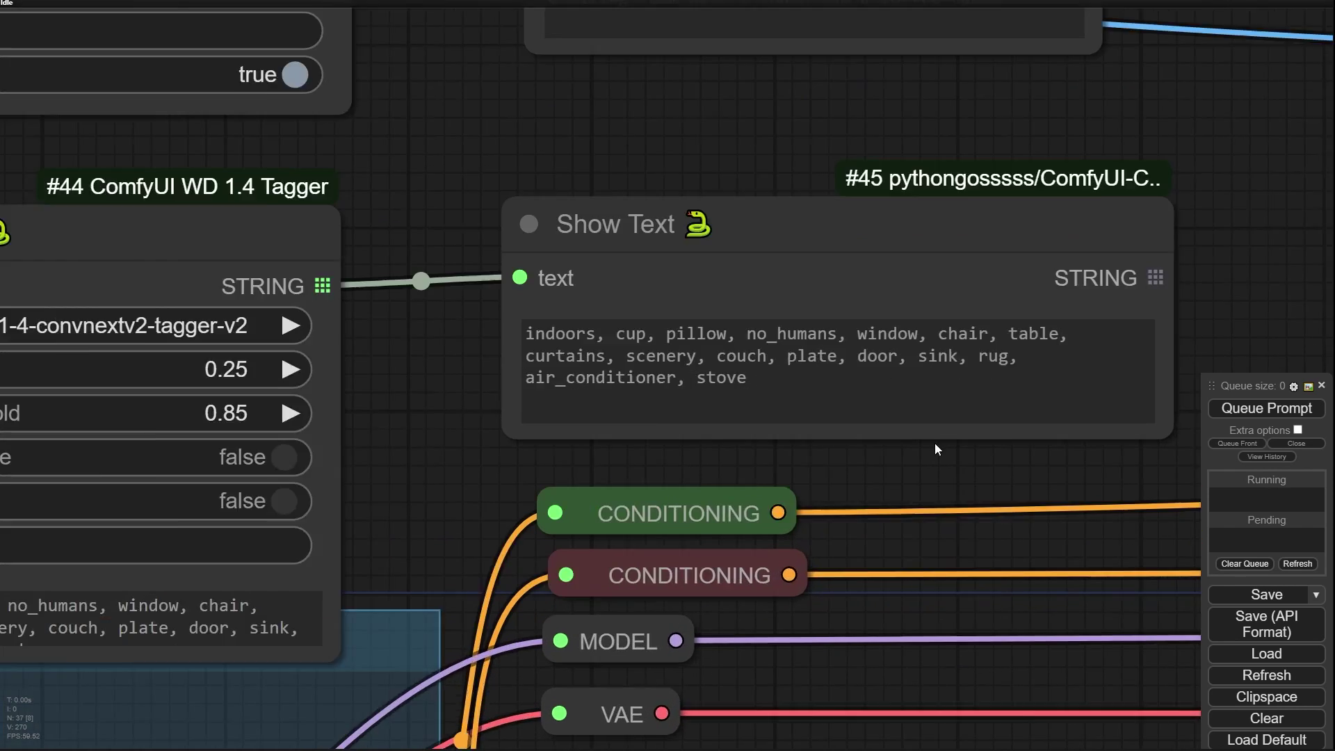
pyautogui.moveTo(869, 480); pyautogui.dragTo(687, 499)
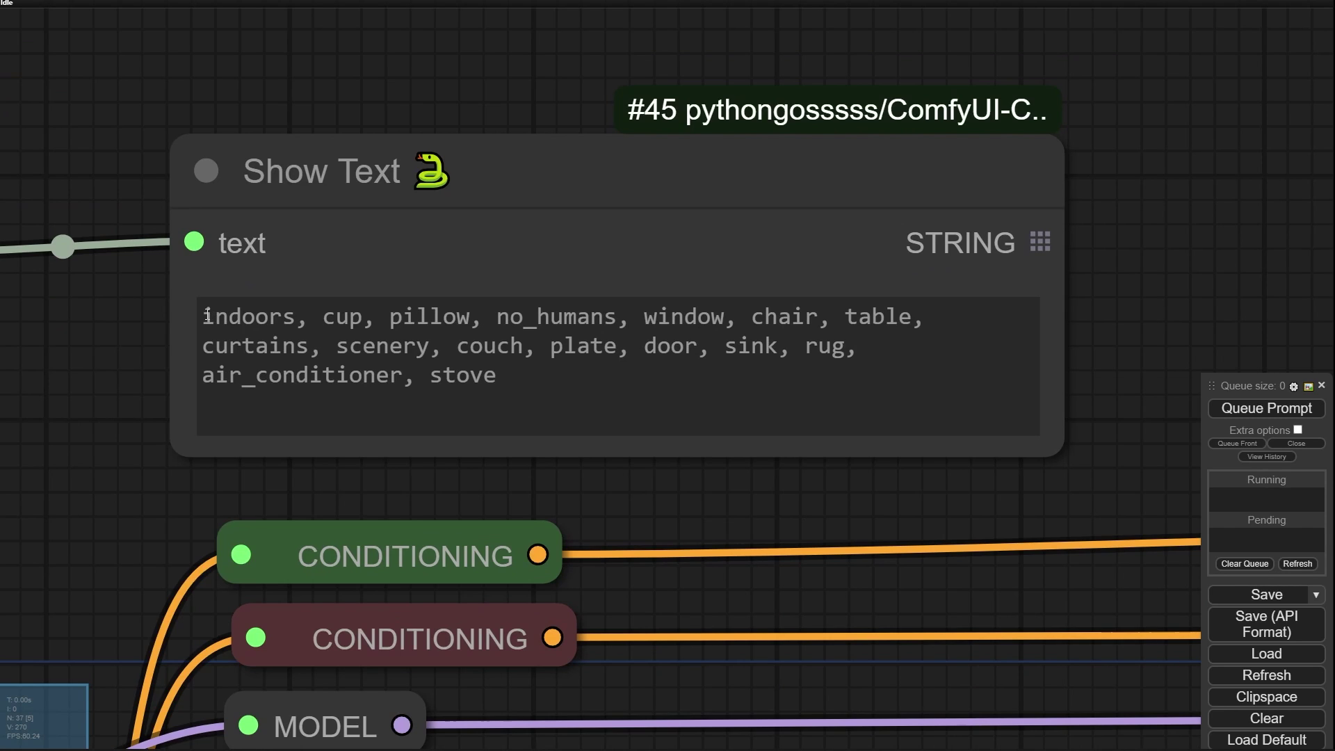
pyautogui.moveTo(208, 315); pyautogui.dragTo(529, 352)
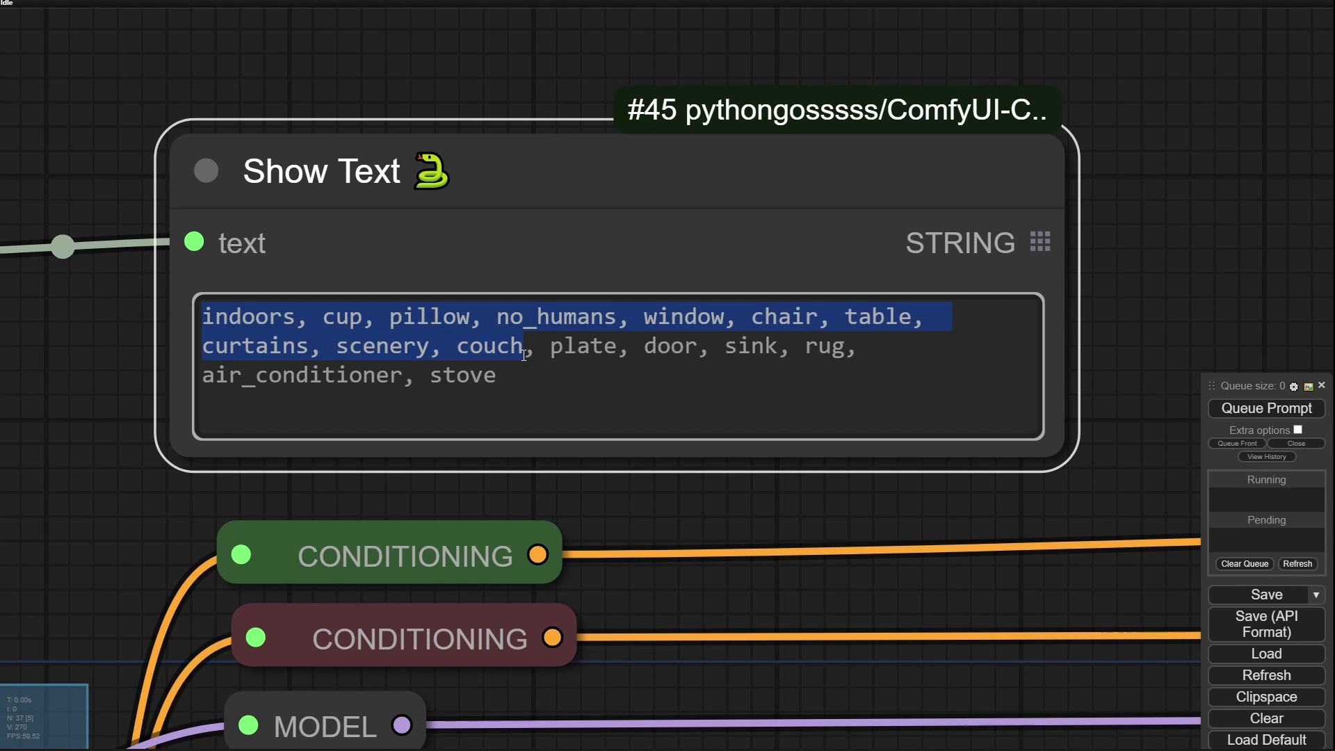
pyautogui.click(359, 374)
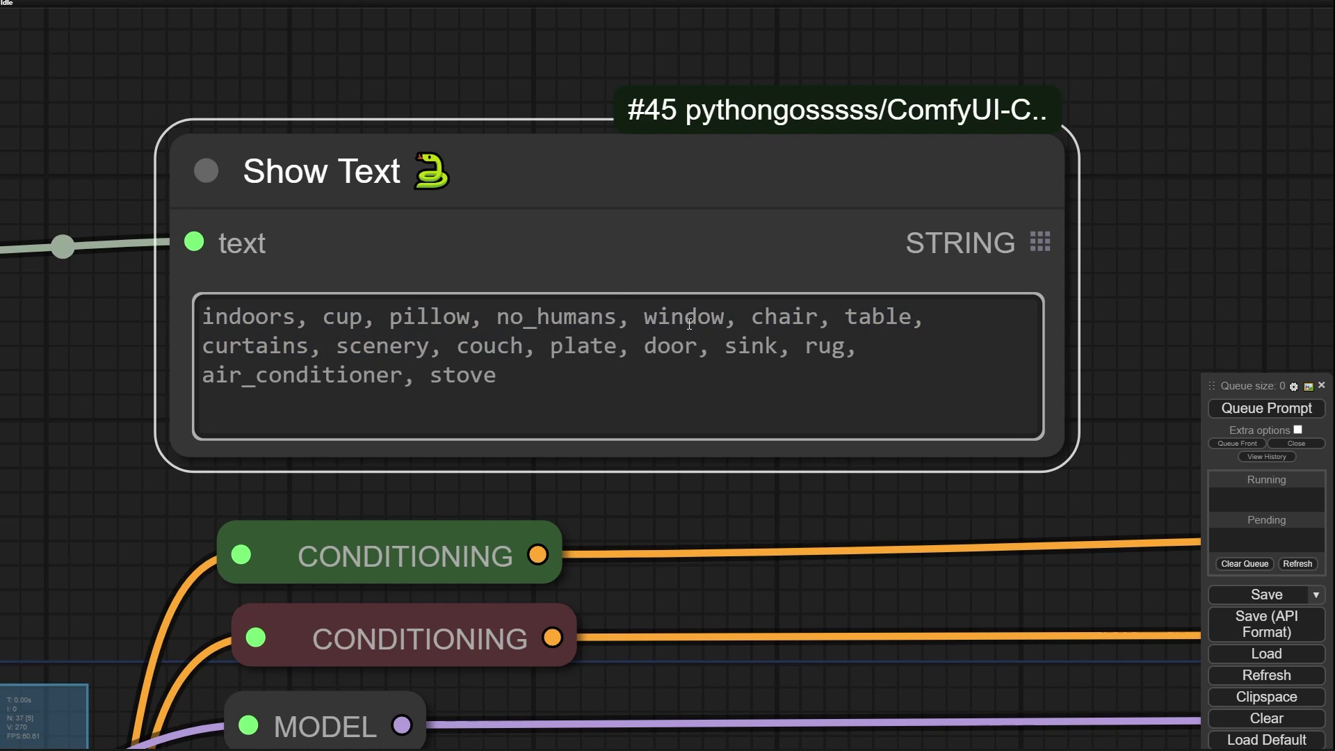
pyautogui.moveTo(623, 350); pyautogui.dragTo(512, 357)
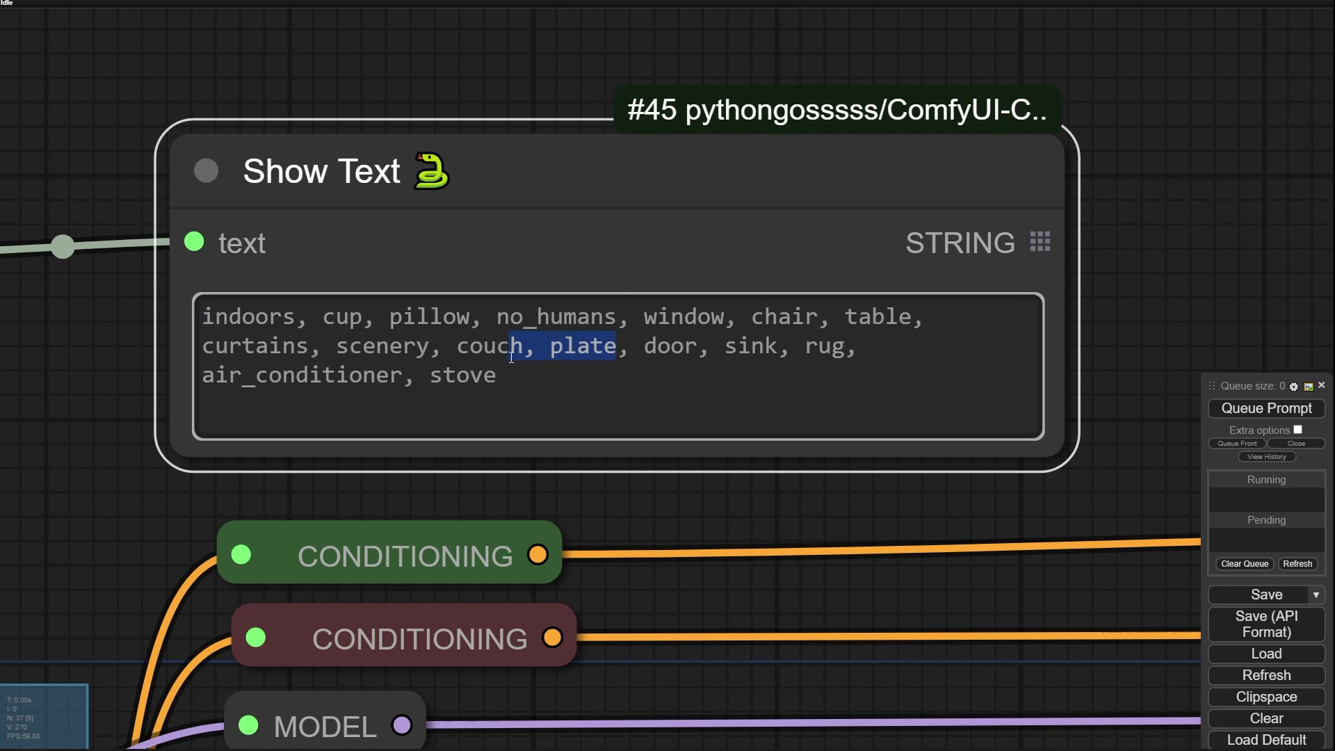
# Step: Move the Load Image, BLIP Loader, BLIP Caption and WD14 Tagger nodes farther away from the Show Text nodes
pyautogui.scroll(-12, 122, 376)
pyautogui.moveTo(680, 304); pyautogui.dragTo(1108, 212)
pyautogui.moveTo(177, 374); pyautogui.dragTo(630, 430)
pyautogui.moveTo(542, 157); pyautogui.dragTo(179, 132)
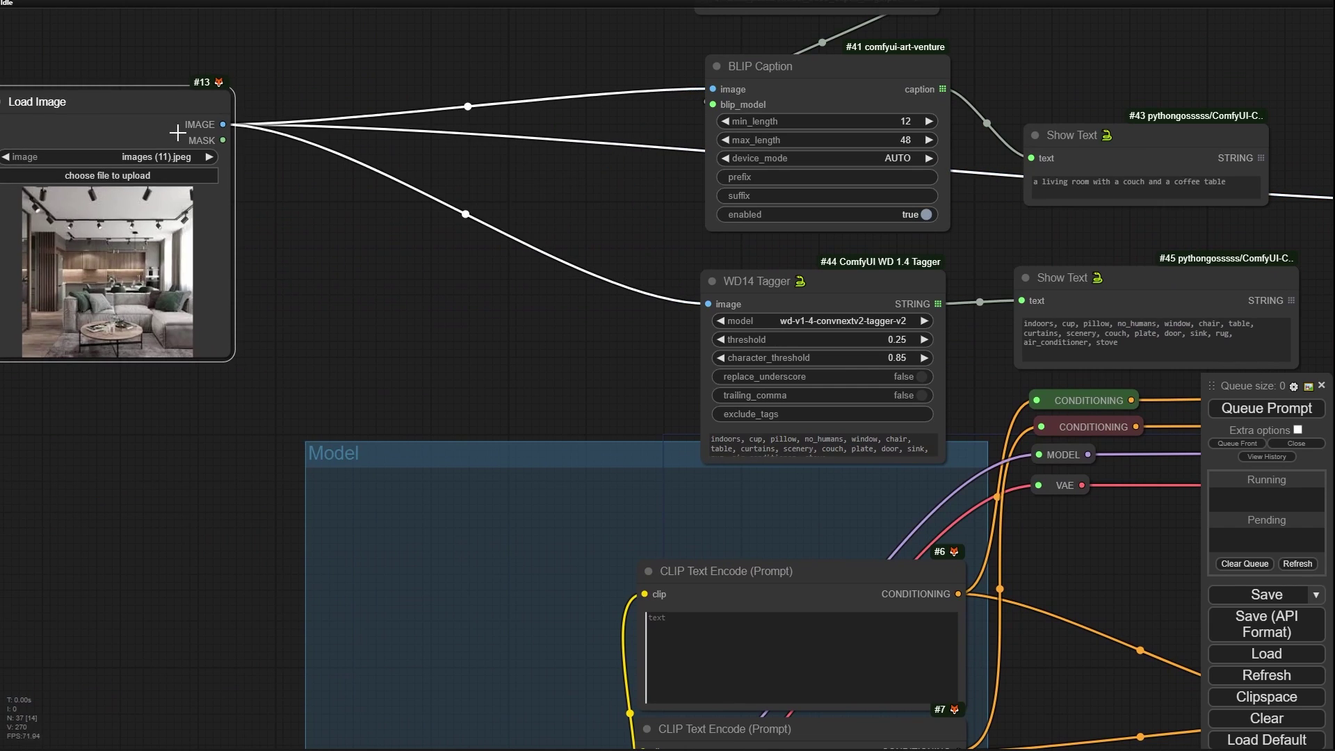
pyautogui.moveTo(910, 95); pyautogui.dragTo(610, 65)
pyautogui.moveTo(612, 230); pyautogui.dragTo(607, 241)
pyautogui.moveTo(765, 293); pyautogui.dragTo(492, 268)
pyautogui.moveTo(793, 233); pyautogui.dragTo(536, 337)
pyautogui.moveTo(626, 105); pyautogui.dragTo(362, 74)
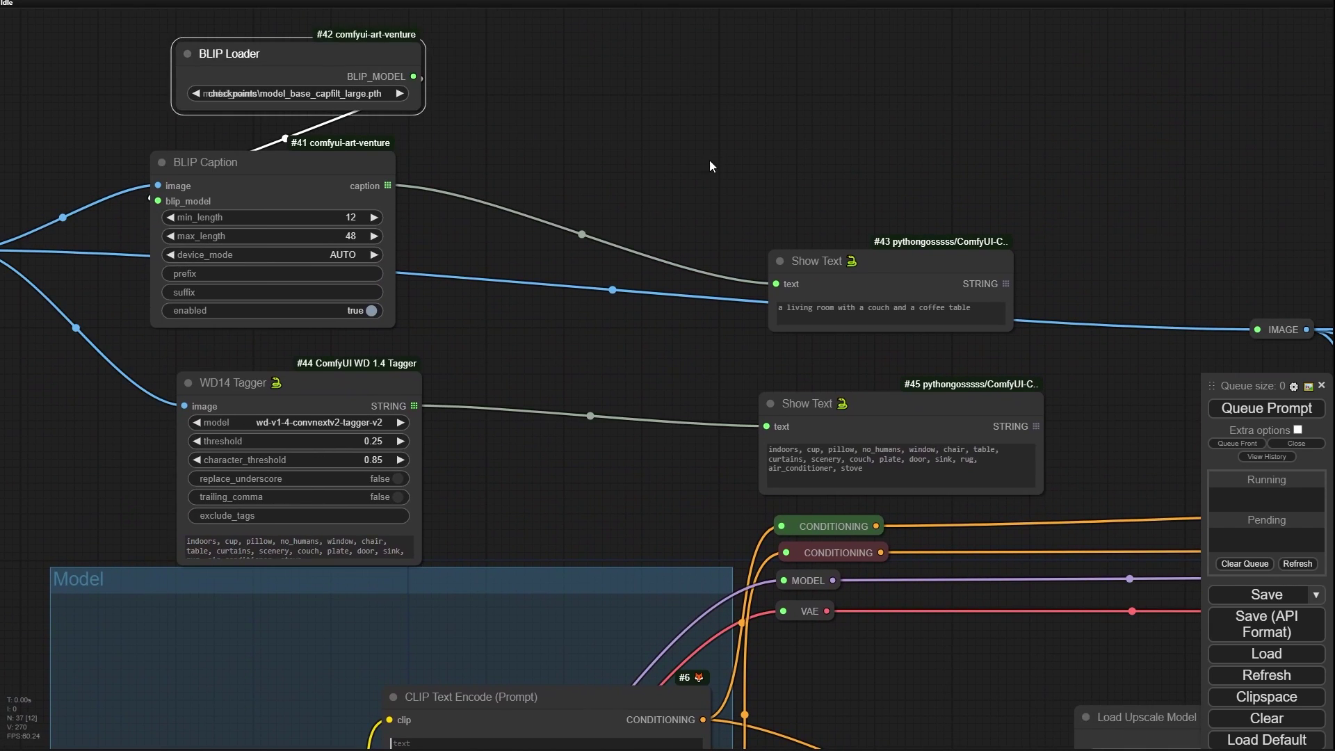
# Step: Add a Comfyroll CR Text node above the BLIP caption's Show Text node
pyautogui.moveTo(714, 164); pyautogui.dragTo(484, 164)
pyautogui.moveTo(382, 105); pyautogui.dragTo(495, 124)
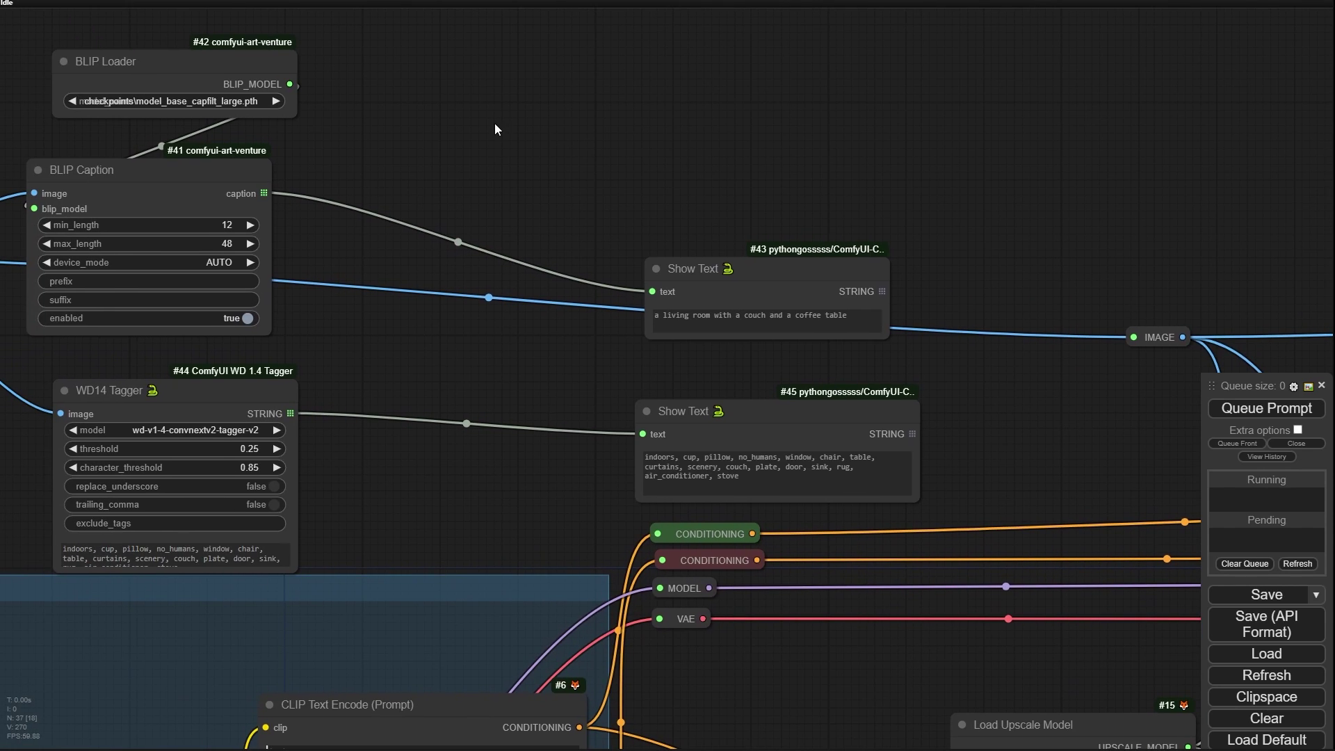
pyautogui.scroll(4, 755, 306)
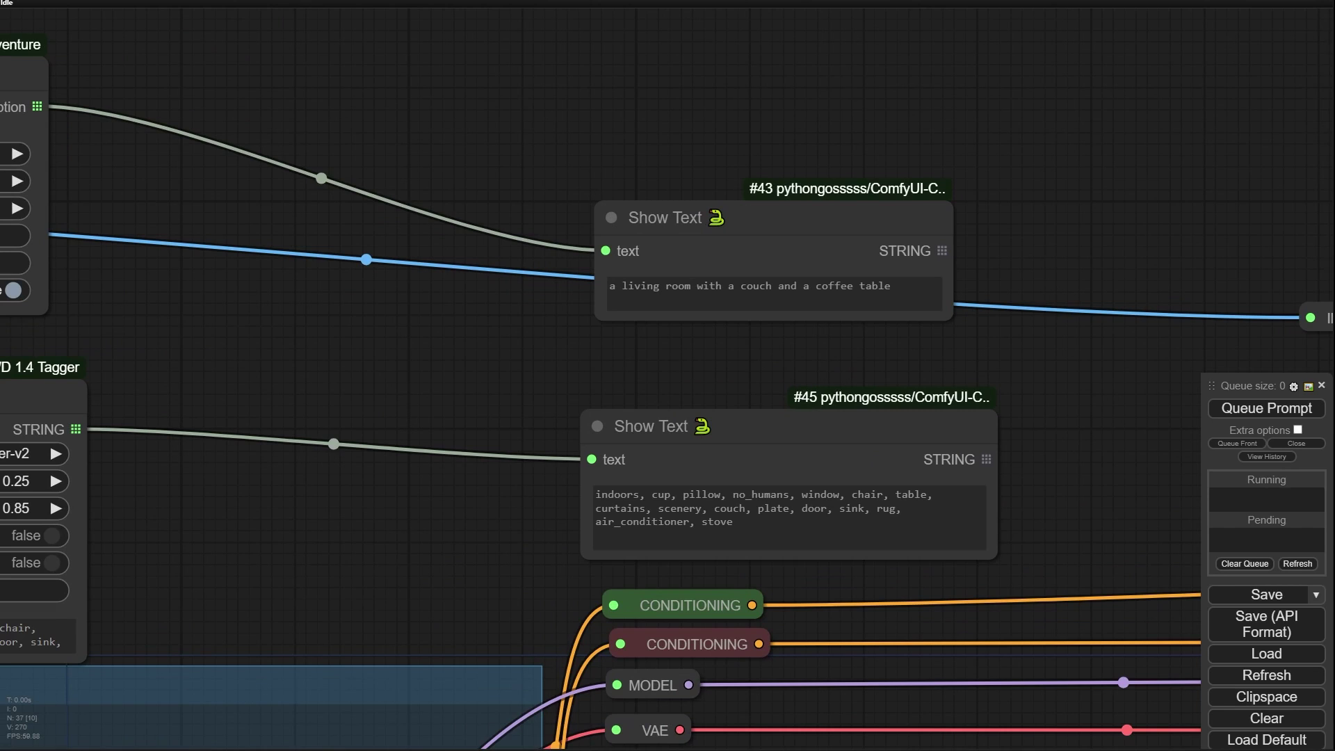
pyautogui.moveTo(523, 106); pyautogui.dragTo(494, 181)
pyautogui.rightClick(442, 117)
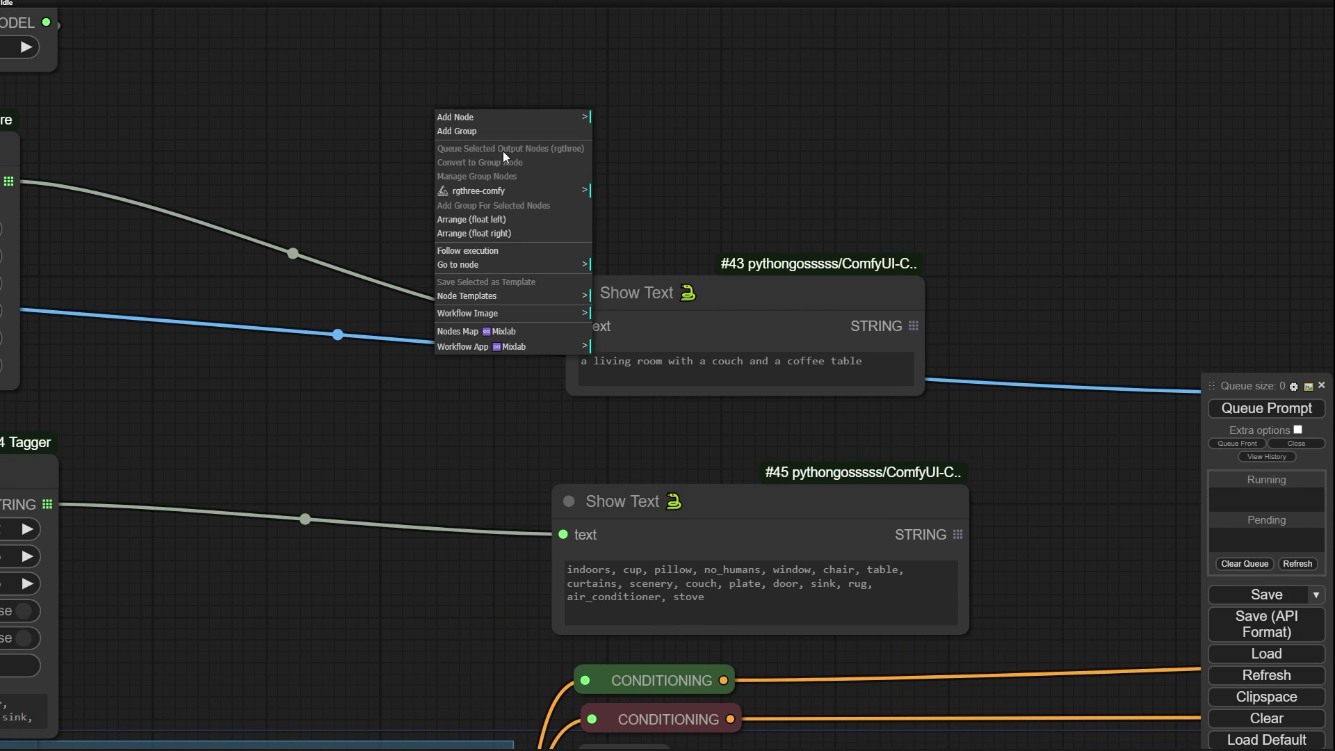
pyautogui.click(504, 117)
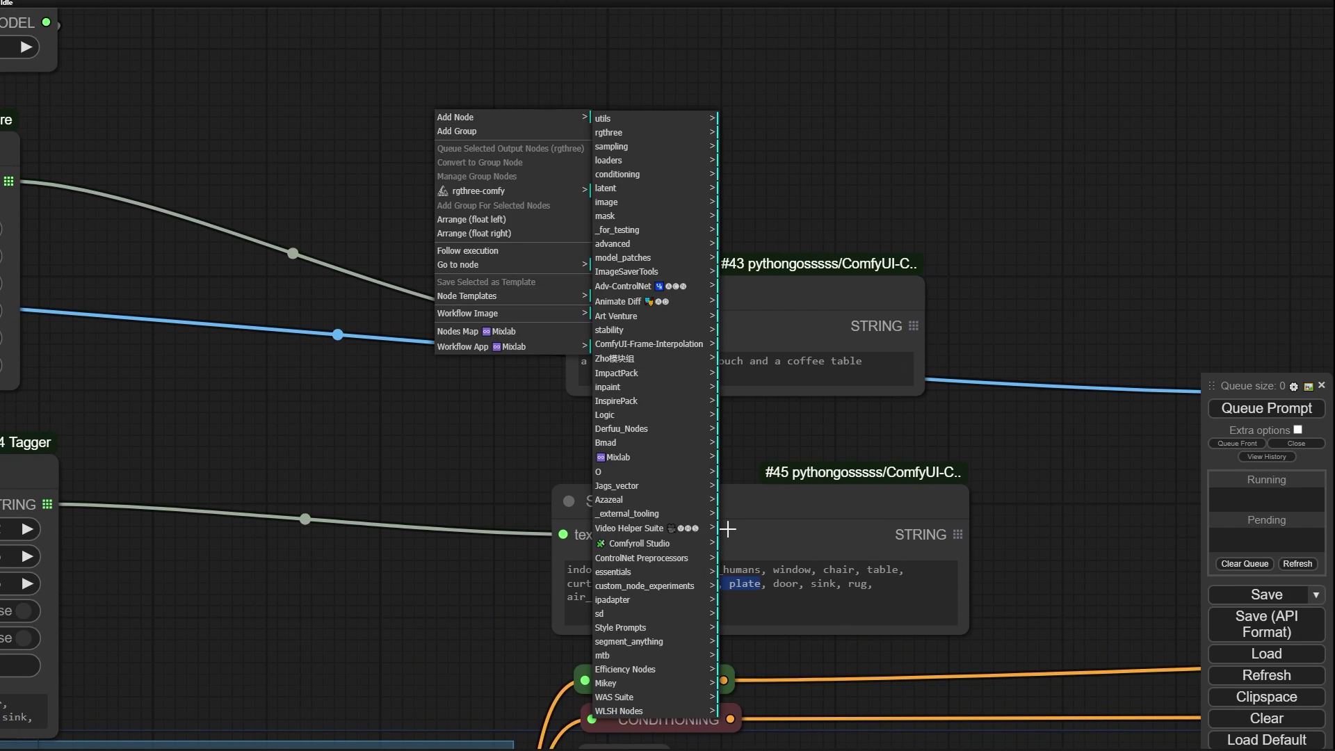
pyautogui.click(626, 119)
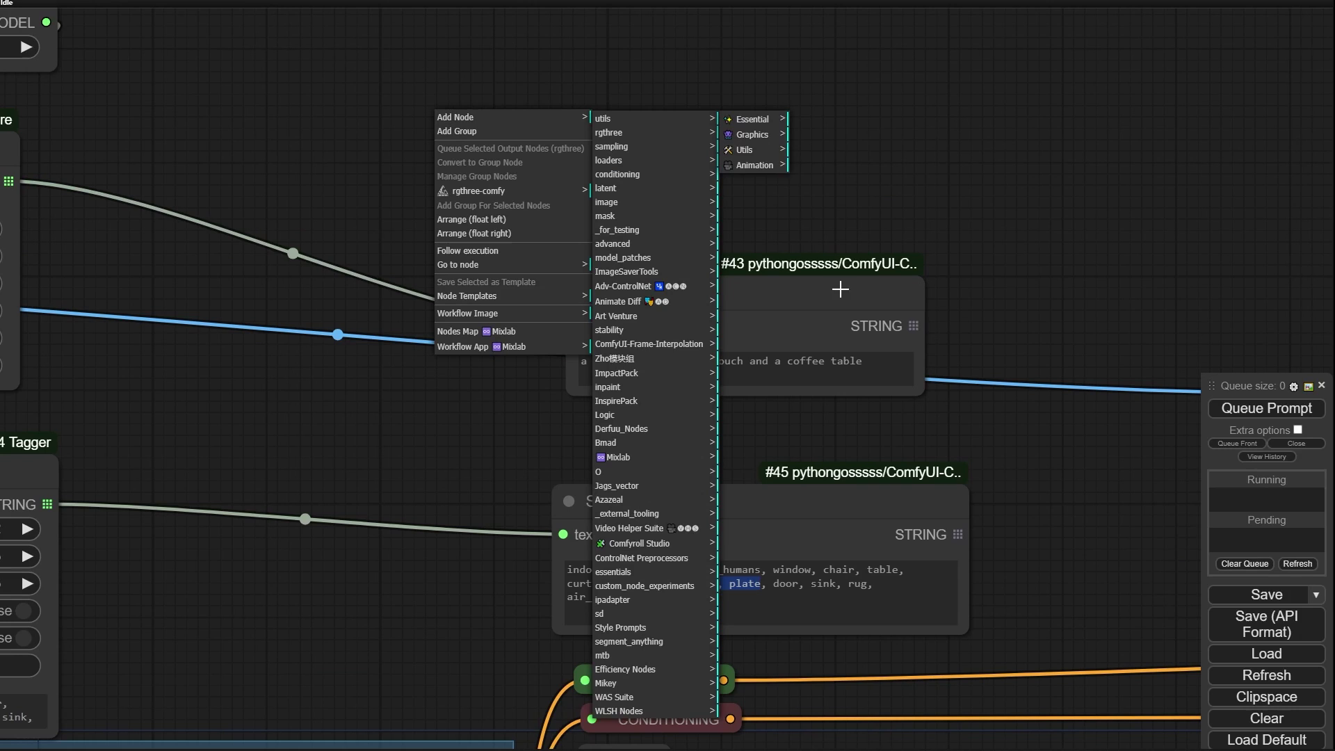
pyautogui.click(764, 154)
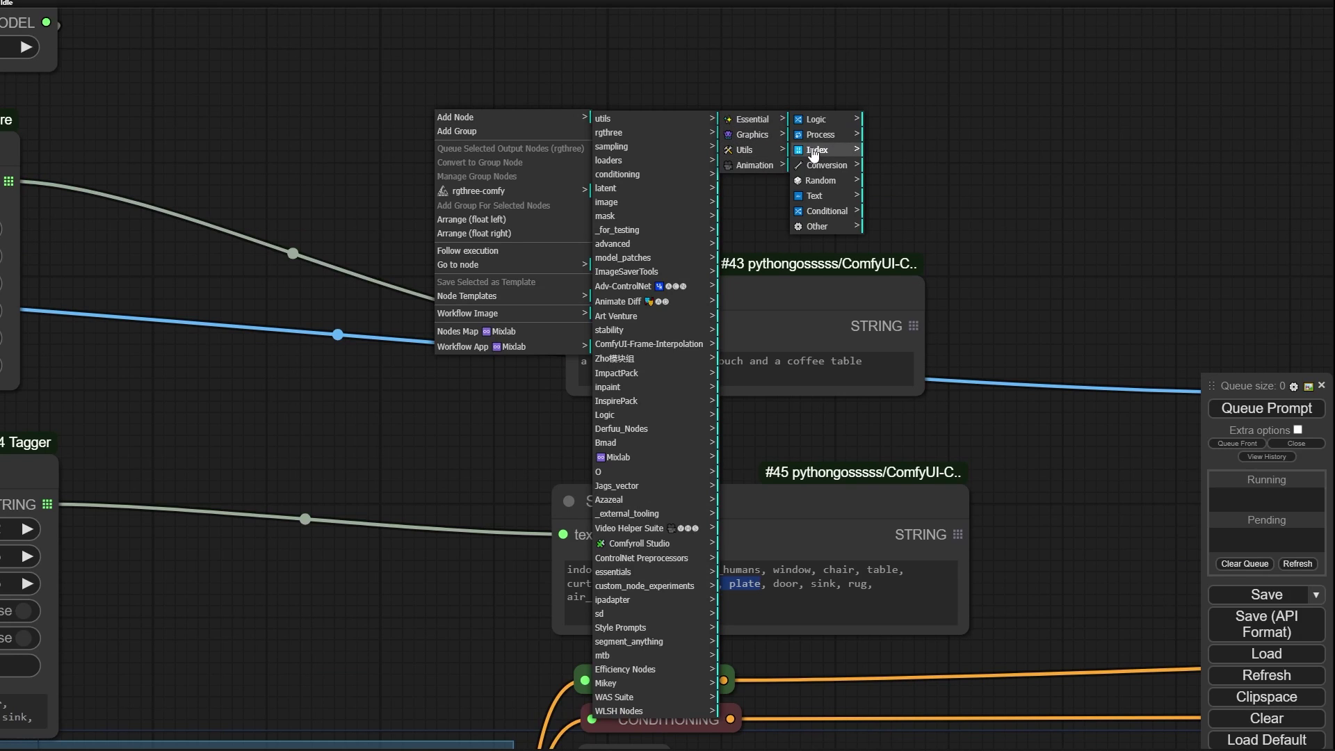
pyautogui.click(840, 152)
pyautogui.click(821, 197)
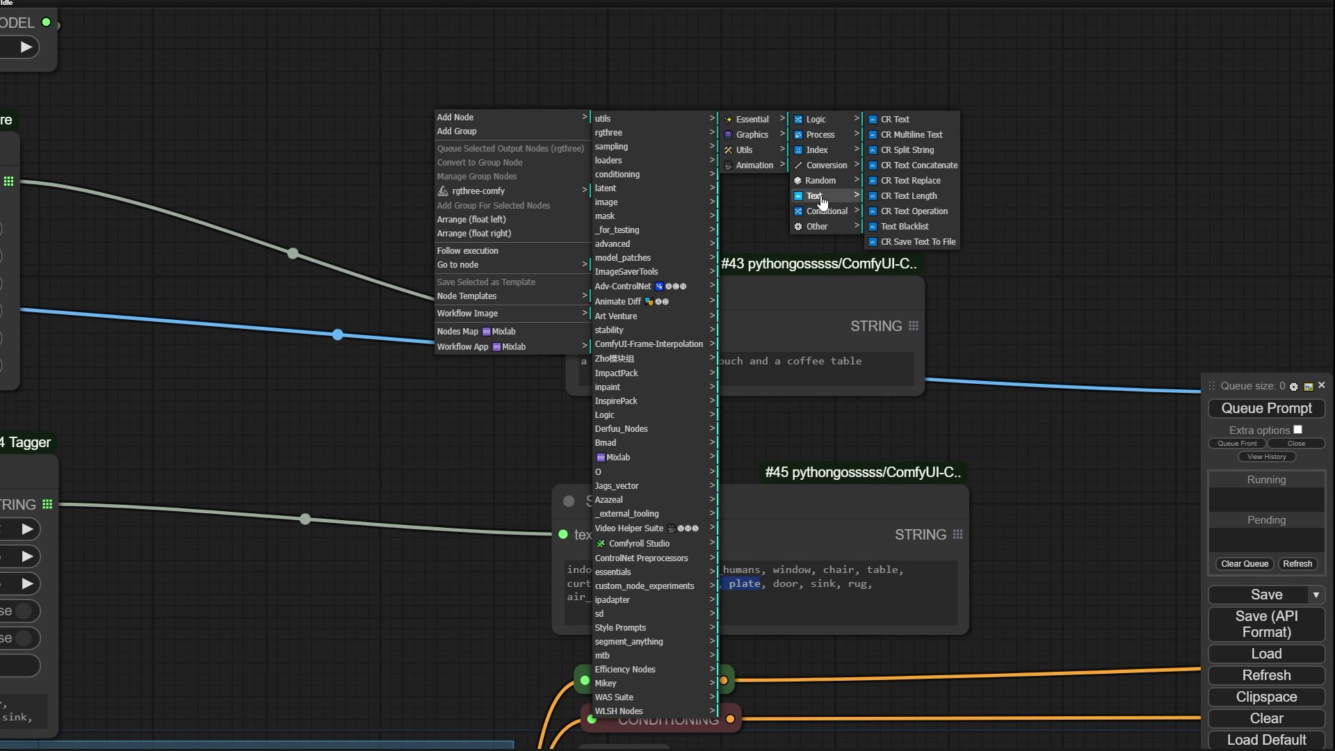
pyautogui.click(901, 121)
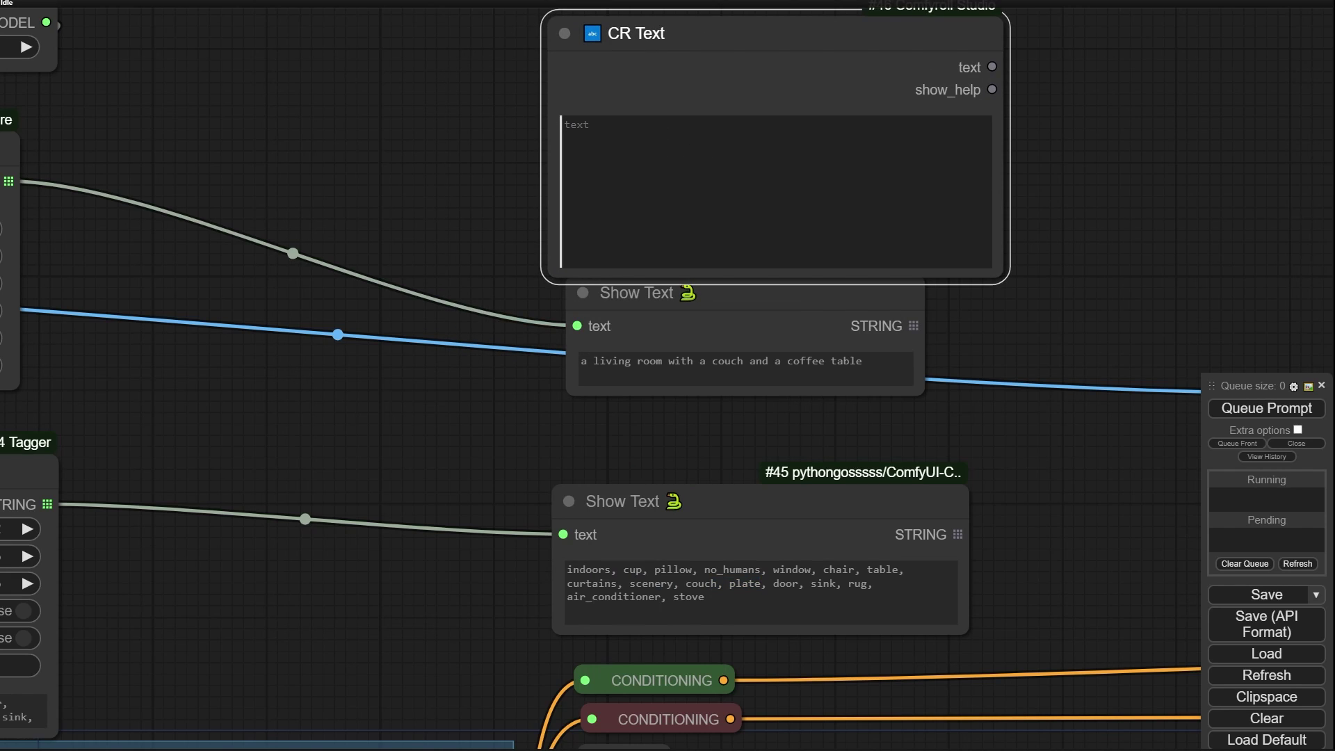
# Step: Enter "Raw photo, masterpiece, high quality" as the CR Text node's text
pyautogui.write('Raw photo, masterpiece, high quality')
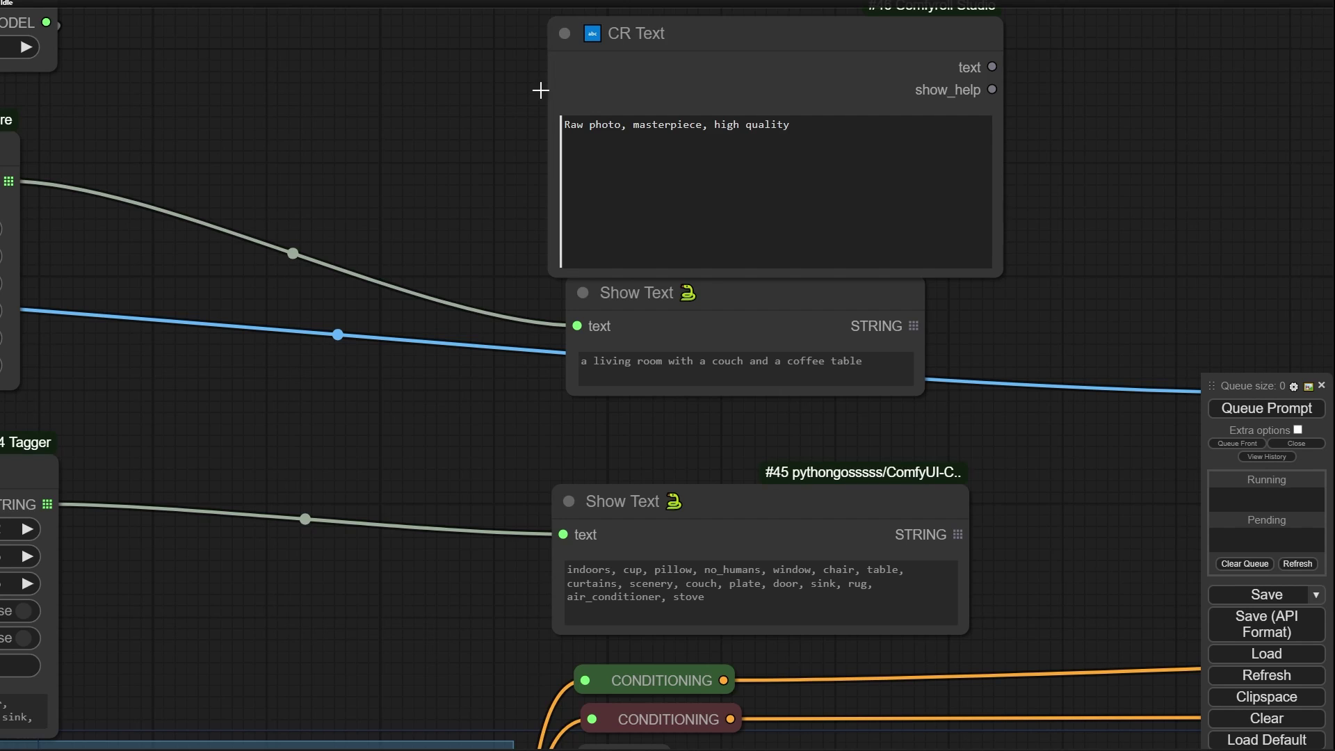
pyautogui.scroll(3, 541, 91)
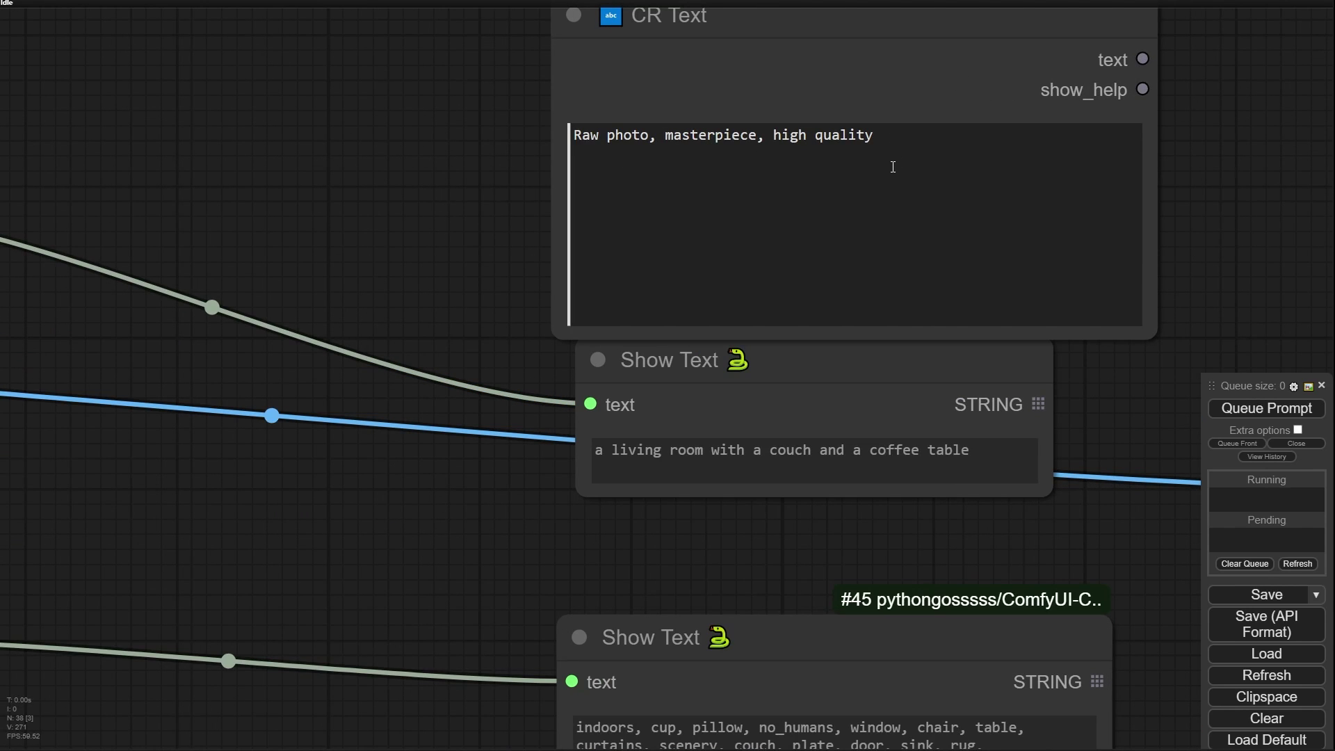
pyautogui.scroll(-6, 529, 148)
pyautogui.scroll(1, 658, 122)
# Step: Raise the CR Text node slightly and place the BLIP caption's Show Text node directly beneath it
pyautogui.click(654, 101)
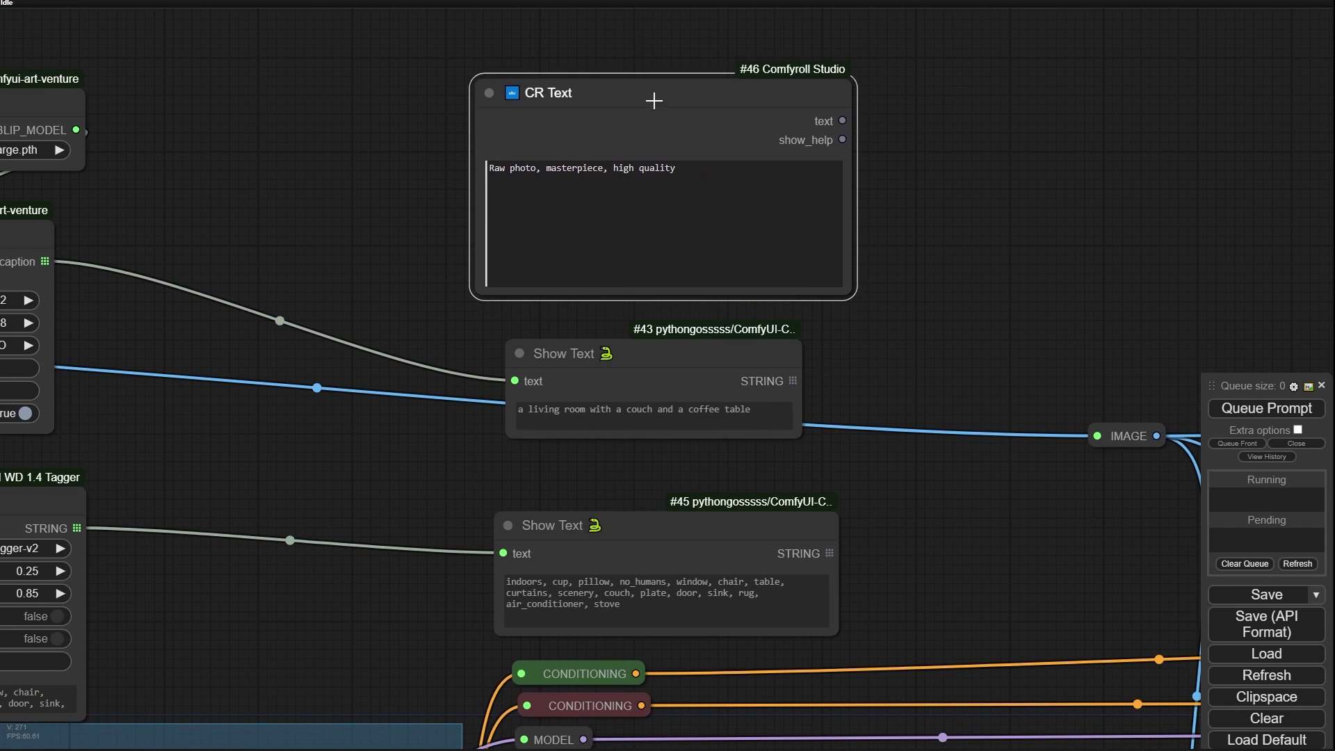
pyautogui.moveTo(654, 101); pyautogui.dragTo(651, 84)
pyautogui.moveTo(582, 352); pyautogui.dragTo(593, 323)
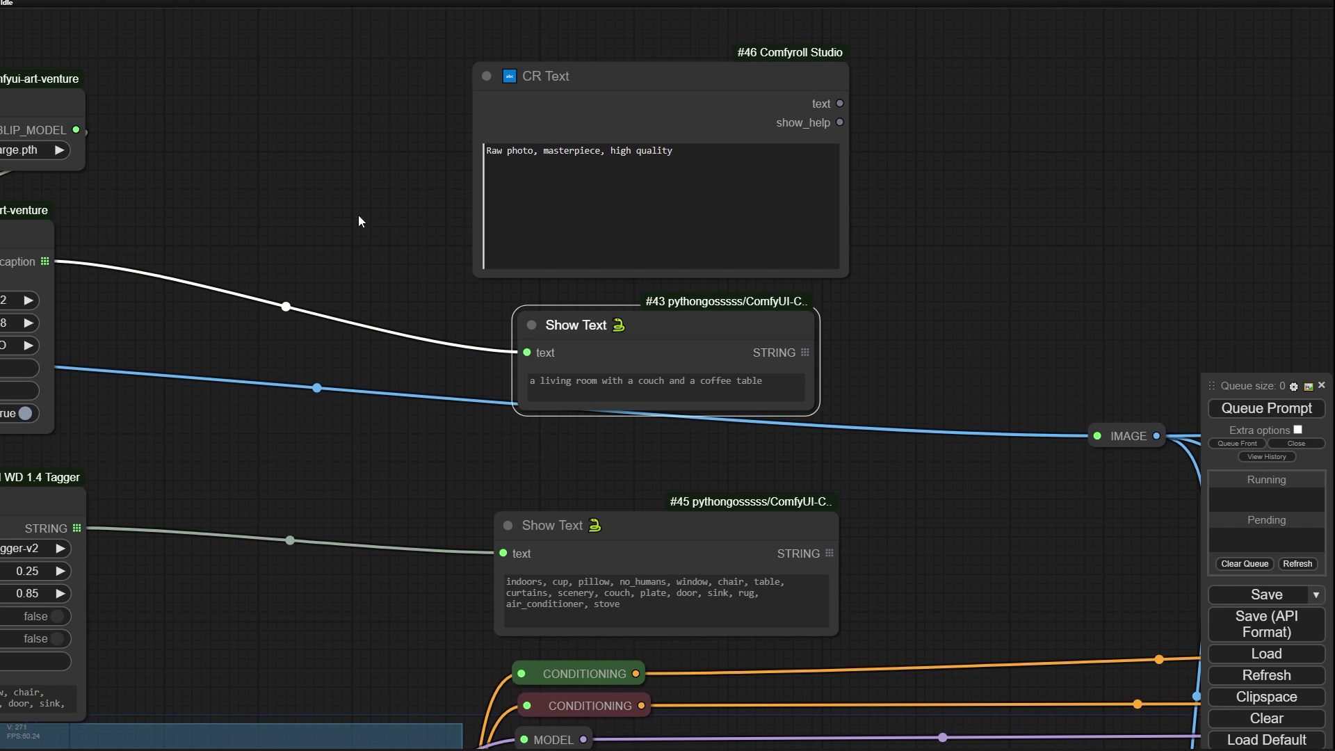
pyautogui.moveTo(357, 215); pyautogui.dragTo(311, 190)
# Step: Nudge the two CLIP Text Encode nodes in the Model group into line with each other
pyautogui.scroll(-5, 355, 336)
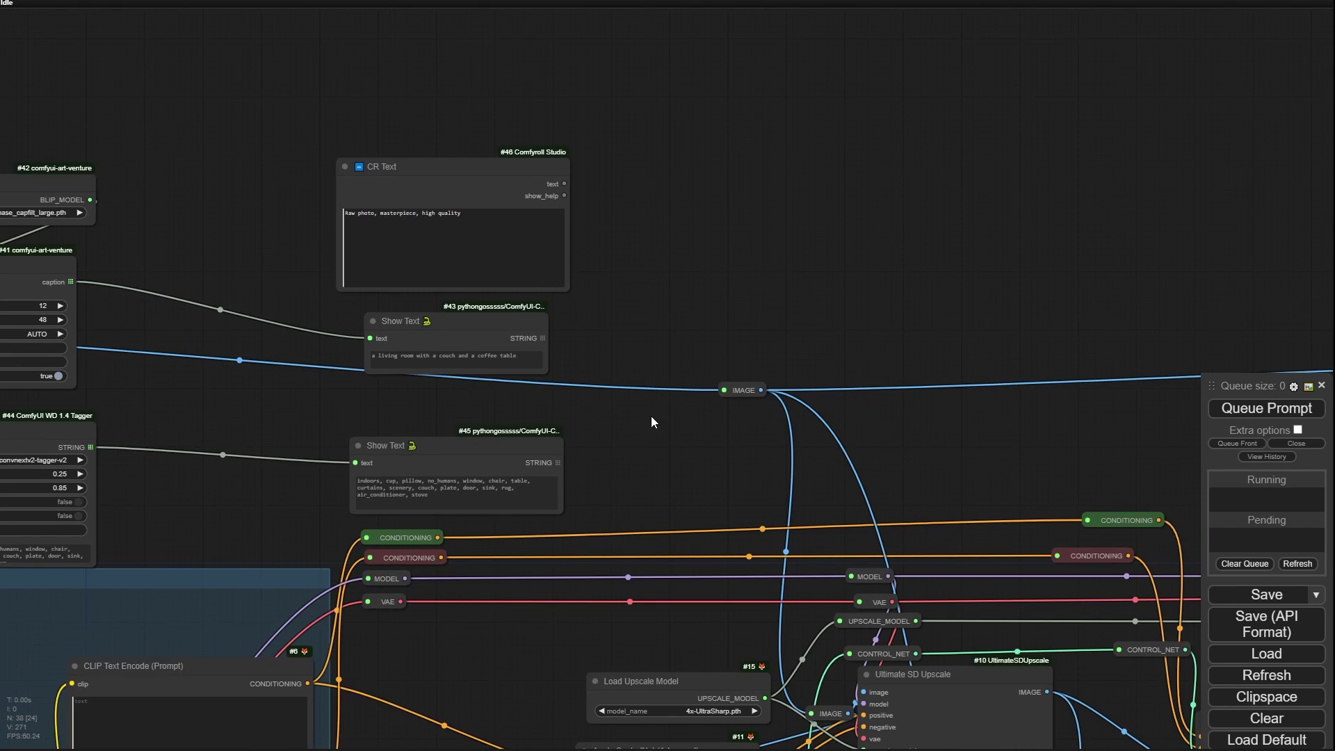
pyautogui.moveTo(651, 418); pyautogui.dragTo(732, 278)
pyautogui.moveTo(496, 620); pyautogui.dragTo(631, 401)
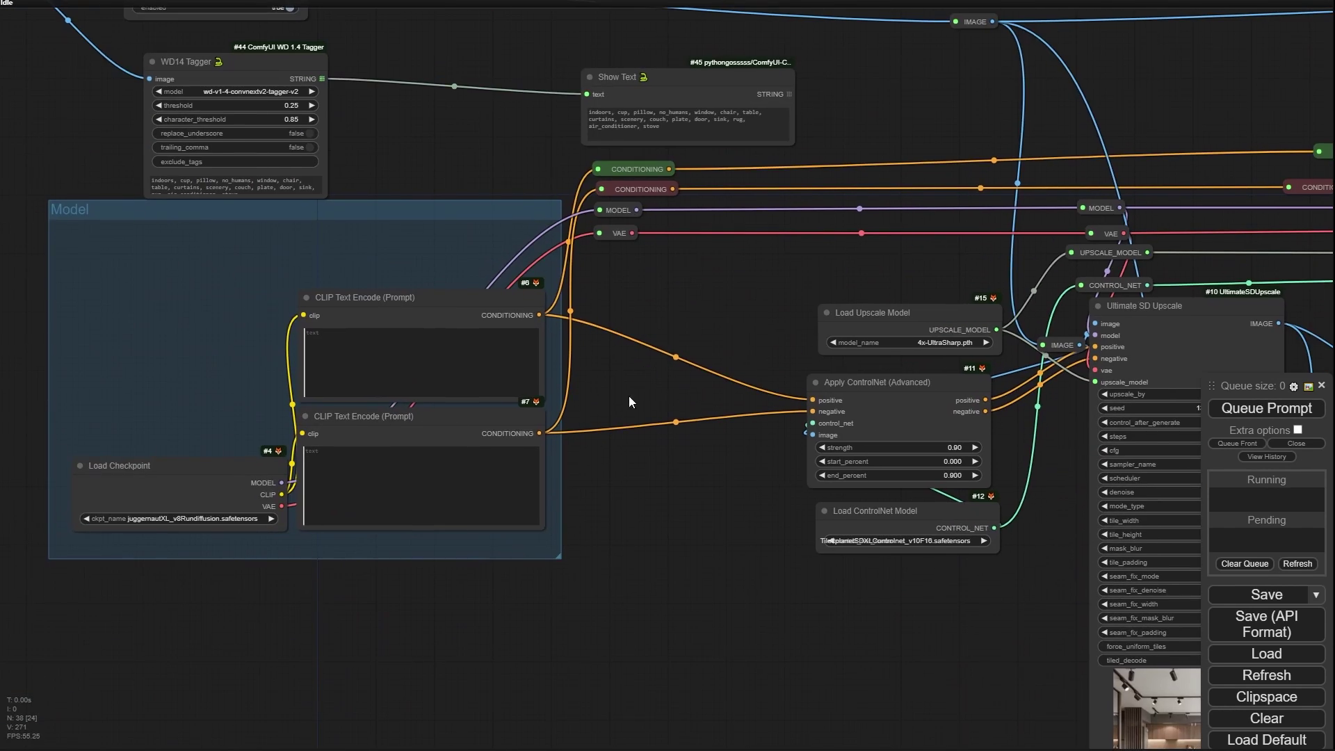
pyautogui.scroll(4, 366, 426)
pyautogui.moveTo(373, 422); pyautogui.dragTo(381, 434)
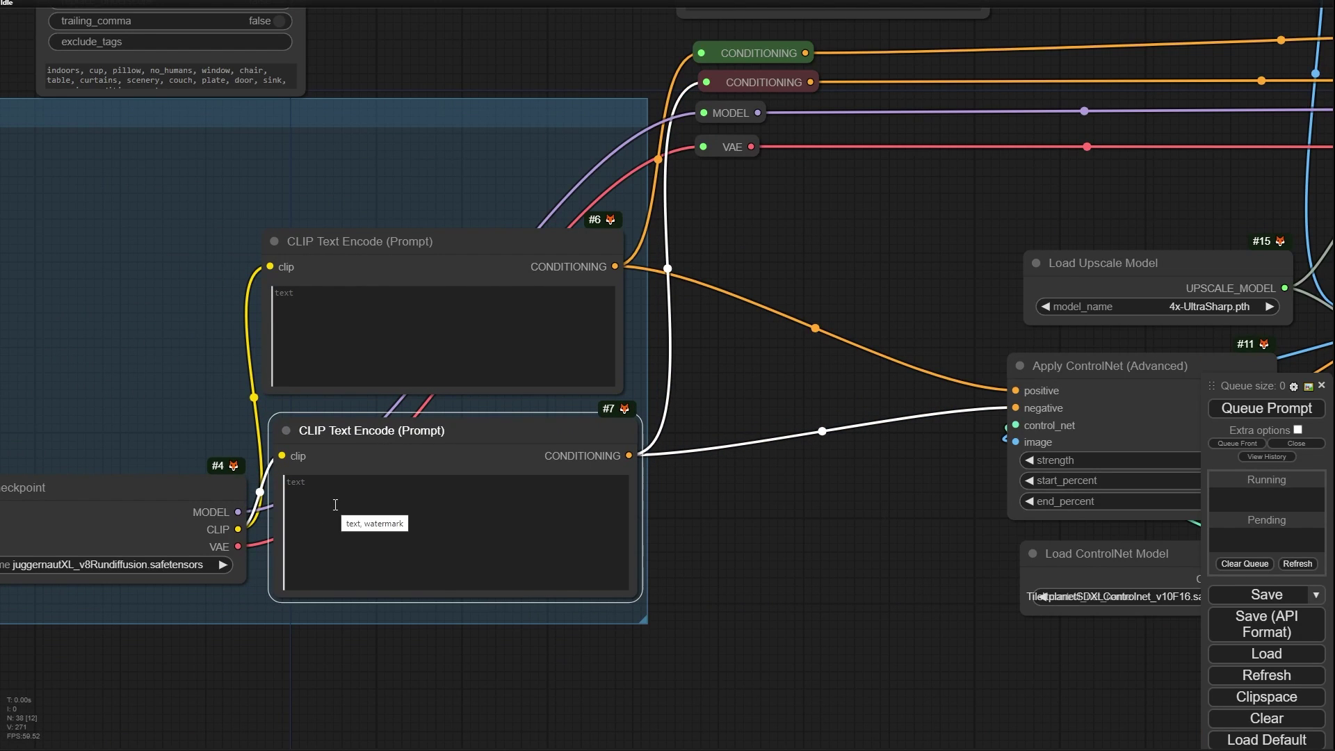
pyautogui.click(391, 532)
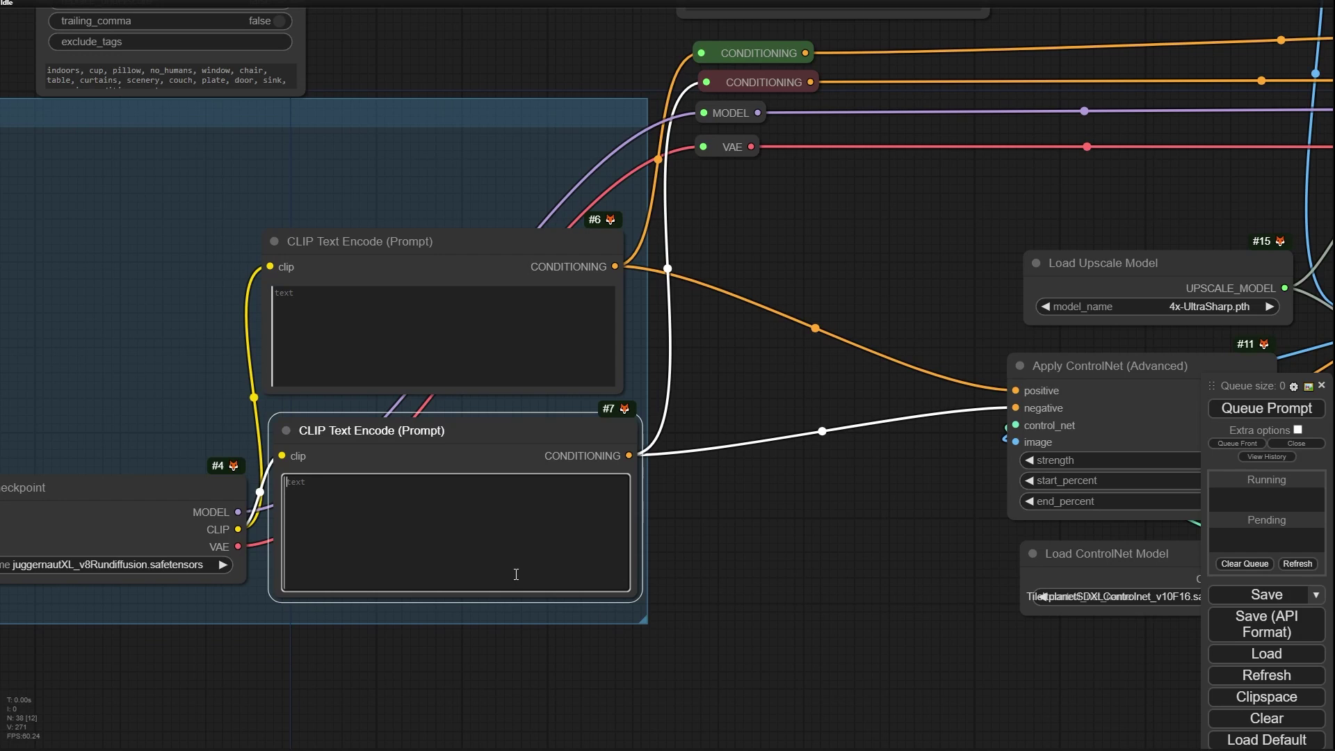
pyautogui.moveTo(362, 248); pyautogui.dragTo(372, 244)
pyautogui.scroll(5, 376, 233)
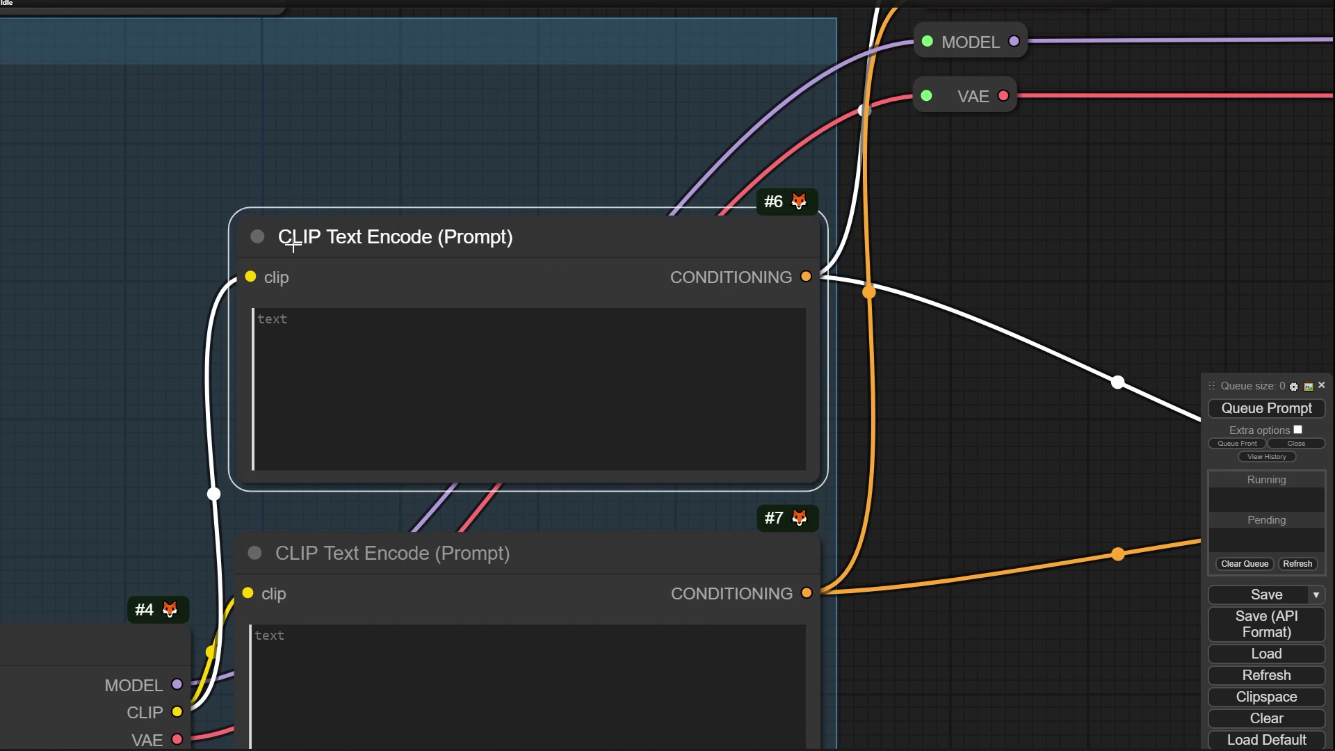
pyautogui.scroll(-4, 501, 272)
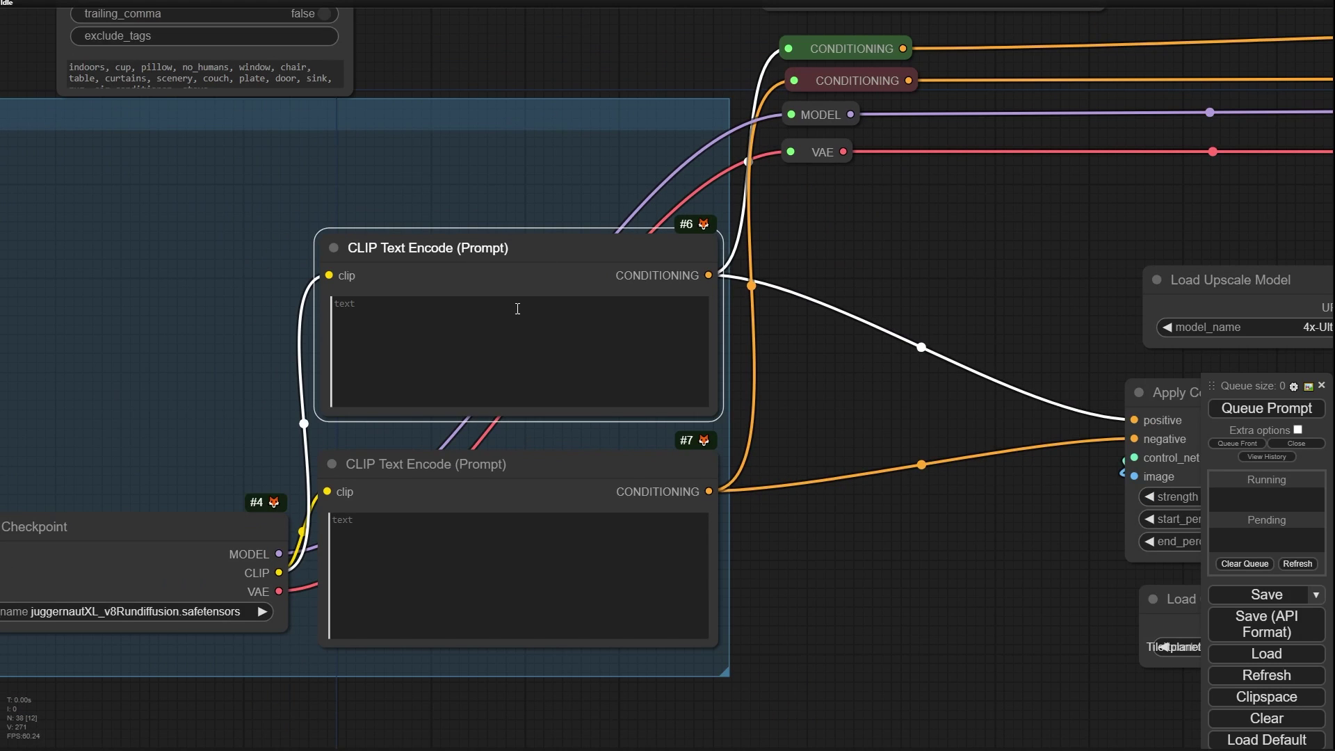
pyautogui.scroll(-6, 575, 437)
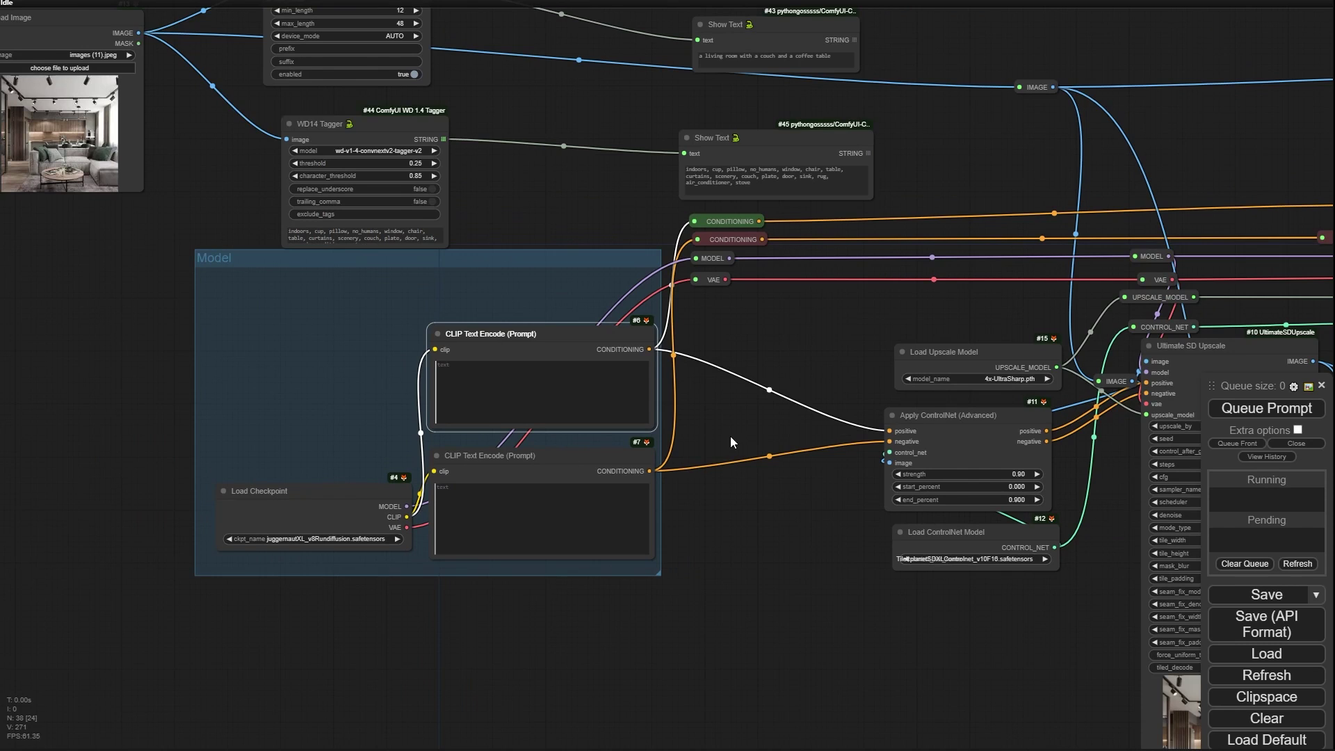
pyautogui.scroll(1, 733, 477)
pyautogui.scroll(5, 510, 511)
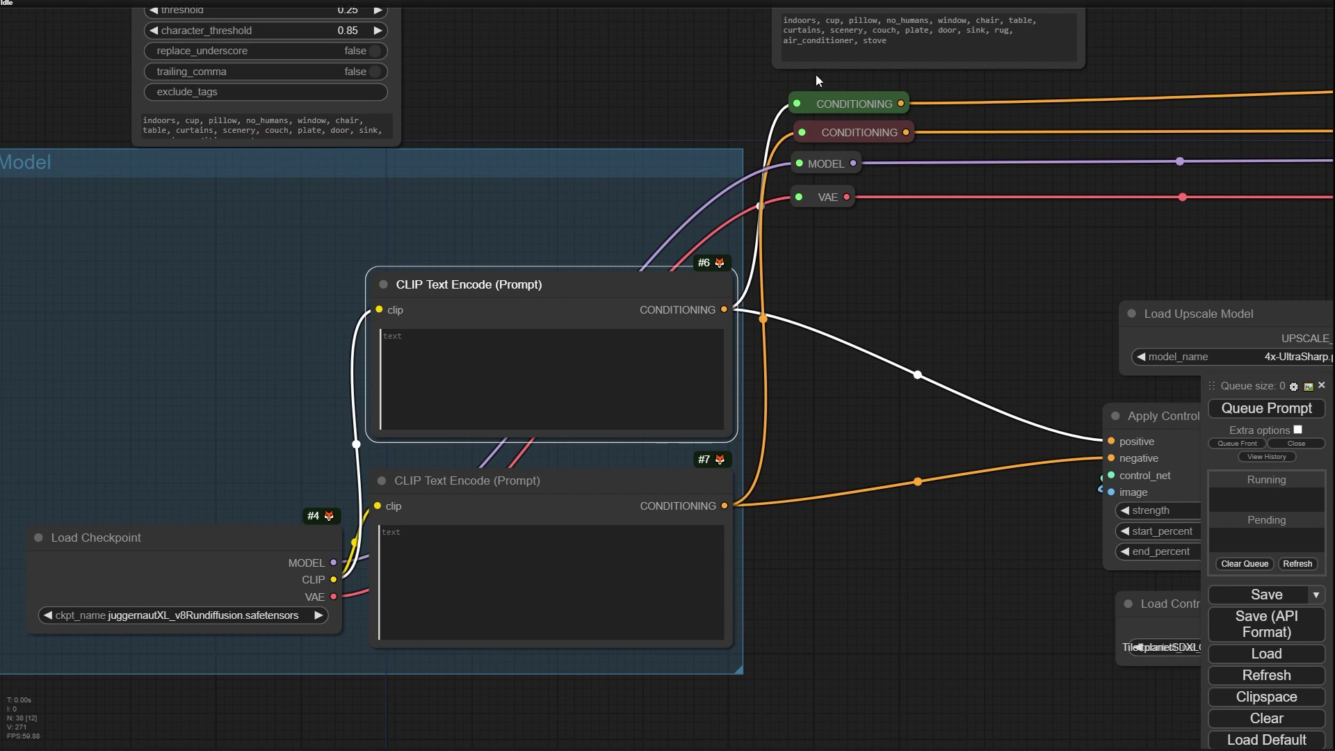
pyautogui.scroll(-6, 135, 398)
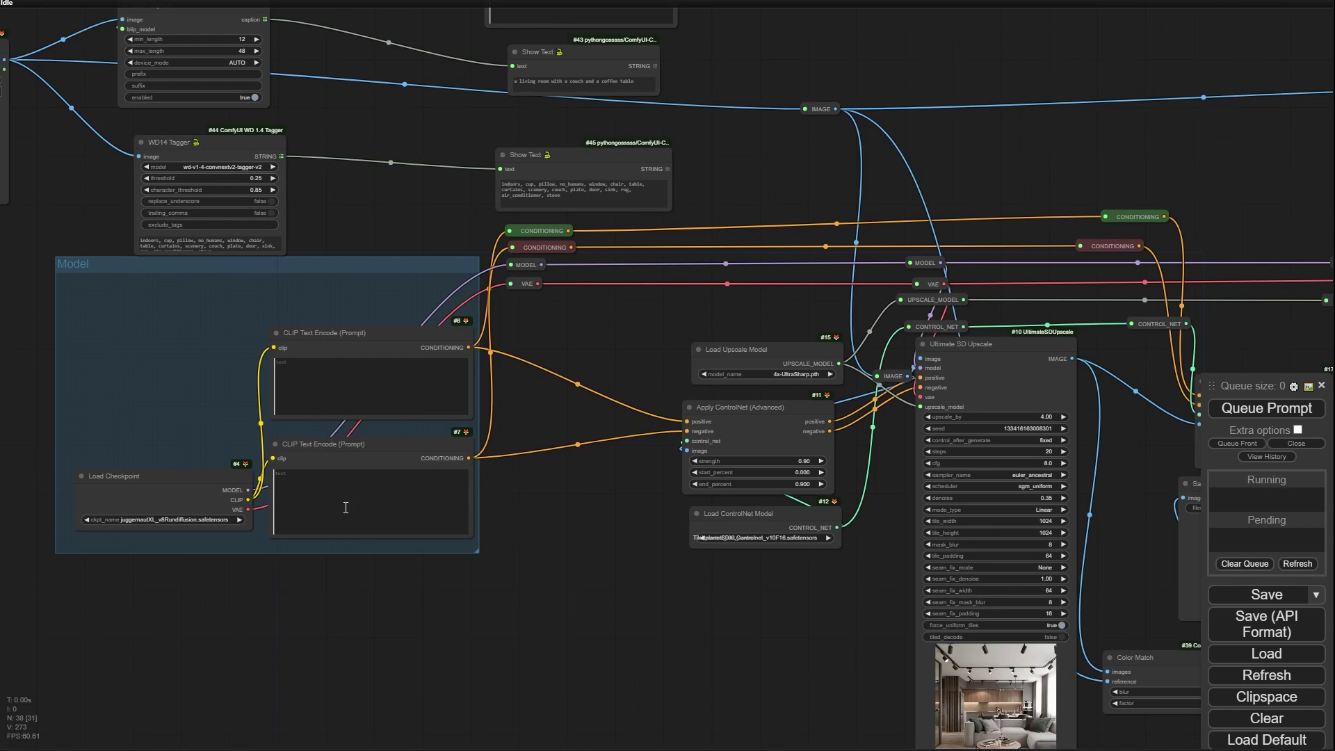
# Step: Add a Comfyroll CR SDXL Base Prompt Encoder node below the Model group
pyautogui.scroll(6, 573, 419)
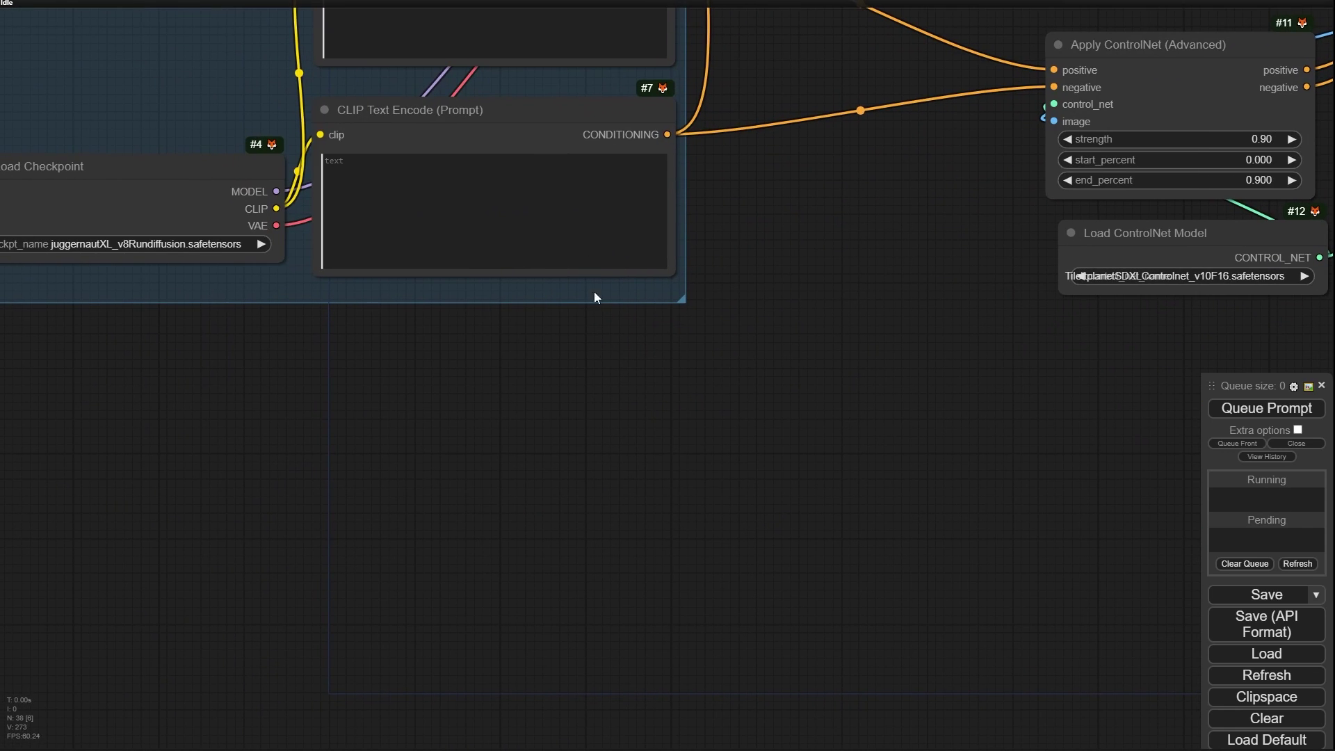
pyautogui.rightClick(327, 504)
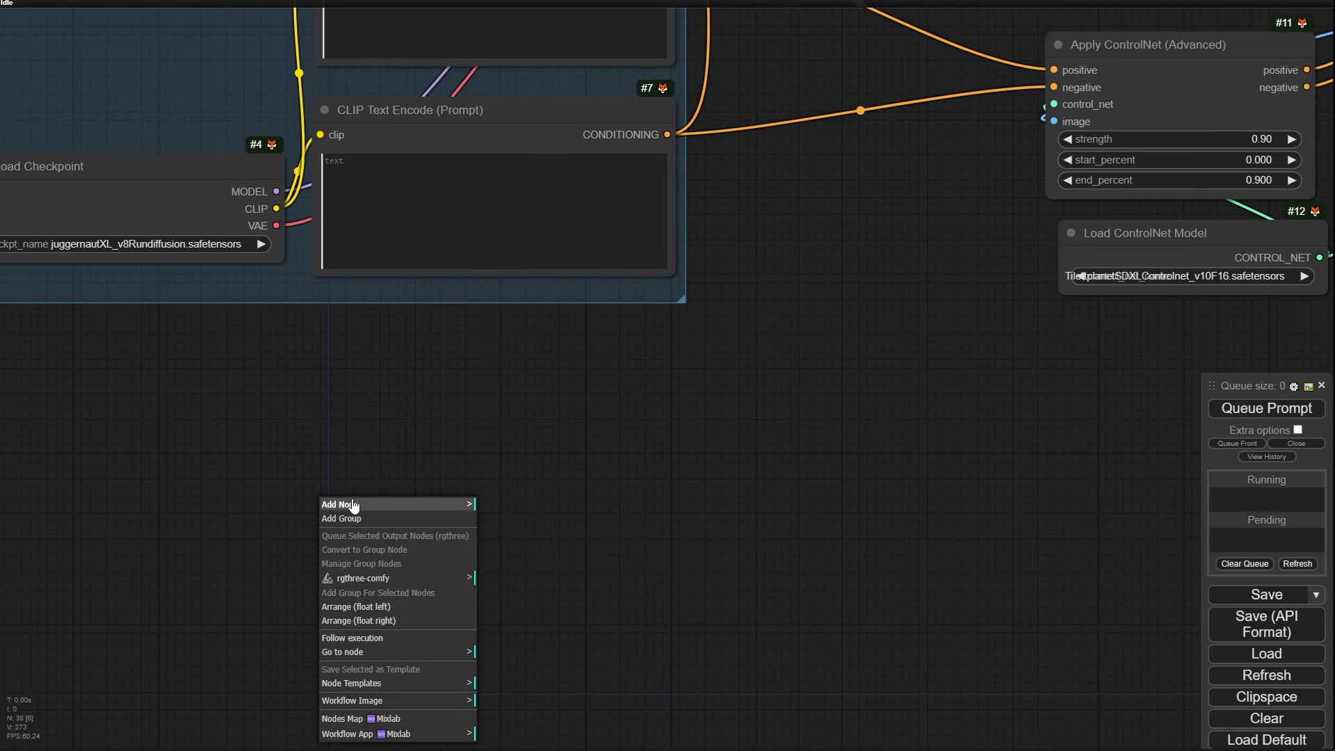
pyautogui.click(351, 505)
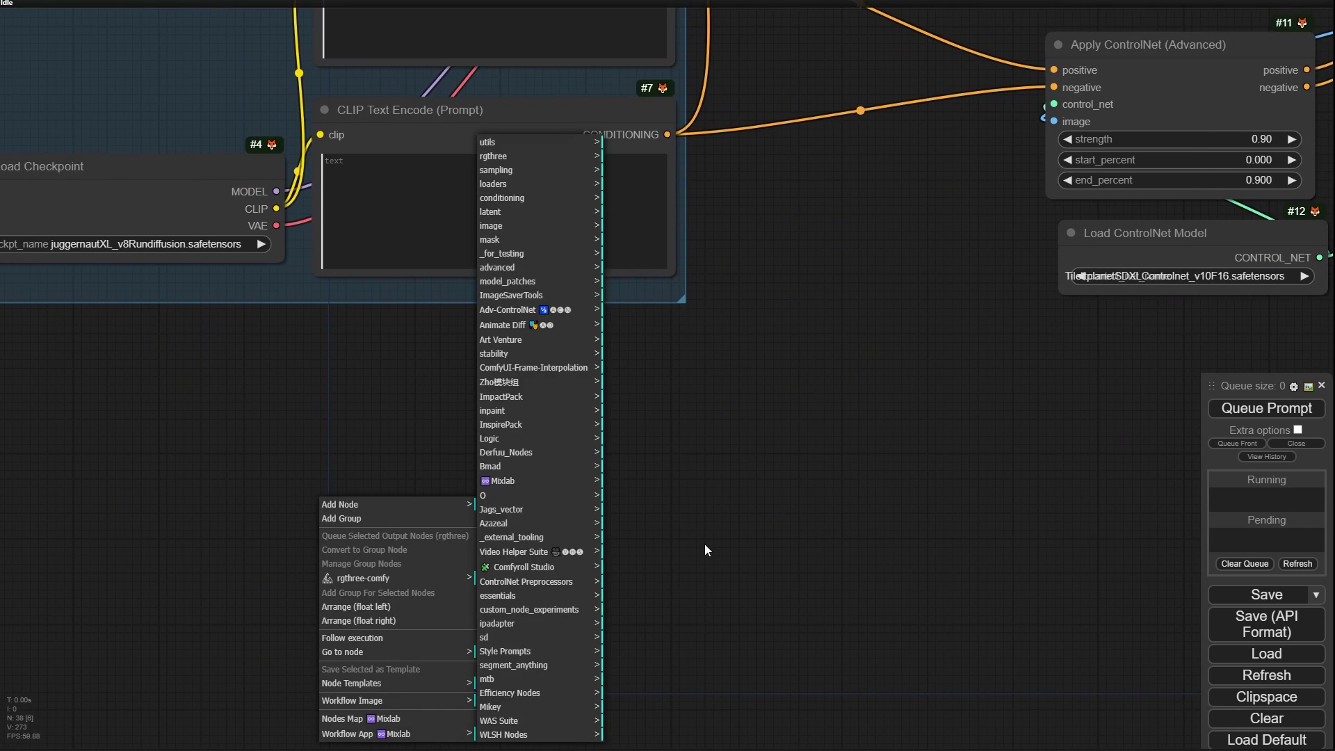
pyautogui.click(530, 567)
pyautogui.click(637, 500)
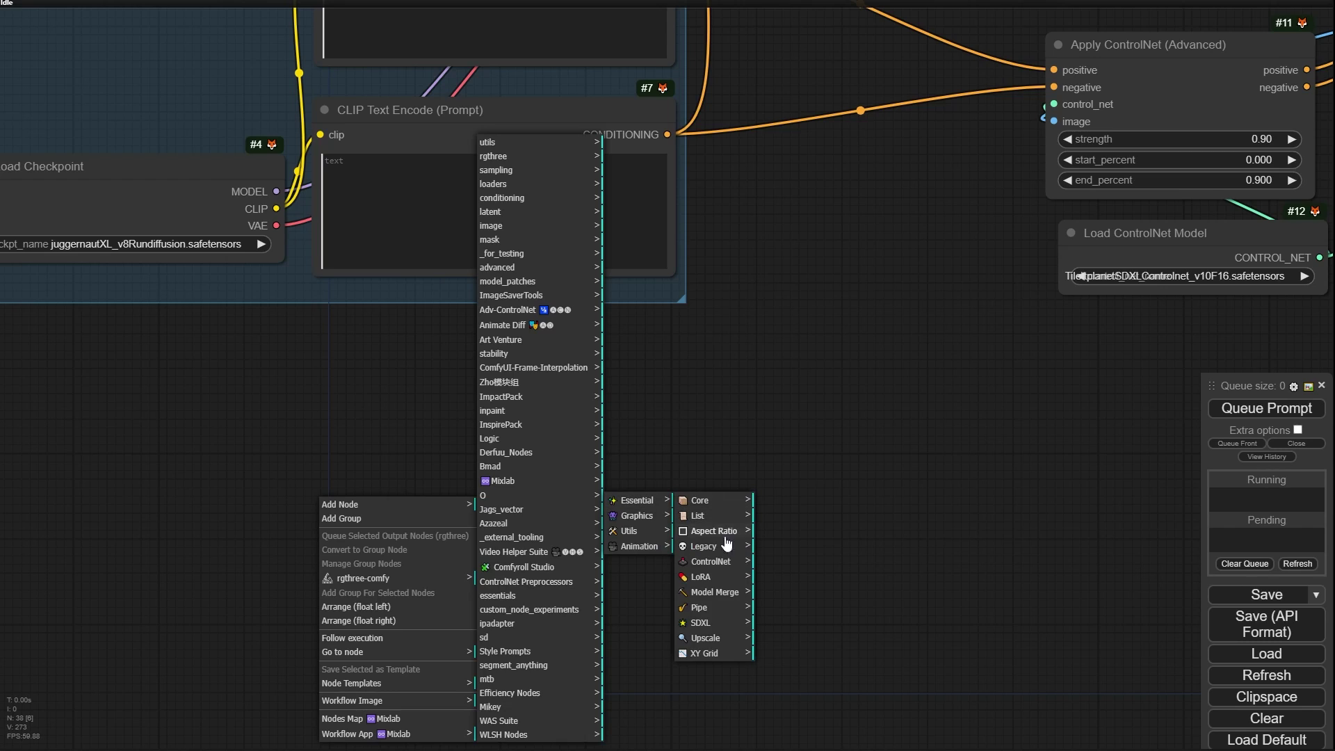
pyautogui.click(732, 623)
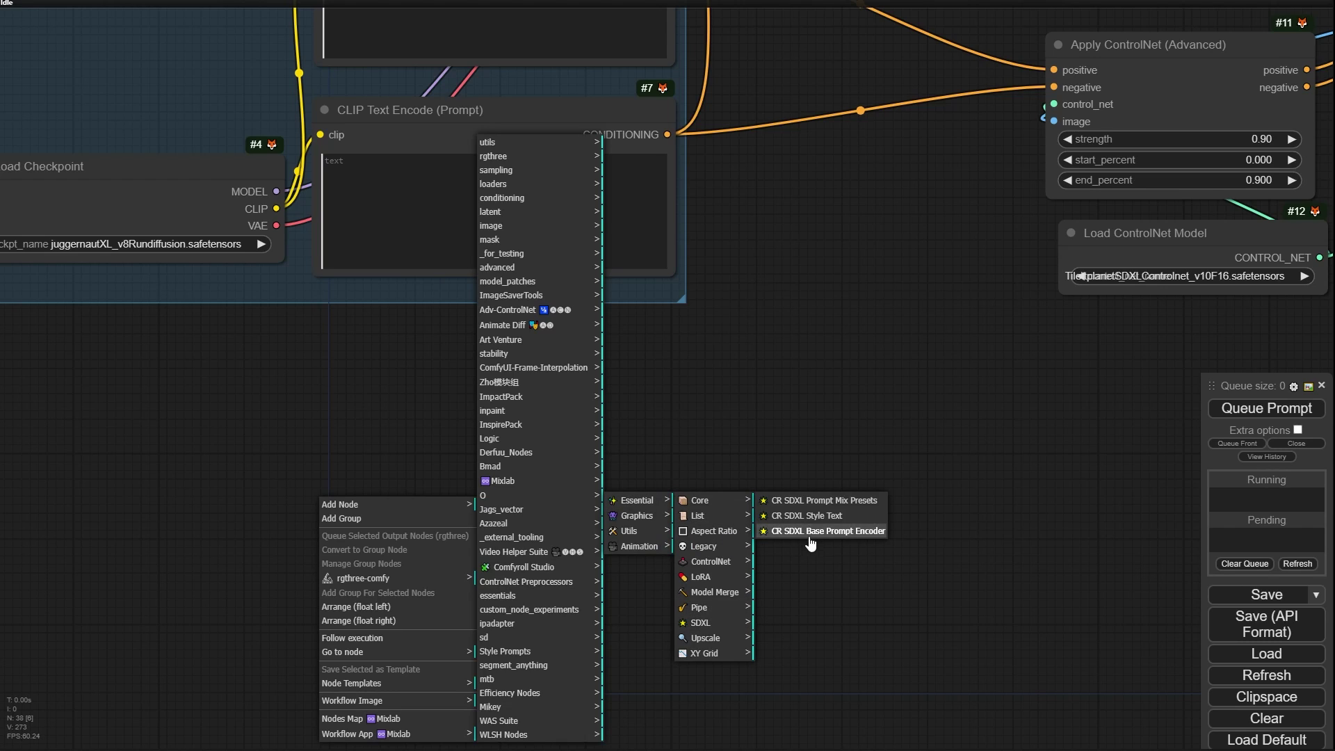
pyautogui.click(855, 533)
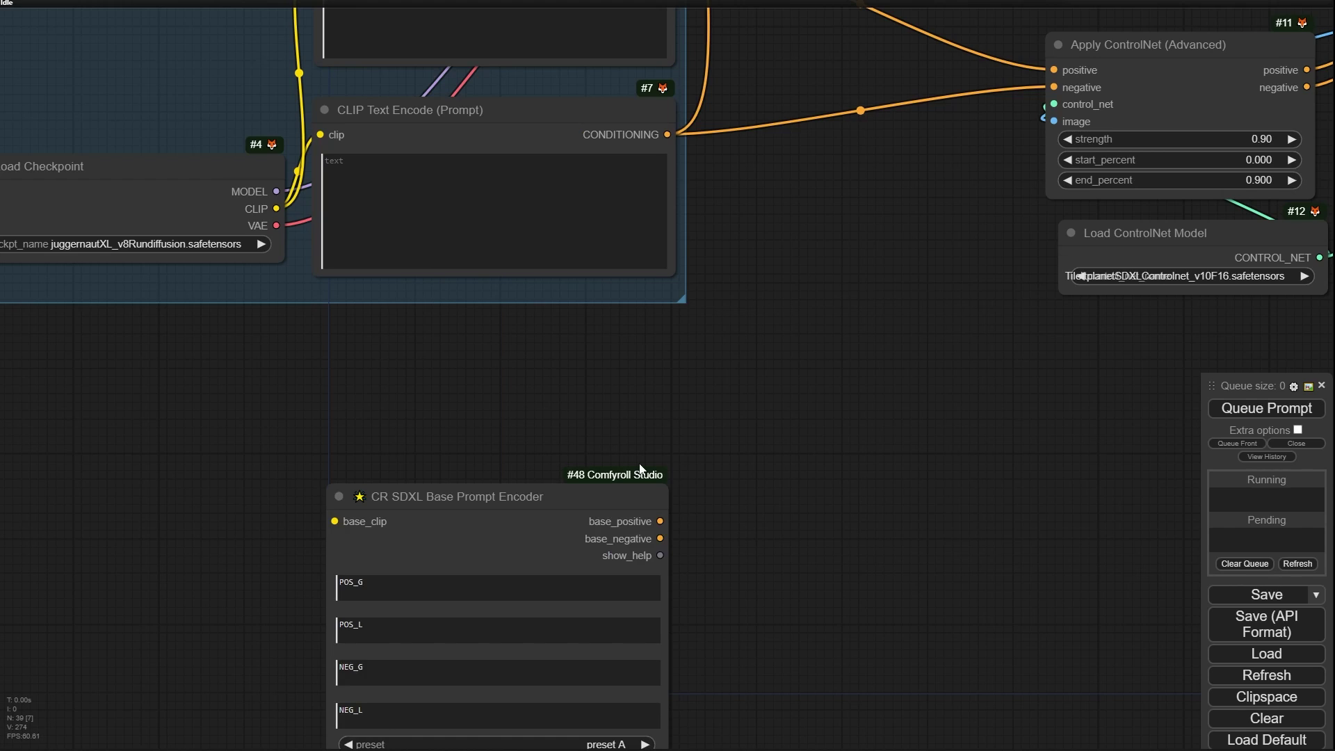
# Step: Move the CR SDXL Base Prompt Encoder into the empty space just below the Model group's lower-right corner
pyautogui.moveTo(639, 465); pyautogui.dragTo(625, 302)
pyautogui.scroll(-2, 625, 303)
pyautogui.click(531, 334)
pyautogui.moveTo(532, 334); pyautogui.dragTo(728, 220)
pyautogui.scroll(4, 456, 306)
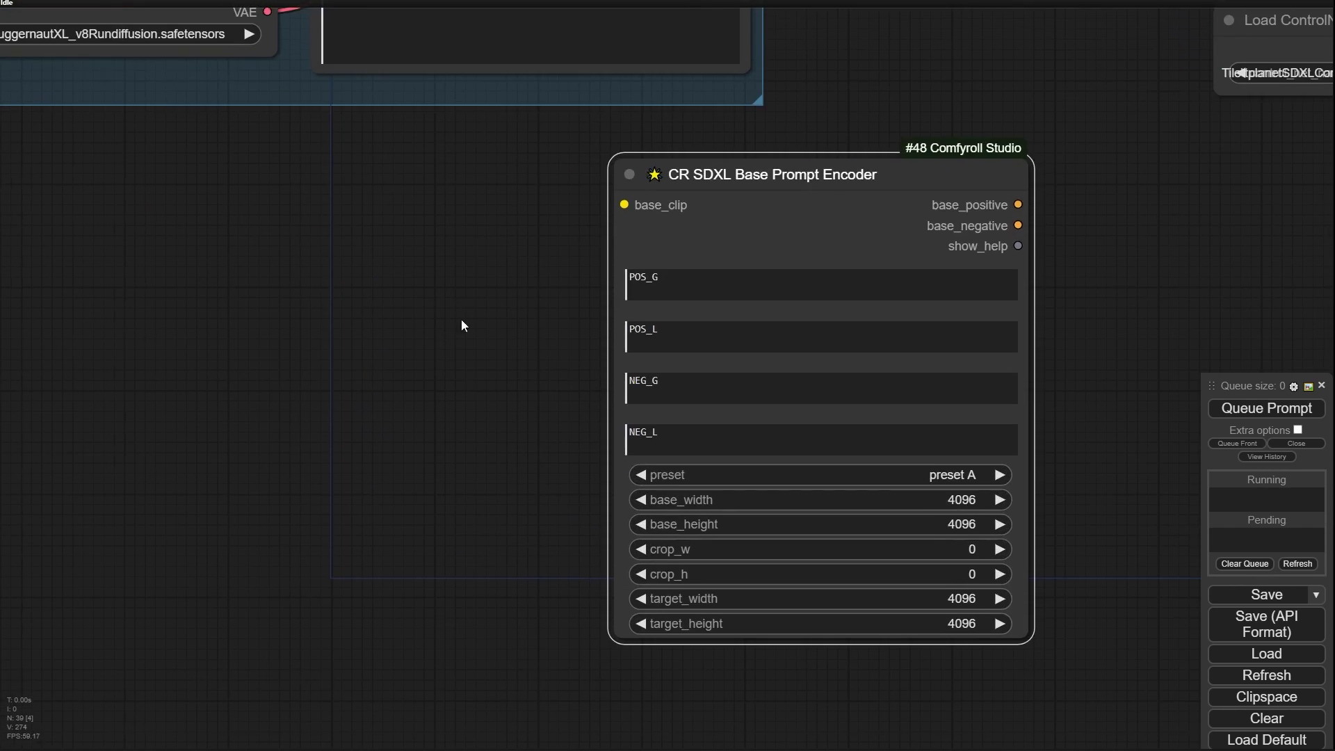
pyautogui.moveTo(461, 320); pyautogui.dragTo(305, 403)
pyautogui.scroll(1, 501, 437)
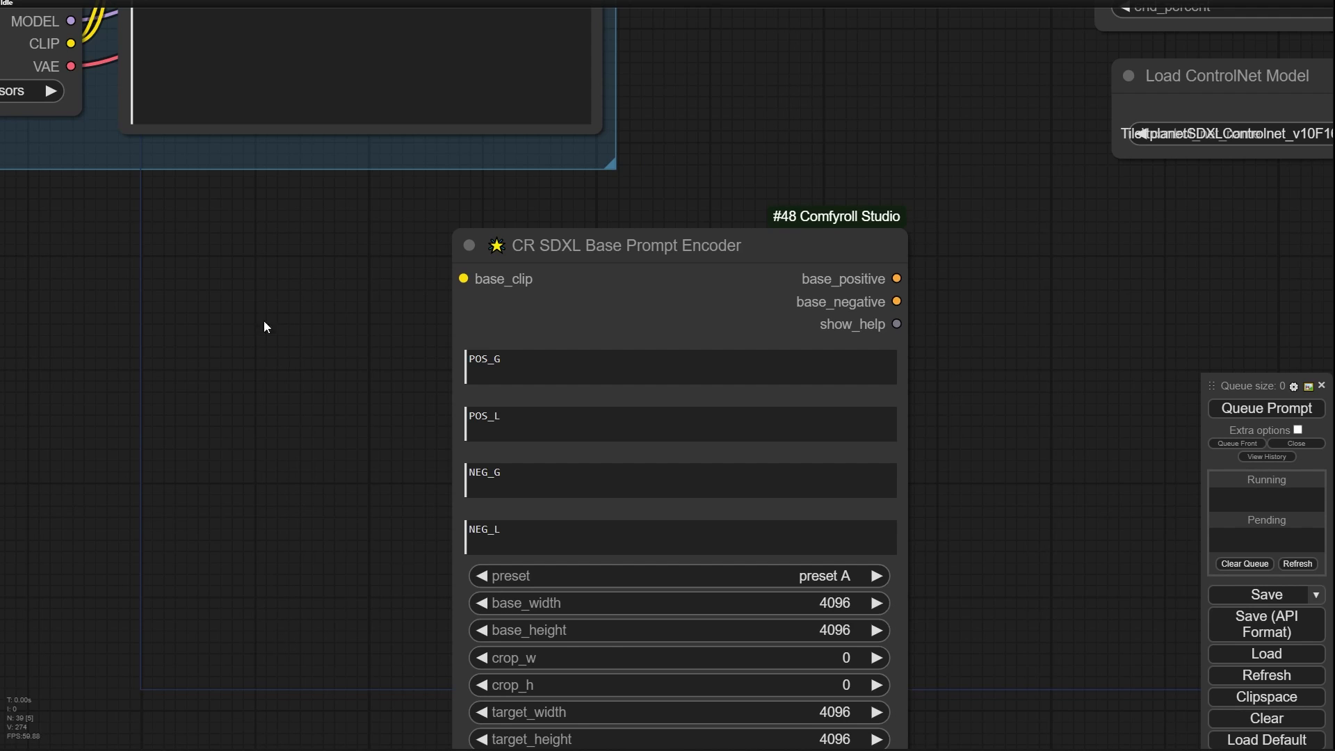
pyautogui.scroll(3, 394, 361)
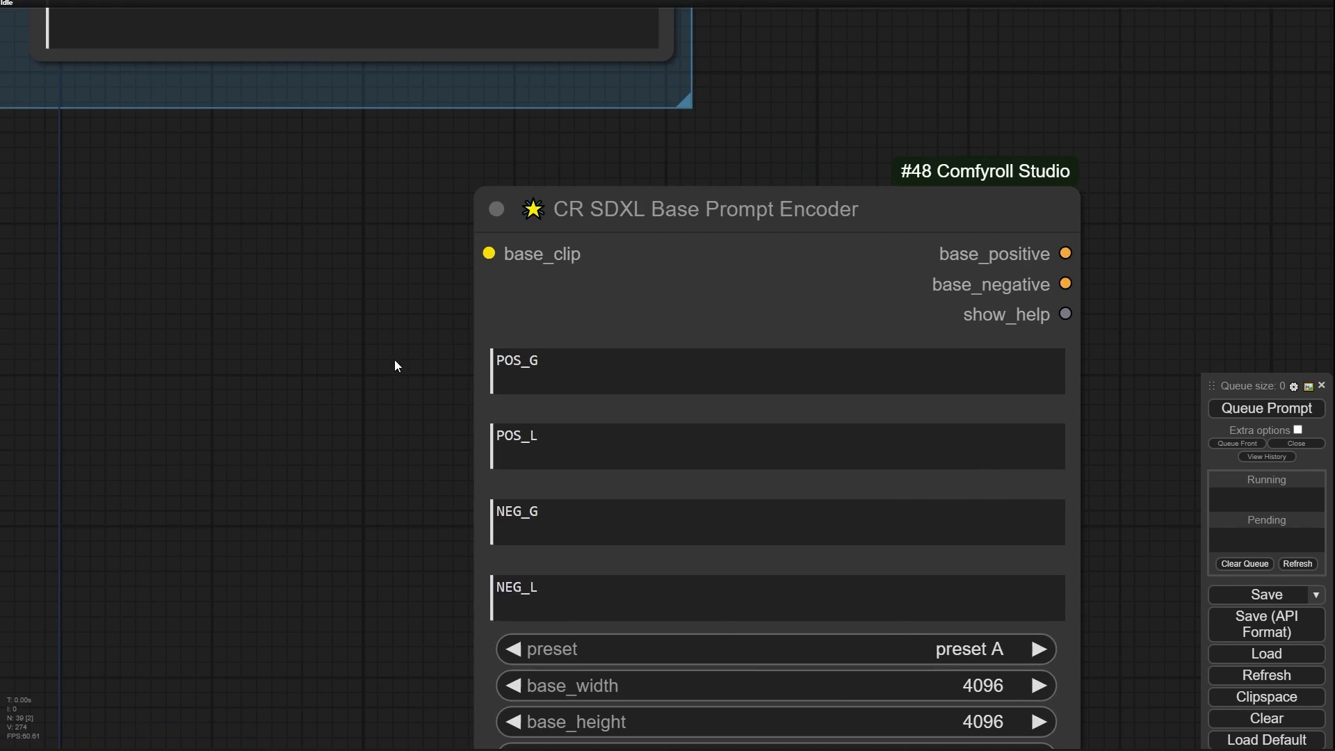
# Step: Convert the pos_g and pos_l fields of the CR SDXL Base Prompt Encoder to inputs
pyautogui.scroll(-1, 522, 386)
pyautogui.rightClick(687, 240)
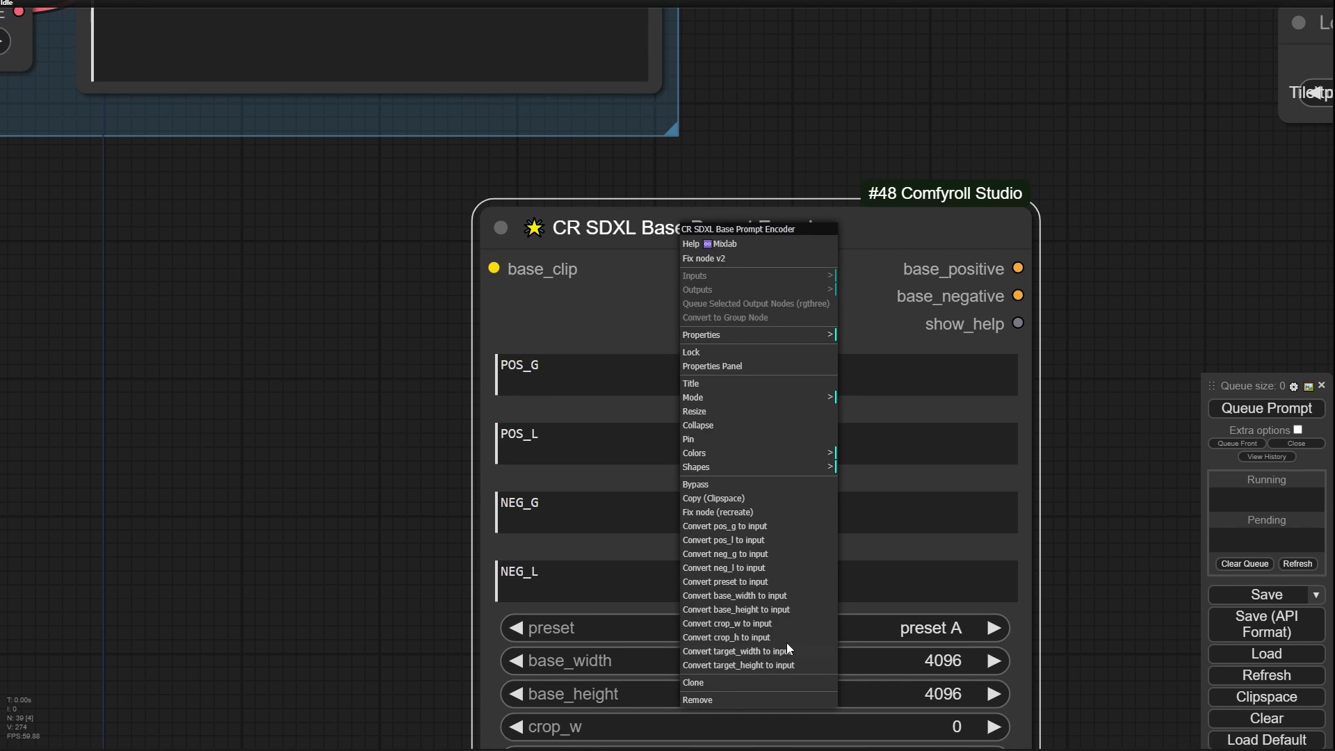
pyautogui.moveTo(660, 252); pyautogui.dragTo(660, 200)
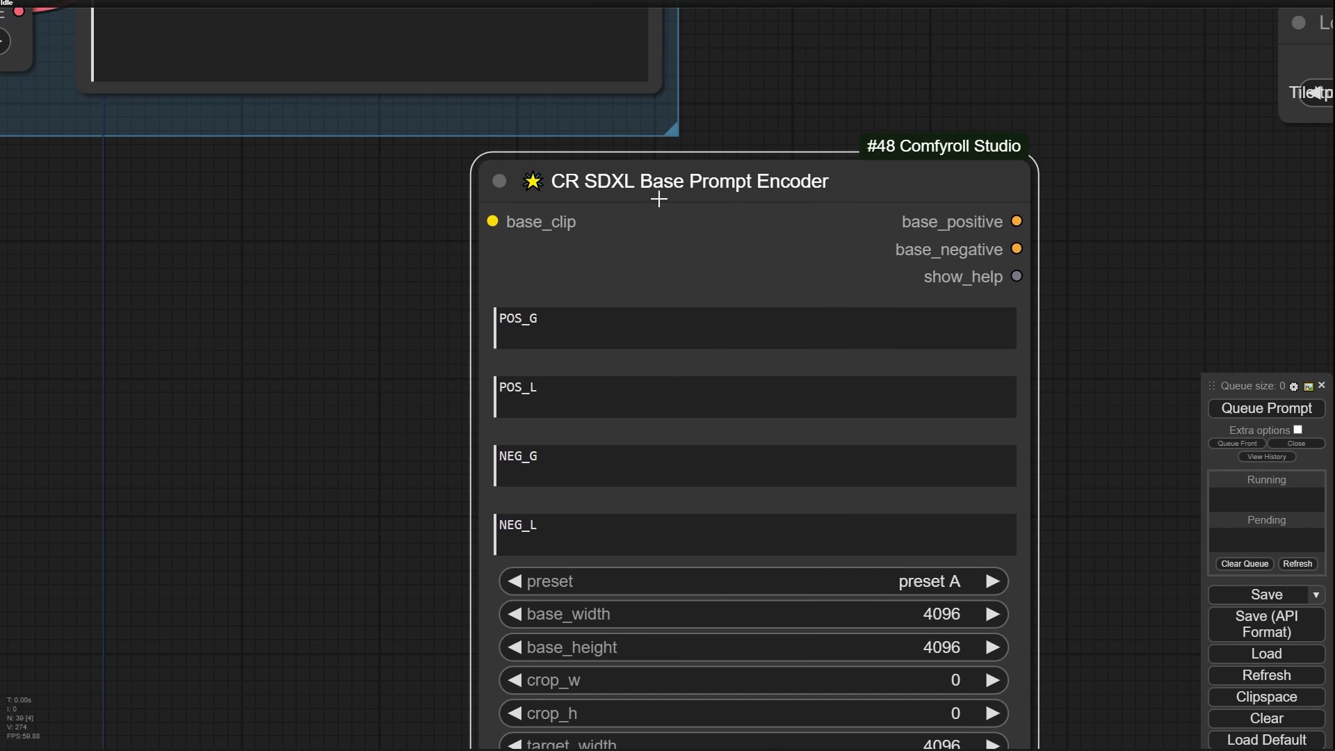
pyautogui.rightClick(659, 200)
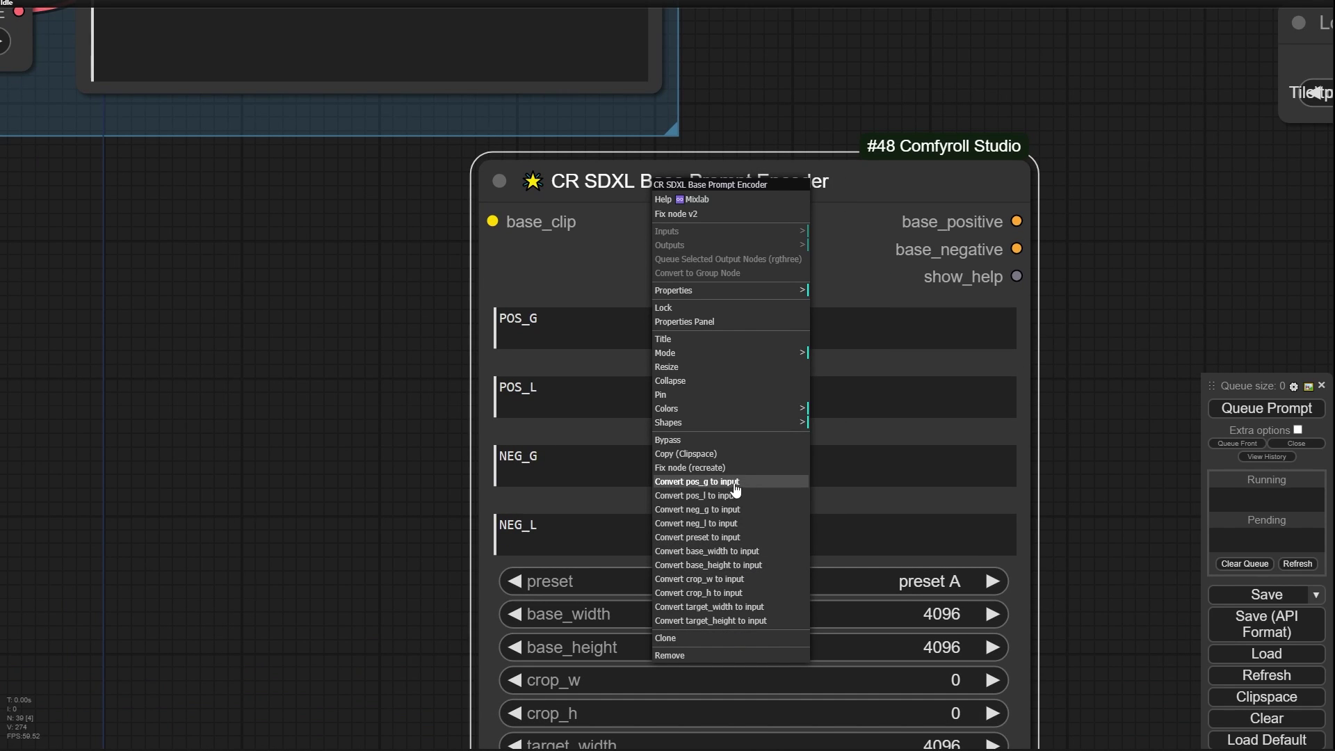
pyautogui.click(693, 484)
pyautogui.rightClick(711, 202)
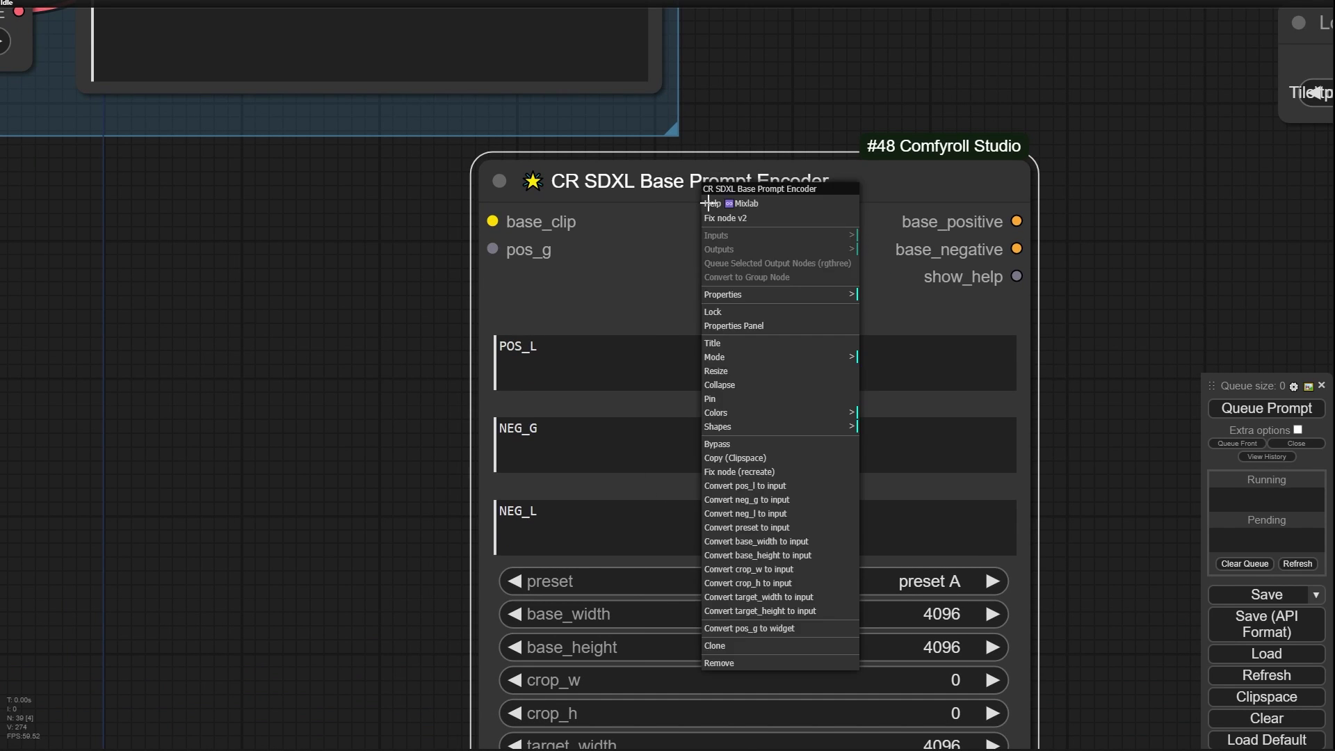
pyautogui.click(775, 489)
pyautogui.scroll(-12, 412, 429)
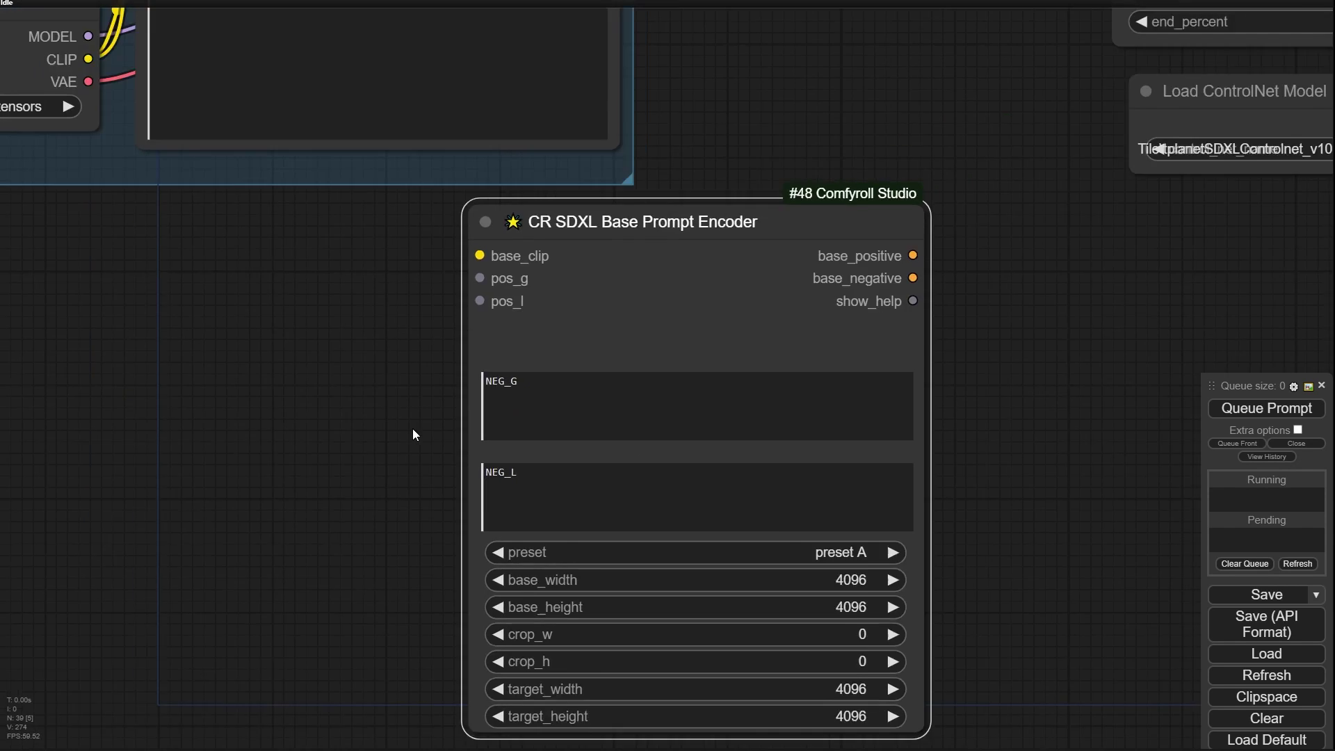
# Step: Move the CR SDXL Base Prompt Encoder up above the IMAGE reroute, beside the CR Text node
pyautogui.moveTo(578, 485); pyautogui.dragTo(576, 566)
pyautogui.moveTo(498, 549); pyautogui.dragTo(802, 113)
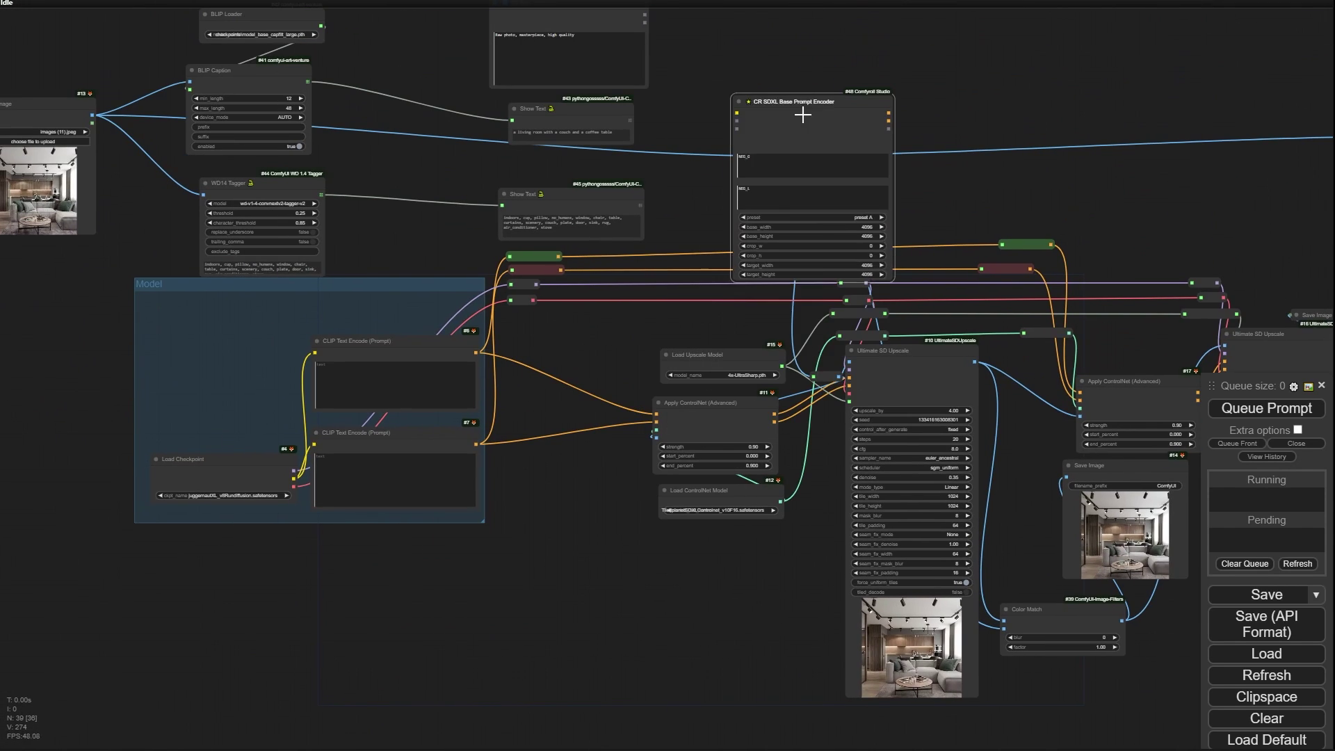
pyautogui.scroll(5, 718, 91)
pyautogui.moveTo(708, 76); pyautogui.dragTo(649, 293)
pyautogui.moveTo(774, 309); pyautogui.dragTo(726, 20)
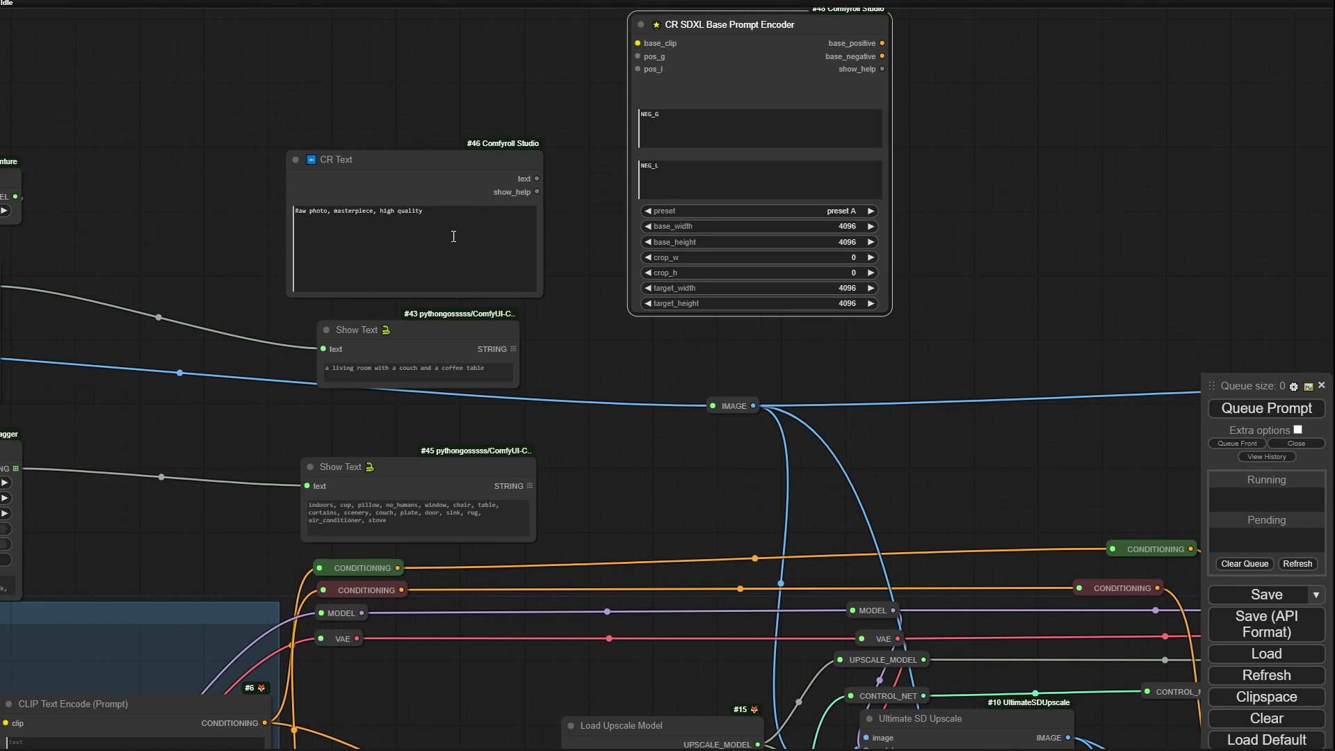
# Step: Shift the CR Text node and both Show Text nodes up and to the left, stacked away from the encoder
pyautogui.moveTo(416, 161); pyautogui.dragTo(317, 37)
pyautogui.moveTo(426, 333); pyautogui.dragTo(320, 227)
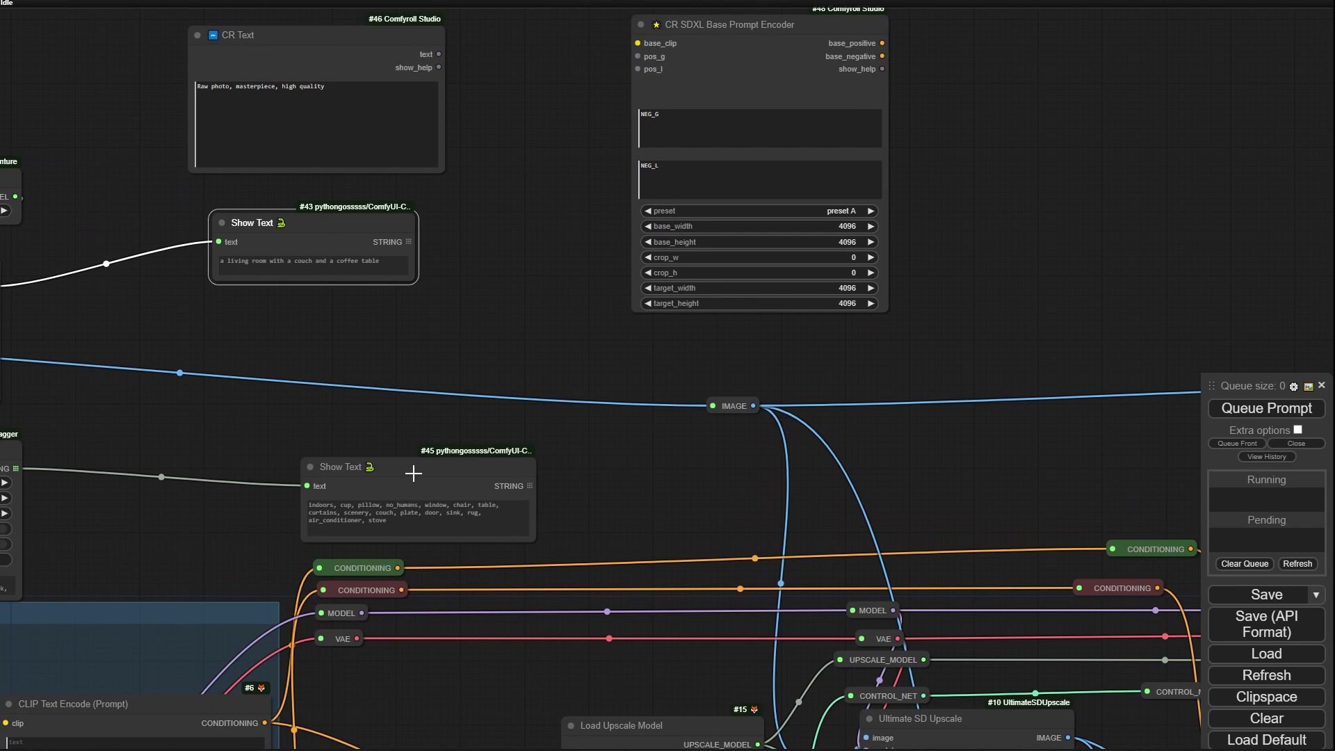
pyautogui.moveTo(428, 447); pyautogui.dragTo(296, 340)
# Step: Connect the BLIP caption's Show Text output to pos_g and the WD14 tags' Show Text output to pos_l
pyautogui.scroll(3, 296, 340)
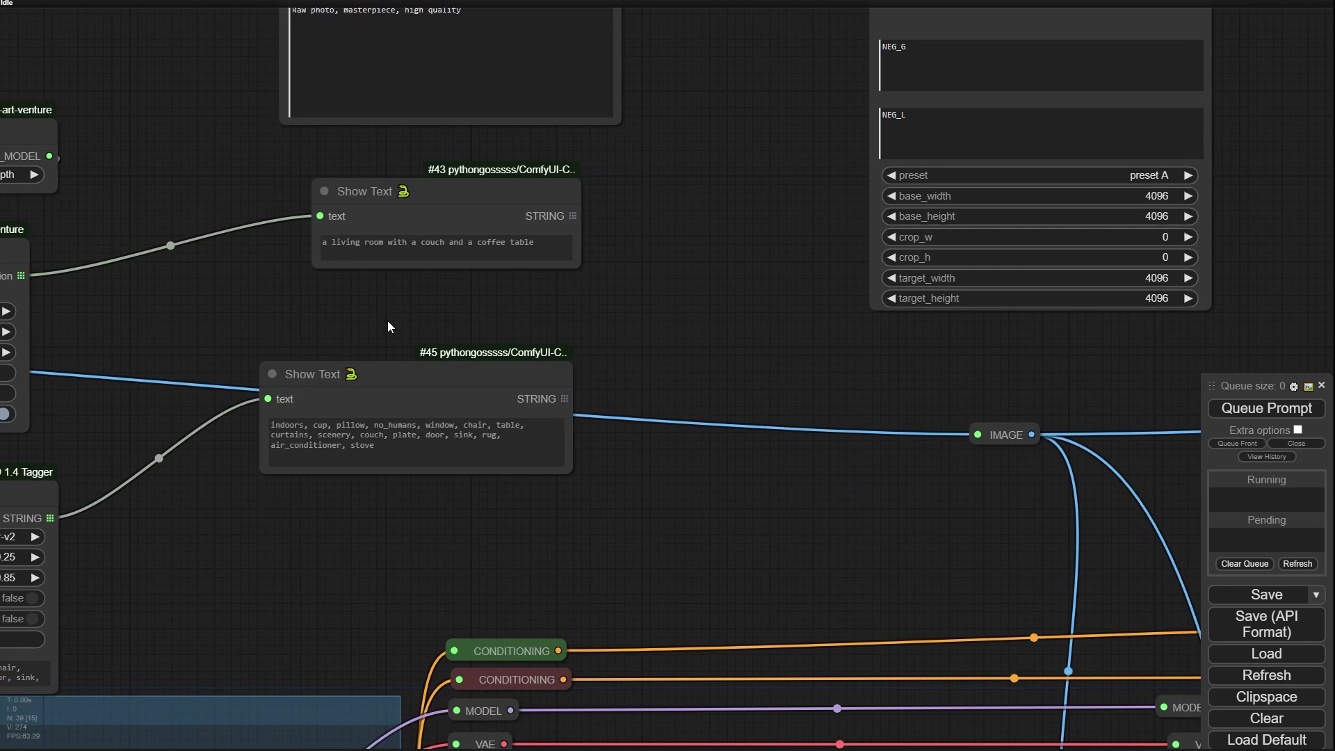
pyautogui.scroll(4, 324, 471)
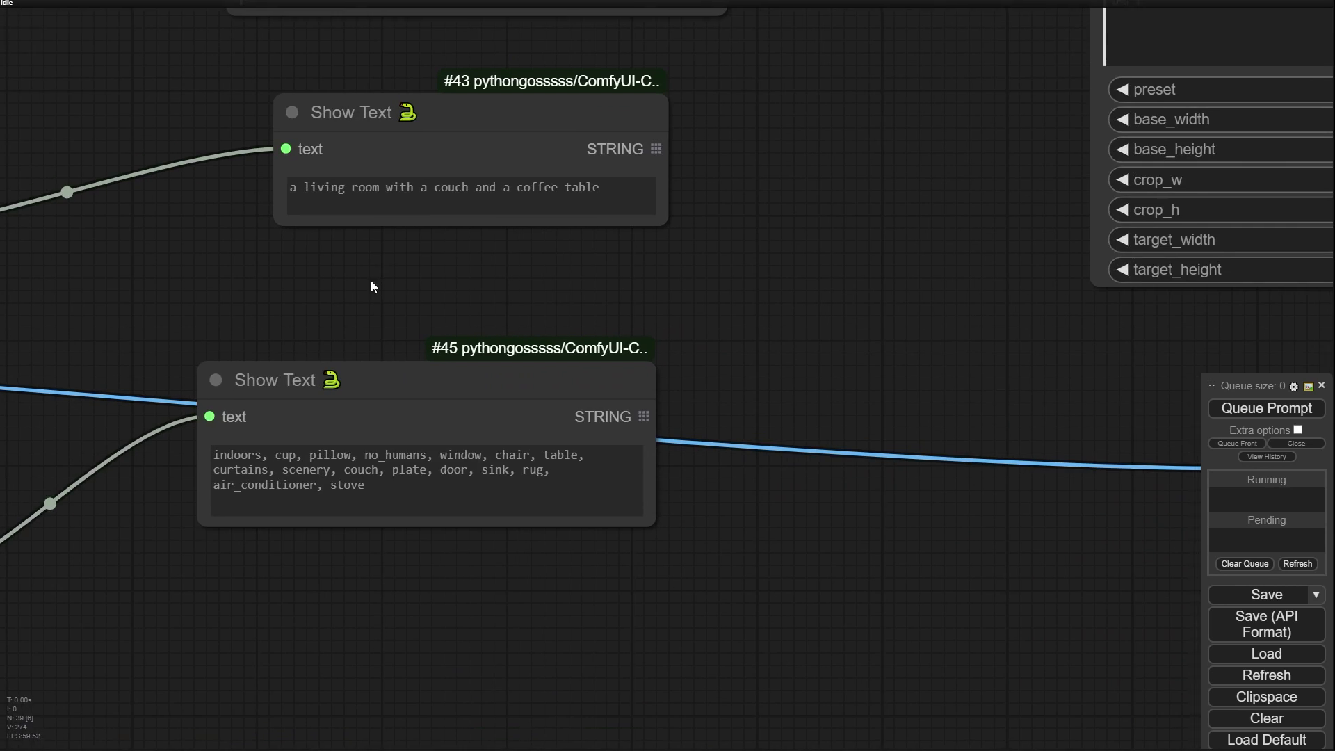
pyautogui.scroll(-3, 465, 466)
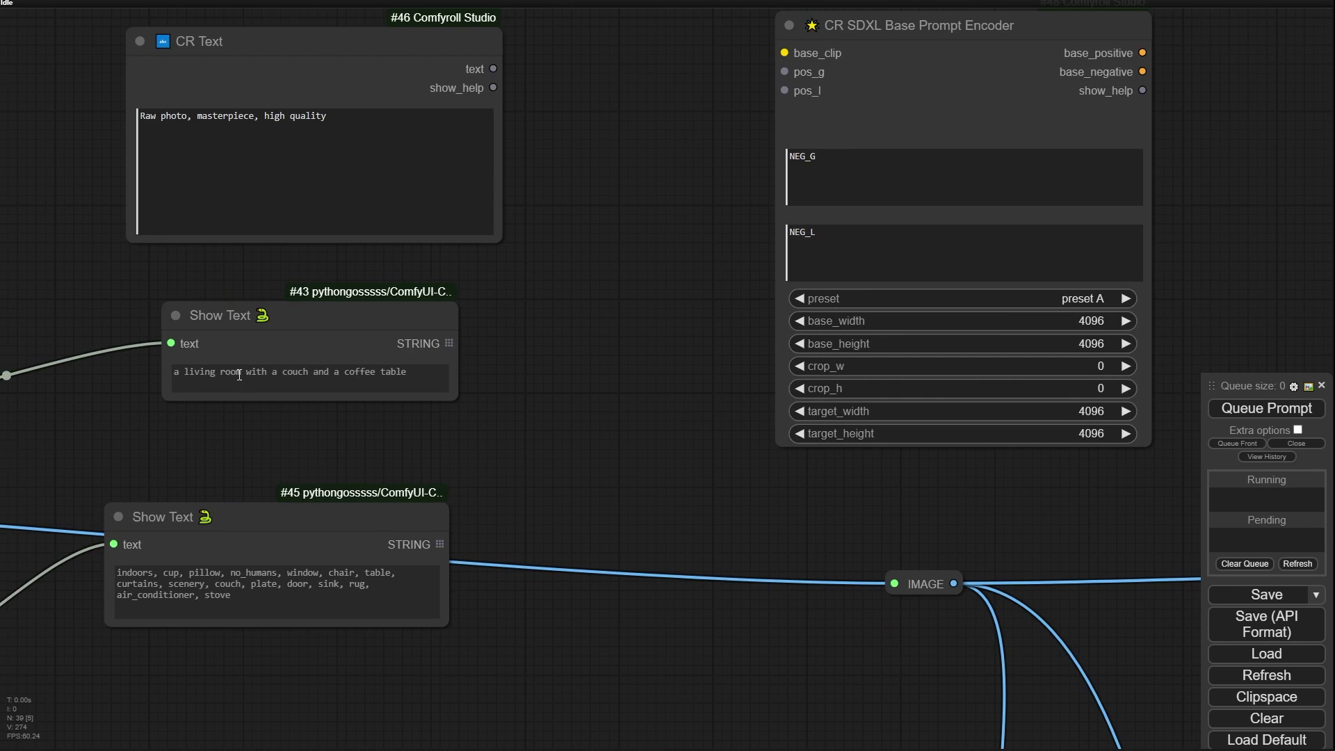
pyautogui.scroll(2, 436, 395)
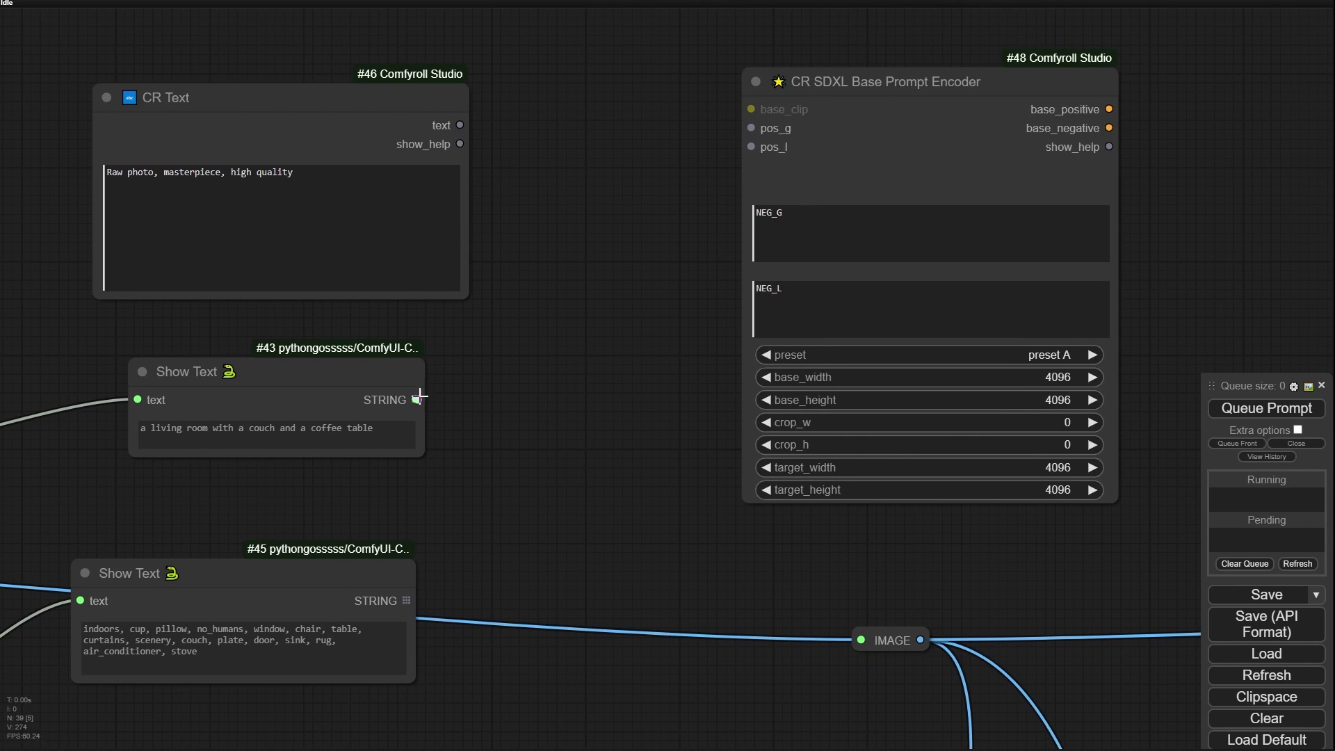
pyautogui.moveTo(417, 399); pyautogui.dragTo(749, 130)
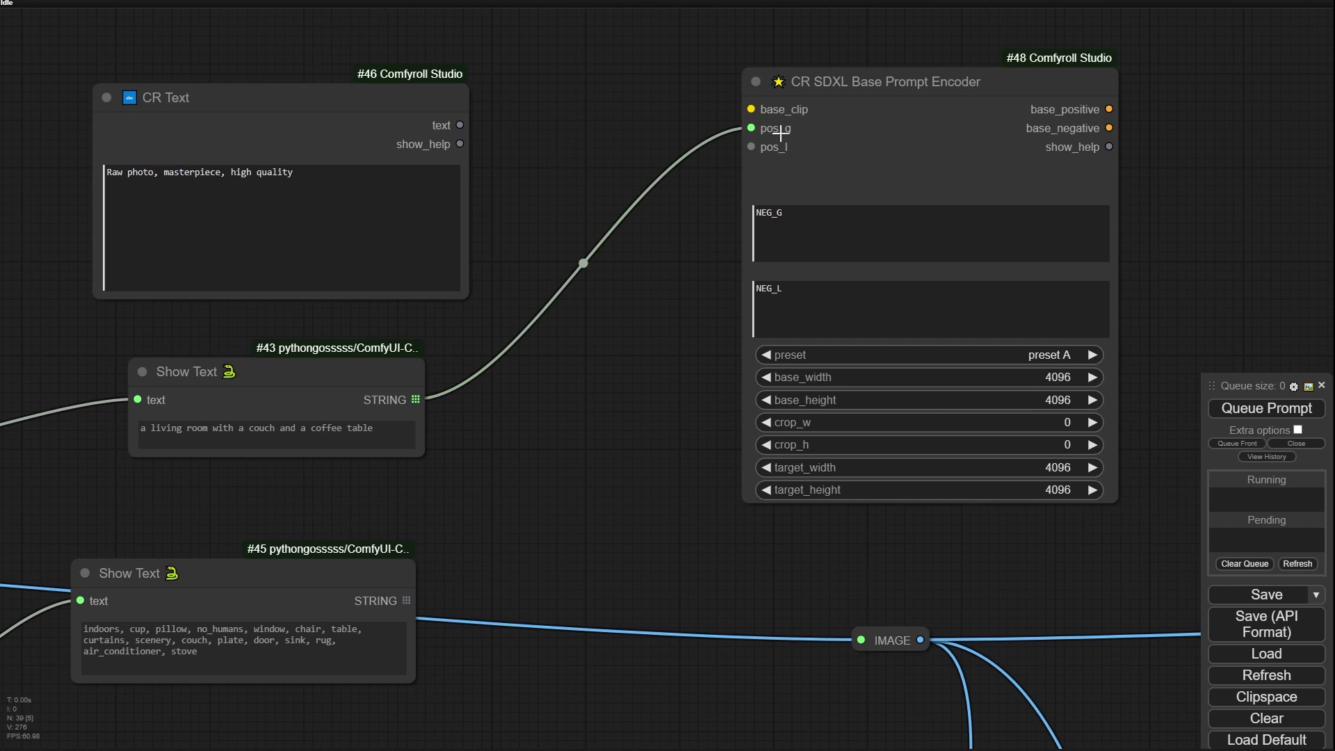
pyautogui.moveTo(459, 566); pyautogui.dragTo(751, 146)
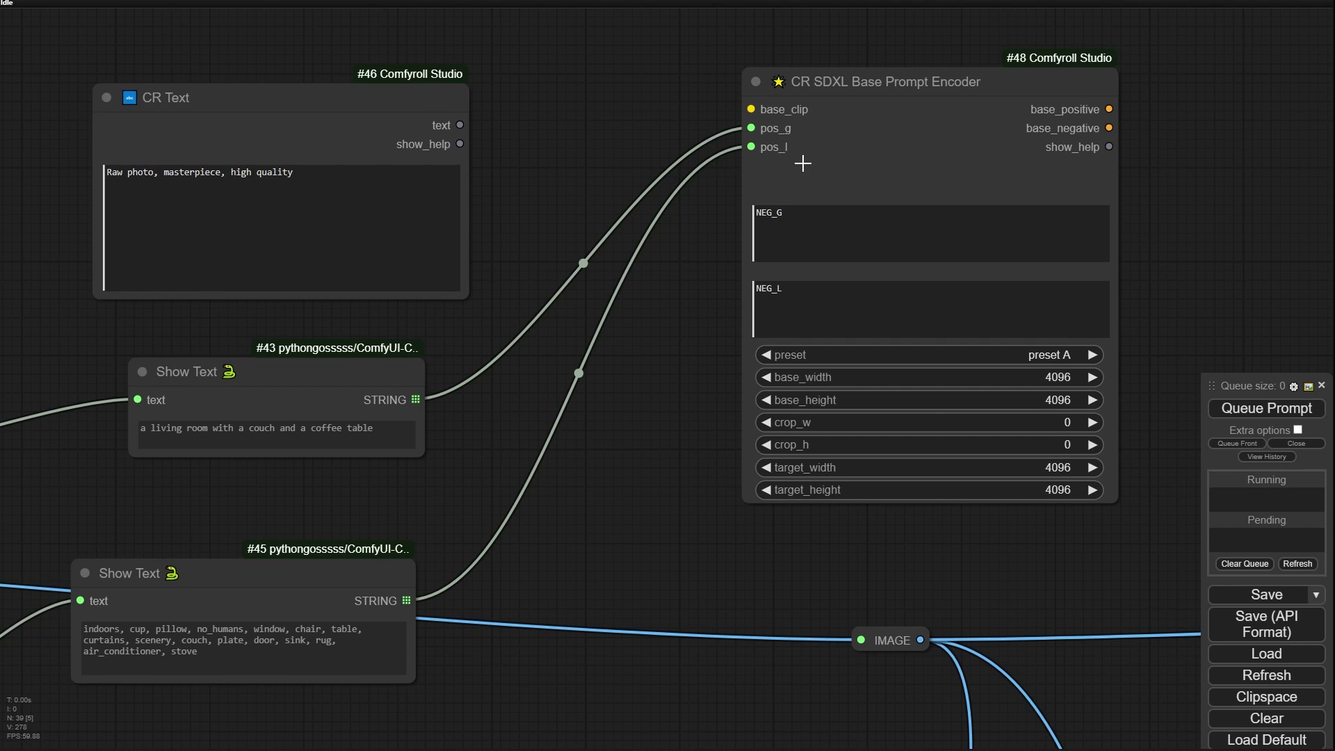
# Step: Enter "low quality, blurry, overexposed, and over-saturation" as NEG_G and "crayon, sketch, graphite, impressionist, noisy, blurry, soft, deformed, ugly, painting, drawing, illustration, deformed, mutated" as NEG_L
pyautogui.scroll(2, 829, 274)
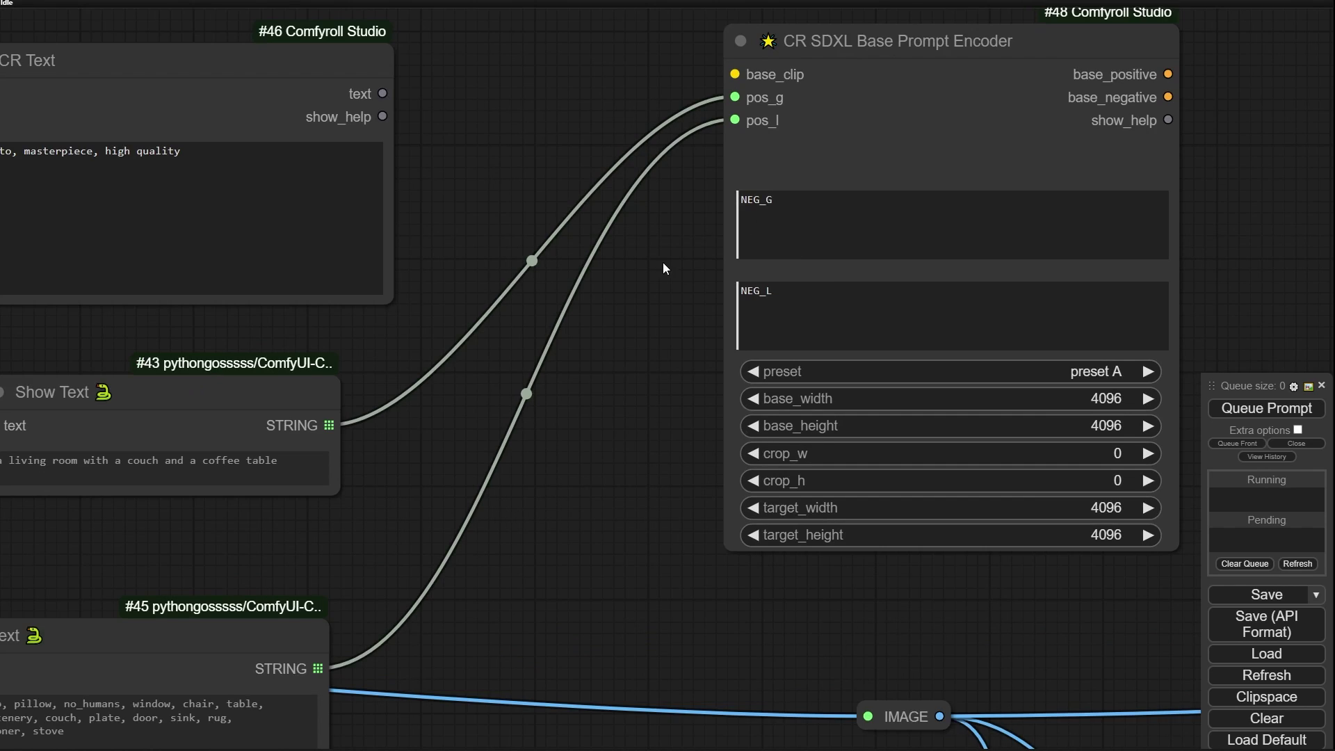
pyautogui.hscroll(5, 664, 268)
pyautogui.click(695, 259)
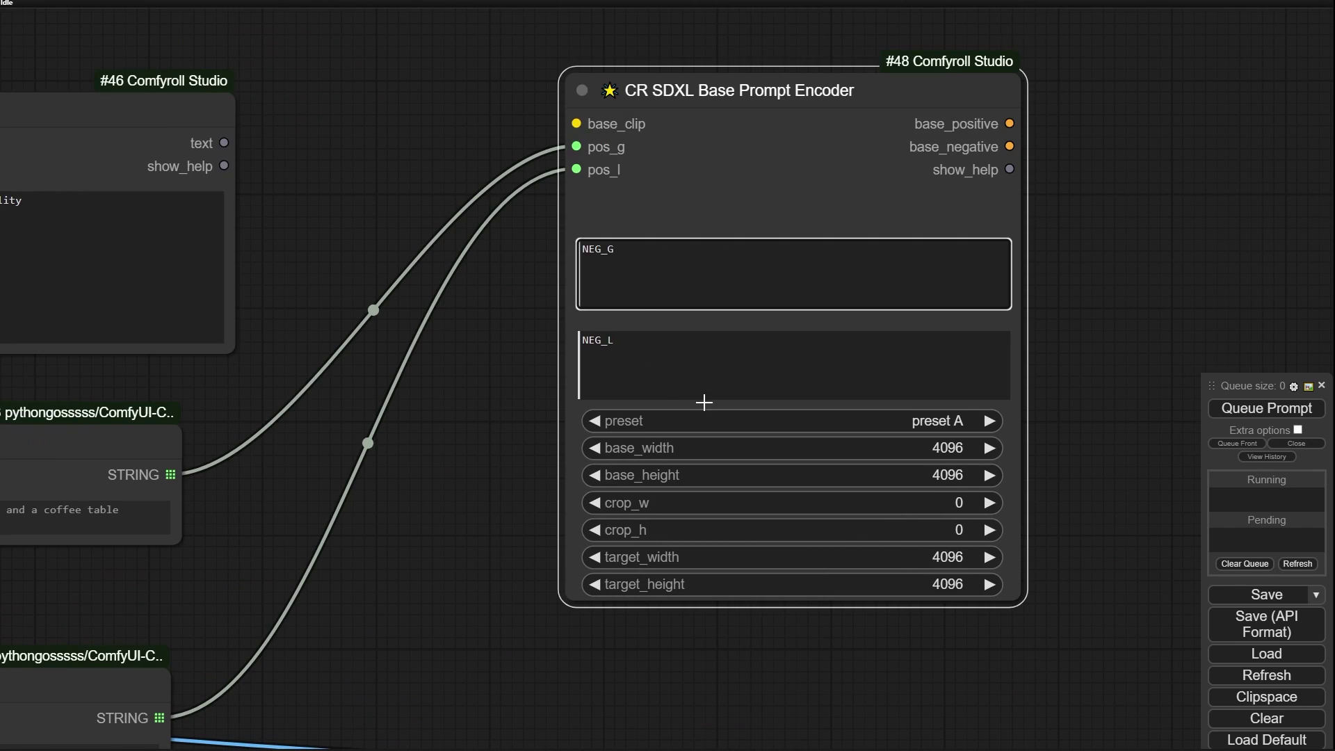
pyautogui.click(684, 368)
pyautogui.click(662, 230)
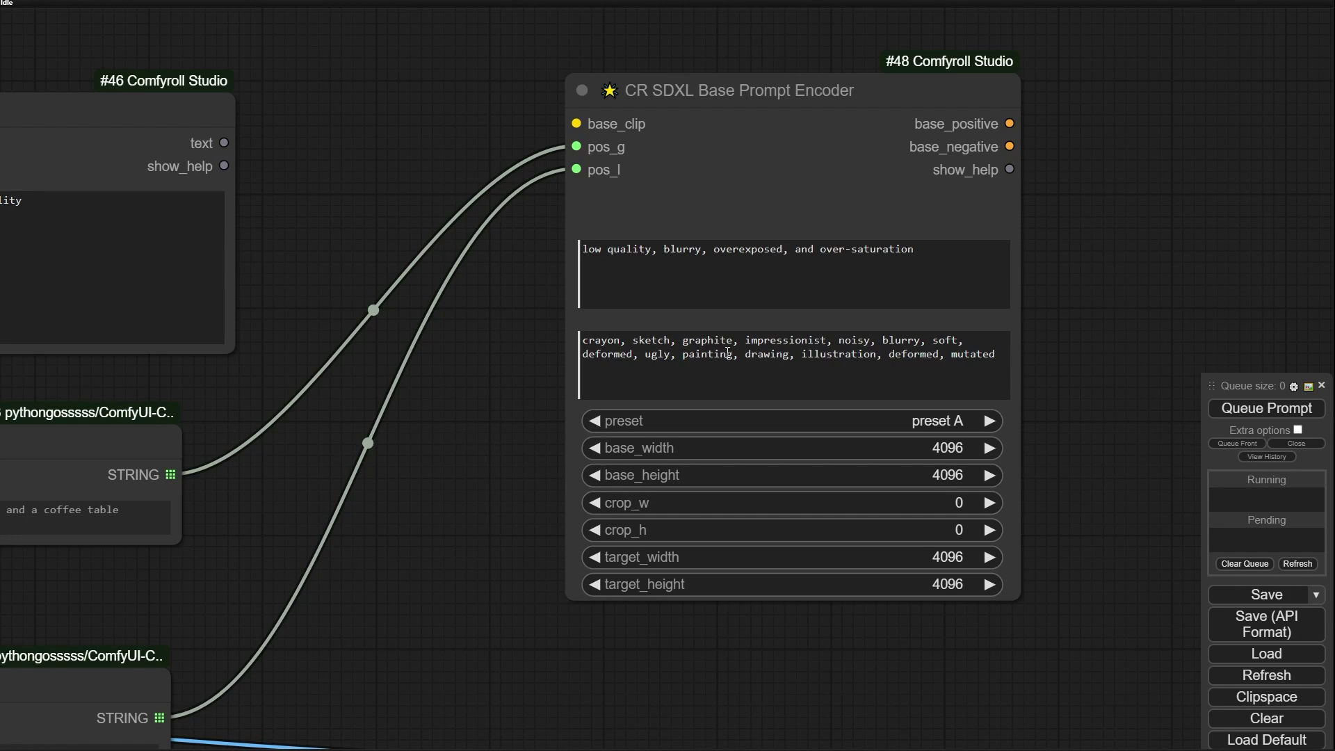
# Step: Place the CR SDXL Base Prompt Encoder inside the Model group and connect the checkpoint's CLIP output to base_clip
pyautogui.scroll(-2, 485, 532)
pyautogui.moveTo(457, 620); pyautogui.dragTo(515, 427)
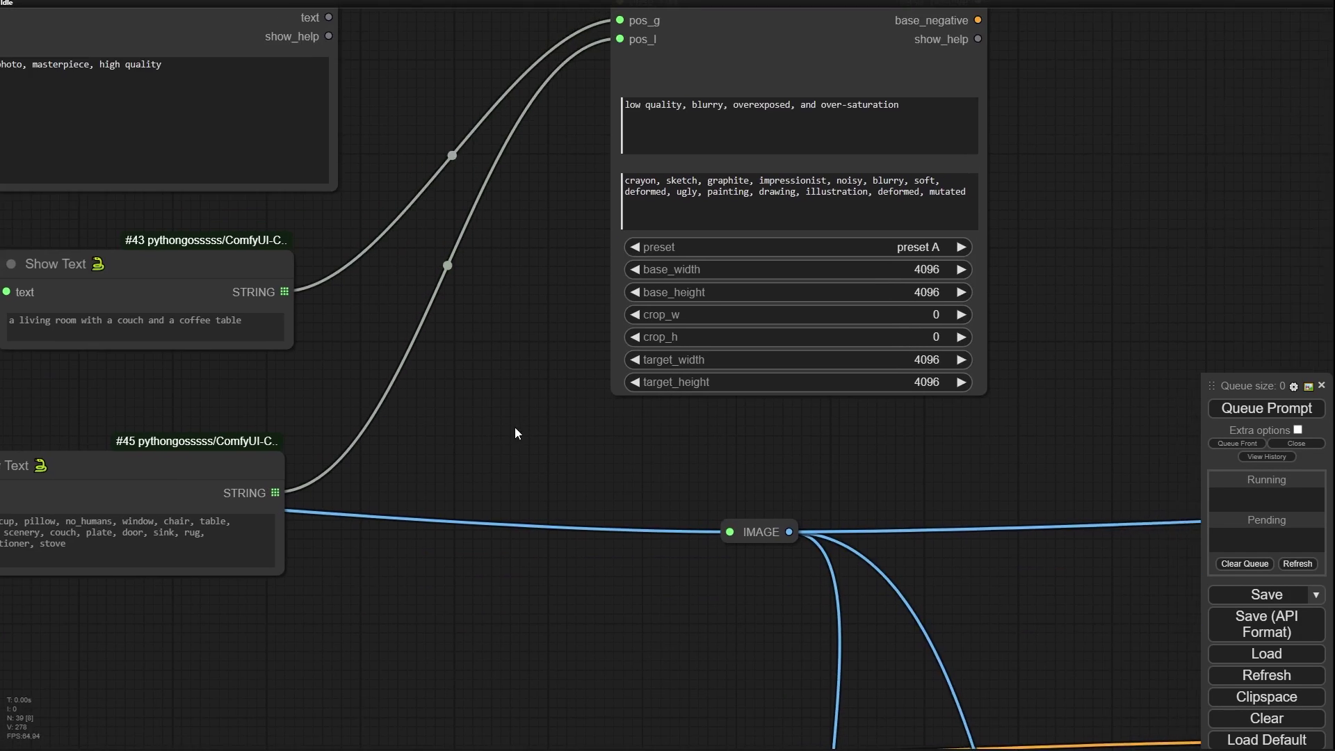
pyautogui.scroll(-7, 513, 452)
pyautogui.moveTo(524, 573); pyautogui.dragTo(709, 381)
pyautogui.moveTo(852, 17); pyautogui.dragTo(233, 495)
pyautogui.moveTo(505, 514); pyautogui.dragTo(602, 447)
pyautogui.scroll(4, 598, 581)
pyautogui.moveTo(598, 582); pyautogui.dragTo(470, 495)
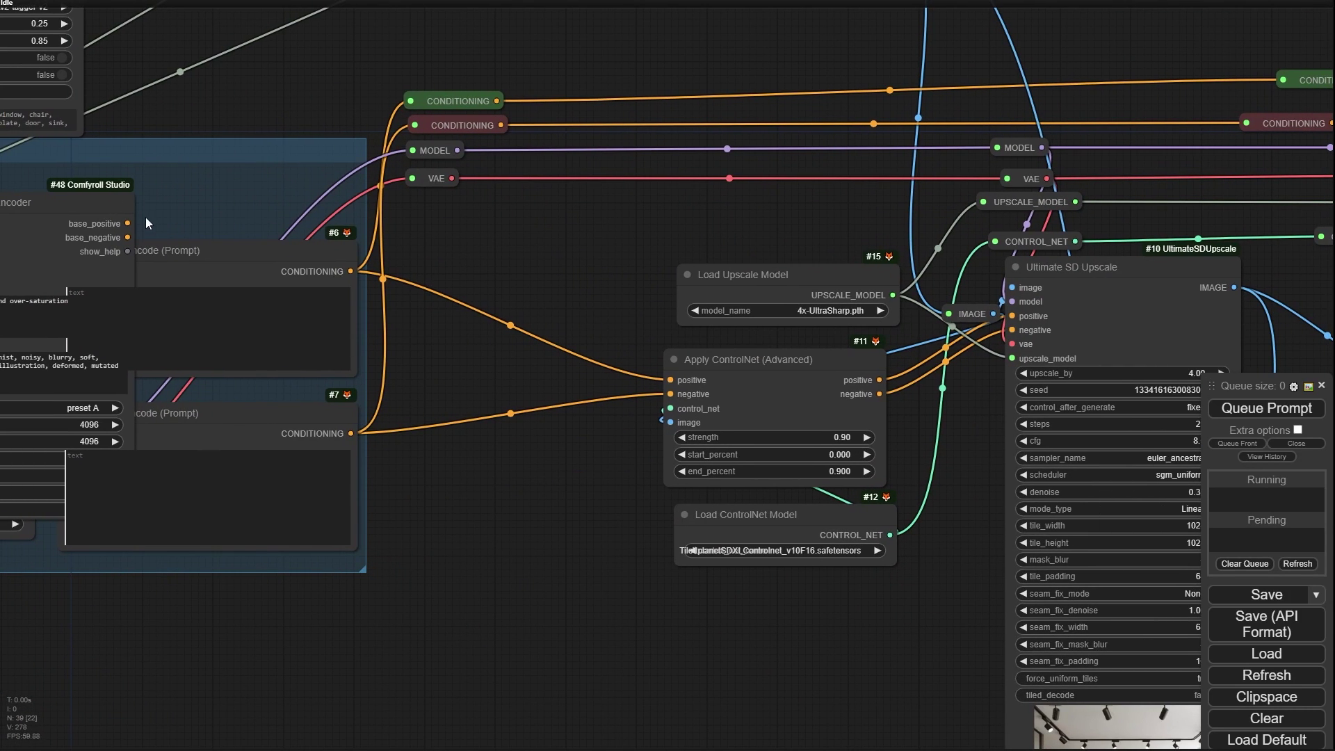
pyautogui.moveTo(150, 217); pyautogui.dragTo(379, 128)
pyautogui.moveTo(254, 109); pyautogui.dragTo(263, 143)
# Step: Delete the two CLIP Text Encode nodes from the Model group
pyautogui.click(486, 183)
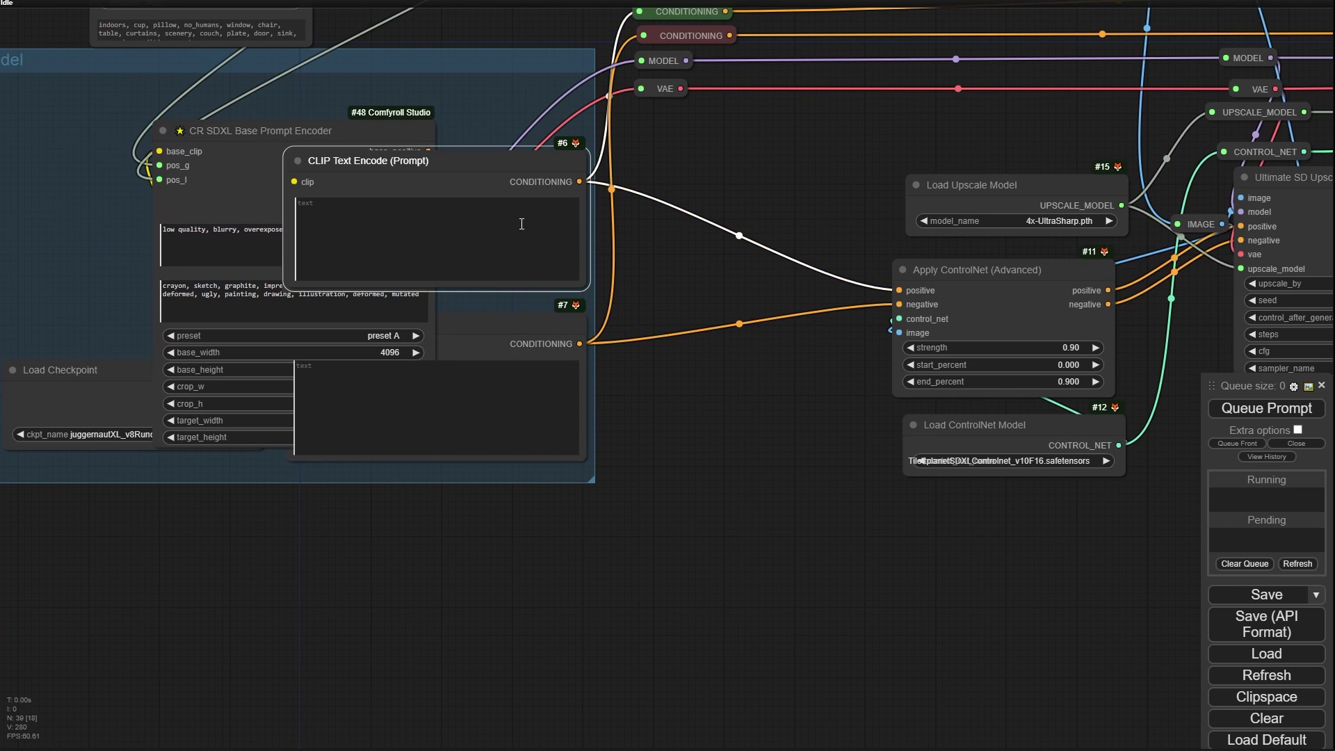
pyautogui.press('Delete')
pyautogui.click(485, 317)
pyautogui.press('Delete')
pyautogui.moveTo(643, 248); pyautogui.dragTo(632, 356)
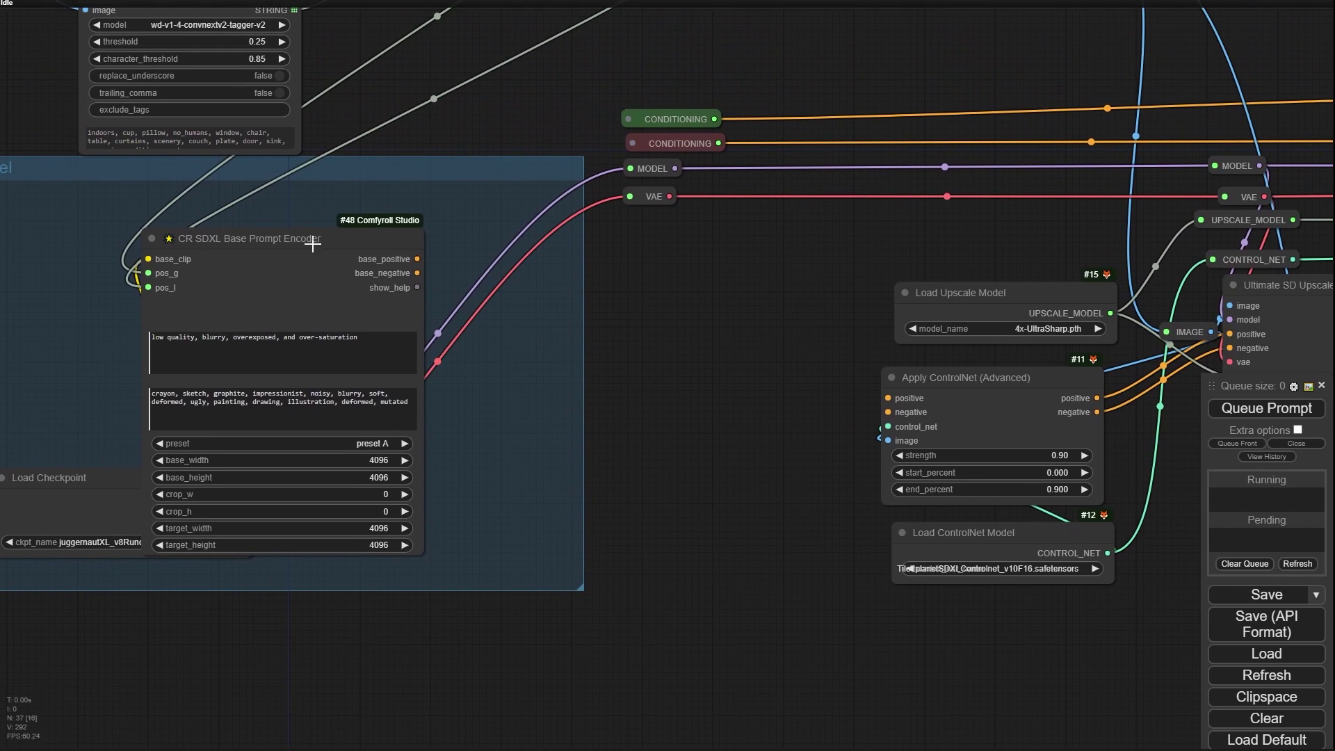
# Step: Shift the encoder right and connect base_positive and base_negative to the CONDITIONING reroutes and the first Apply ControlNet's positive and negative inputs
pyautogui.moveTo(306, 239); pyautogui.dragTo(459, 261)
pyautogui.moveTo(569, 282); pyautogui.dragTo(630, 143)
pyautogui.moveTo(570, 282); pyautogui.dragTo(889, 398)
pyautogui.moveTo(570, 295); pyautogui.dragTo(889, 412)
pyautogui.moveTo(736, 444); pyautogui.dragTo(687, 558)
# Step: Queue the prompt and examine the upscaled interior in the Ultimate SD Upscale preview and the final output image
pyautogui.scroll(-4, 689, 563)
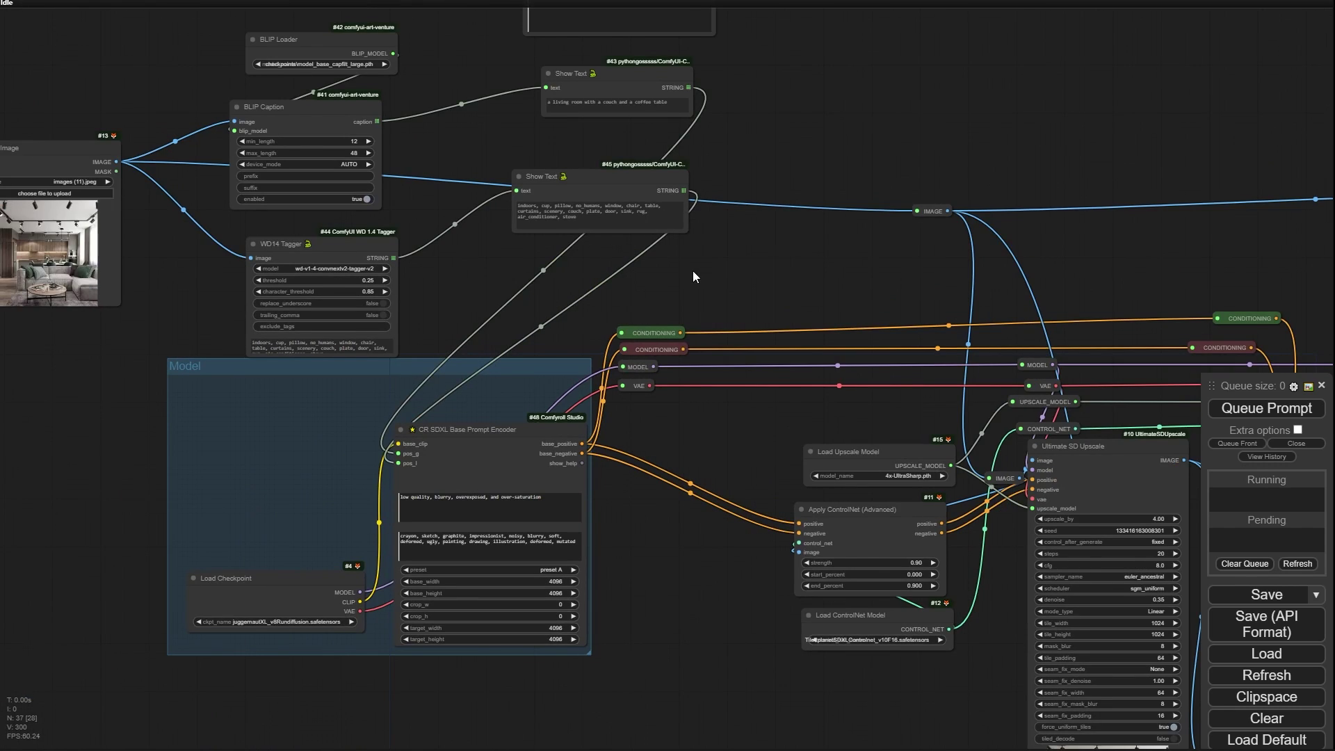
pyautogui.moveTo(693, 270); pyautogui.dragTo(621, 378)
pyautogui.scroll(5, 456, 210)
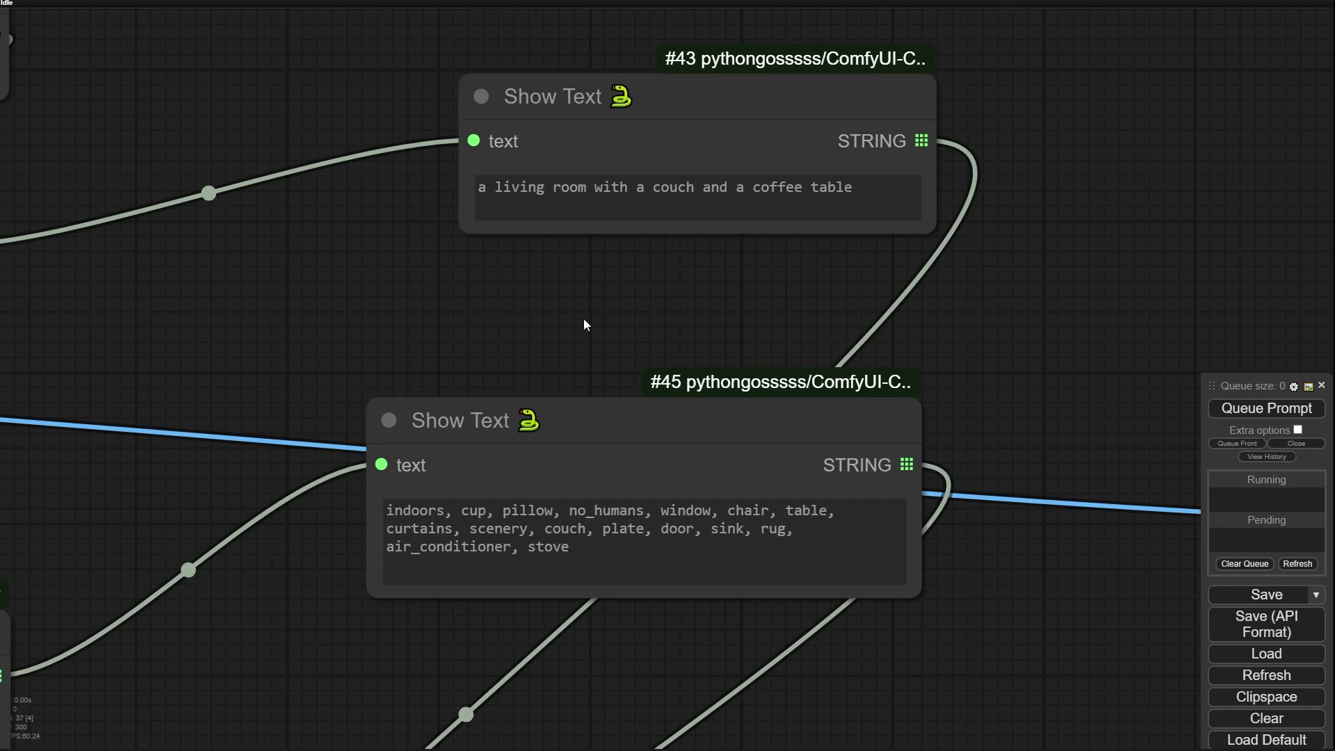
pyautogui.scroll(-10, 598, 344)
pyautogui.moveTo(774, 578); pyautogui.dragTo(827, 202)
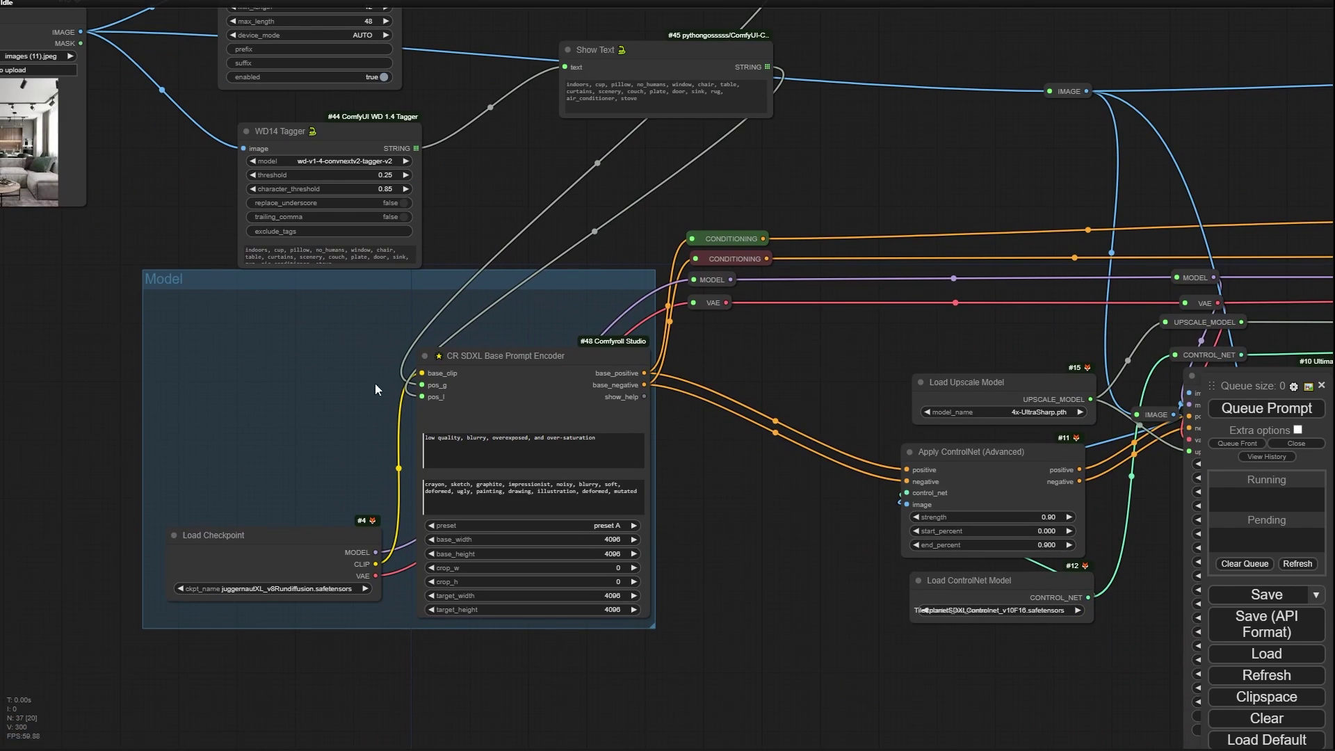
pyautogui.scroll(4, 445, 397)
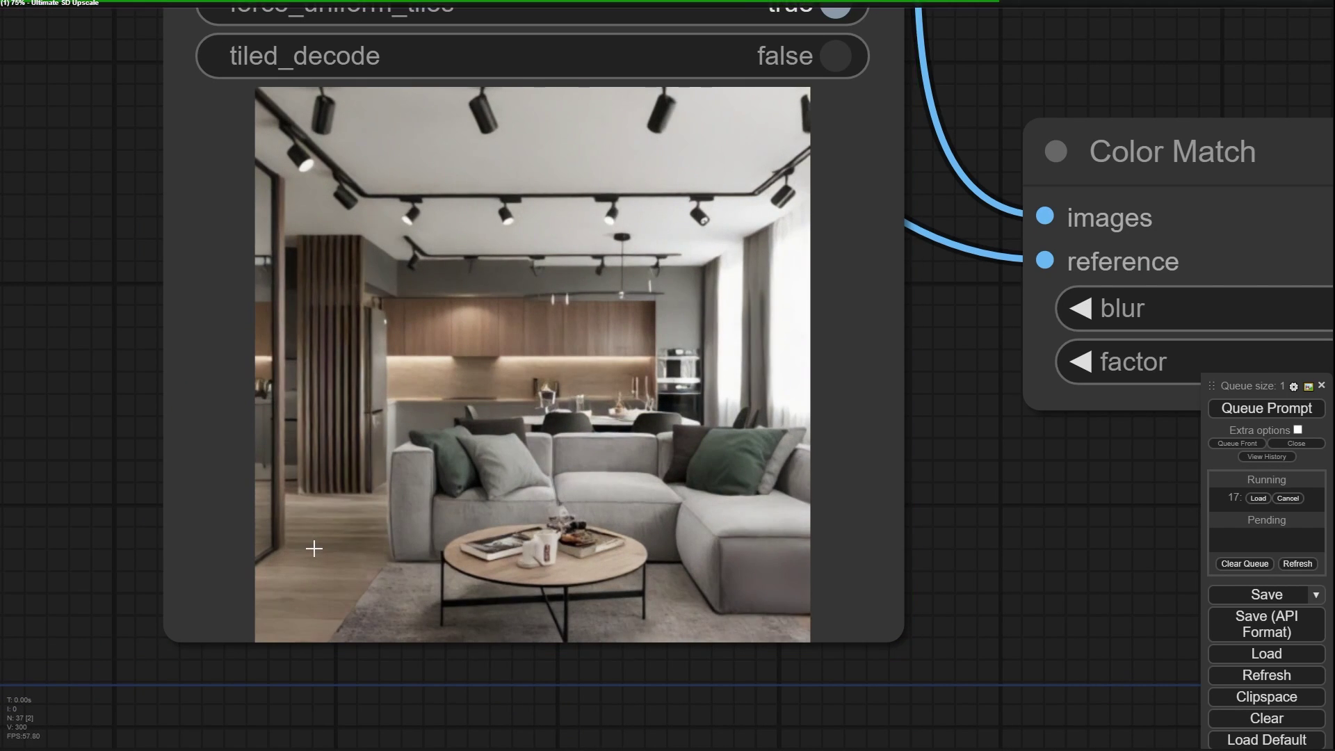
pyautogui.scroll(-4, 311, 551)
pyautogui.scroll(-5, 313, 549)
pyautogui.moveTo(210, 483); pyautogui.dragTo(256, 577)
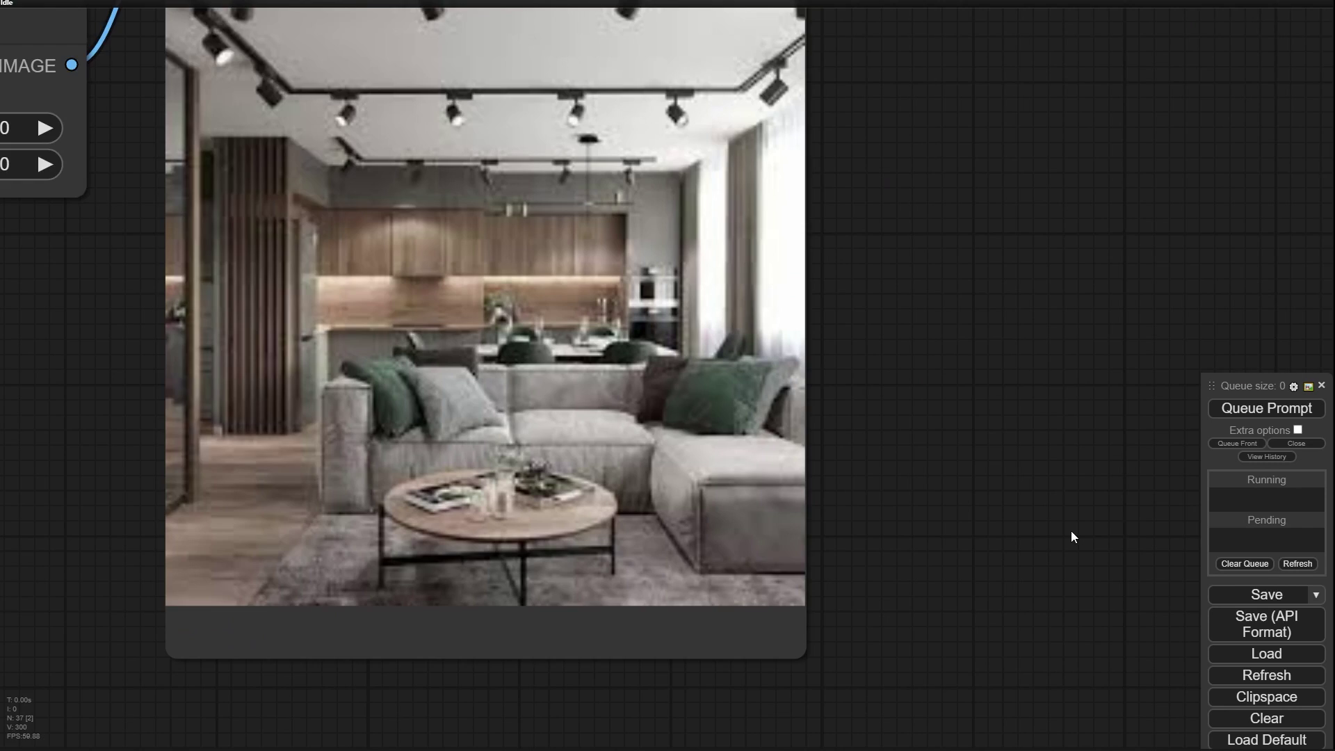
# Step: Examine the upscaled interior against the original in the image comparison, looking closely at the coffee table, sofa and kitchen
pyautogui.scroll(3, 1071, 531)
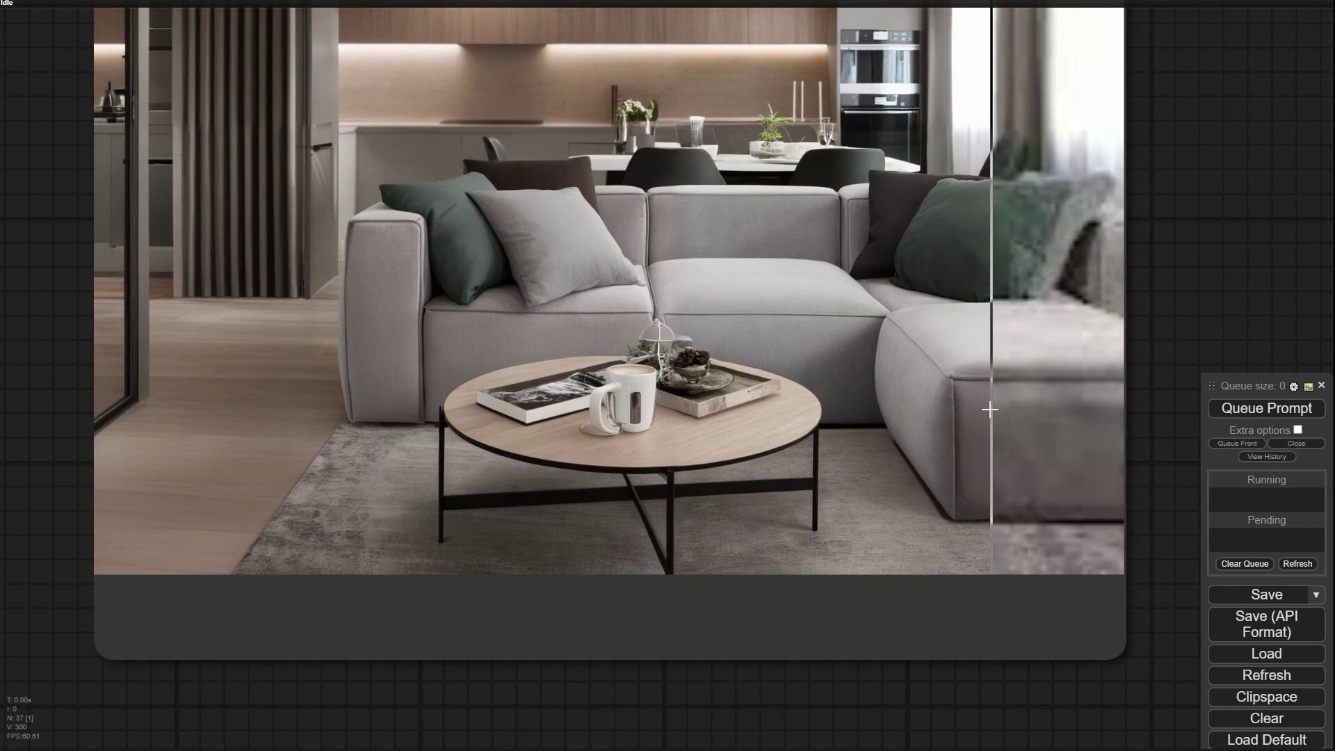
pyautogui.scroll(10, 990, 410)
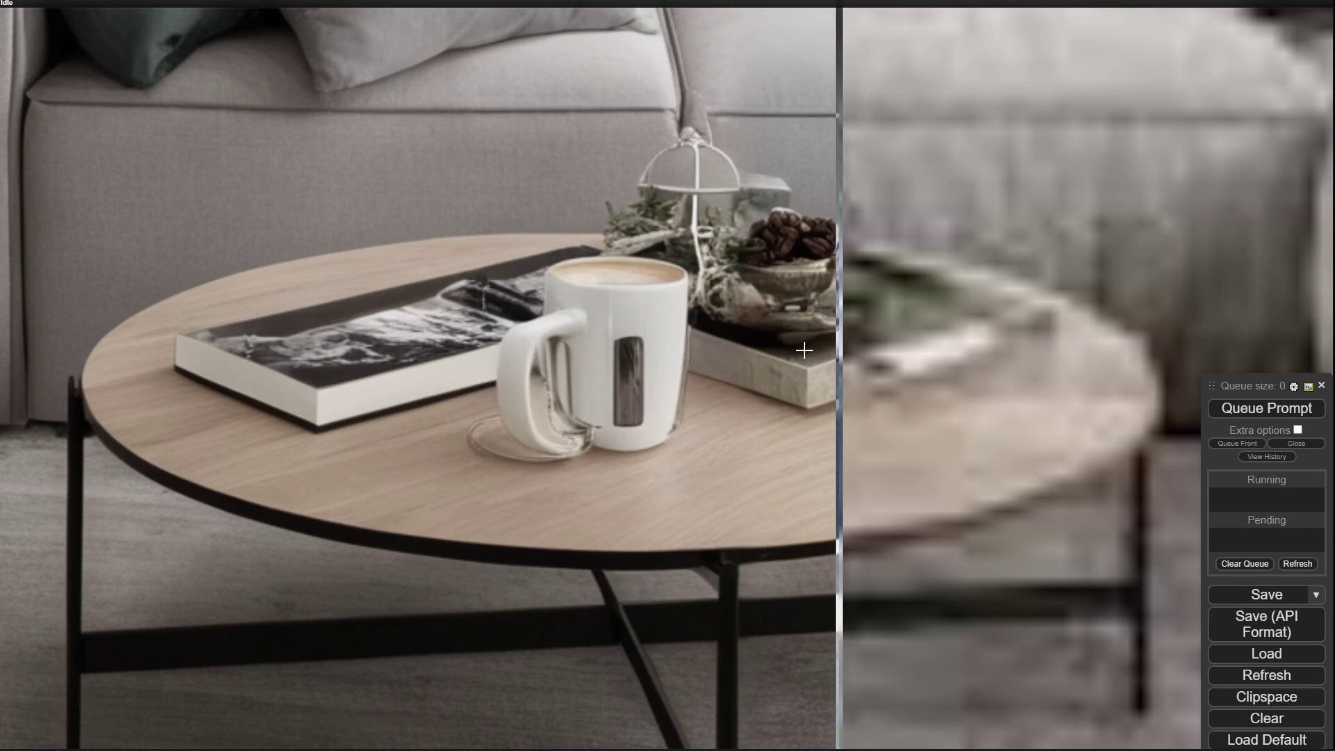
pyautogui.scroll(-3, 1041, 353)
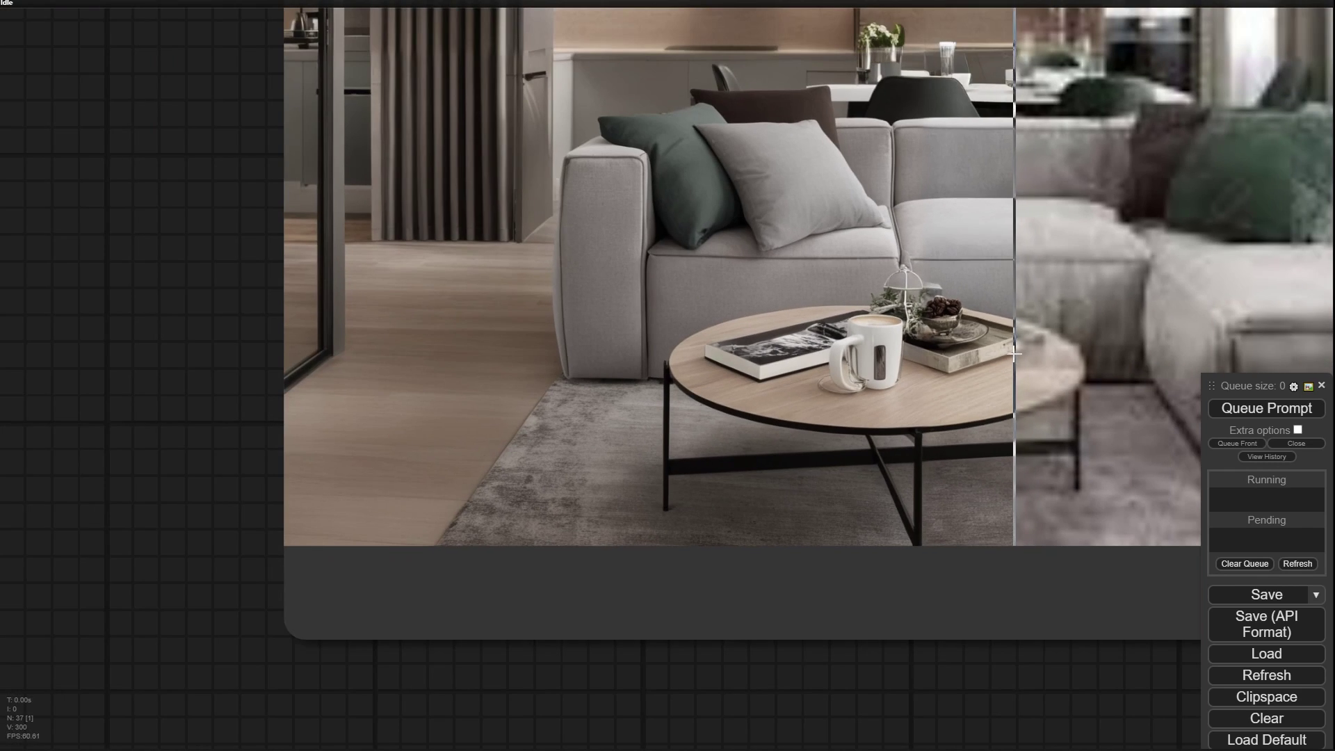
pyautogui.scroll(6, 388, 136)
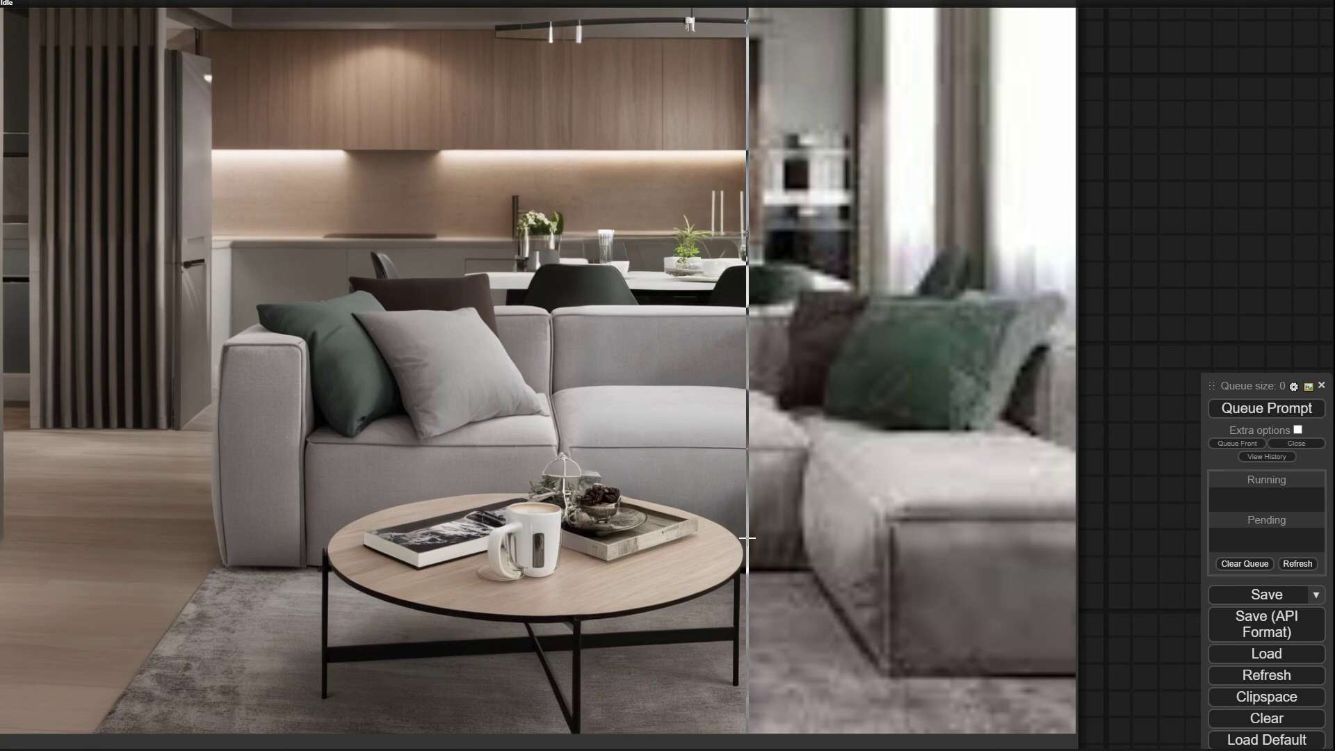
pyautogui.scroll(-7, 738, 535)
pyautogui.scroll(-3, 752, 535)
# Step: Add a CR Text Concatenate node from Comfyroll Studio beside the CR Text node holding the quality keywords
pyautogui.moveTo(752, 536); pyautogui.dragTo(880, 557)
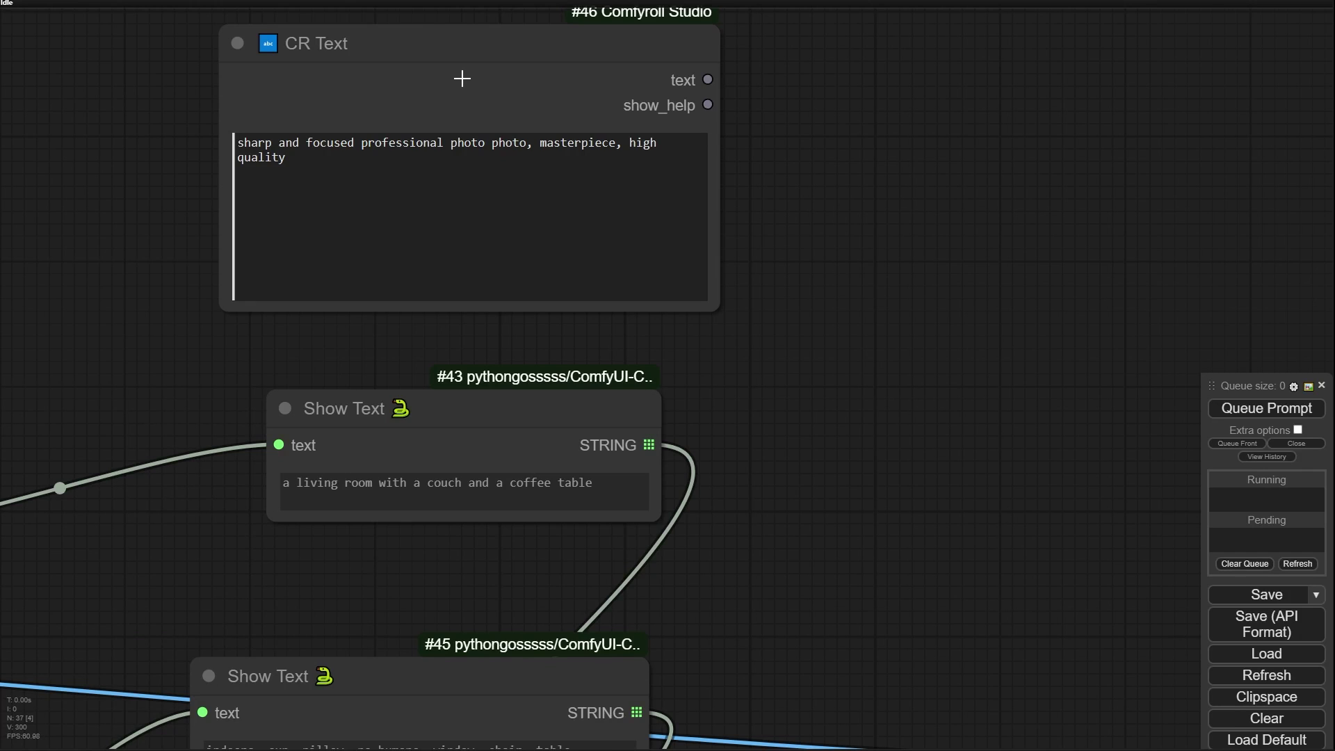
pyautogui.moveTo(463, 78); pyautogui.dragTo(458, 113)
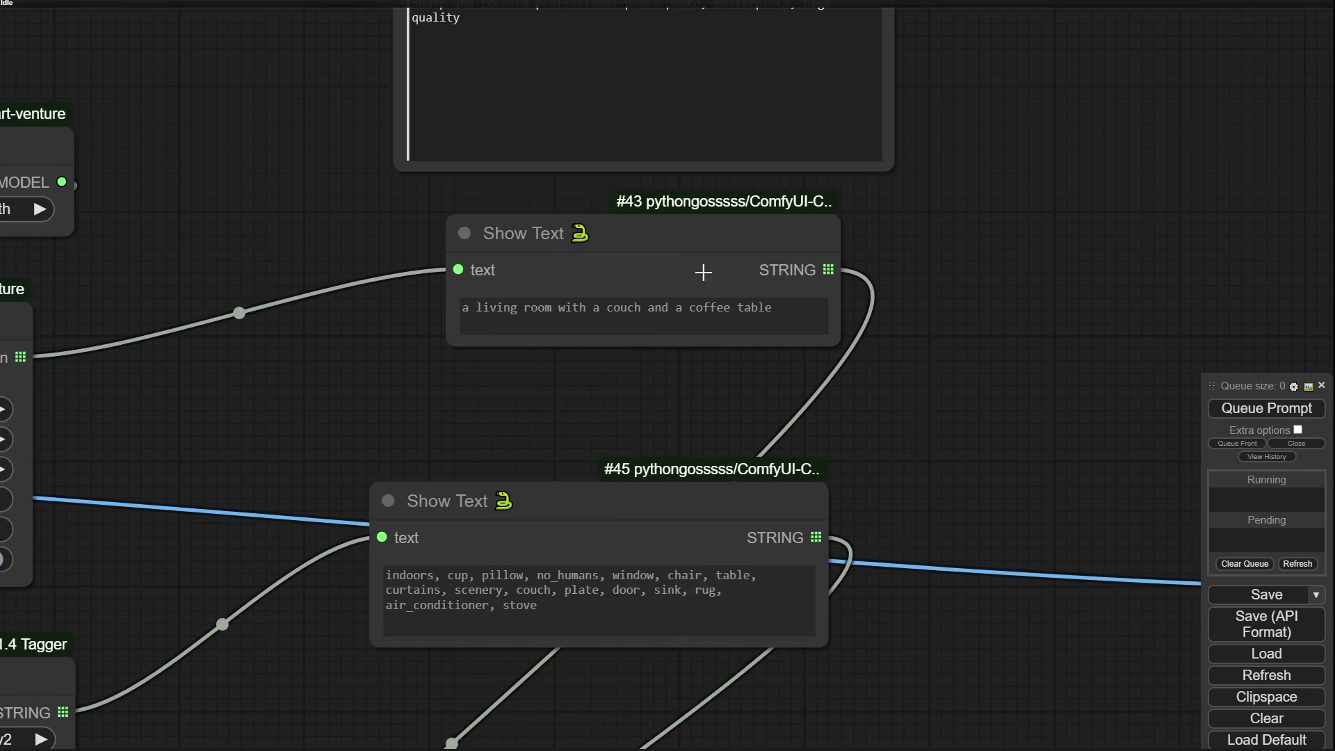
pyautogui.scroll(-5, 704, 271)
pyautogui.click(670, 262)
pyautogui.scroll(4, 816, 224)
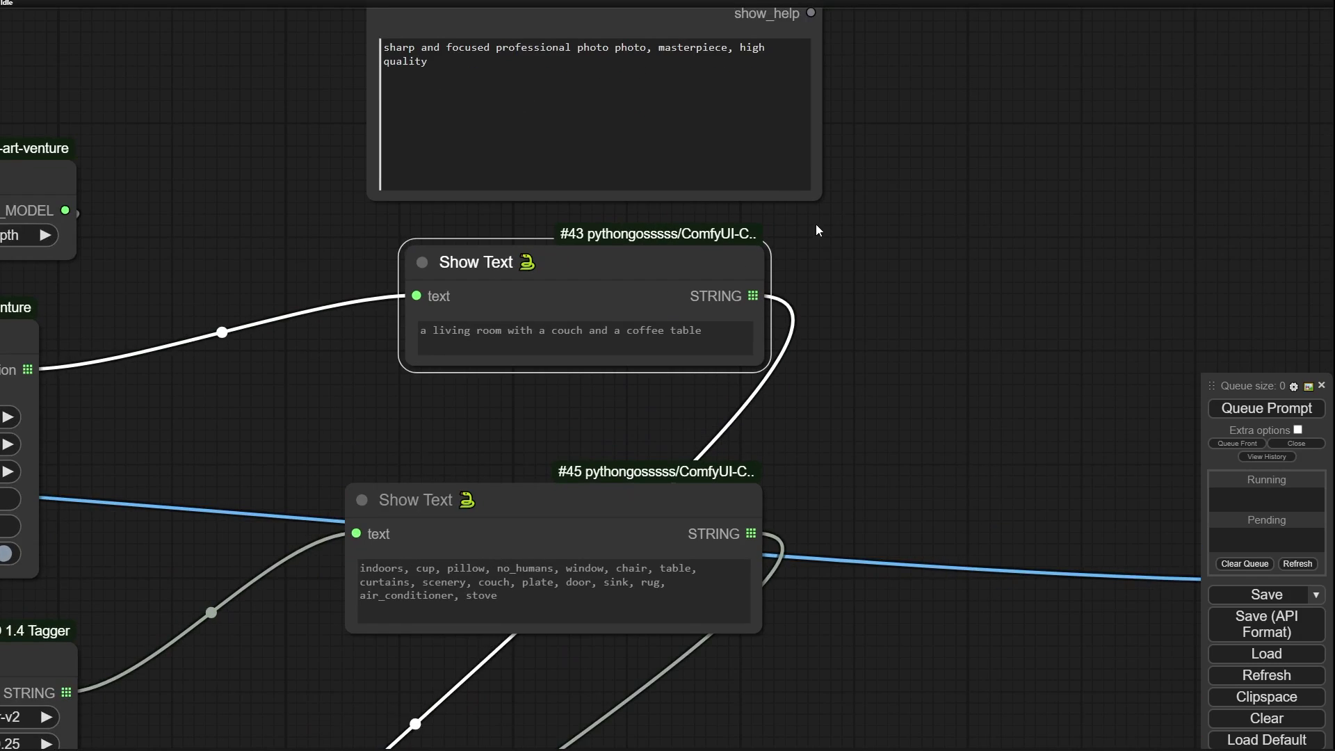
pyautogui.moveTo(816, 224); pyautogui.dragTo(733, 324)
pyautogui.rightClick(772, 164)
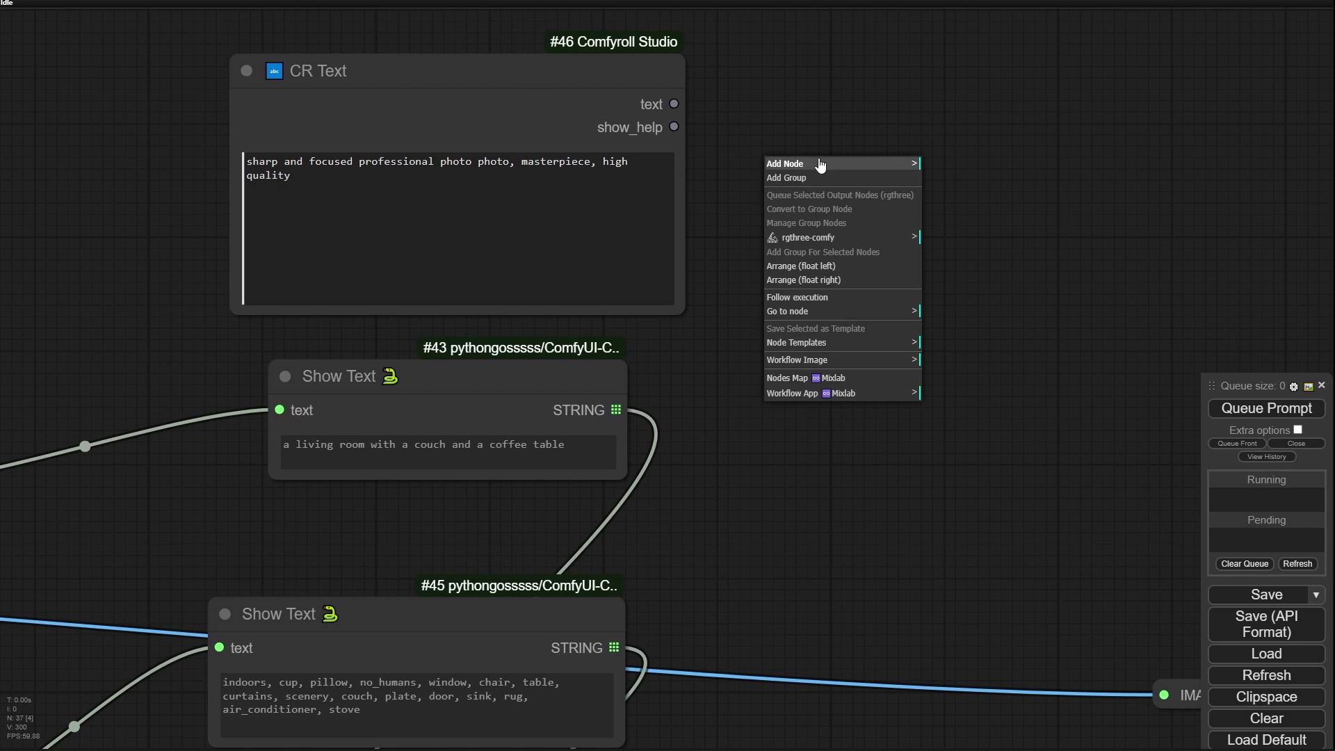
pyautogui.click(814, 164)
pyautogui.click(953, 569)
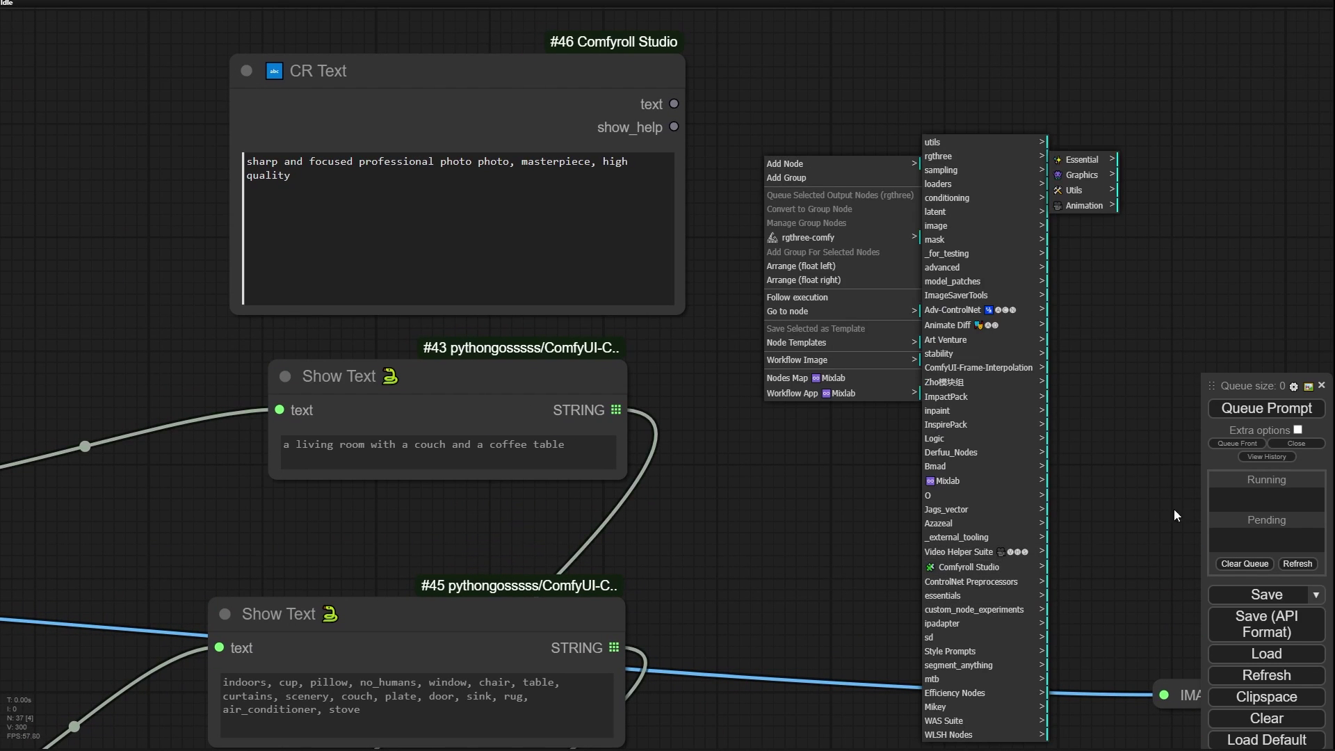
pyautogui.click(1089, 192)
pyautogui.click(1145, 237)
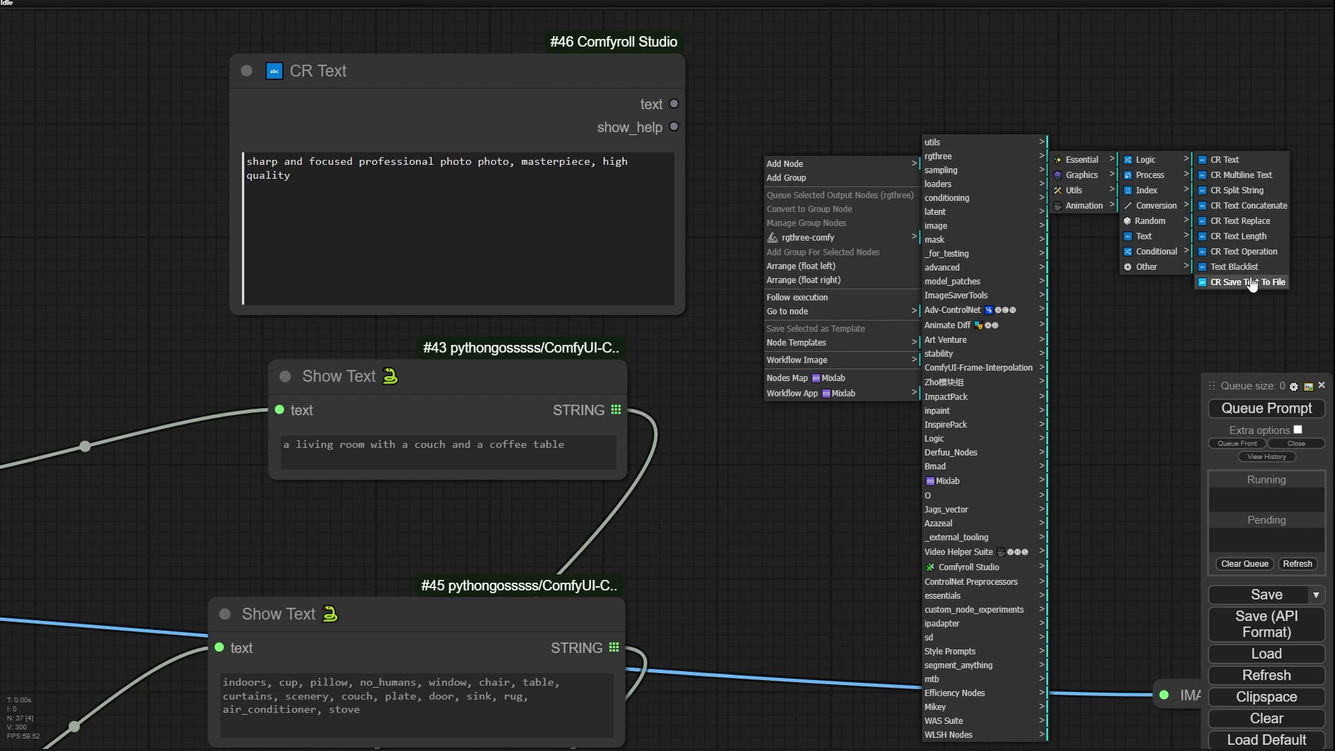
pyautogui.click(1250, 205)
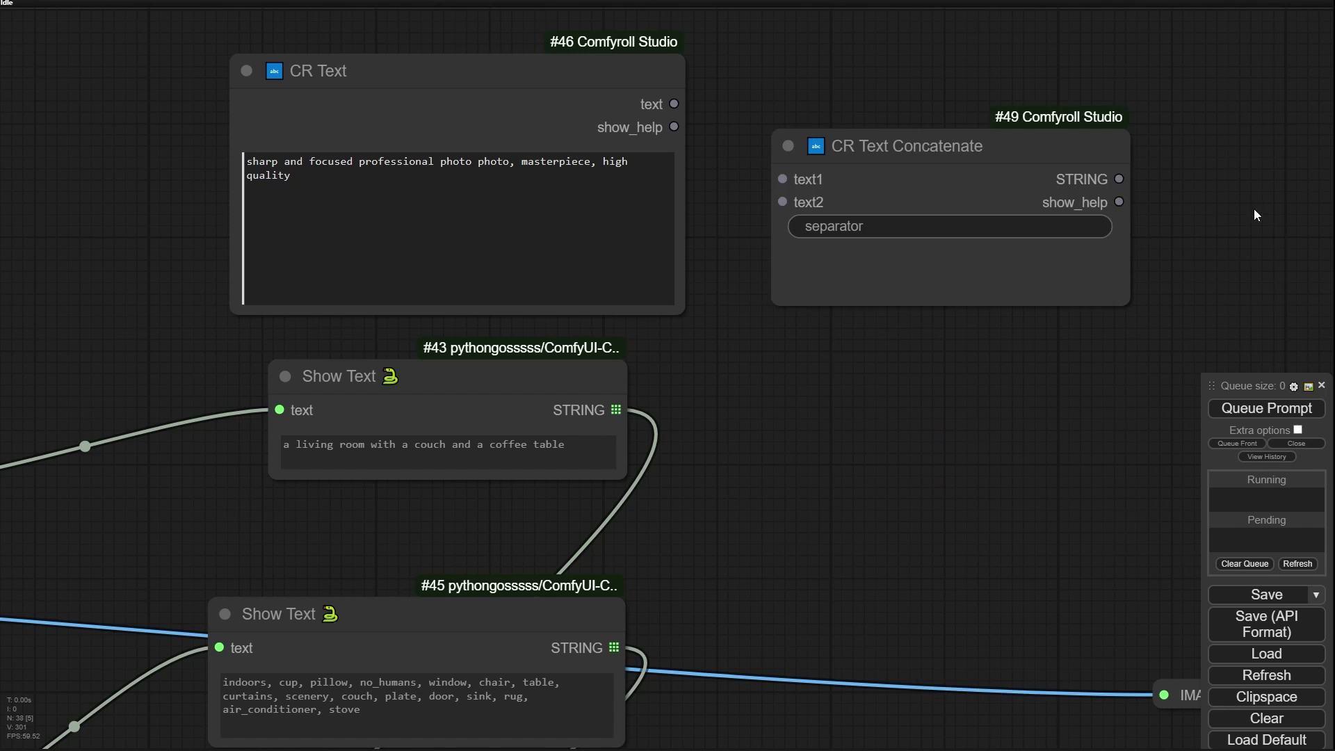
# Step: Connect CR Text to text1 and the BLIP caption's Show Text output to text2 of CR Text Concatenate, with a comma as separator
pyautogui.moveTo(705, 119); pyautogui.dragTo(784, 180)
pyautogui.moveTo(616, 411); pyautogui.dragTo(782, 206)
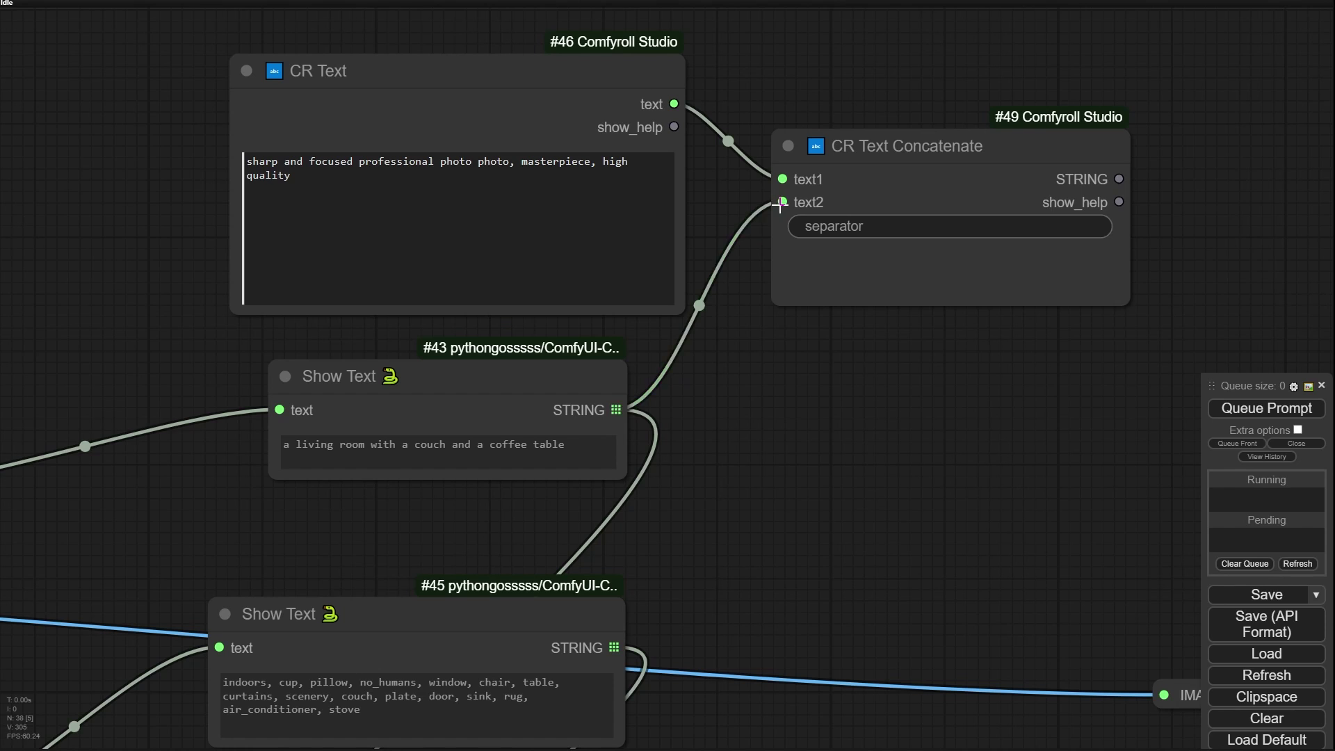
pyautogui.click(878, 231)
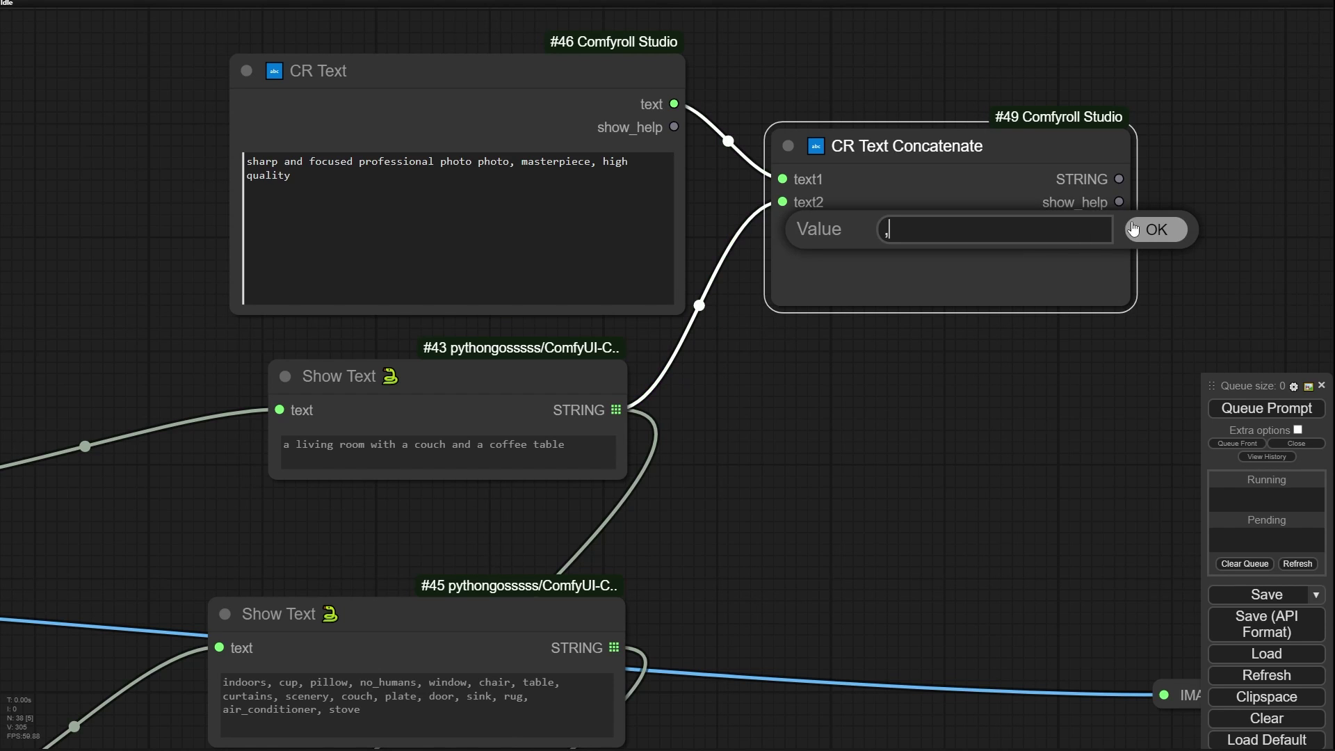
pyautogui.click(1156, 229)
# Step: Connect the CR Text Concatenate STRING output to pos_g on the CR SDXL Base Prompt Encoder
pyautogui.scroll(-5, 1004, 428)
pyautogui.moveTo(925, 502); pyautogui.dragTo(919, 307)
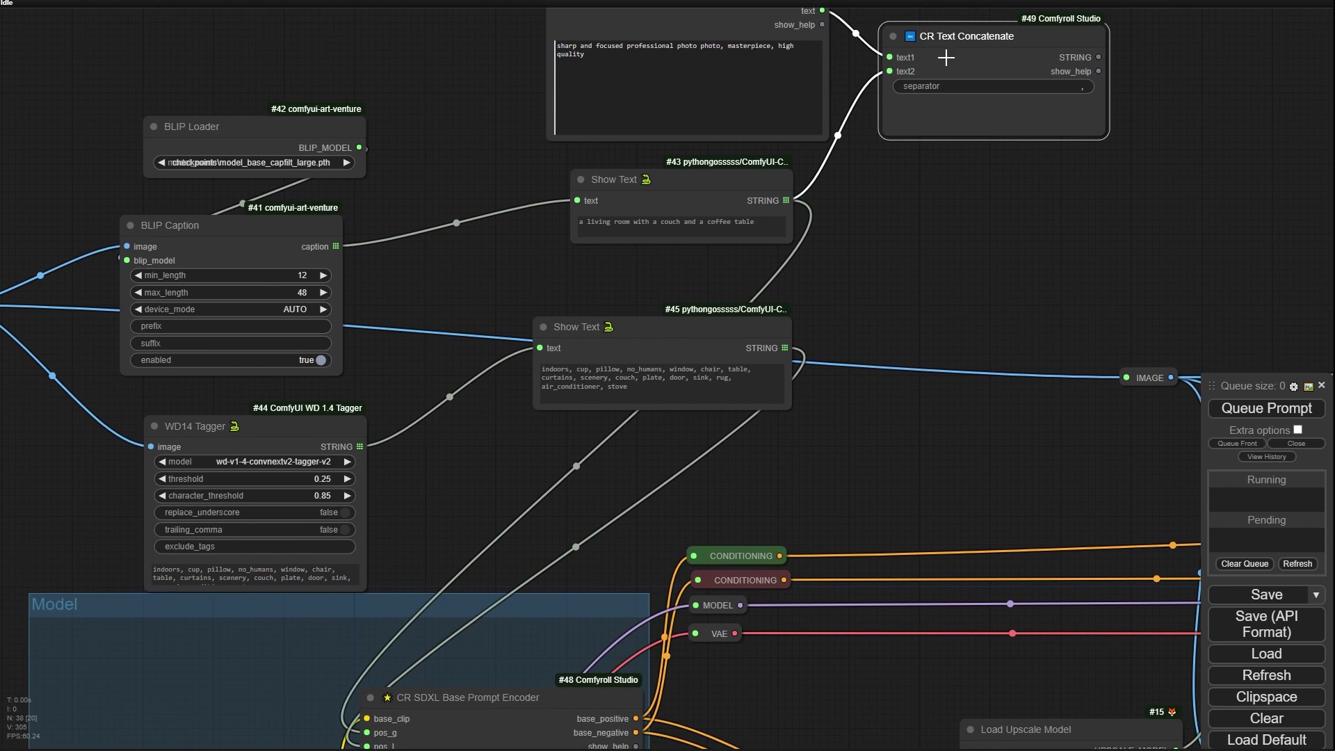
pyautogui.moveTo(949, 55); pyautogui.dragTo(941, 121)
pyautogui.moveTo(962, 286); pyautogui.dragTo(1004, 196)
pyautogui.scroll(-1, 1005, 196)
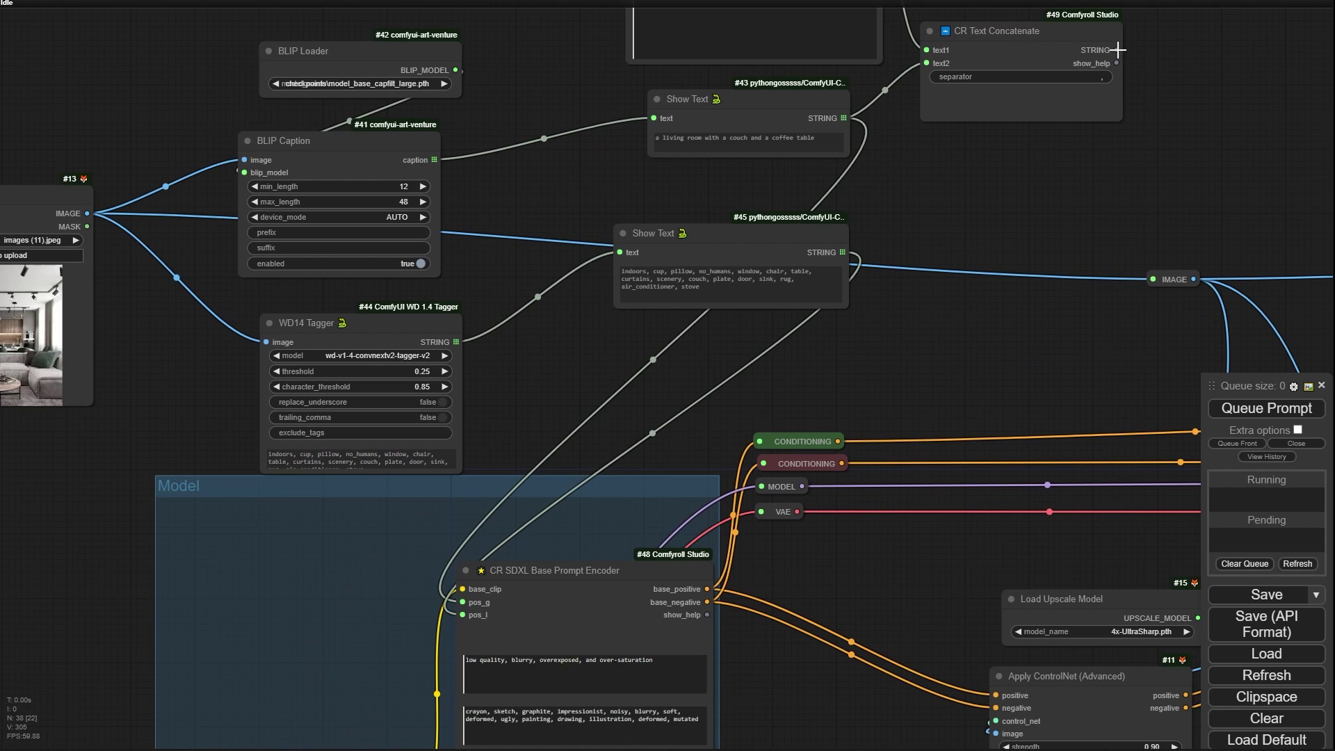
pyautogui.moveTo(1033, 427); pyautogui.dragTo(464, 604)
# Step: Queue the prompt and follow the tile preview in the first Ultimate SD Upscale node while it renders
pyautogui.moveTo(949, 615); pyautogui.dragTo(657, 148)
pyautogui.moveTo(722, 568); pyautogui.dragTo(482, 512)
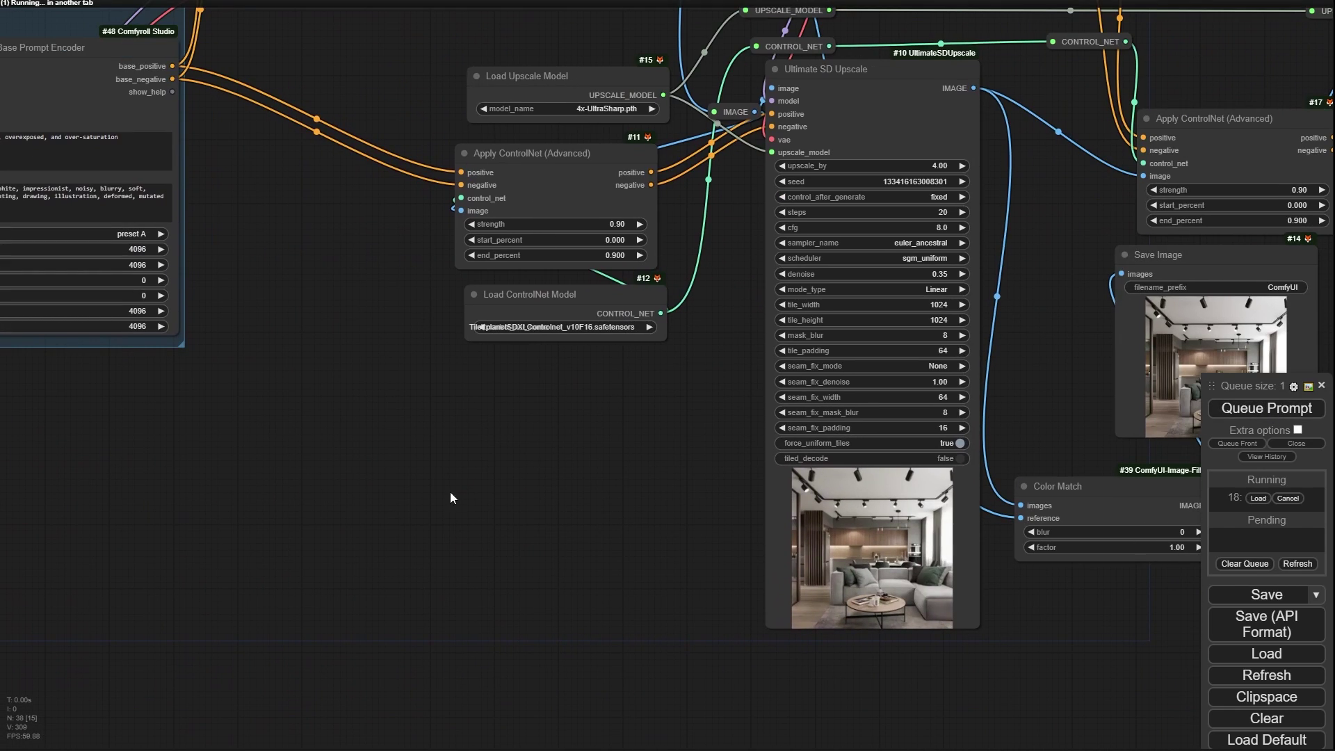
pyautogui.moveTo(595, 516); pyautogui.dragTo(125, 495)
pyautogui.scroll(-2, 503, 641)
pyautogui.scroll(6, 416, 552)
pyautogui.scroll(8, 311, 435)
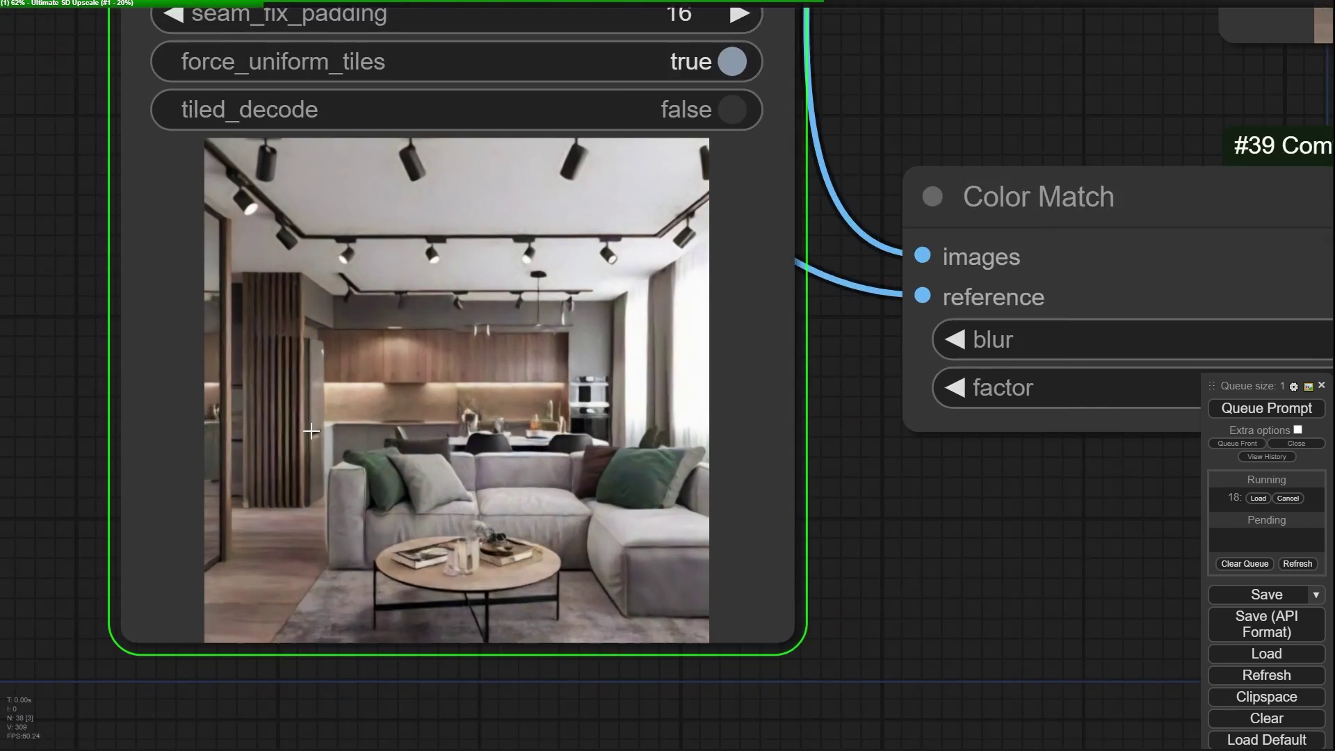
pyautogui.scroll(2, 311, 431)
pyautogui.moveTo(311, 431); pyautogui.dragTo(433, 477)
pyautogui.scroll(-5, 721, 527)
pyautogui.scroll(4, 711, 530)
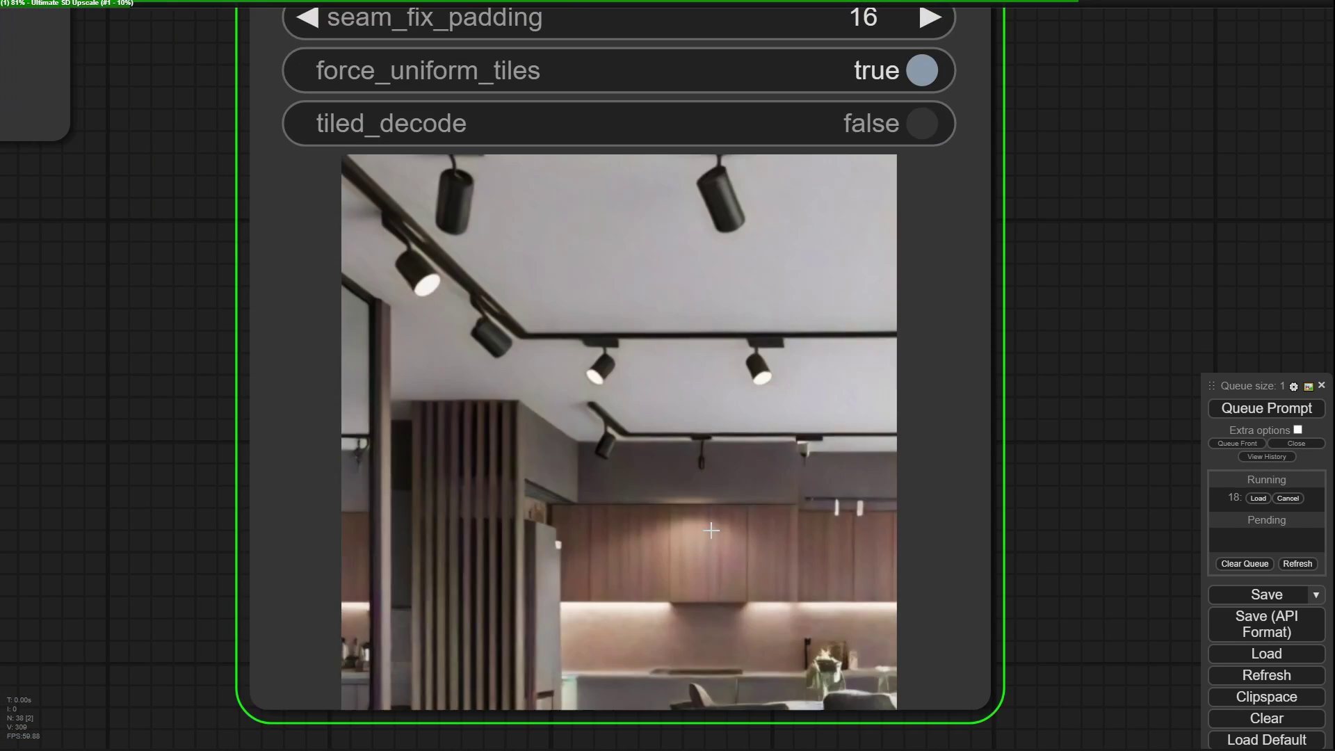
pyautogui.scroll(2, 1035, 585)
# Step: Compare the new upscaled result with the original image around the coffee table, sofa, kitchen and ceiling spotlights
pyautogui.moveTo(1035, 584)
pyautogui.mouseDown()
pyautogui.moveTo(1071, 407)
pyautogui.moveTo(1047, 463)
pyautogui.moveTo(1036, 580)
pyautogui.mouseUp()
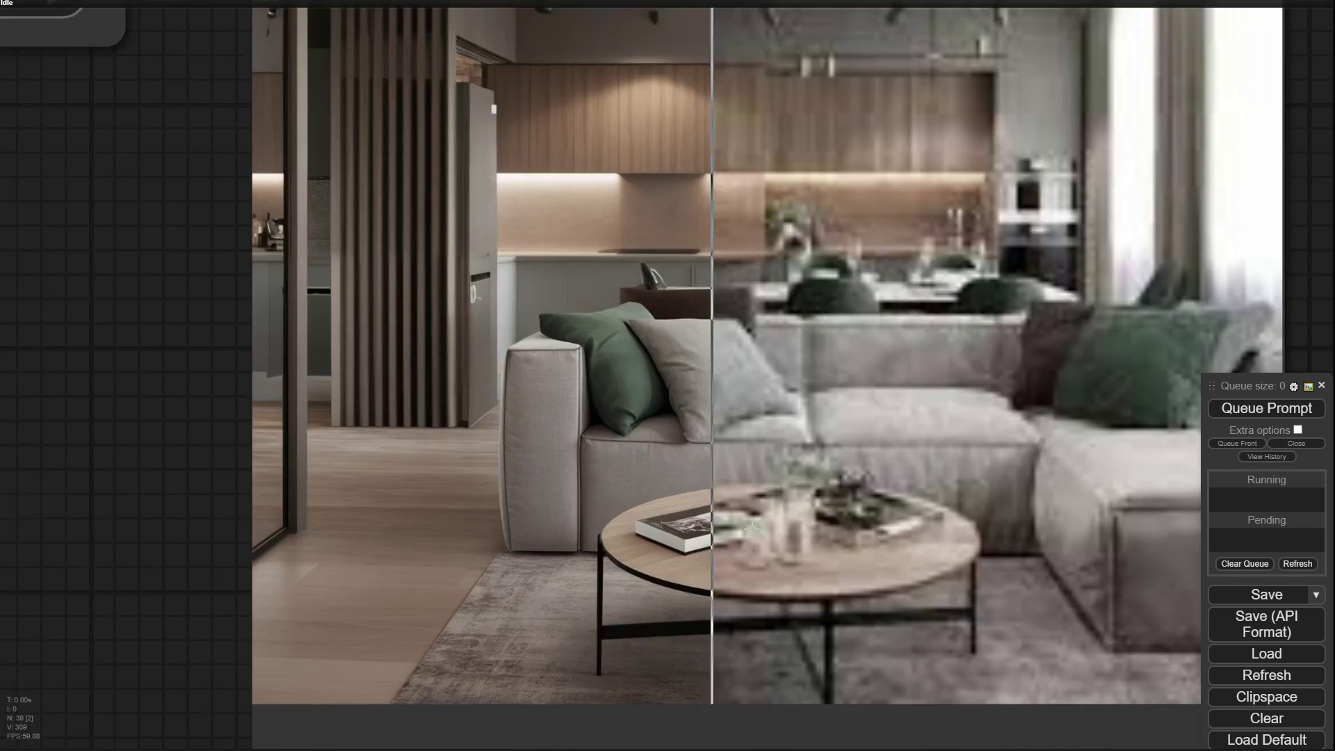
pyautogui.scroll(2, 820, 390)
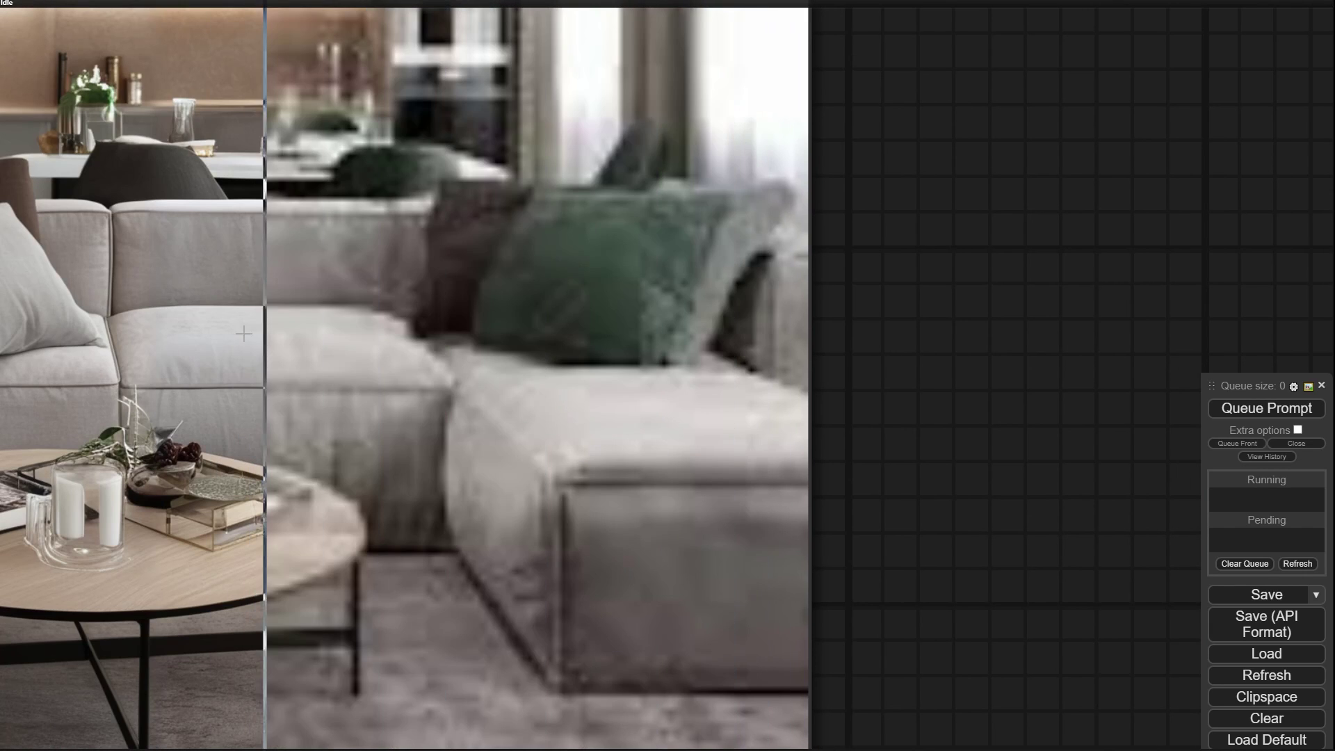
pyautogui.moveTo(41, 407); pyautogui.dragTo(560, 358)
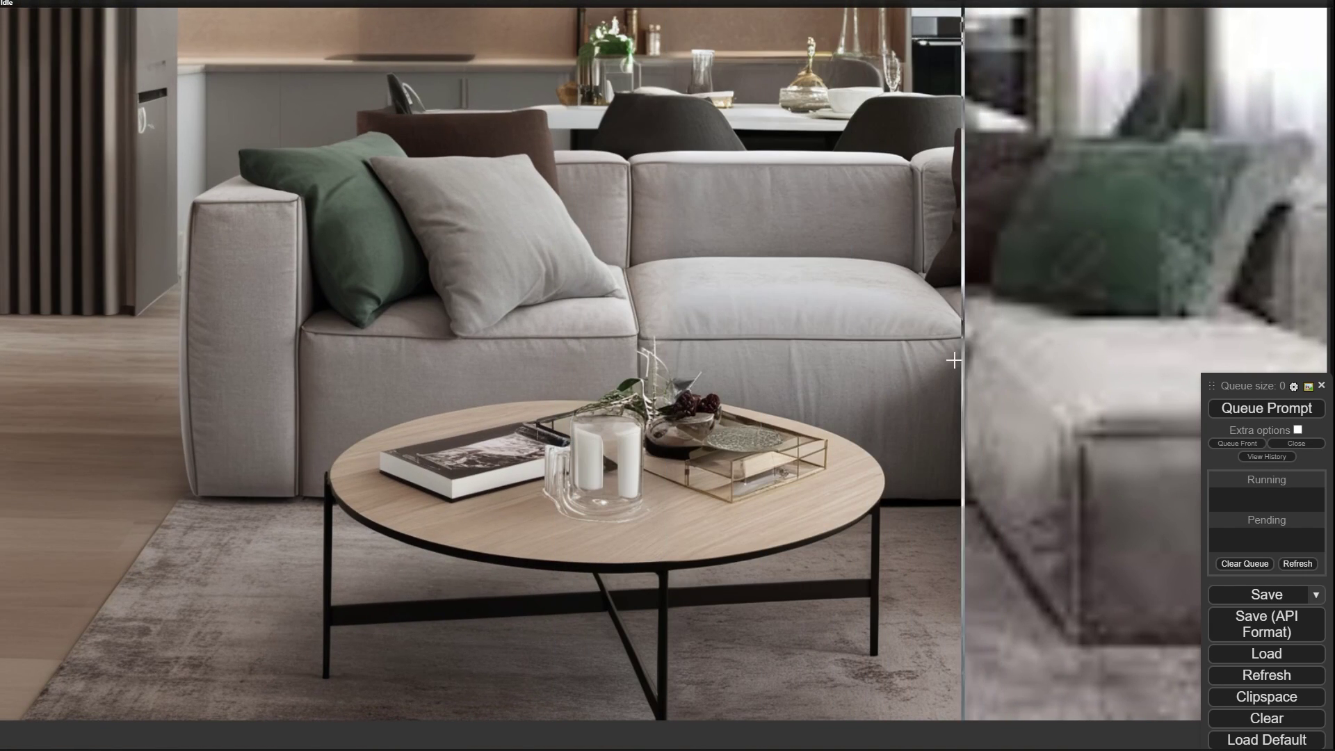
pyautogui.moveTo(961, 132); pyautogui.dragTo(908, 424)
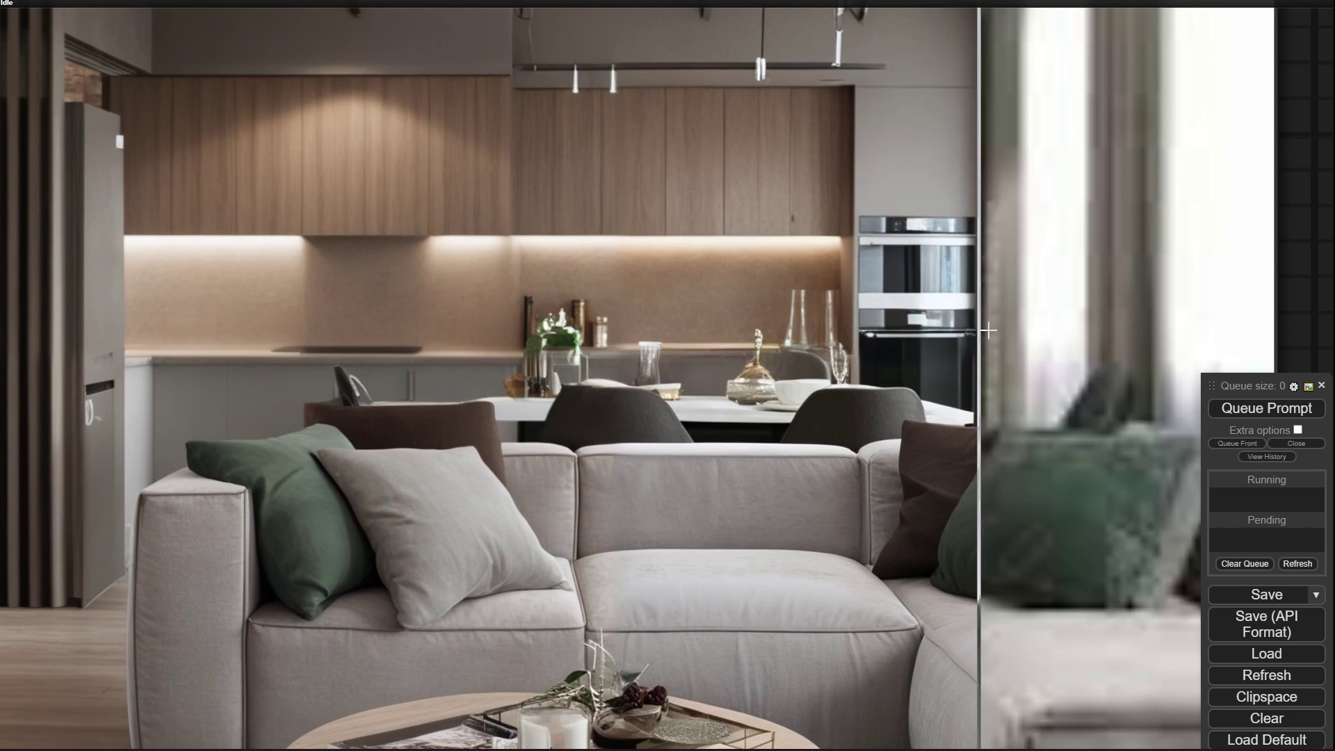
pyautogui.scroll(5, 228, 437)
pyautogui.scroll(-5, 228, 437)
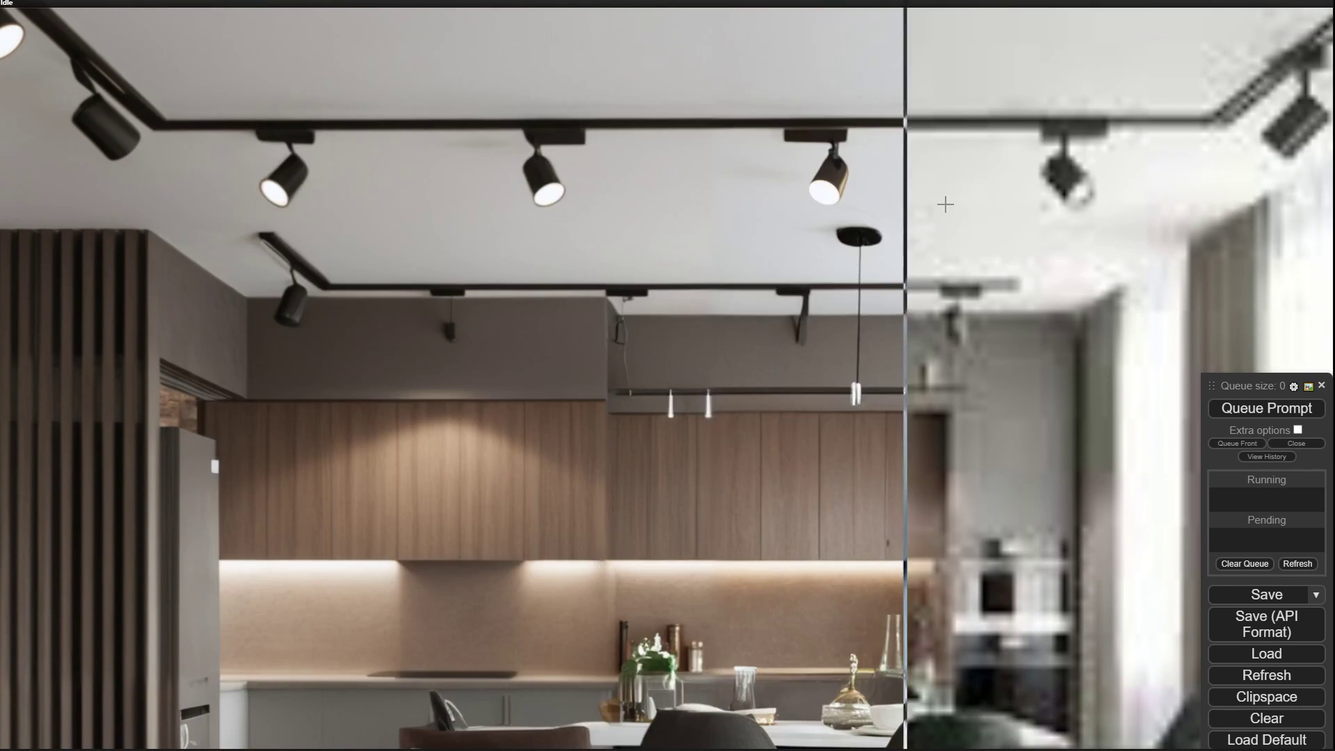
# Step: Switch to the finished workflow and examine its BLIP, WD14 and text concatenation nodes and the MODEL group
pyautogui.press('Escape')
pyautogui.moveTo(311, 637); pyautogui.dragTo(644, 682)
pyautogui.scroll(3, 444, 483)
pyautogui.moveTo(504, 432); pyautogui.dragTo(335, 552)
pyautogui.scroll(3, 336, 552)
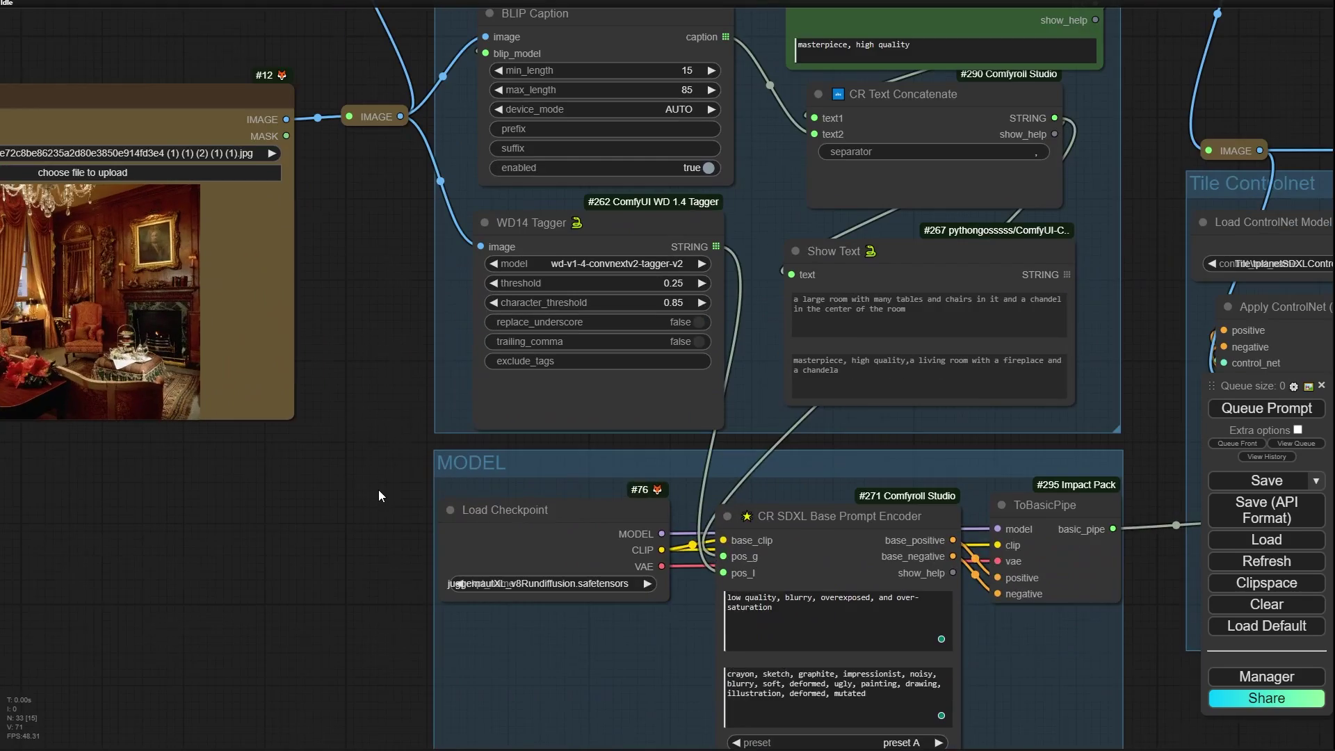
pyautogui.moveTo(379, 489); pyautogui.dragTo(247, 418)
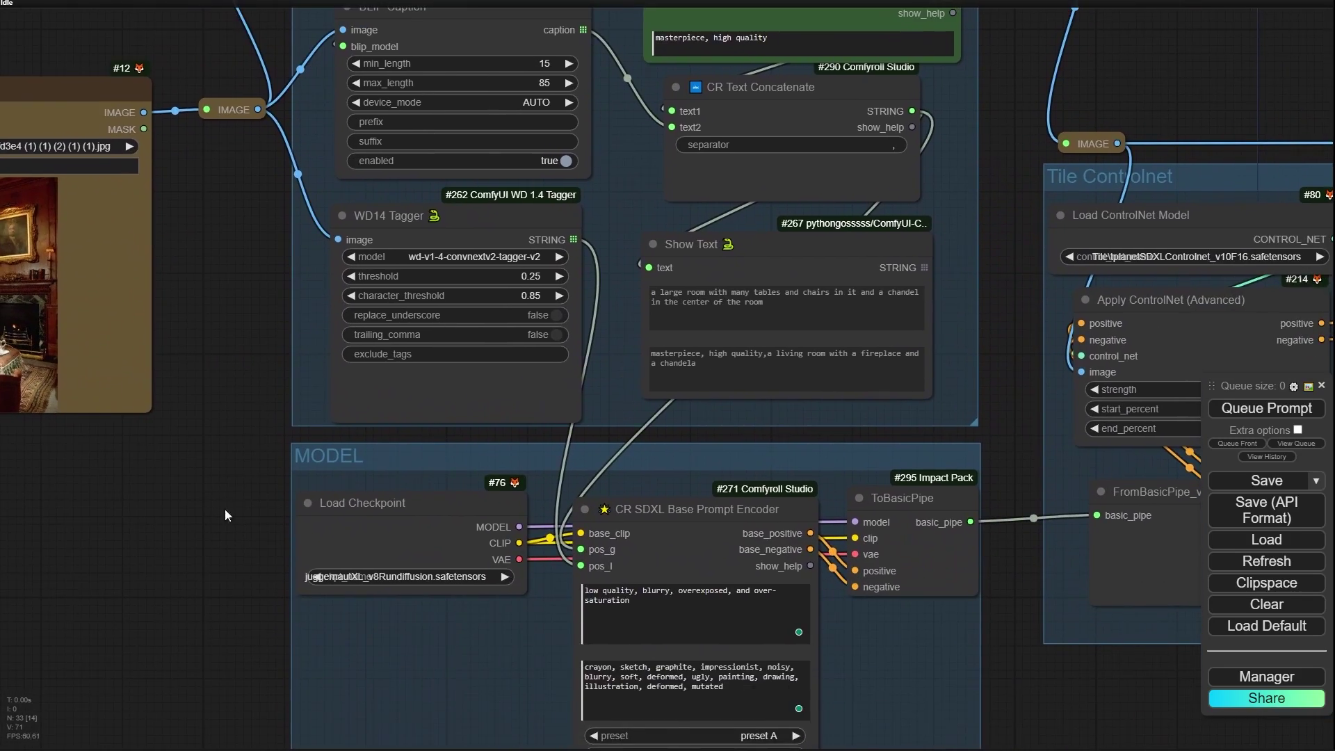
pyautogui.scroll(-4, 216, 518)
pyautogui.moveTo(196, 543); pyautogui.dragTo(152, 351)
pyautogui.scroll(4, 585, 443)
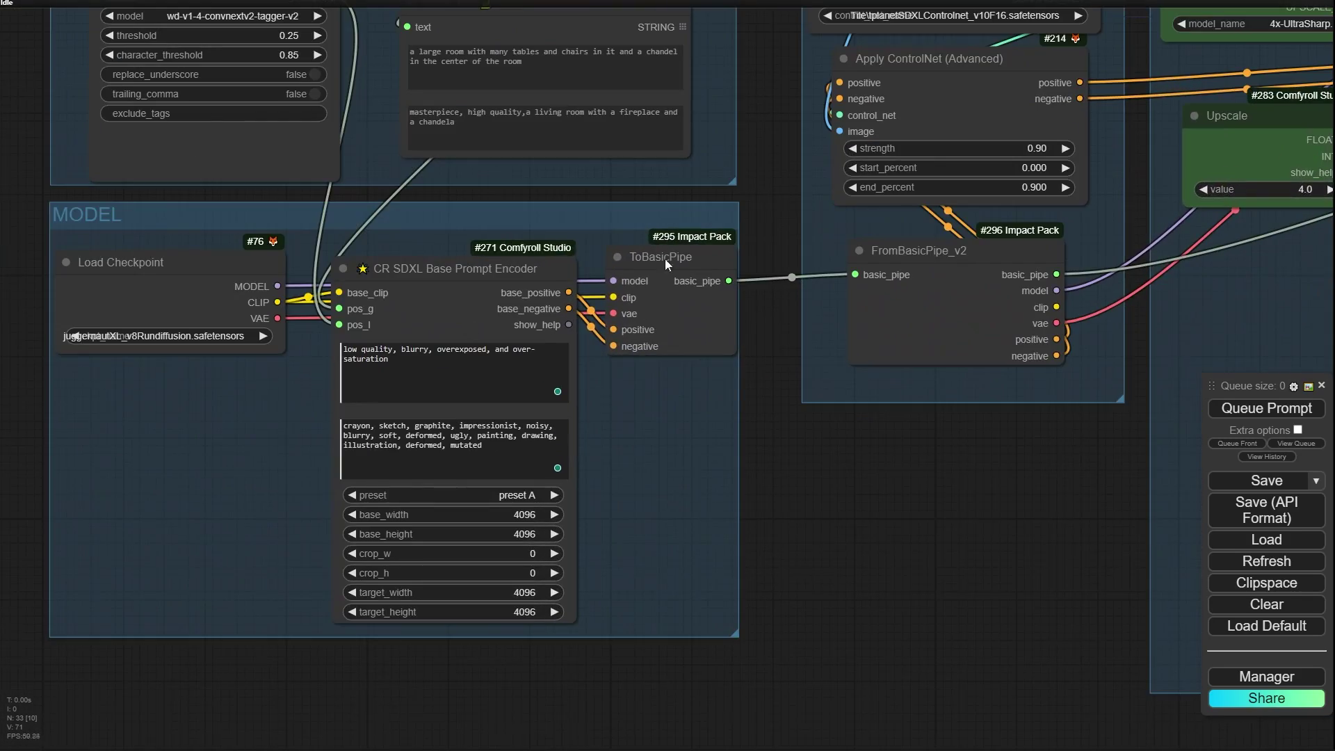
# Step: Examine how ToBasicPipe and FromBasicPipe_v2 carry the model, clip, vae and conditioning between the MODEL and Tile Controlnet groups
pyautogui.moveTo(705, 566); pyautogui.dragTo(76, 573)
pyautogui.scroll(-2, 76, 573)
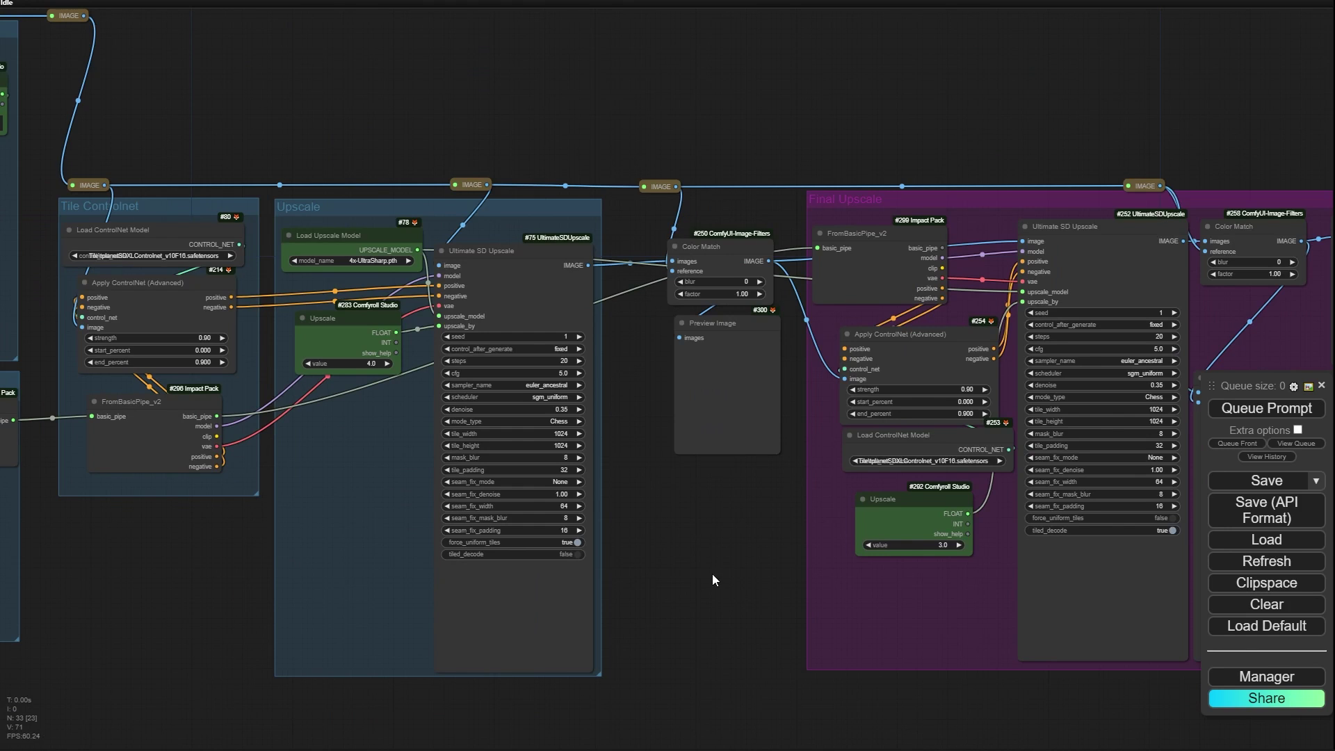
pyautogui.moveTo(713, 573); pyautogui.dragTo(566, 432)
pyautogui.scroll(3, 477, 268)
pyautogui.scroll(3, 451, 206)
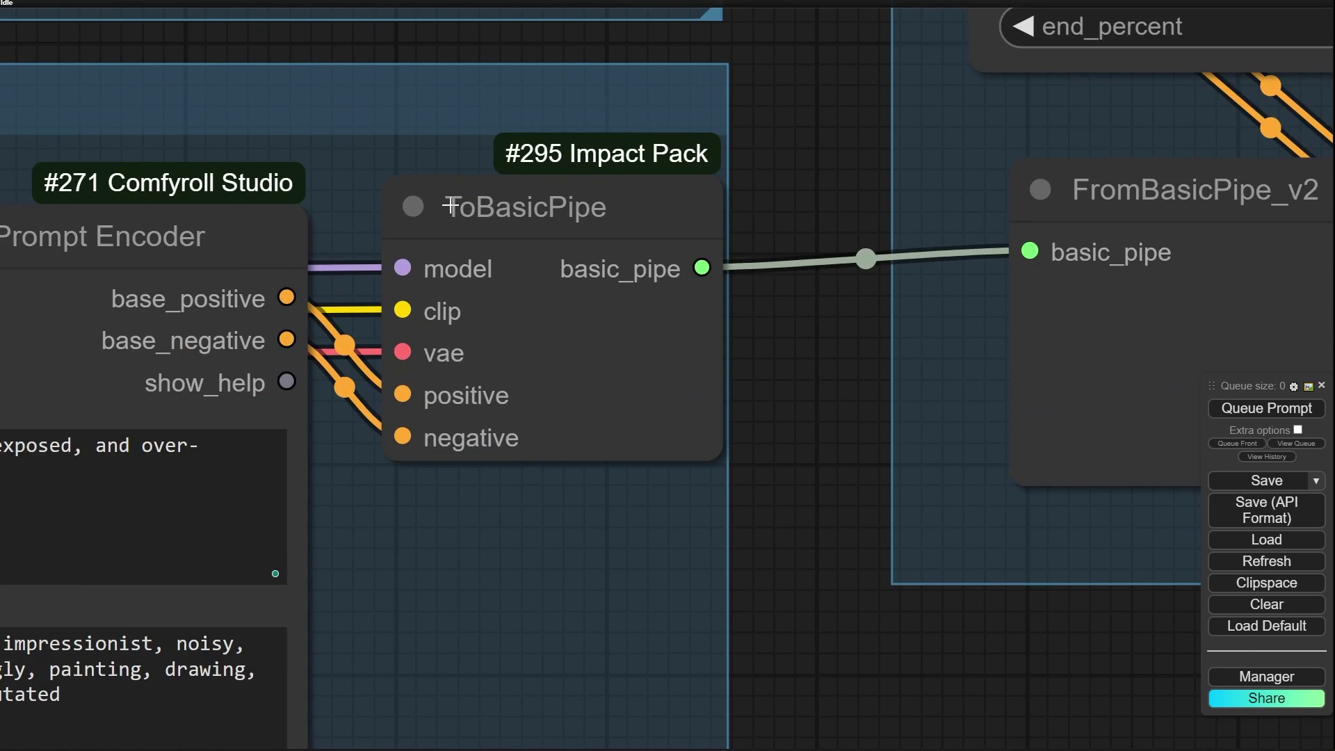
pyautogui.scroll(2, 495, 193)
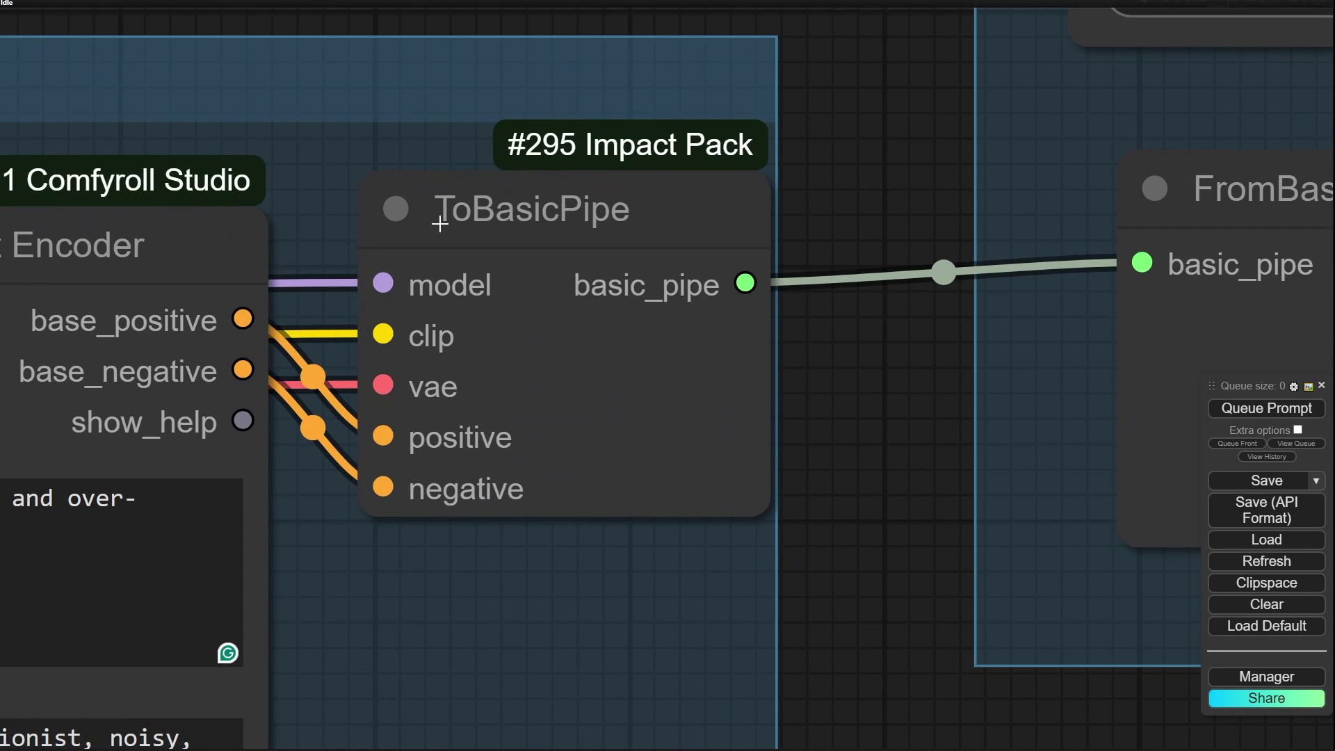
pyautogui.scroll(-20, 574, 239)
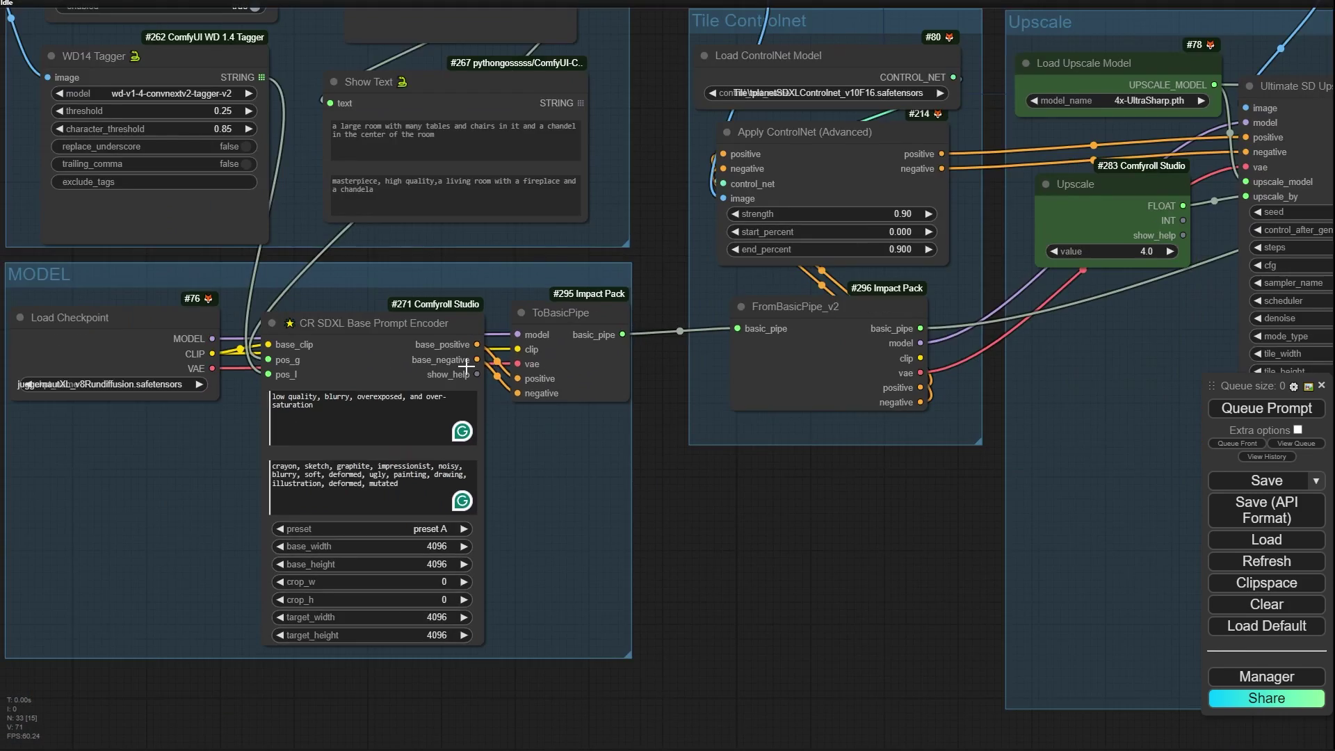
pyautogui.scroll(4, 475, 368)
# Step: Examine the Final Upscale group's upscaler, Color Match, Save Image and compare nodes, and the layout of the whole finished workflow
pyautogui.moveTo(716, 531); pyautogui.dragTo(110, 513)
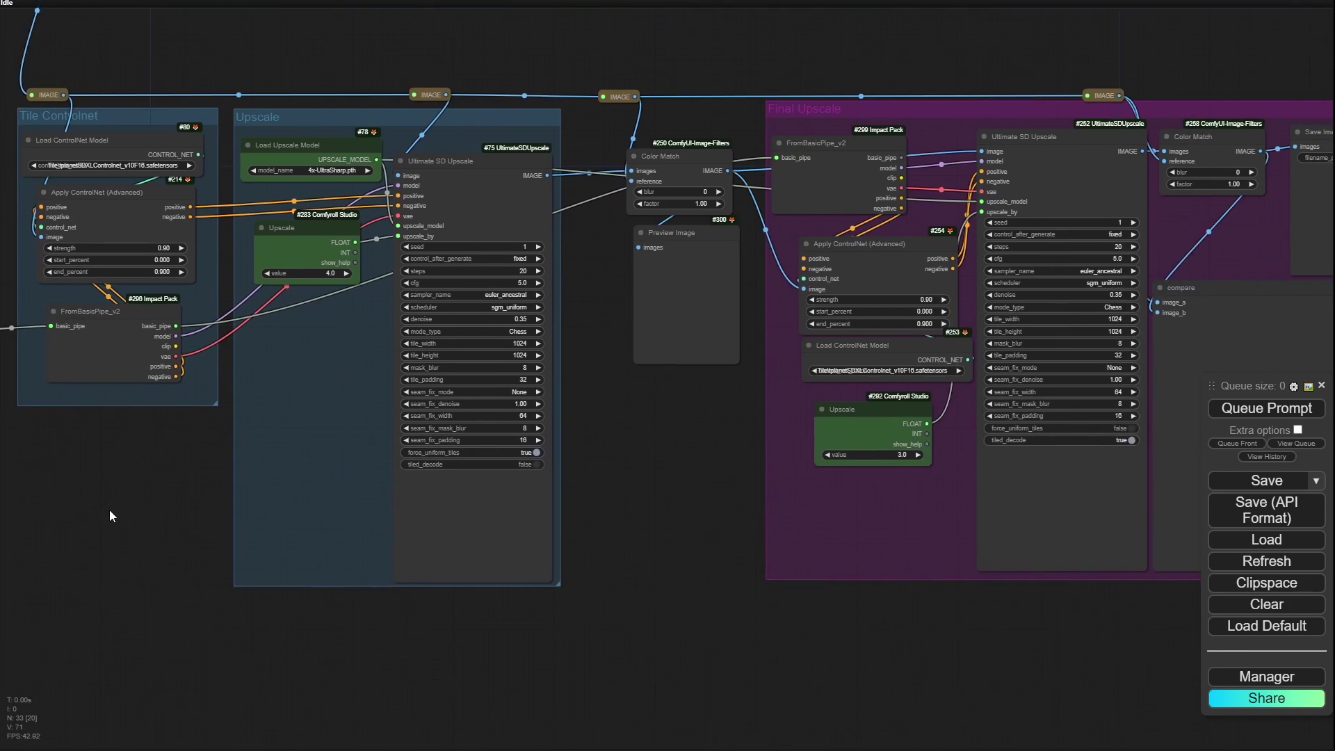
pyautogui.moveTo(873, 494); pyautogui.dragTo(751, 504)
pyautogui.moveTo(800, 616); pyautogui.dragTo(250, 623)
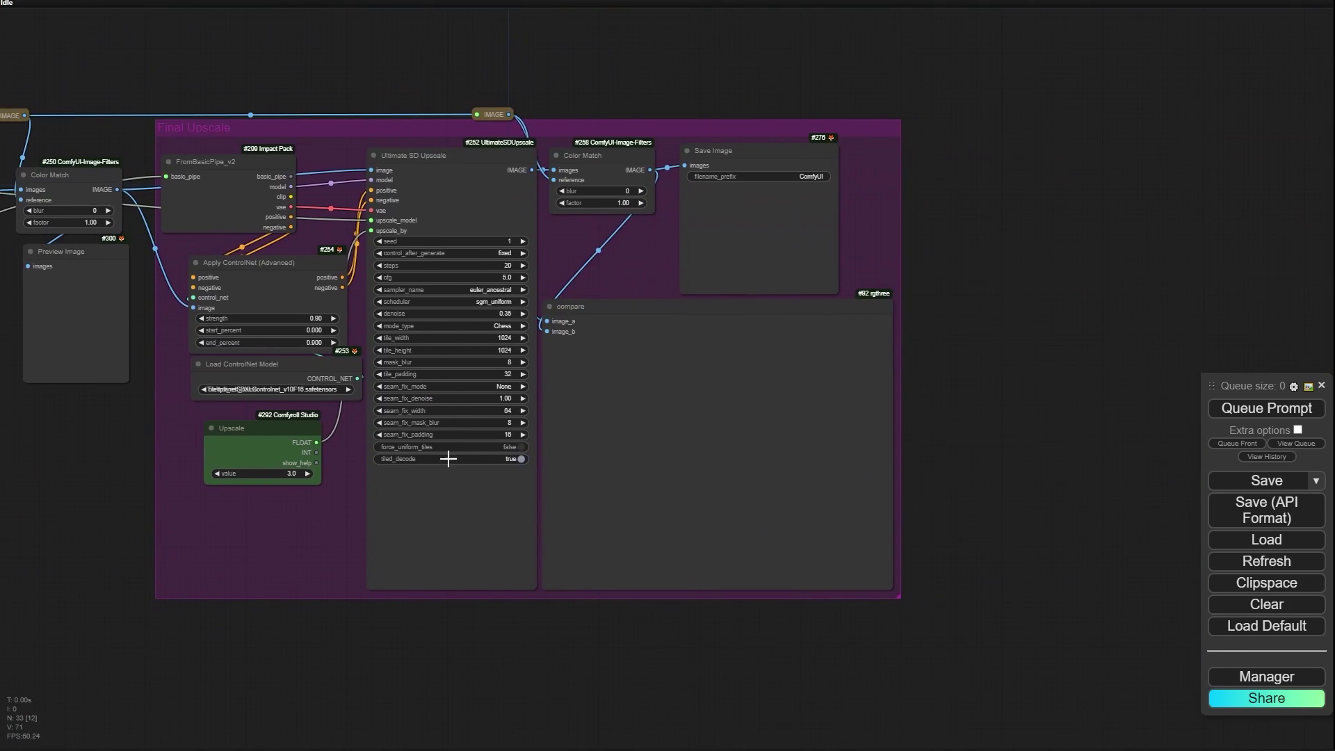
pyautogui.scroll(6, 278, 257)
pyautogui.scroll(-5, 170, 103)
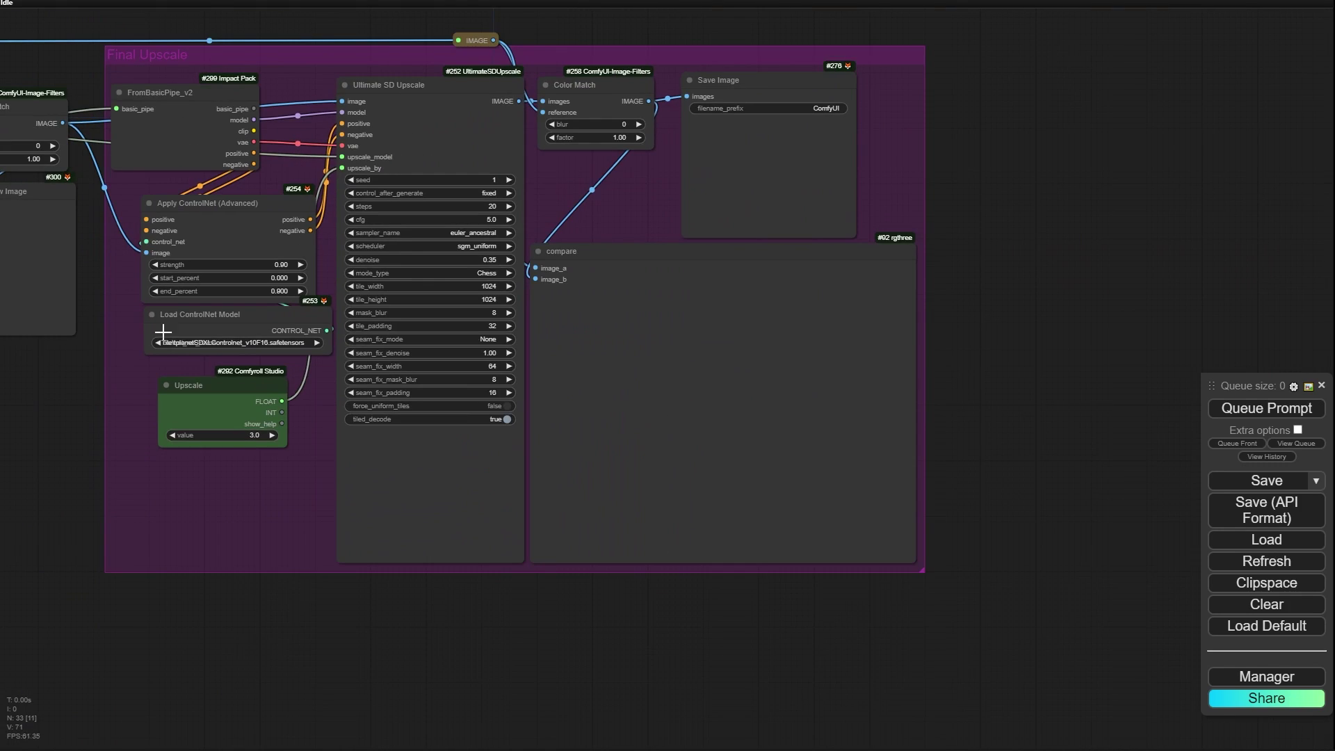
pyautogui.scroll(5, 364, 77)
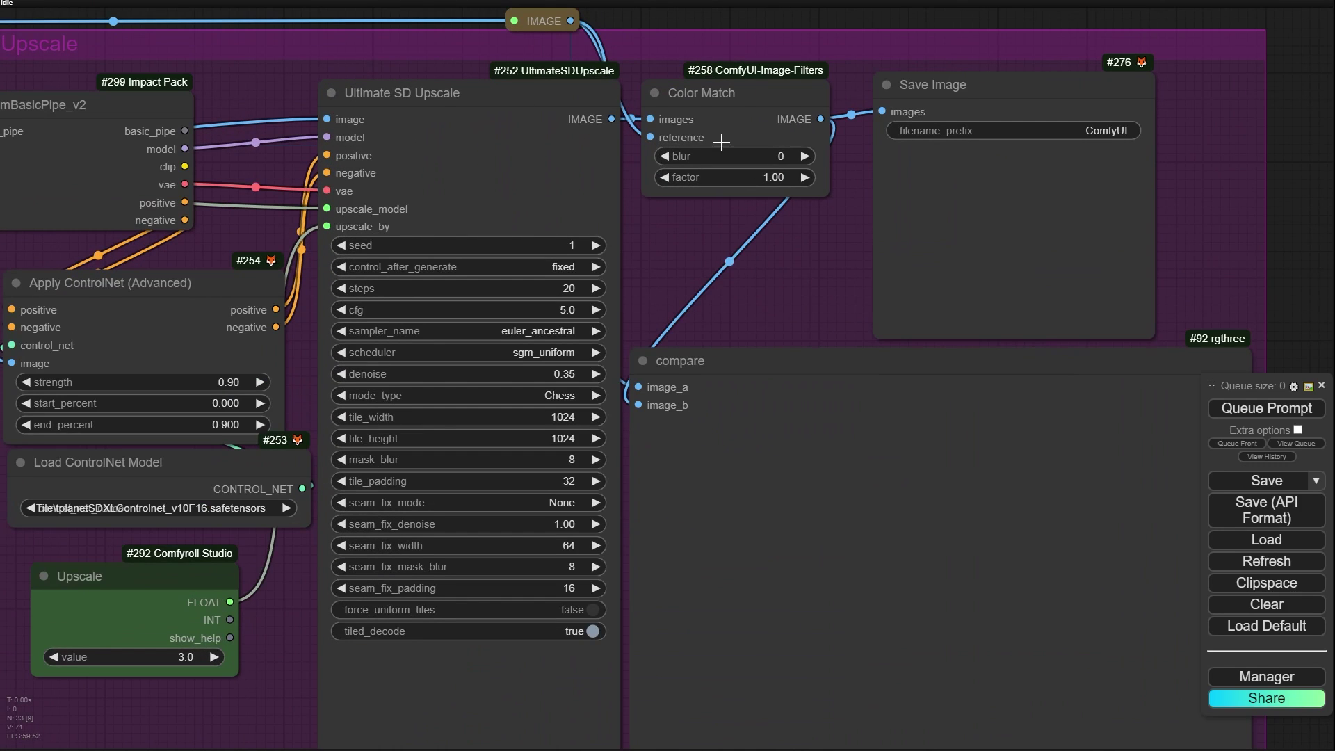
pyautogui.scroll(-5, 278, 174)
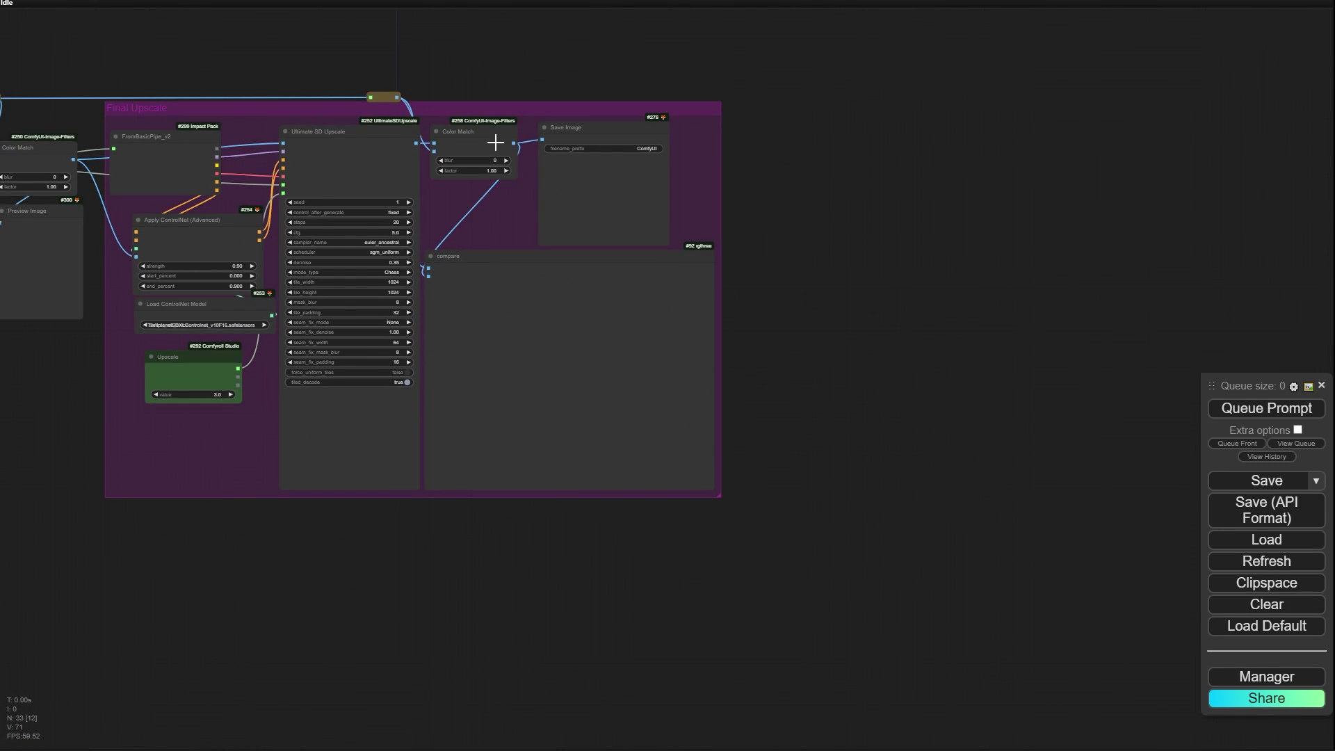
pyautogui.moveTo(303, 555); pyautogui.dragTo(1158, 651)
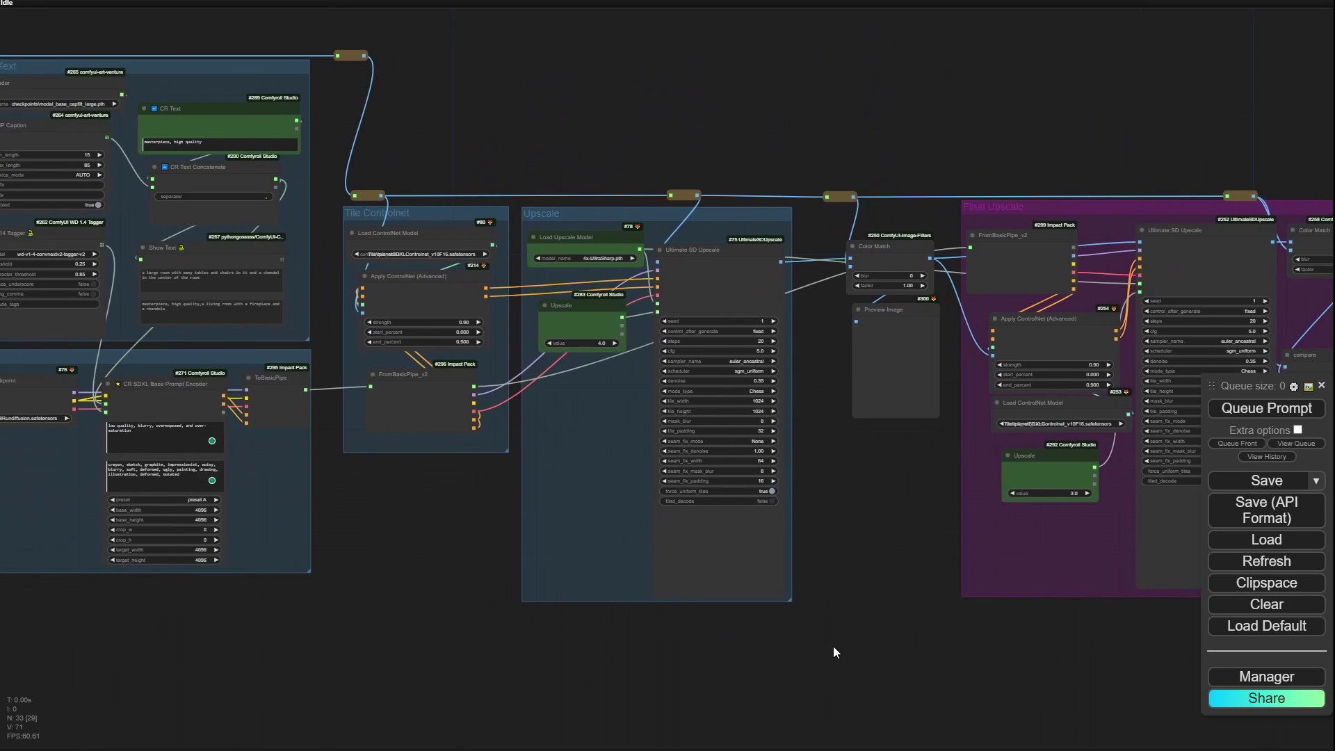
pyautogui.scroll(-4, 834, 646)
pyautogui.scroll(3, 700, 611)
pyautogui.moveTo(854, 666); pyautogui.dragTo(694, 647)
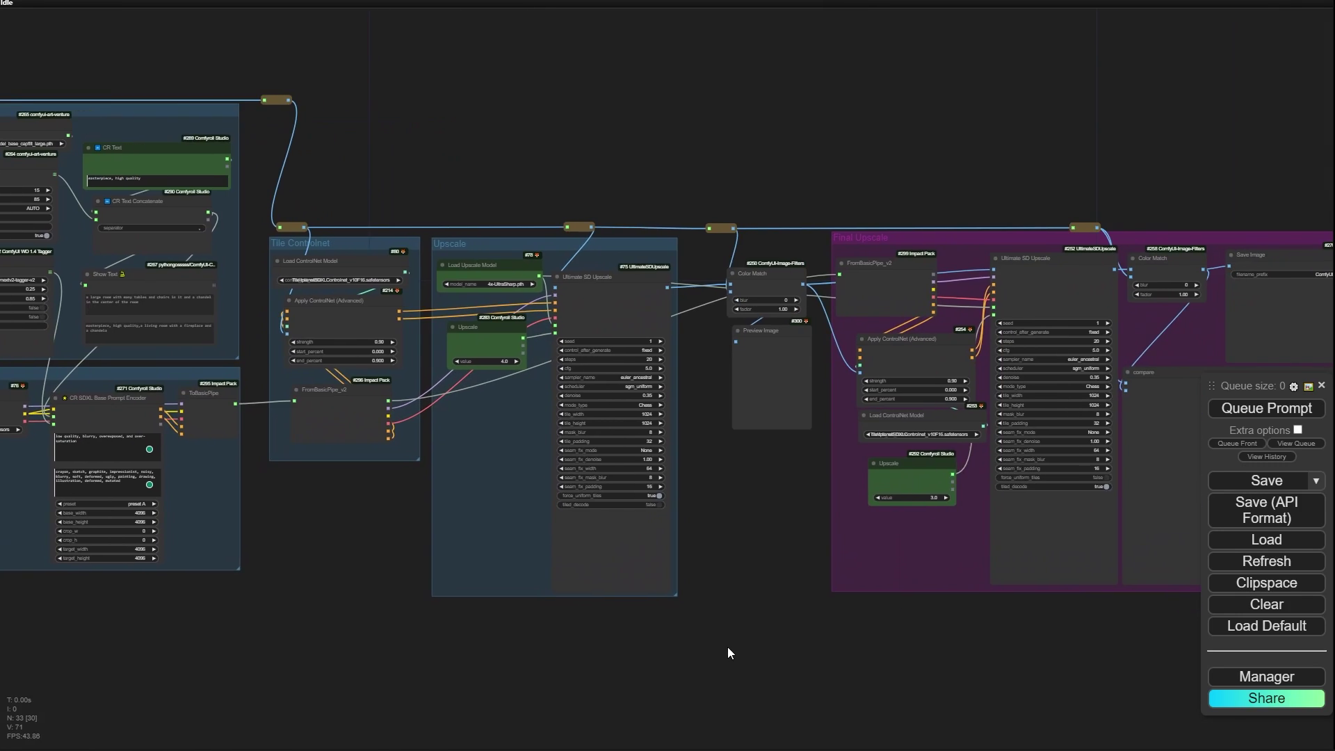
pyautogui.scroll(-3, 732, 644)
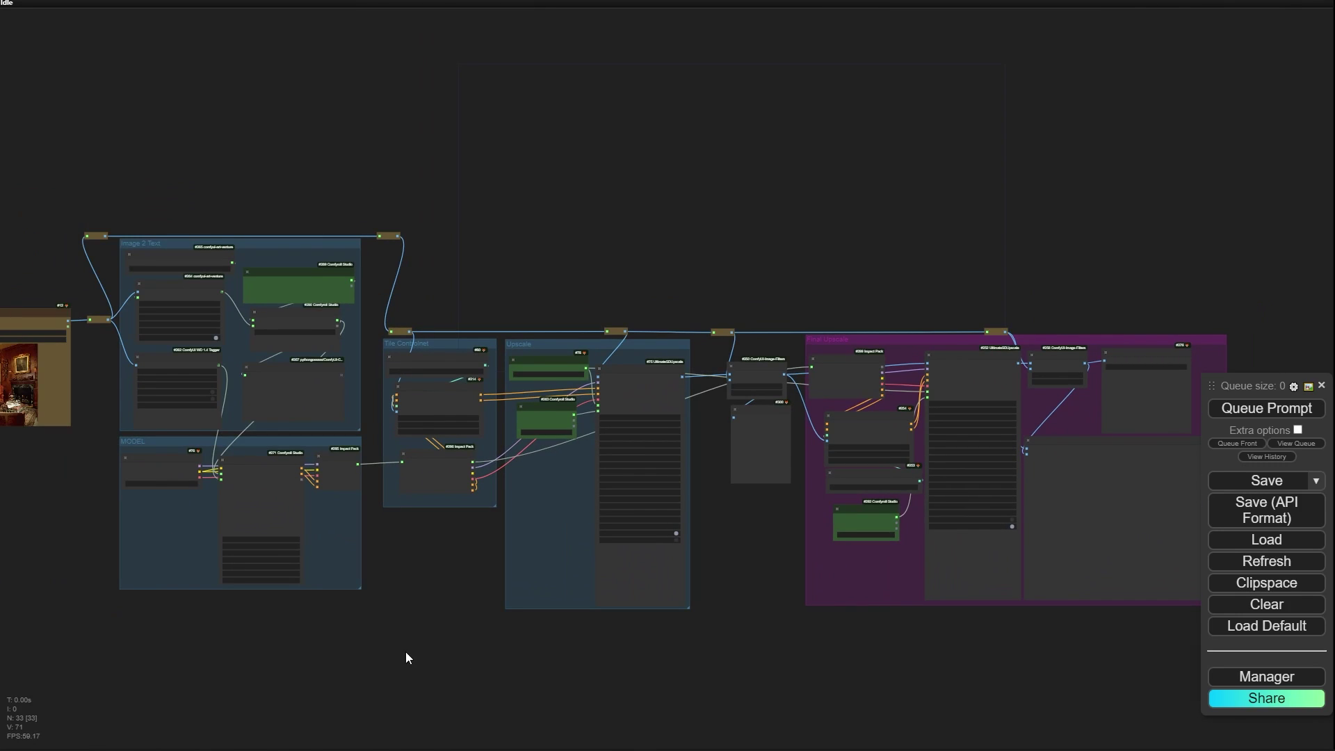